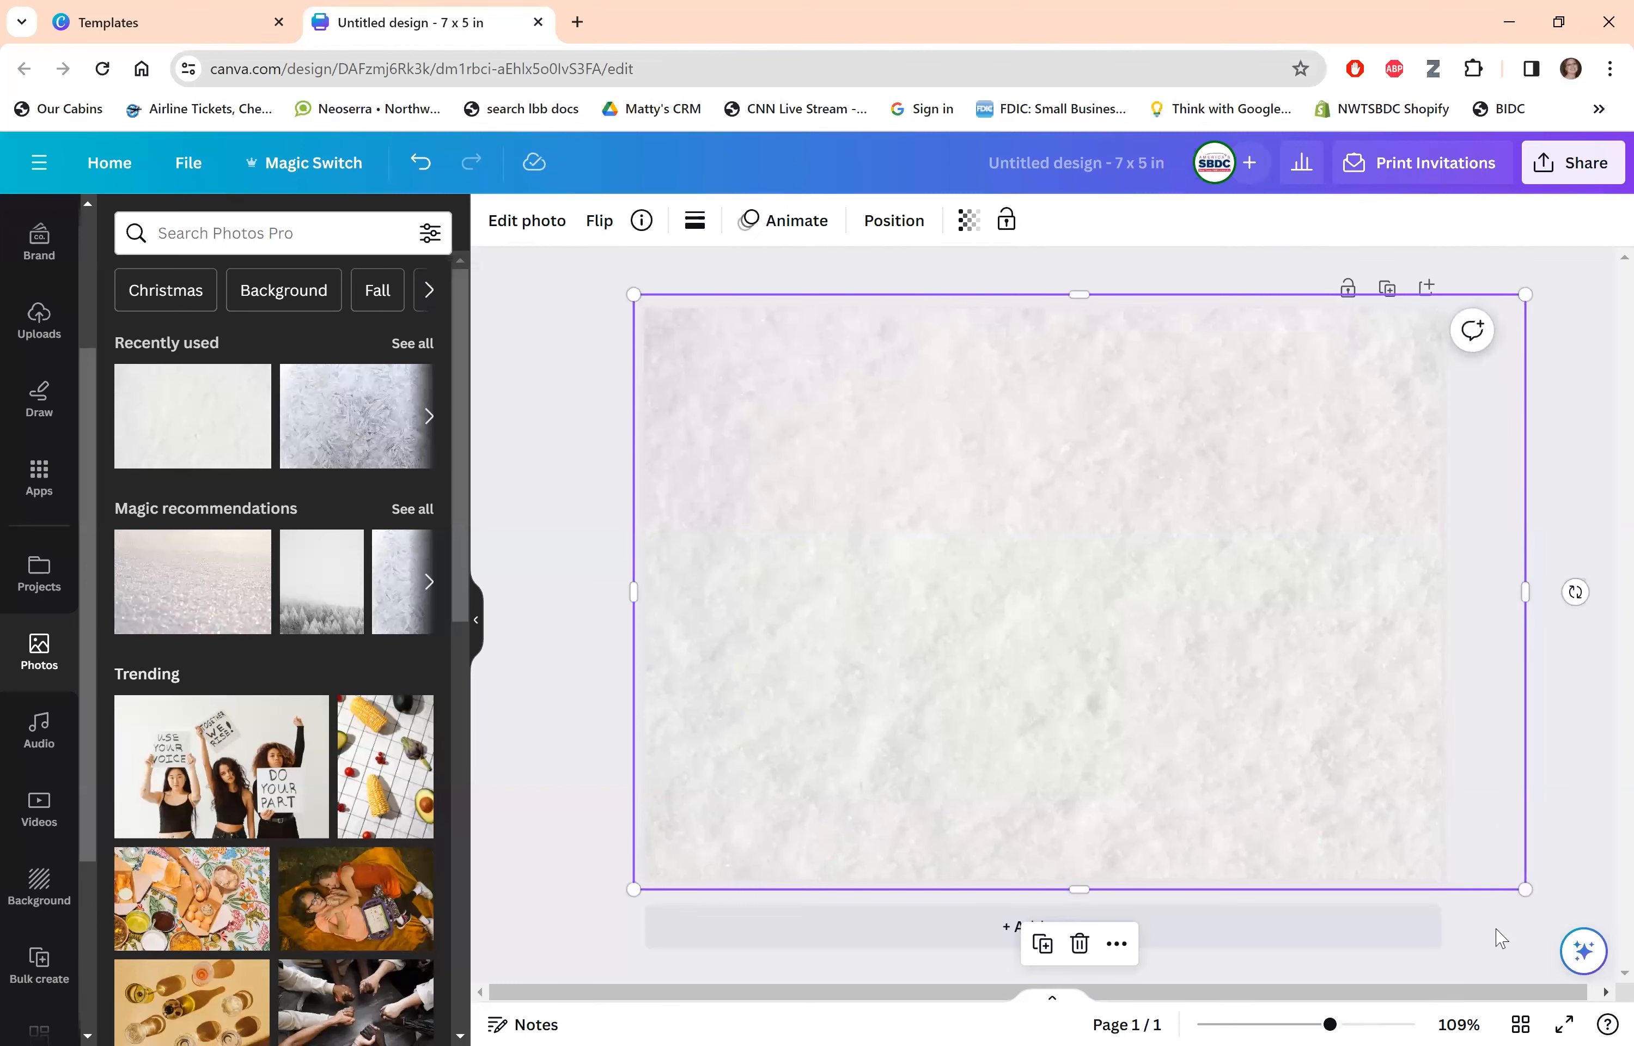
Deselect the snowy background photo and leave stock photo search for the Elements library.
left_click(1592, 512)
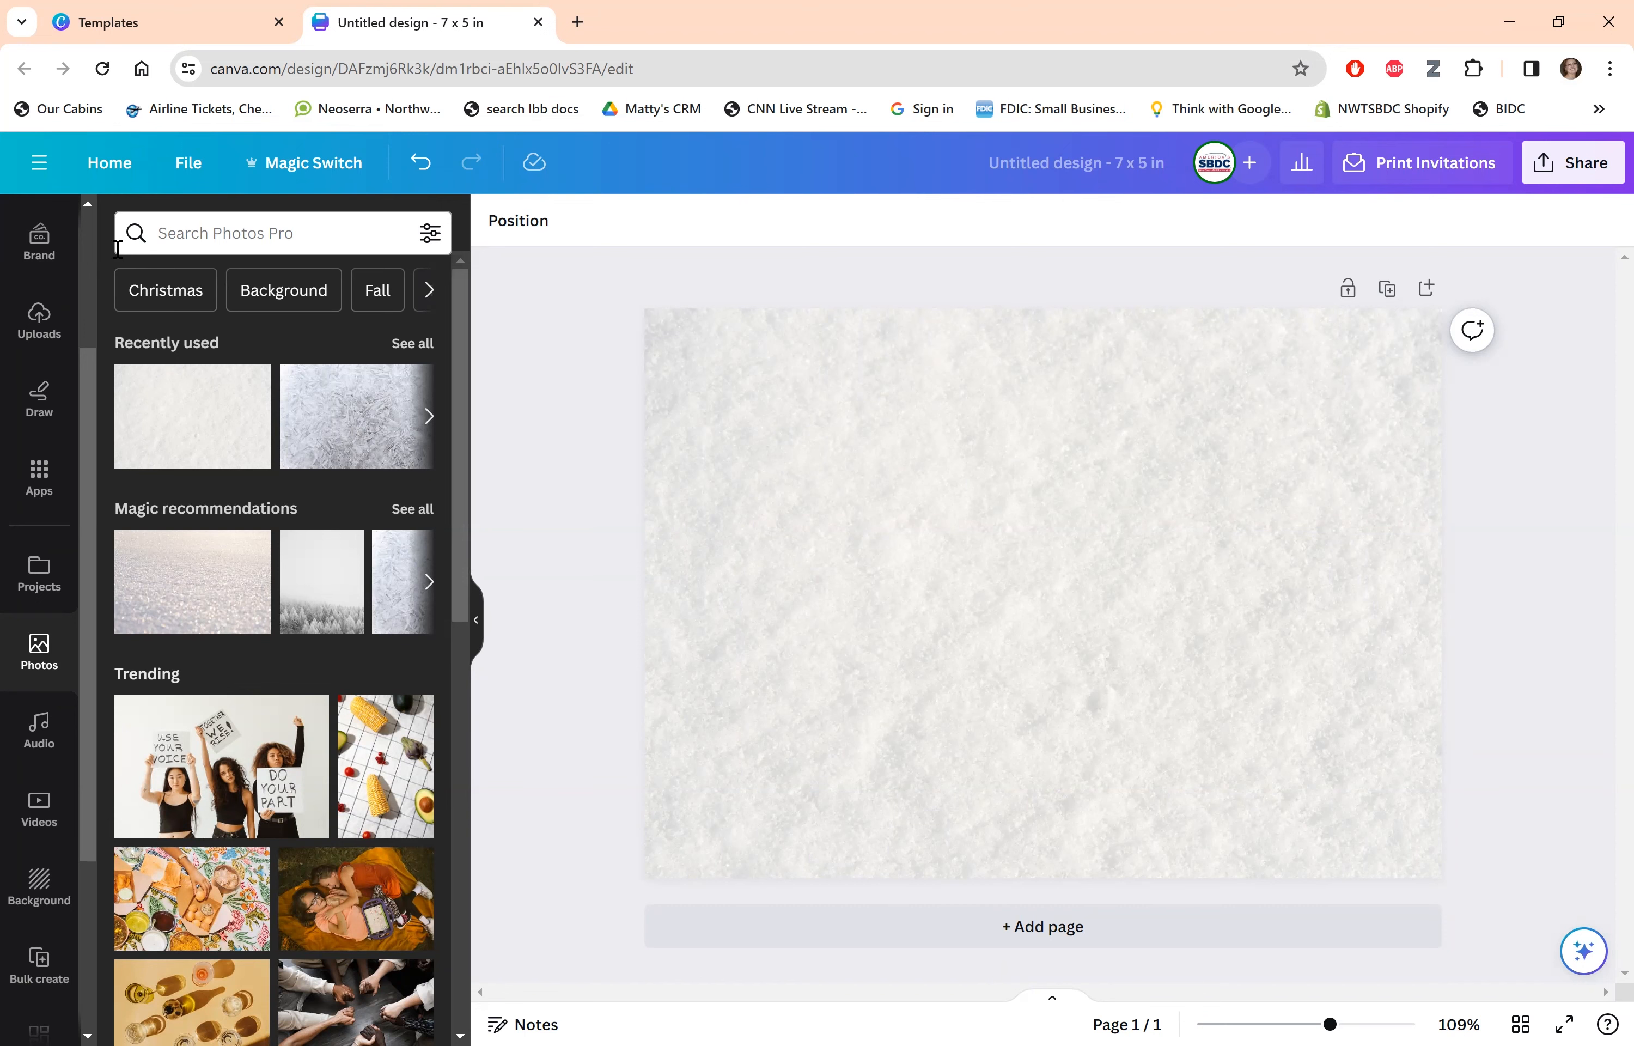
left_click(242, 245)
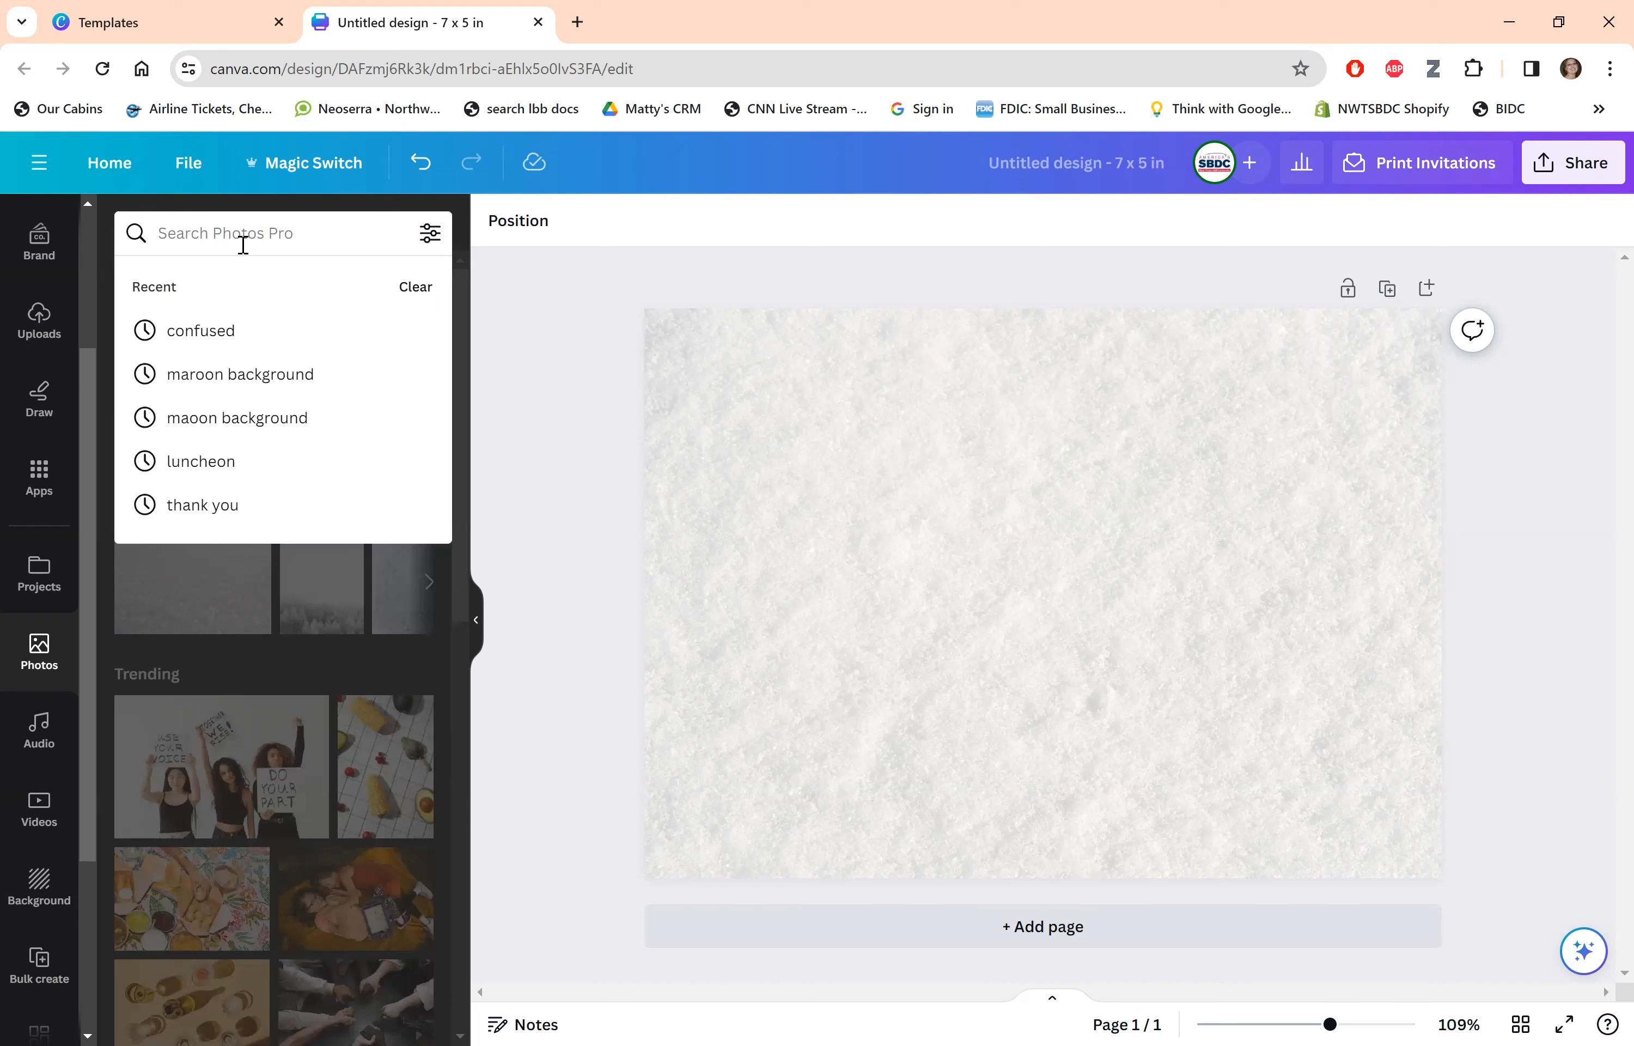
left_click(521, 353)
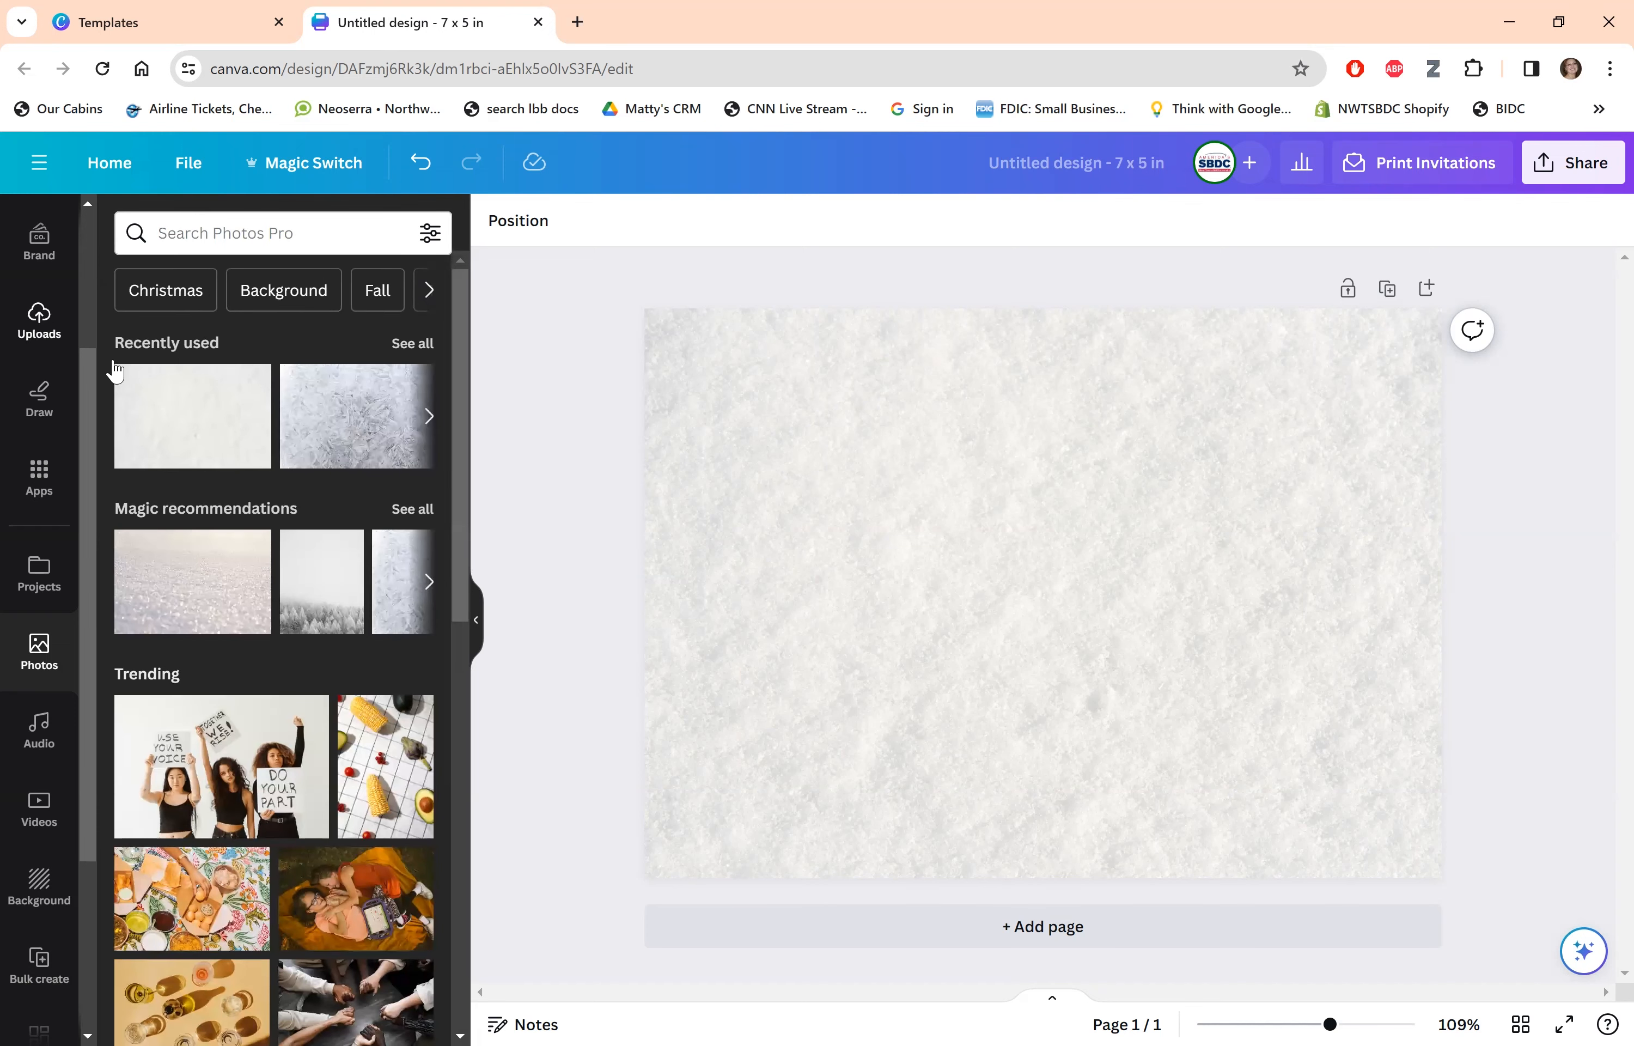
left_click_drag(86, 393, 97, 242)
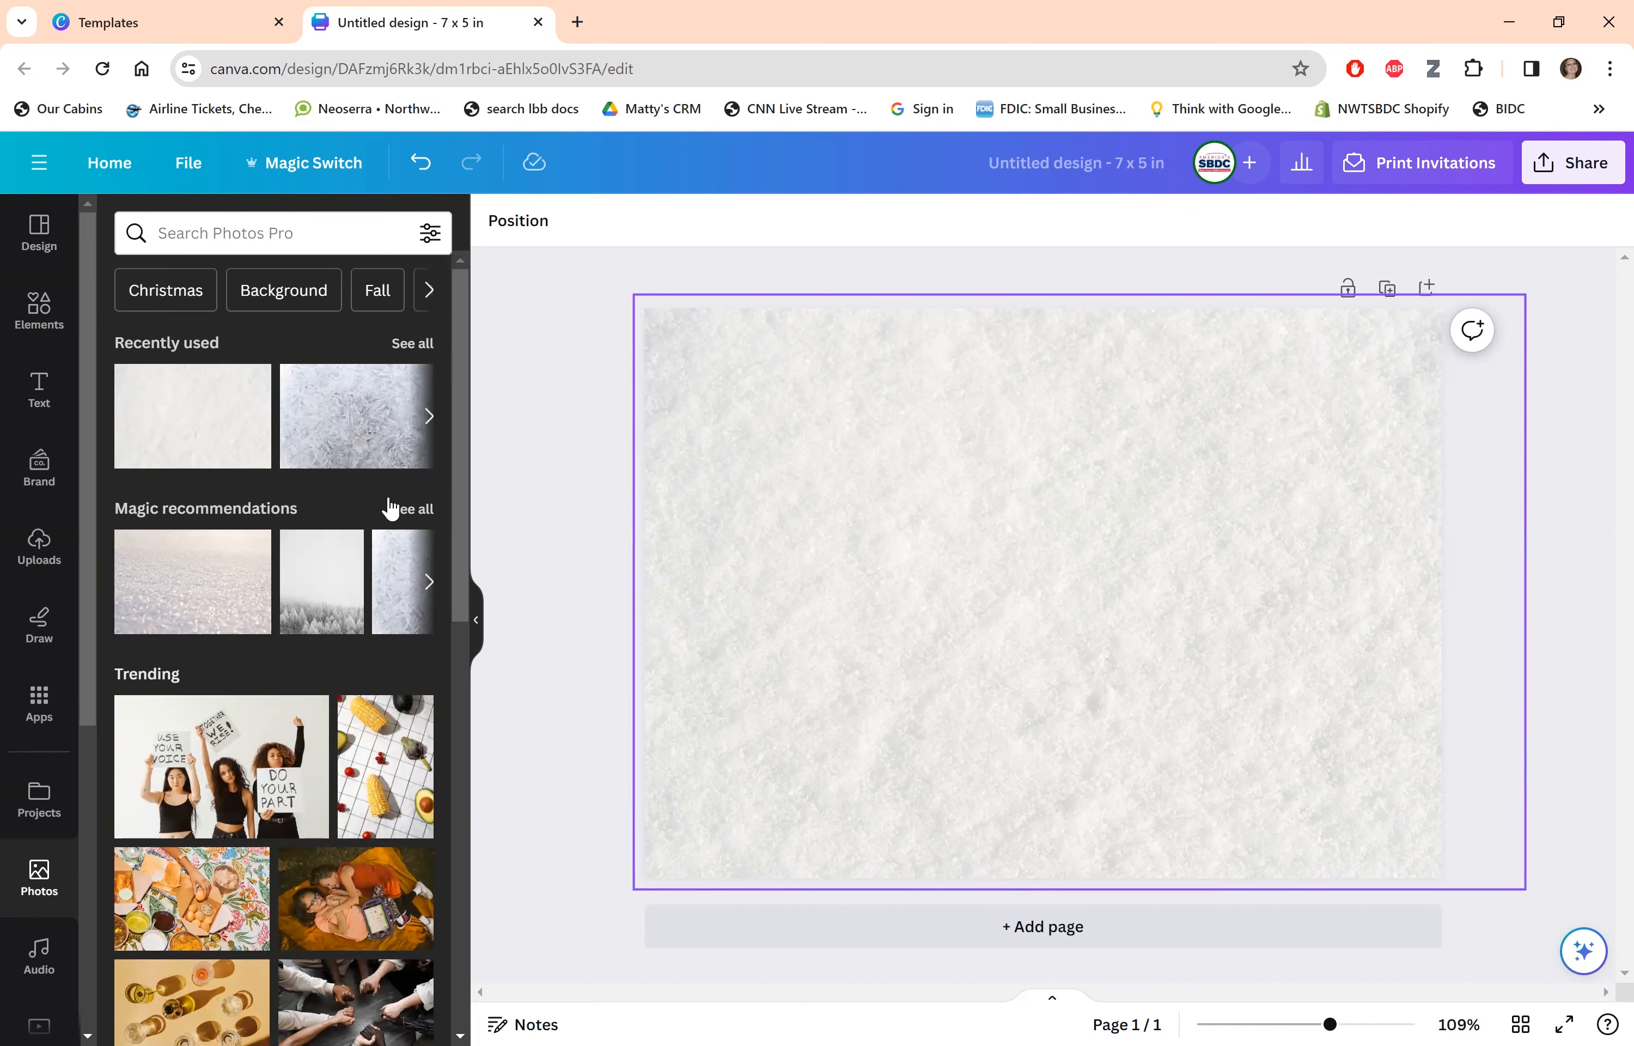
left_click(39, 312)
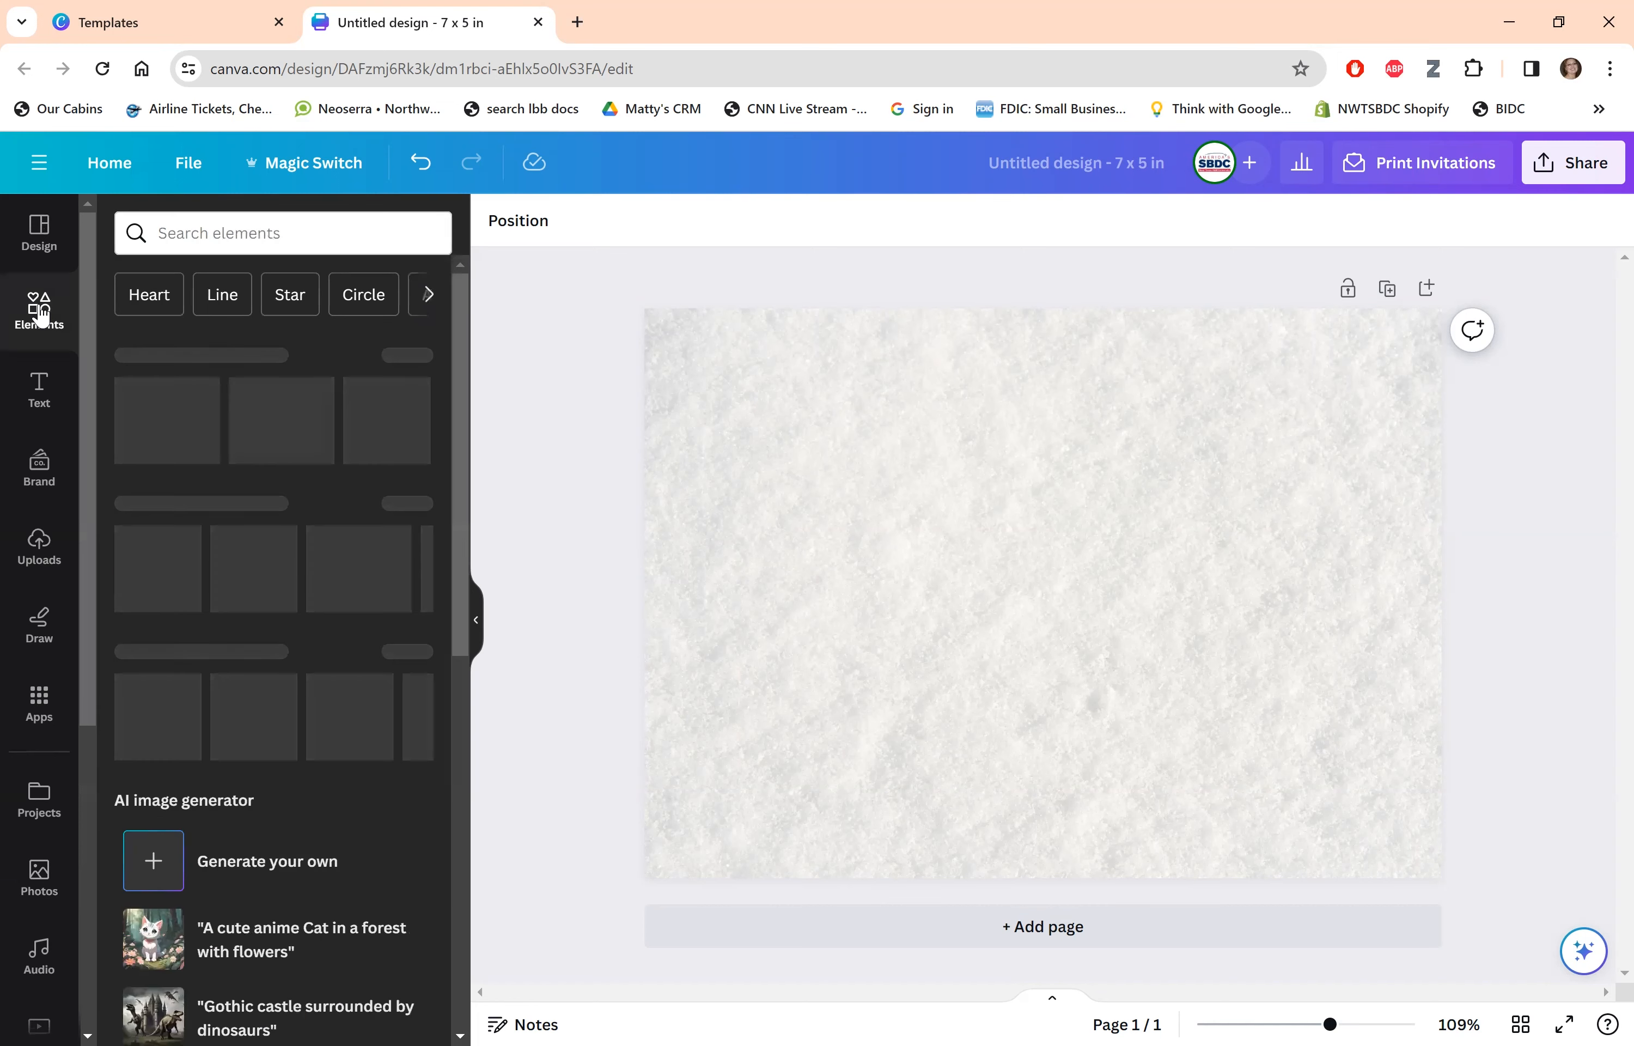
Search Elements for 'christmas tree' and add the green watercolor tree graphic.
left_click(263, 234)
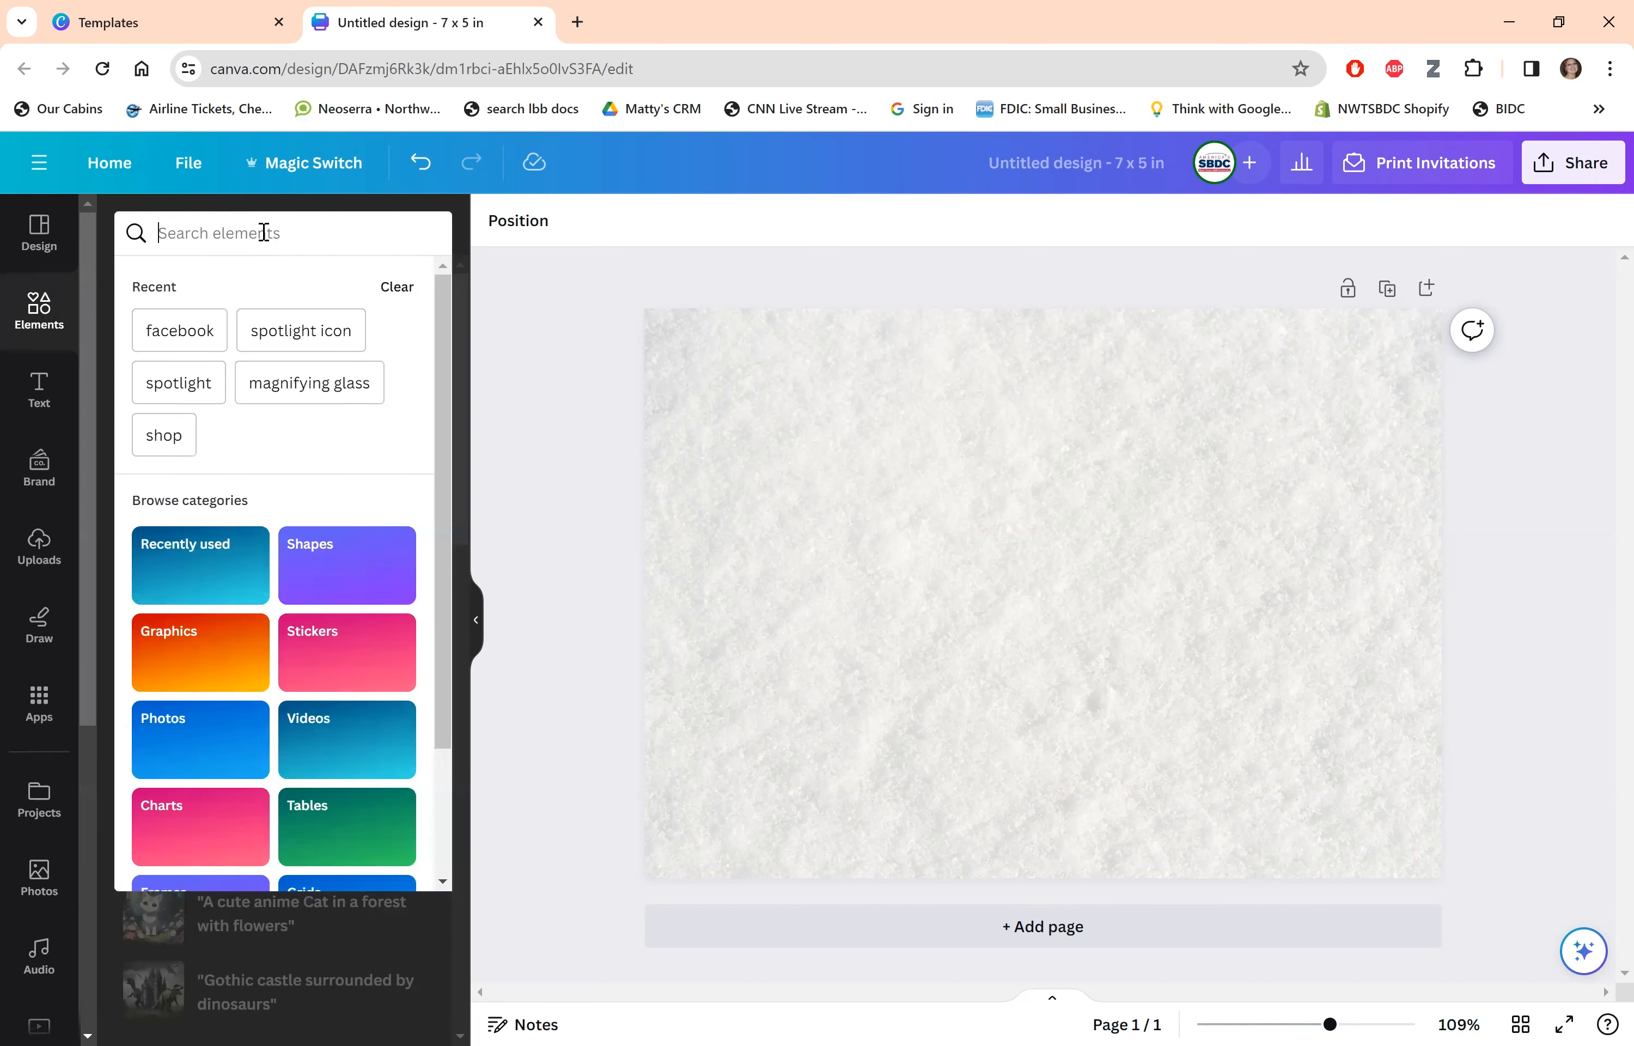
type("christmas")
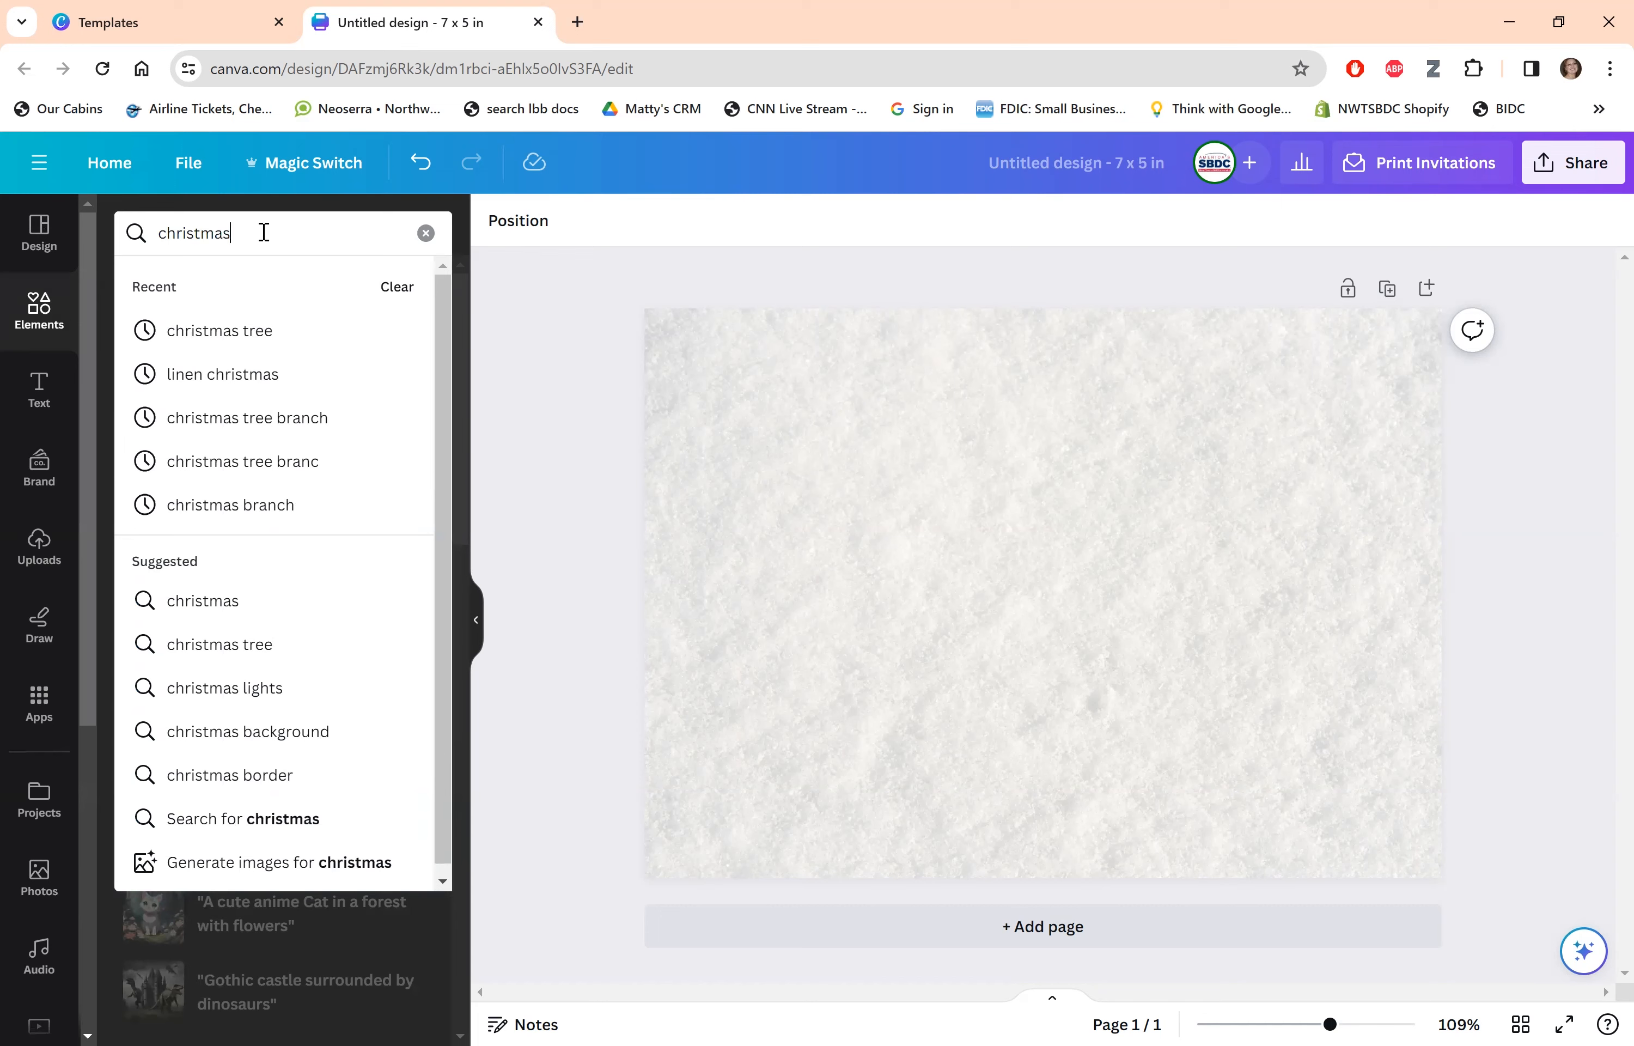
key("Return")
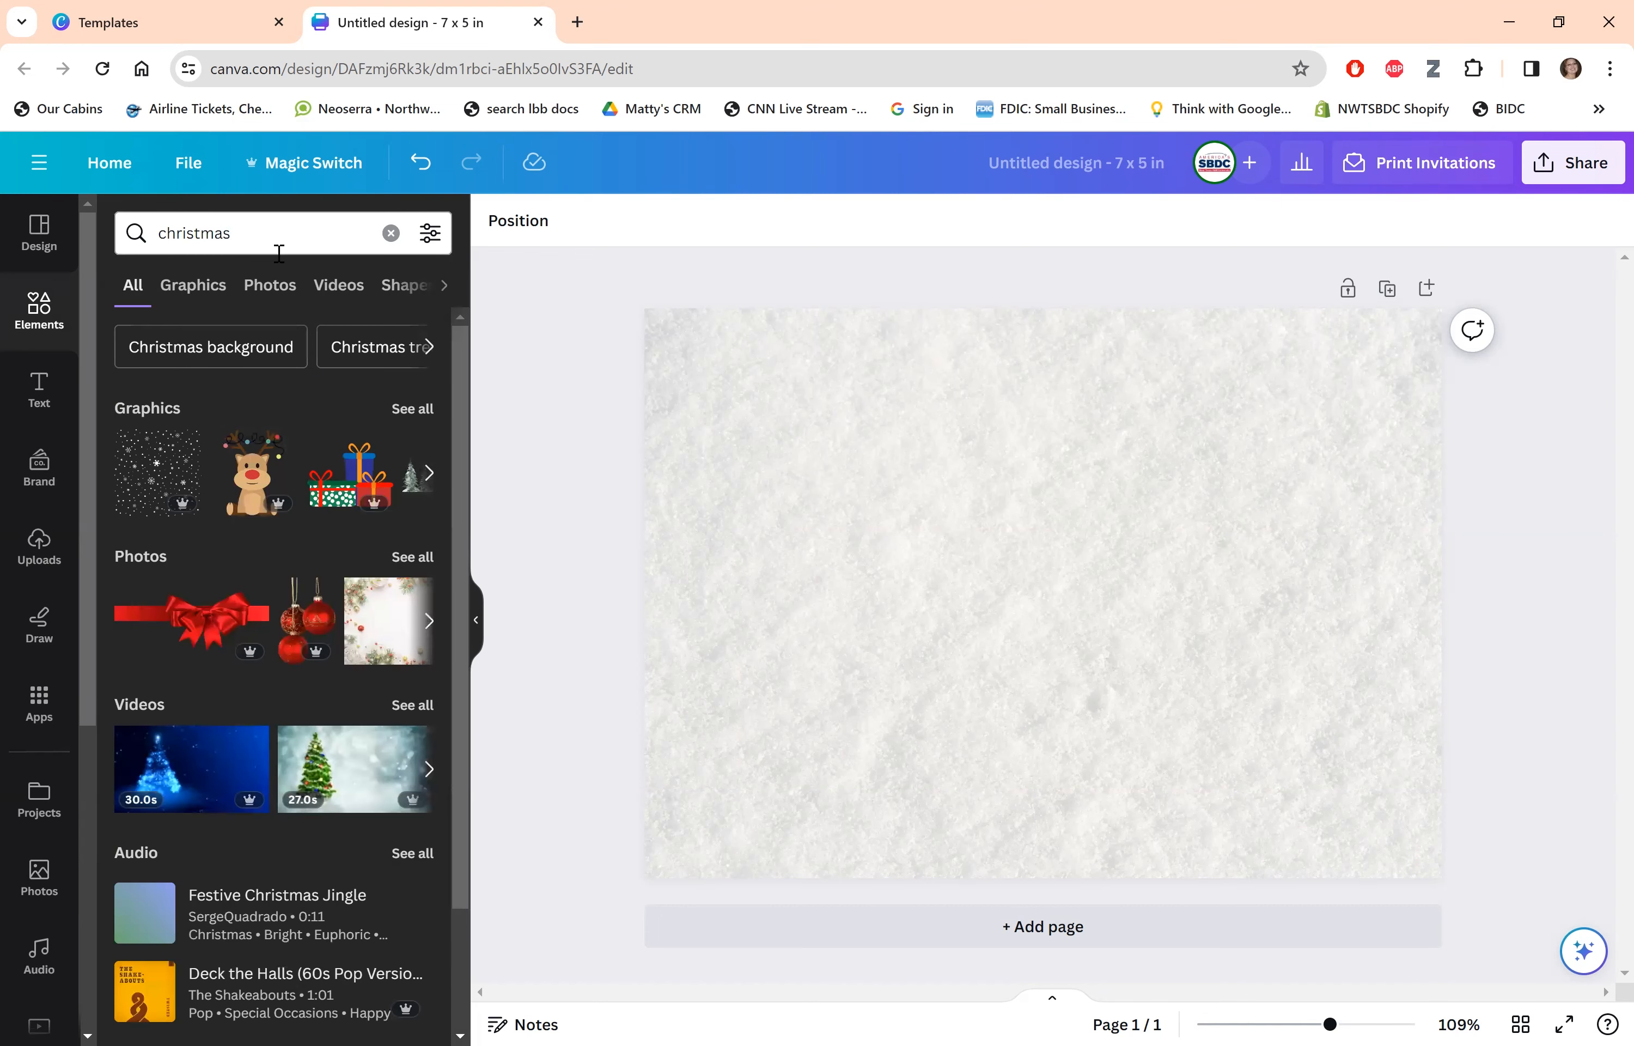
left_click(276, 245)
type("tree")
key("Return")
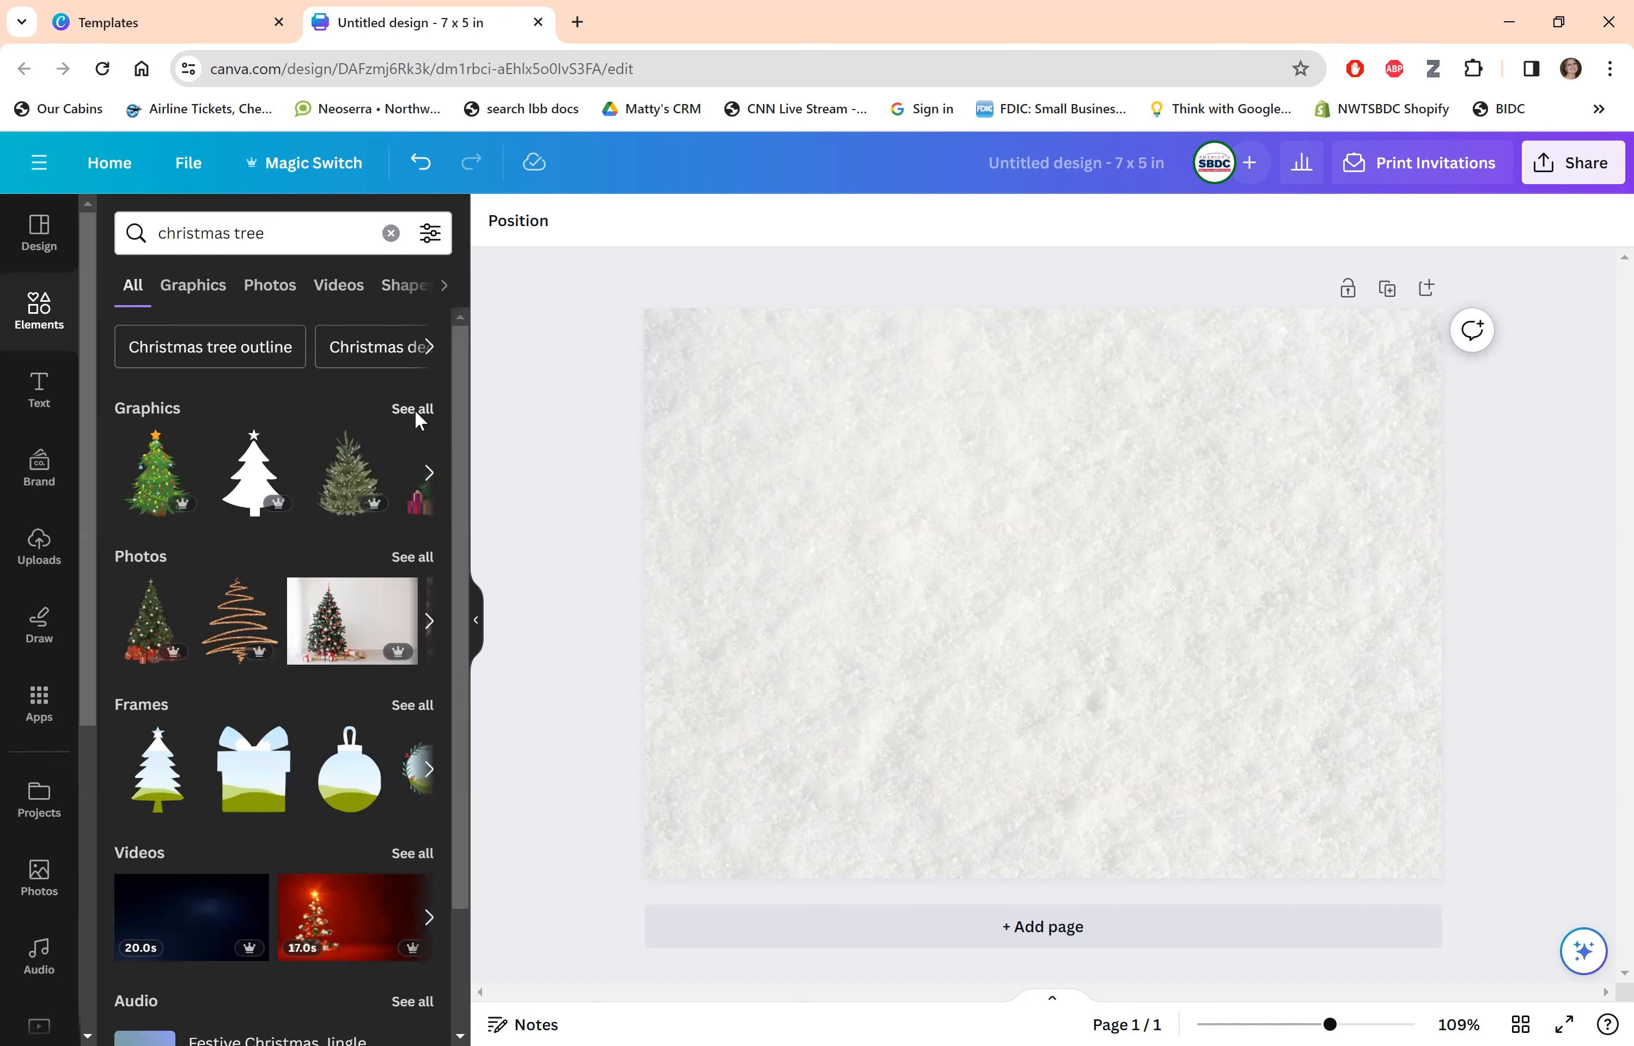
left_click(415, 408)
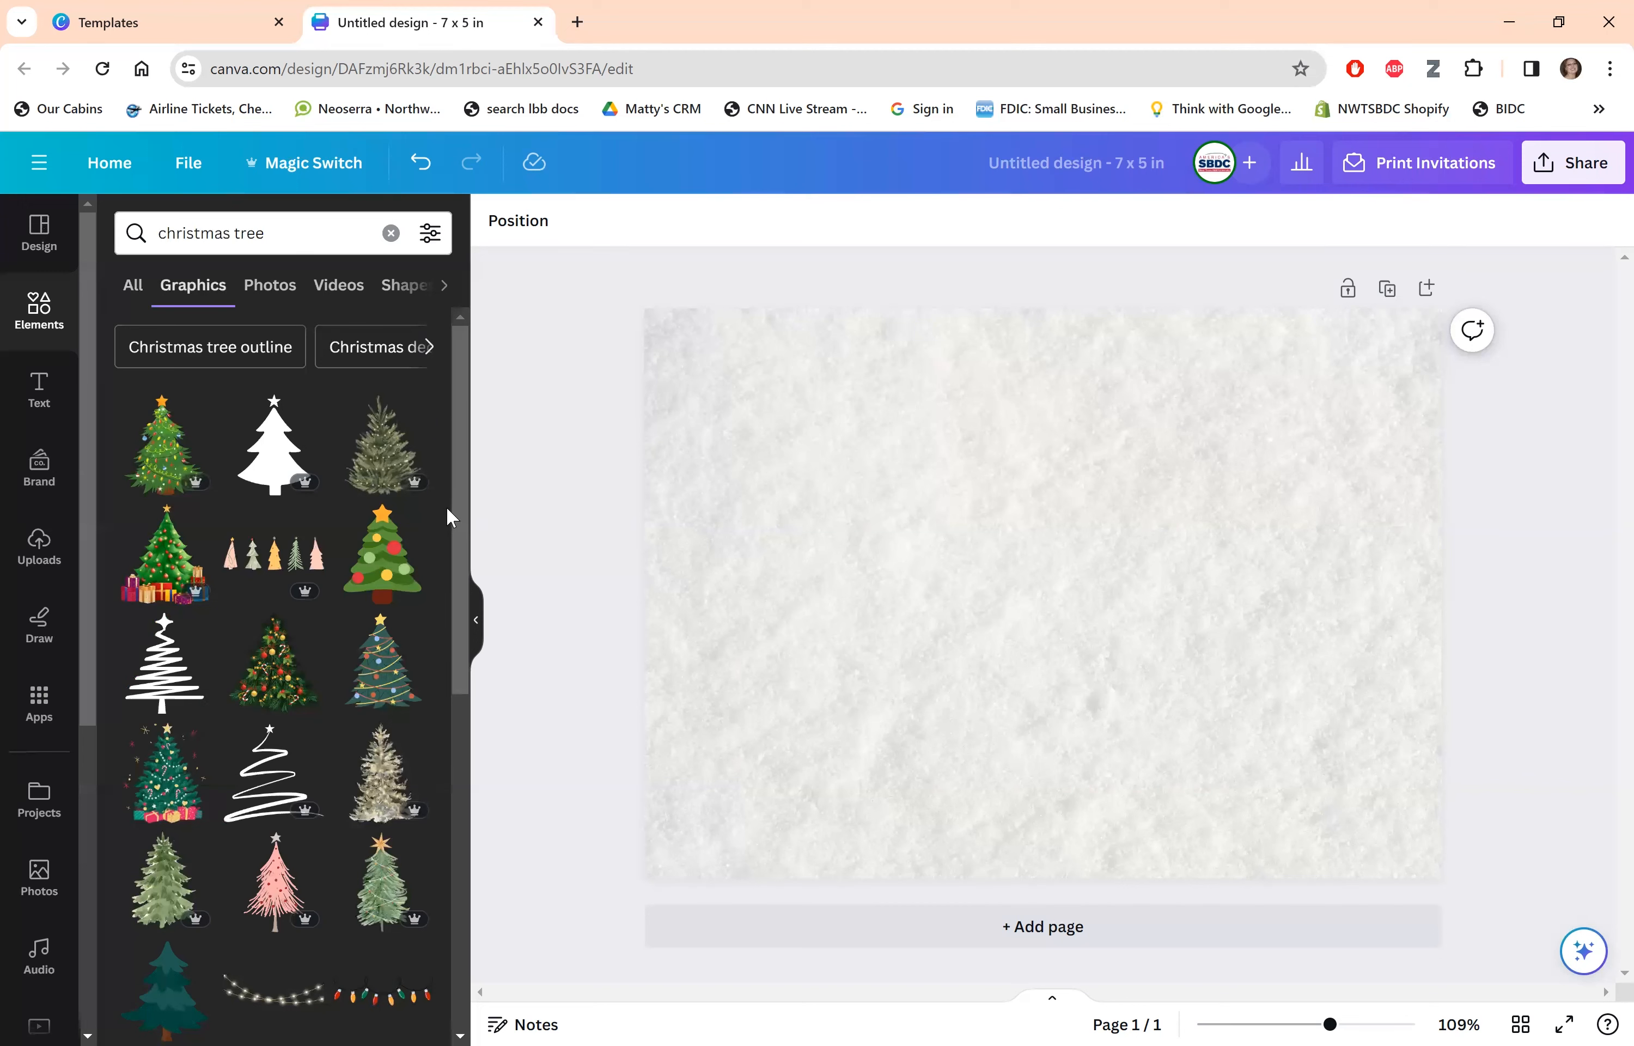
left_click(168, 895)
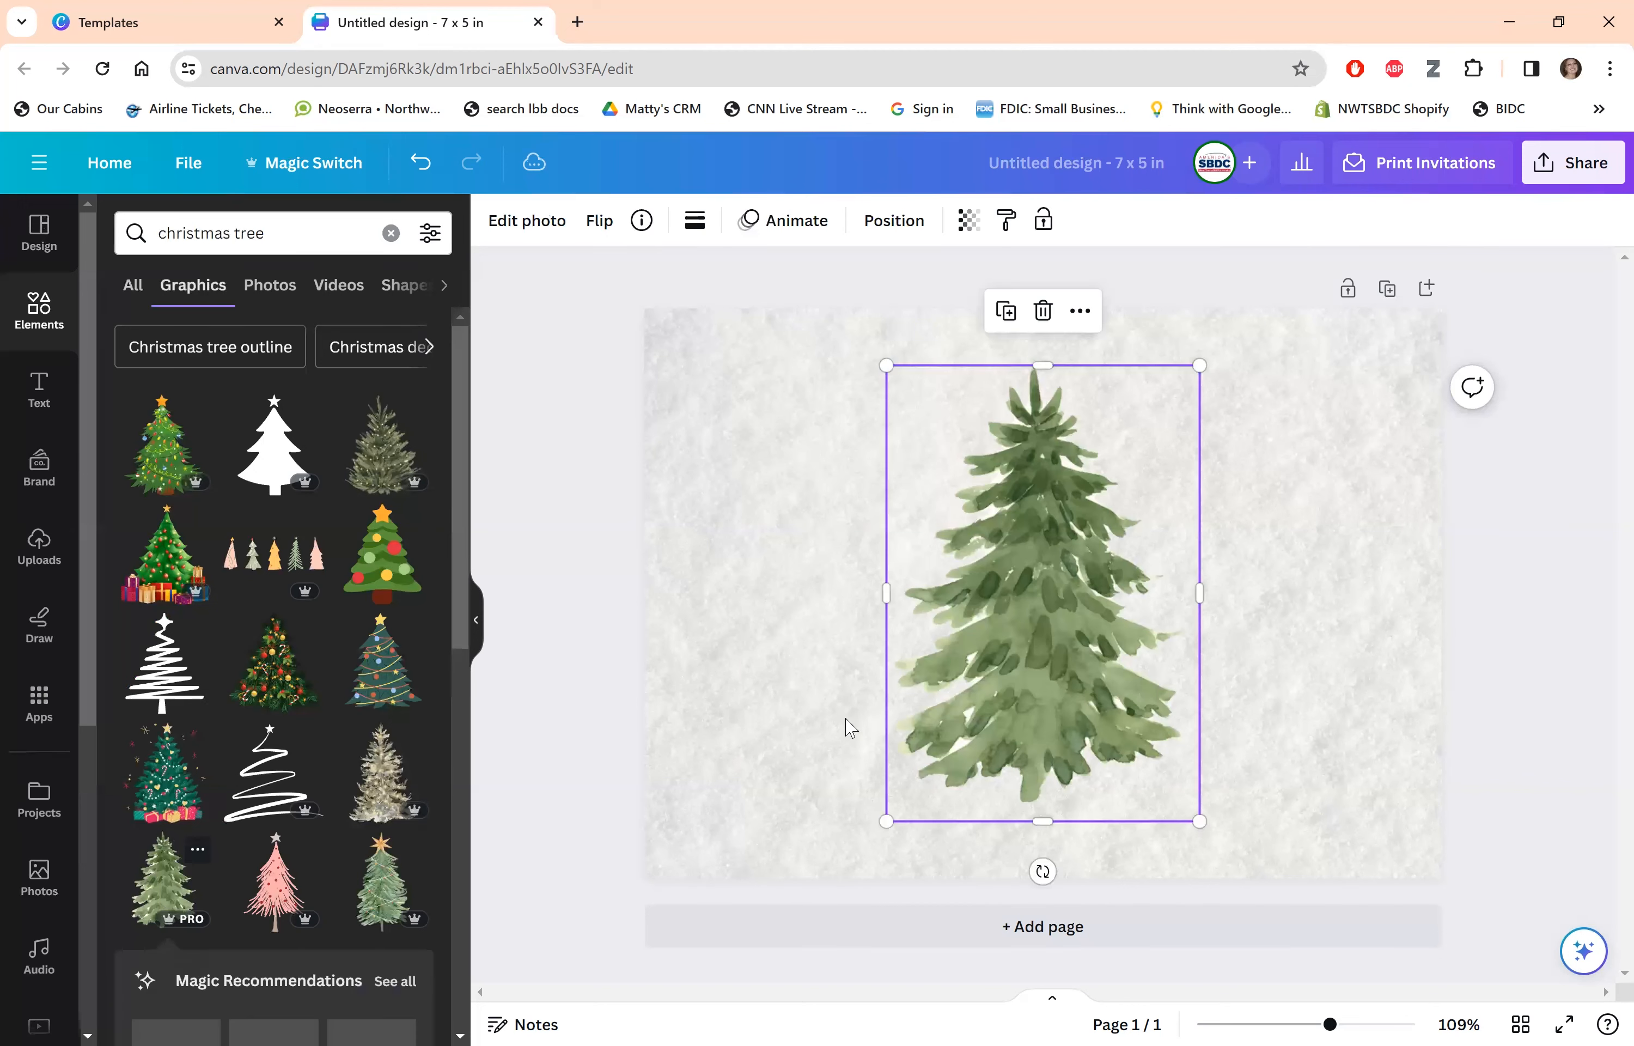
Enlarge the tree to about 7.5 by 10.9 and shift it left over the card.
left_click_drag(886, 364, 650, 27)
left_click_drag(1199, 821, 1477, 999)
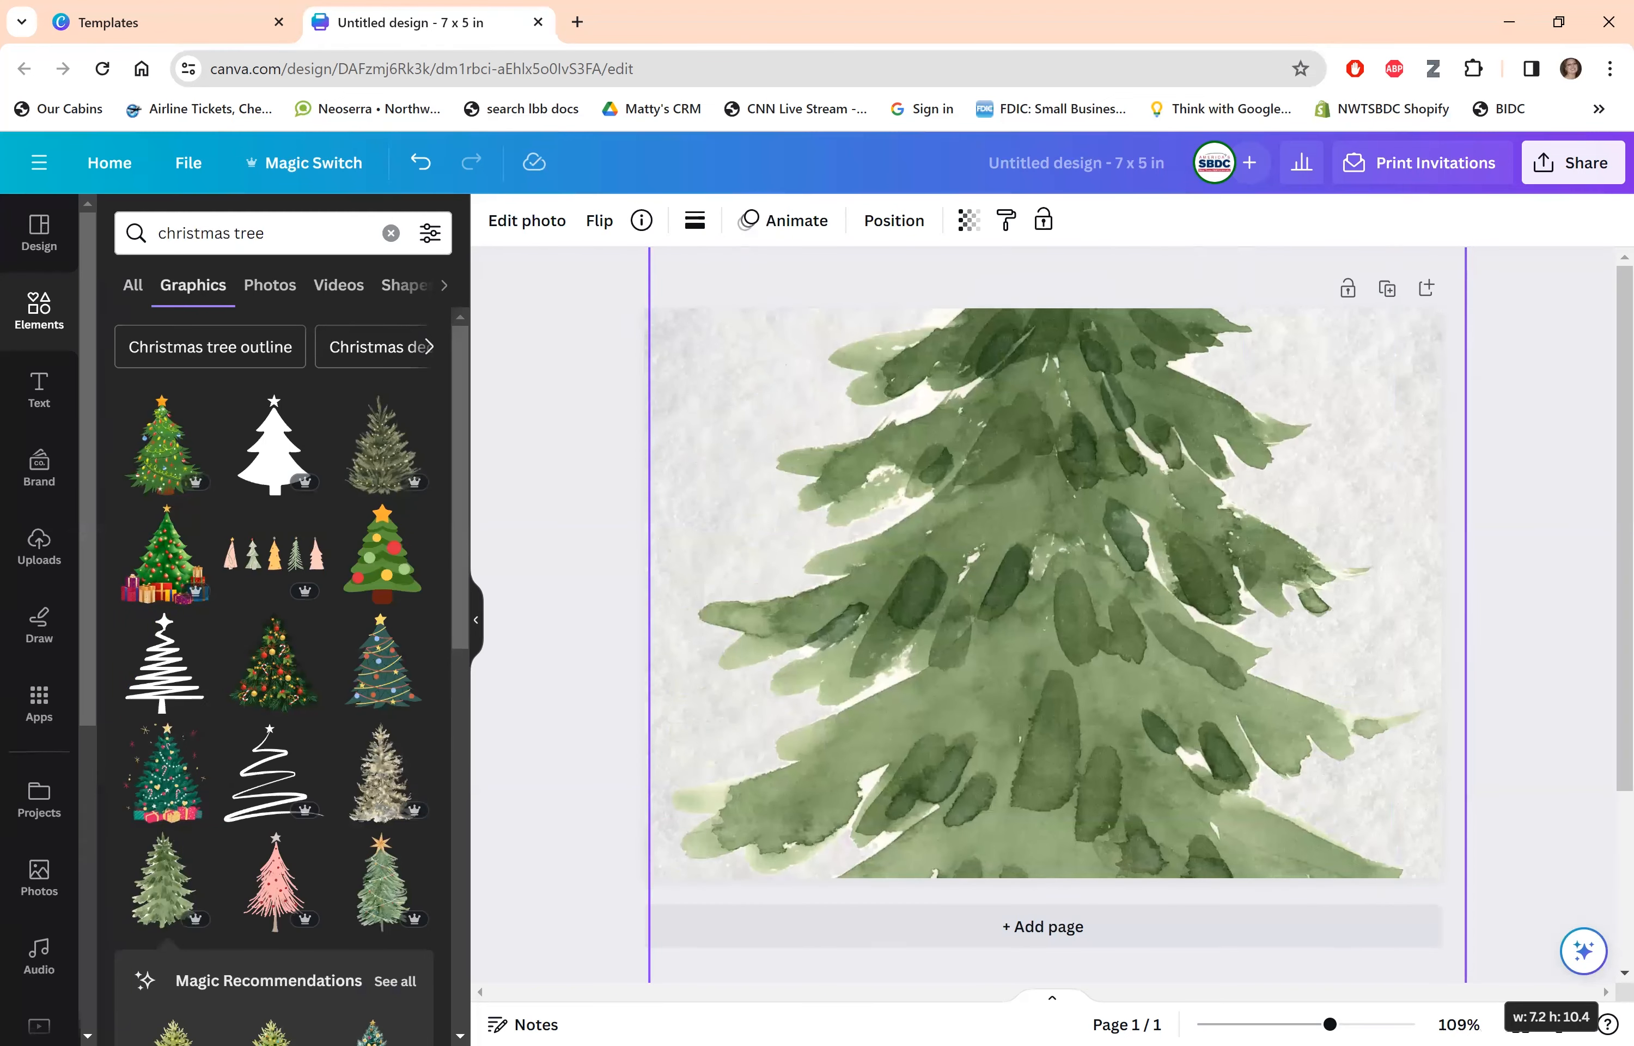
left_click_drag(971, 577, 803, 220)
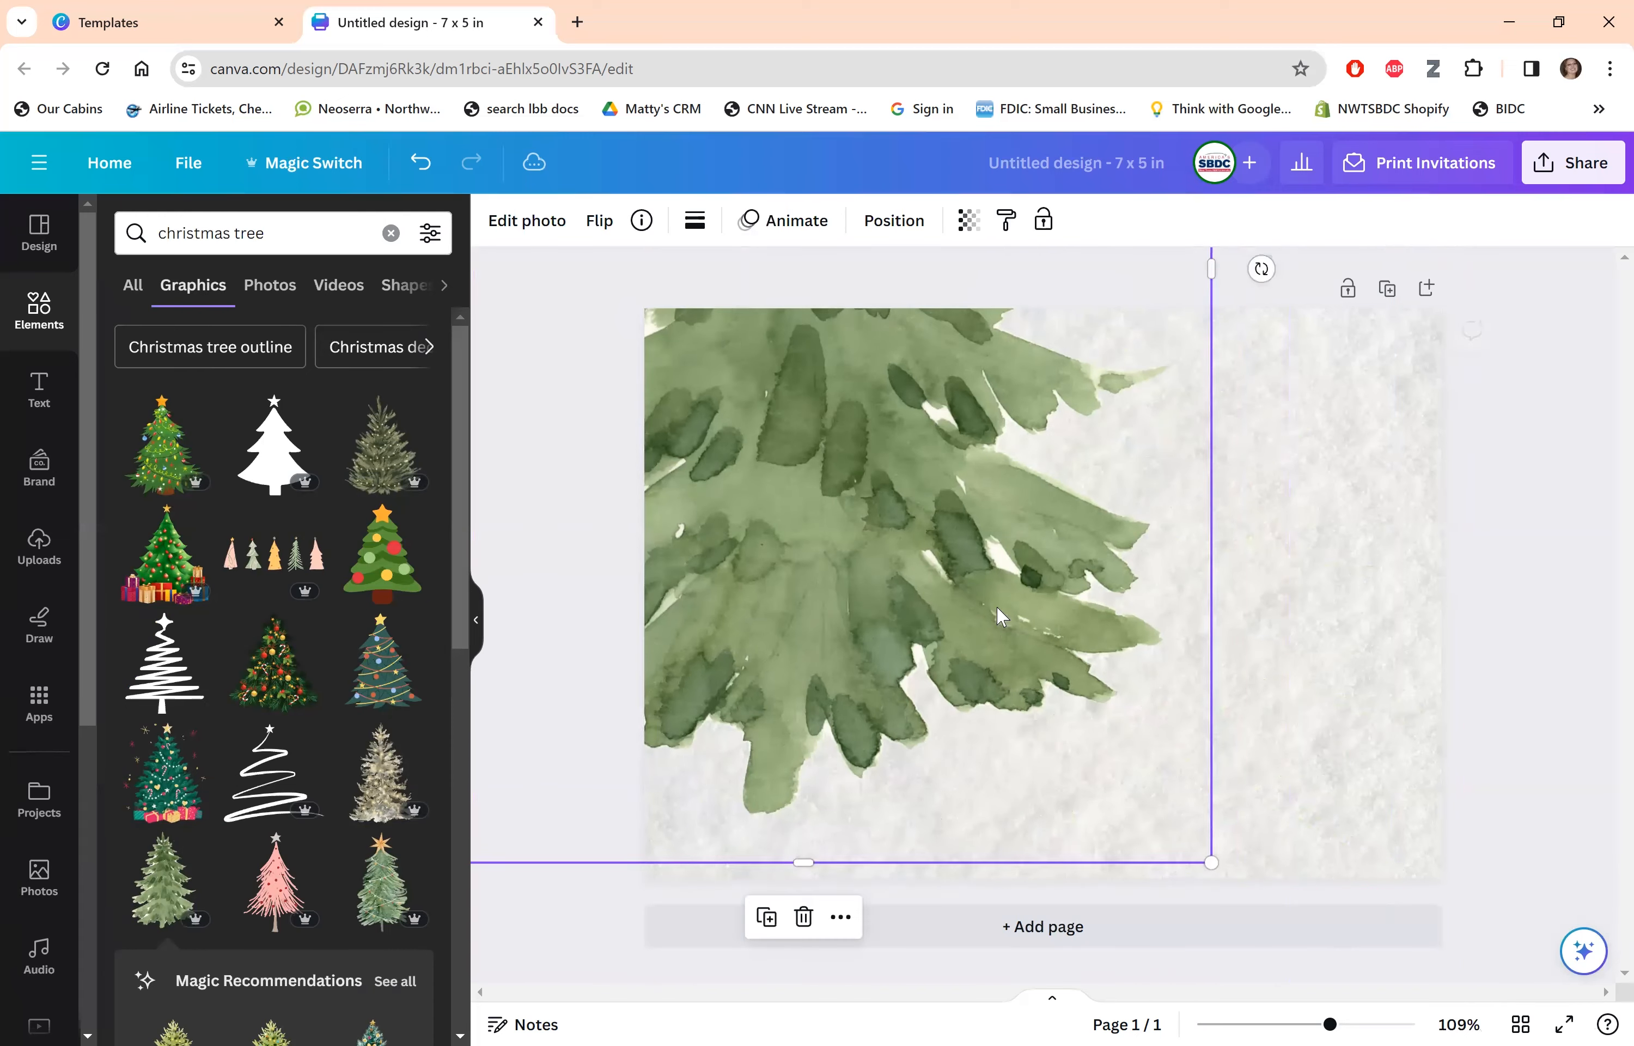
left_click_drag(1207, 865, 1371, 1011)
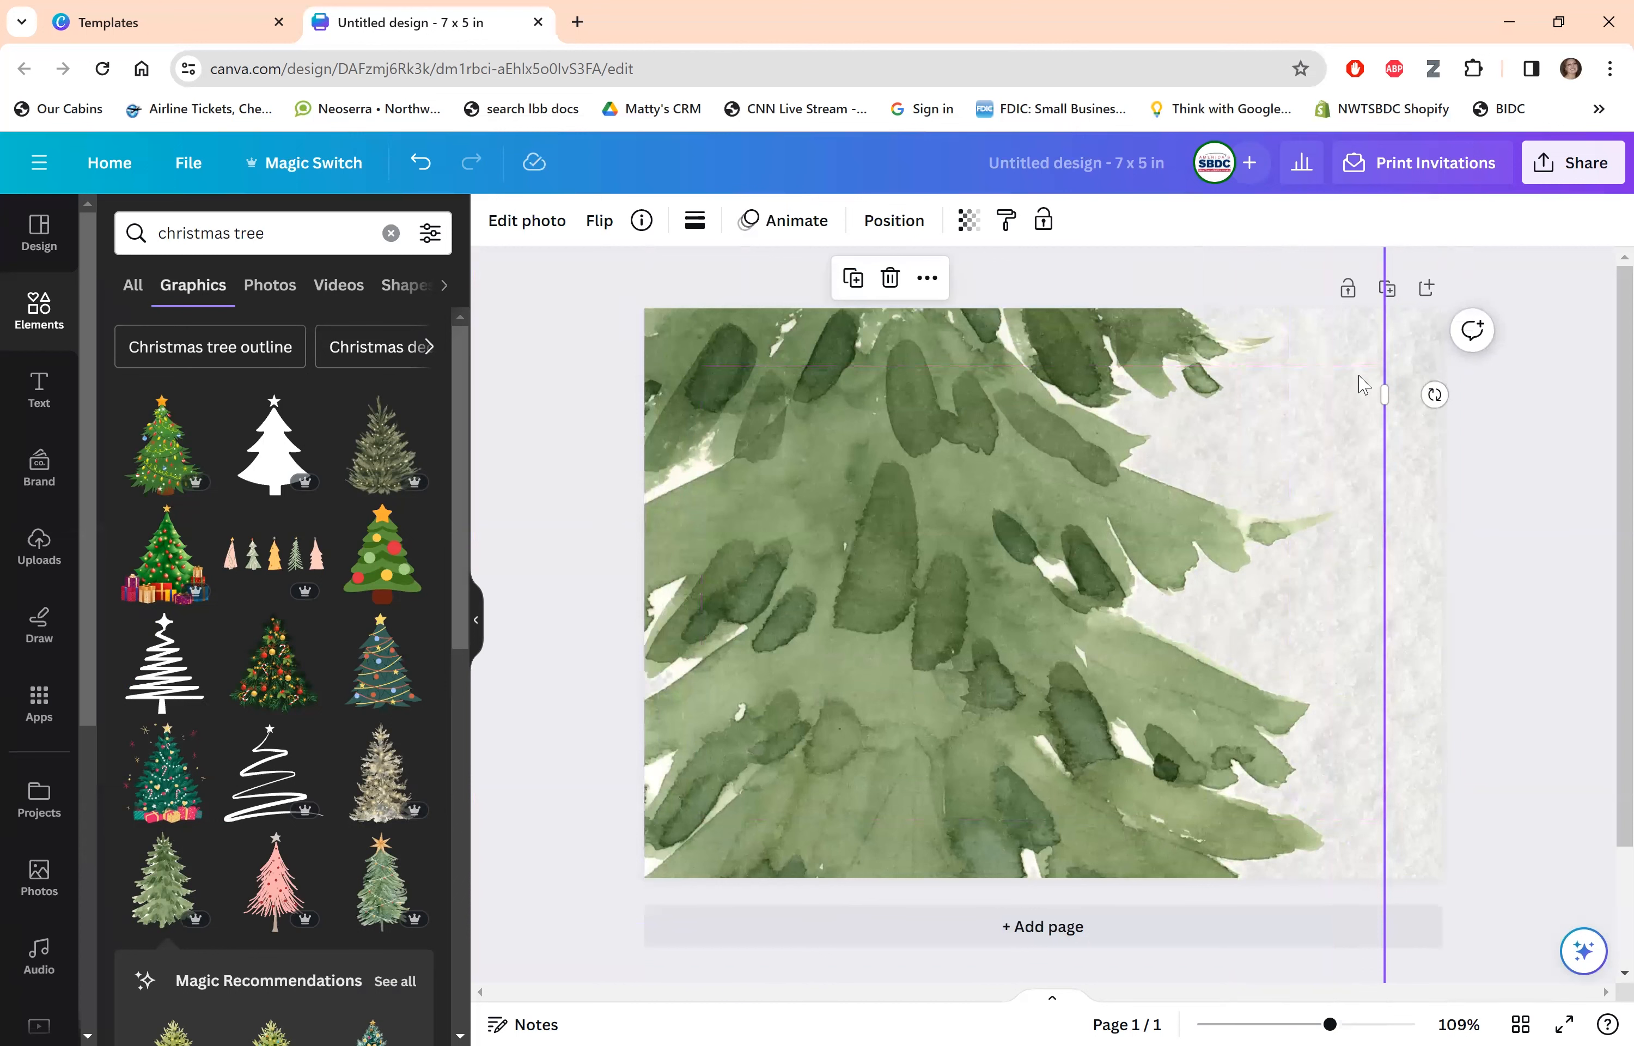
left_click(1509, 514)
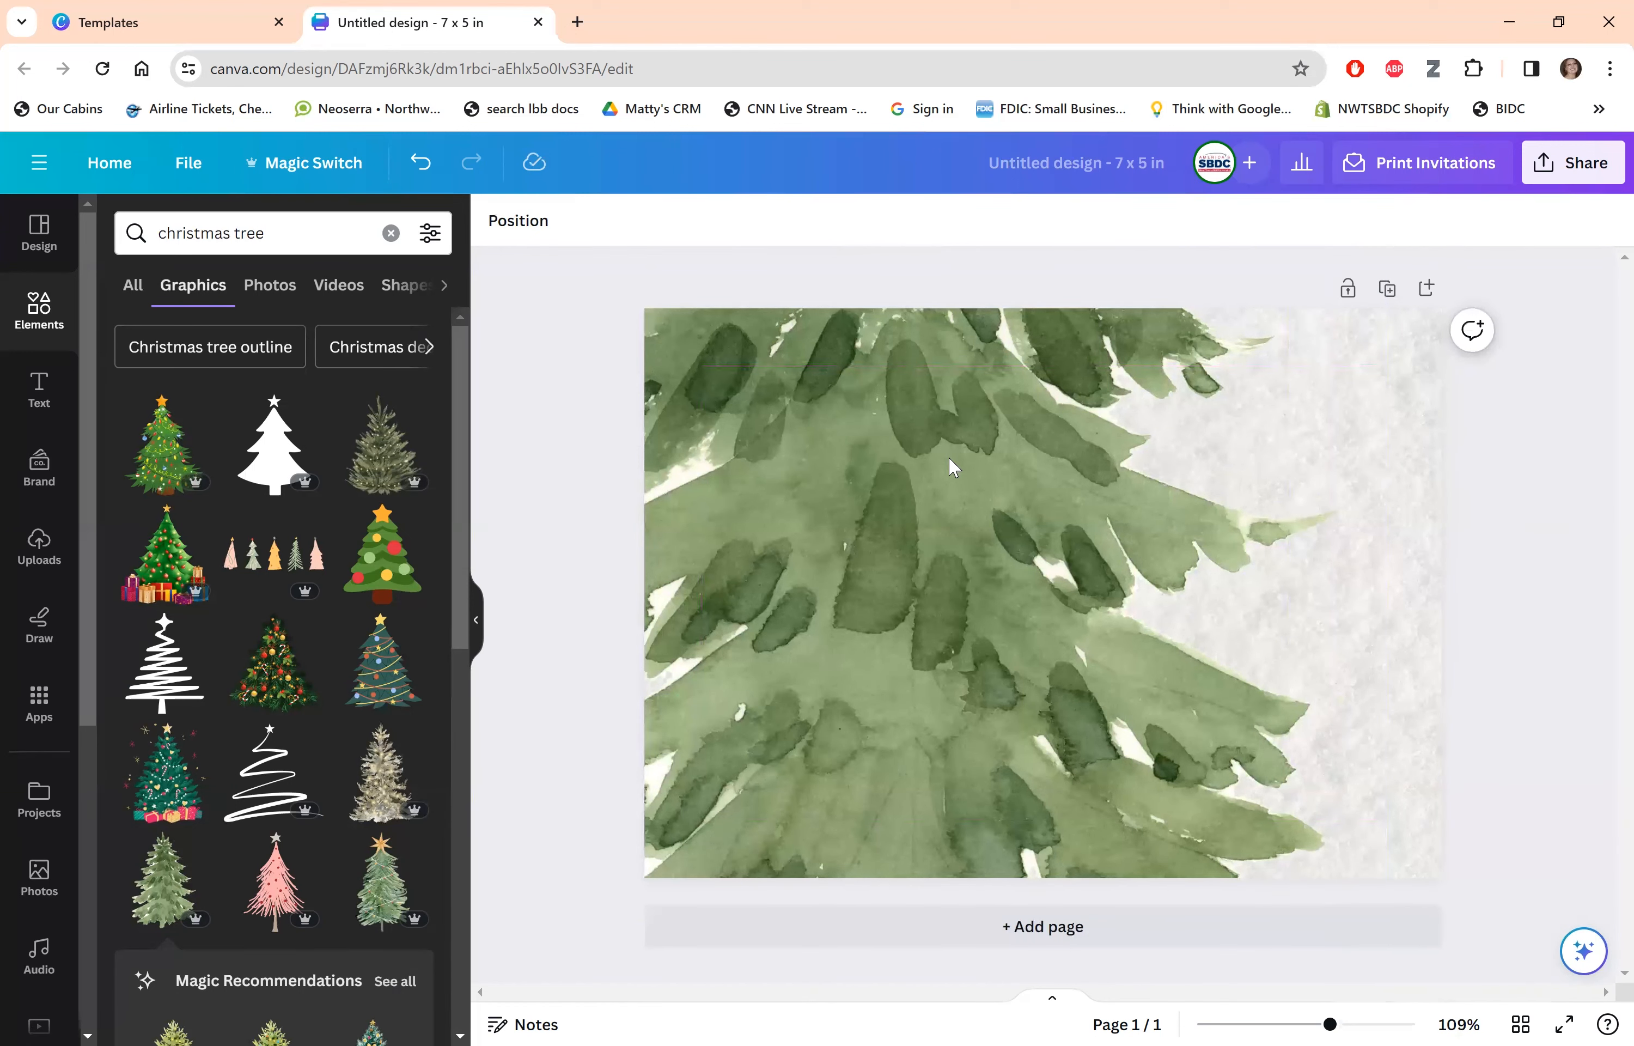
Check the tree graphic, deselect it, and clear the 'christmas tree' Elements search.
left_click(936, 485)
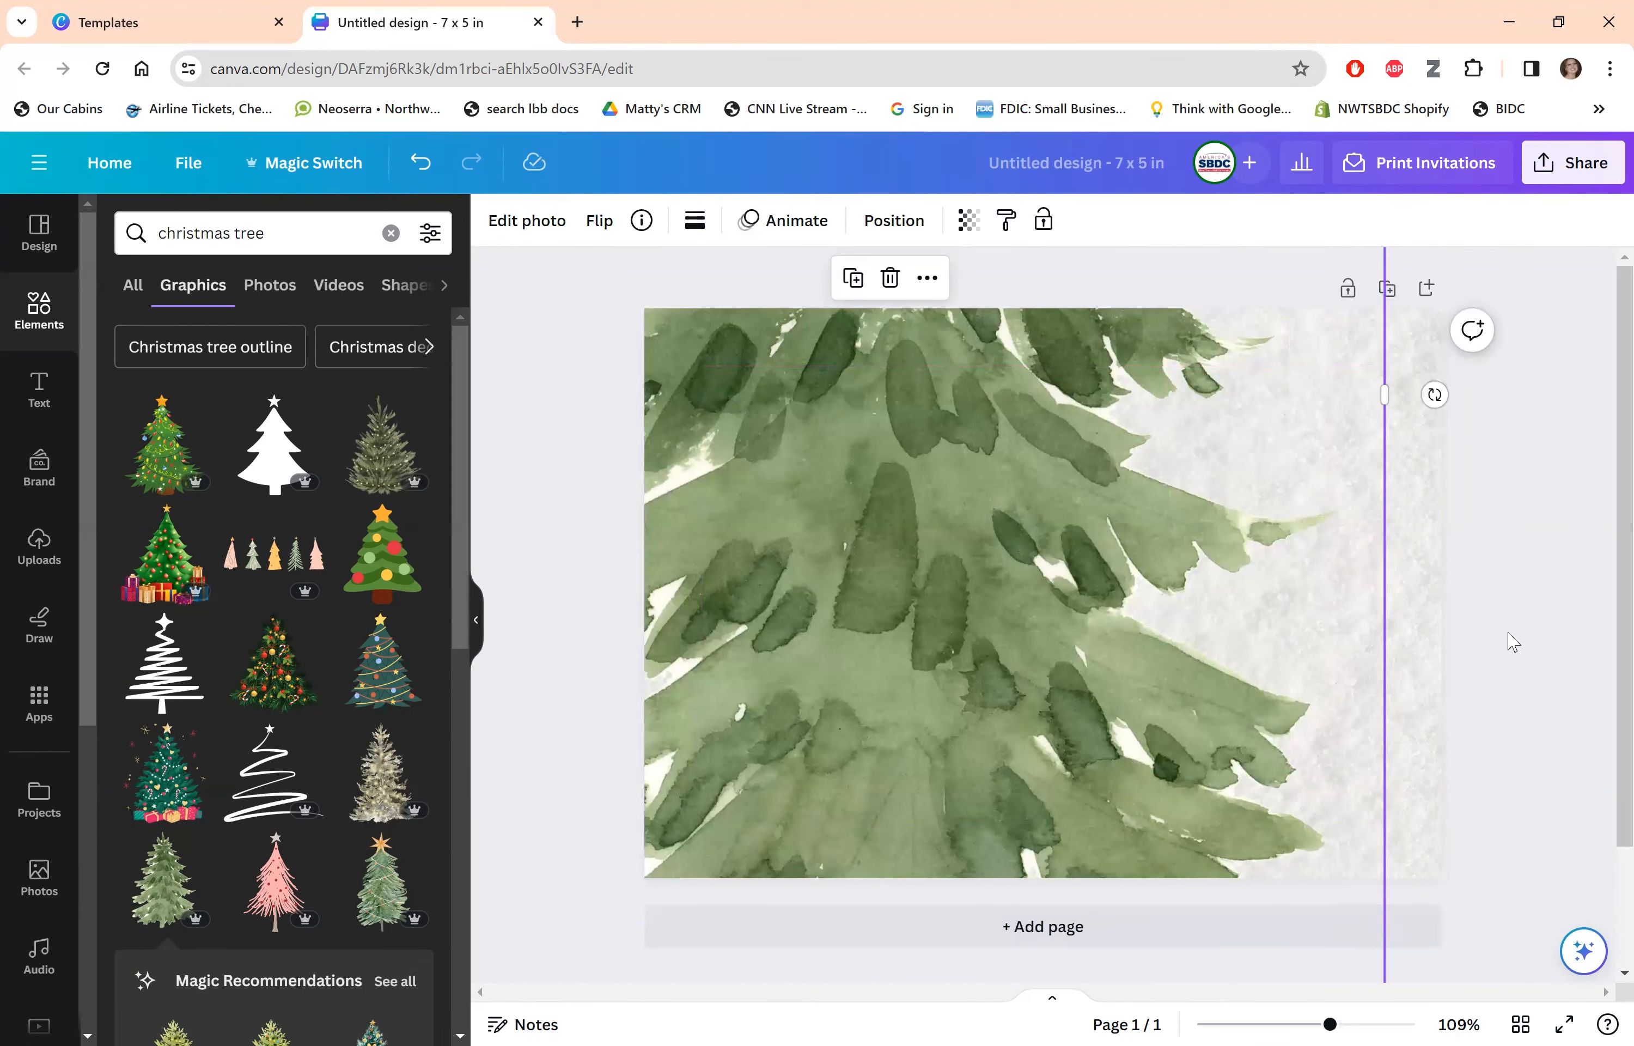
left_click(1545, 645)
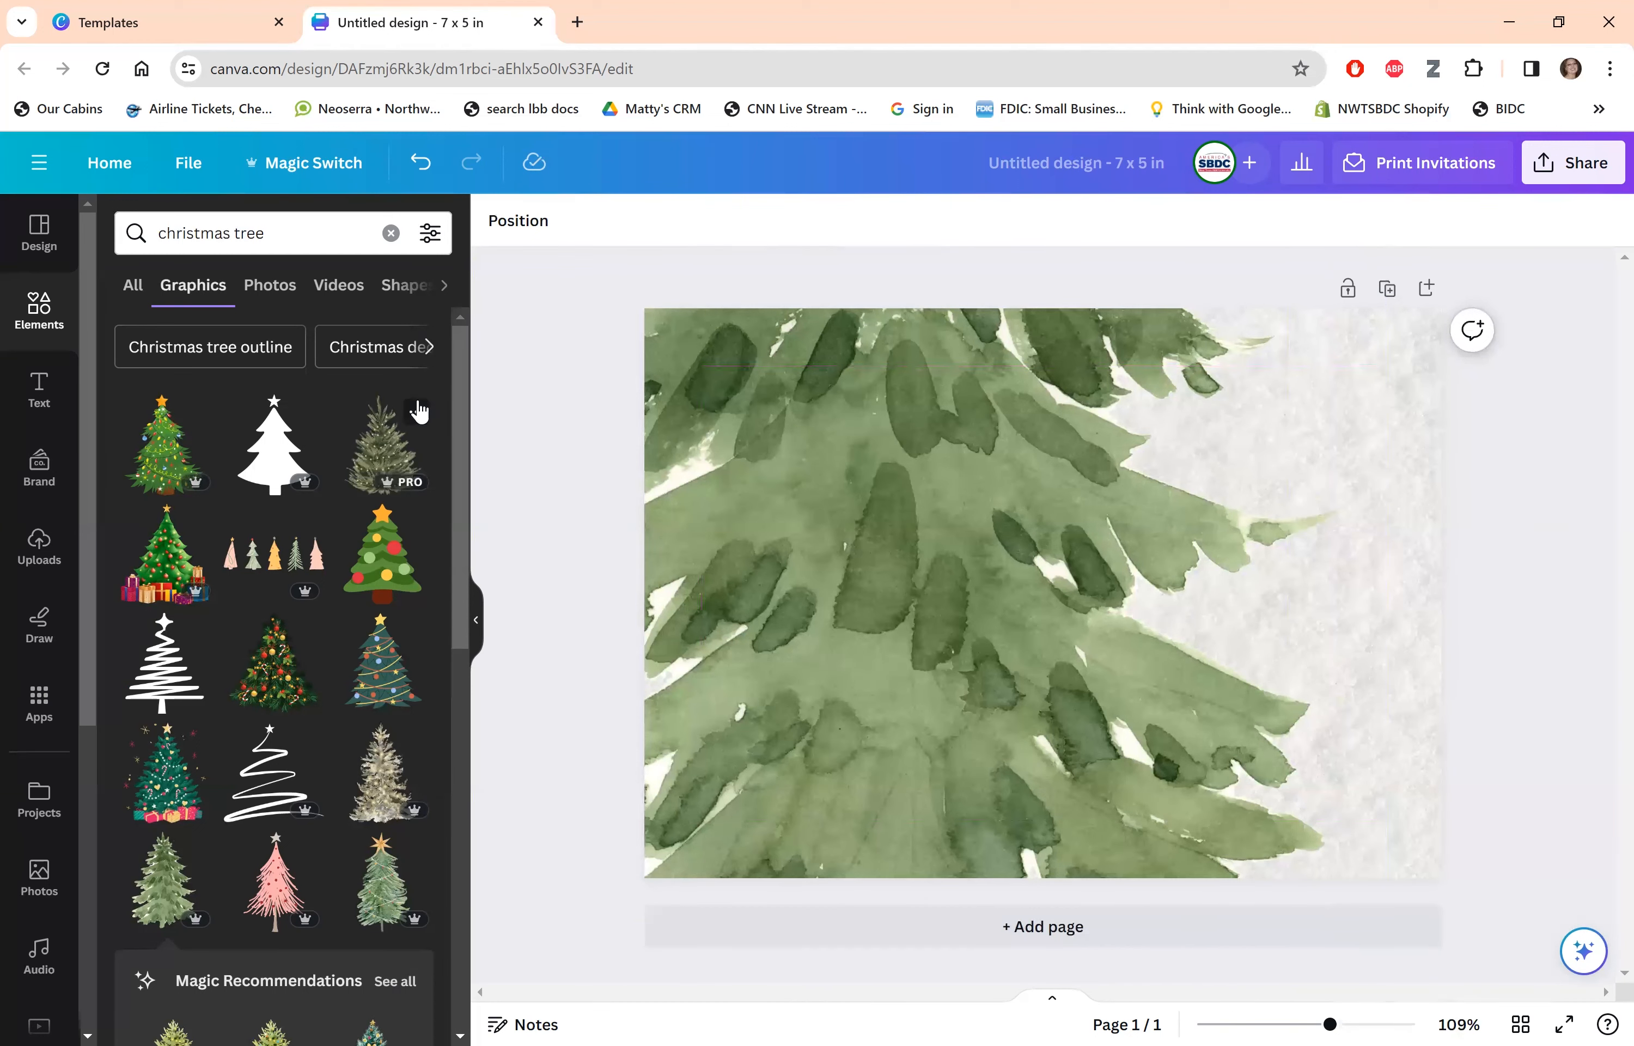
left_click(391, 234)
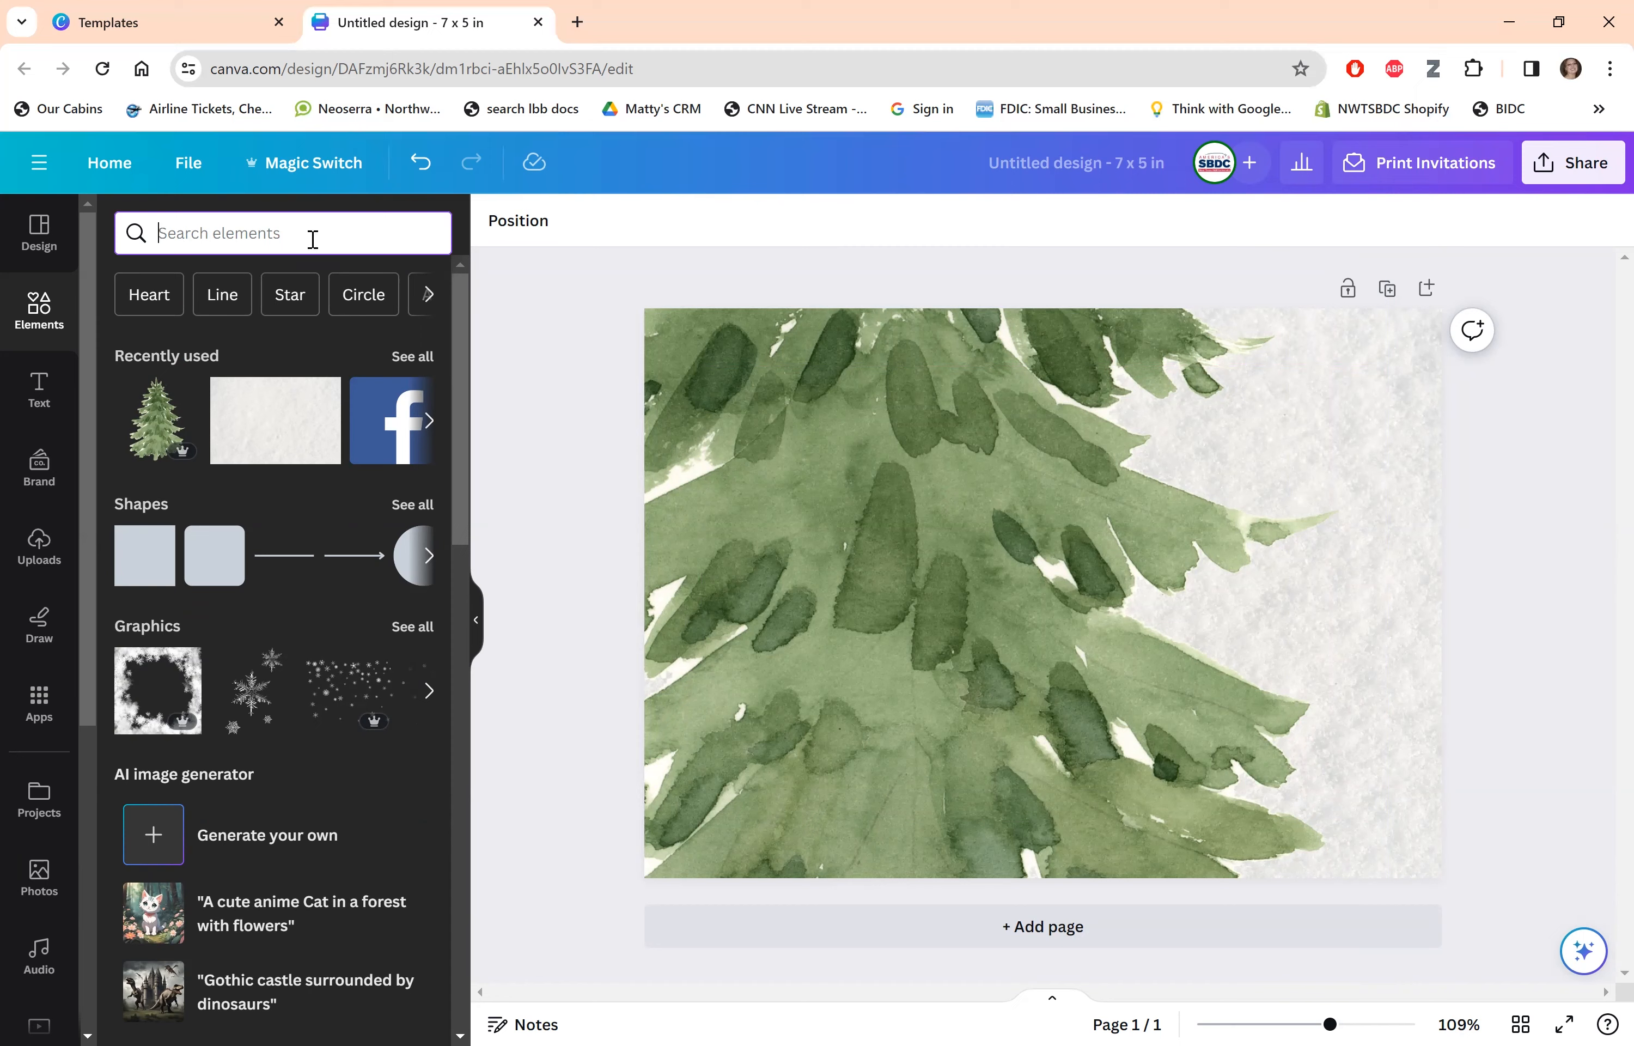
Search Graphics for 'christmas ornament' and add the glossy red ornament.
type("christmas")
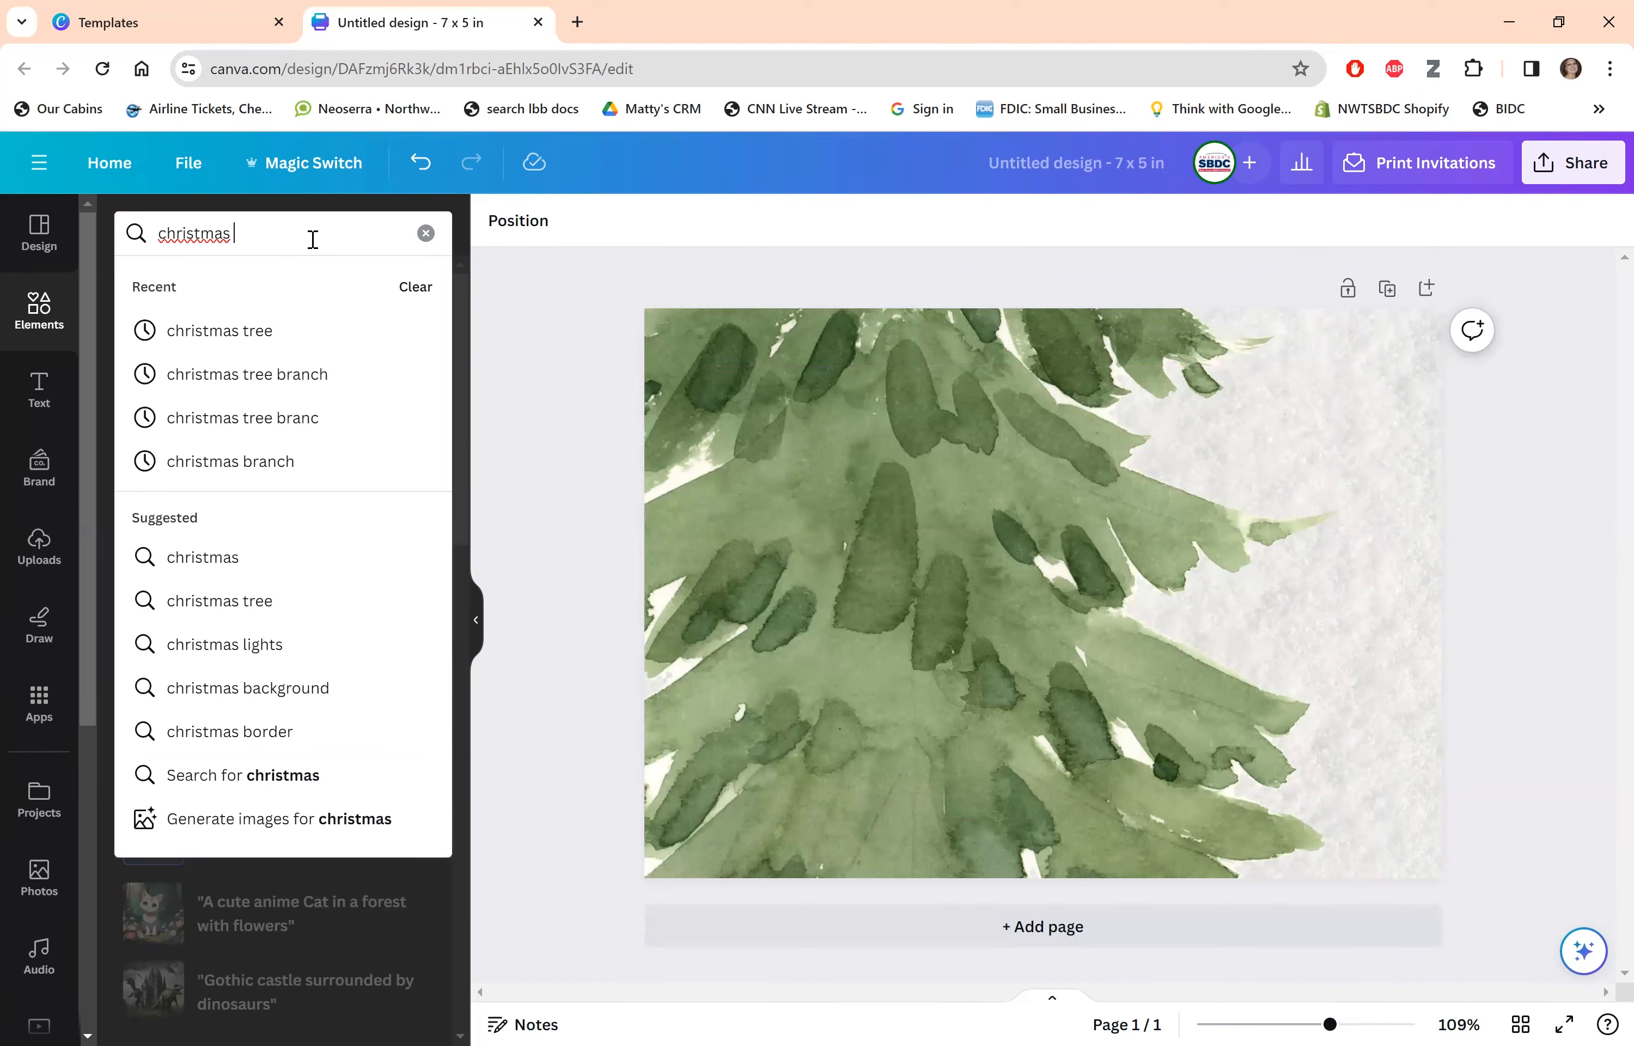
type(" orgnamen")
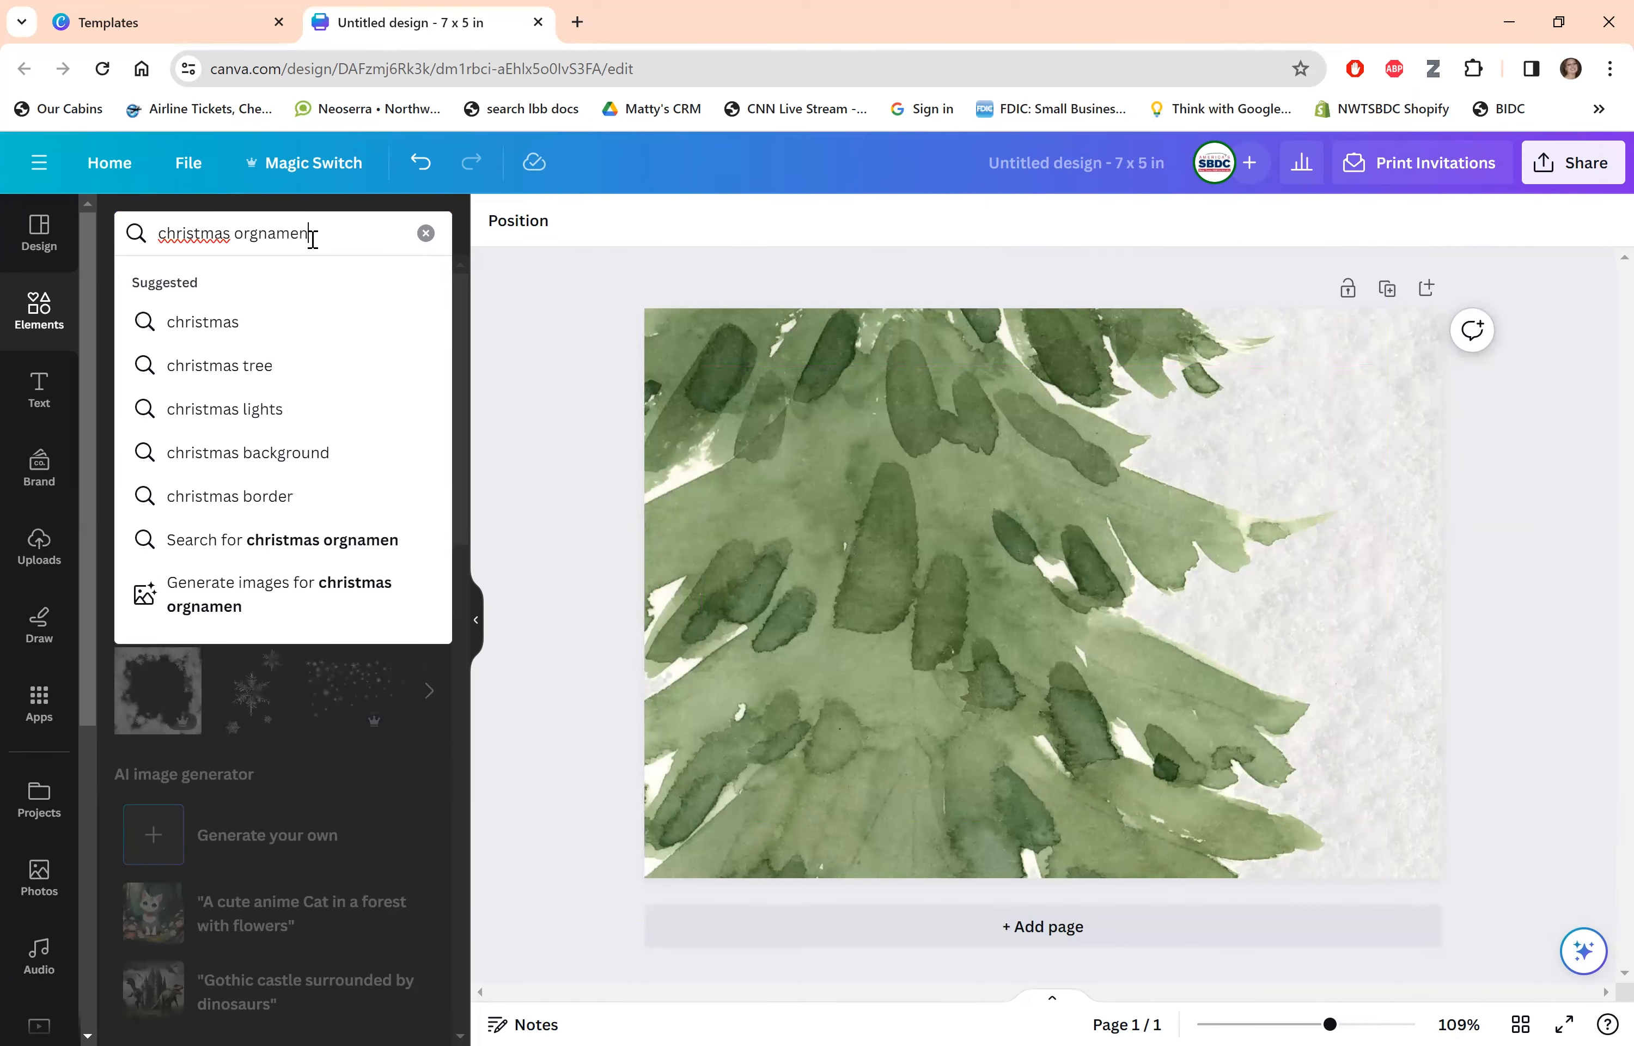
key("BackSpace")
key("BackSpace")
key("BackSpace")
key("BackSpace")
key("BackSpace")
key("BackSpace")
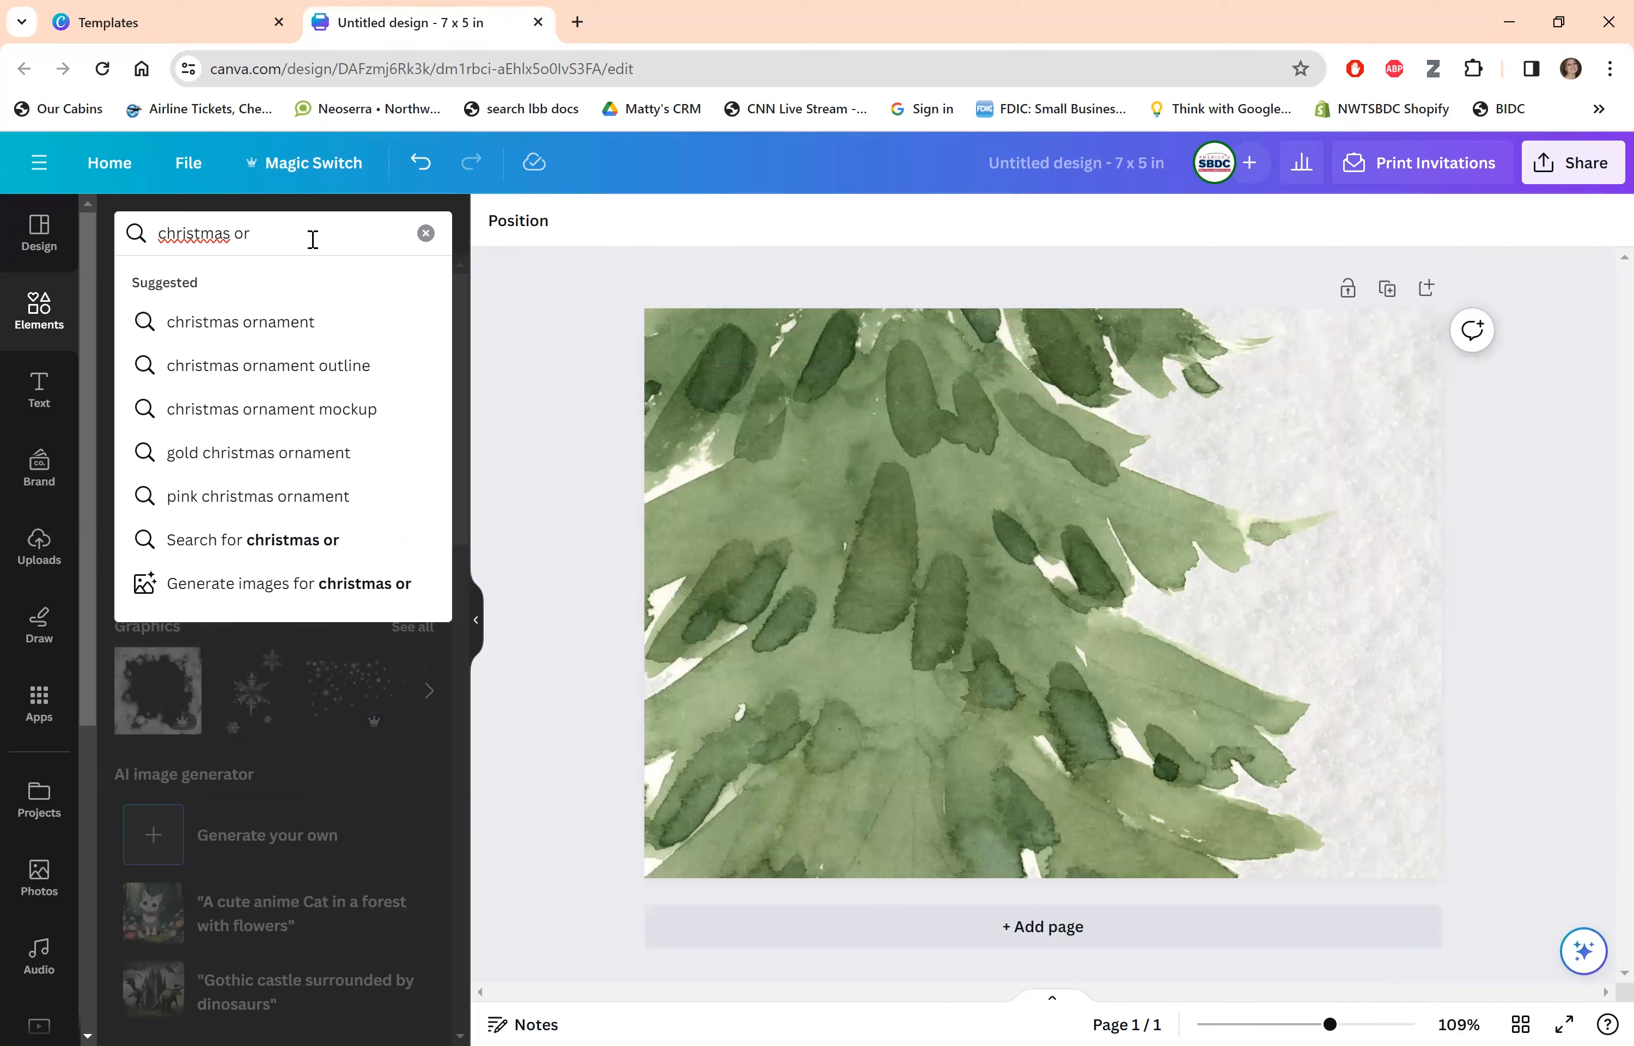
type("nament")
key("Return")
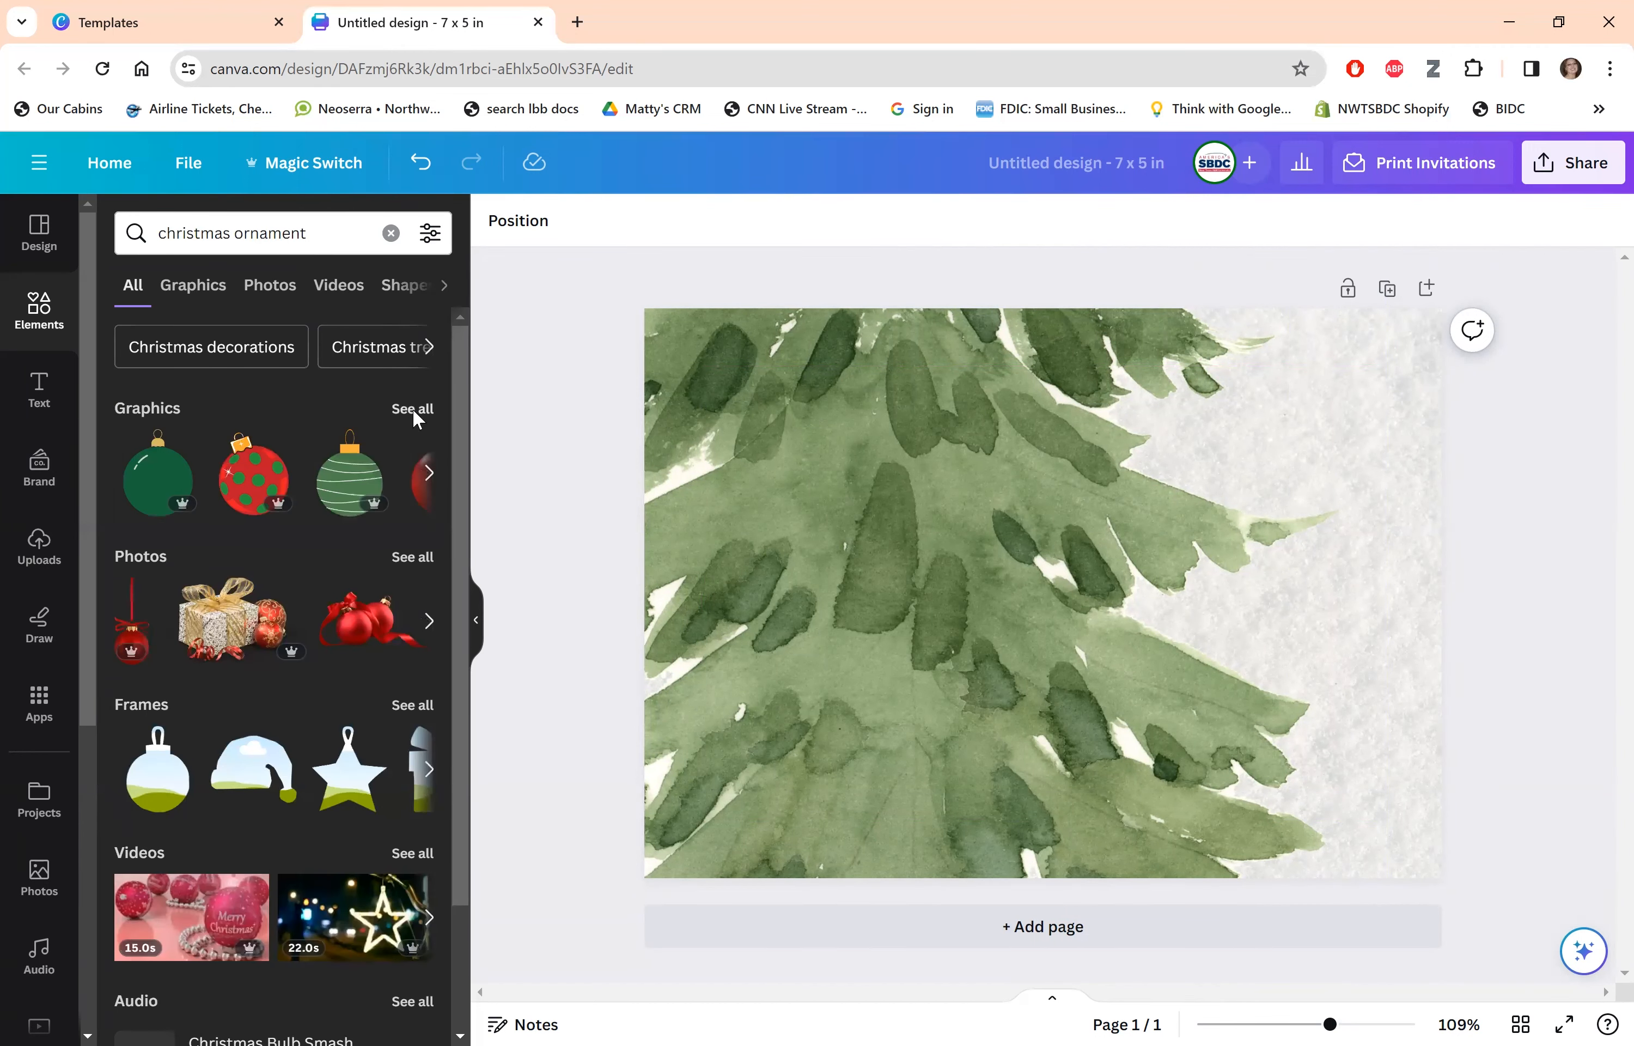
left_click(414, 411)
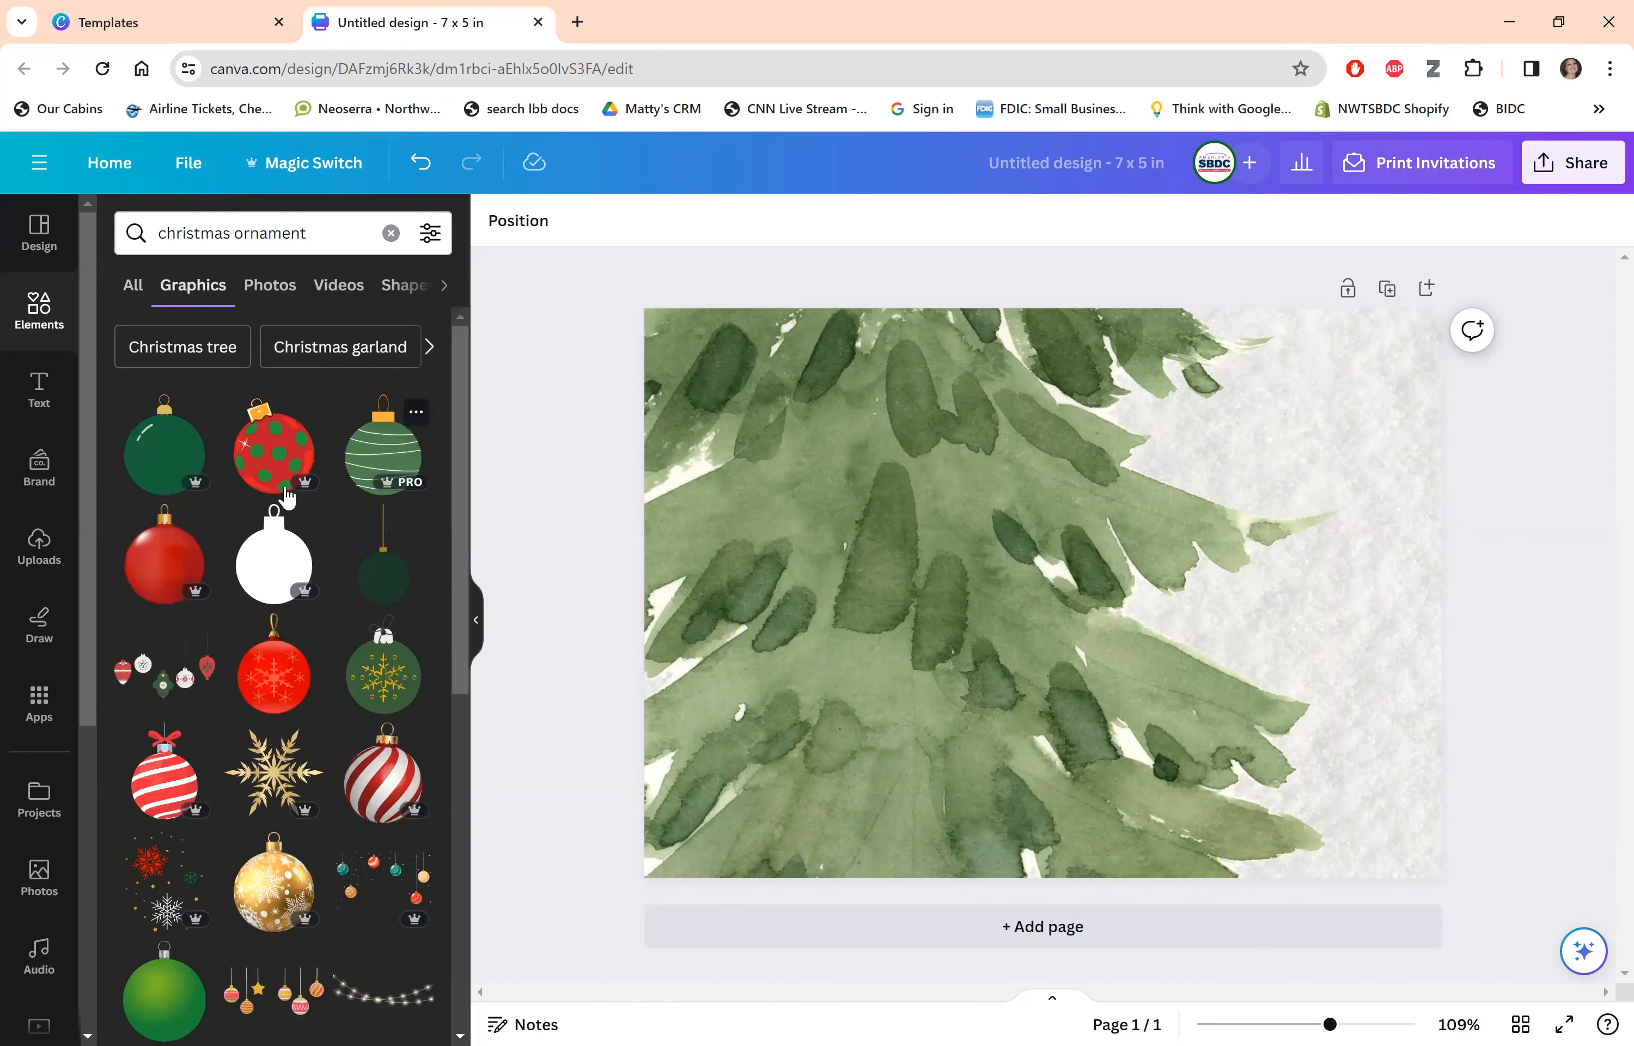
left_click(166, 559)
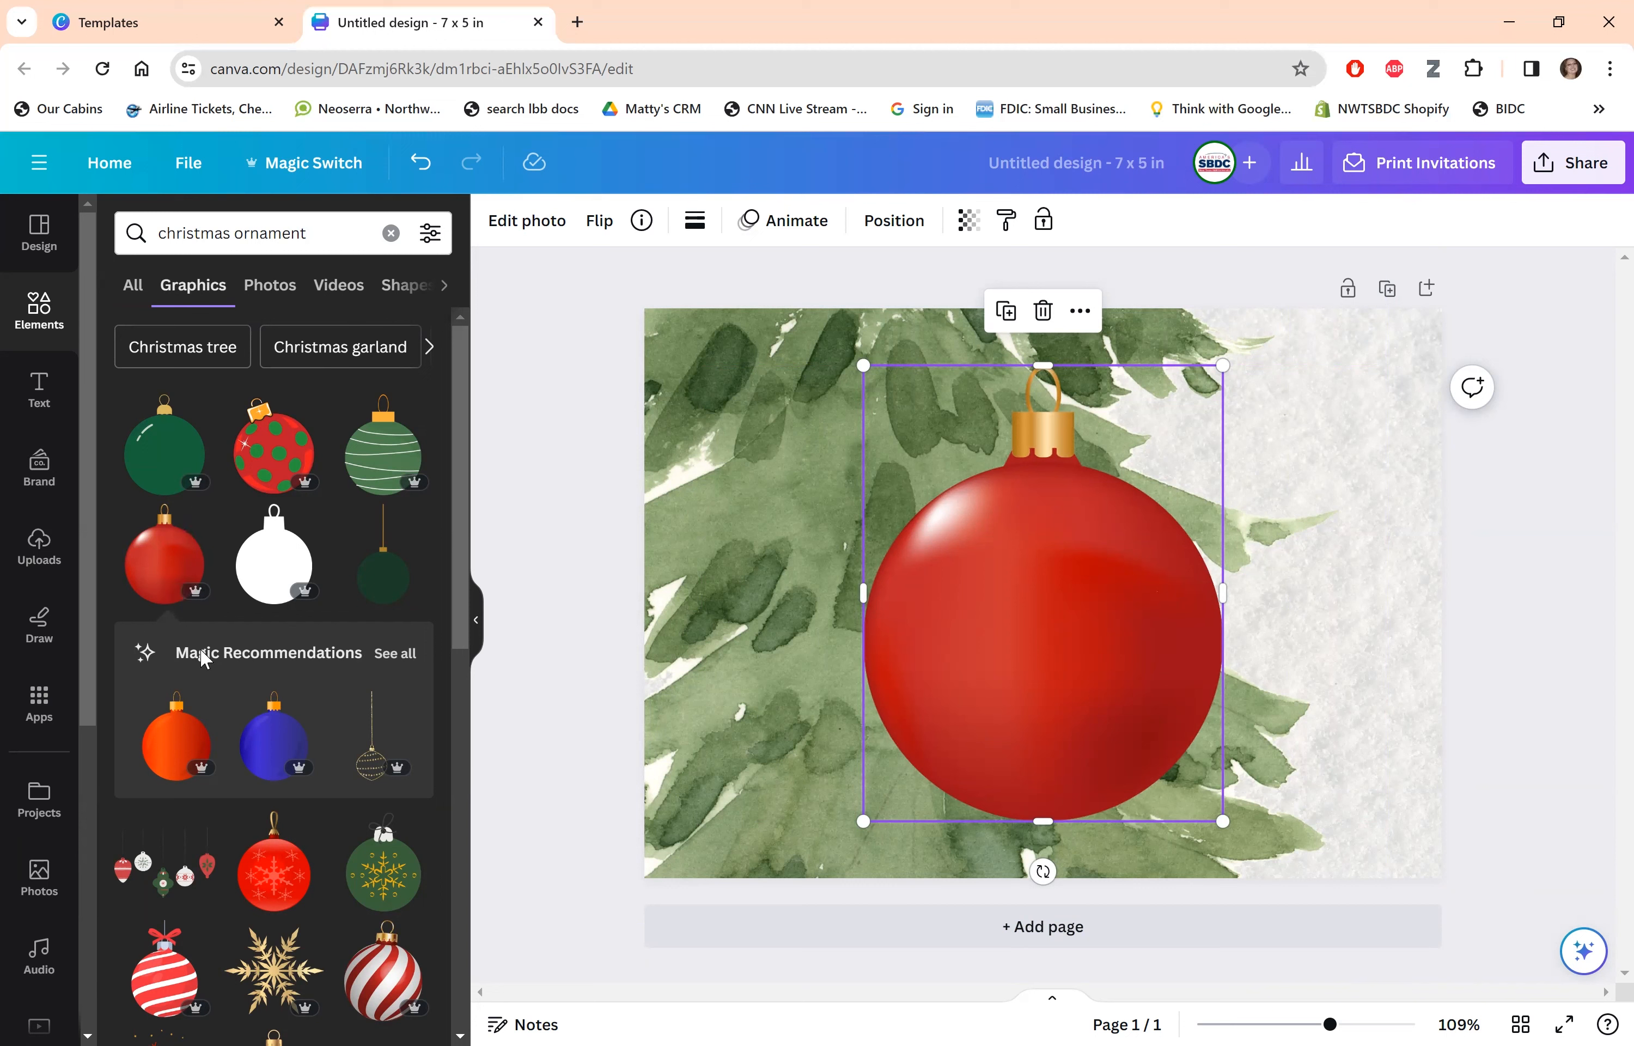
Shrink the red ornament to about 1.4 by 1.8 and add a matching blue ornament.
left_click(395, 653)
left_click_drag(1220, 818, 992, 596)
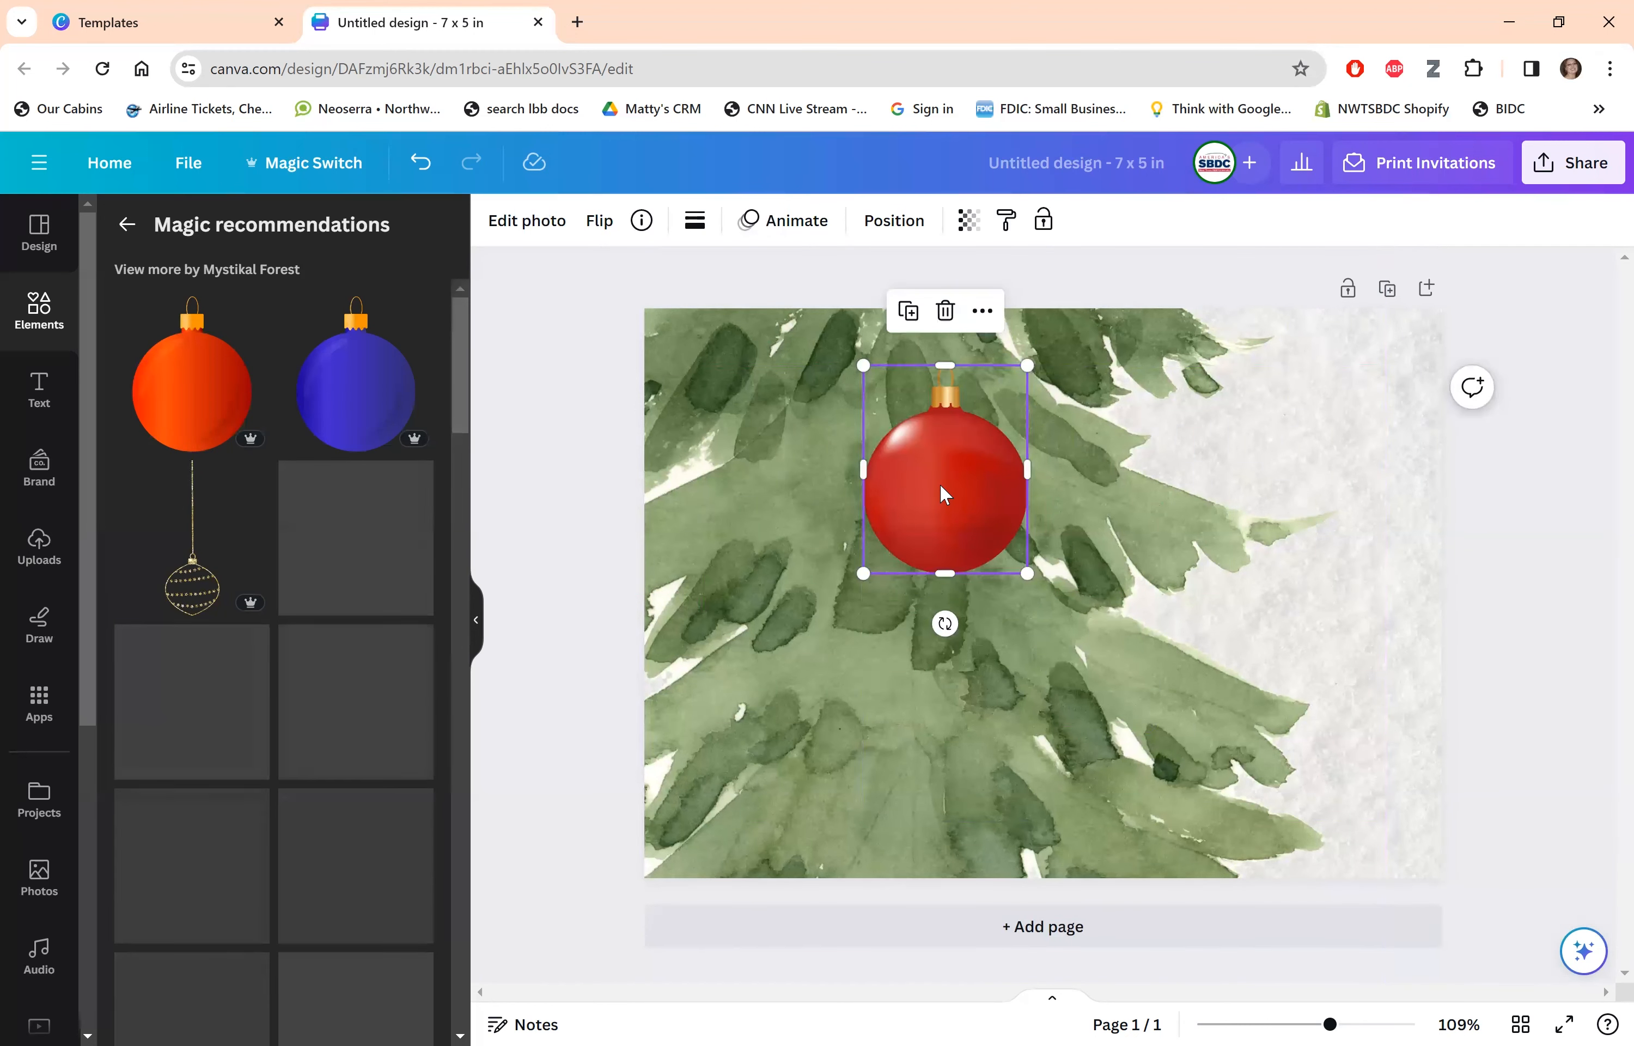
mouse_move(370, 409)
left_click(375, 411)
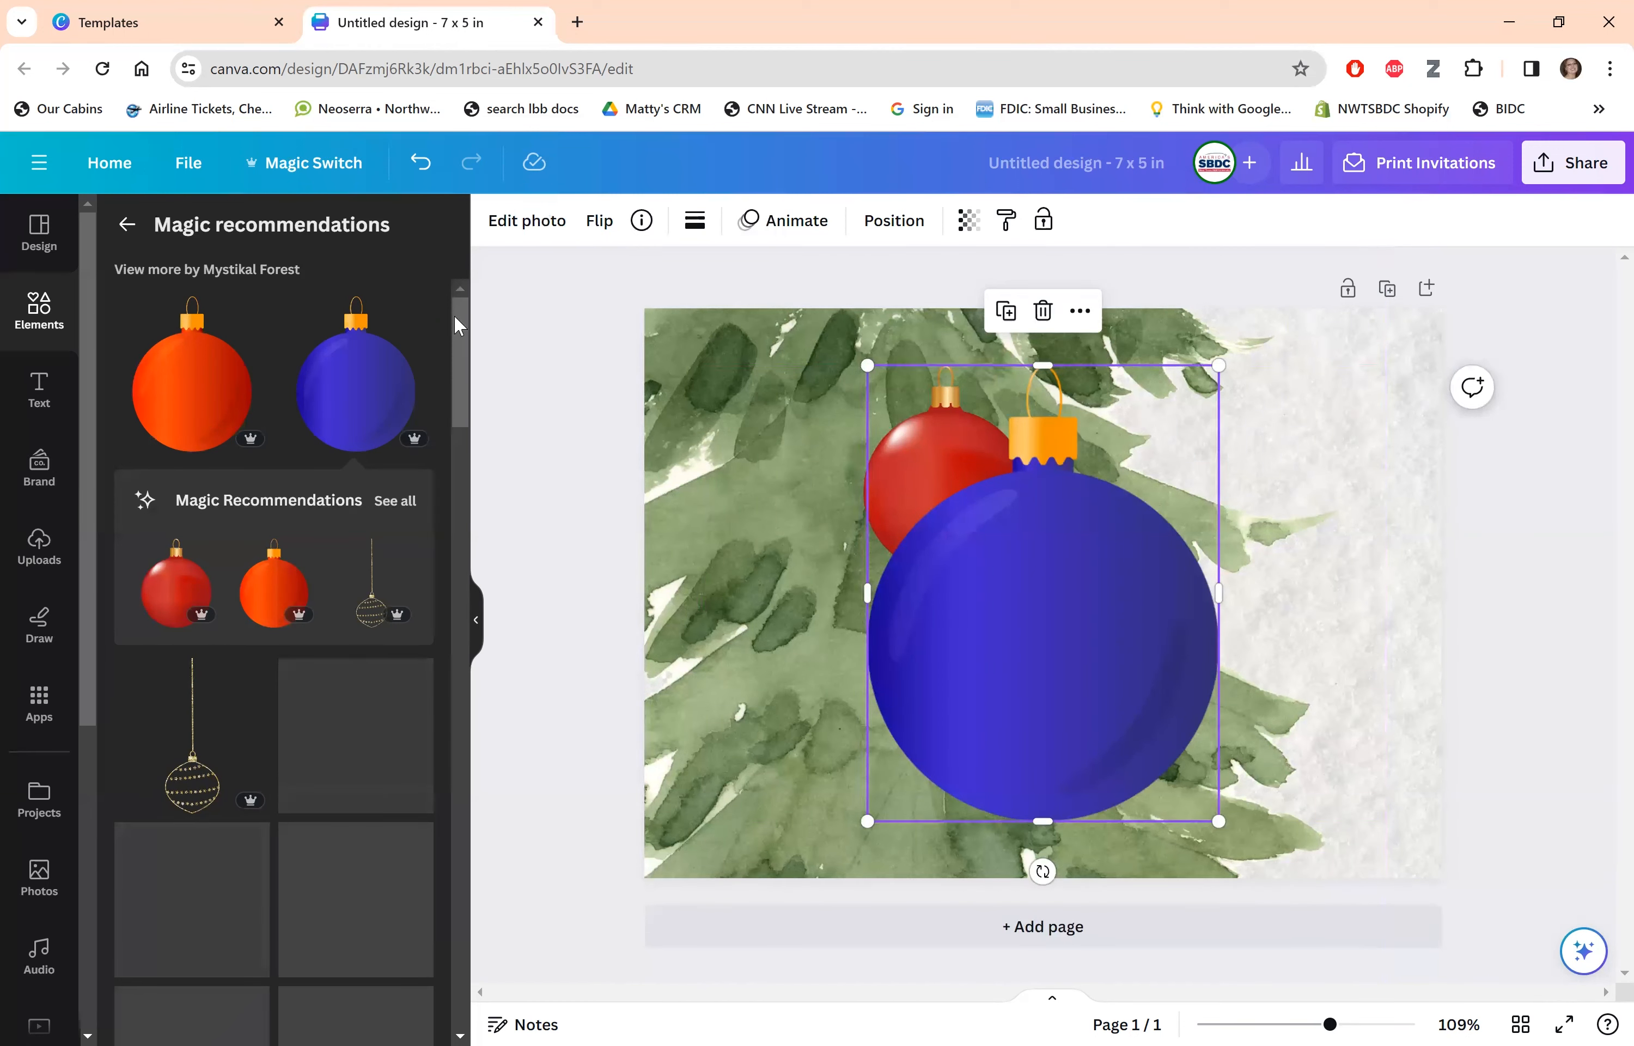
Add an orange ornament at about 2.3 by 3 and size the blue one to 2.3 by 2.9.
left_click_drag(459, 326, 458, 368)
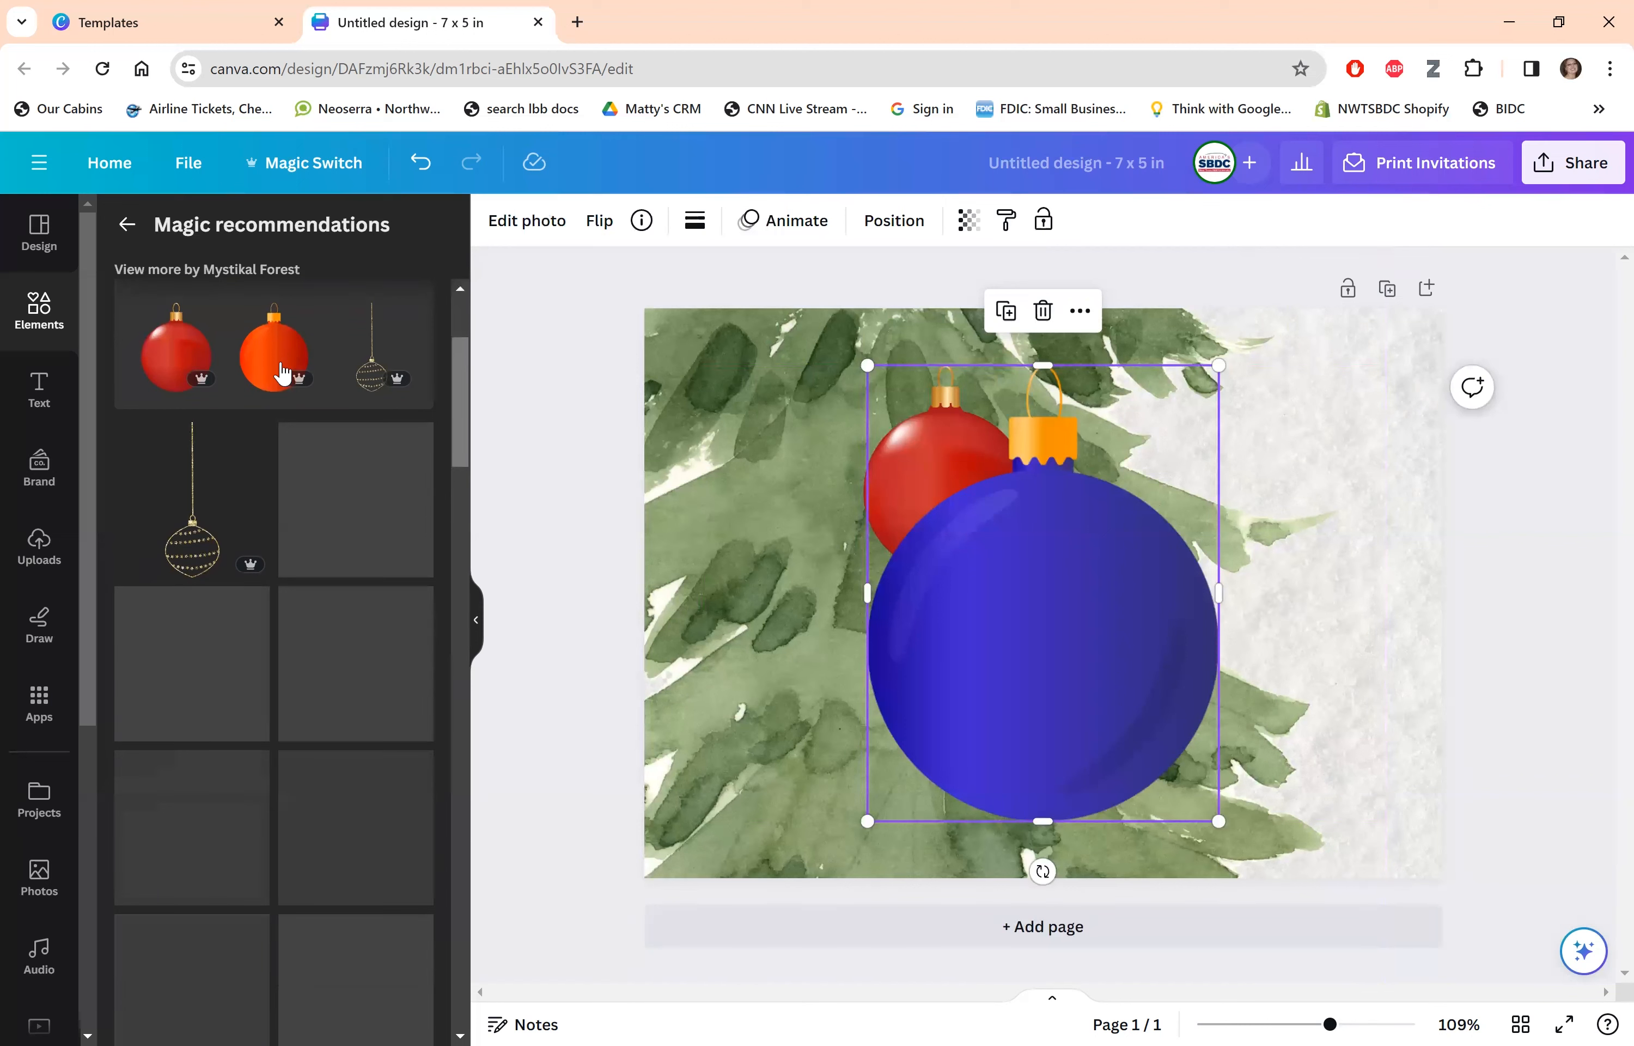
left_click_drag(274, 350, 796, 575)
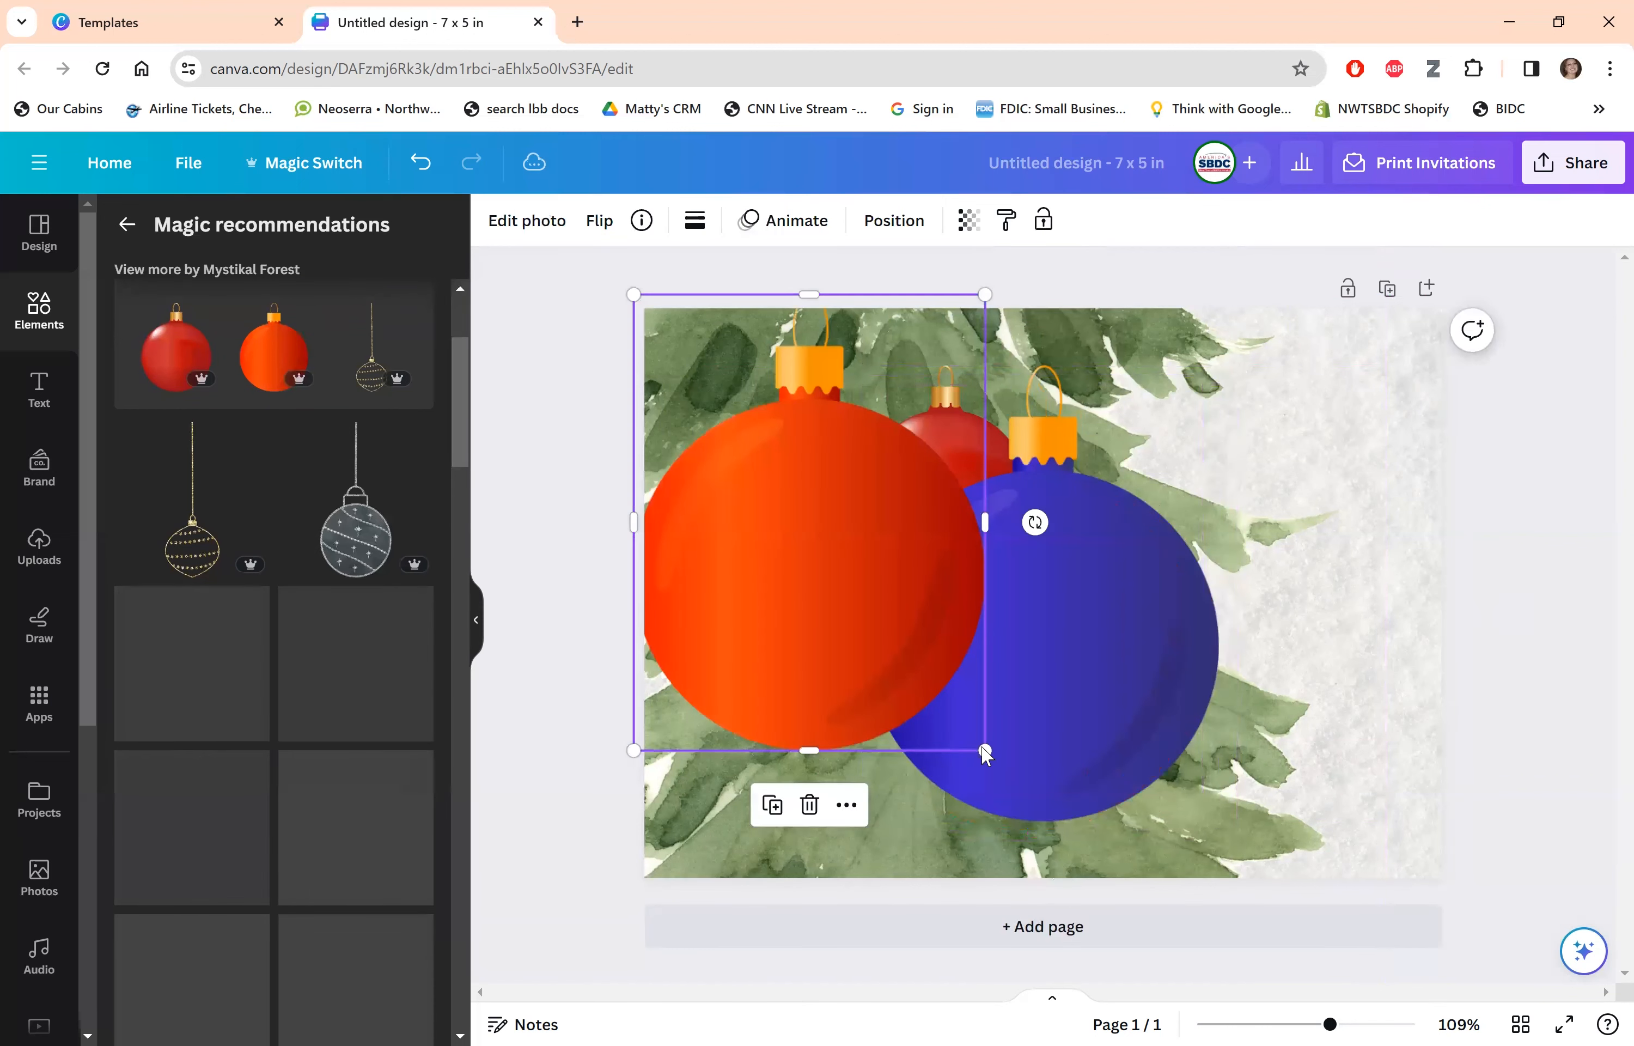
left_click_drag(937, 703, 806, 516)
left_click_drag(734, 430, 781, 481)
left_click_drag(1087, 700, 1118, 747)
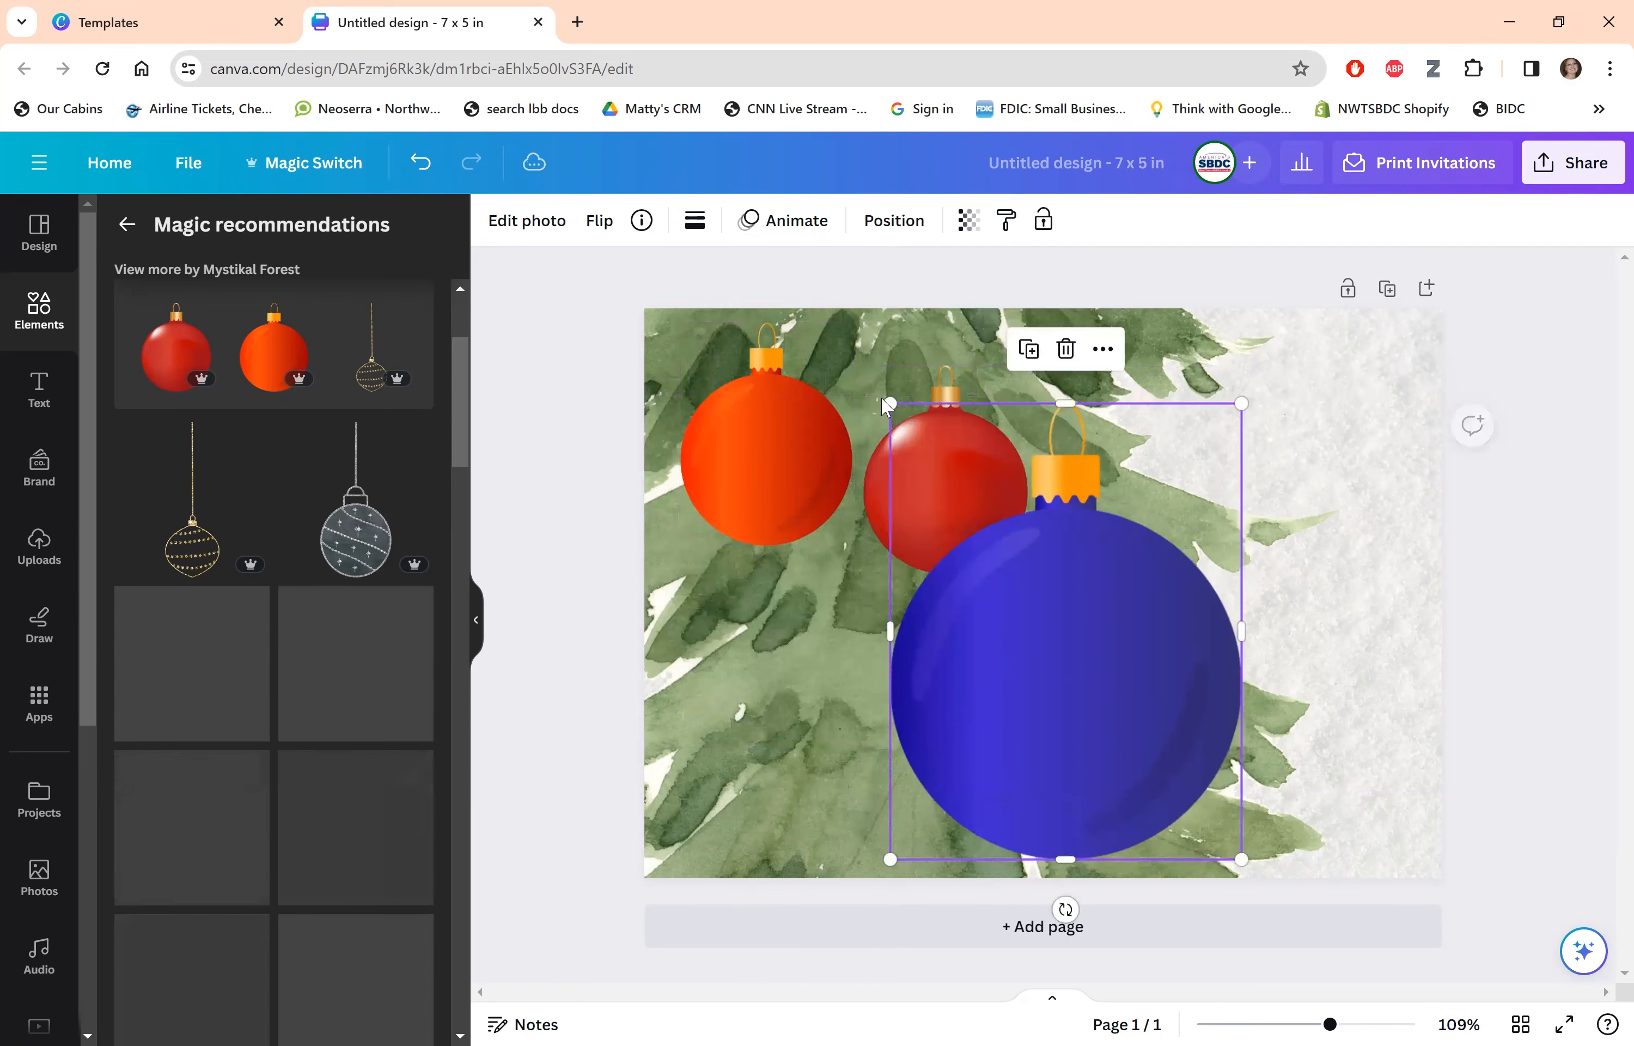
left_click_drag(891, 397, 1046, 589)
left_click_drag(1092, 733, 989, 740)
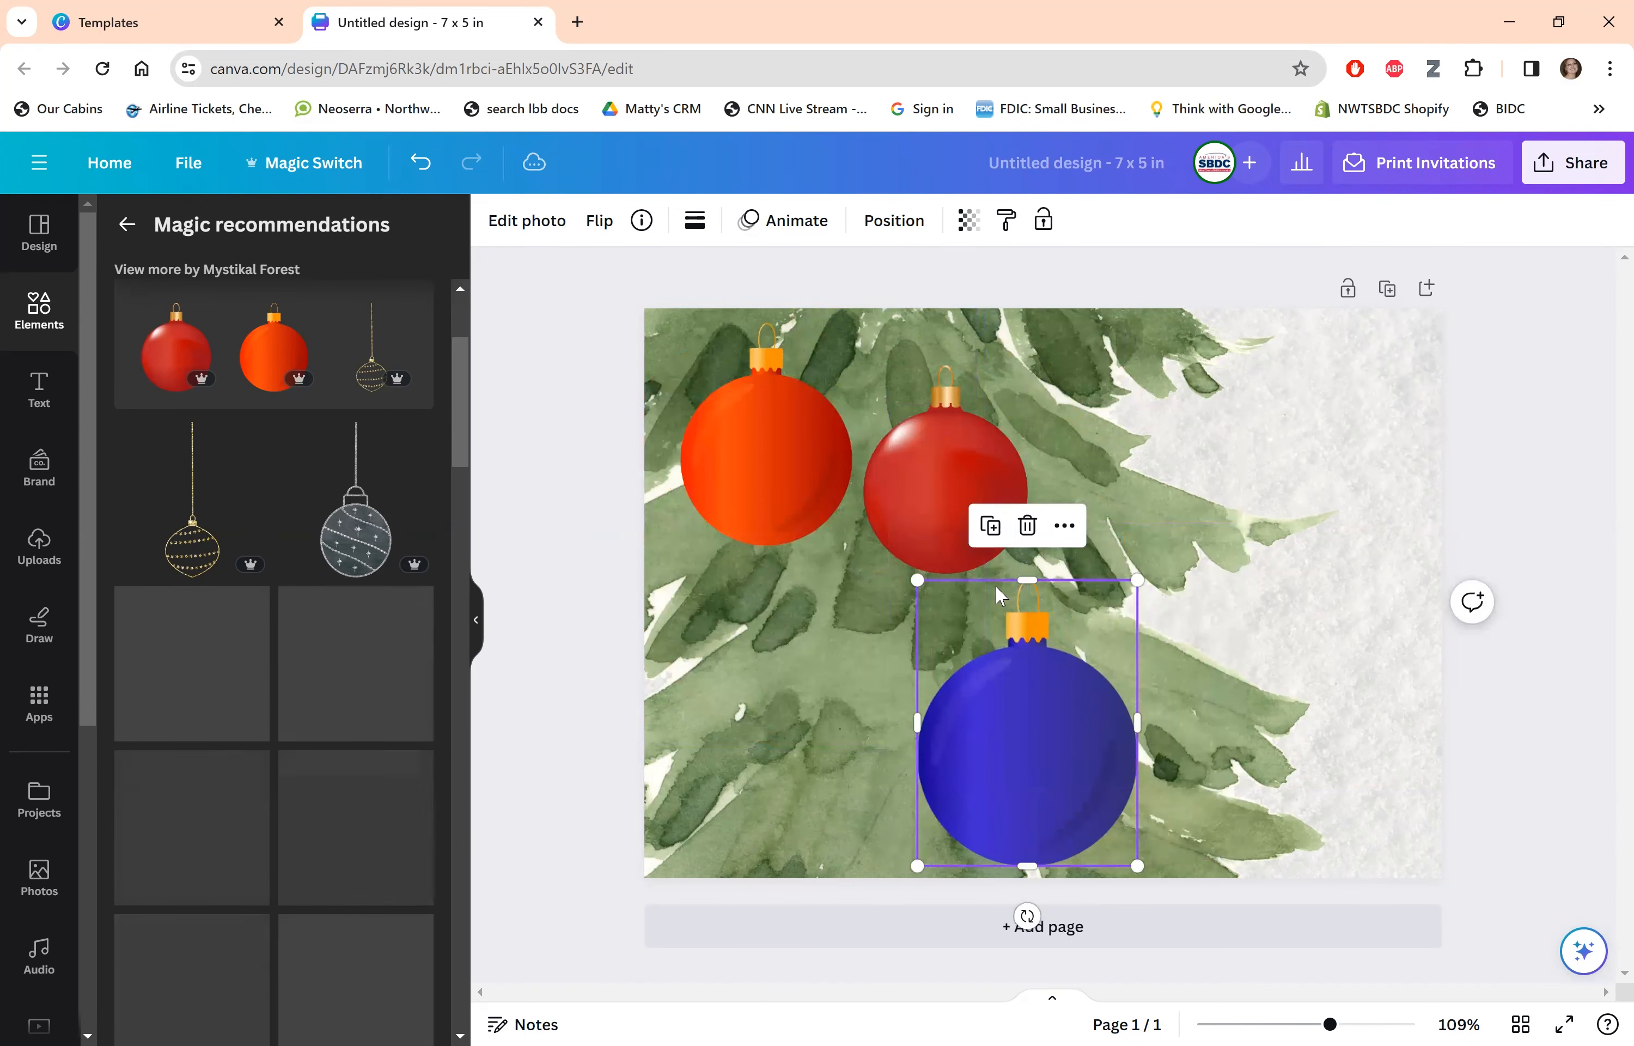
Shrink the red and orange ornaments slightly and nudge each down and right.
left_click(943, 445)
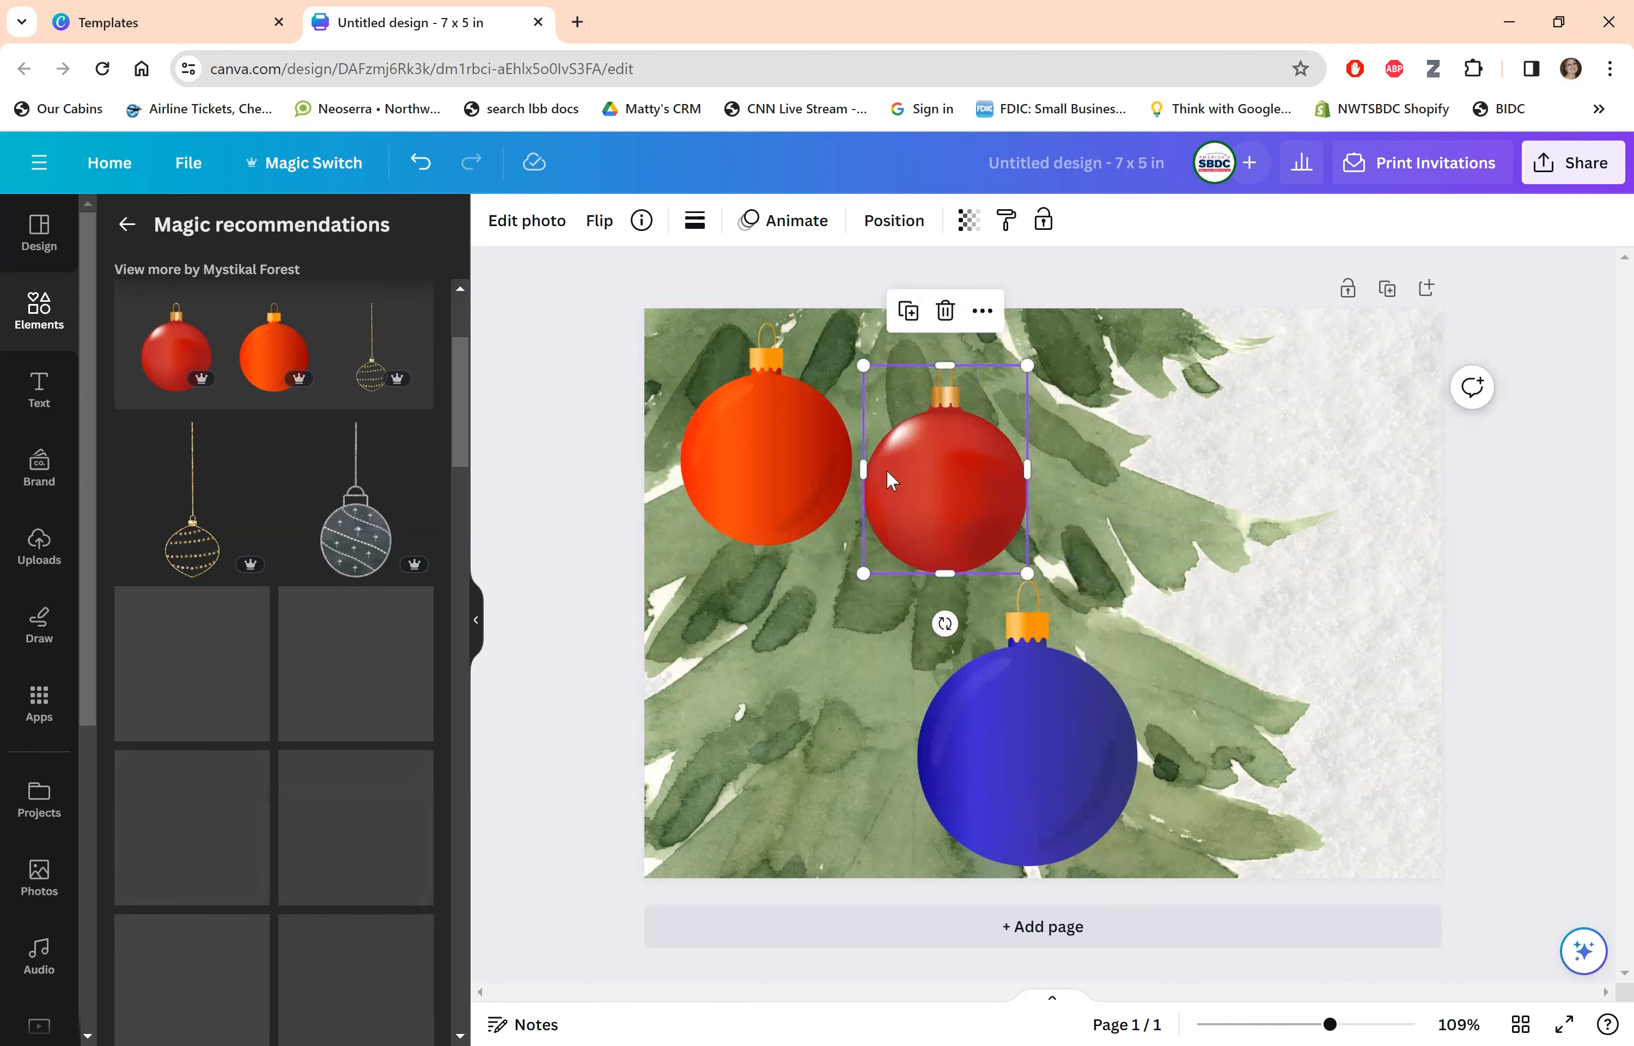
left_click_drag(1027, 365, 1004, 395)
left_click_drag(973, 508, 984, 531)
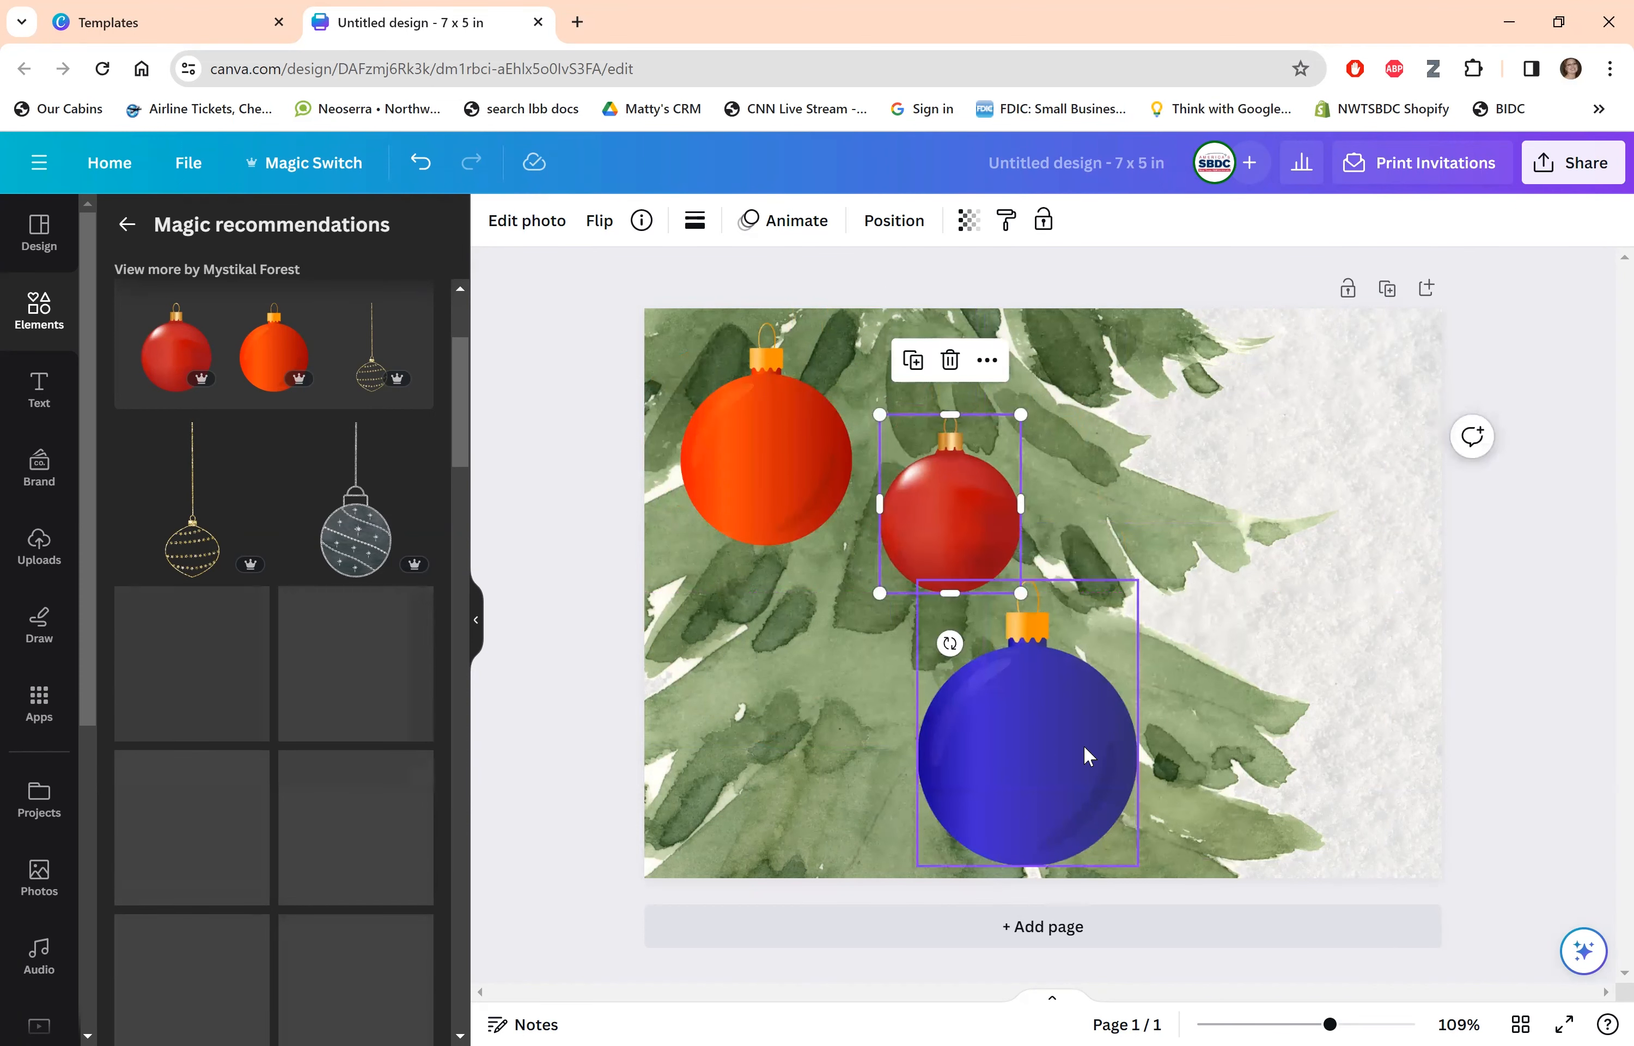
left_click(773, 425)
left_click_drag(851, 543, 811, 516)
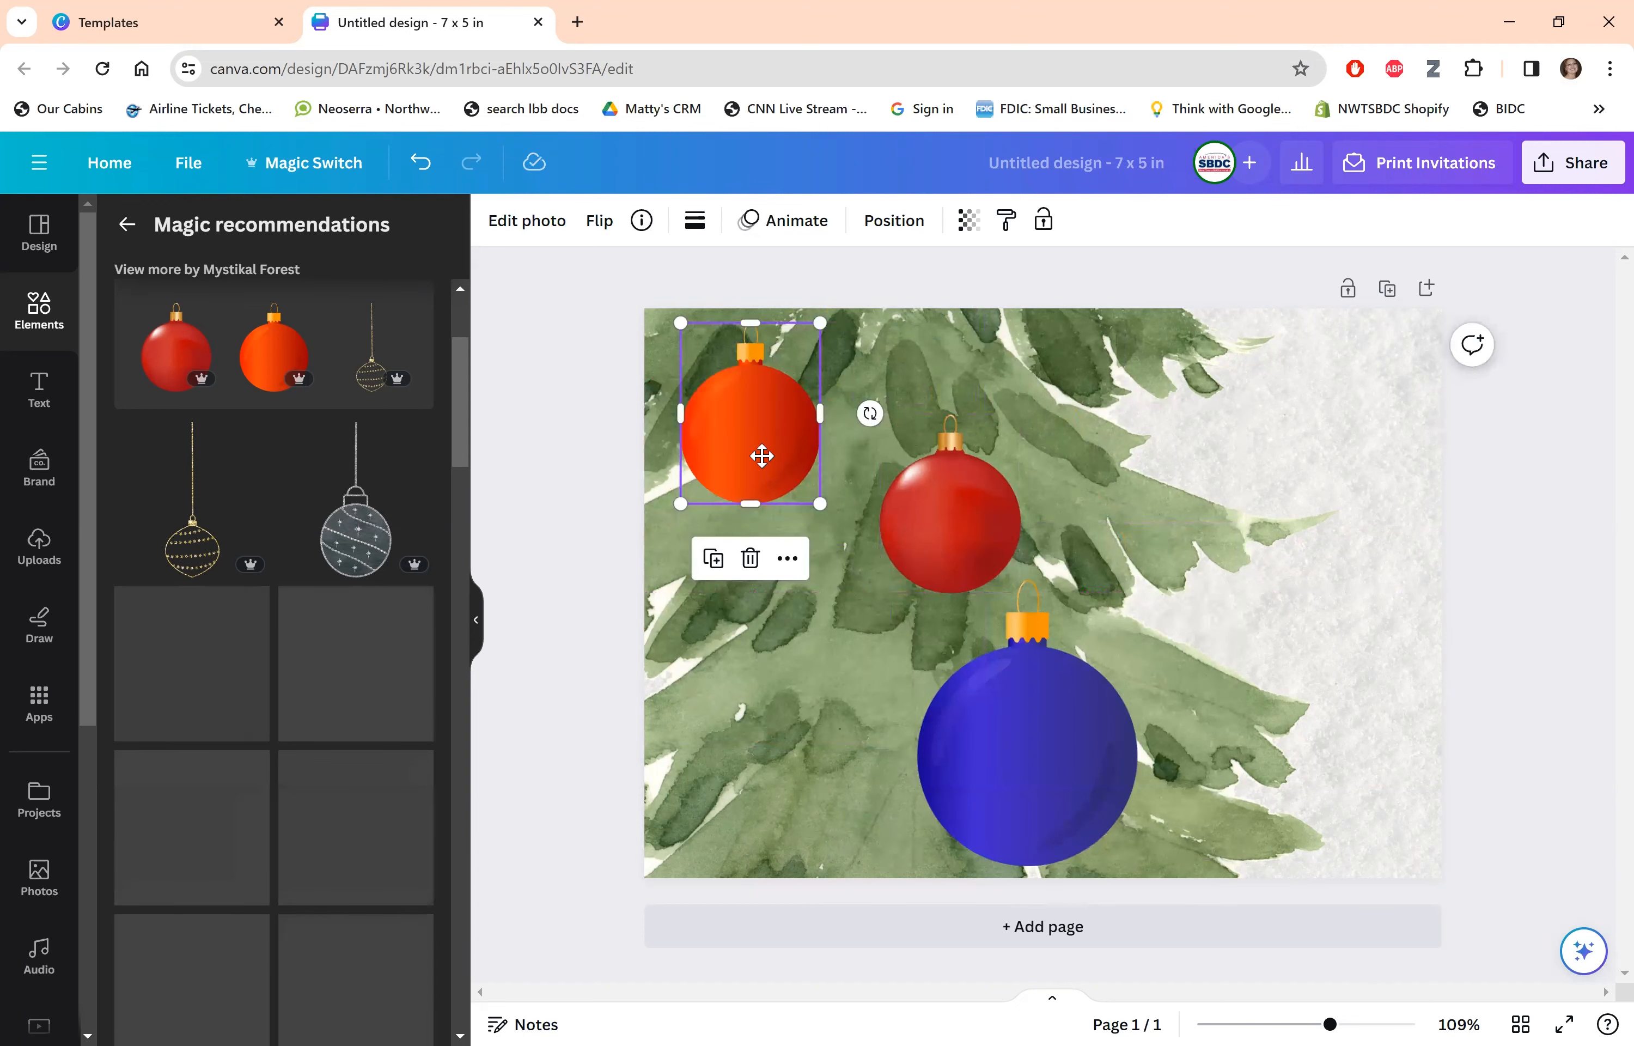
left_click_drag(759, 456, 766, 471)
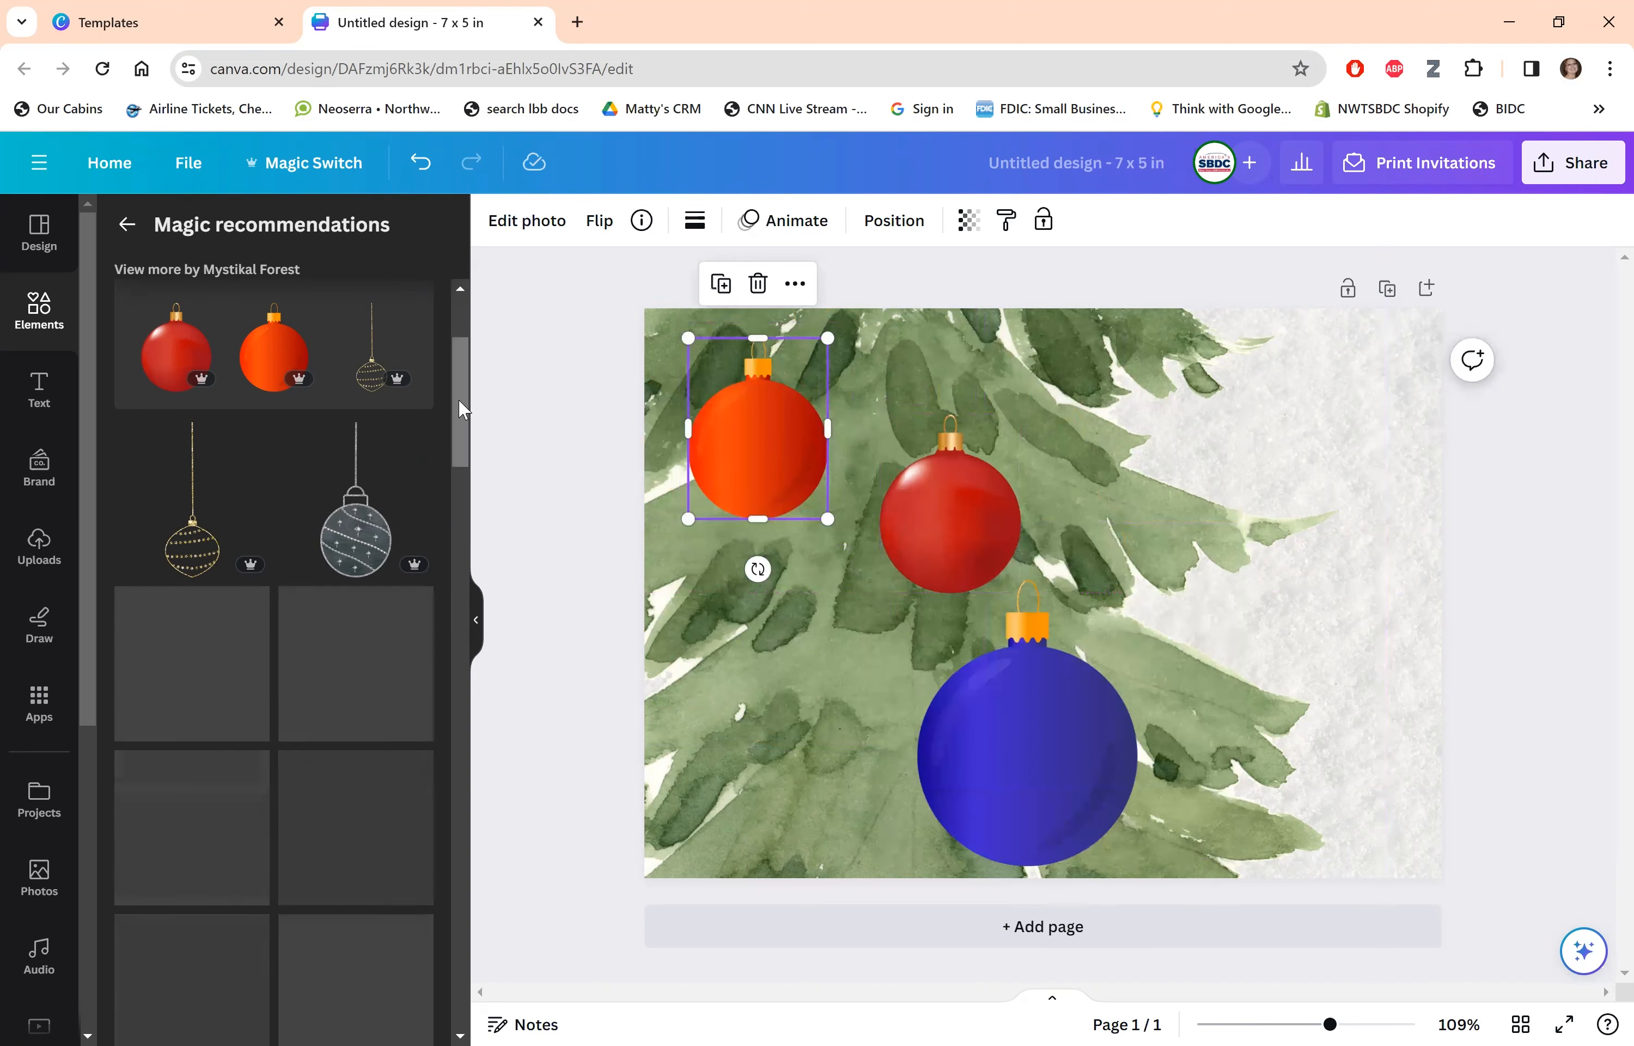
Add a smaller green ornament down-left and move the red ornament up.
scroll(459, 400, "up", 3)
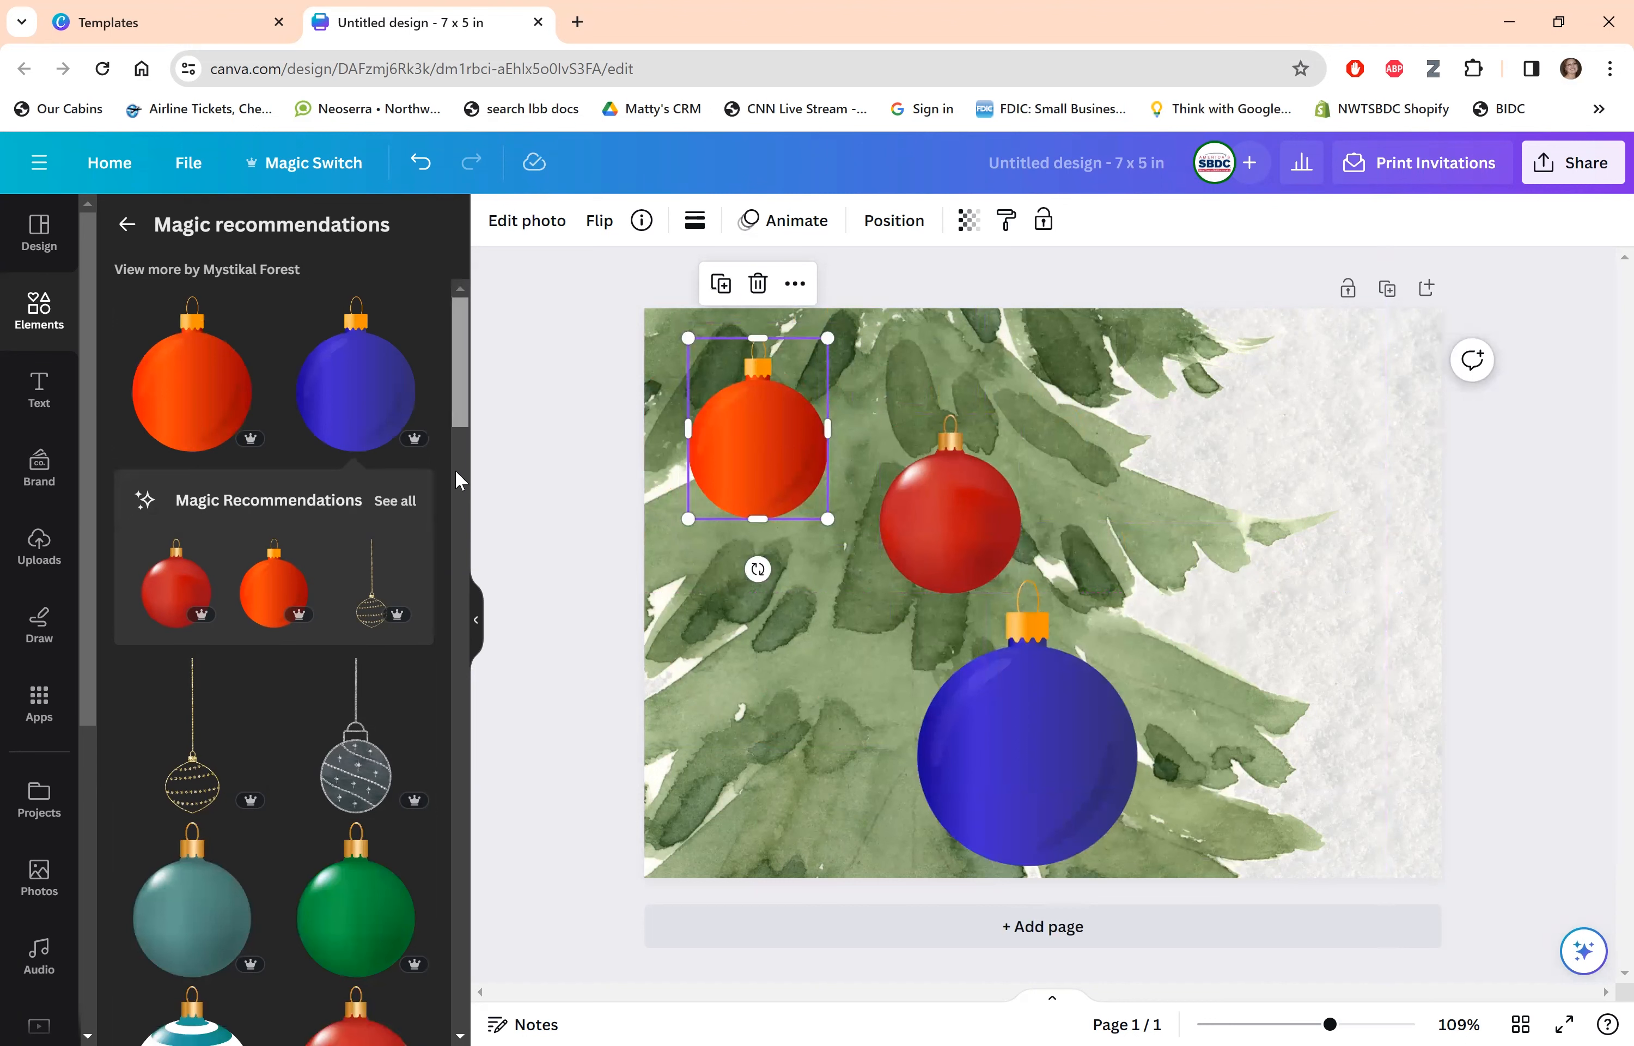
scroll(385, 686, "down", 4)
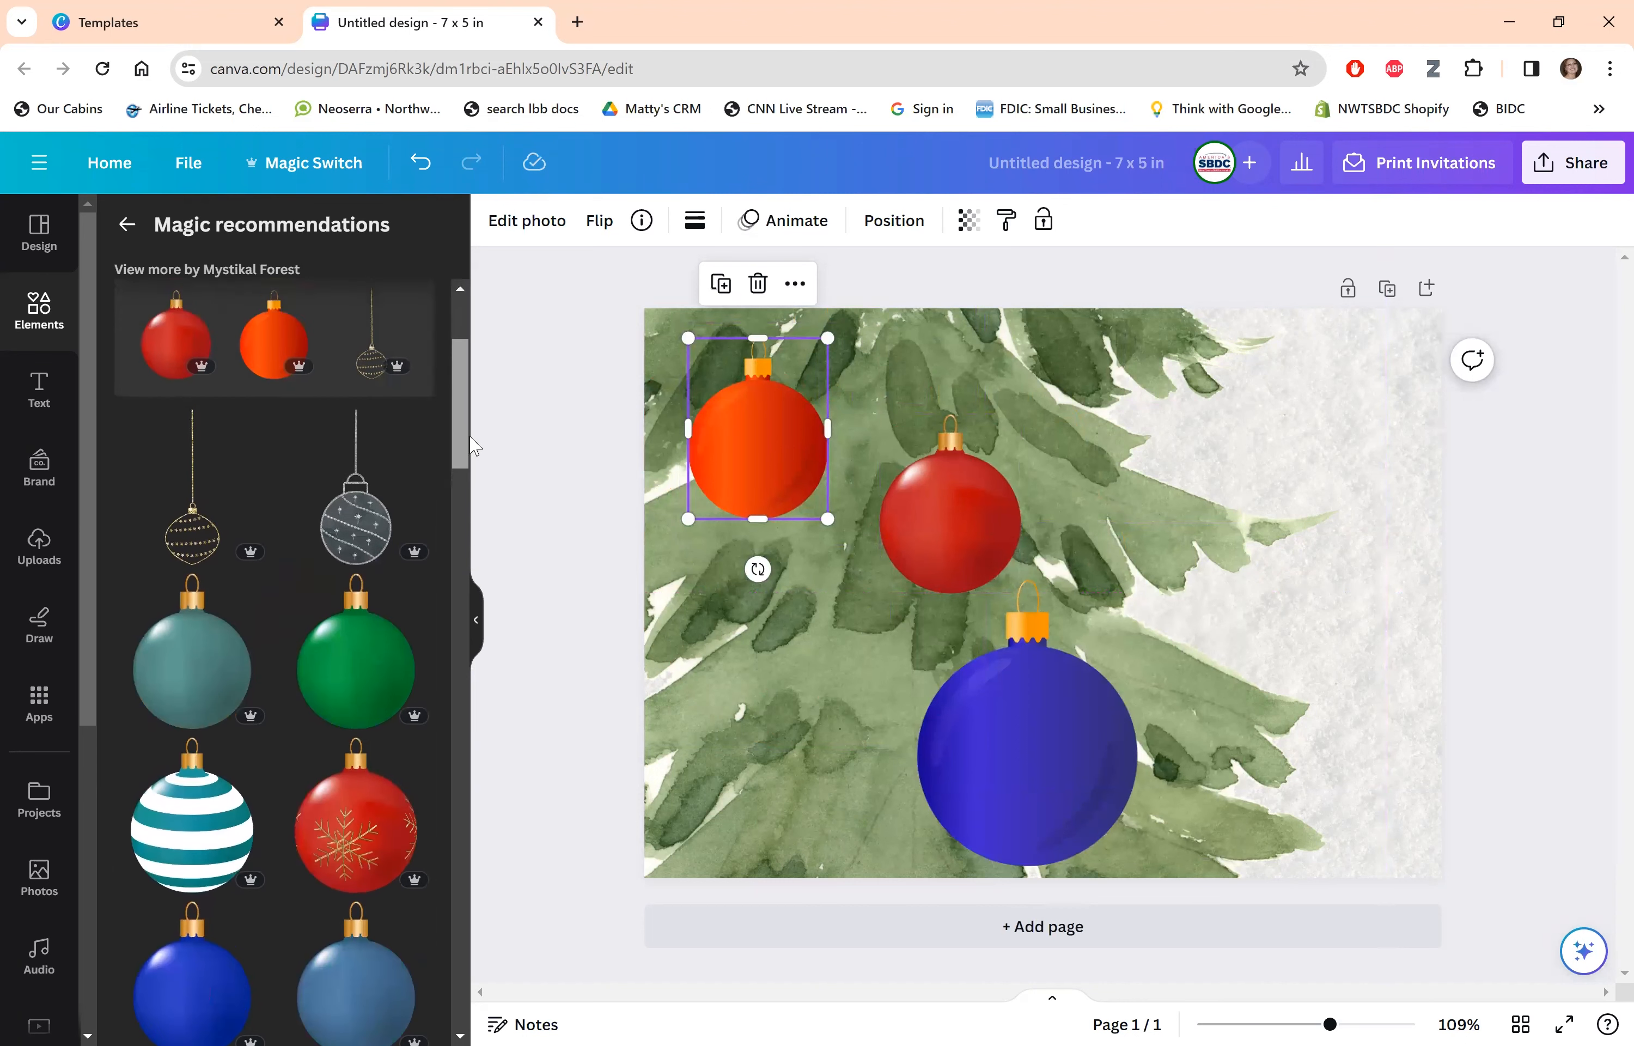
scroll(347, 838, "up", 2)
left_click(345, 798)
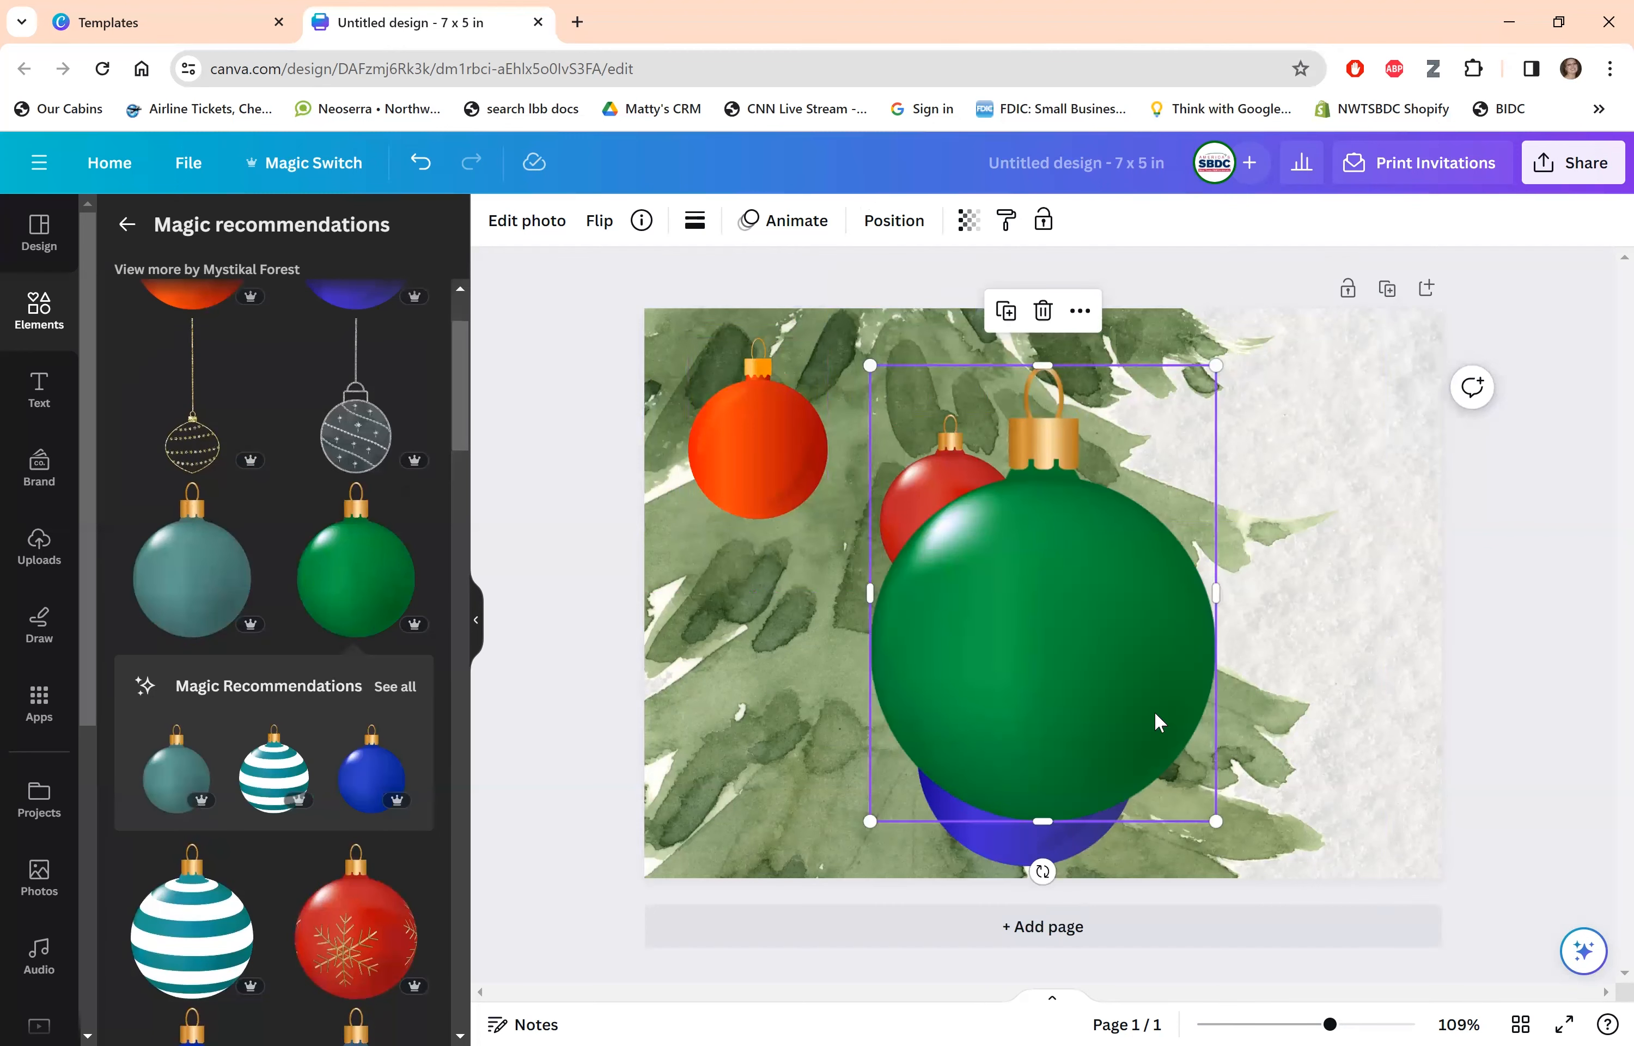
left_click_drag(1217, 819, 1049, 600)
left_click_drag(937, 513, 769, 682)
left_click_drag(940, 534, 947, 500)
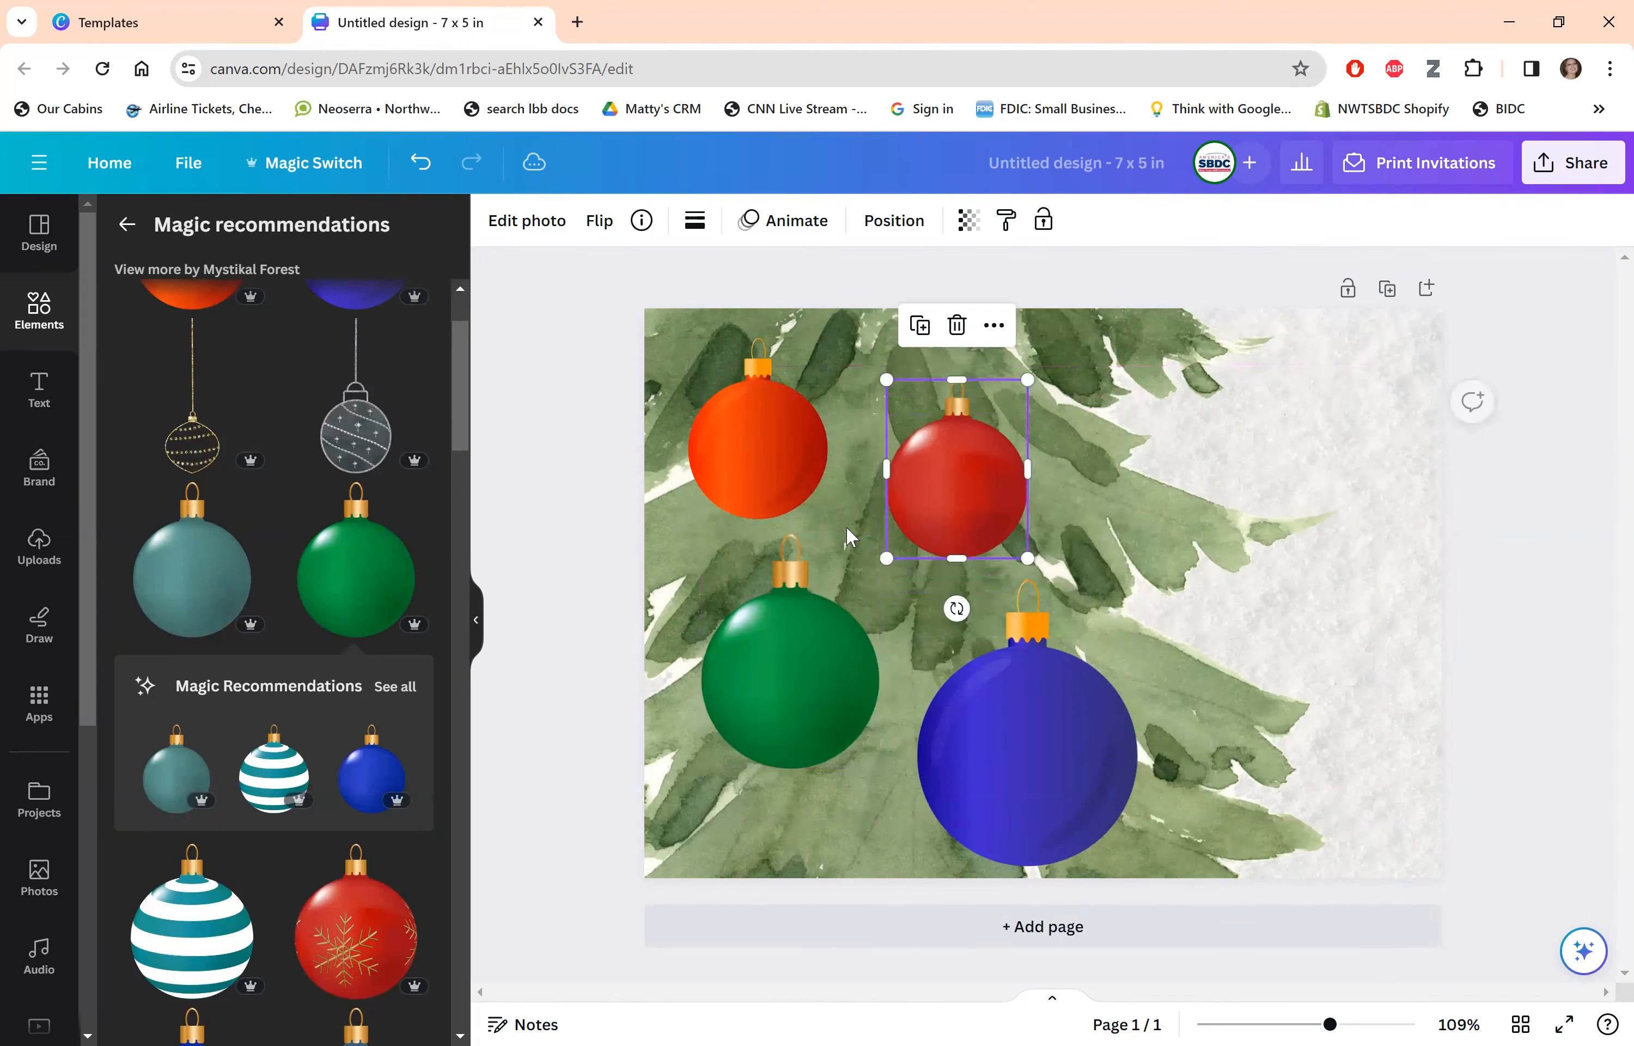
Add a small teal ornament to the right, shrinking orange and shifting green and red.
left_click(174, 557)
mouse_move(752, 457)
left_mouse_down()
mouse_move(741, 434)
mouse_move(744, 449)
left_mouse_up()
left_click_drag(823, 509, 805, 487)
left_click_drag(791, 714, 770, 737)
left_click(1094, 634)
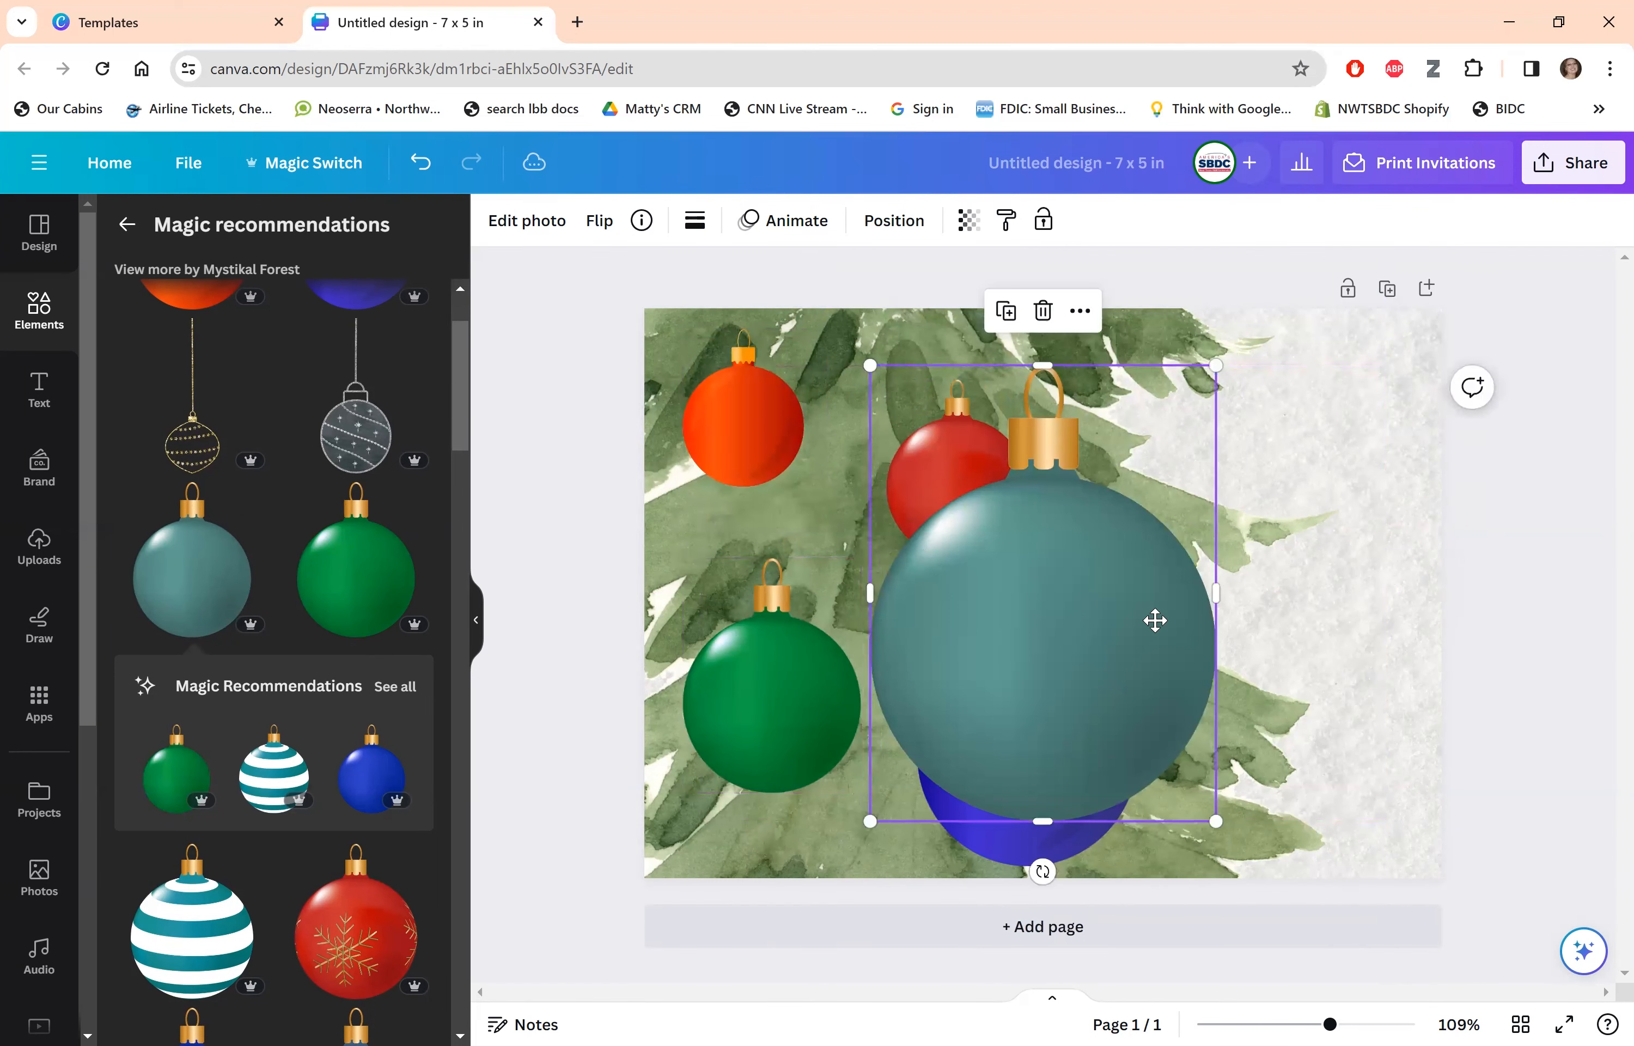
left_click_drag(1152, 620, 1310, 627)
left_click(934, 483)
left_click_drag(933, 483, 983, 436)
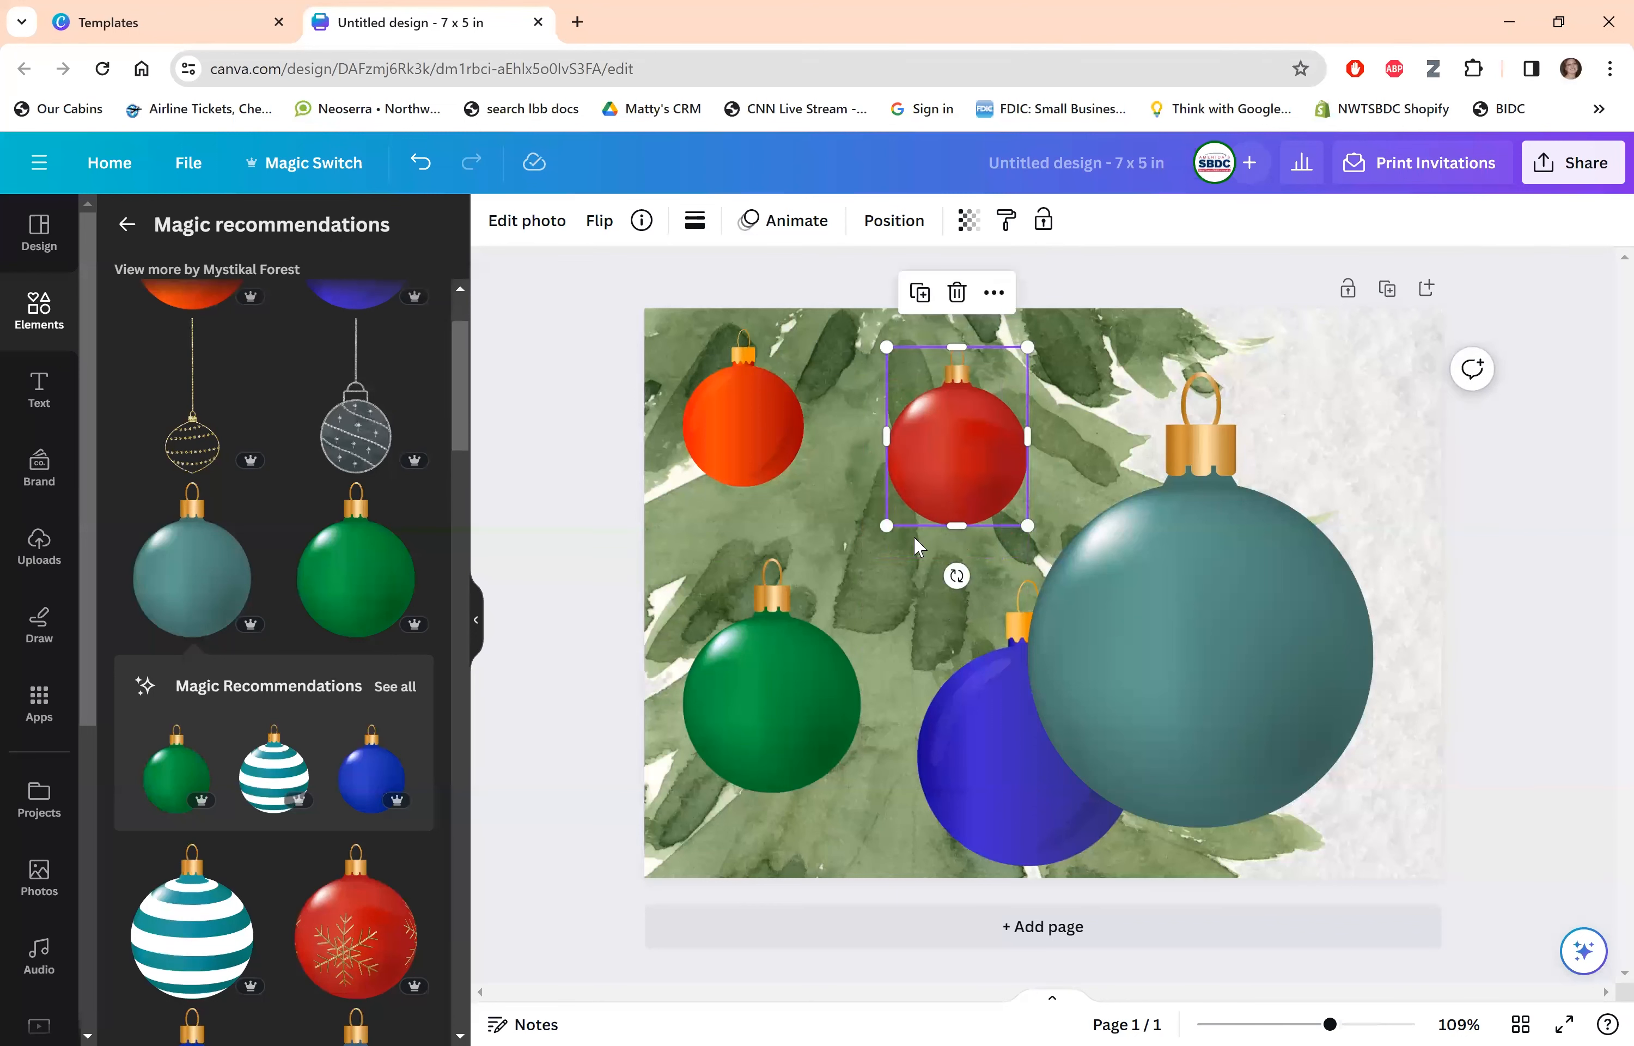
left_click(1313, 733)
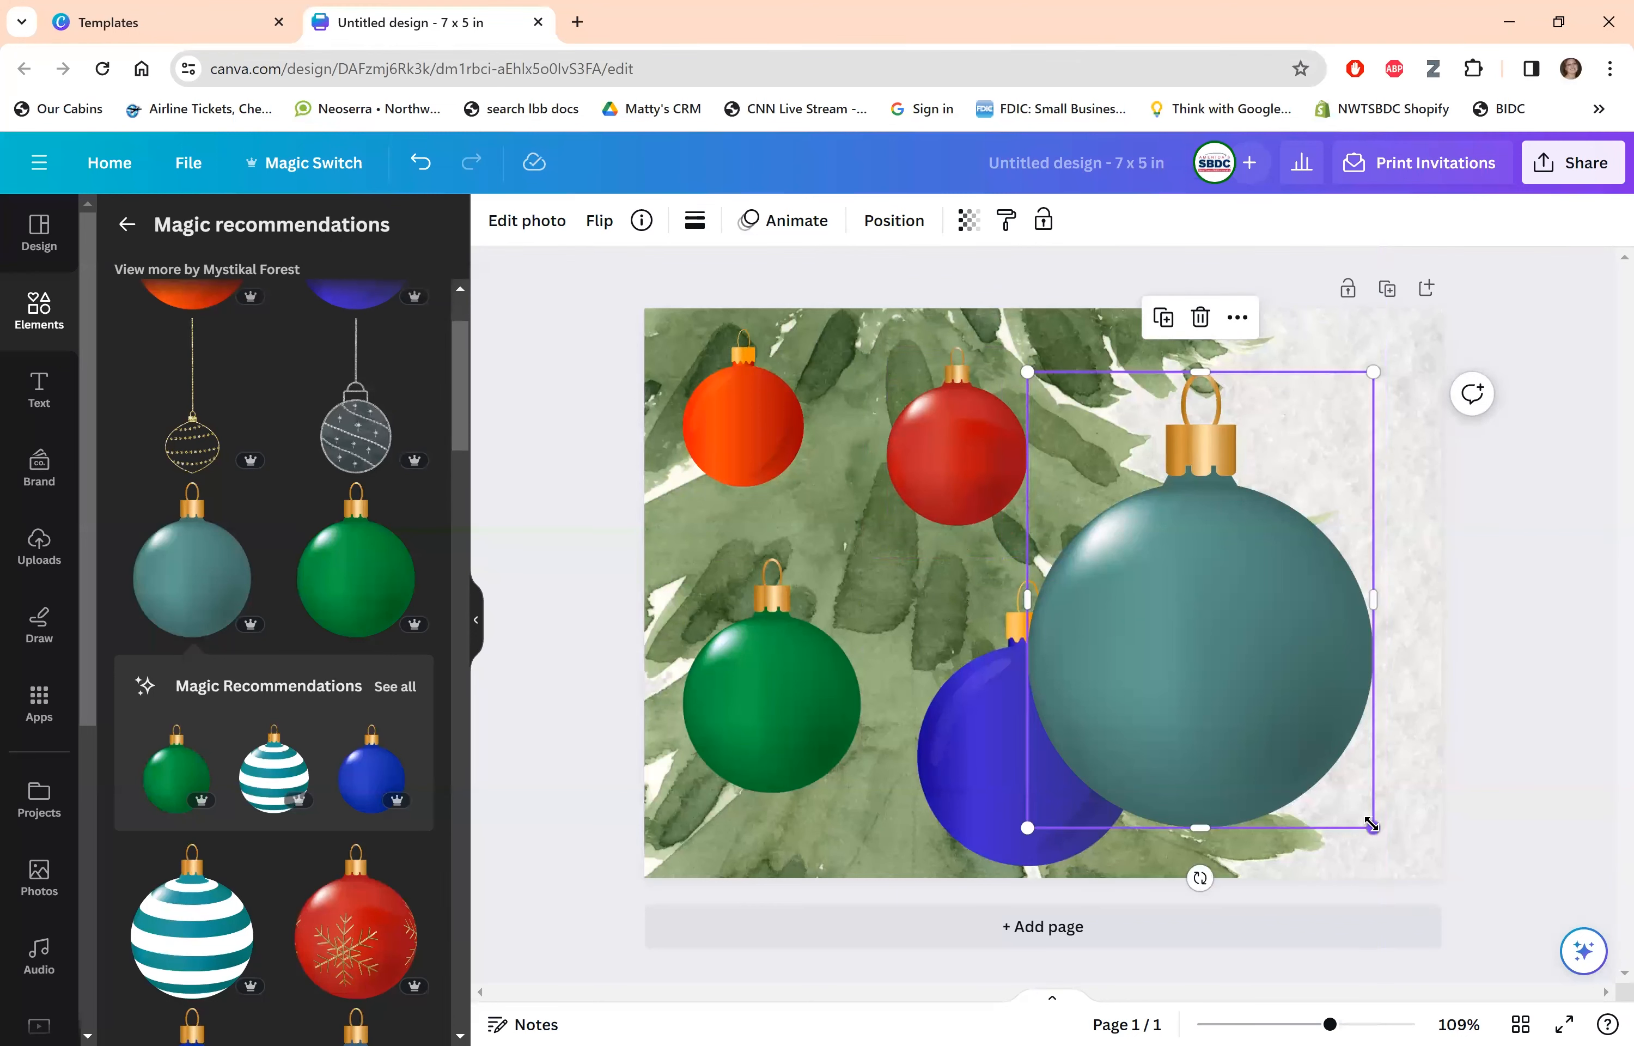
mouse_move(1195, 624)
left_mouse_down()
mouse_move(1210, 637)
mouse_move(1176, 600)
left_mouse_up()
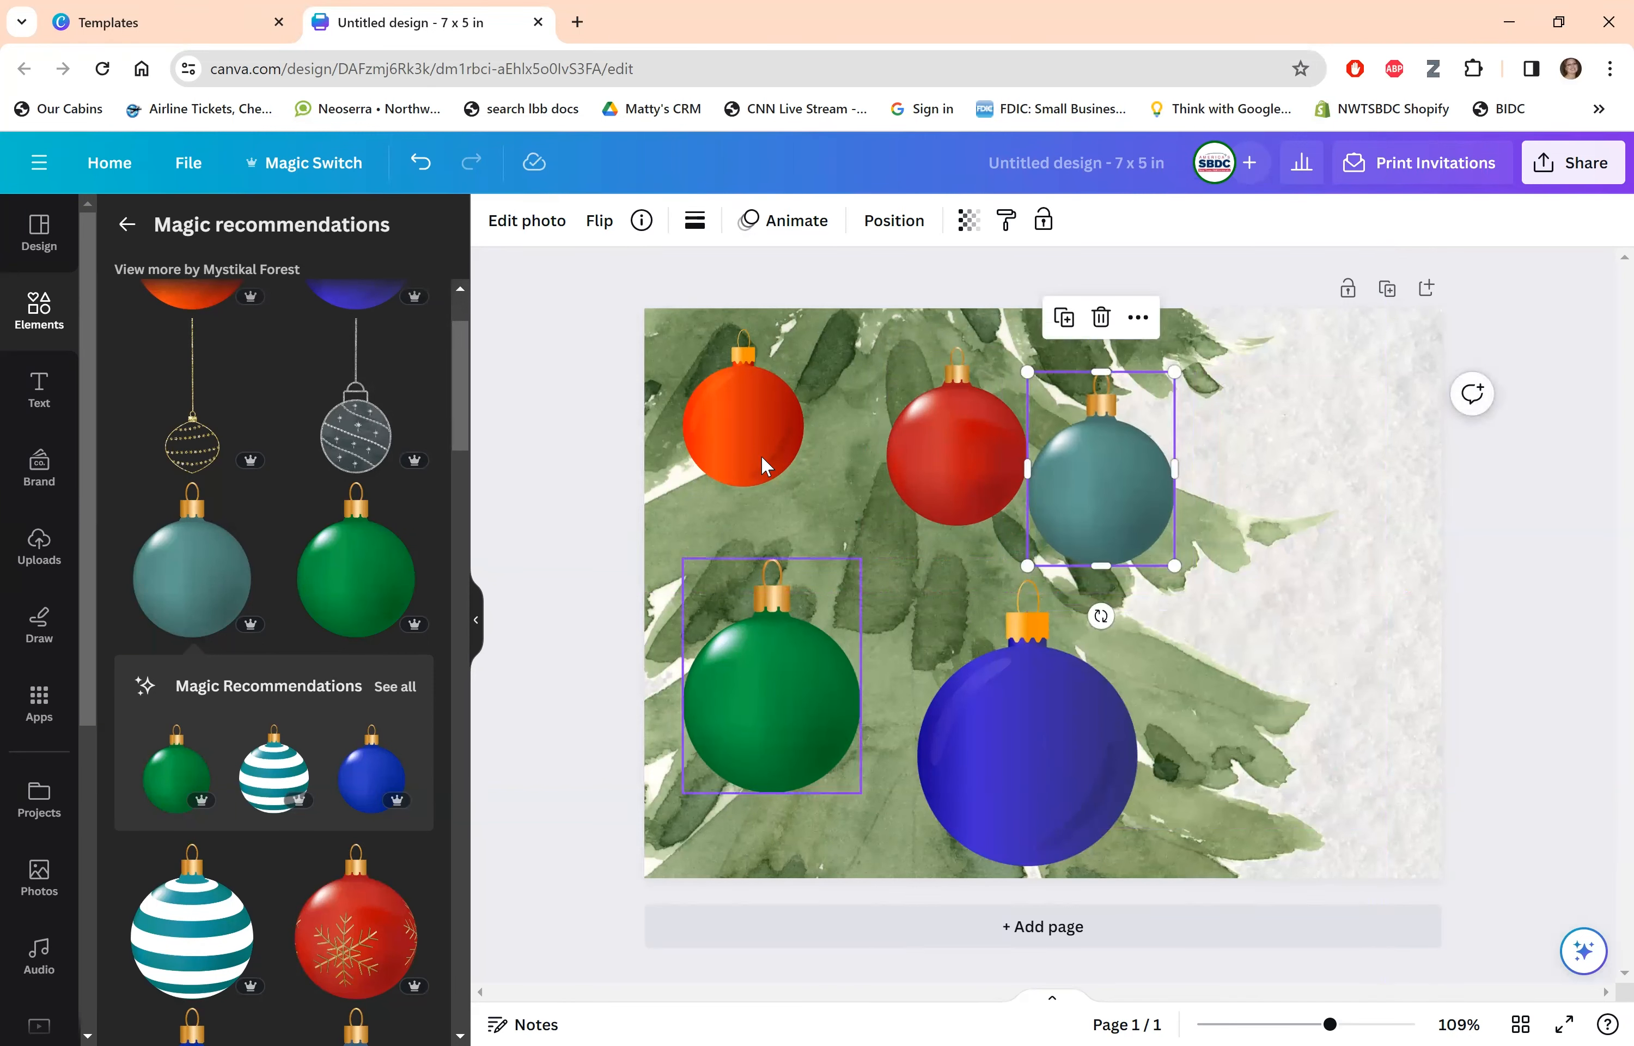
Rearrange the ornaments: blue upper left, green beneath it, red lower right, orange above red.
left_click_drag(769, 454, 1217, 705)
left_click(1039, 736)
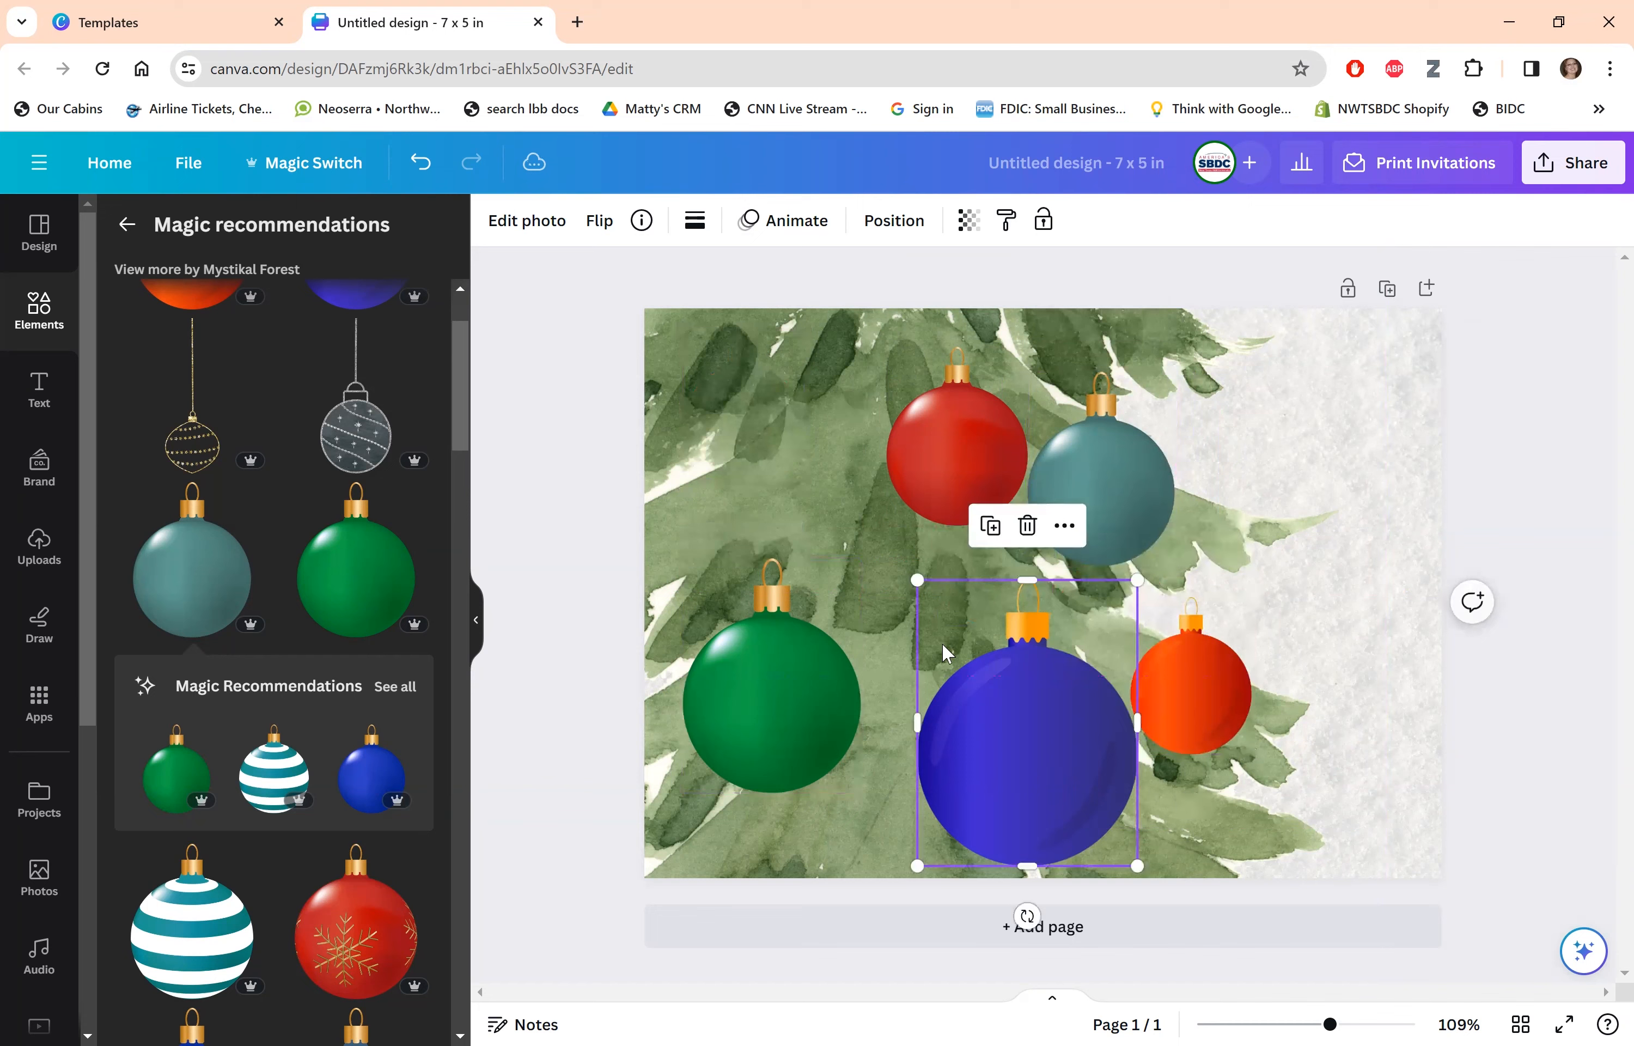
left_click_drag(1040, 737, 820, 503)
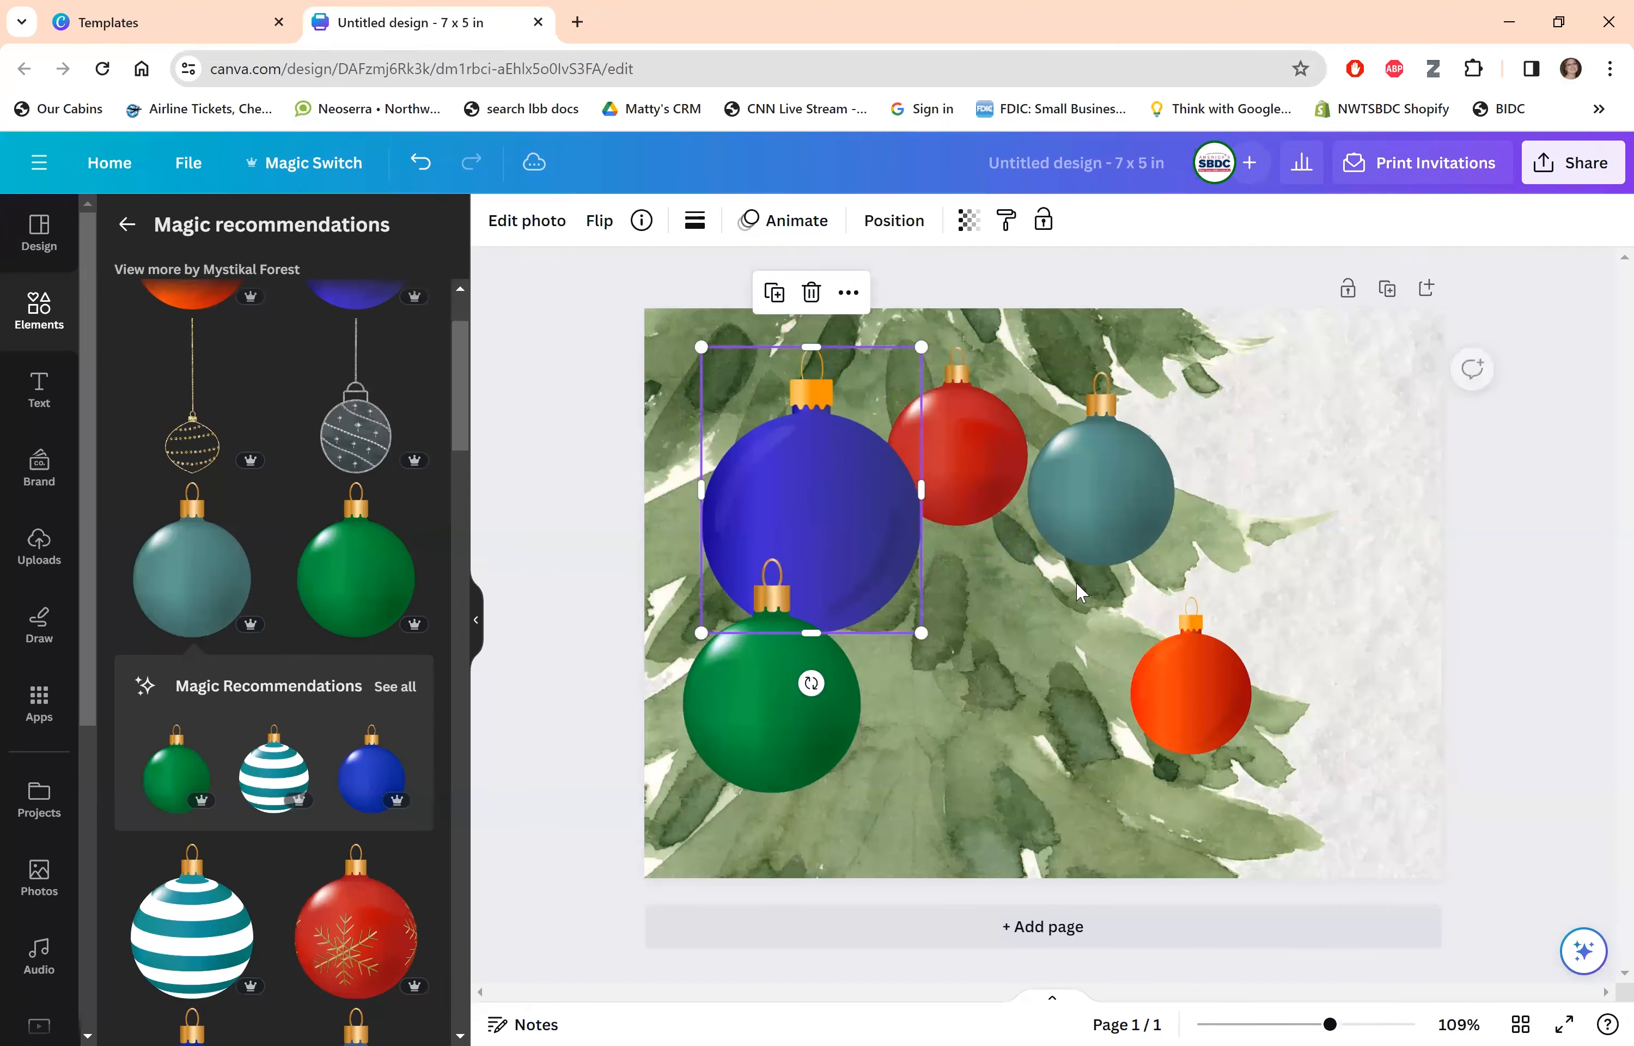
left_click_drag(970, 442, 1016, 758)
left_click_drag(1051, 458, 1030, 429)
left_click_drag(1196, 646, 1063, 585)
left_click_drag(1105, 689, 1096, 664)
left_click_drag(754, 736, 790, 772)
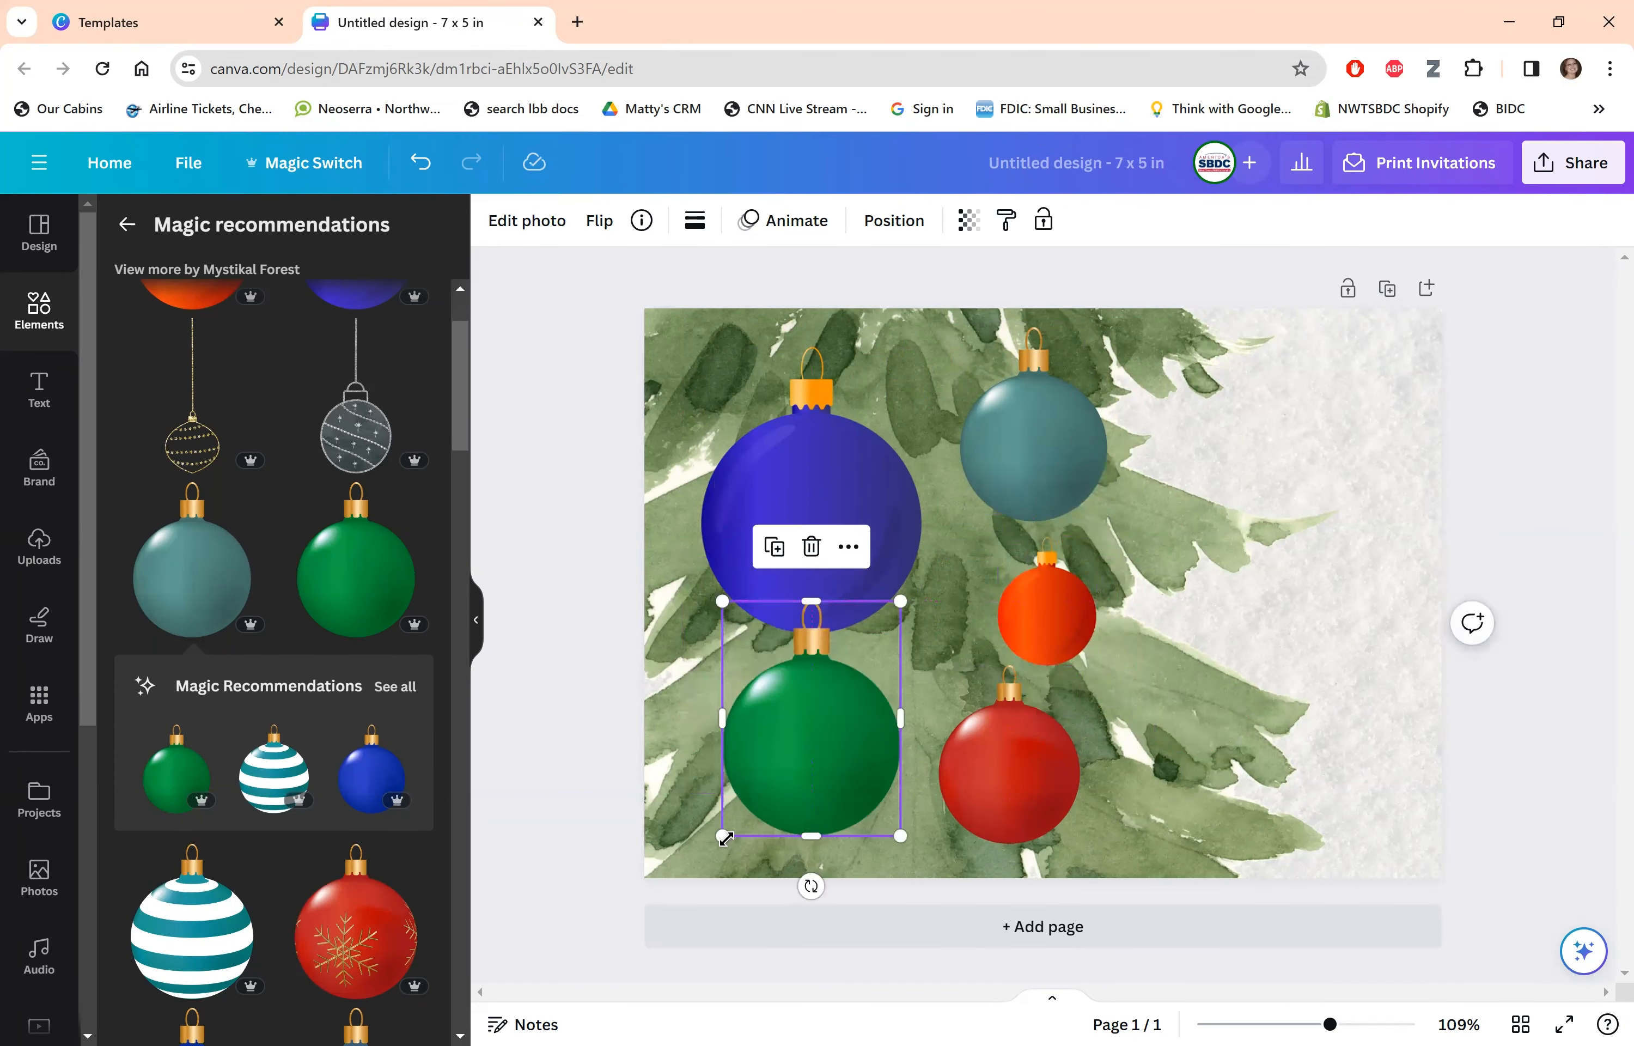
left_click_drag(726, 836, 738, 801)
left_click_drag(999, 703, 1051, 769)
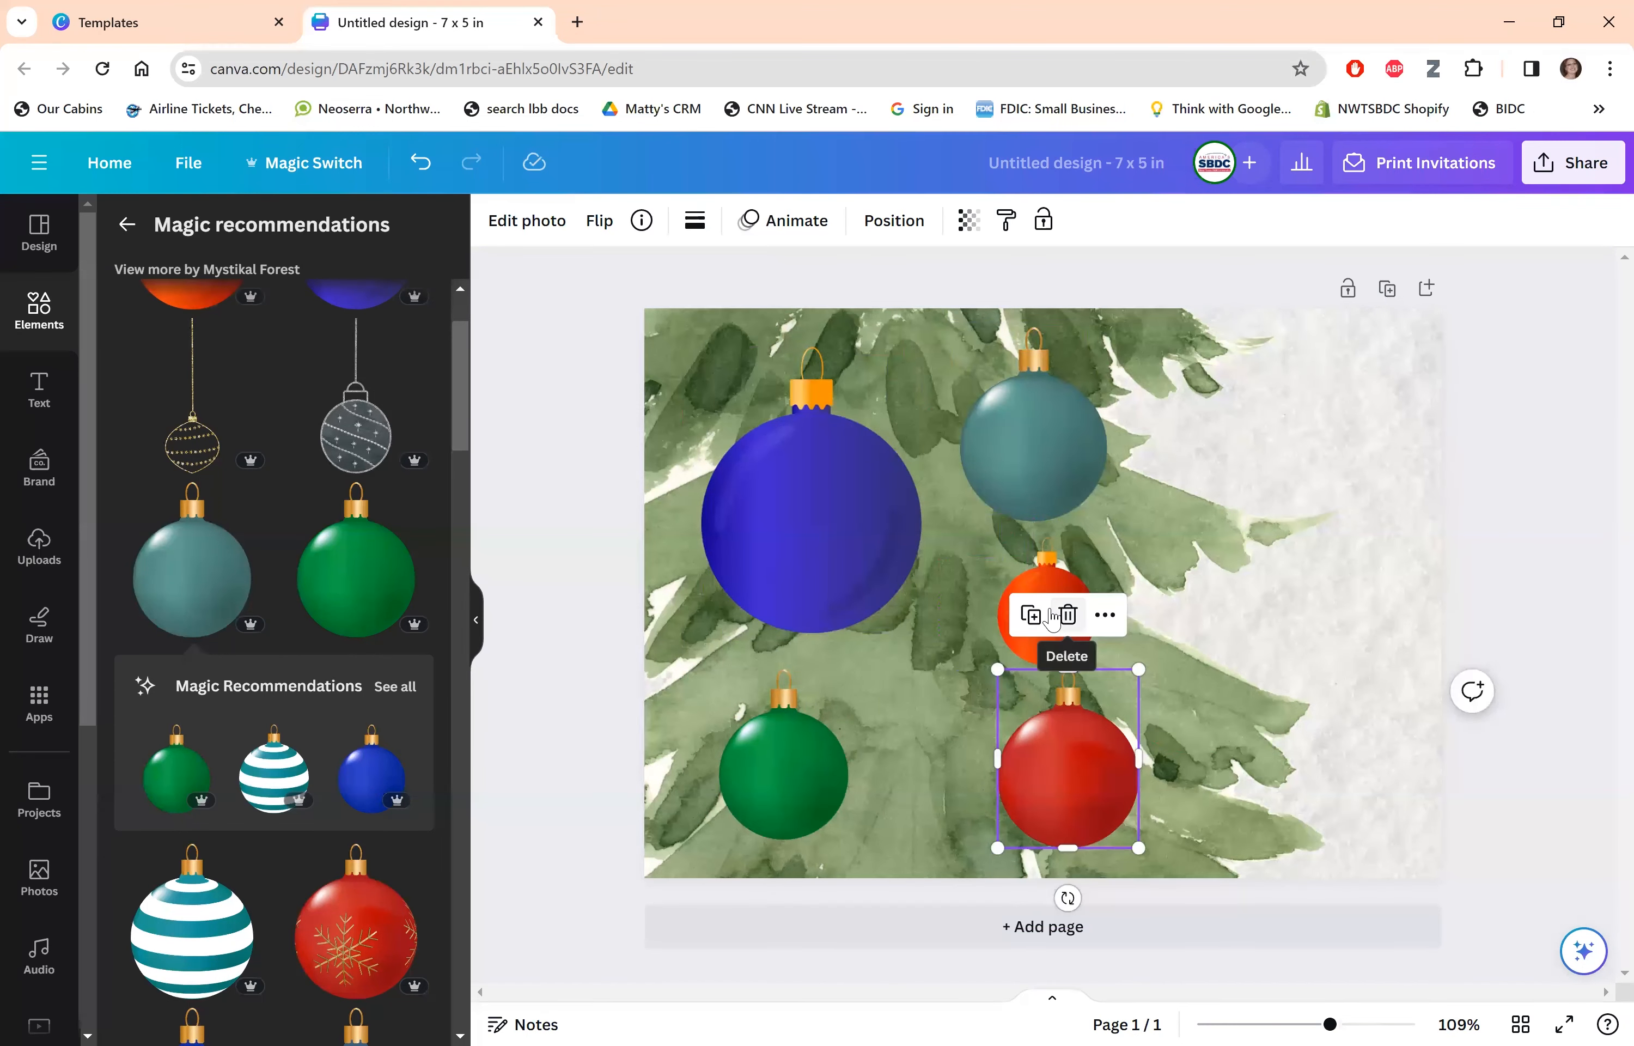
left_click_drag(1051, 582, 999, 601)
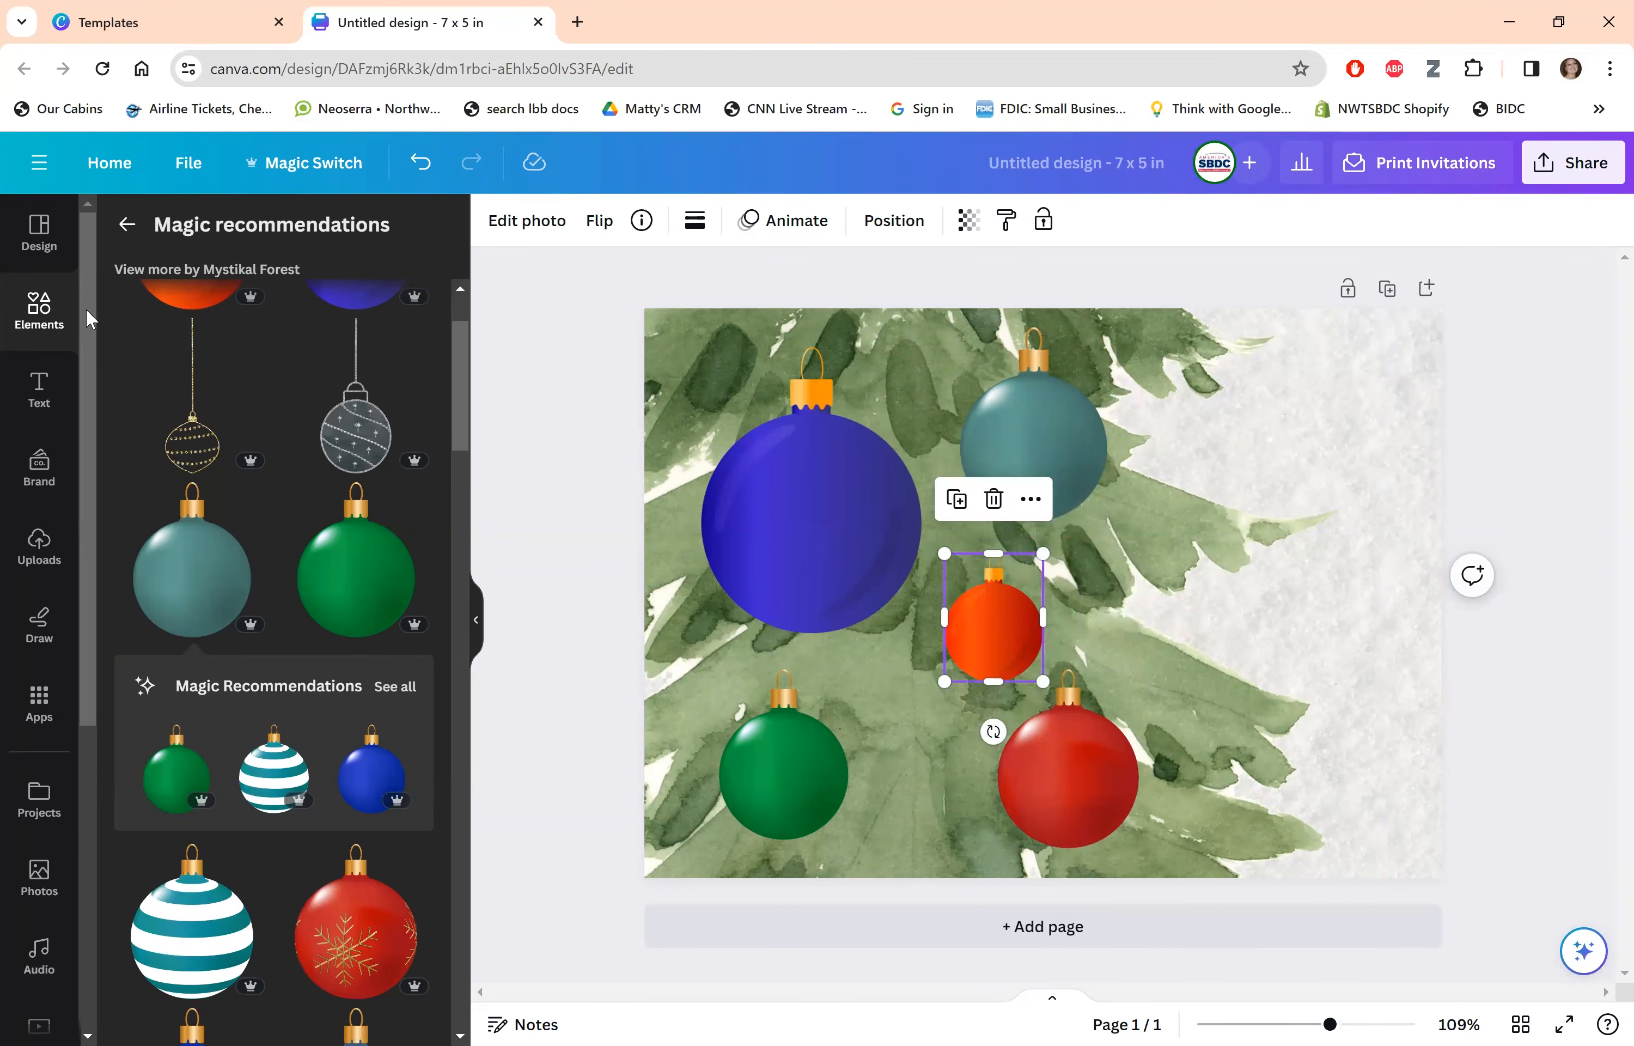
Clear the ornament search and wipe the recent-search history.
left_click(127, 223)
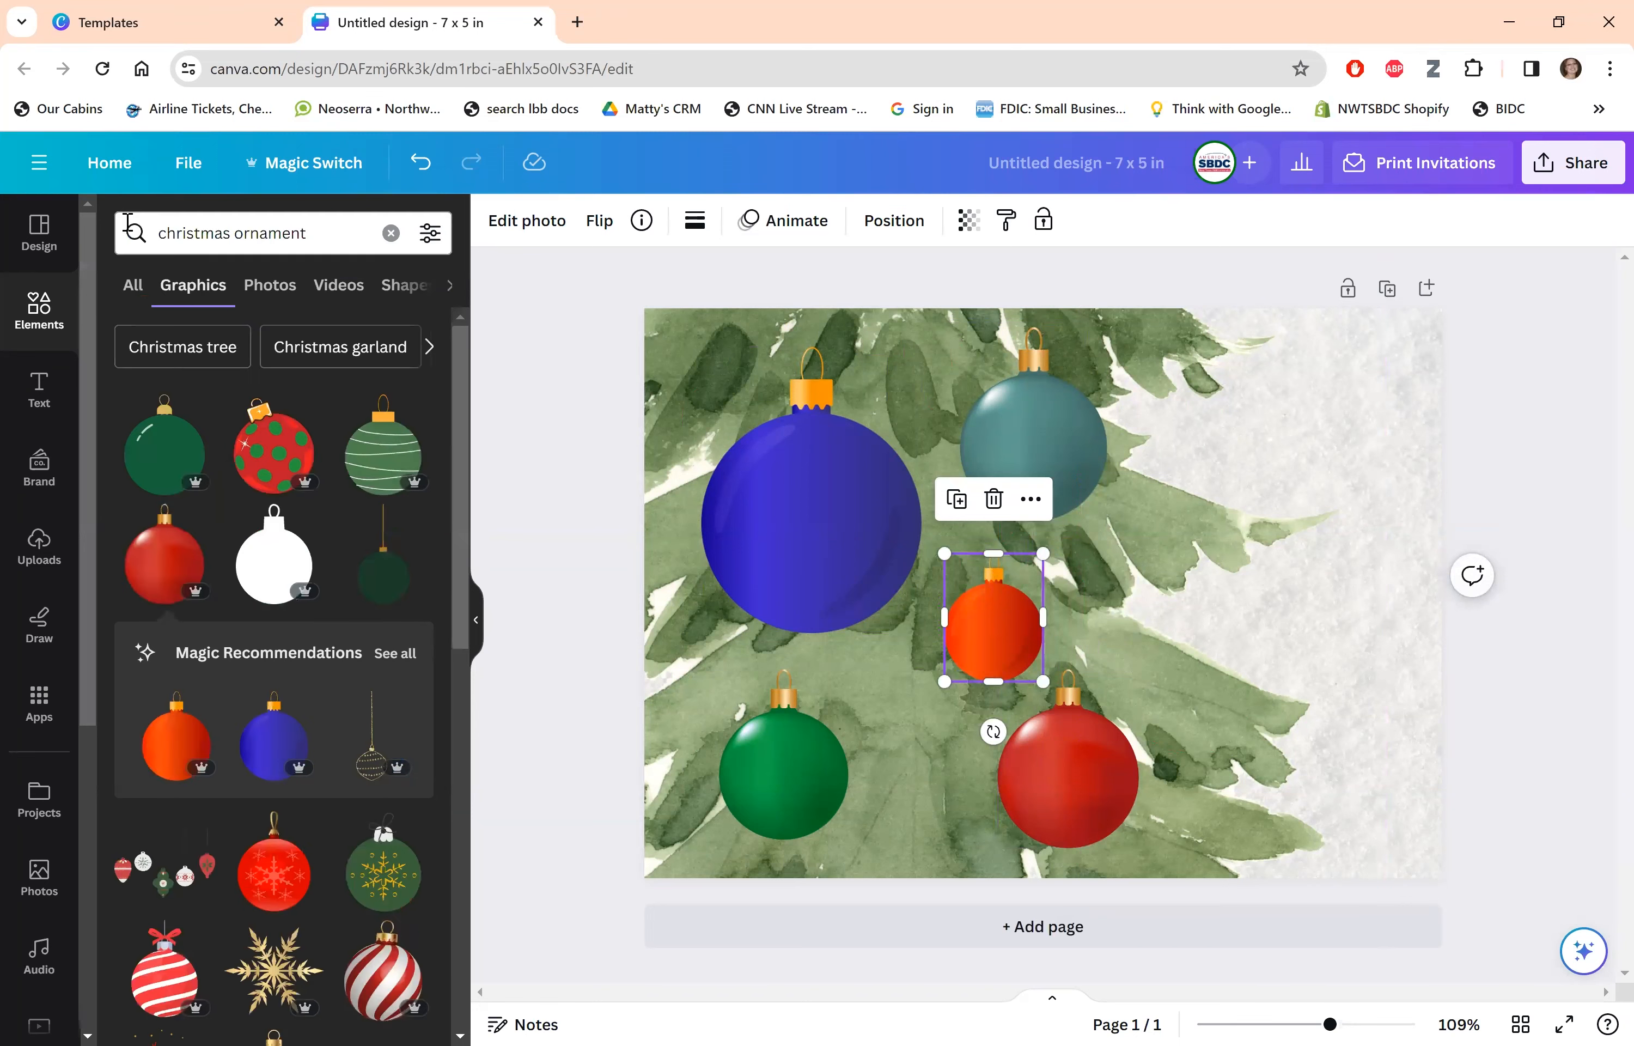
left_click(391, 235)
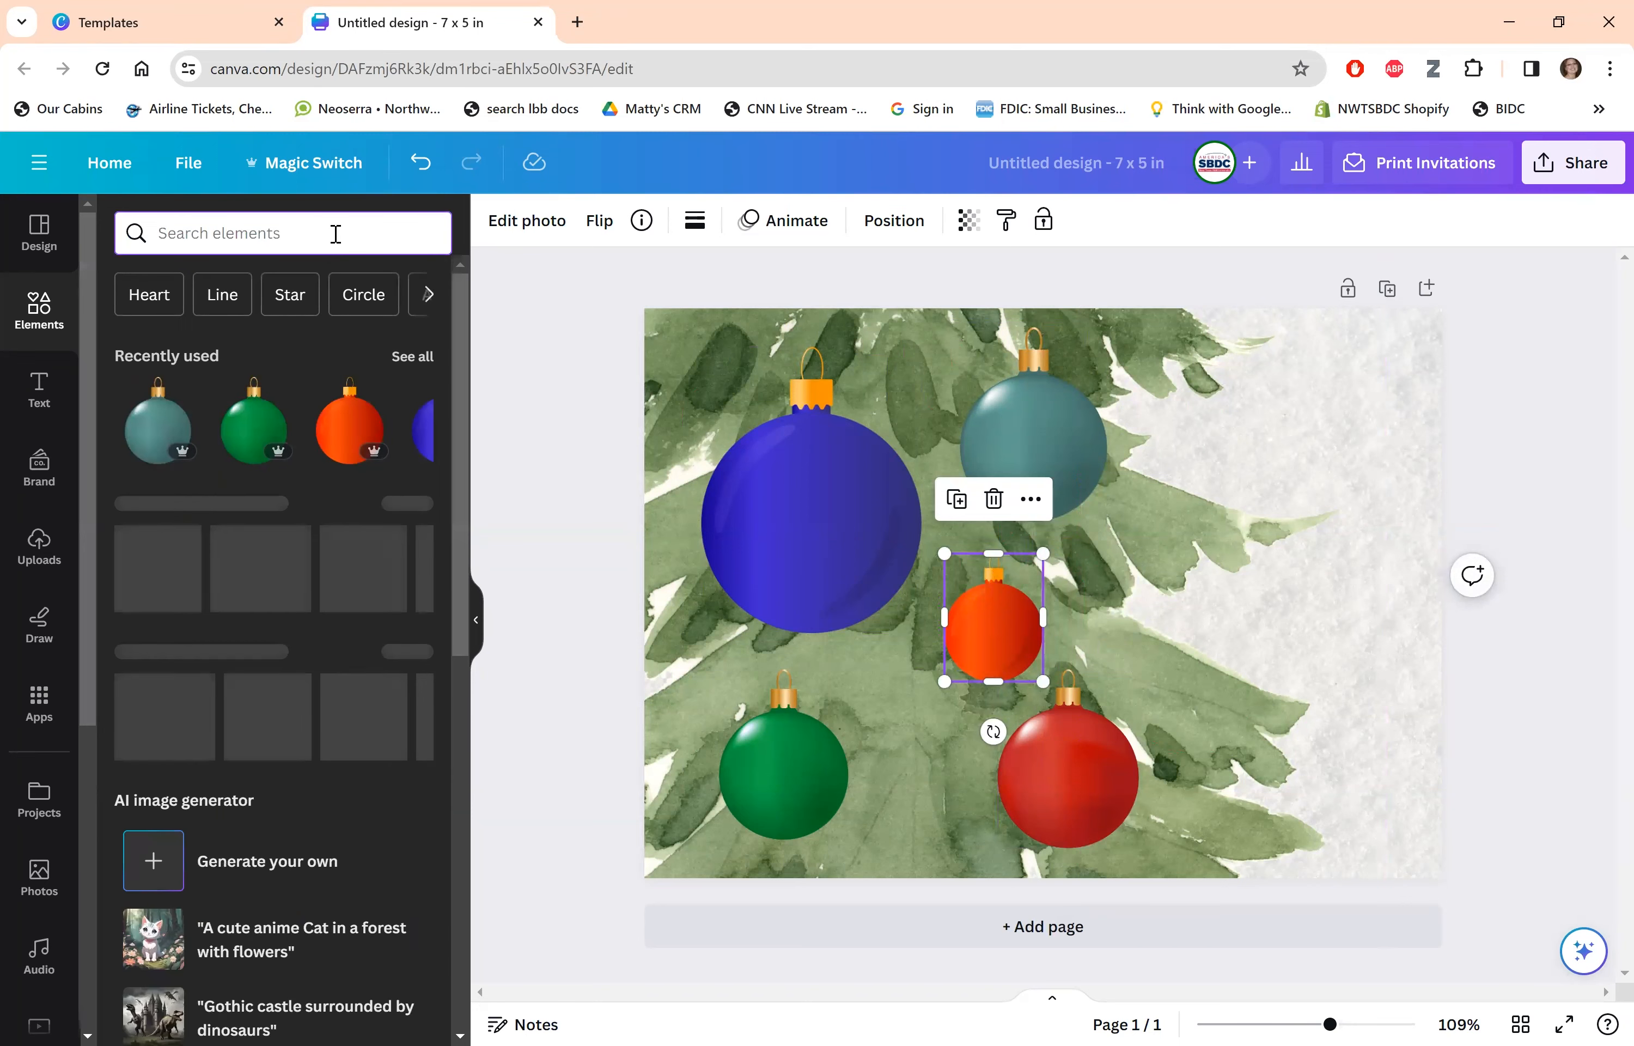
left_click(335, 235)
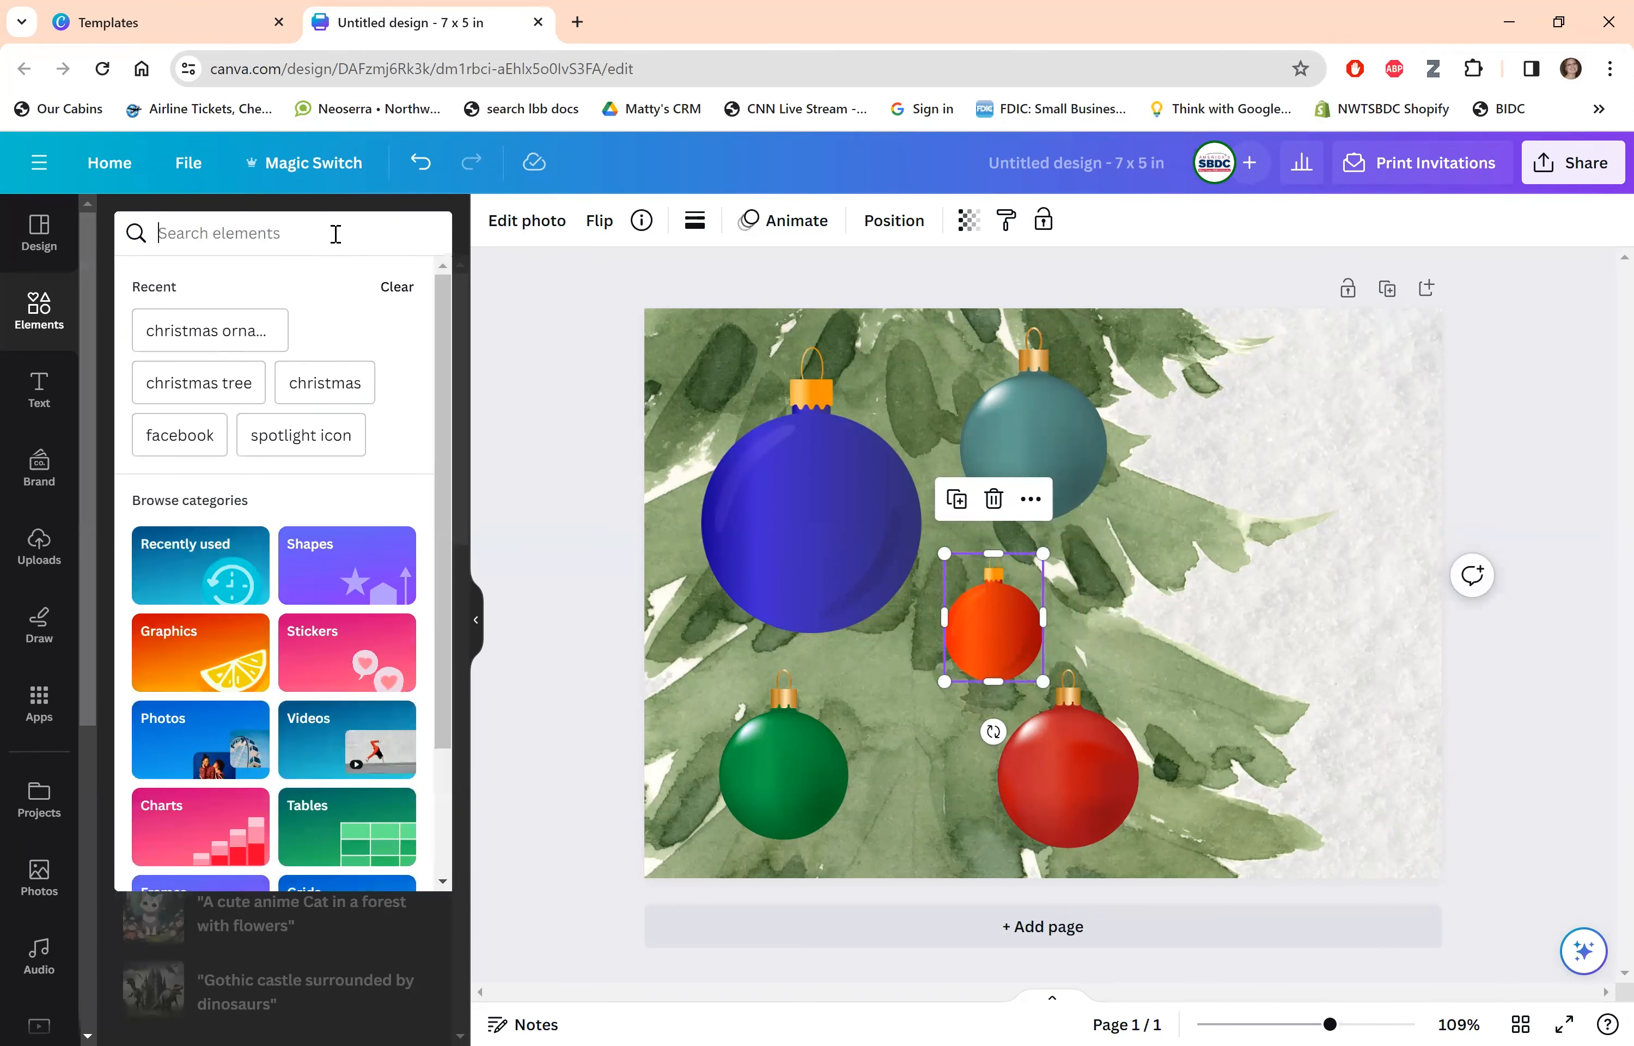
left_click(396, 287)
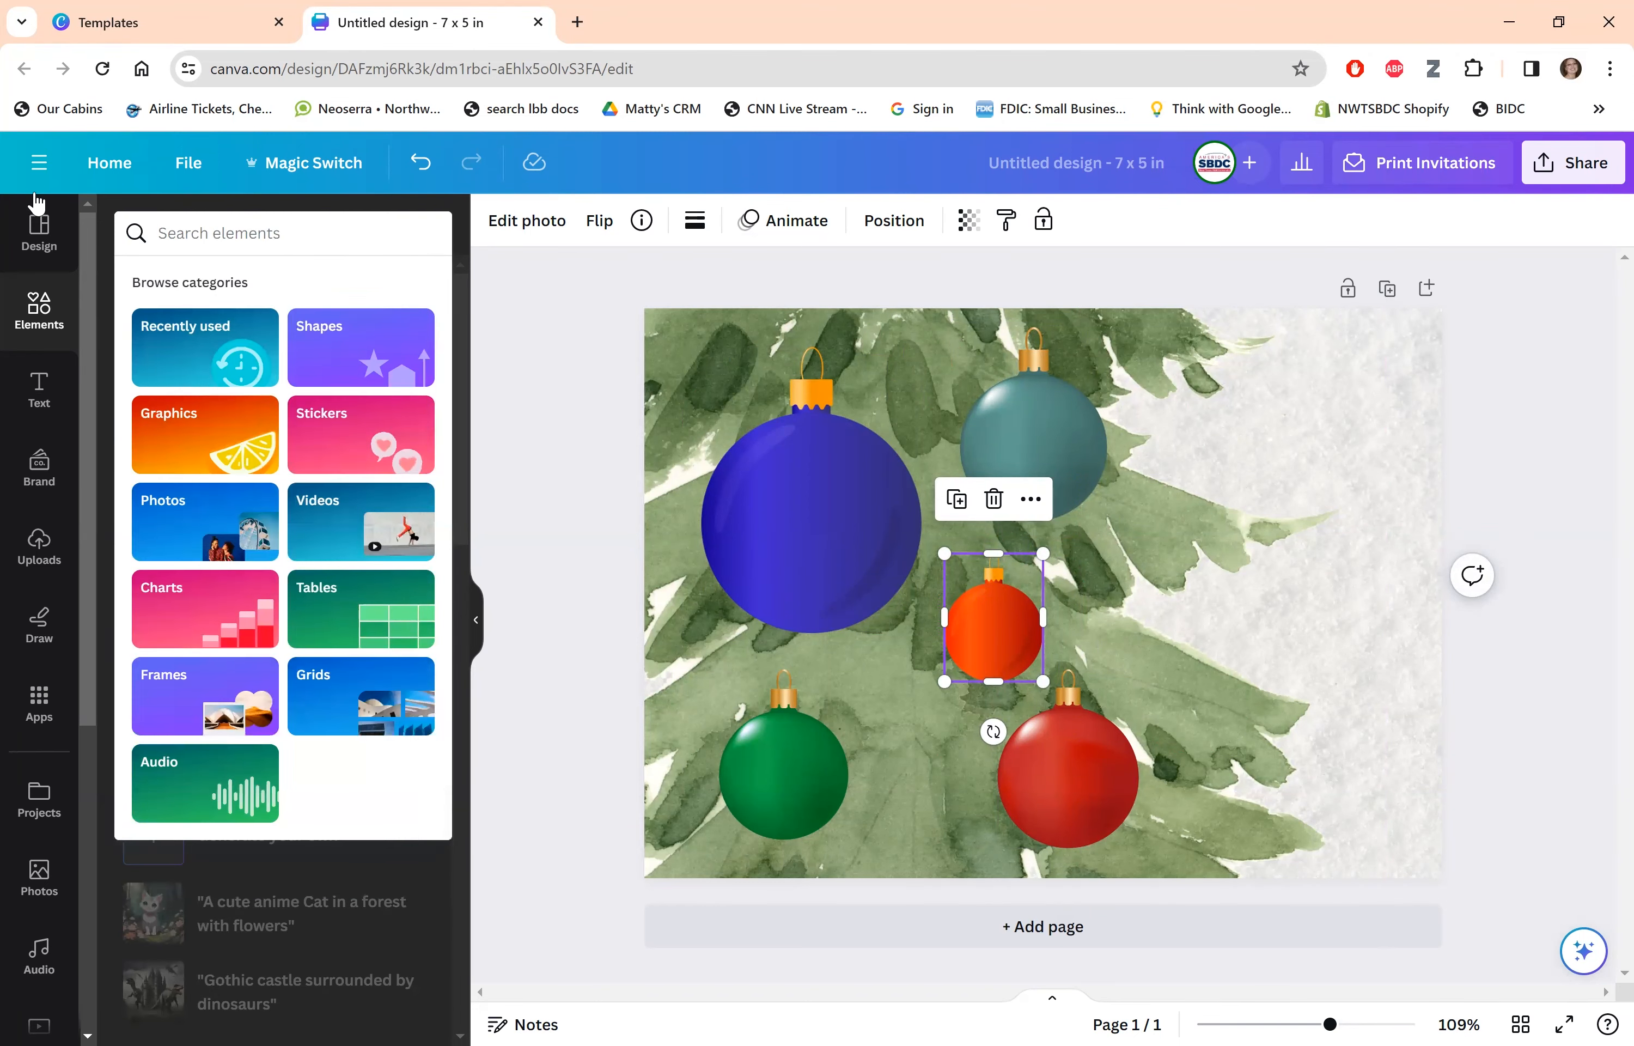
left_click(40, 306)
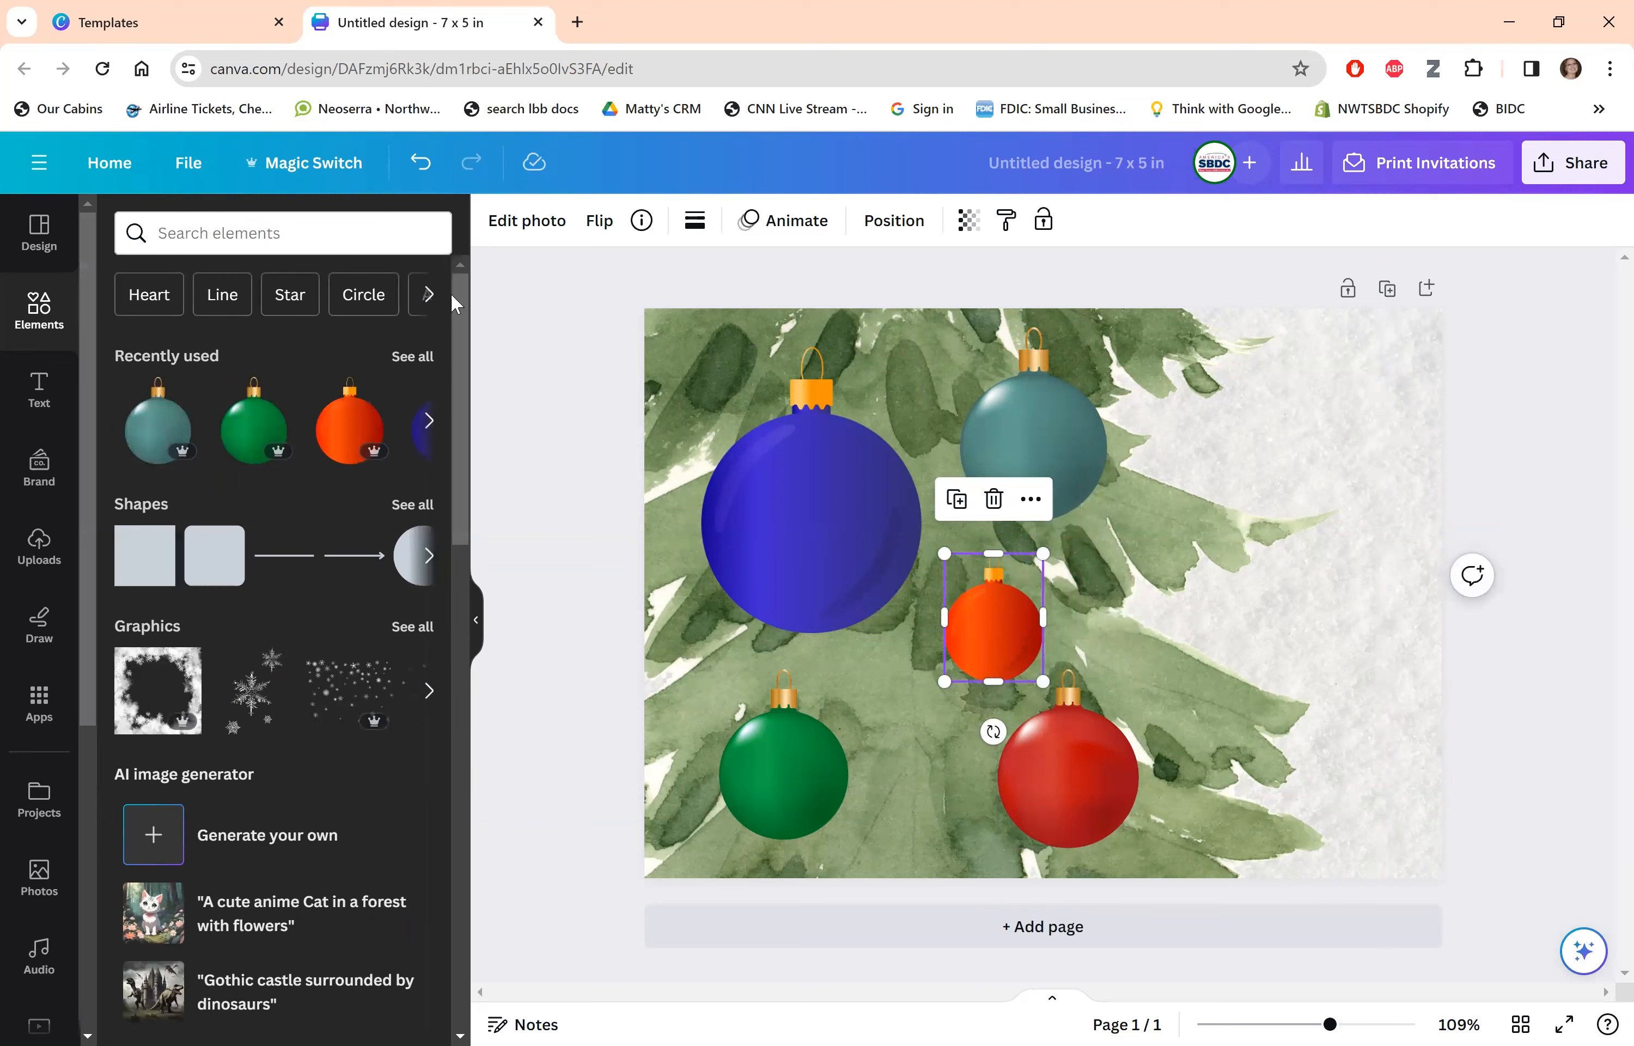
Scroll Elements to Frames and add a circle photo frame to the card.
scroll(462, 385, "down", 5)
left_click_drag(465, 443, 437, 796)
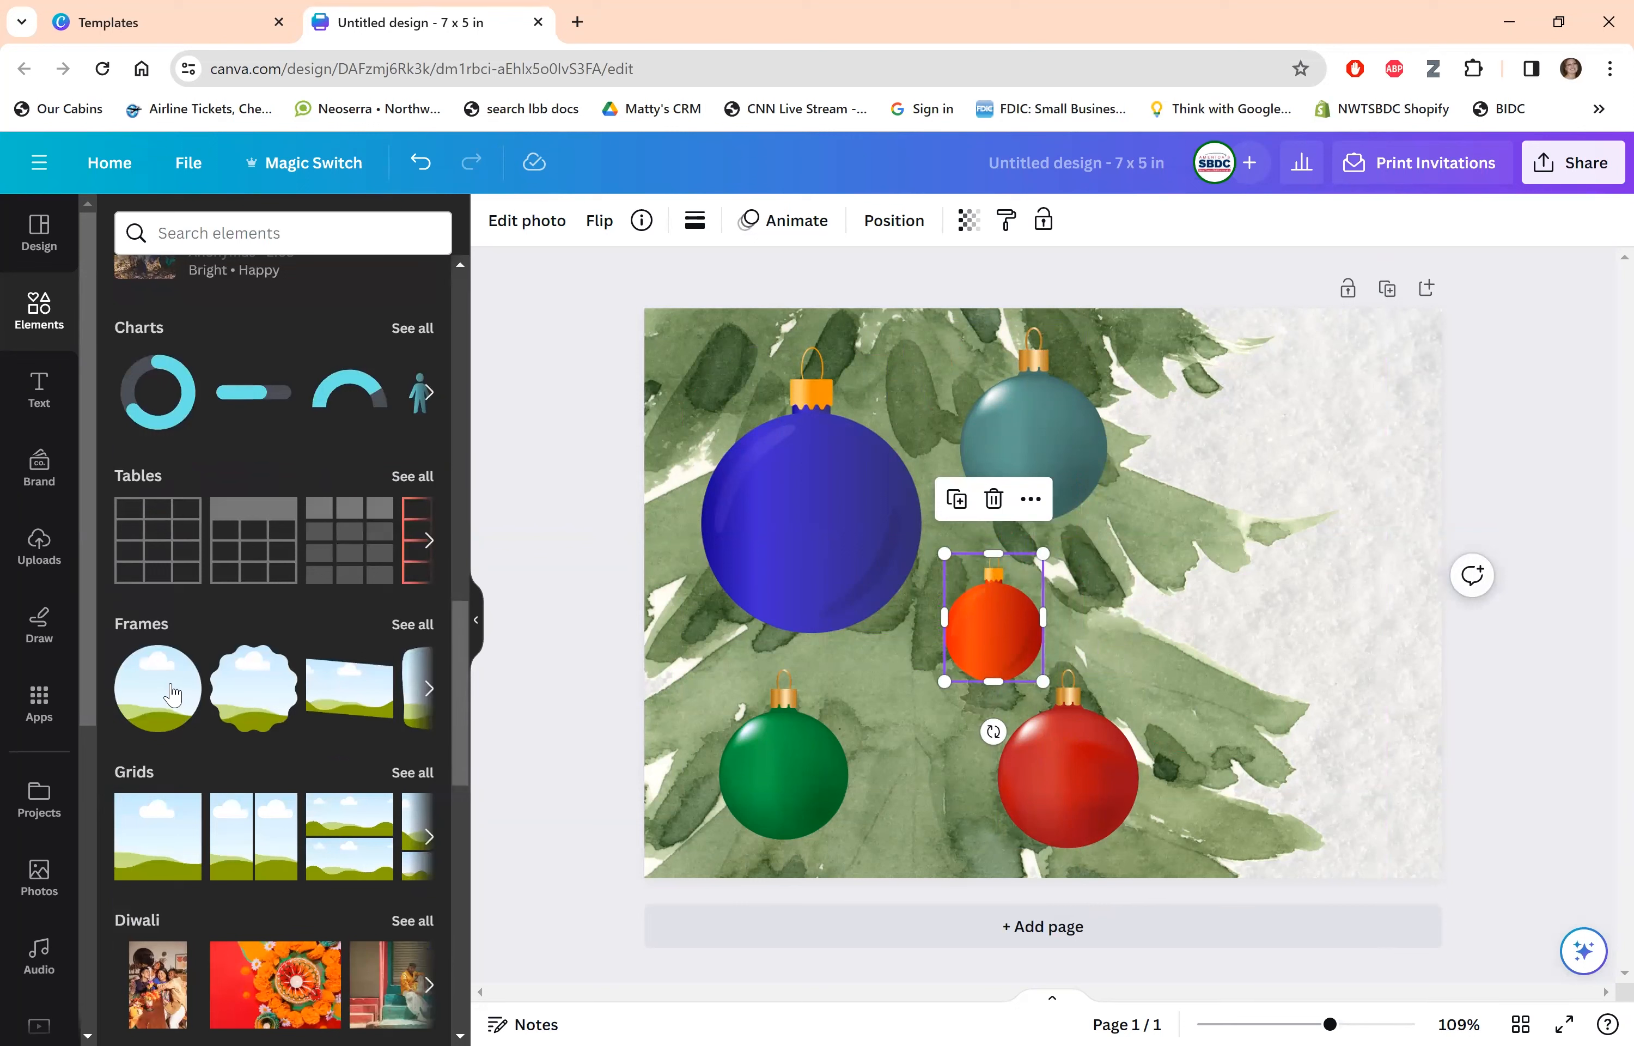
mouse_move(168, 692)
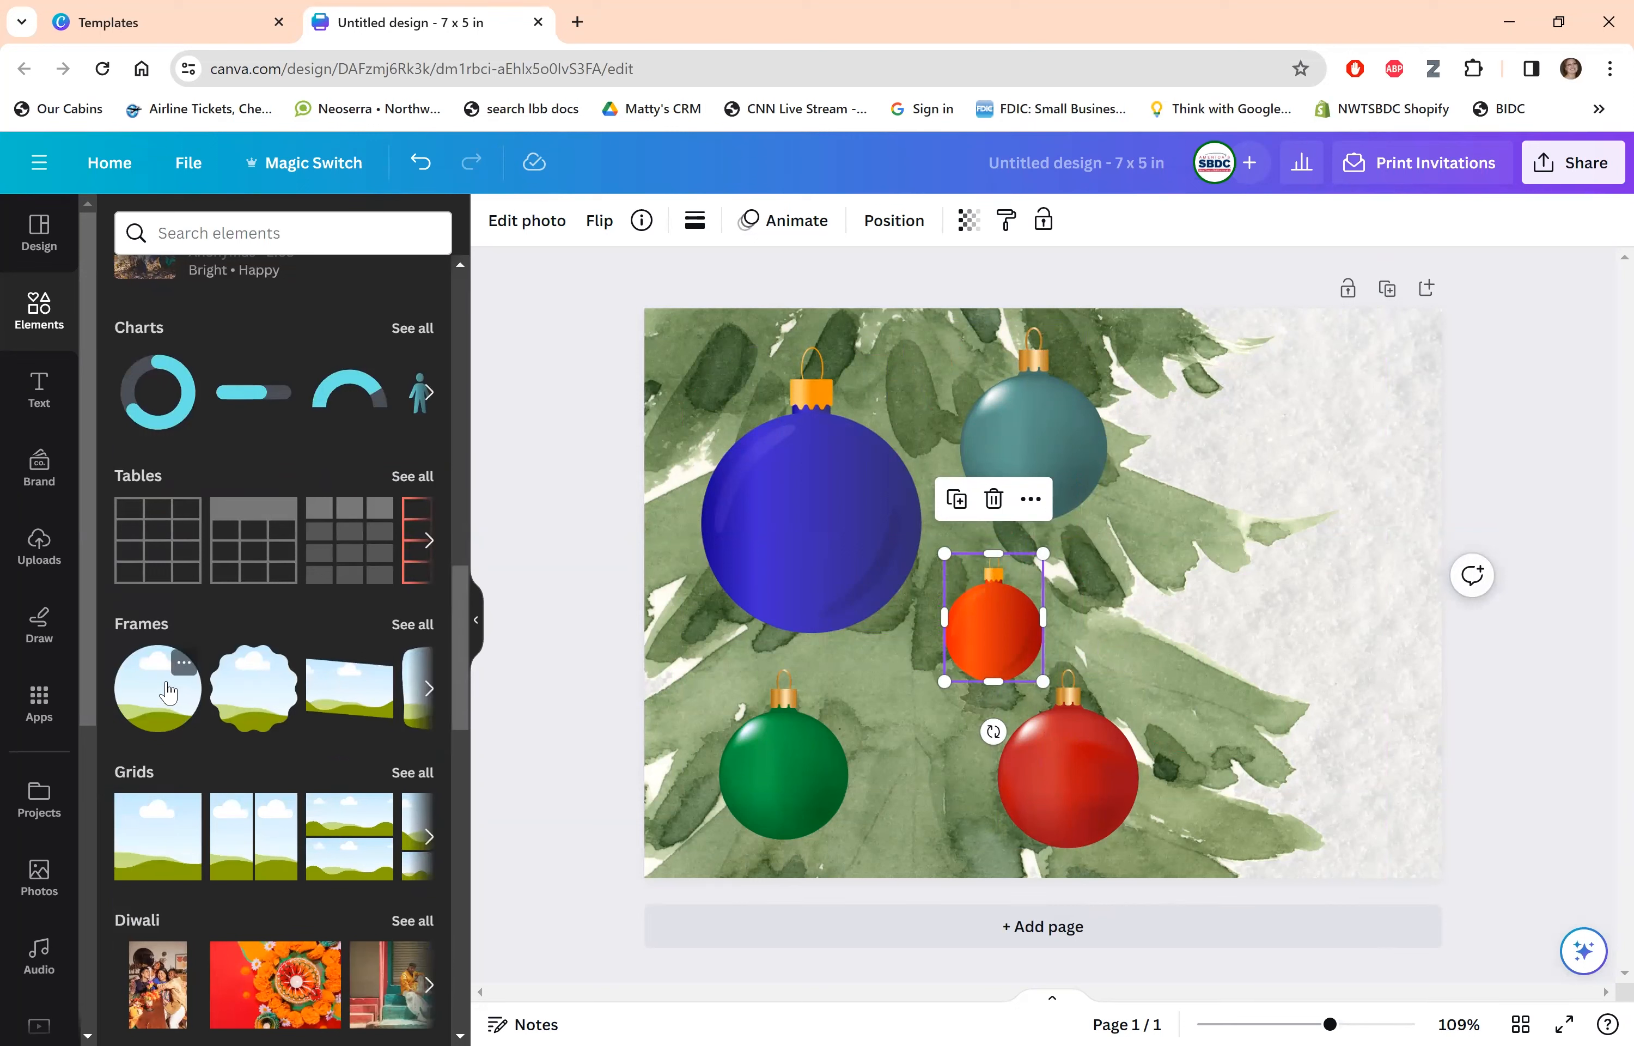
left_click(168, 692)
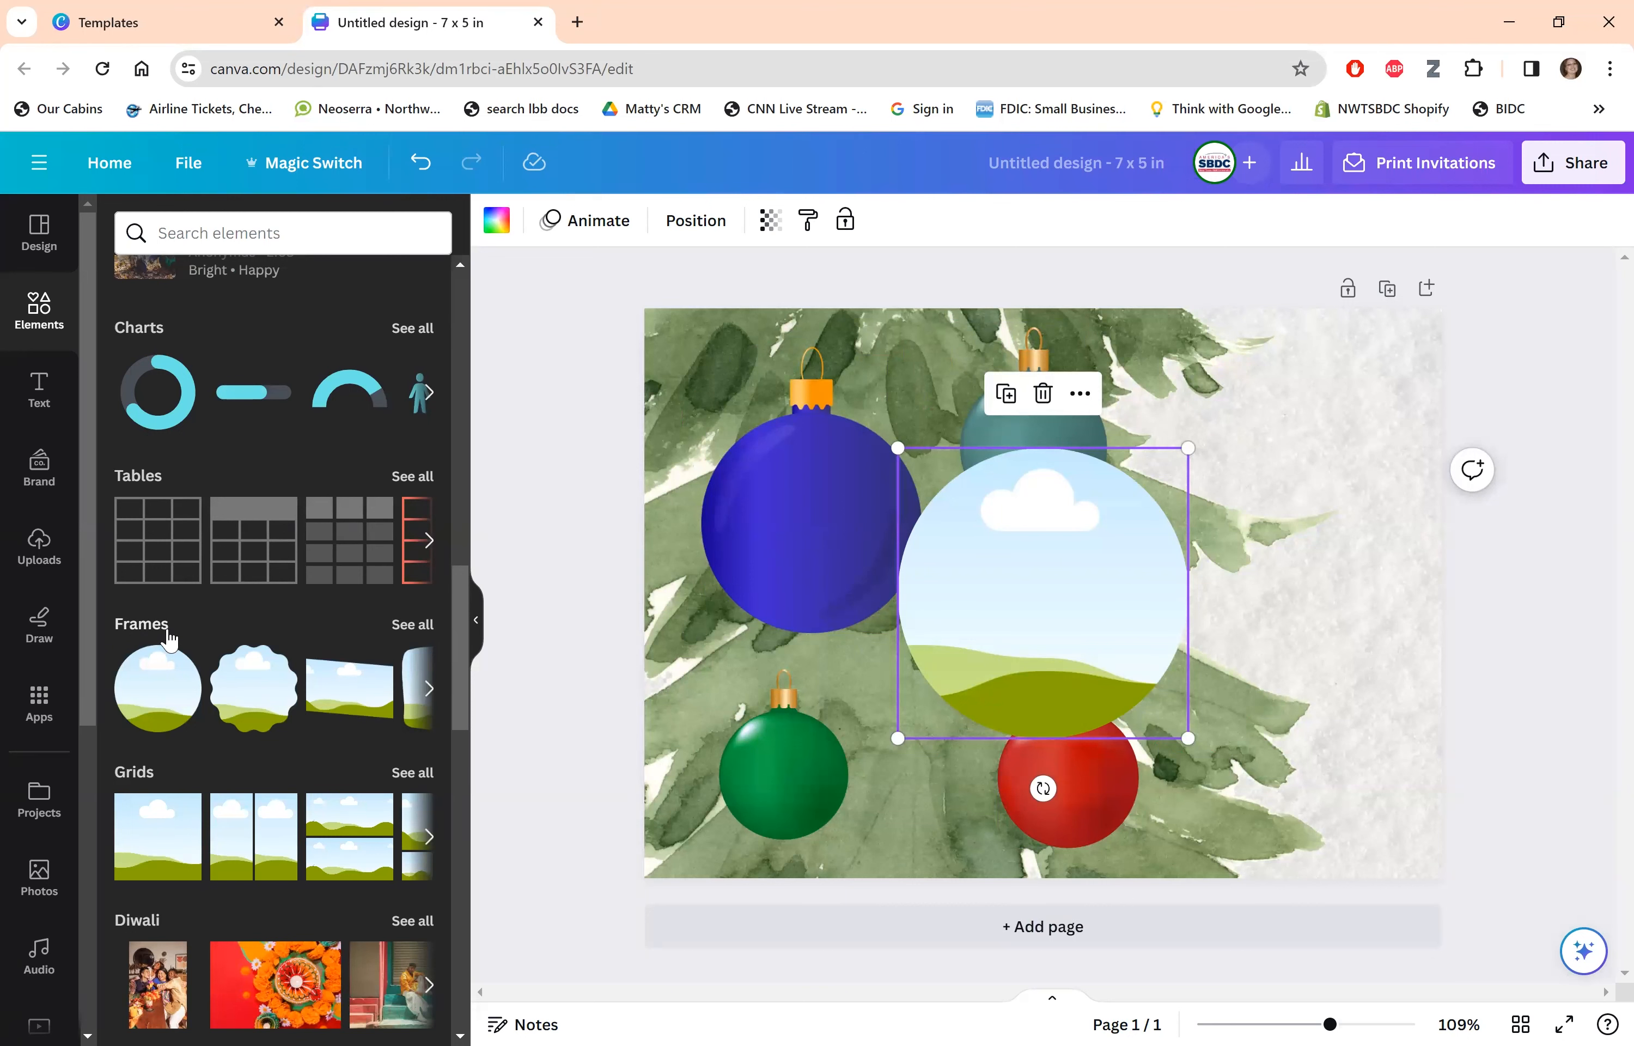
Shrink the circle frame and fit it inside the blue ornament.
left_click(411, 624)
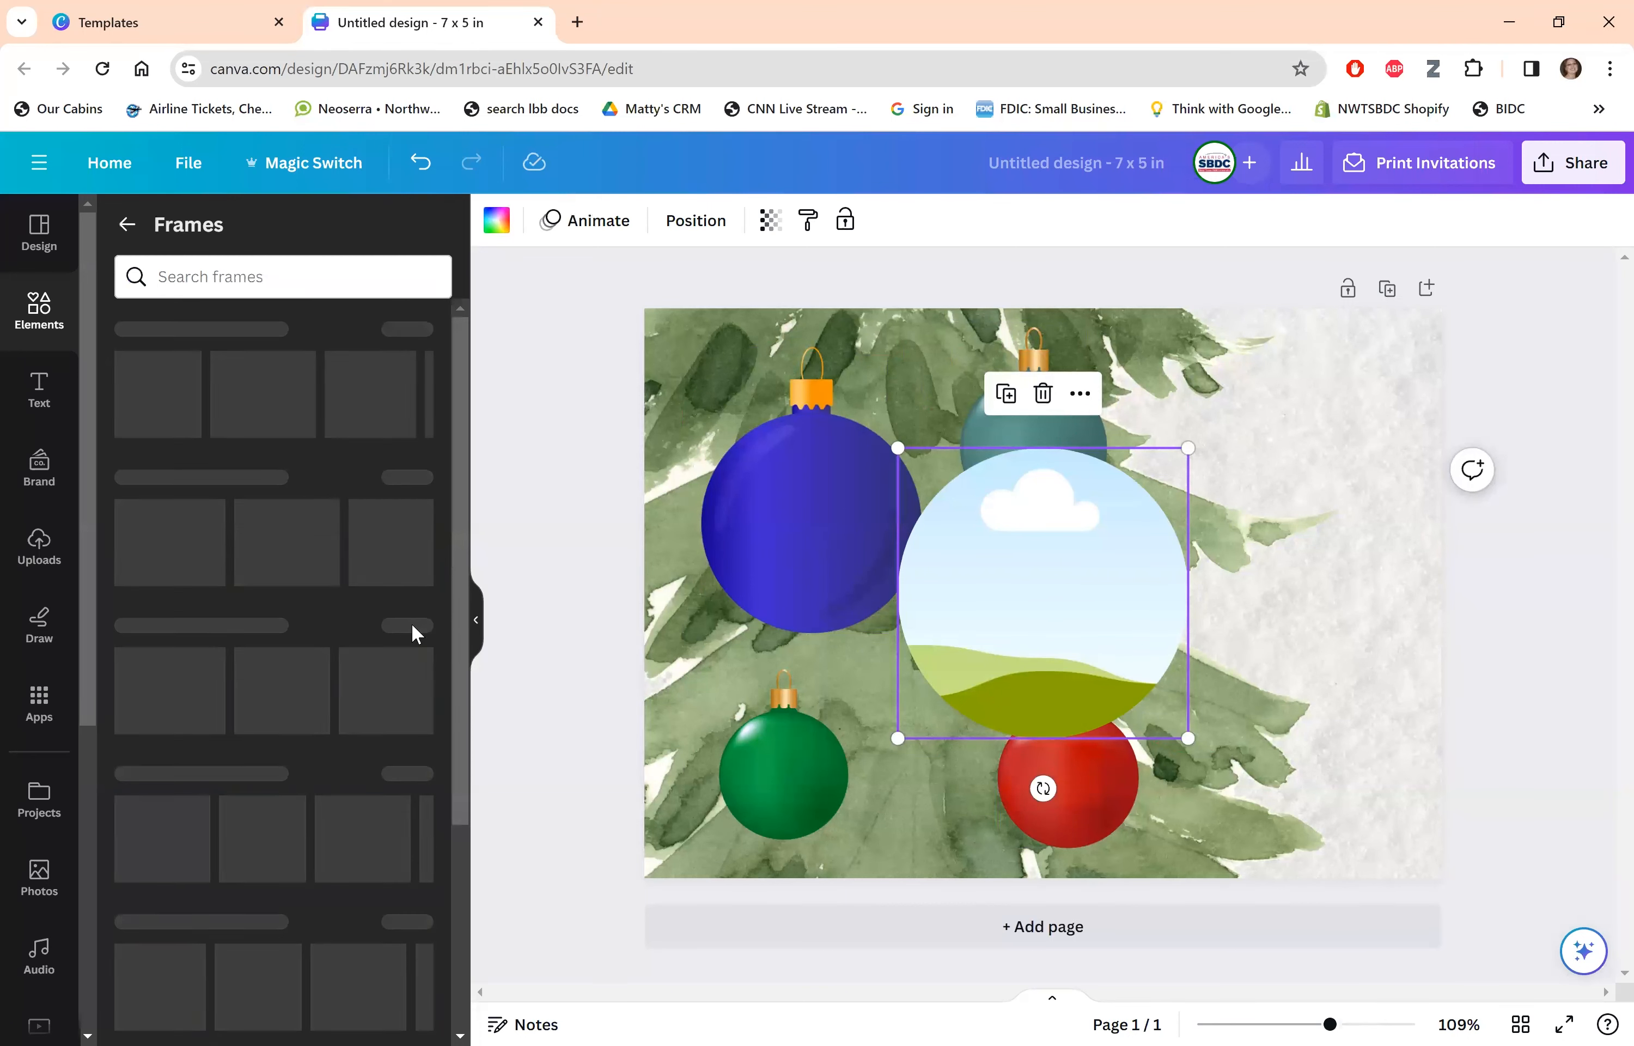
left_click_drag(463, 411, 469, 754)
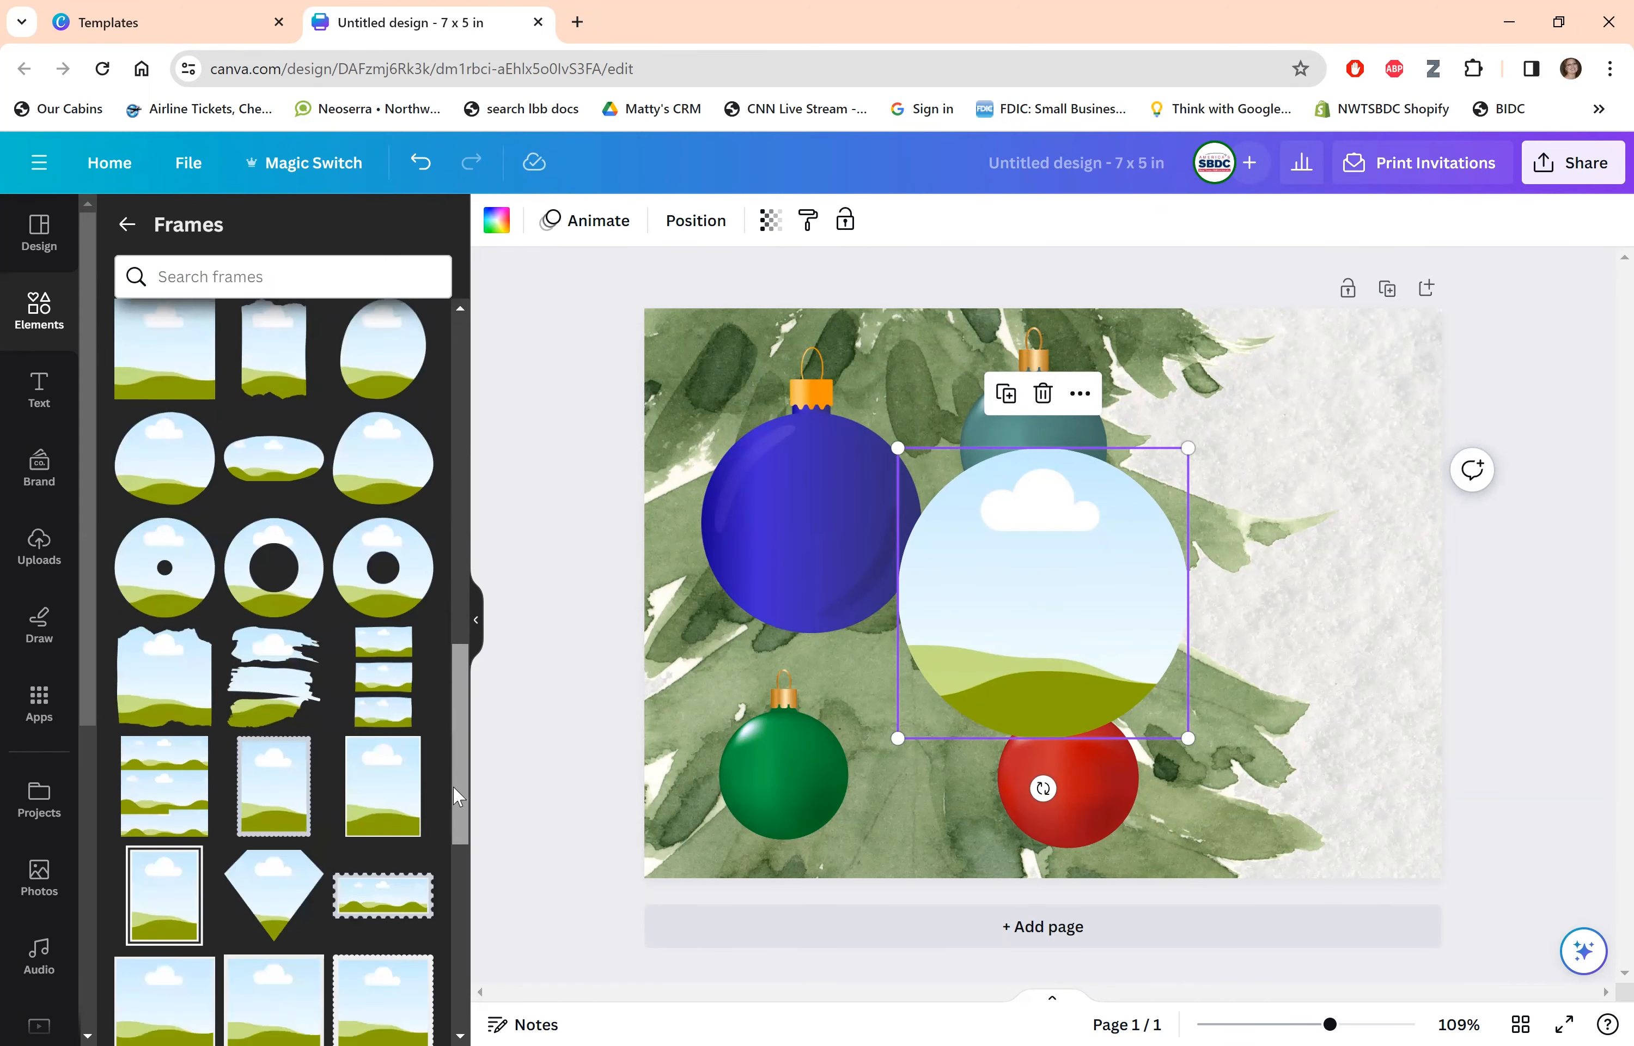
left_click_drag(451, 814, 450, 401)
left_click_drag(1083, 614, 899, 561)
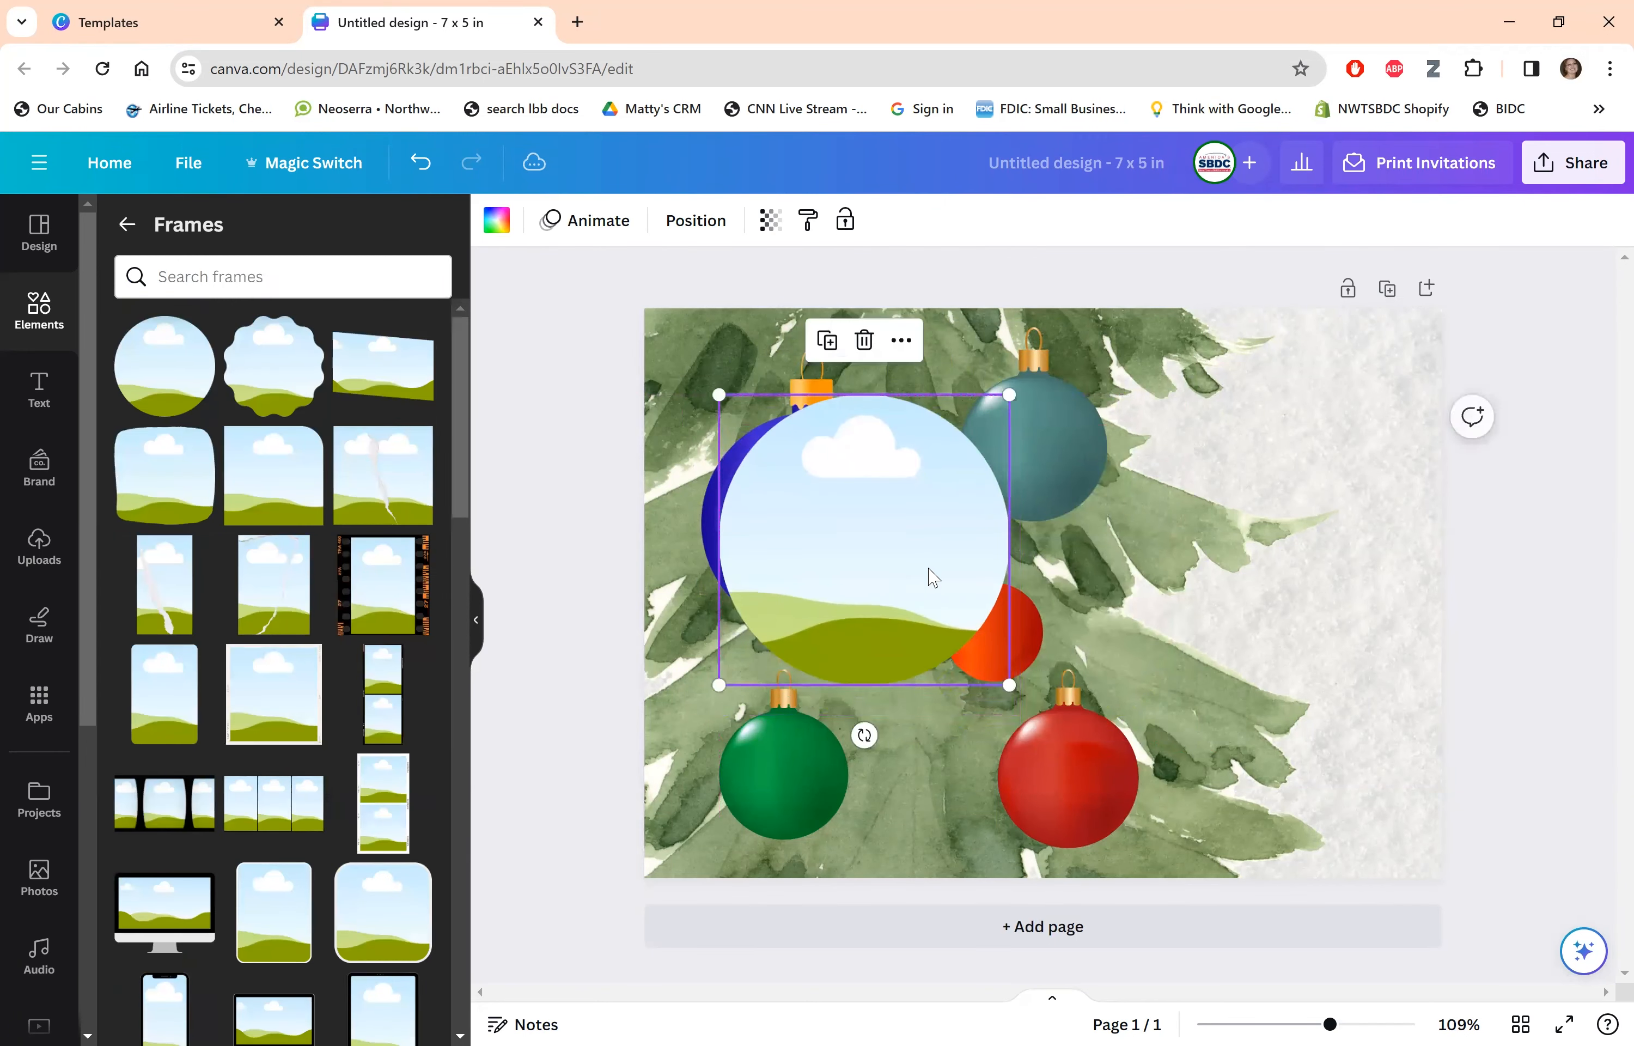
left_click_drag(1007, 687, 900, 615)
left_click_drag(851, 544, 844, 557)
left_click_drag(910, 420, 897, 431)
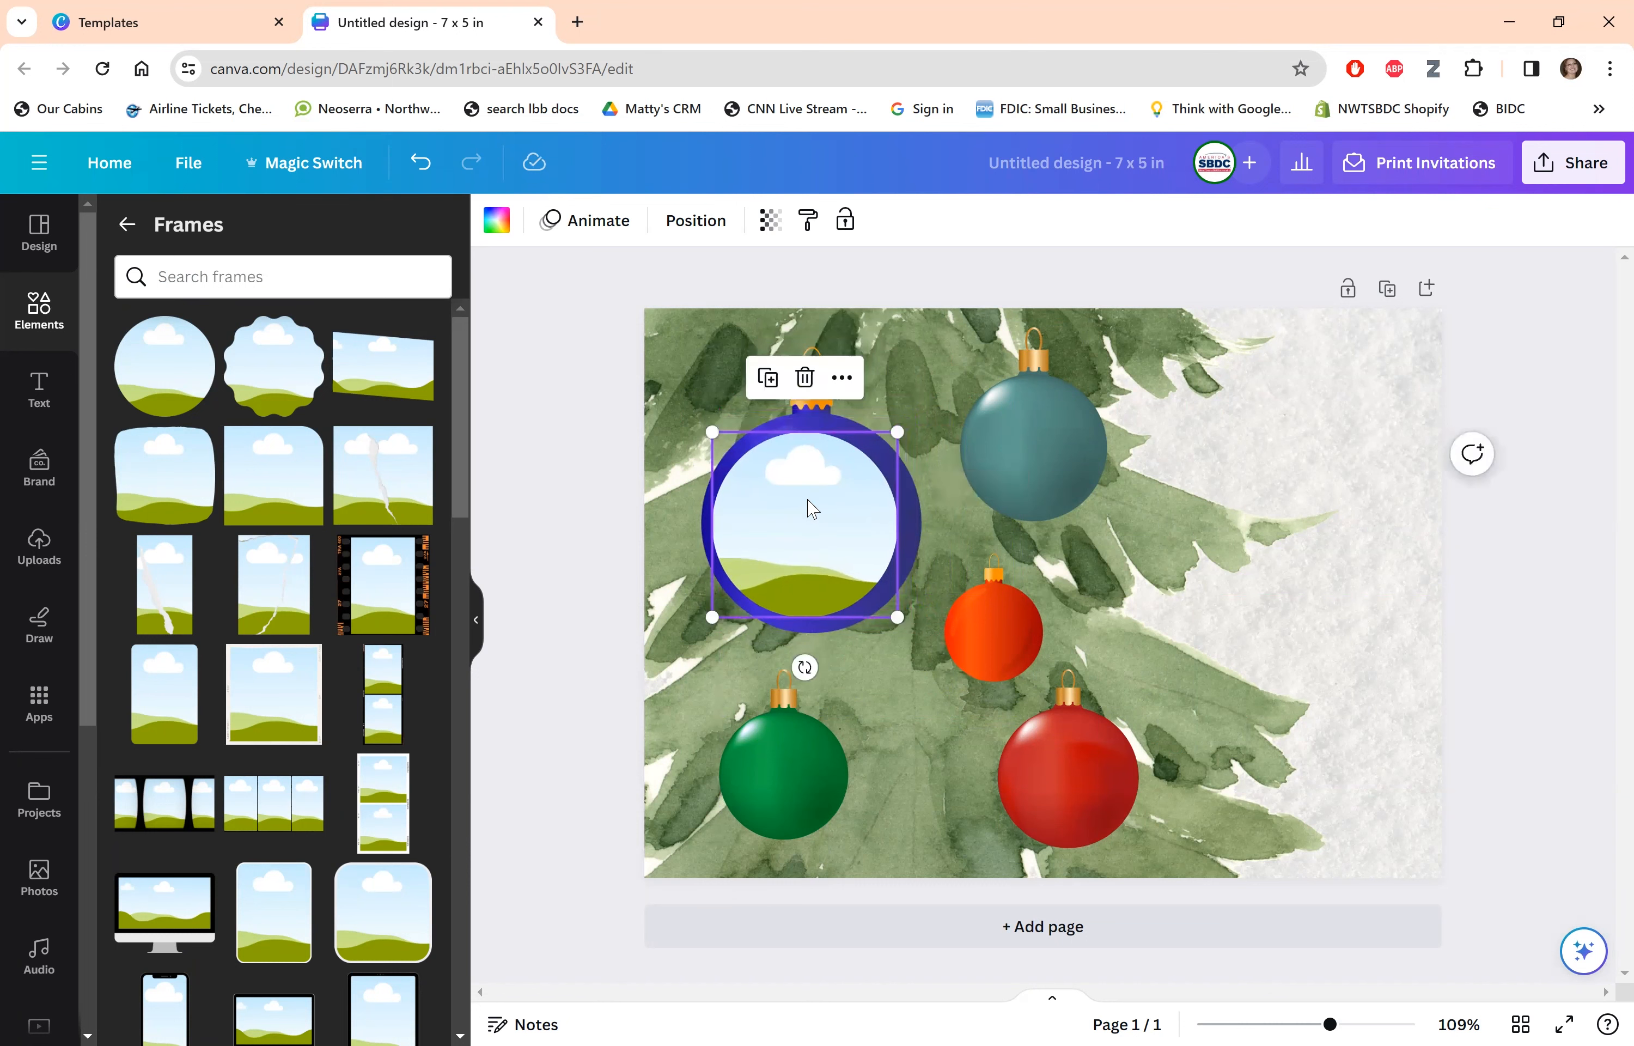
left_click_drag(815, 498, 815, 495)
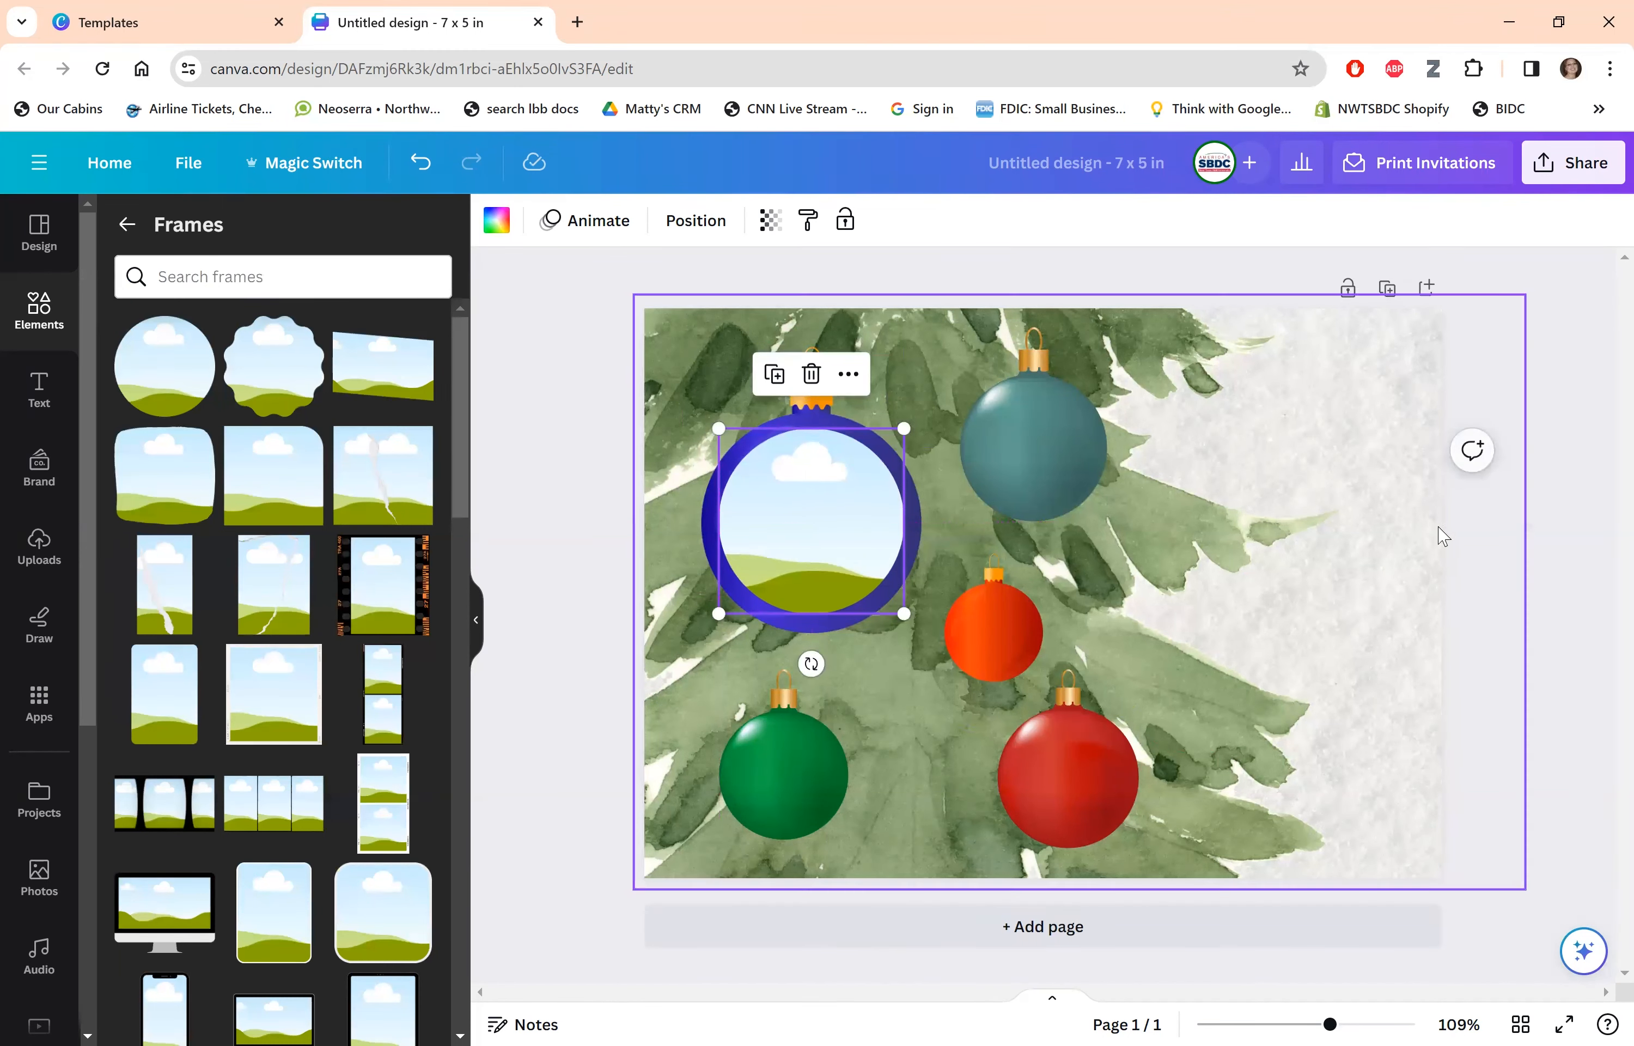
left_click(1541, 605)
Add two more circle frames sized to fit the teal and orange ornaments.
left_click(197, 378)
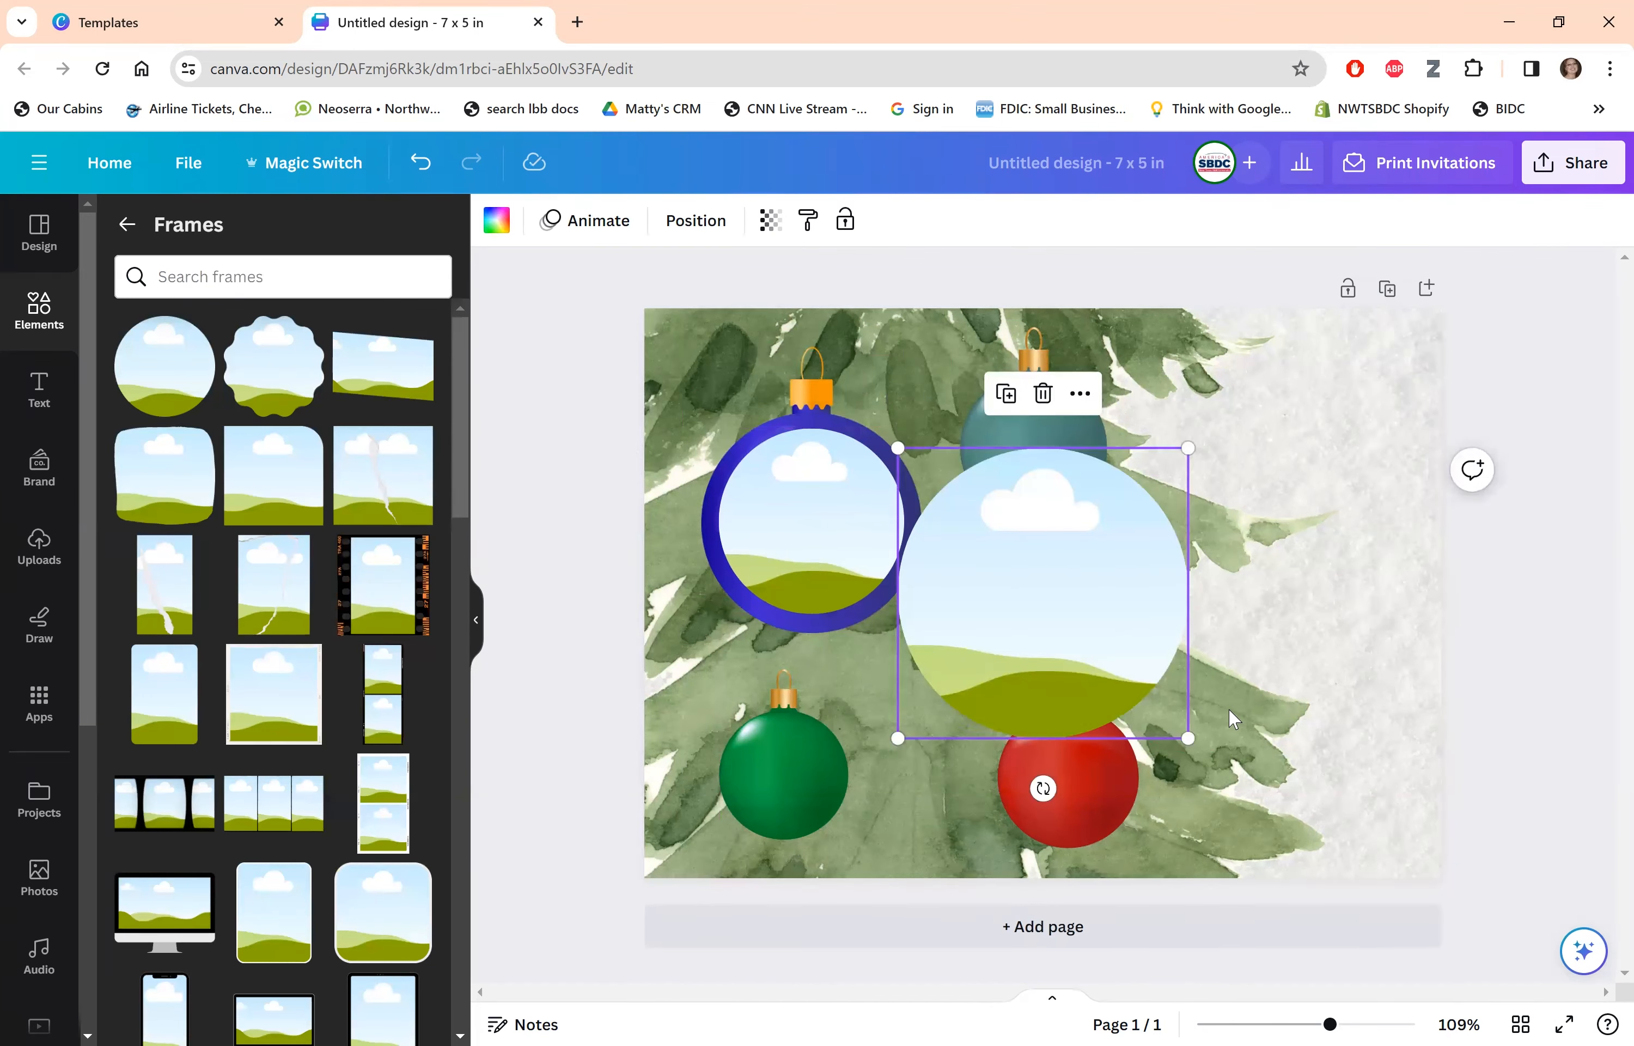
left_click_drag(1184, 740, 1017, 454)
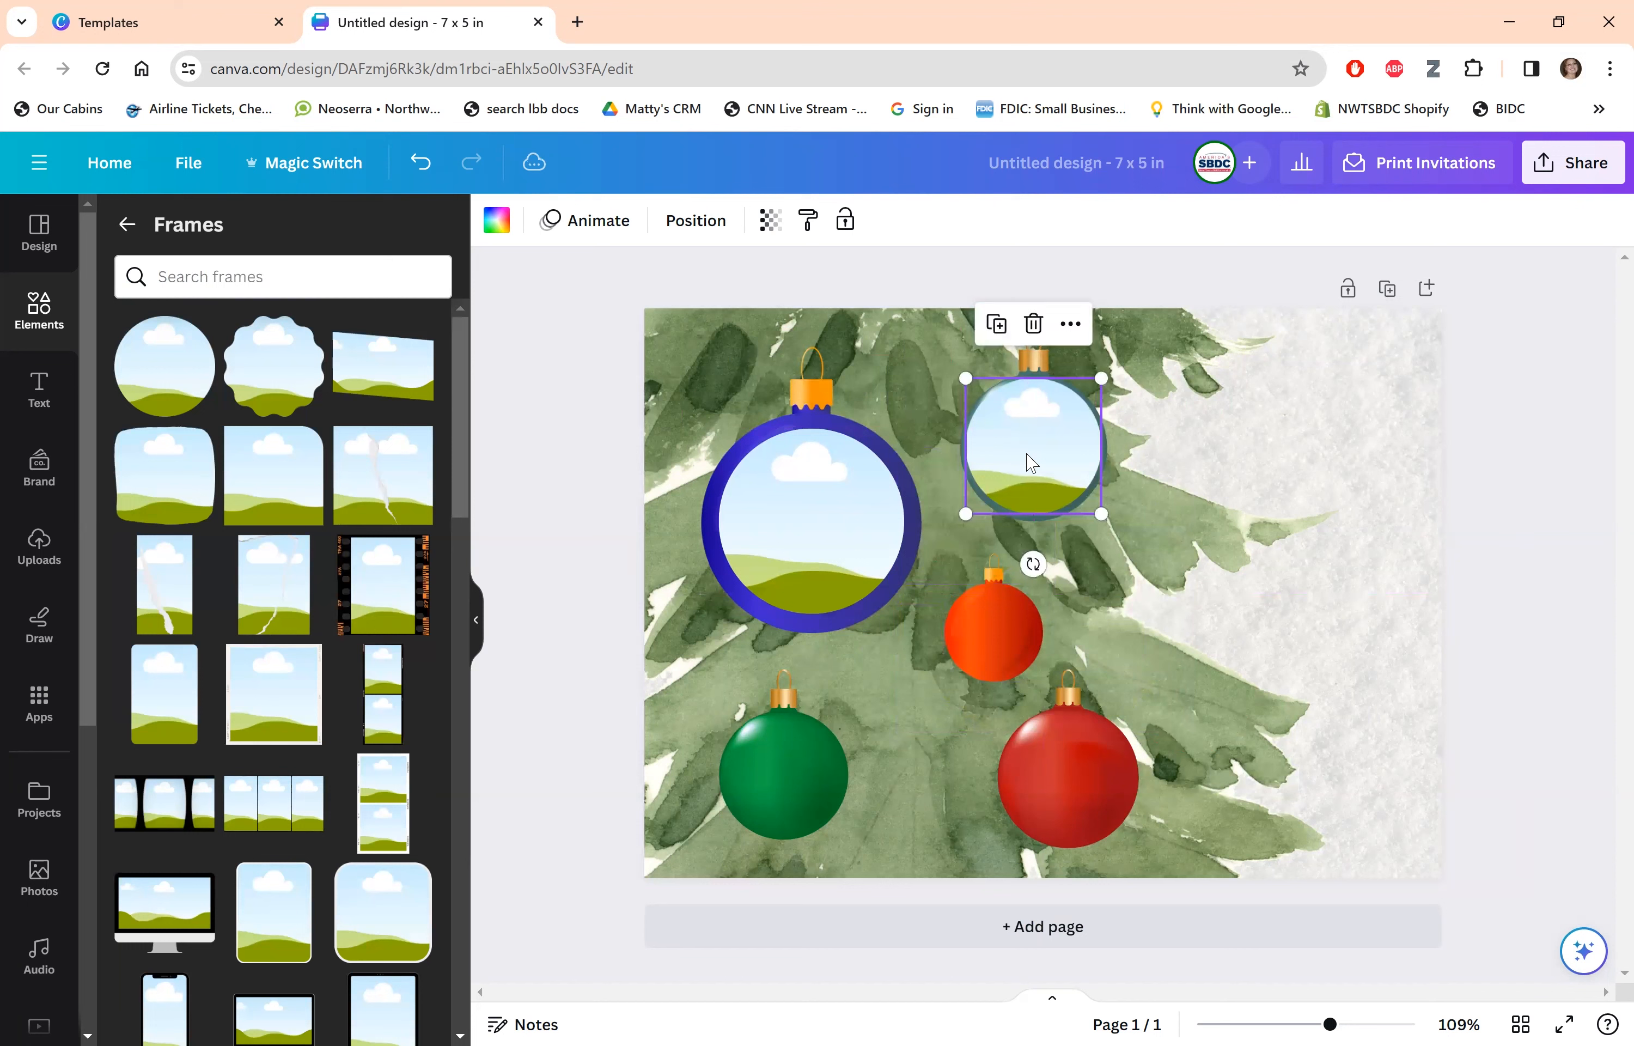
left_click_drag(1099, 515, 1045, 452)
left_click(180, 392)
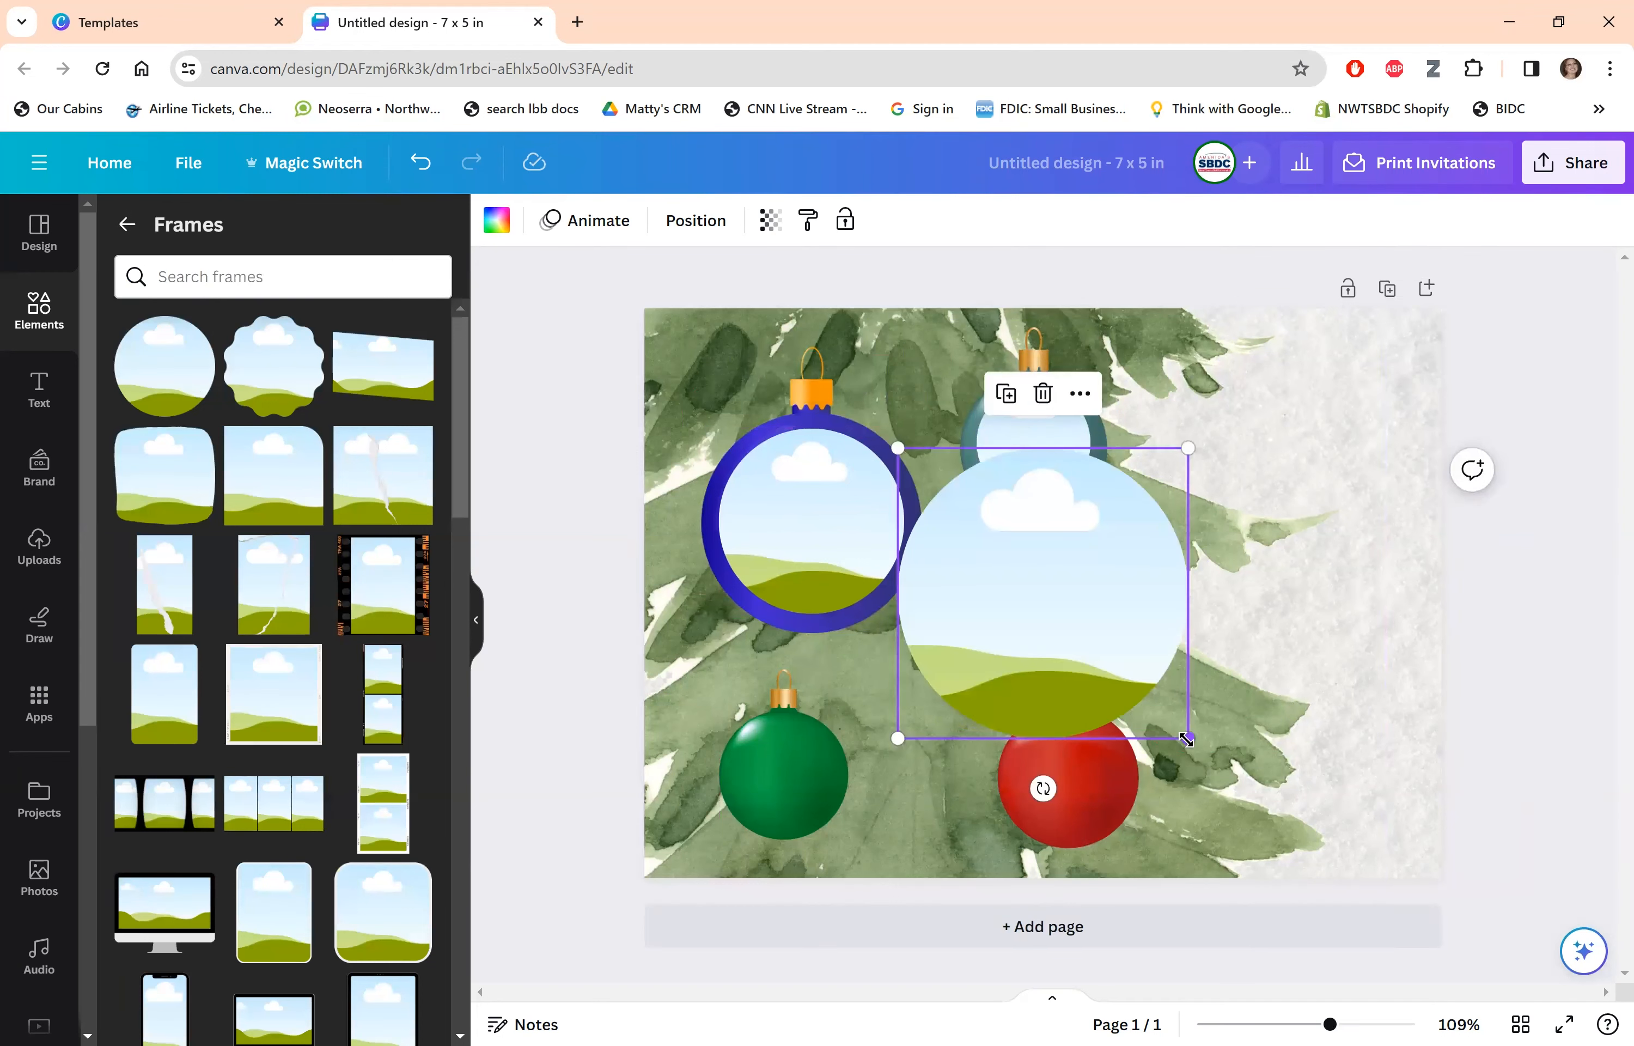
left_click_drag(1051, 617, 1014, 647)
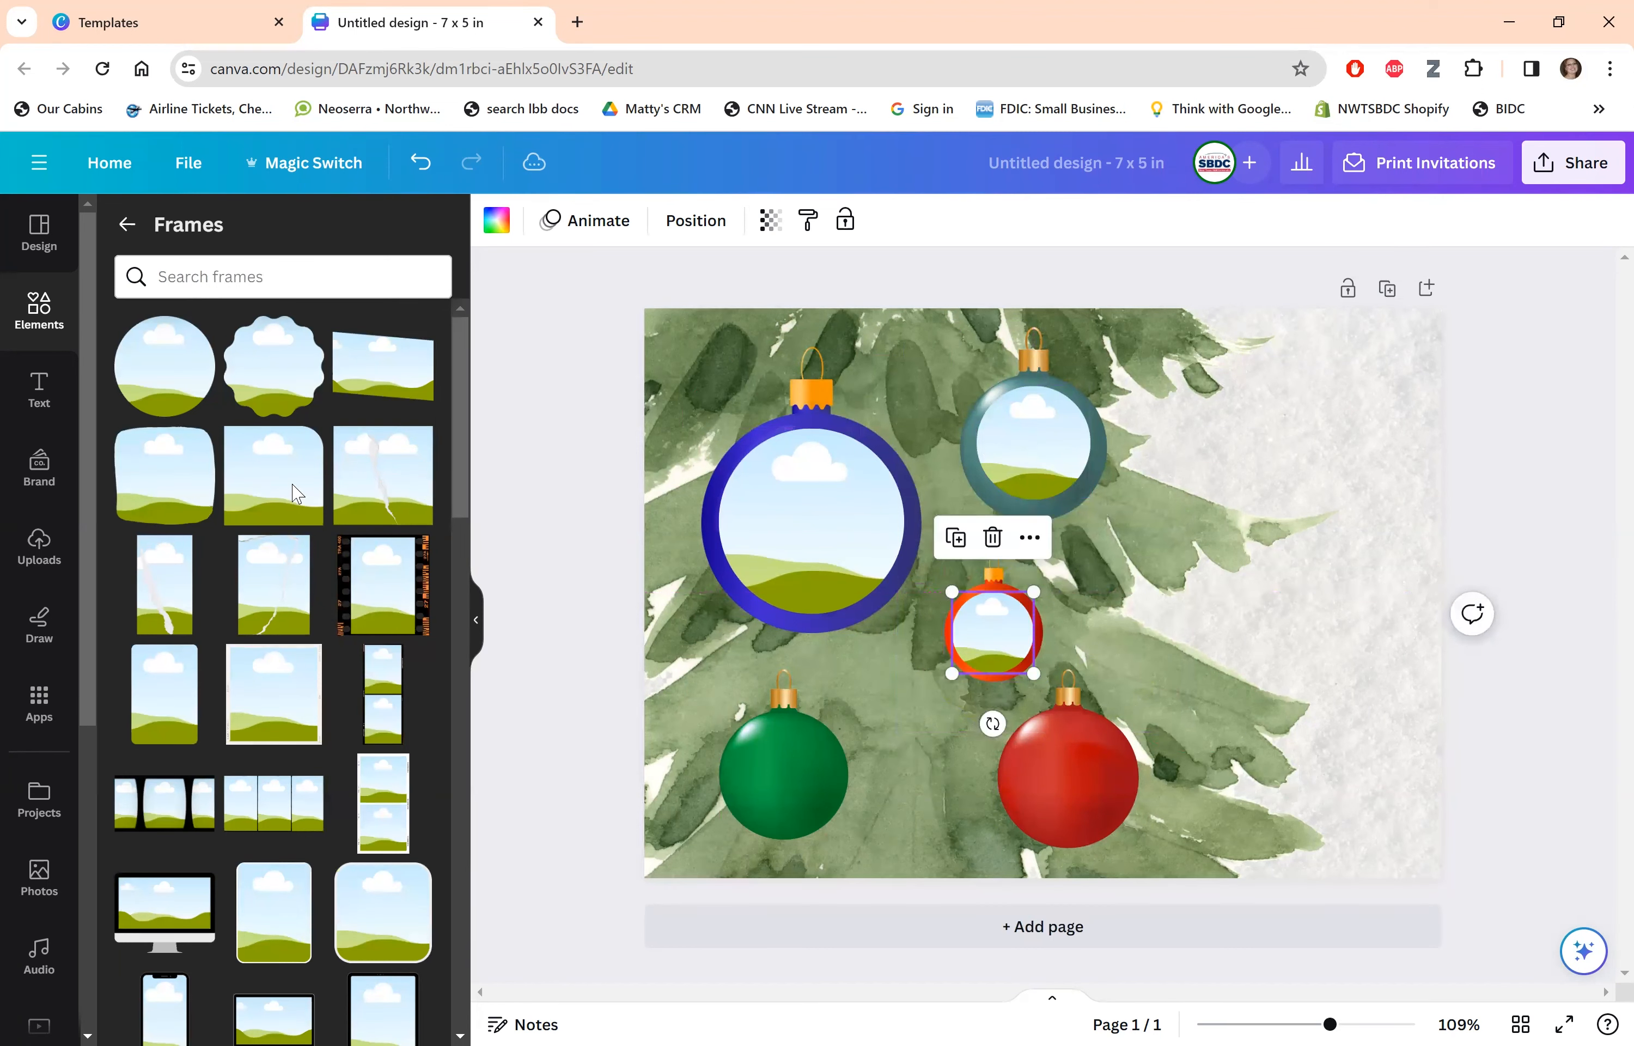
Add a circle frame, shrink it, and fit it onto the green ornament.
left_click(124, 373)
left_click_drag(1118, 575, 922, 715)
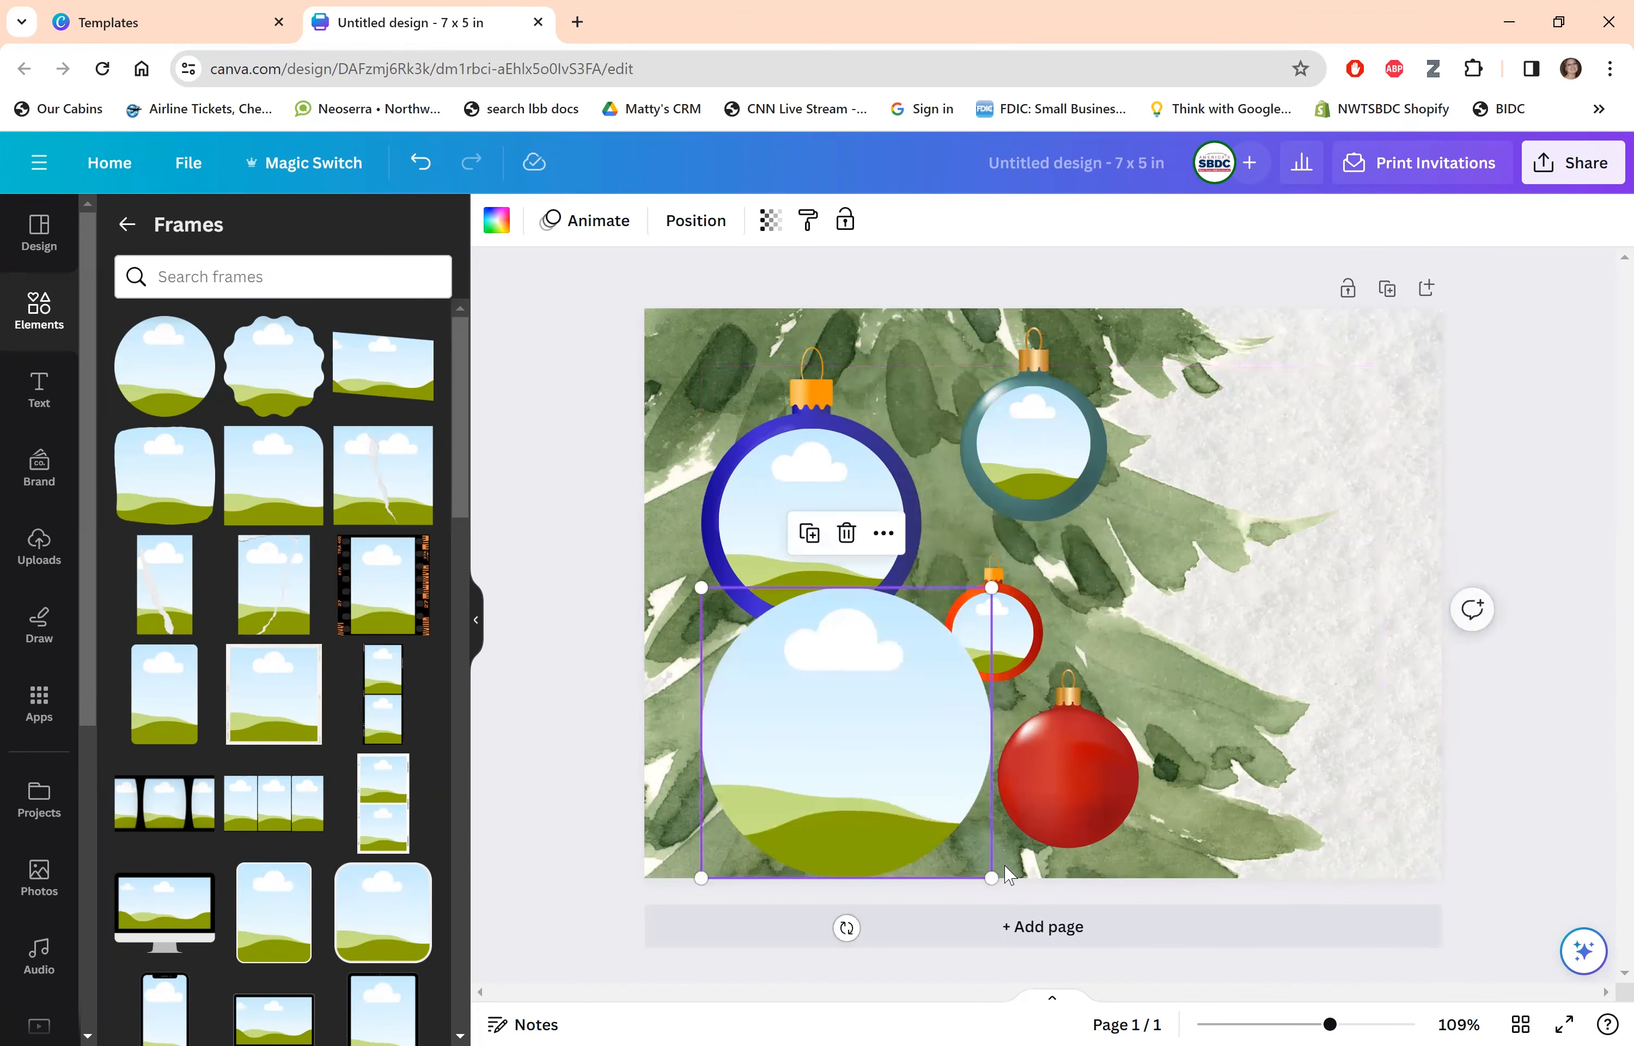
left_click_drag(916, 814, 811, 698)
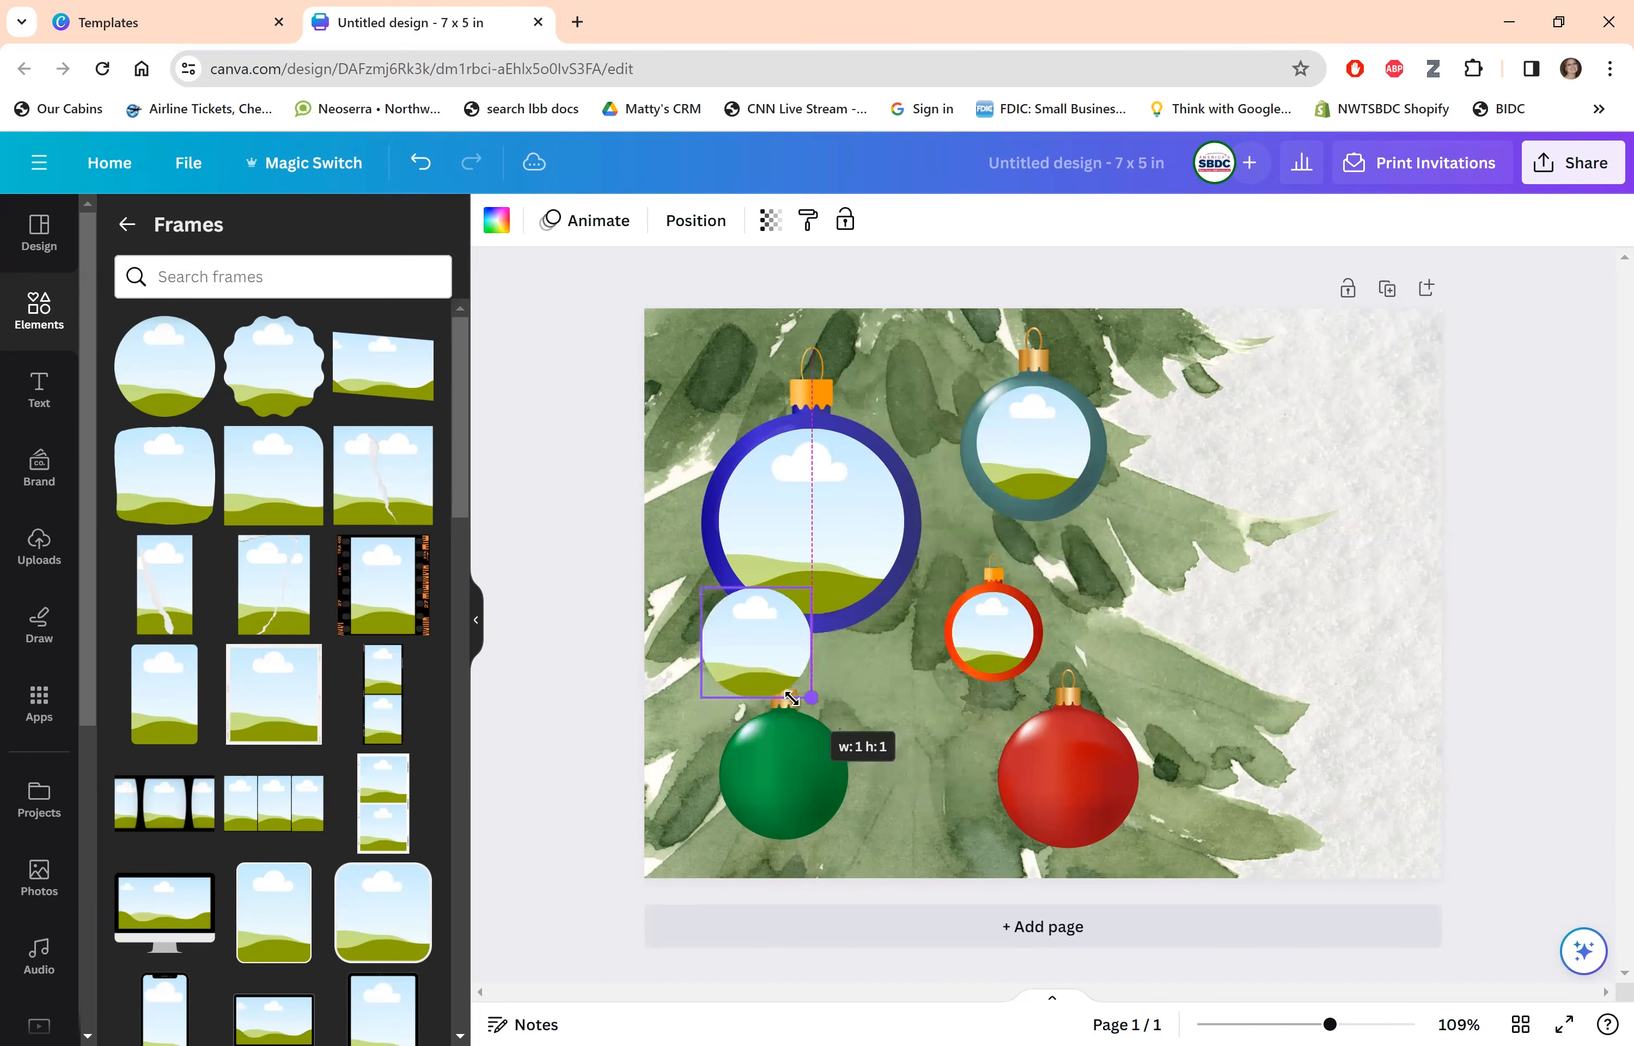
left_click_drag(748, 638, 769, 768)
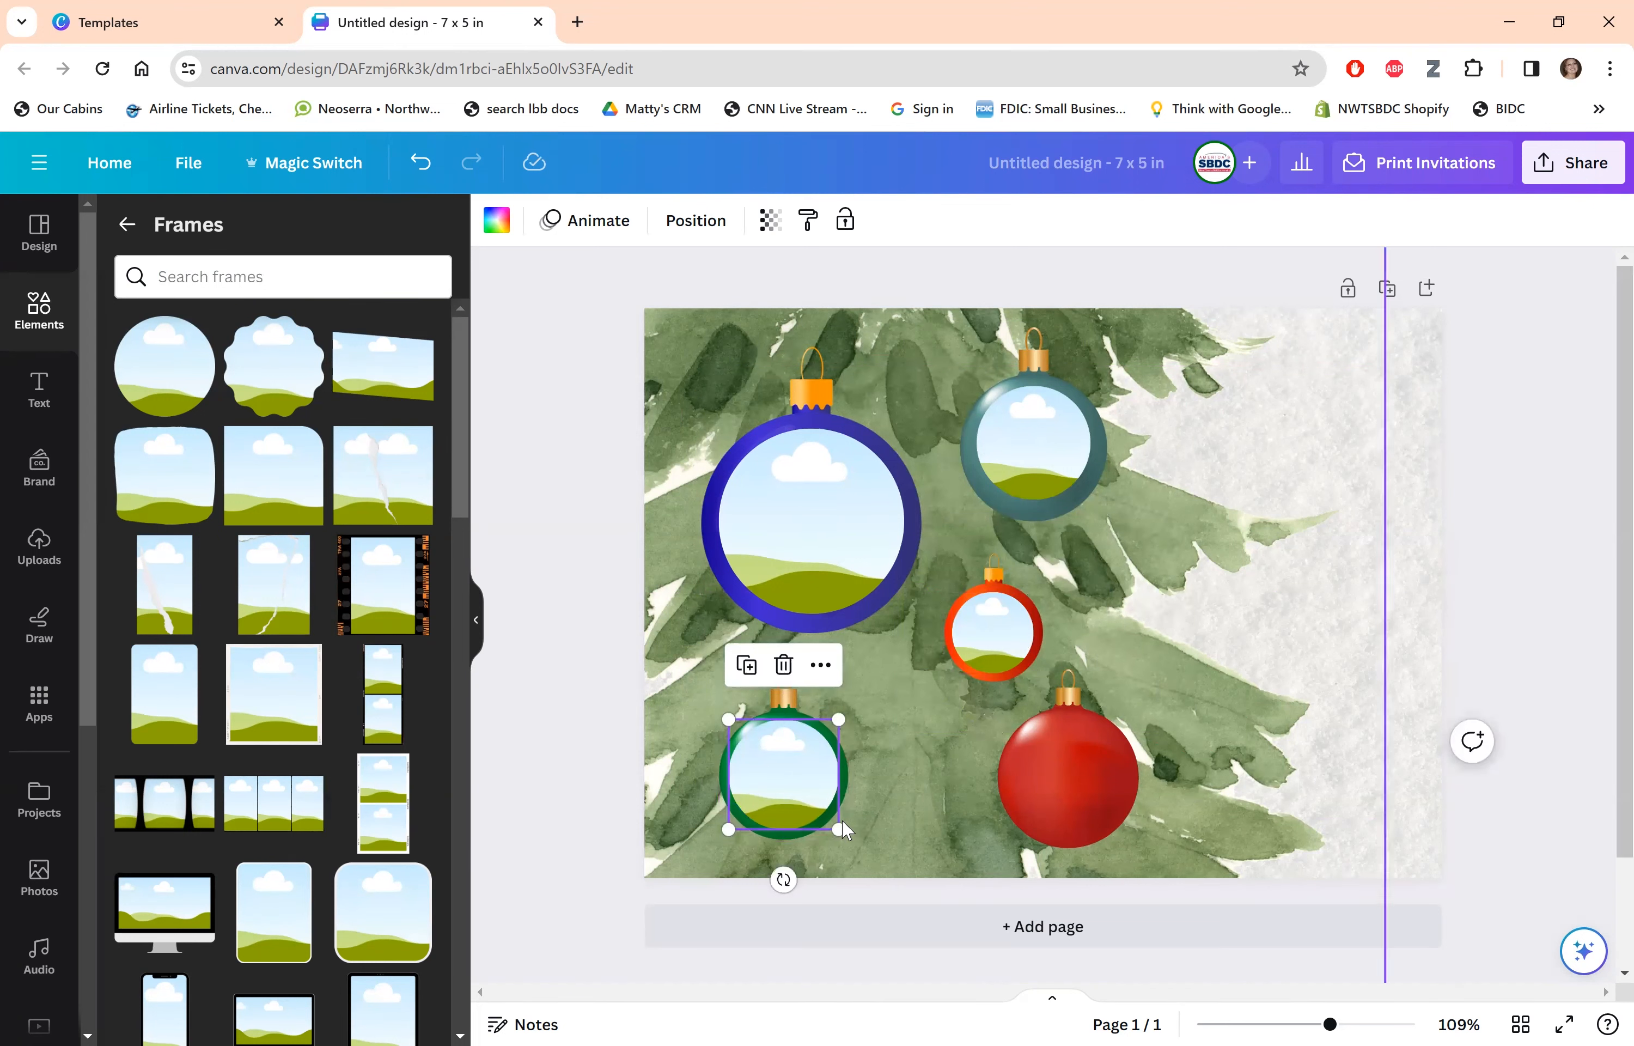
left_click_drag(838, 826, 791, 777)
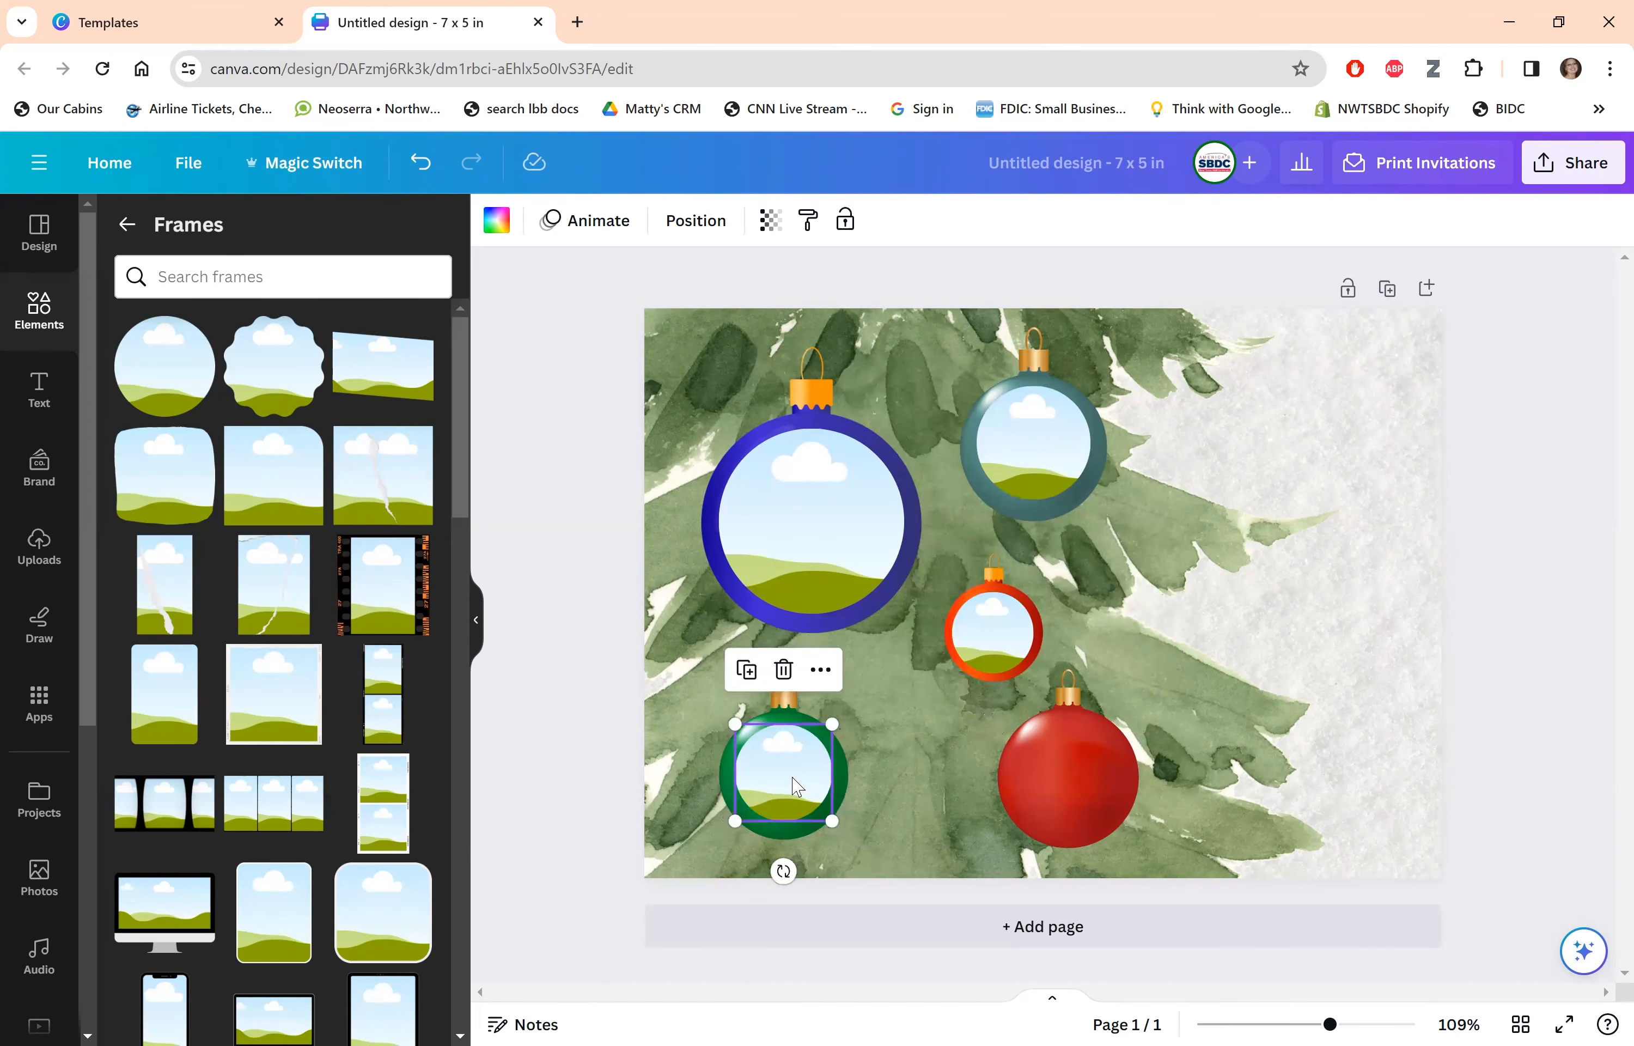
Add another circle frame shrunk to fit the red ornament.
left_click(168, 375)
left_click_drag(893, 448, 1039, 770)
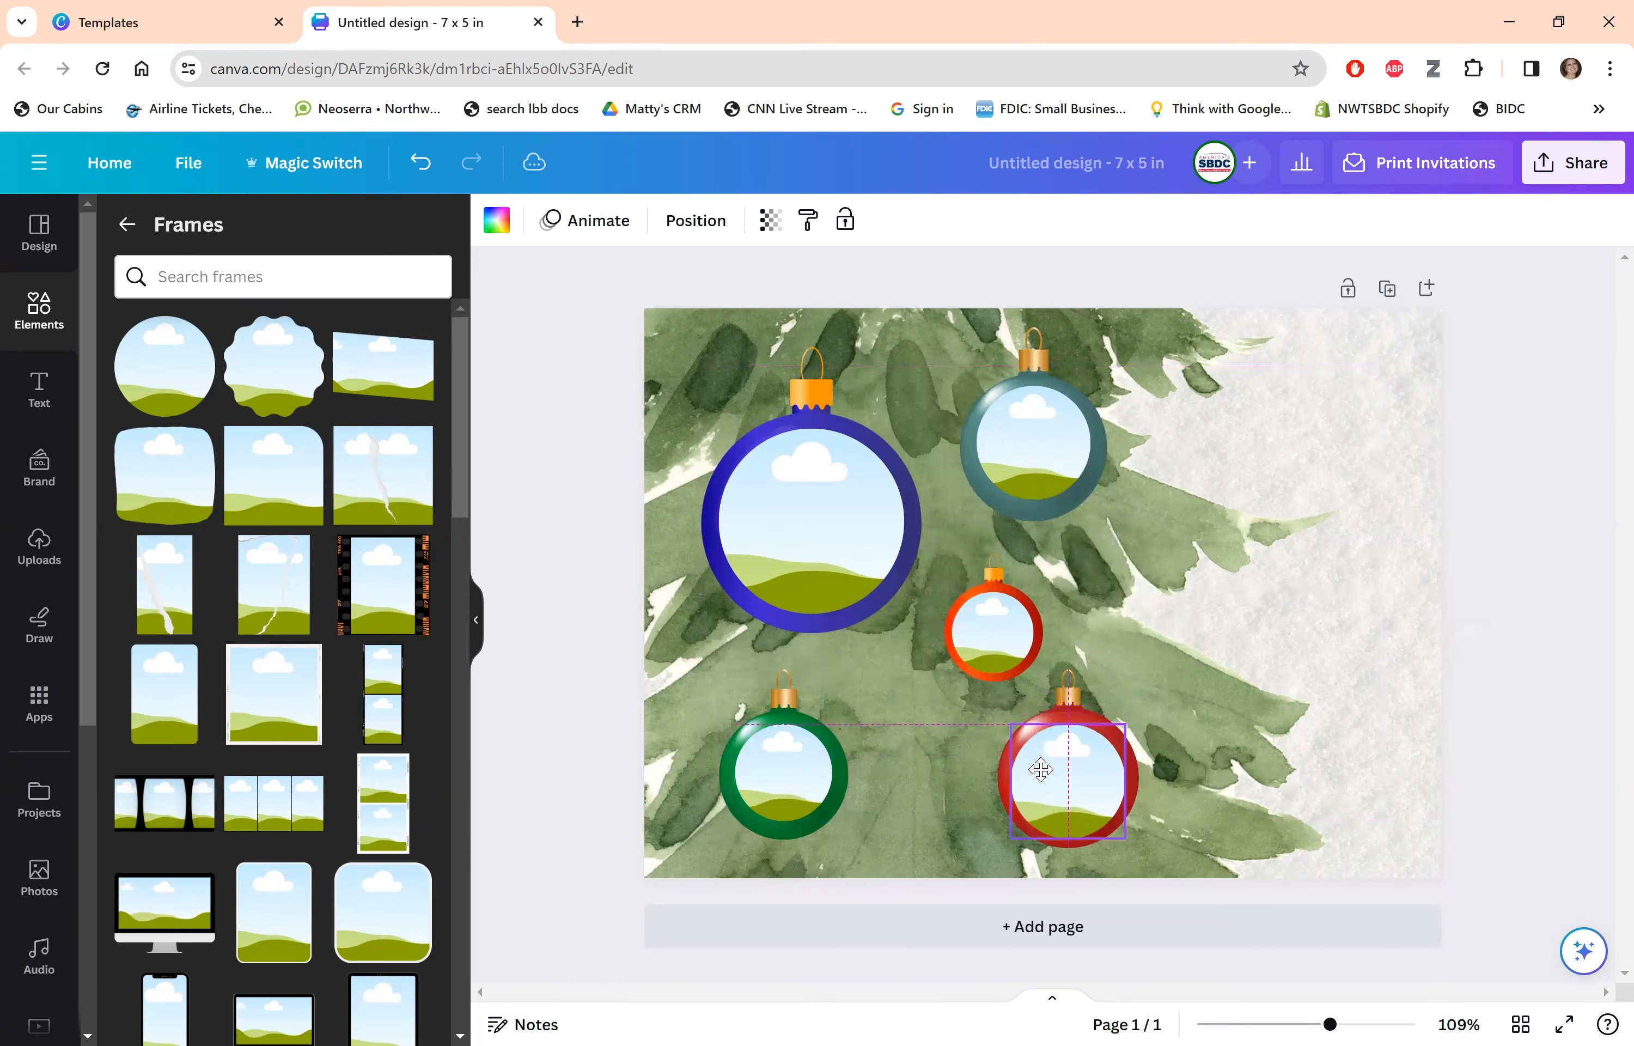
left_click(1523, 564)
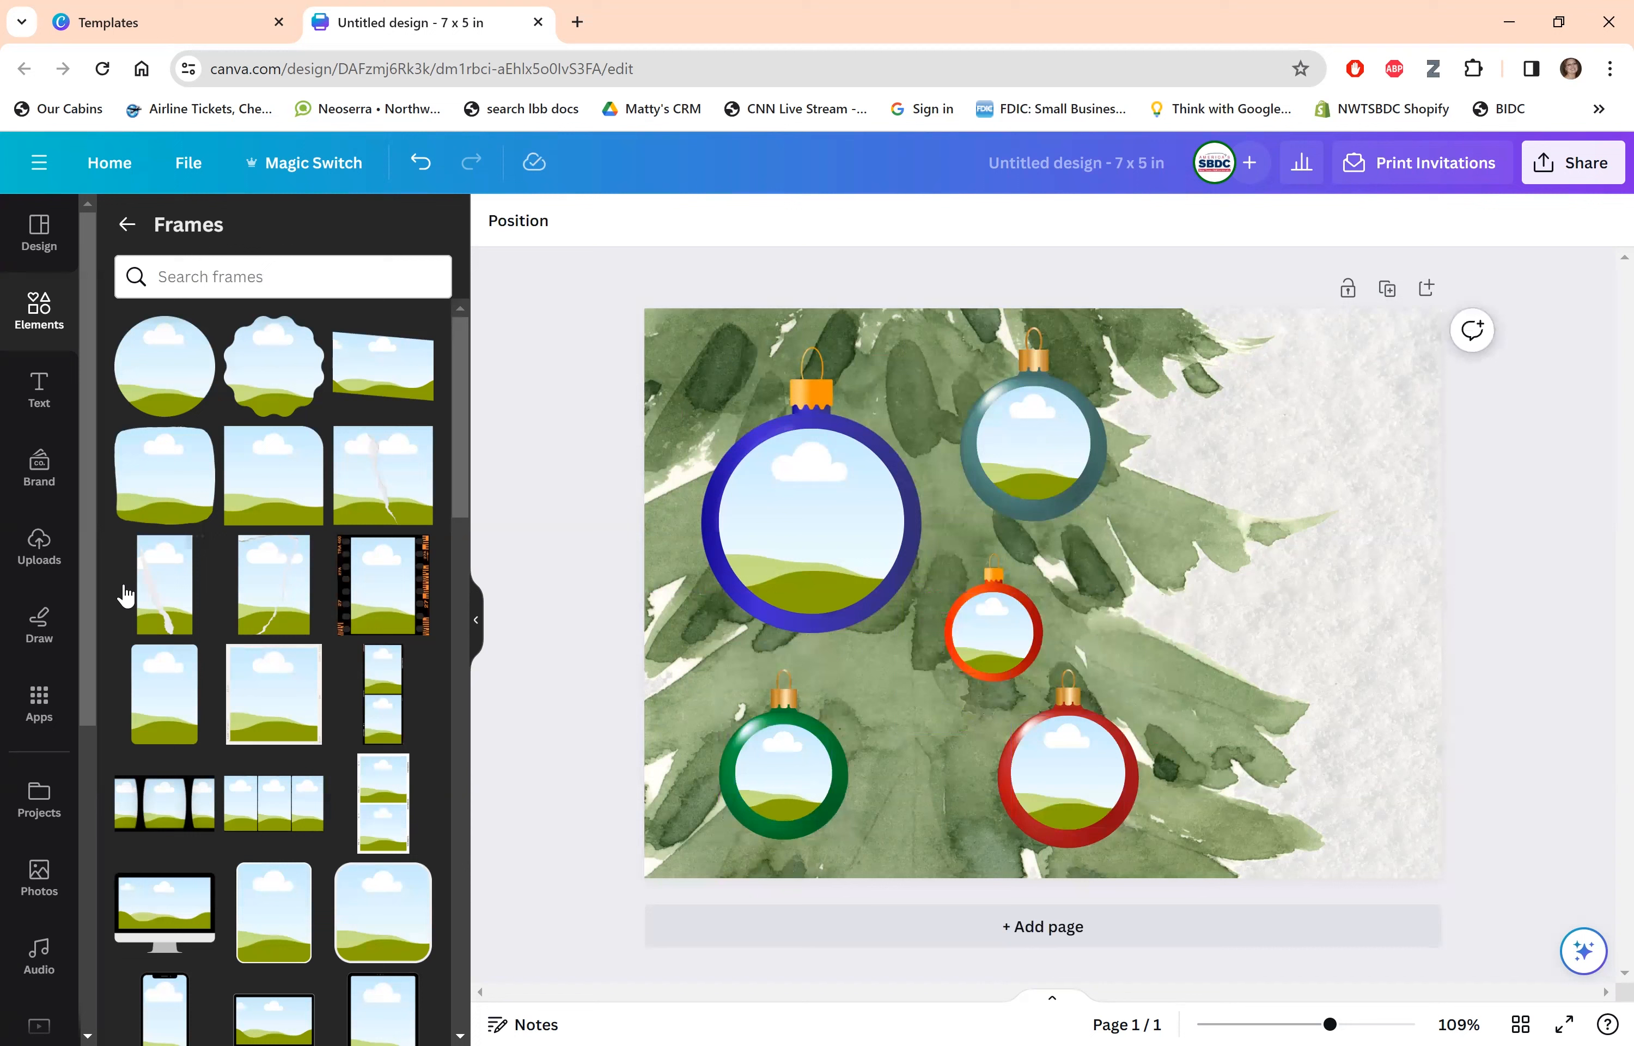
From Uploads, drop the three-women photo into the blue frame and pink-shirts photo into the green.
left_click(40, 564)
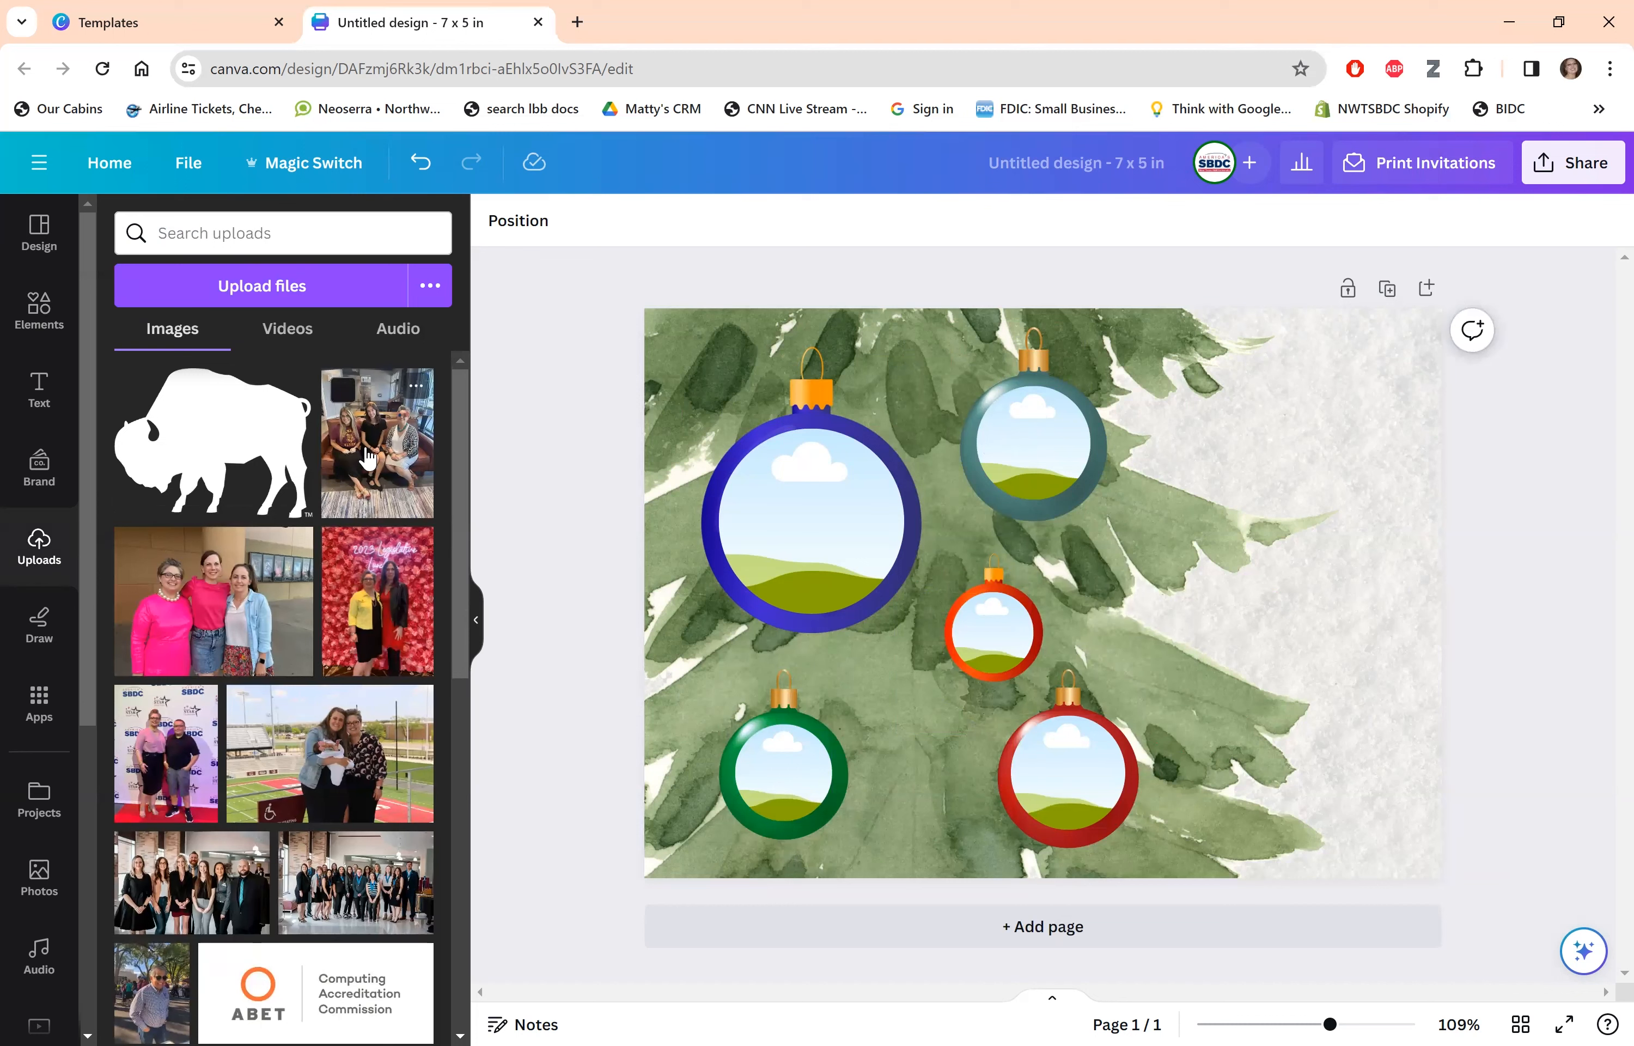
left_click(367, 455)
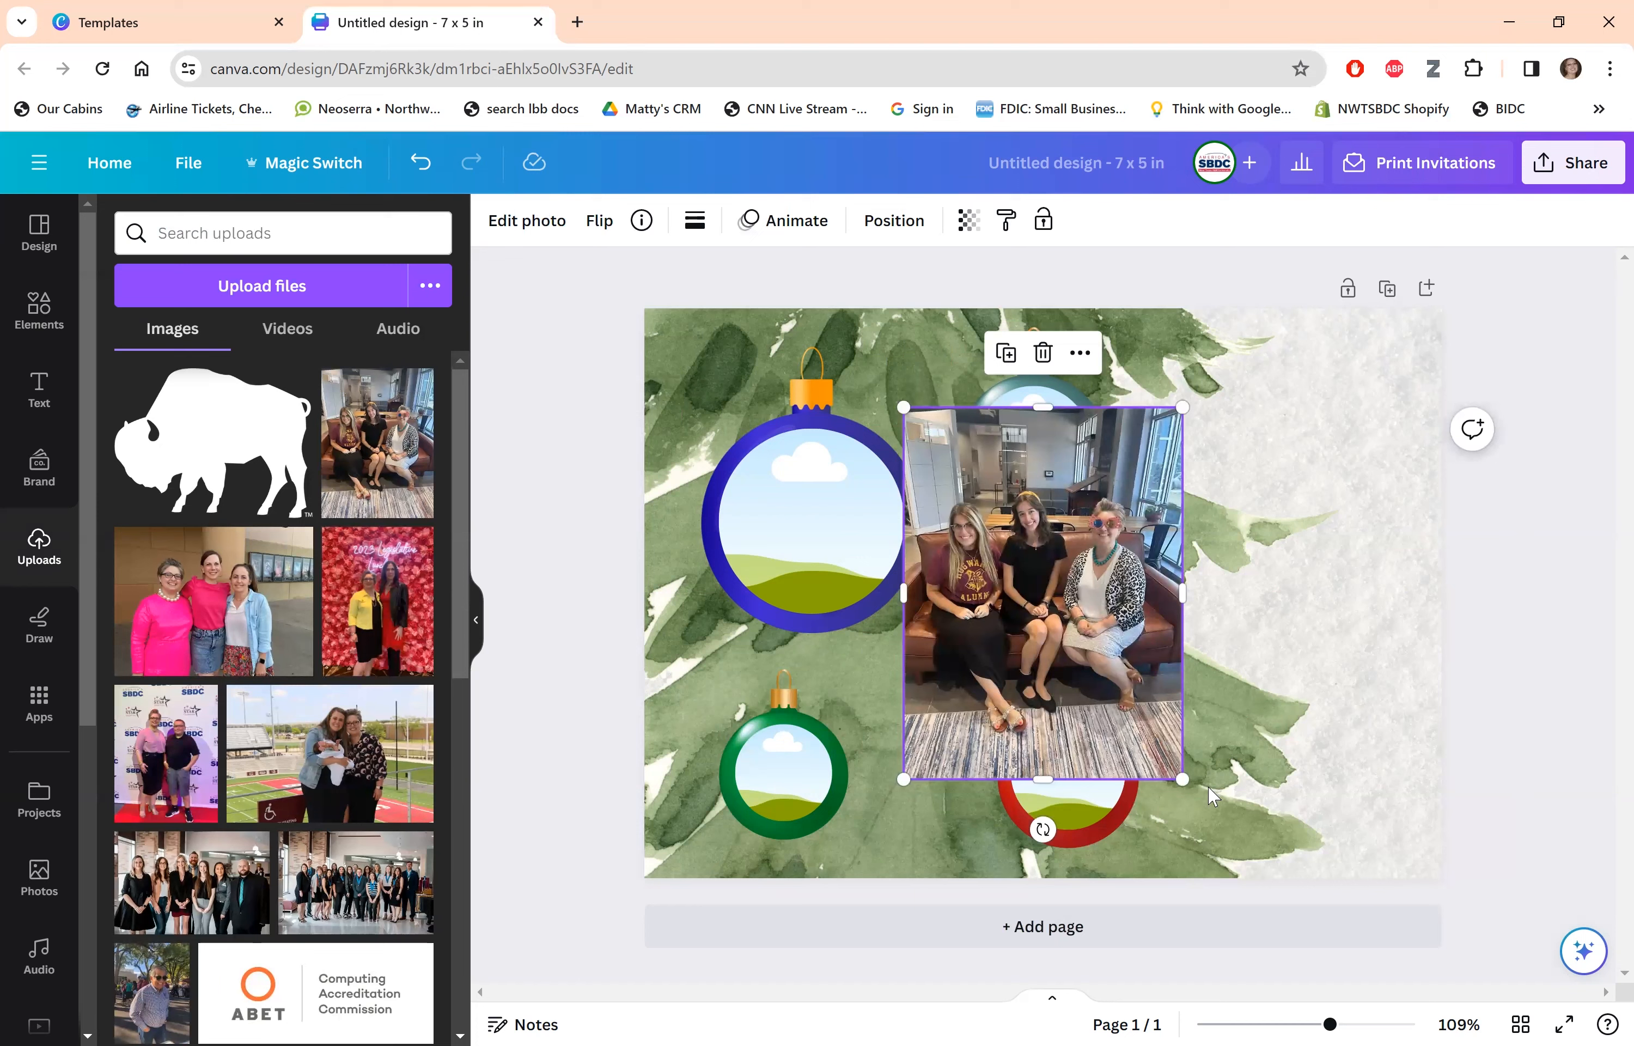
left_click_drag(1183, 779, 1504, 1020)
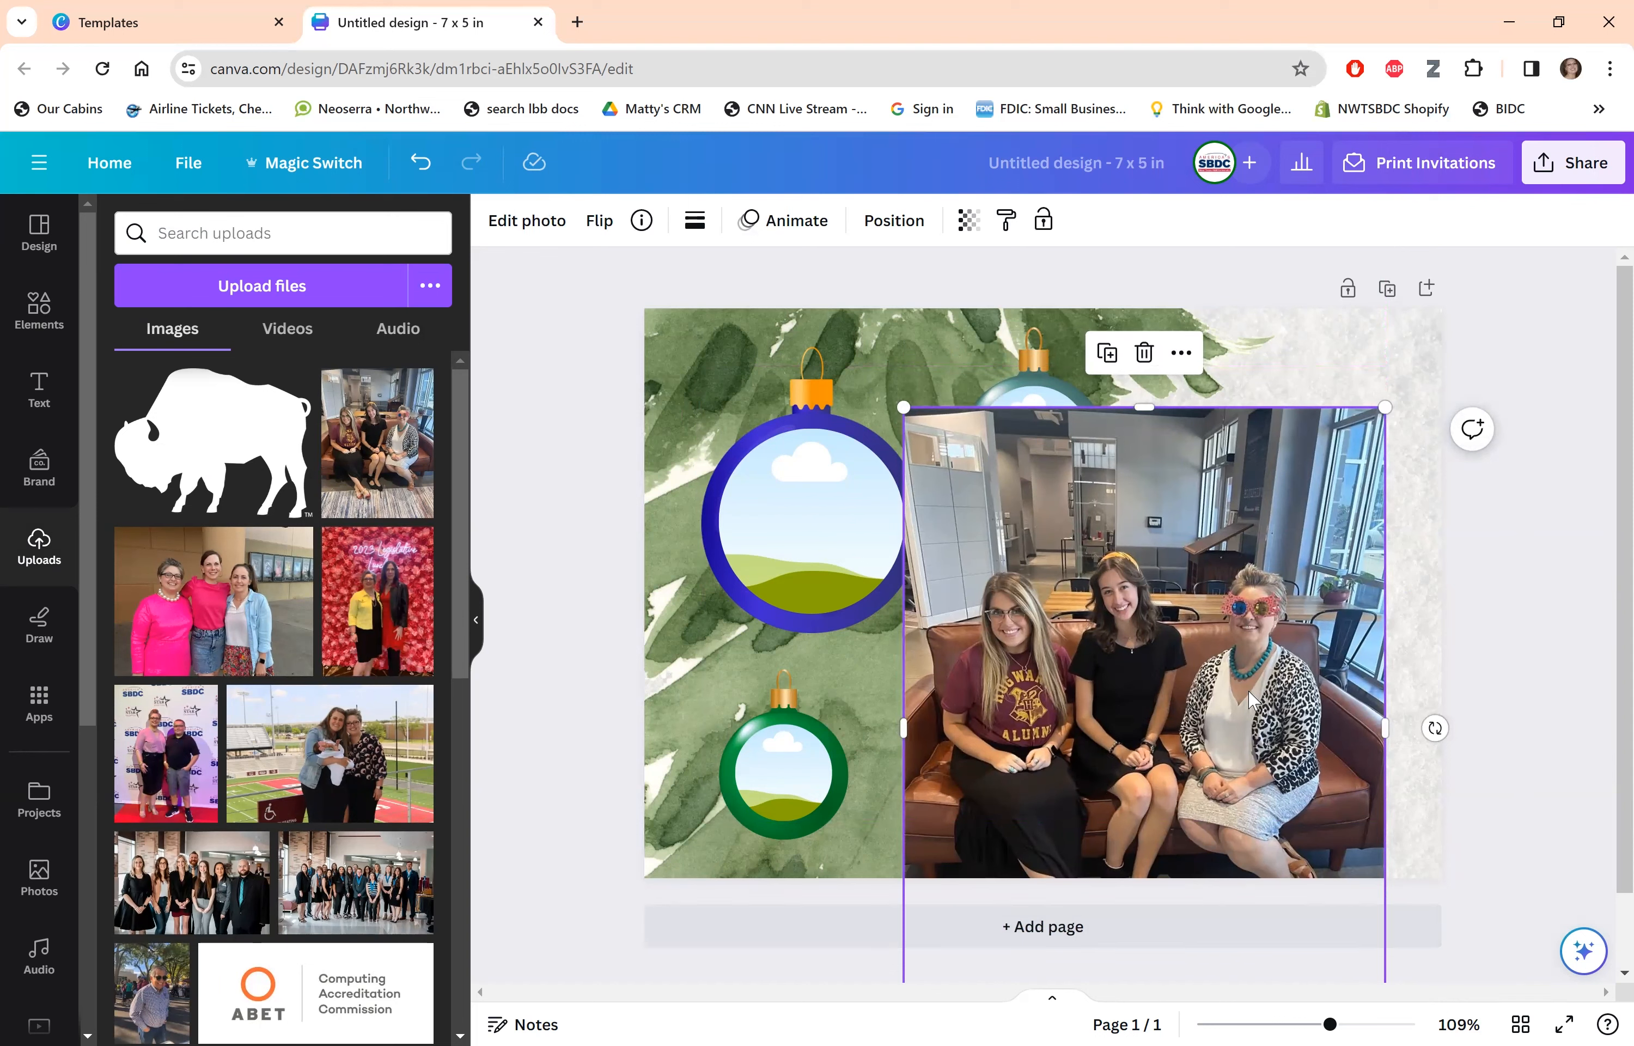
left_click_drag(1153, 674, 862, 532)
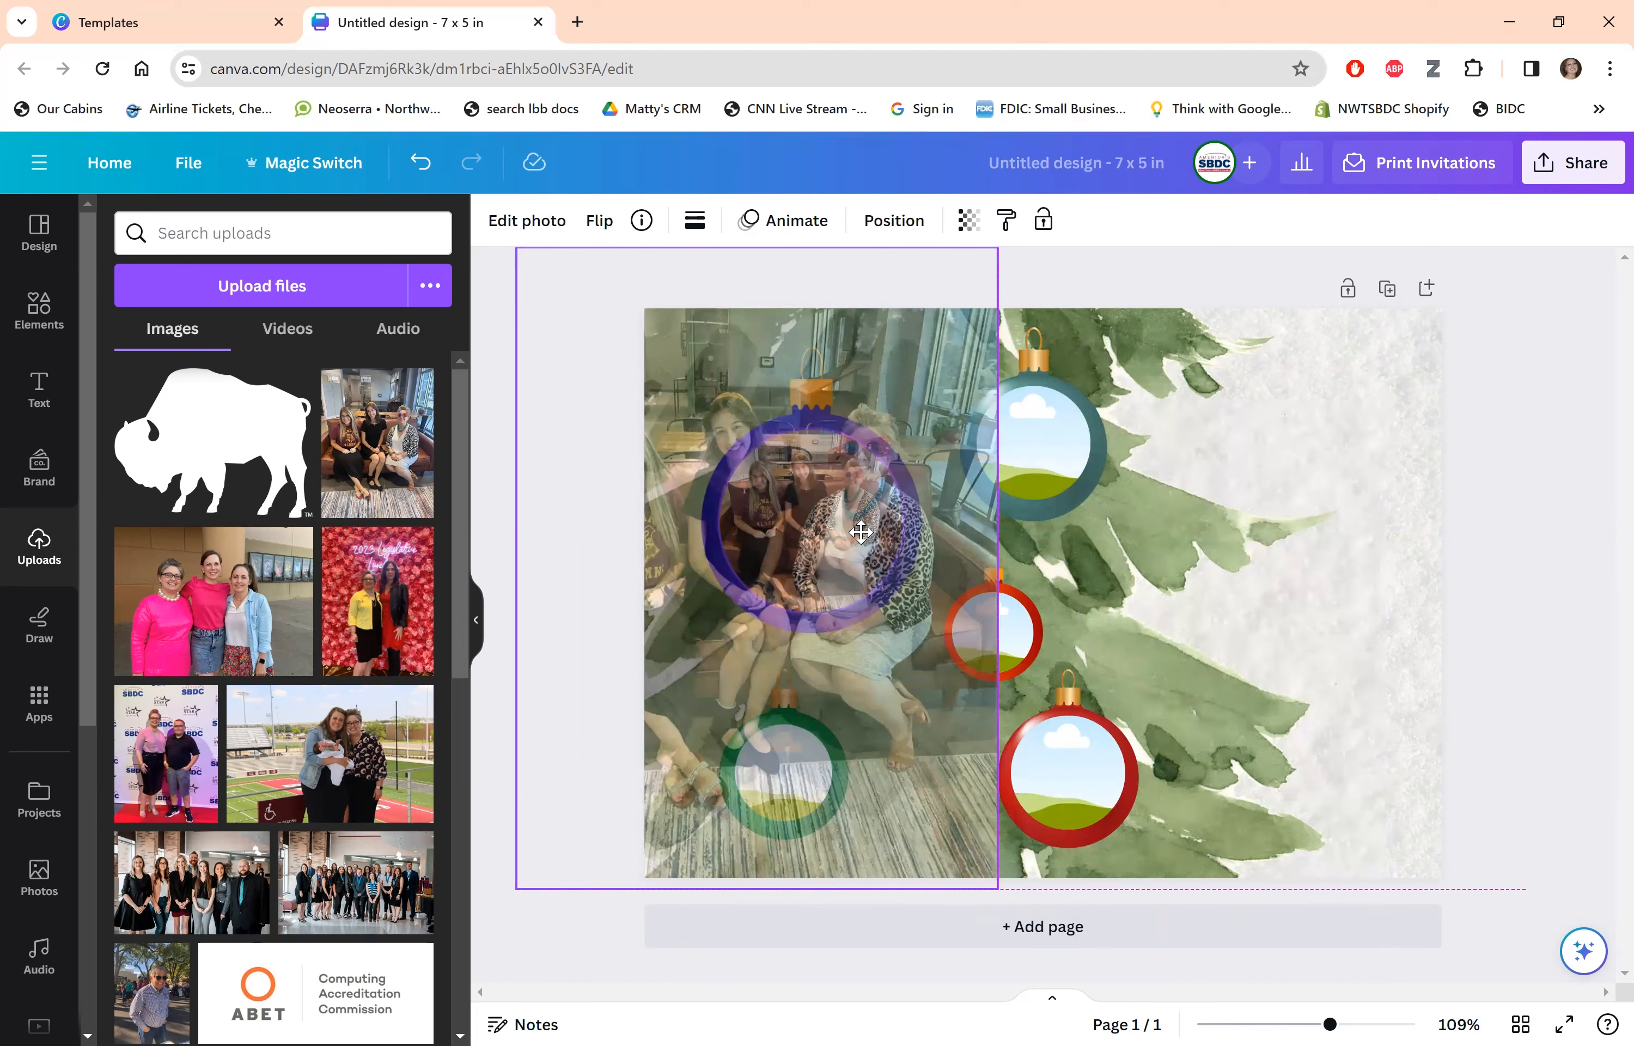
left_click_drag(861, 532, 863, 536)
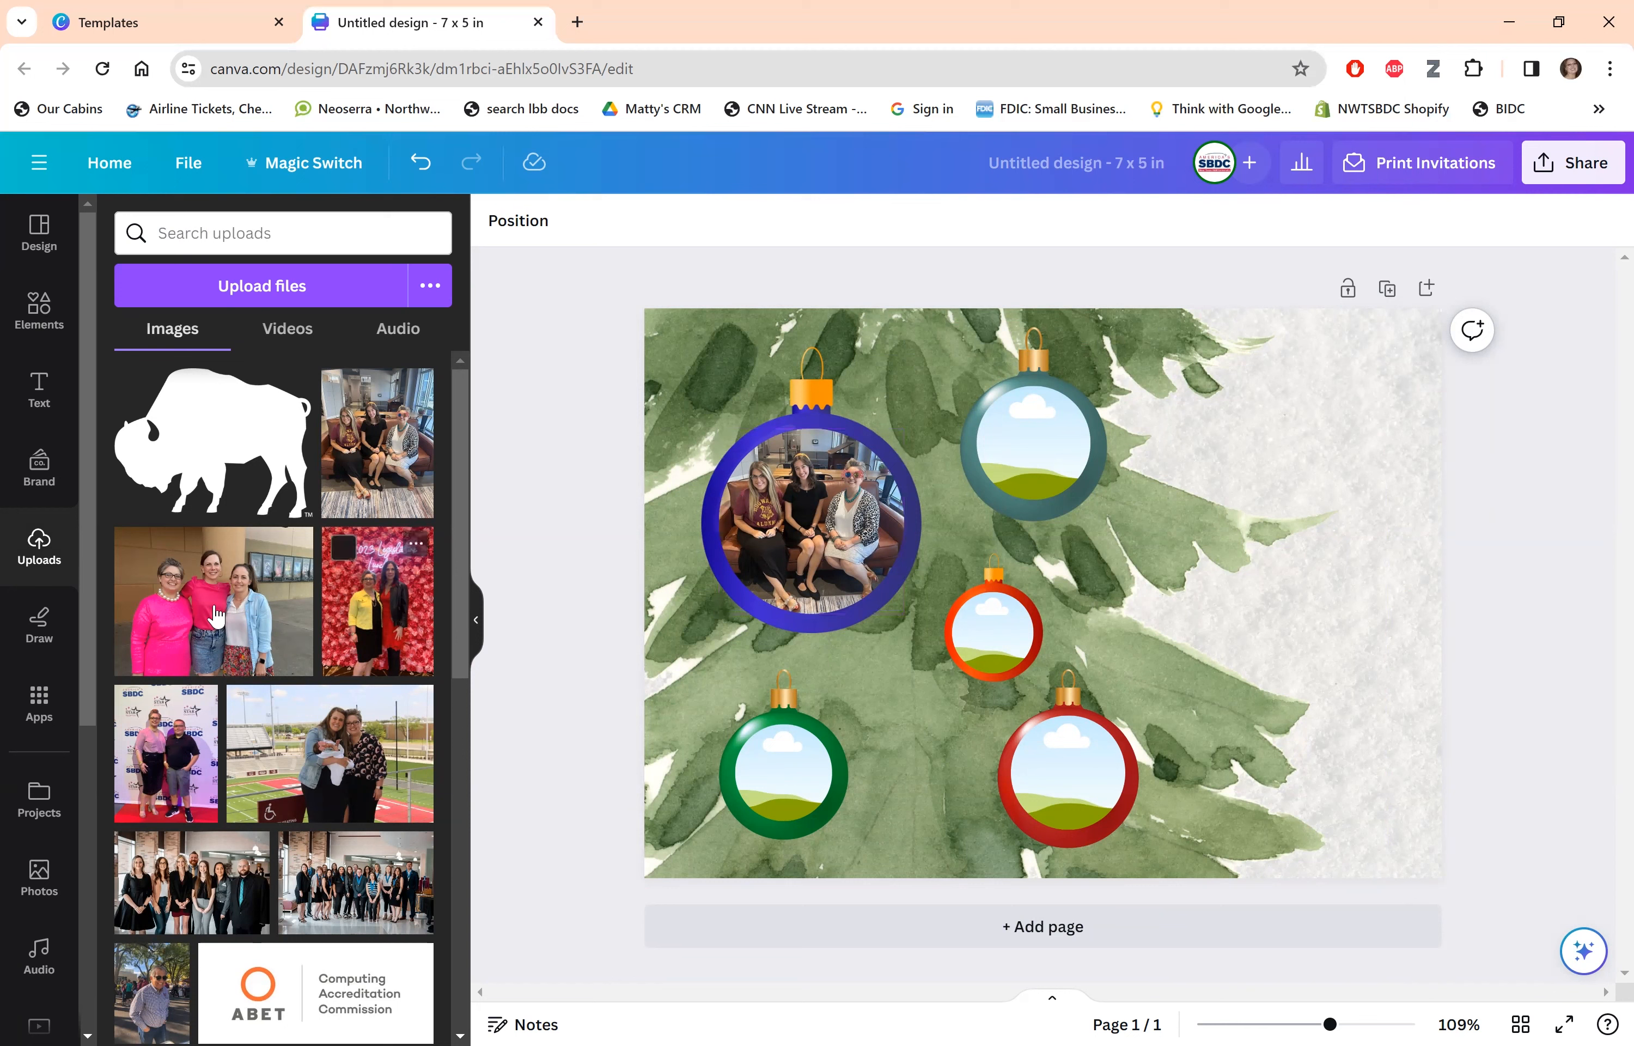
left_click_drag(214, 606, 767, 760)
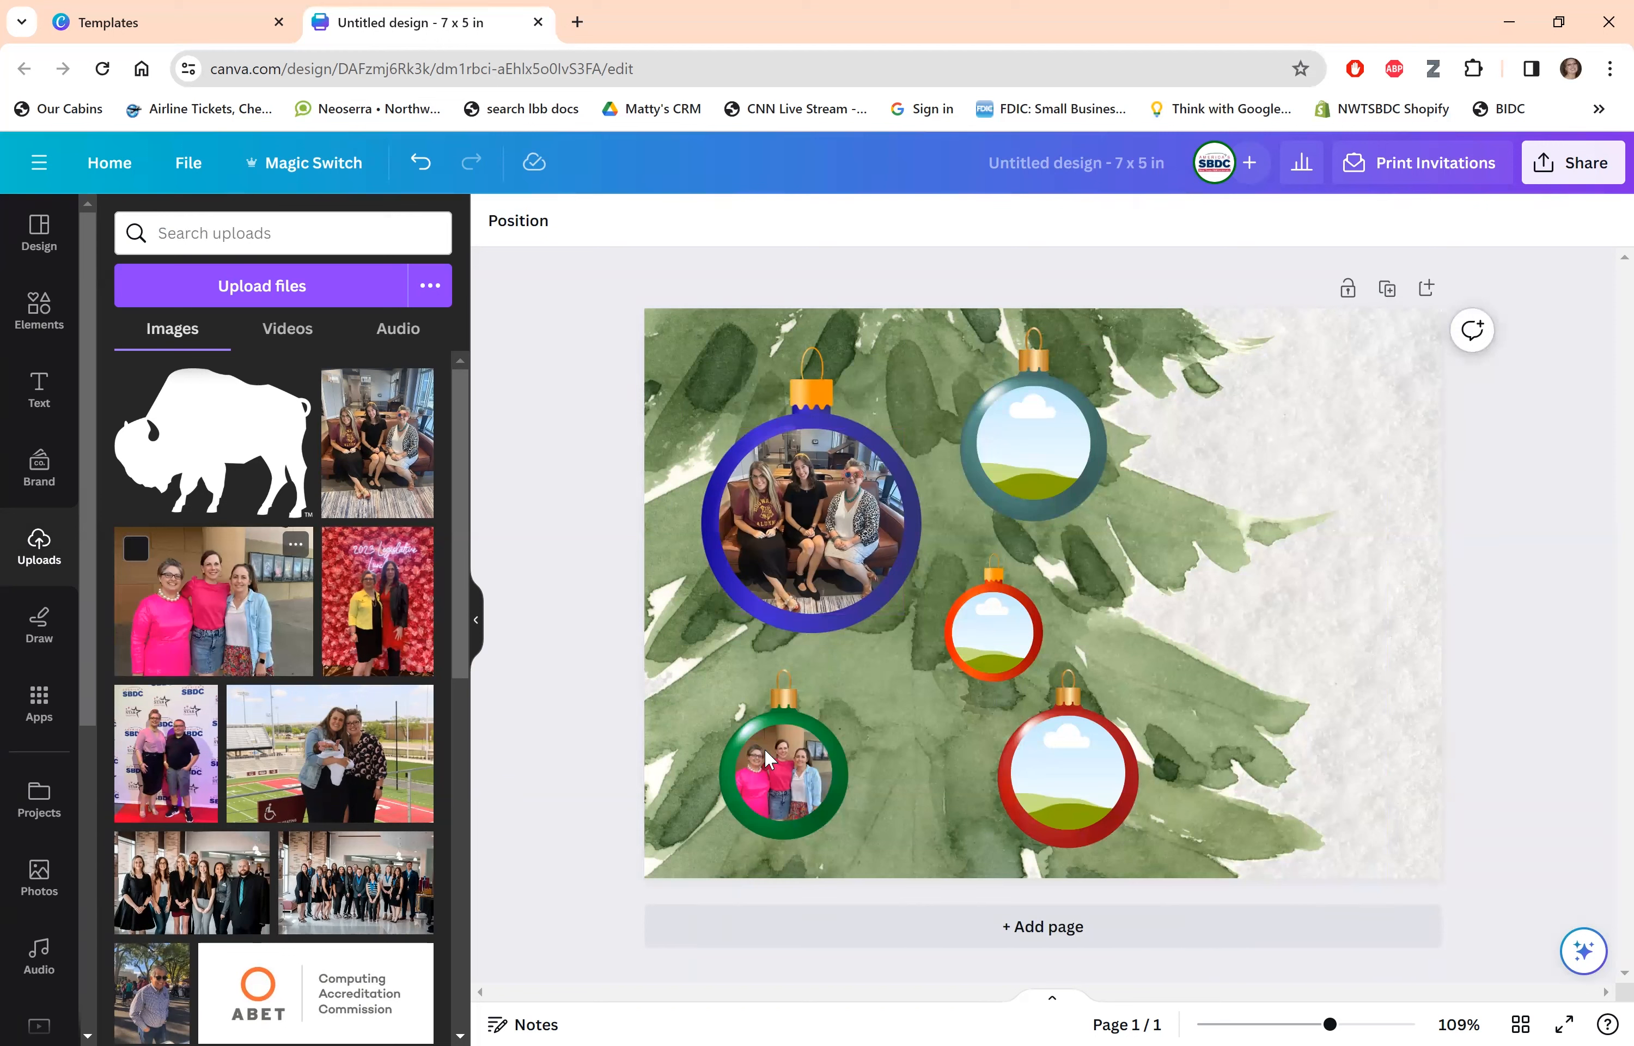
left_click(765, 749)
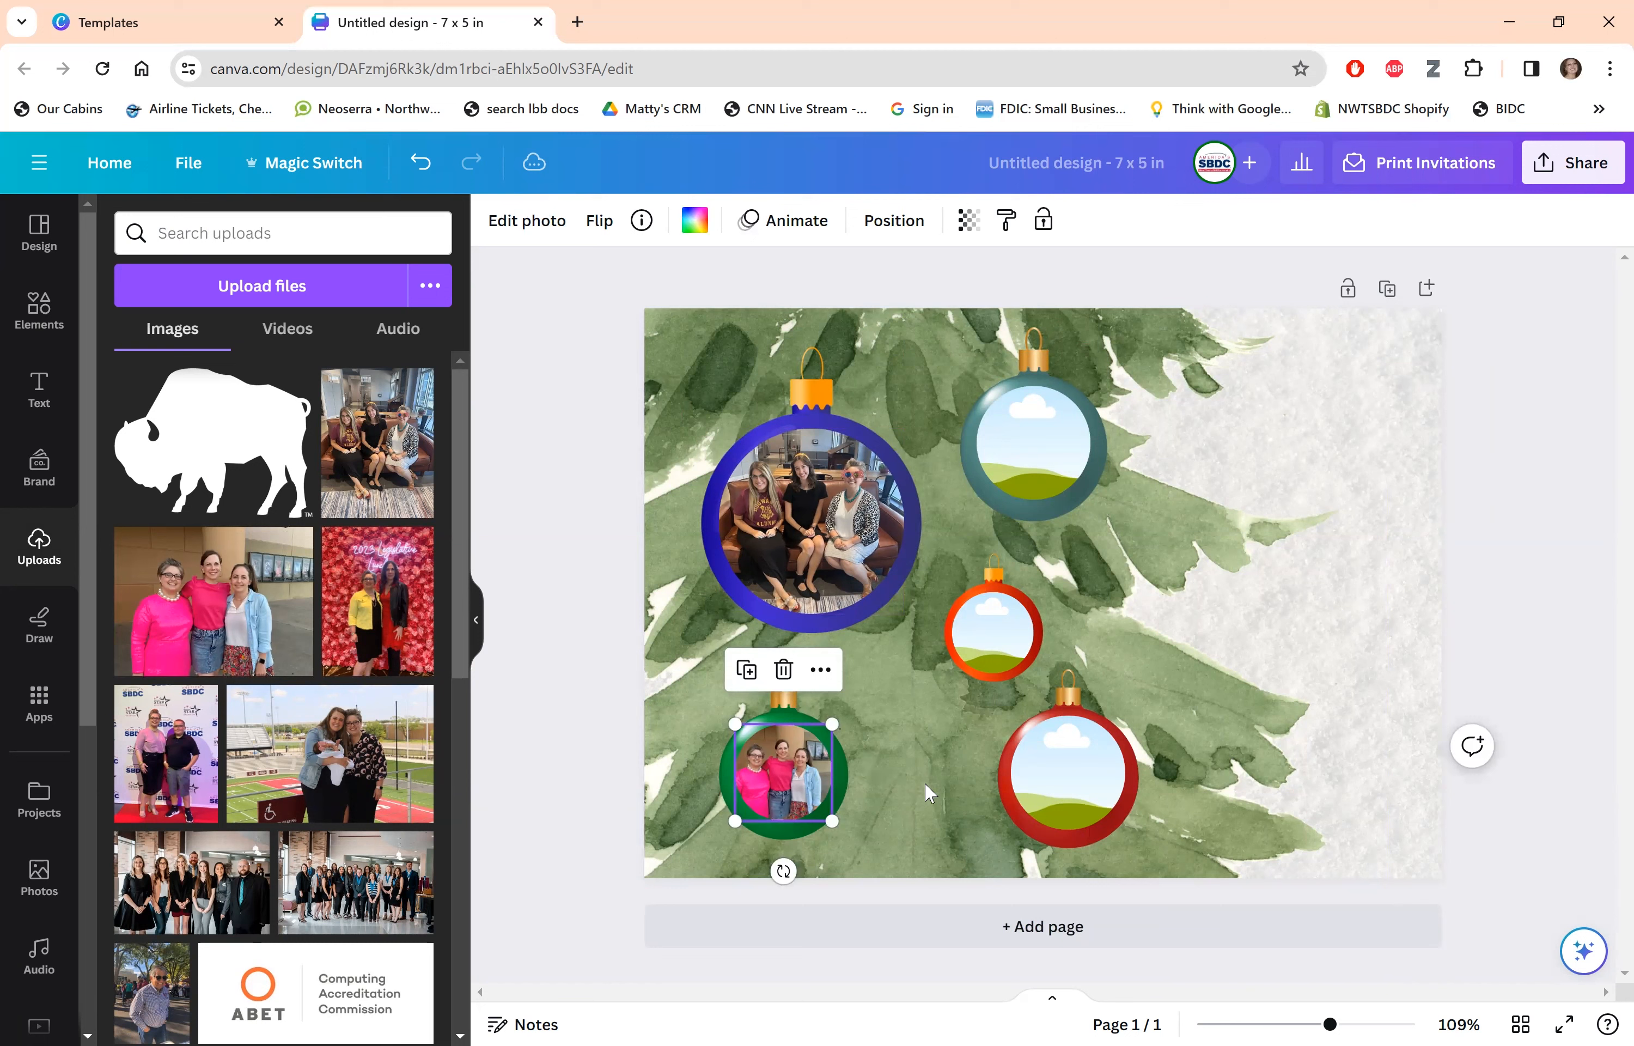
Enlarge and recentre the photo inside the green ornament so the people sit centred.
left_click(1582, 587)
left_click(783, 744)
double_click(784, 745)
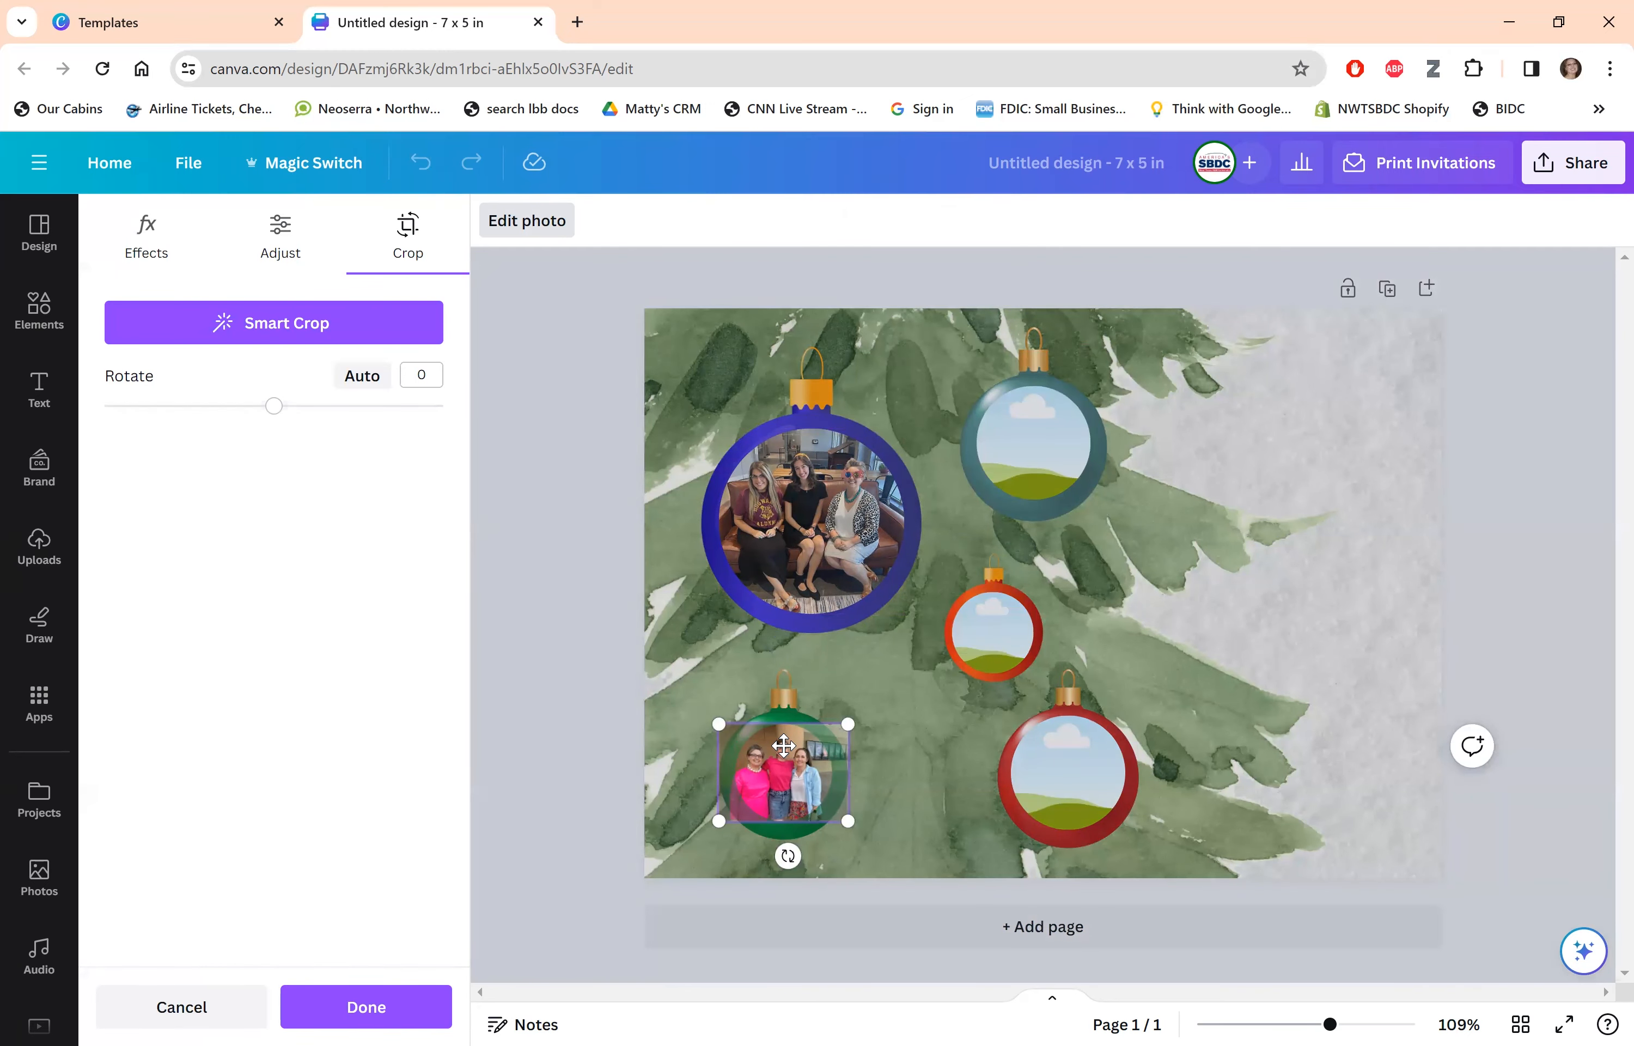
left_click_drag(848, 724, 864, 718)
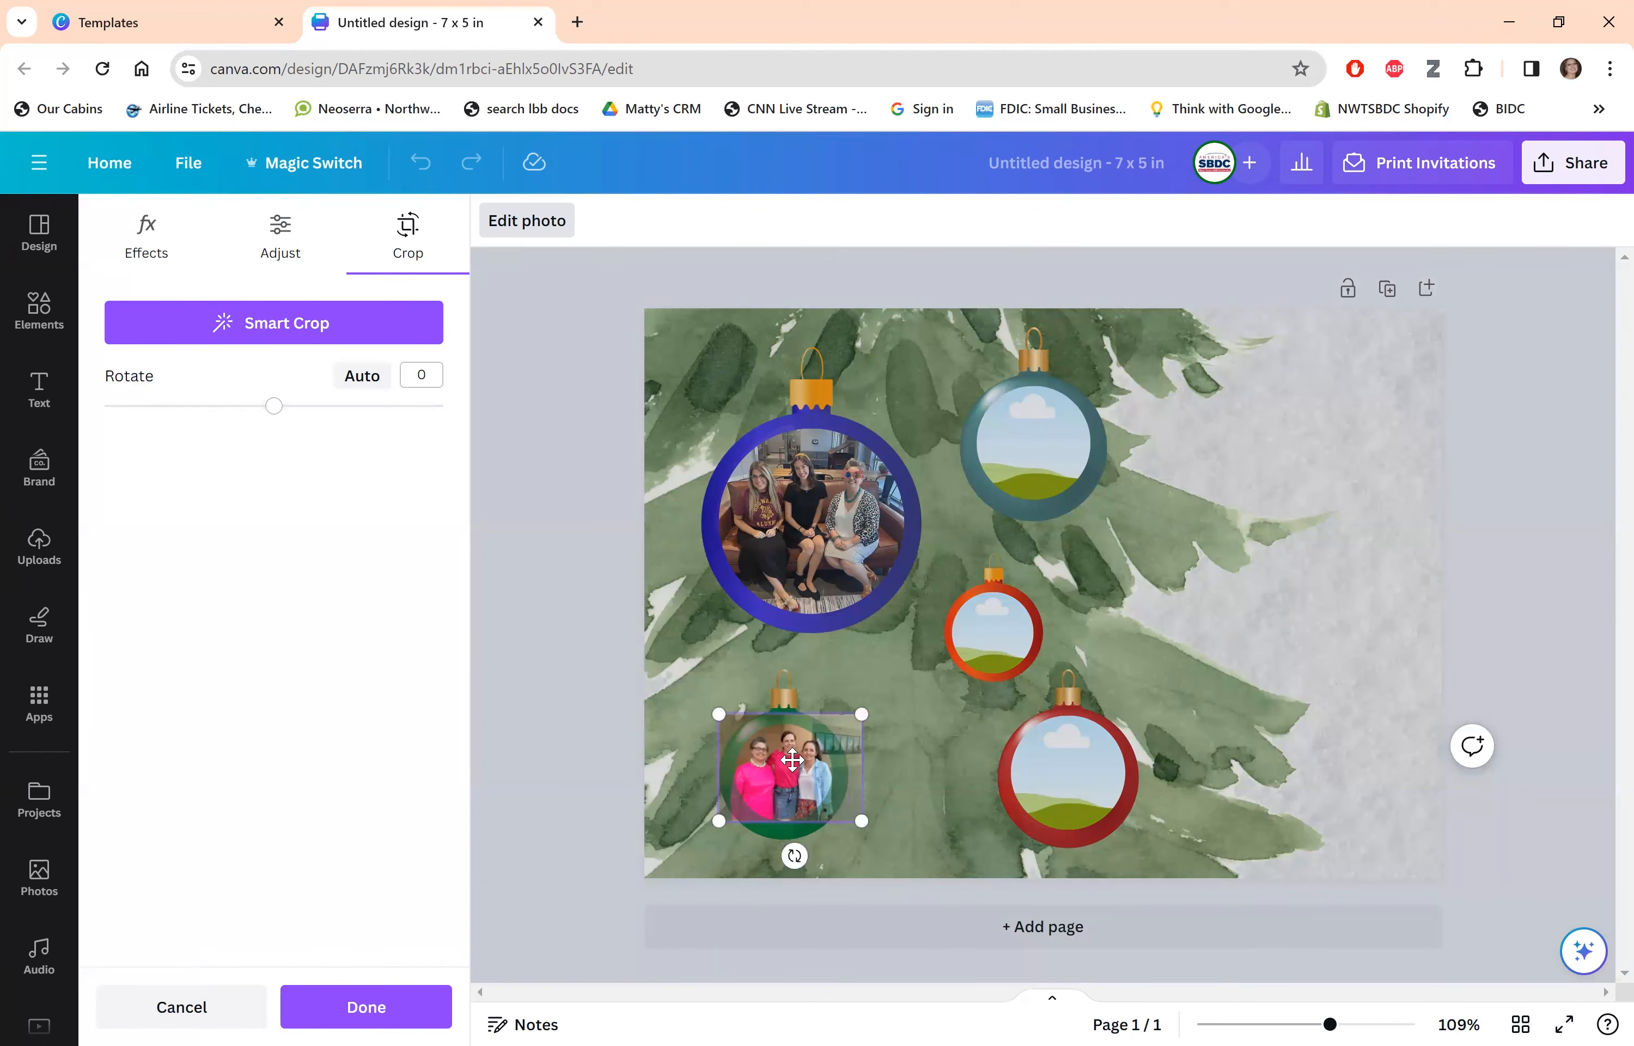
left_click_drag(795, 772, 799, 774)
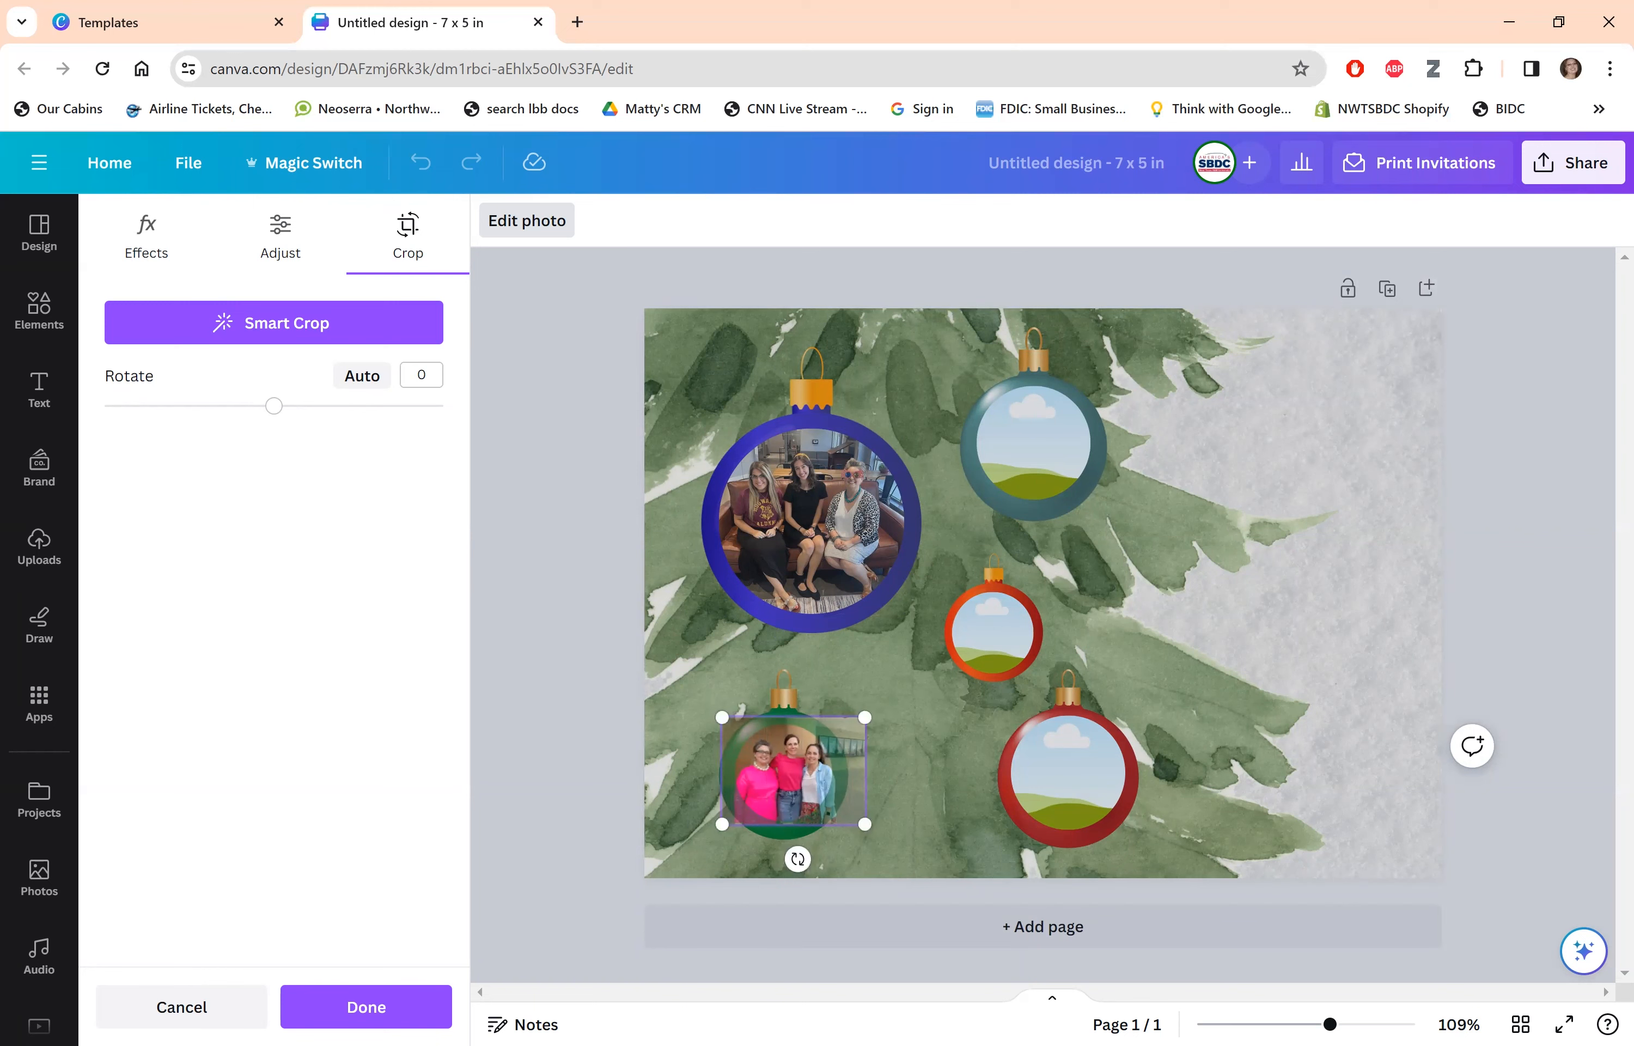
left_click(1552, 525)
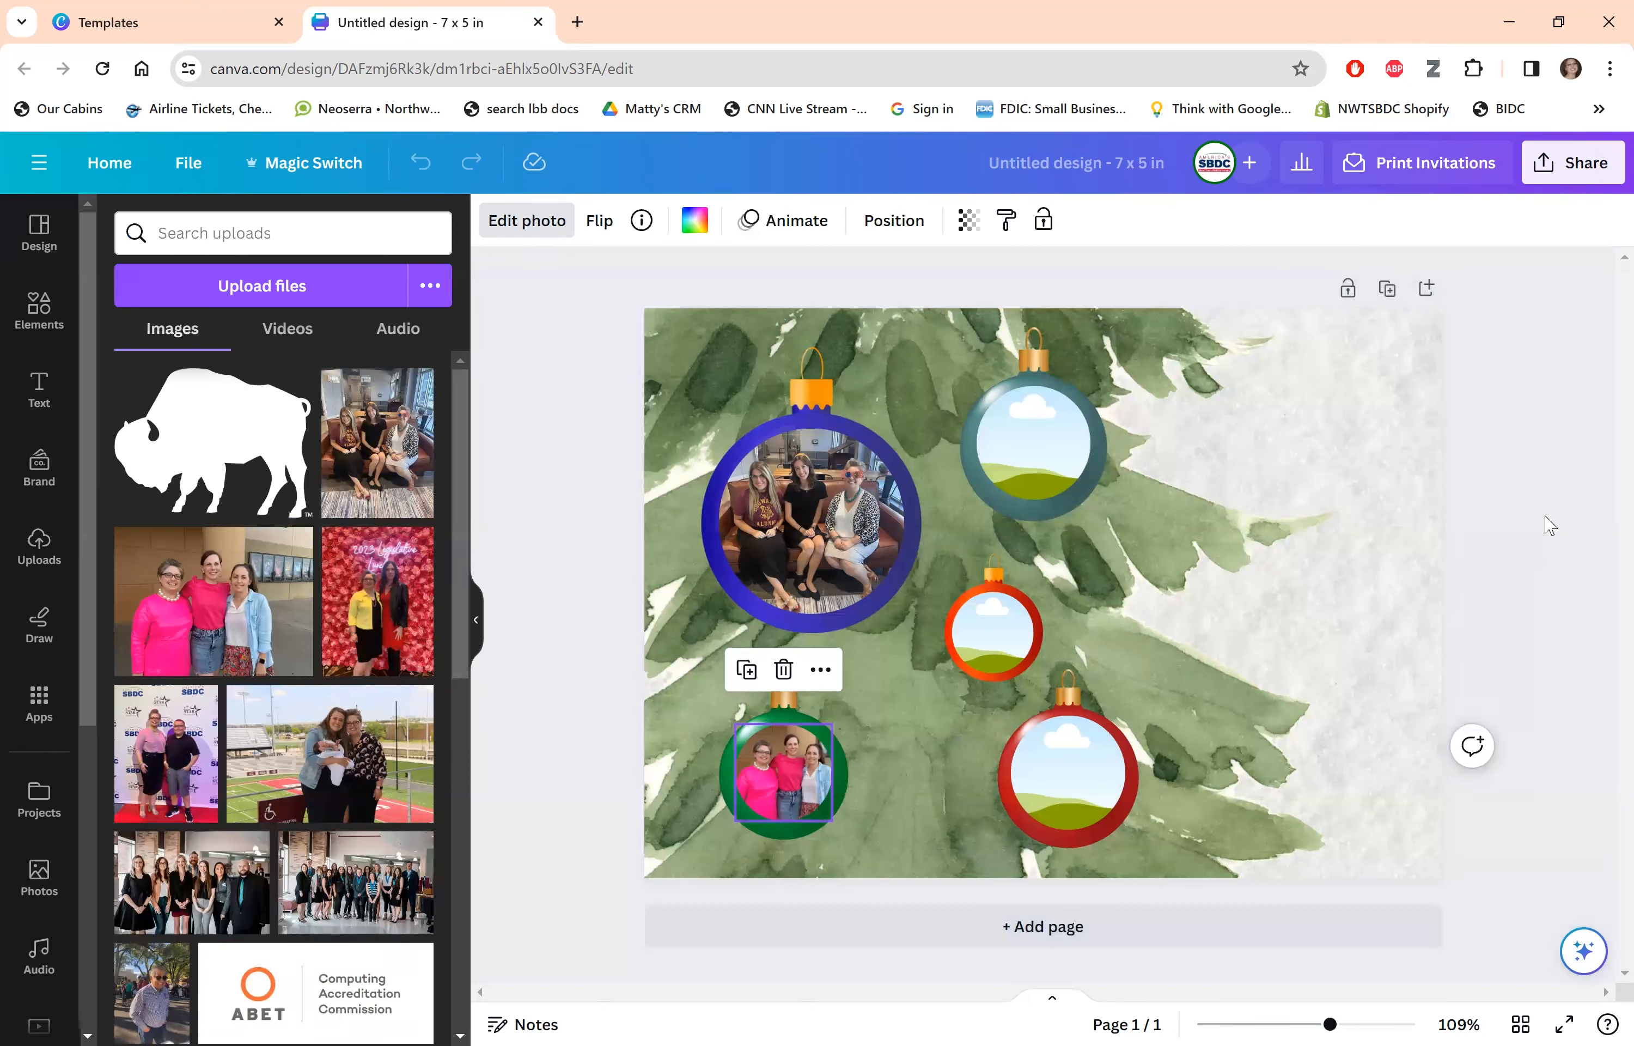
Place the flower-wall photo in the teal ornament and shift it lower within the frame.
left_click(374, 615)
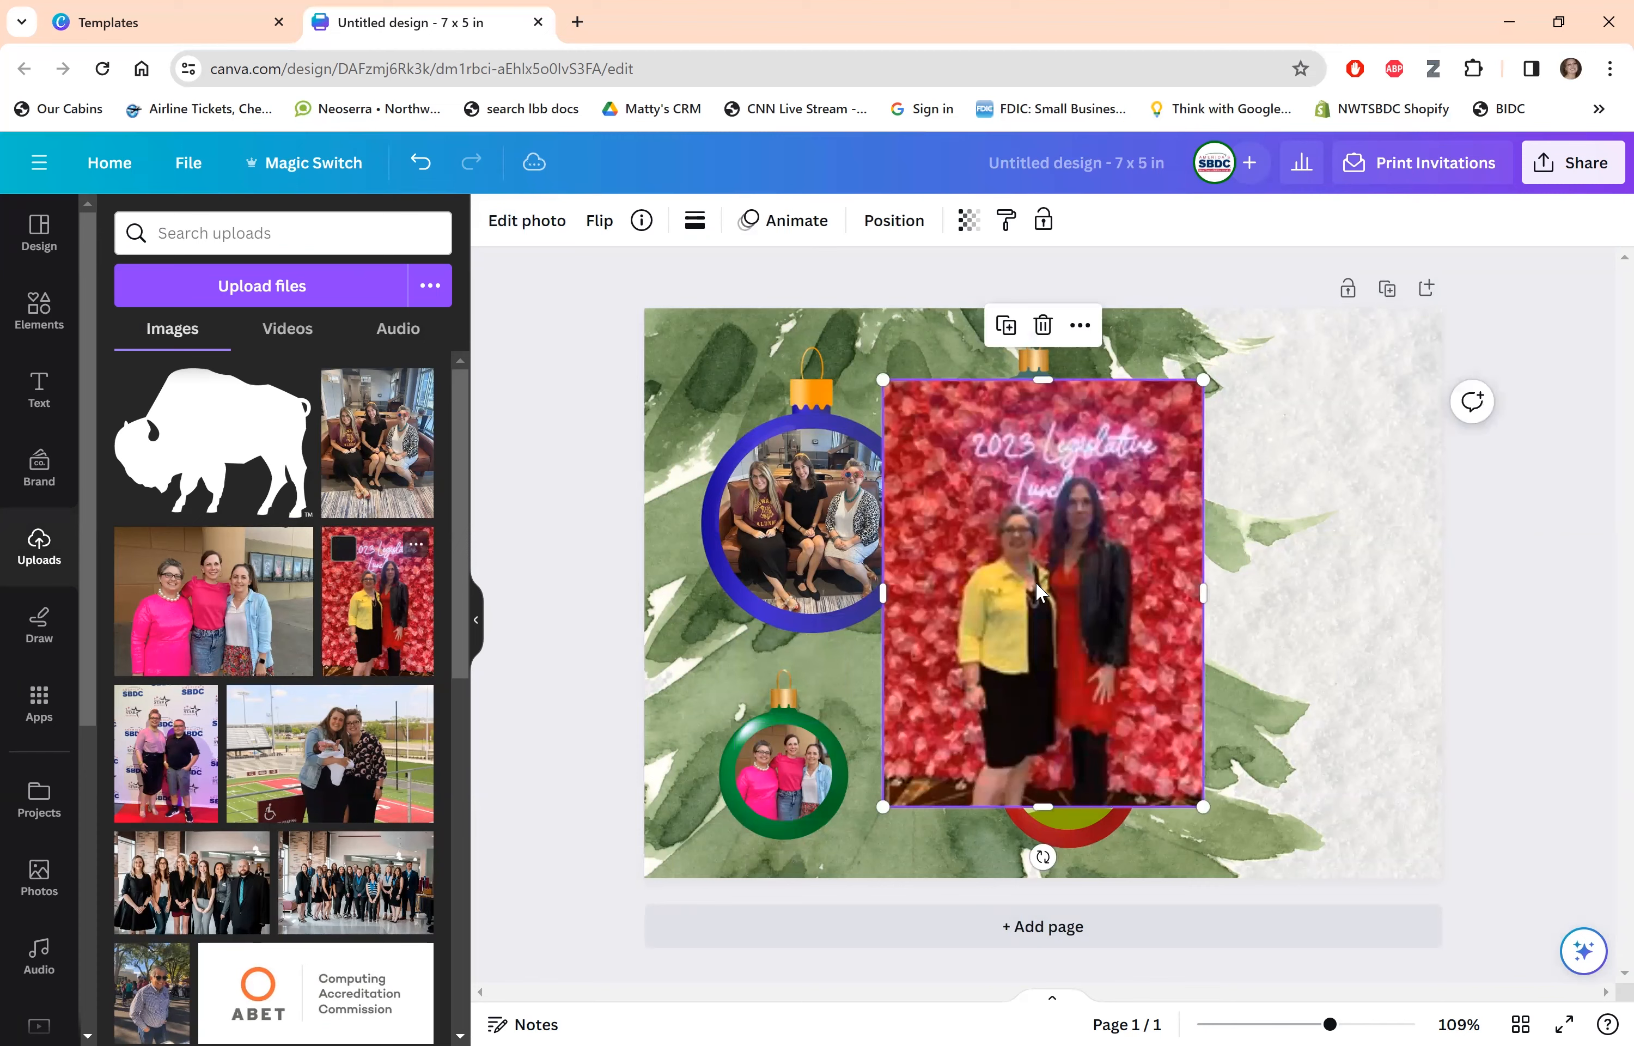
left_click_drag(1044, 584, 1023, 474)
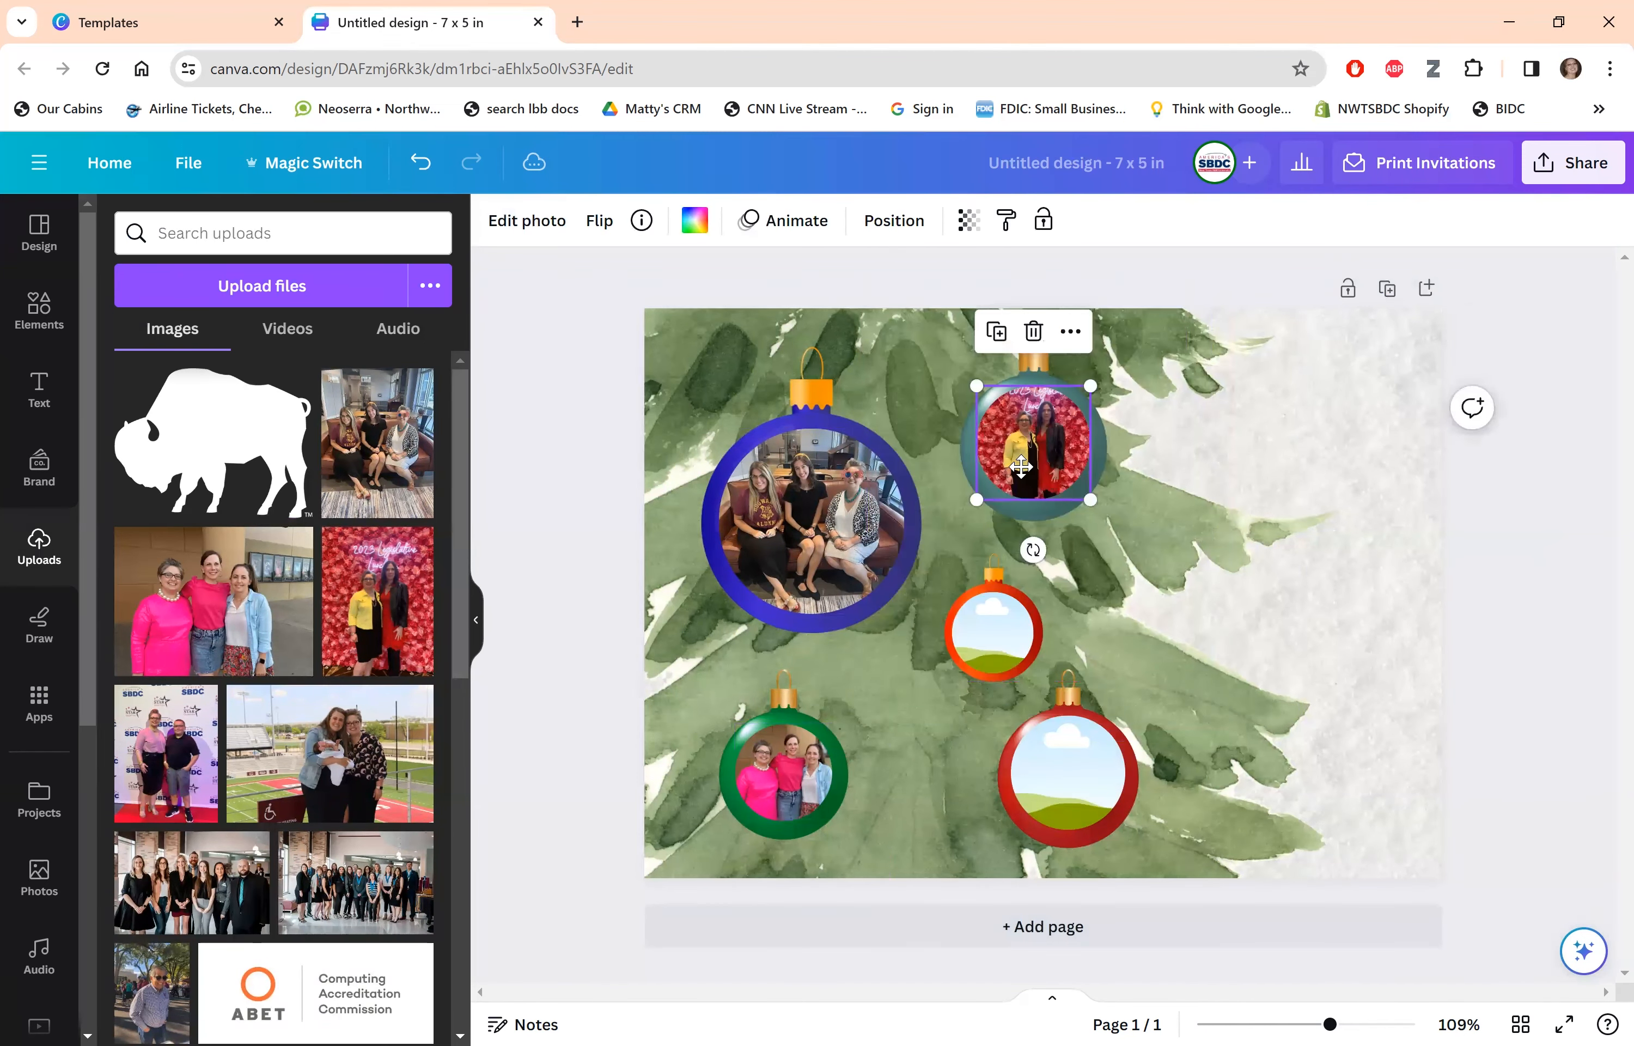
double_click(1021, 480)
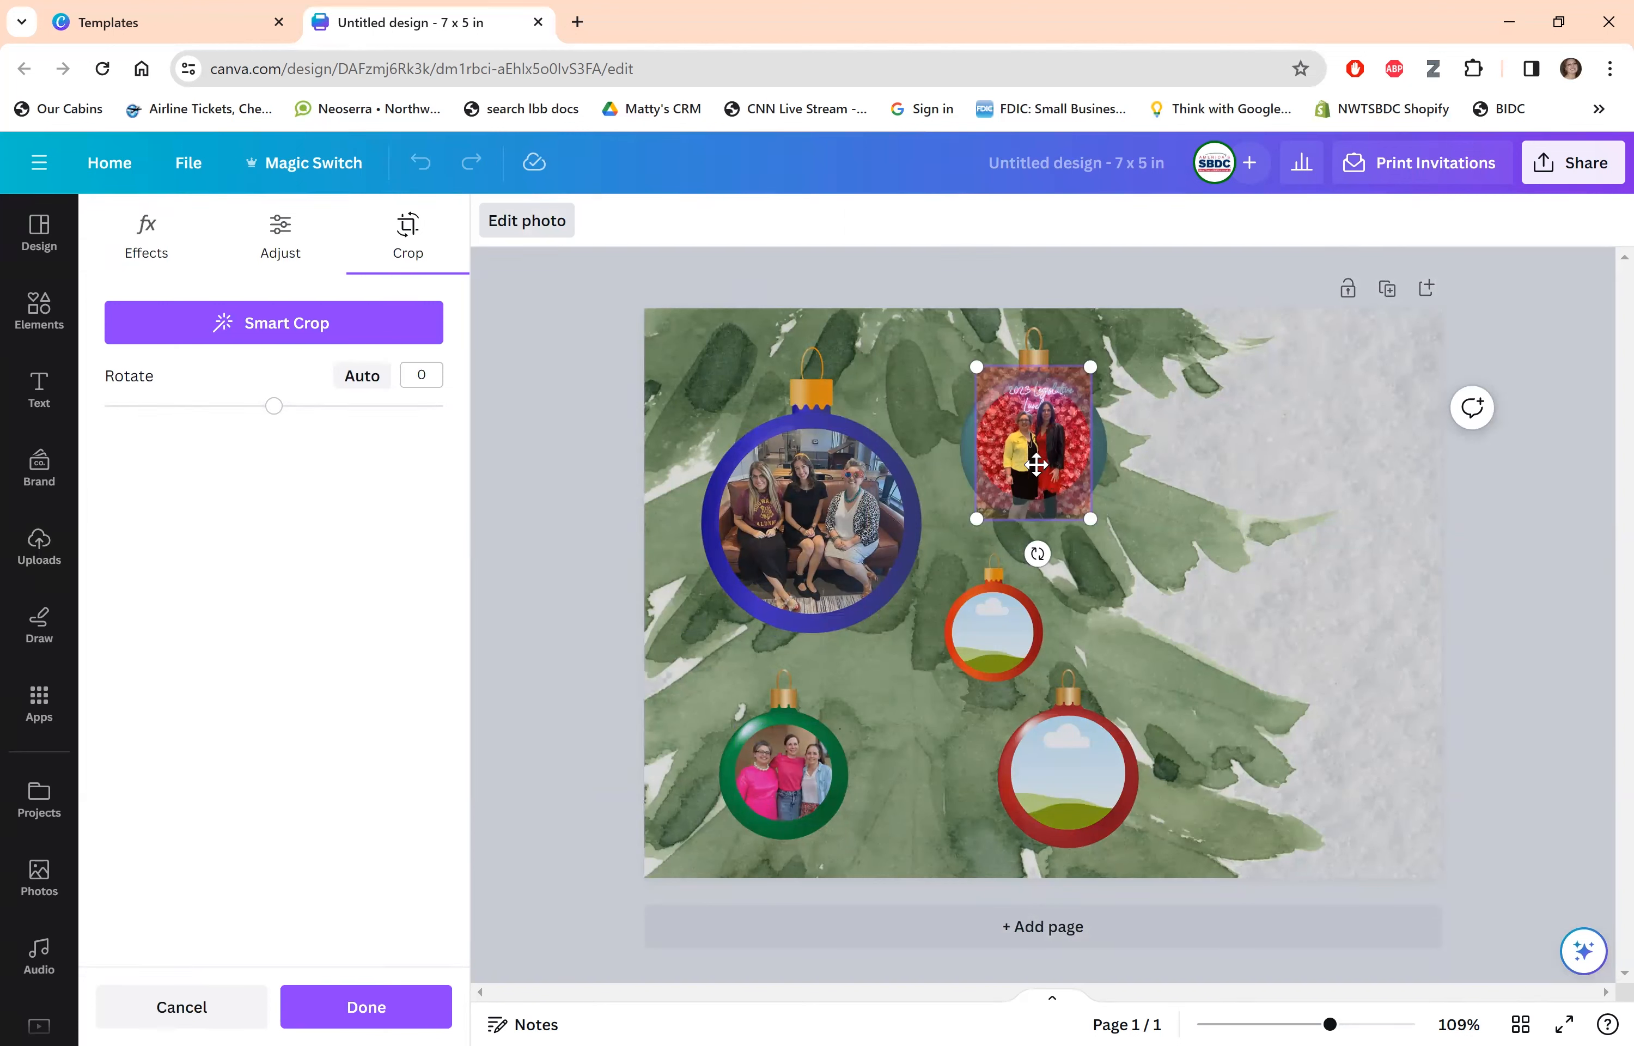
left_click_drag(1036, 465, 1036, 496)
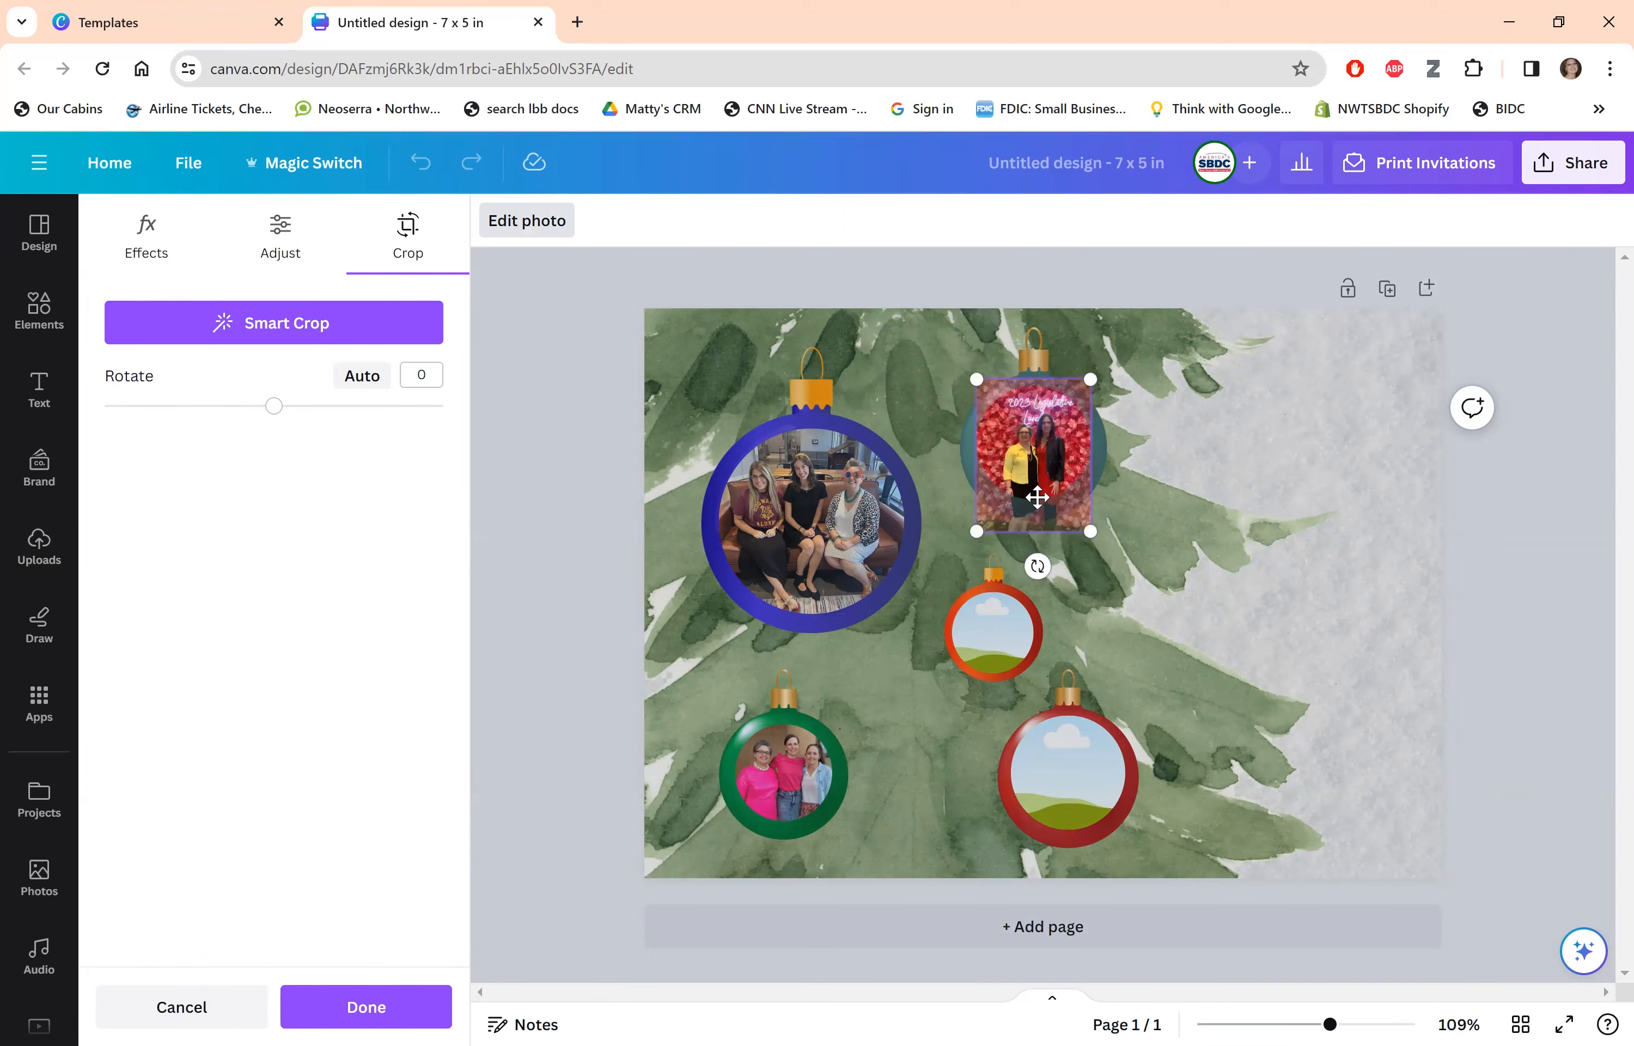
left_click(1379, 555)
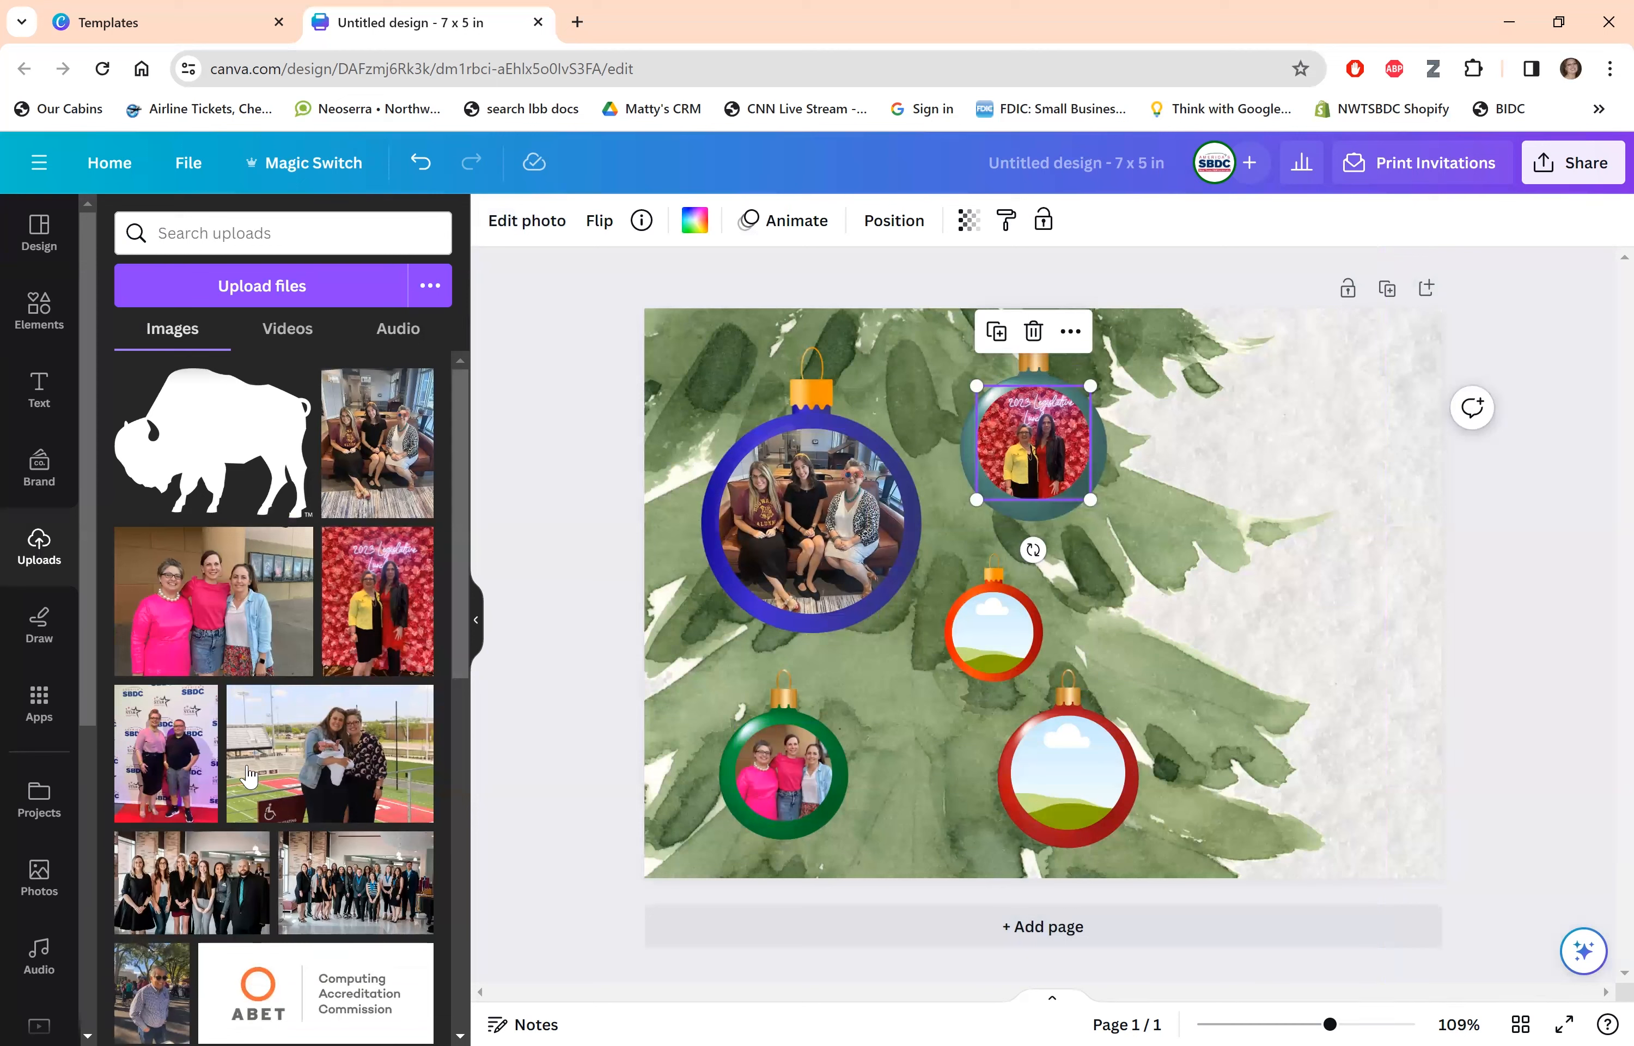
Place the SBDC backdrop photo in the red ornament and the stadium photo in the orange one.
left_click(146, 786)
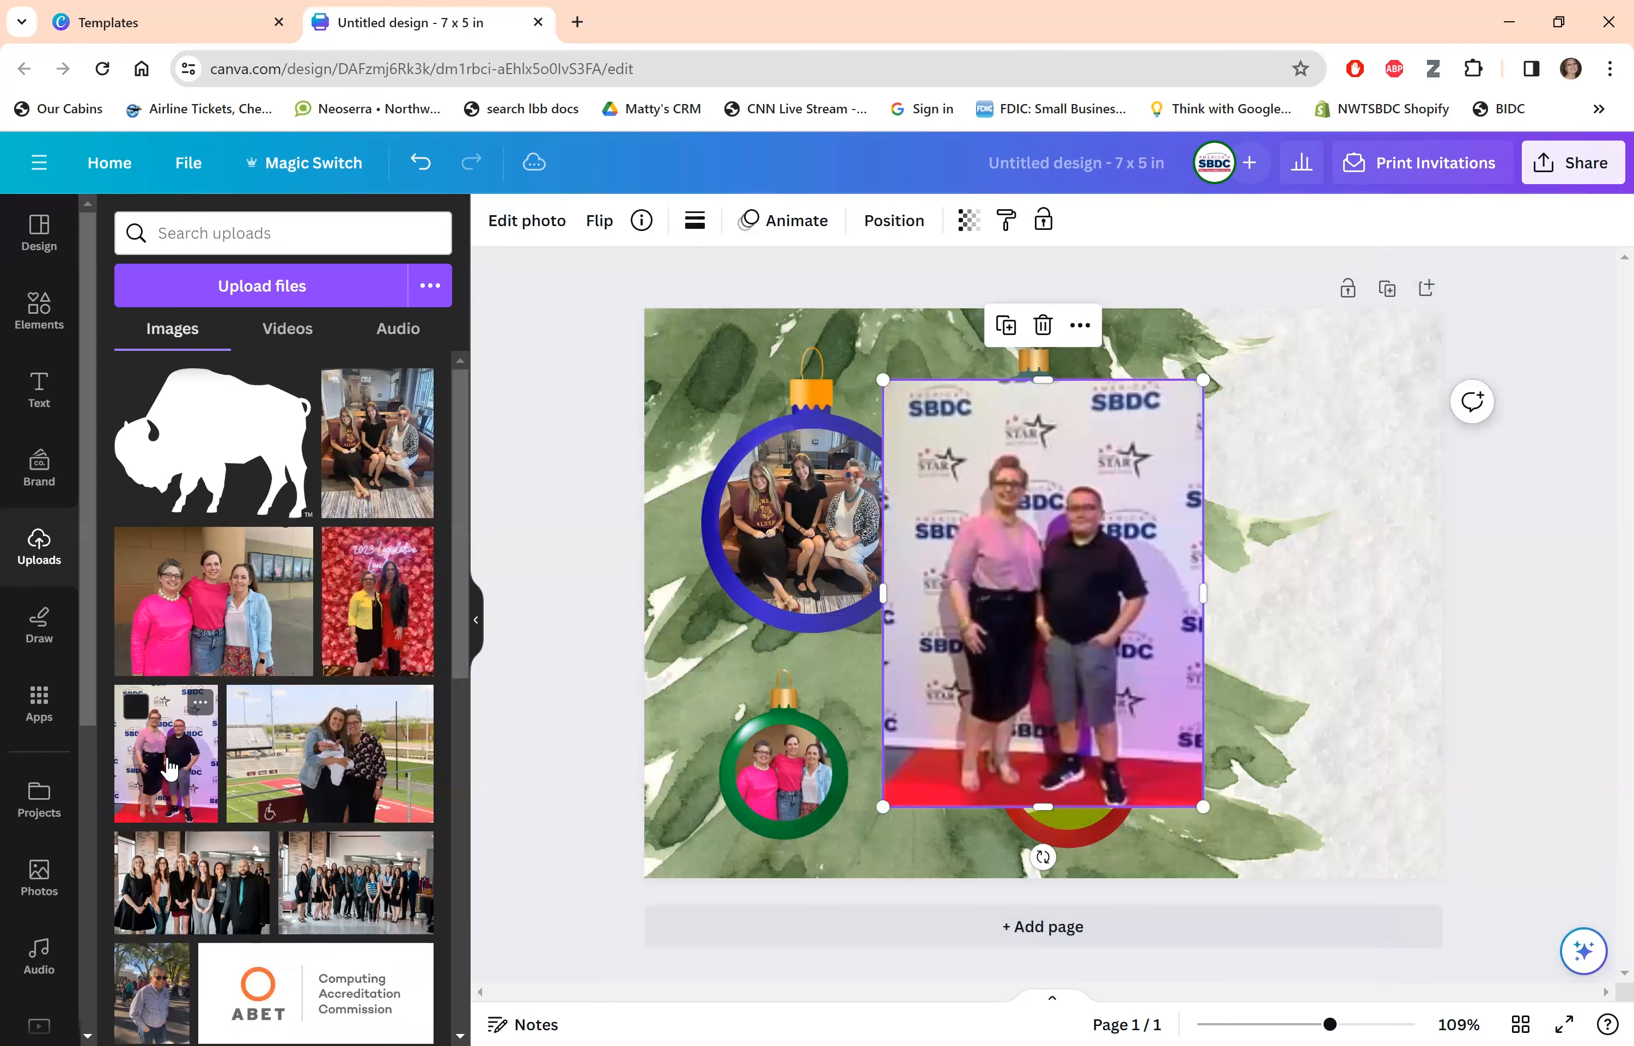
left_click_drag(1099, 538, 1089, 773)
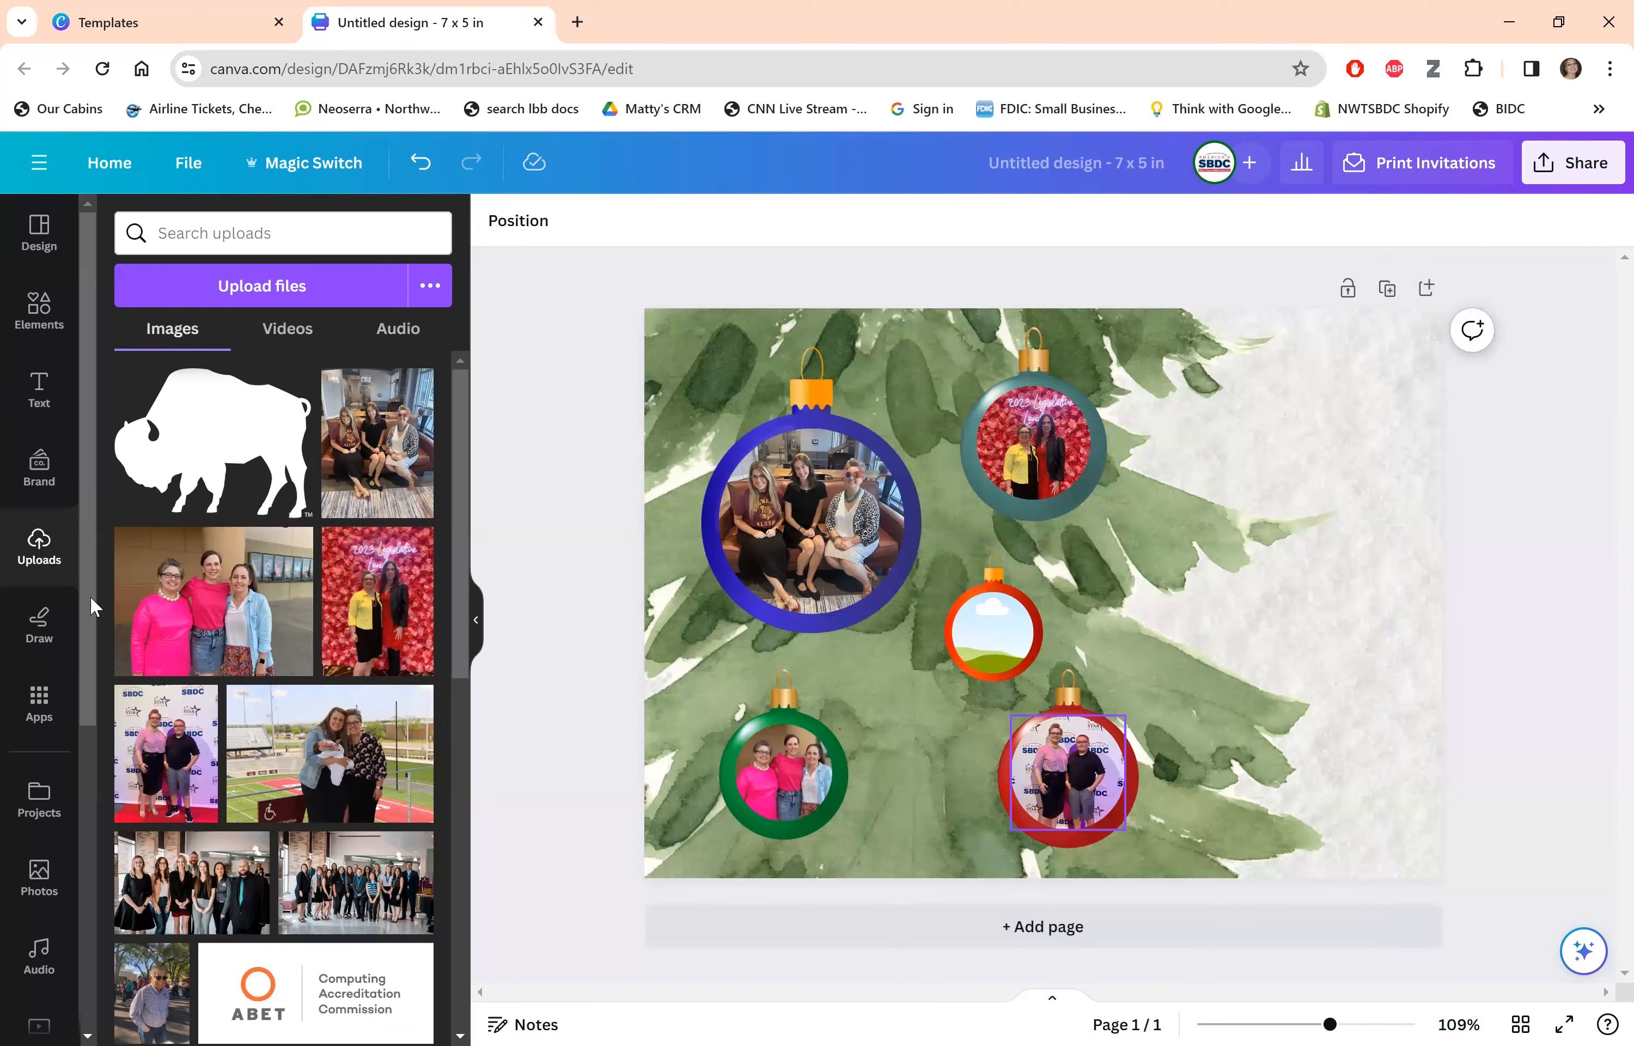
left_click(344, 764)
left_click_drag(1134, 576, 1001, 647)
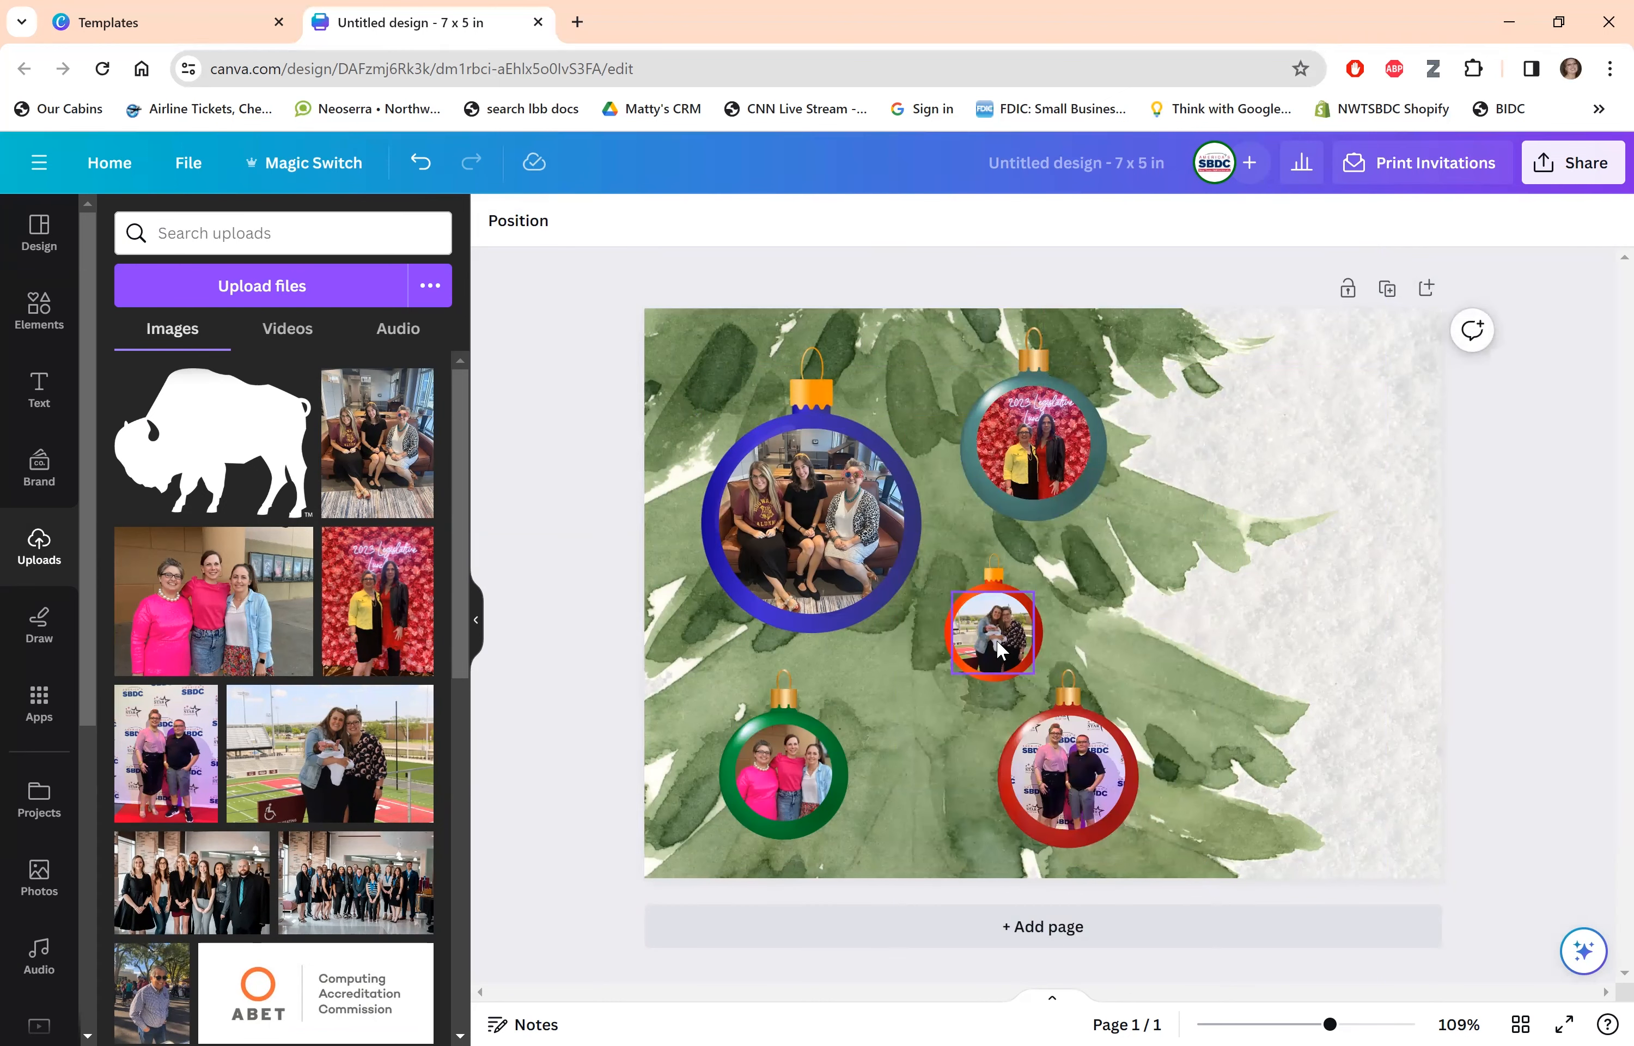
Enlarge the stadium photo inside the orange ornament to fill its round opening.
left_click(1001, 648)
double_click(997, 645)
left_click_drag(933, 672, 975, 657)
left_click_drag(898, 697, 954, 666)
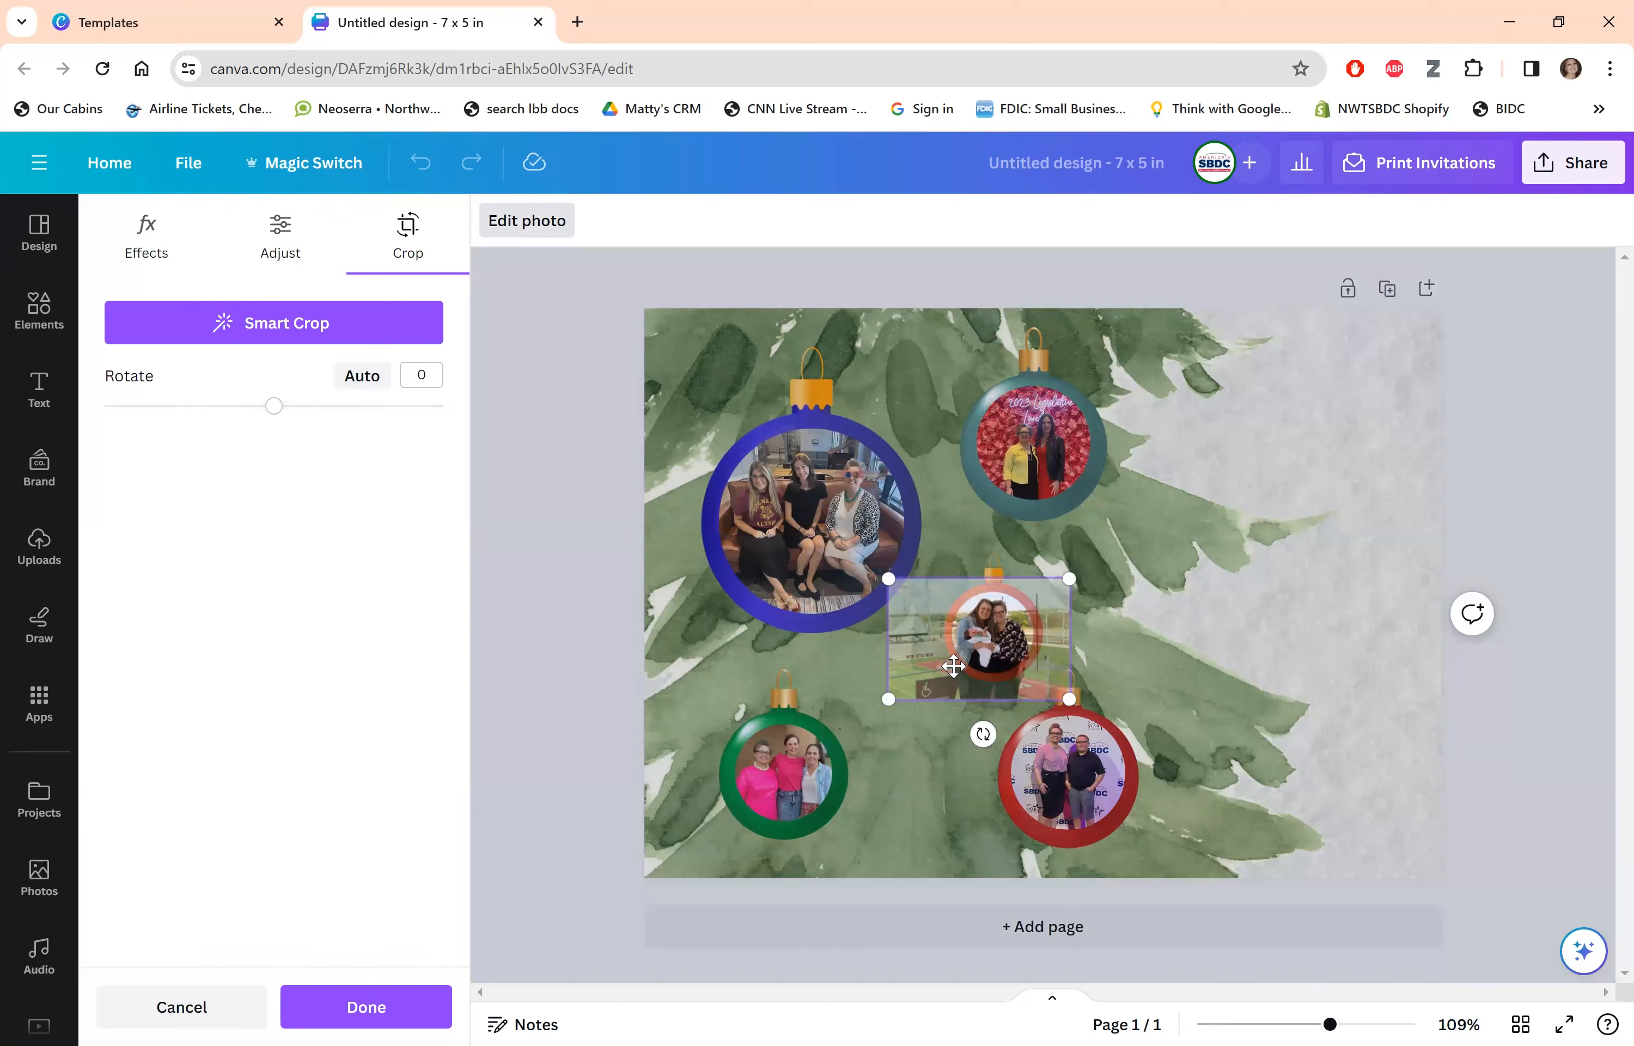
left_click(1521, 524)
left_click(1522, 523)
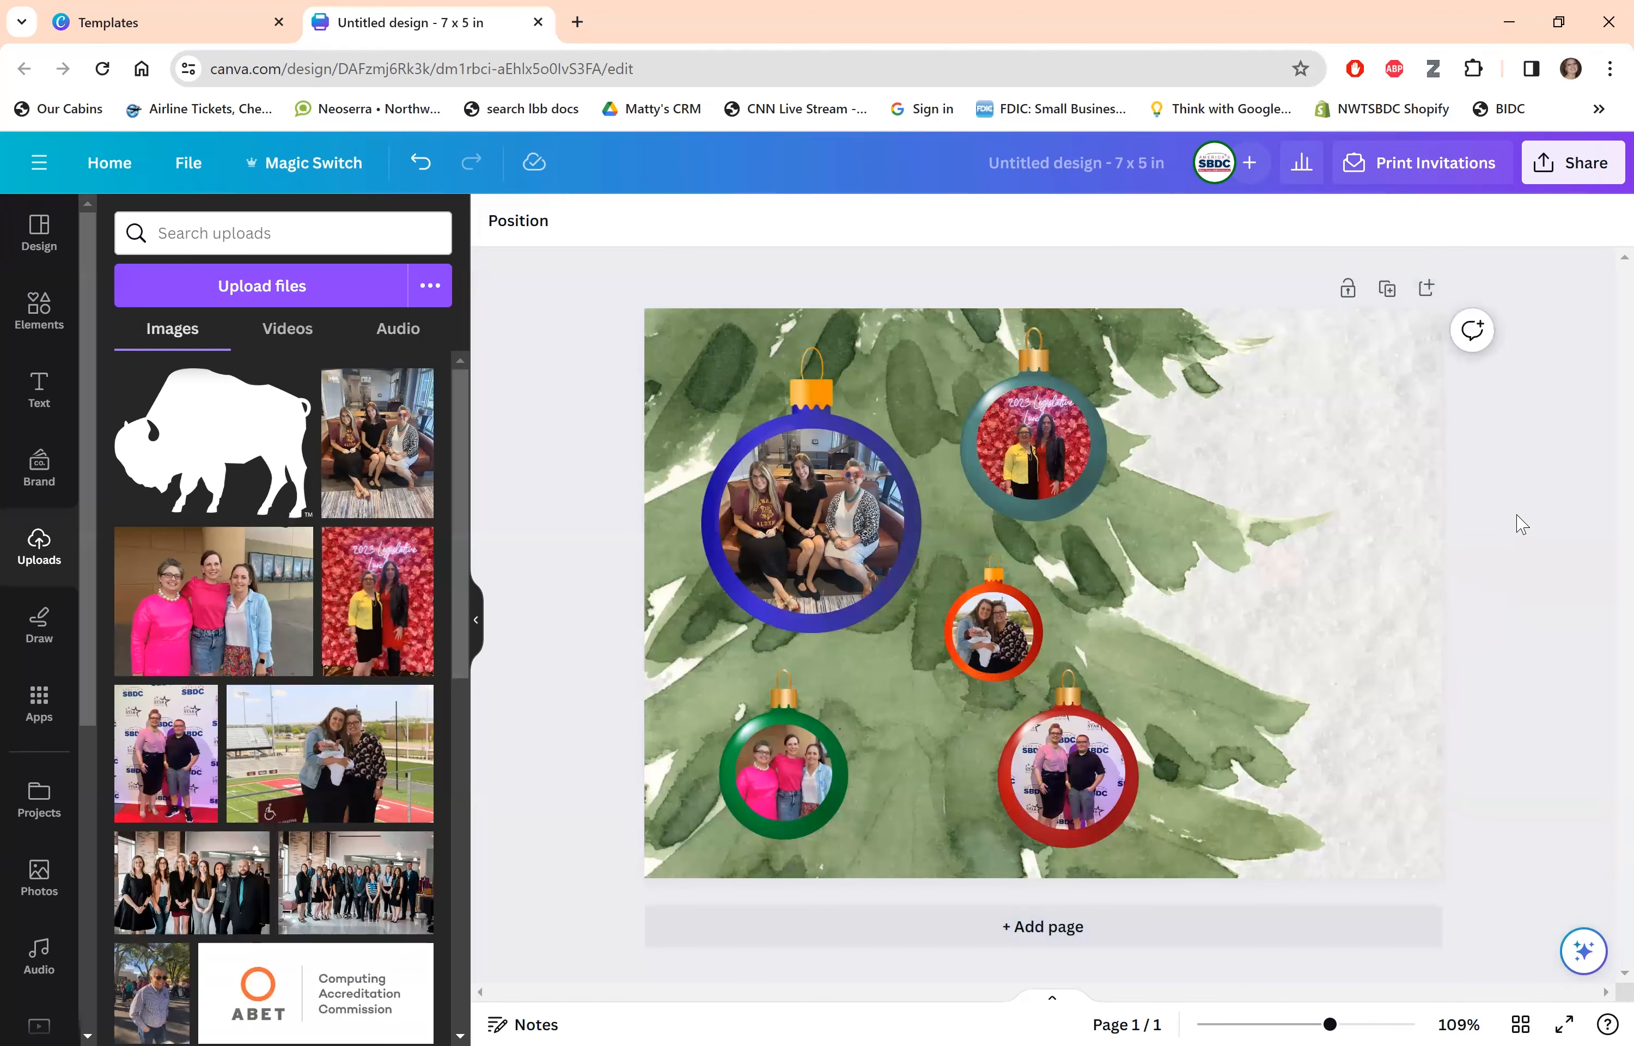
Nudge the photo in the top red ornament slightly down.
left_click(1040, 425)
left_click_drag(1041, 431, 1041, 432)
left_click(1530, 439)
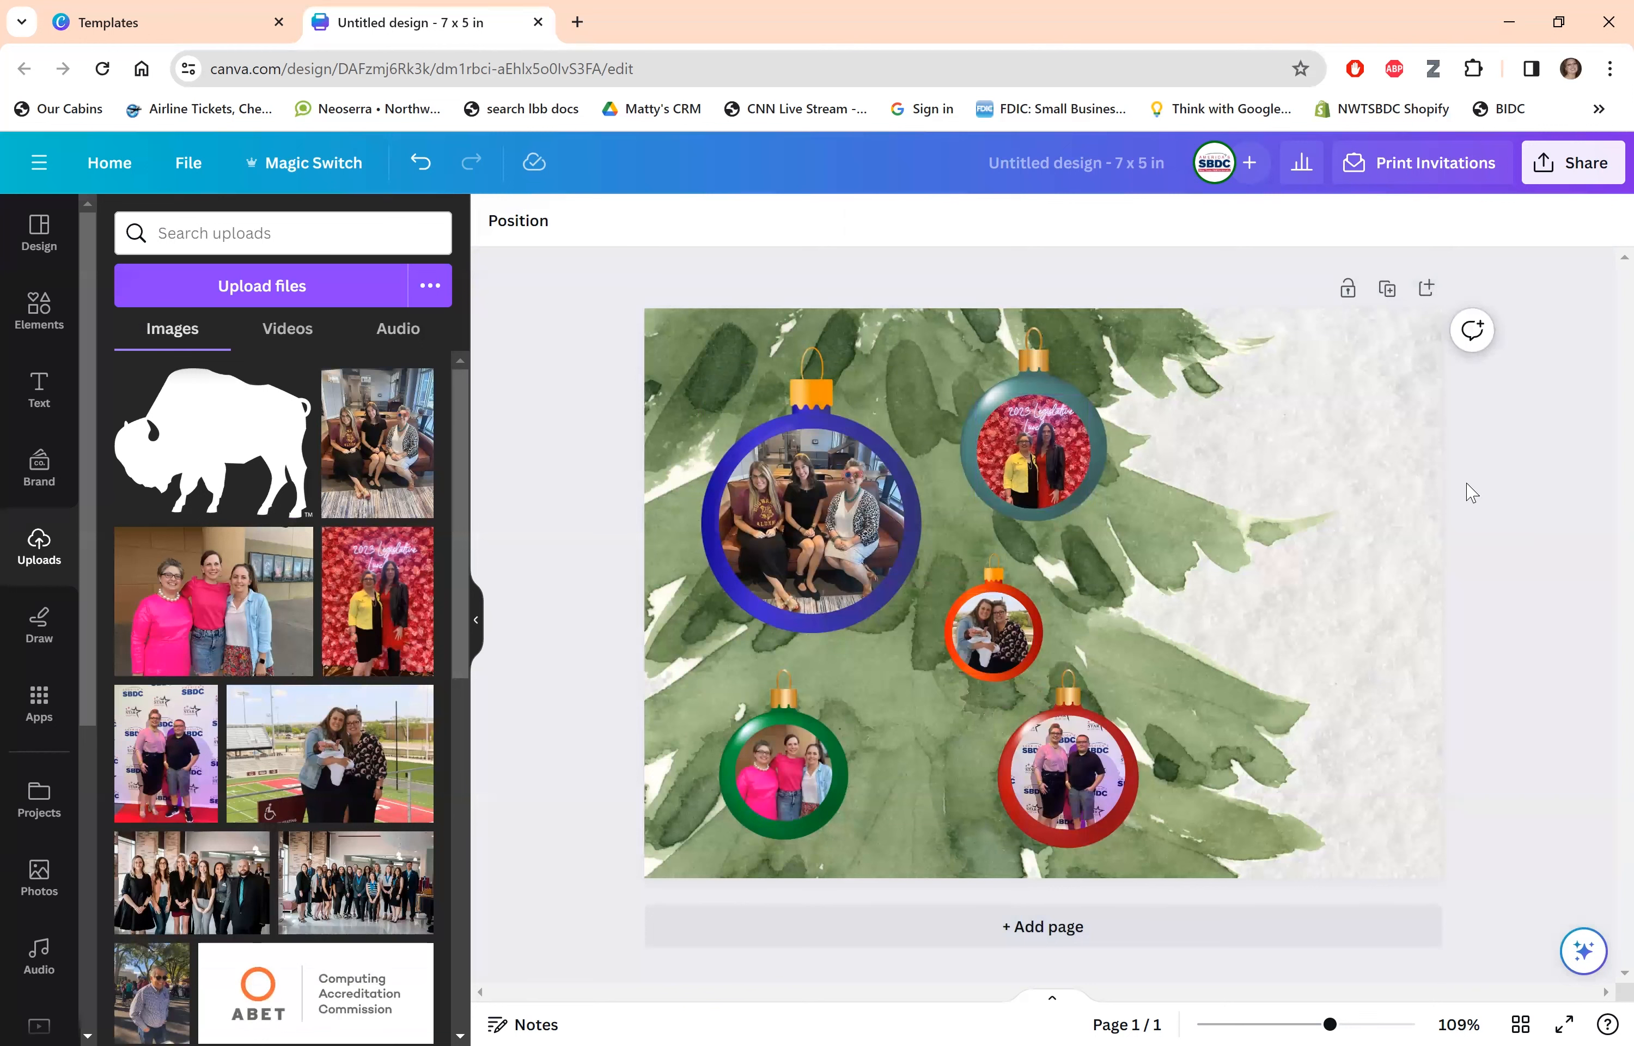
Reposition the bottom red ornament's photo, then select the blue ornament together with its photo.
left_click_drag(1069, 783, 1064, 776)
left_click(1537, 541)
left_click(835, 519)
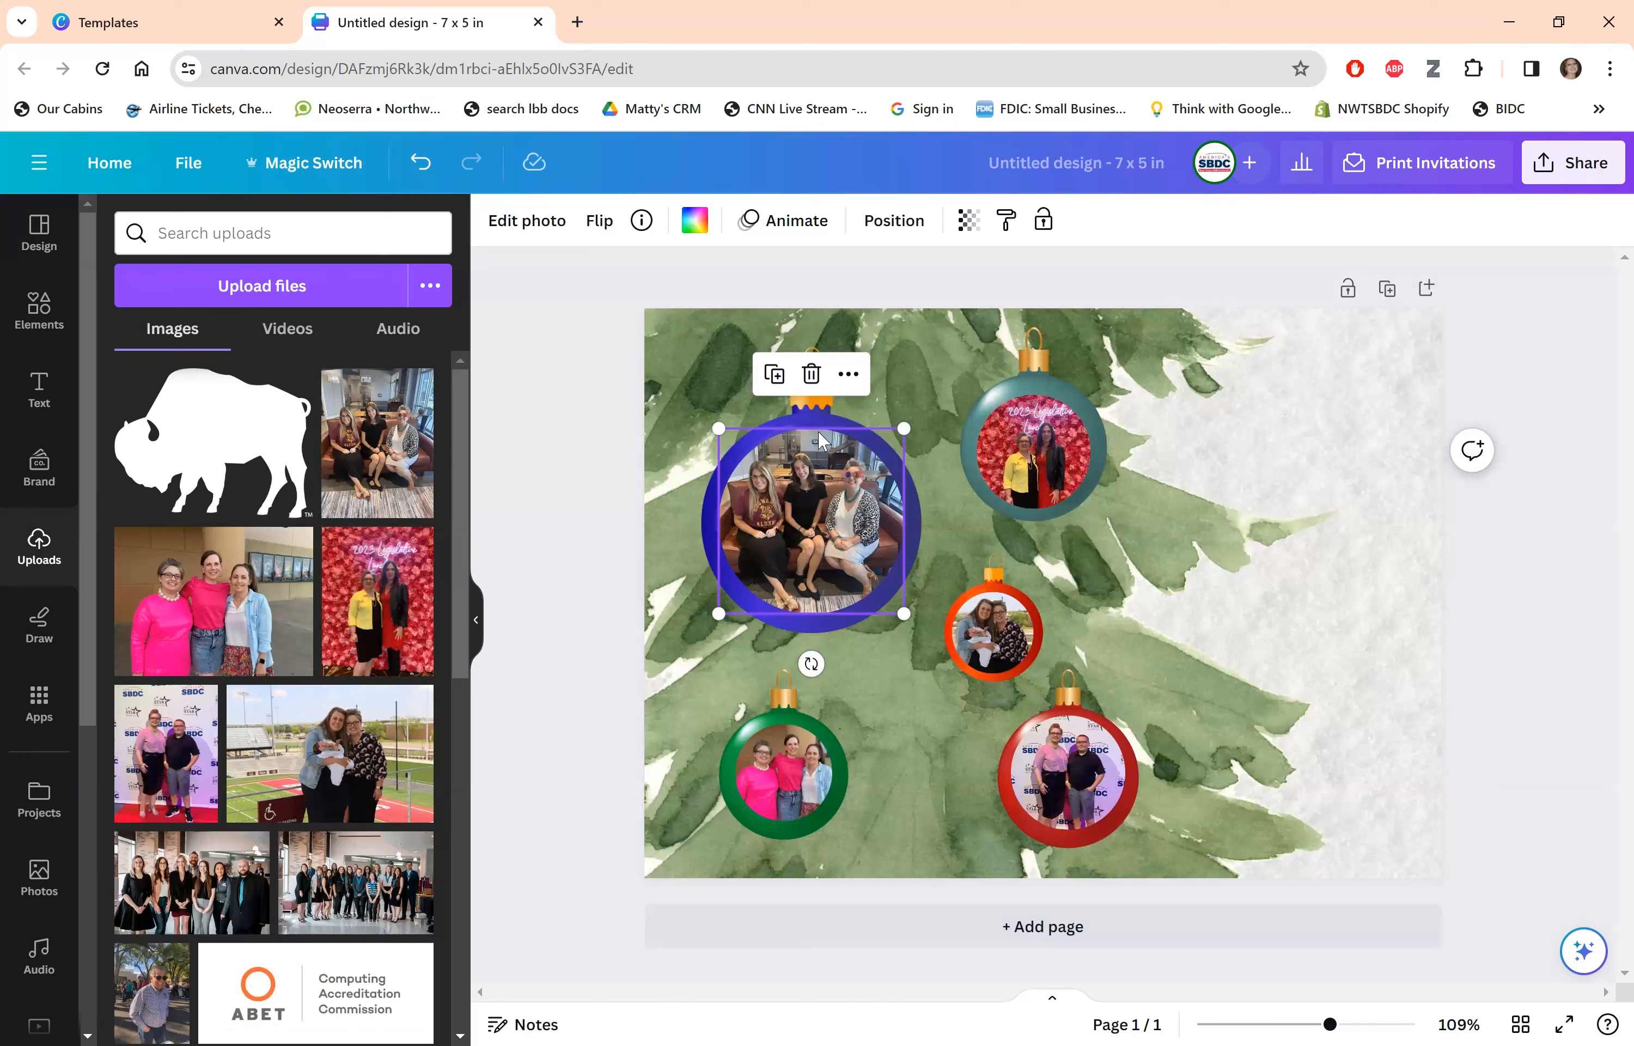
left_click(815, 412)
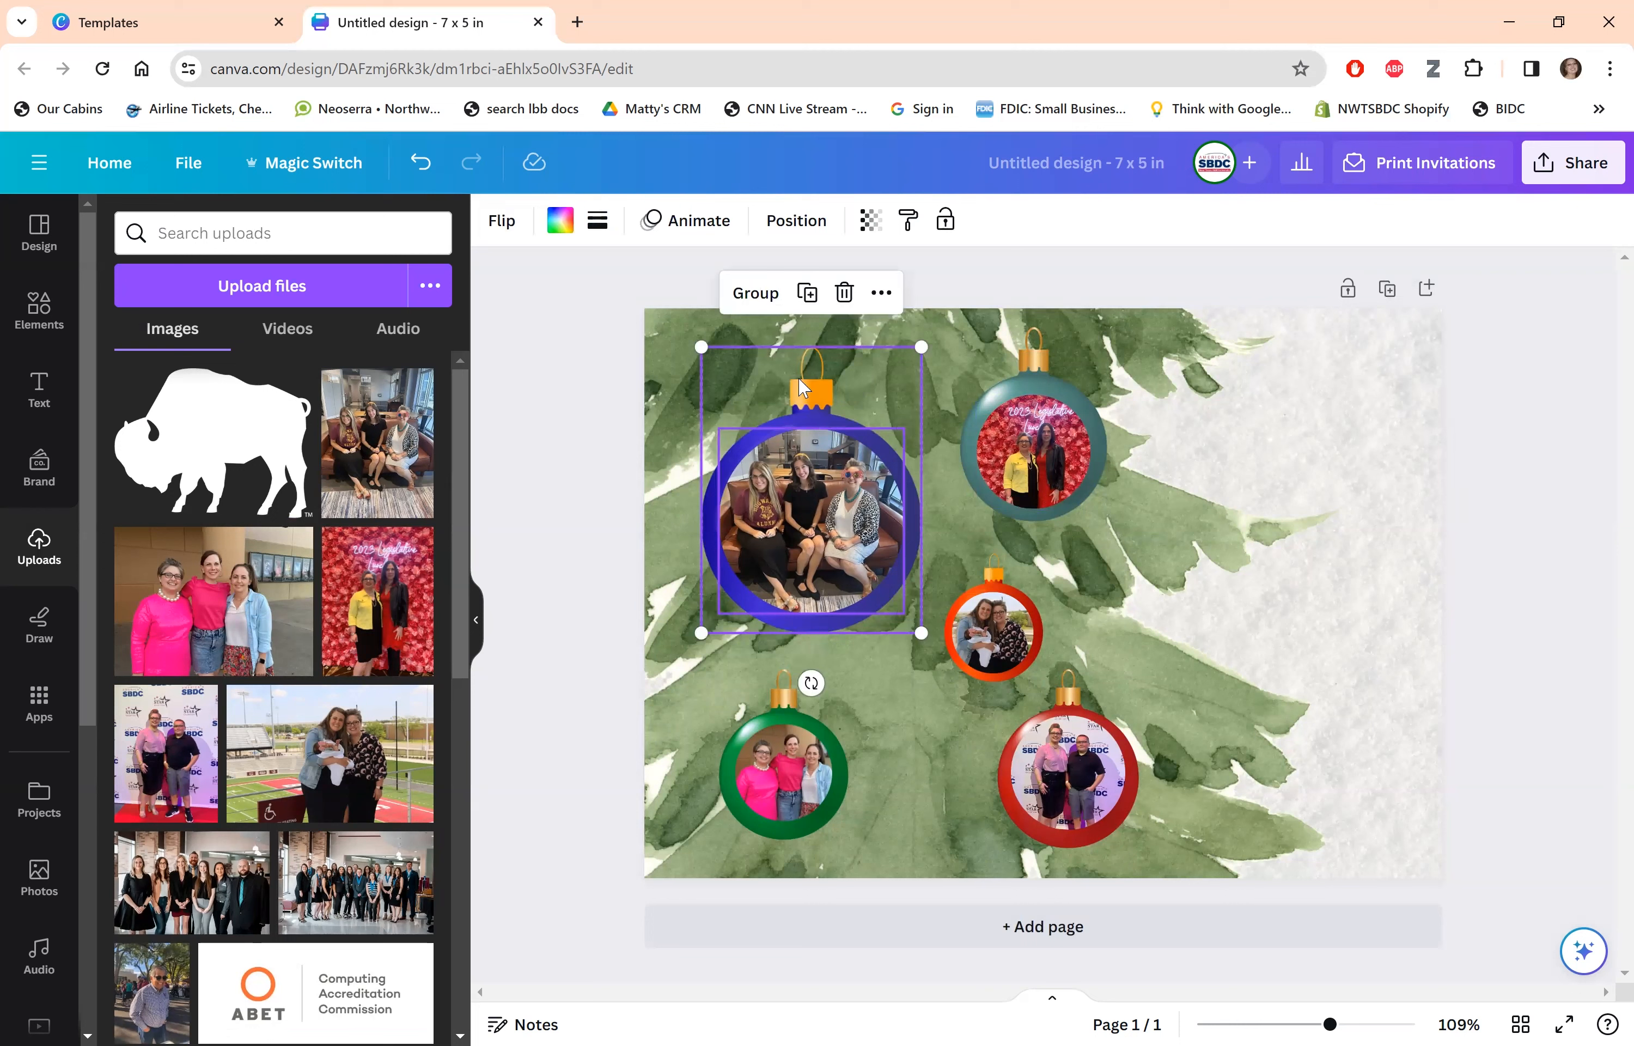
Group the blue ornament with its photo, shift it slightly left, and group the teal one.
left_click(756, 295)
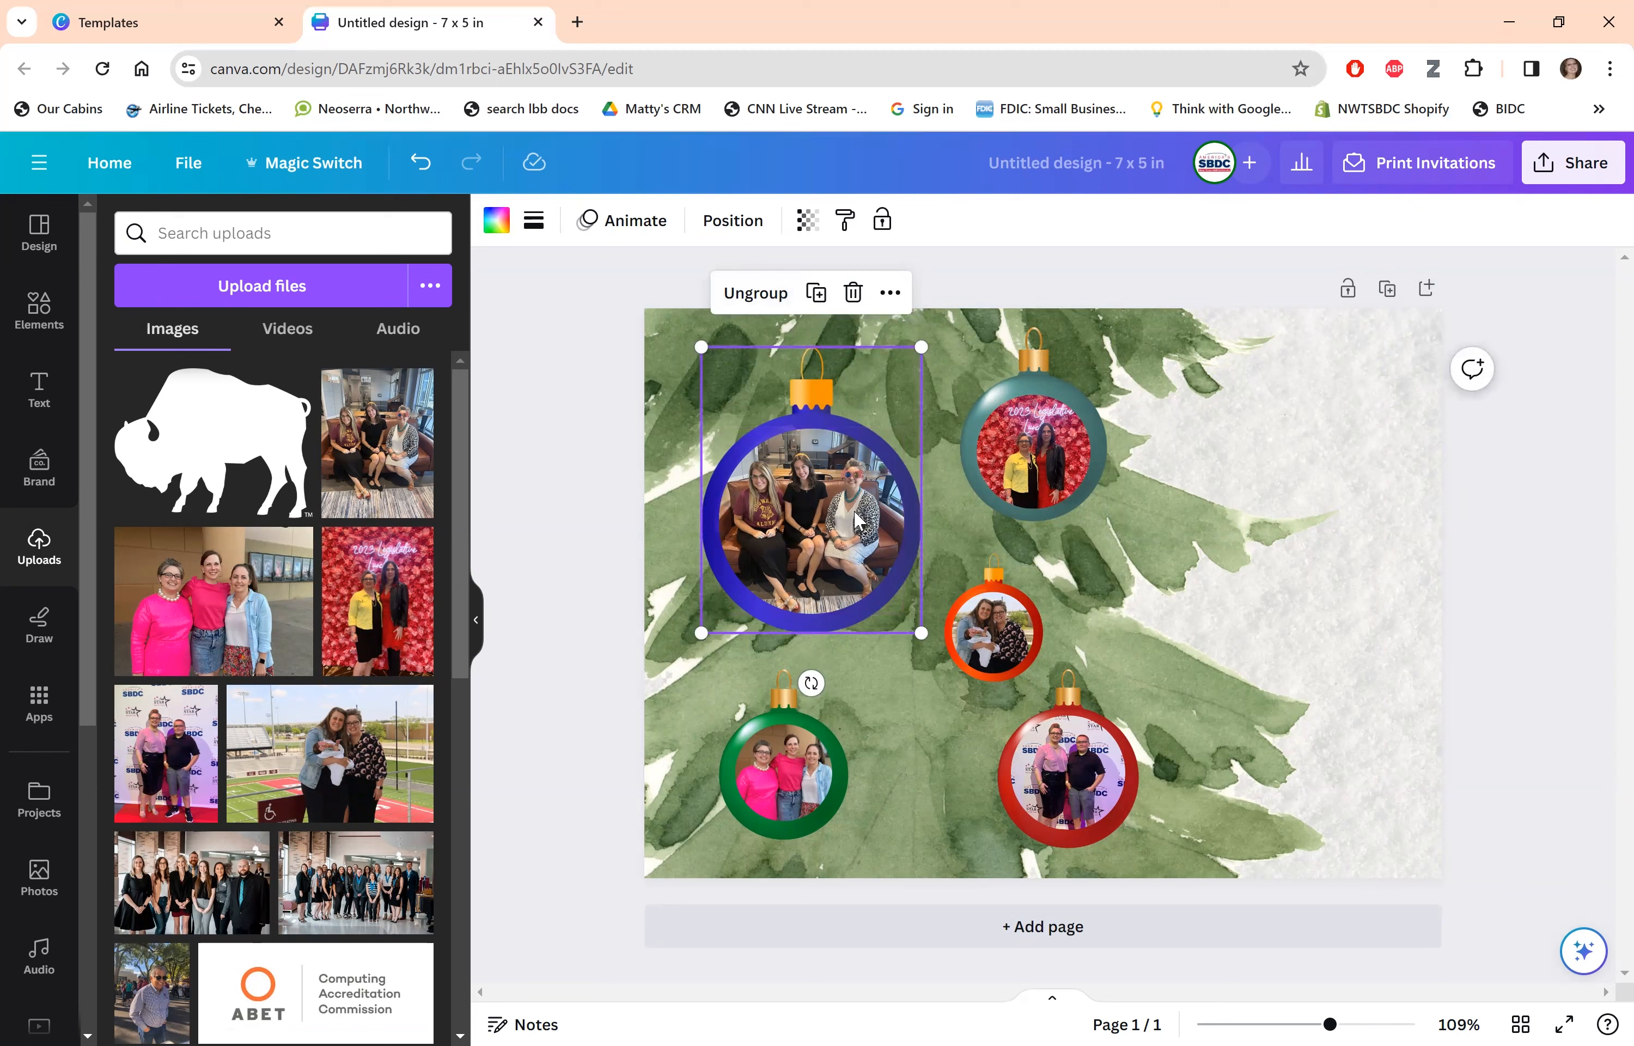
left_click(1474, 478)
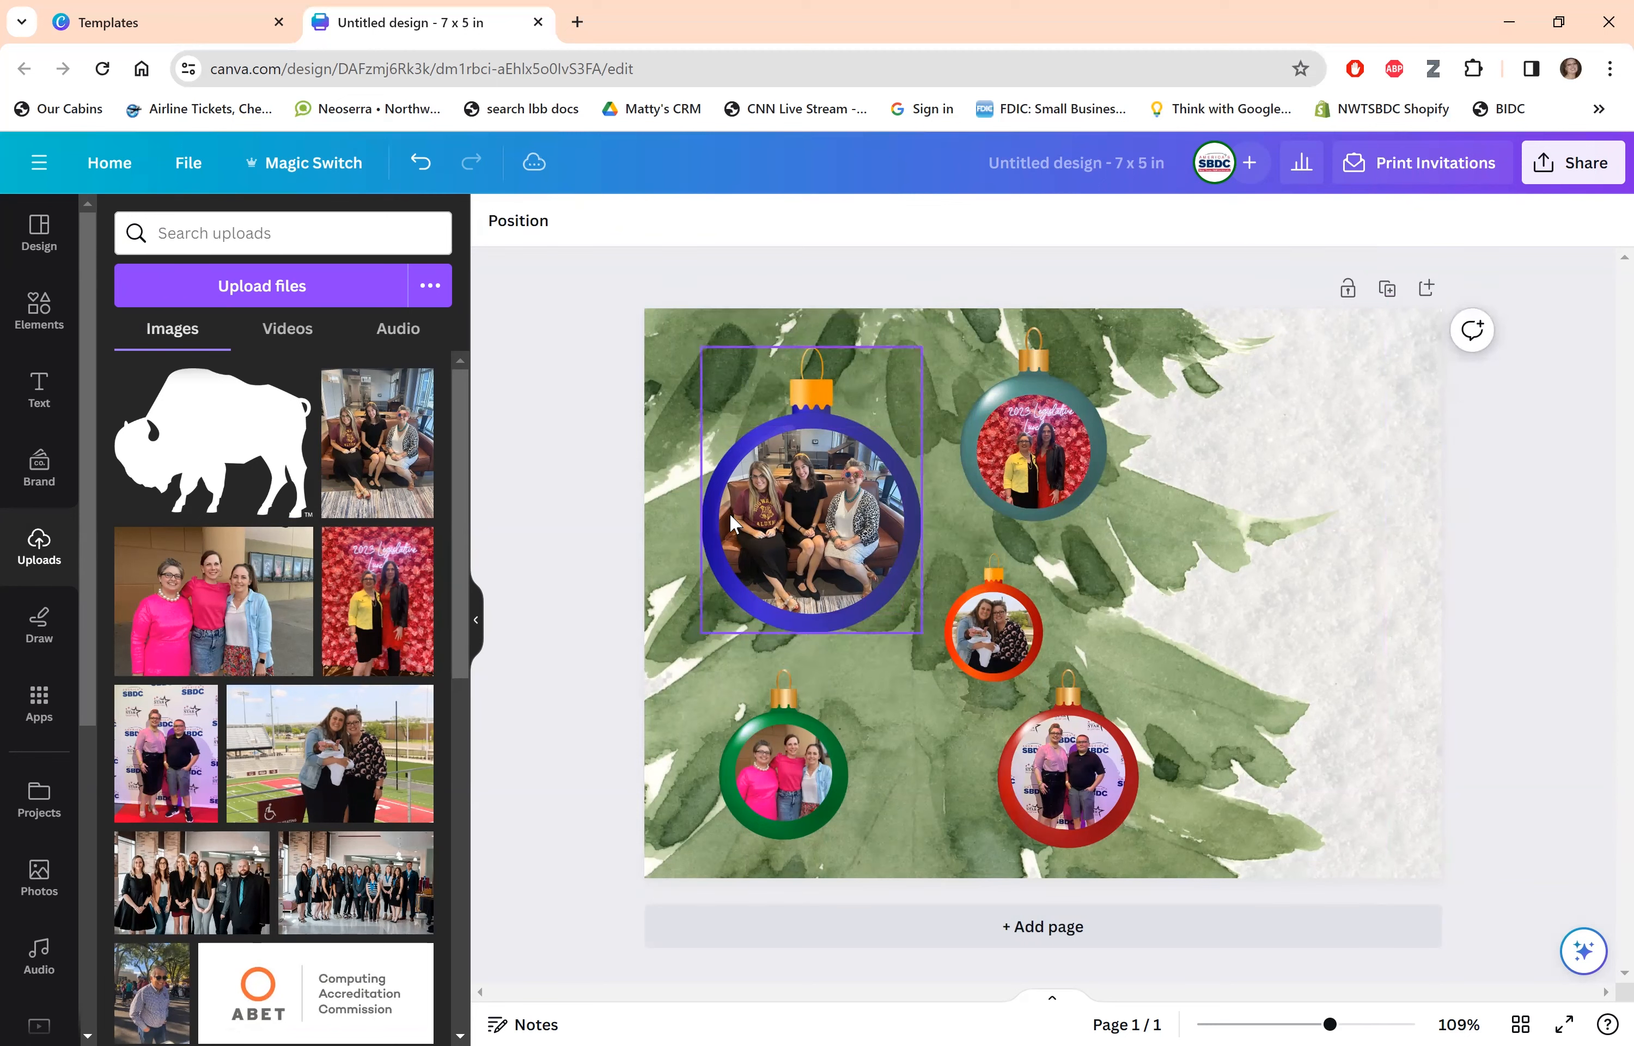
mouse_move(857, 463)
left_mouse_down()
mouse_move(1140, 625)
mouse_move(843, 465)
left_mouse_up()
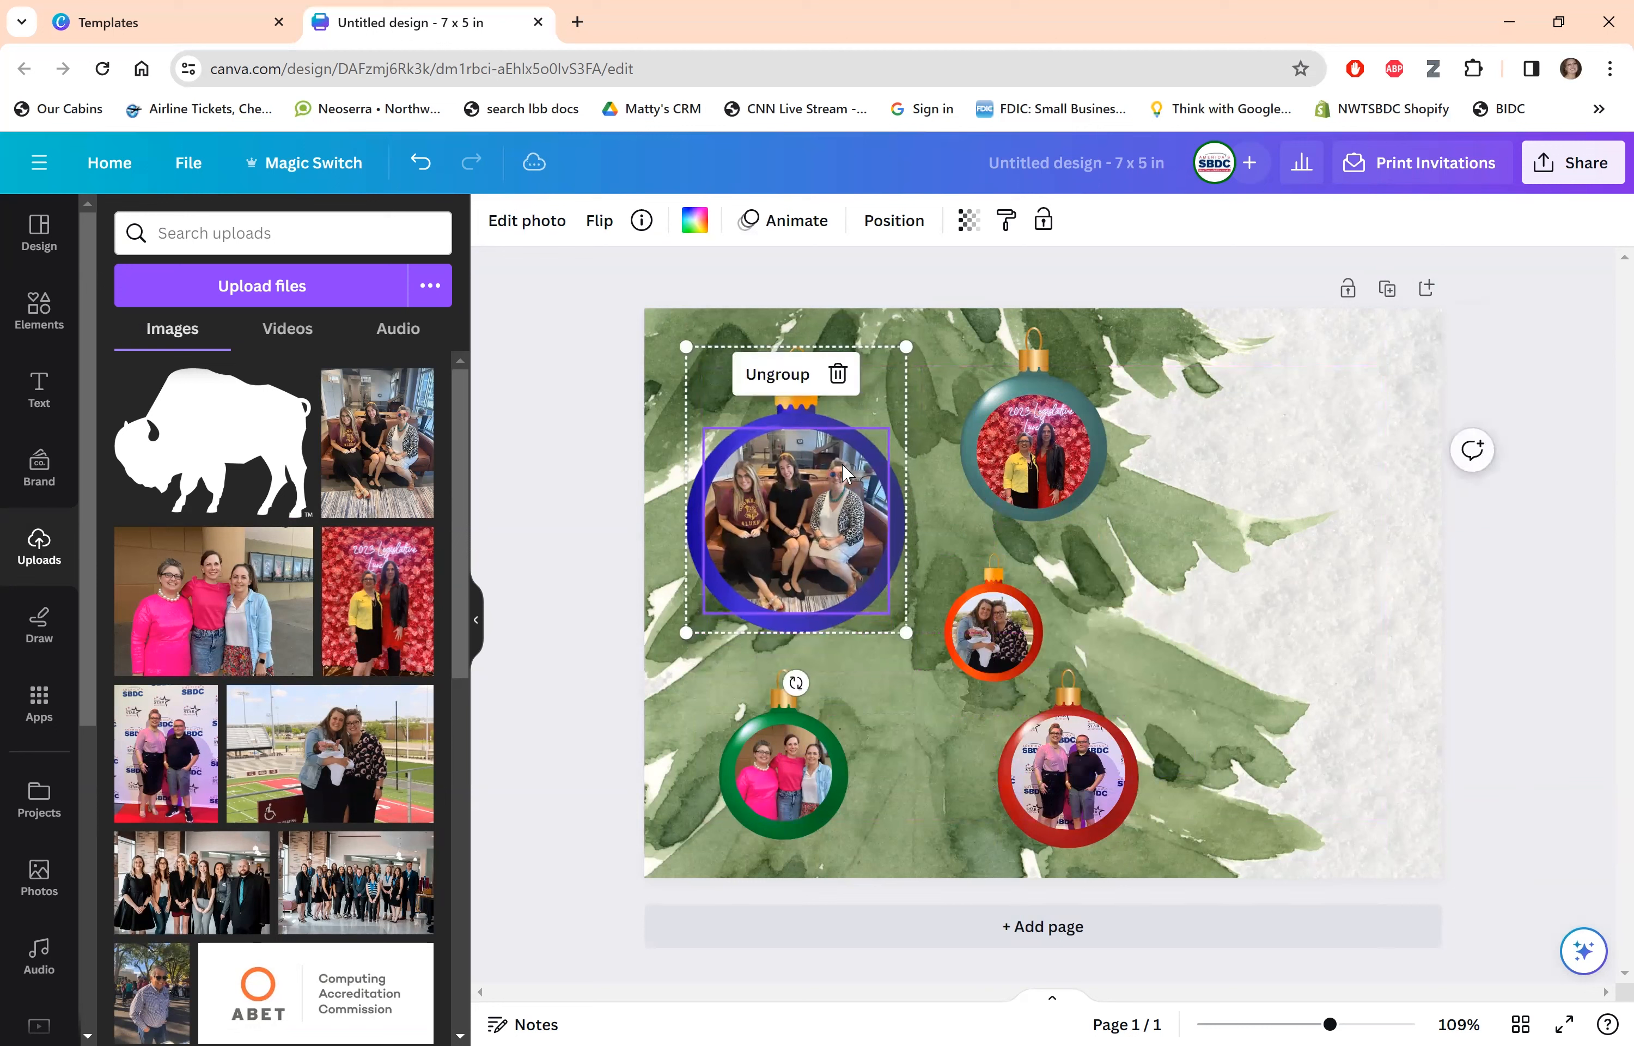
left_click(1041, 438)
left_click(1028, 354, "shift")
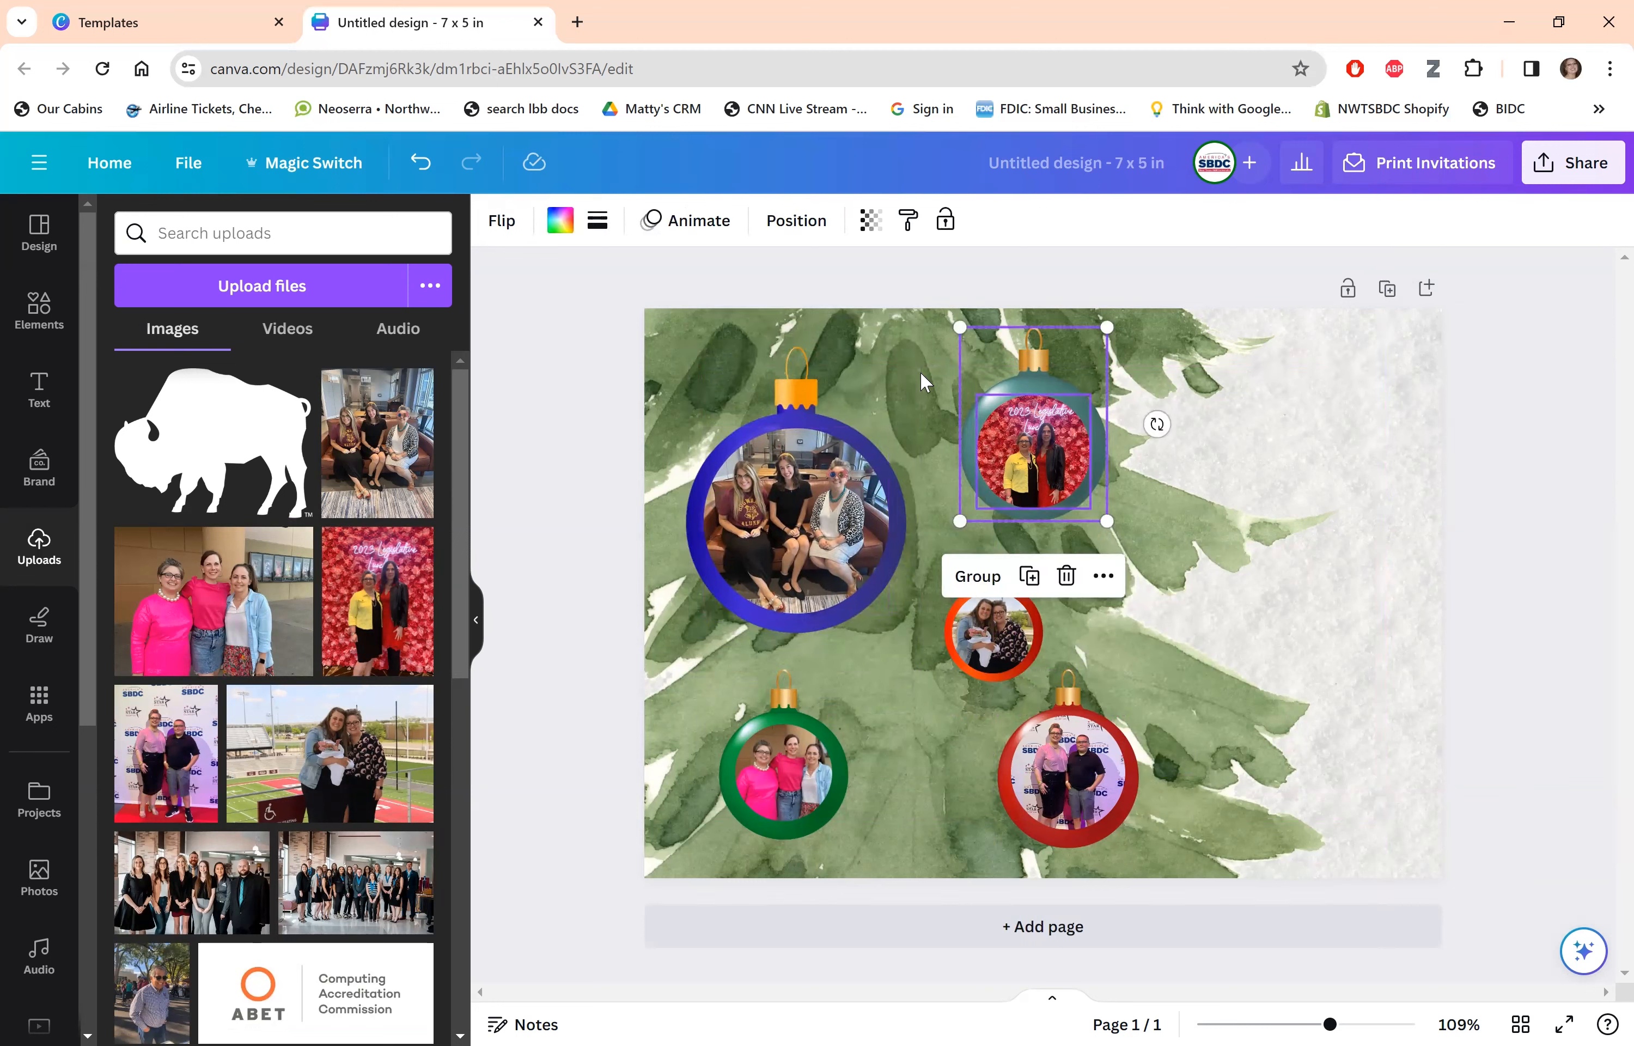
left_click(977, 576)
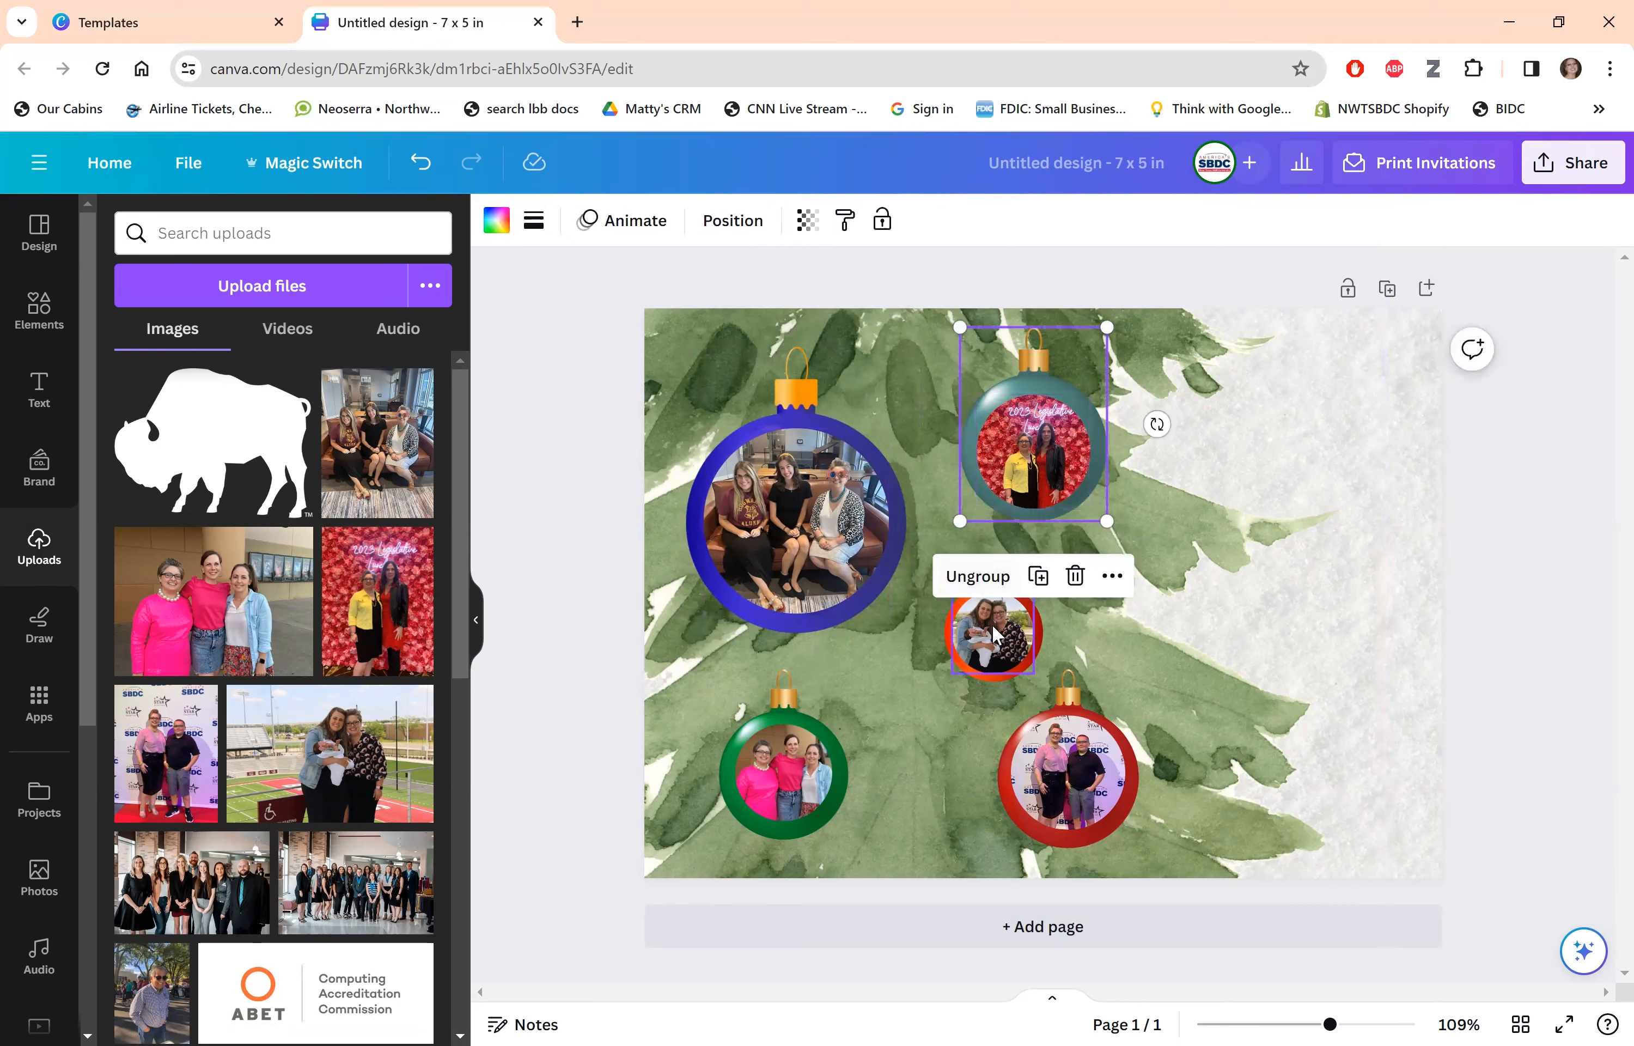
Group the small orange, green and large red ornaments each with their photos.
left_click(992, 624)
left_click(998, 585, "shift")
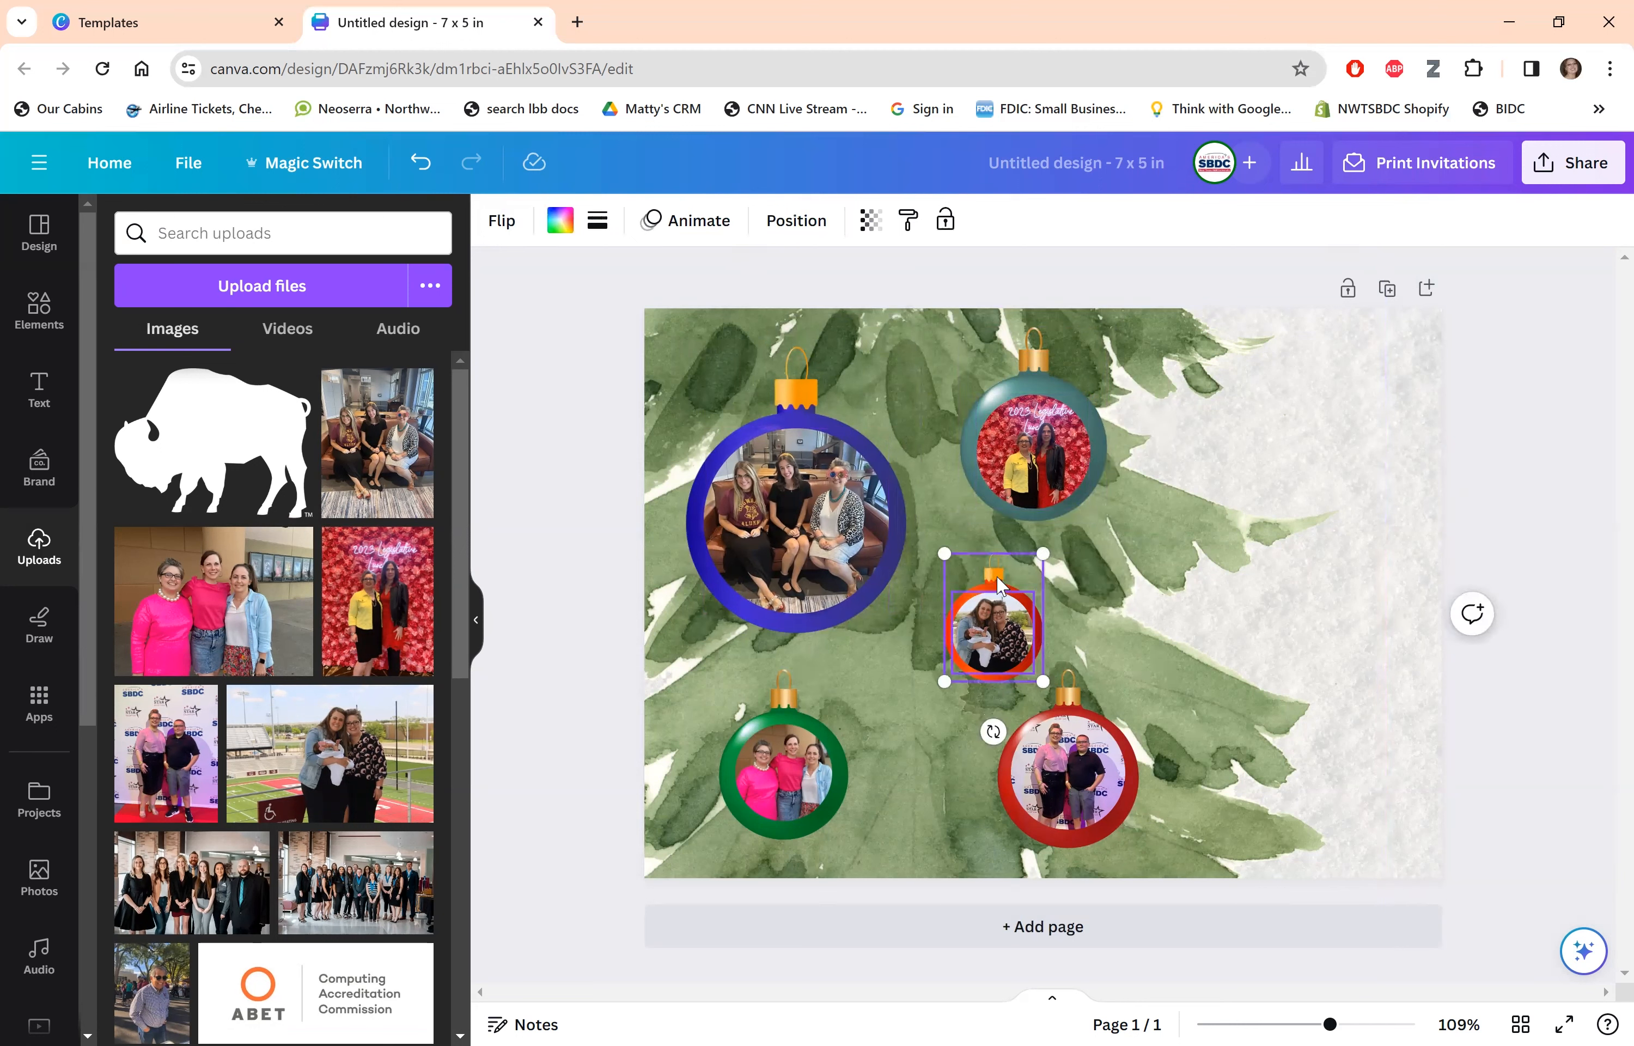
left_click(935, 499)
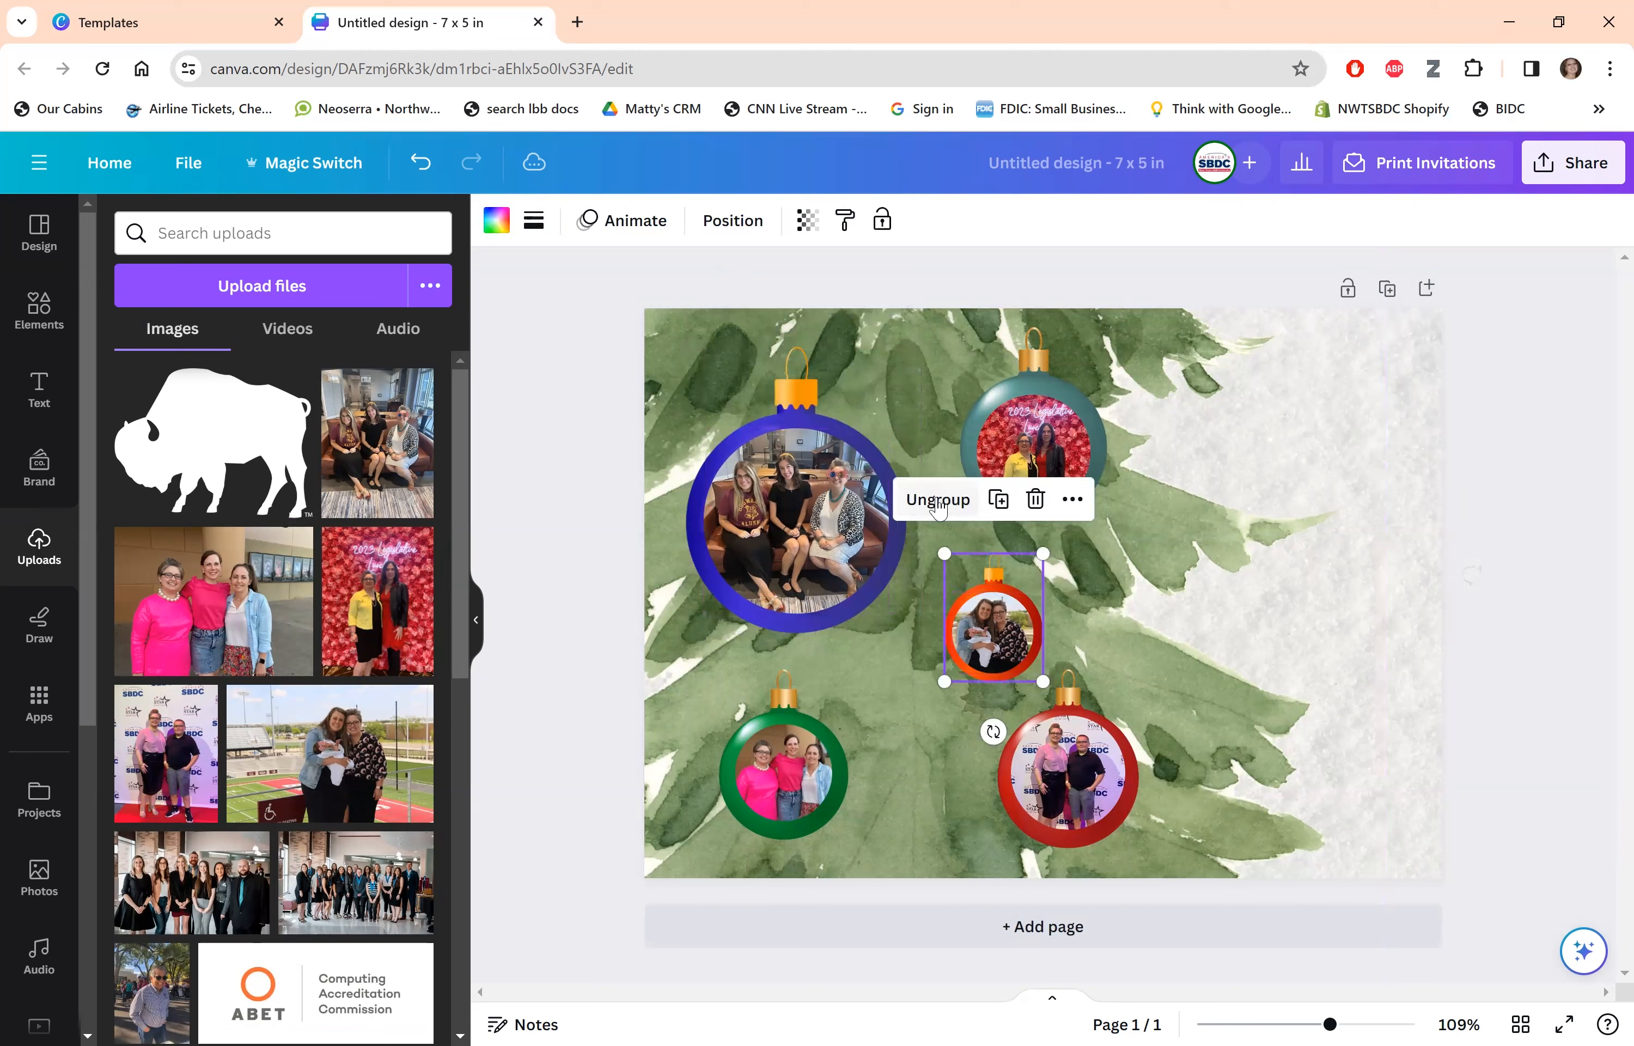
left_click(795, 766)
left_click(788, 700, "shift")
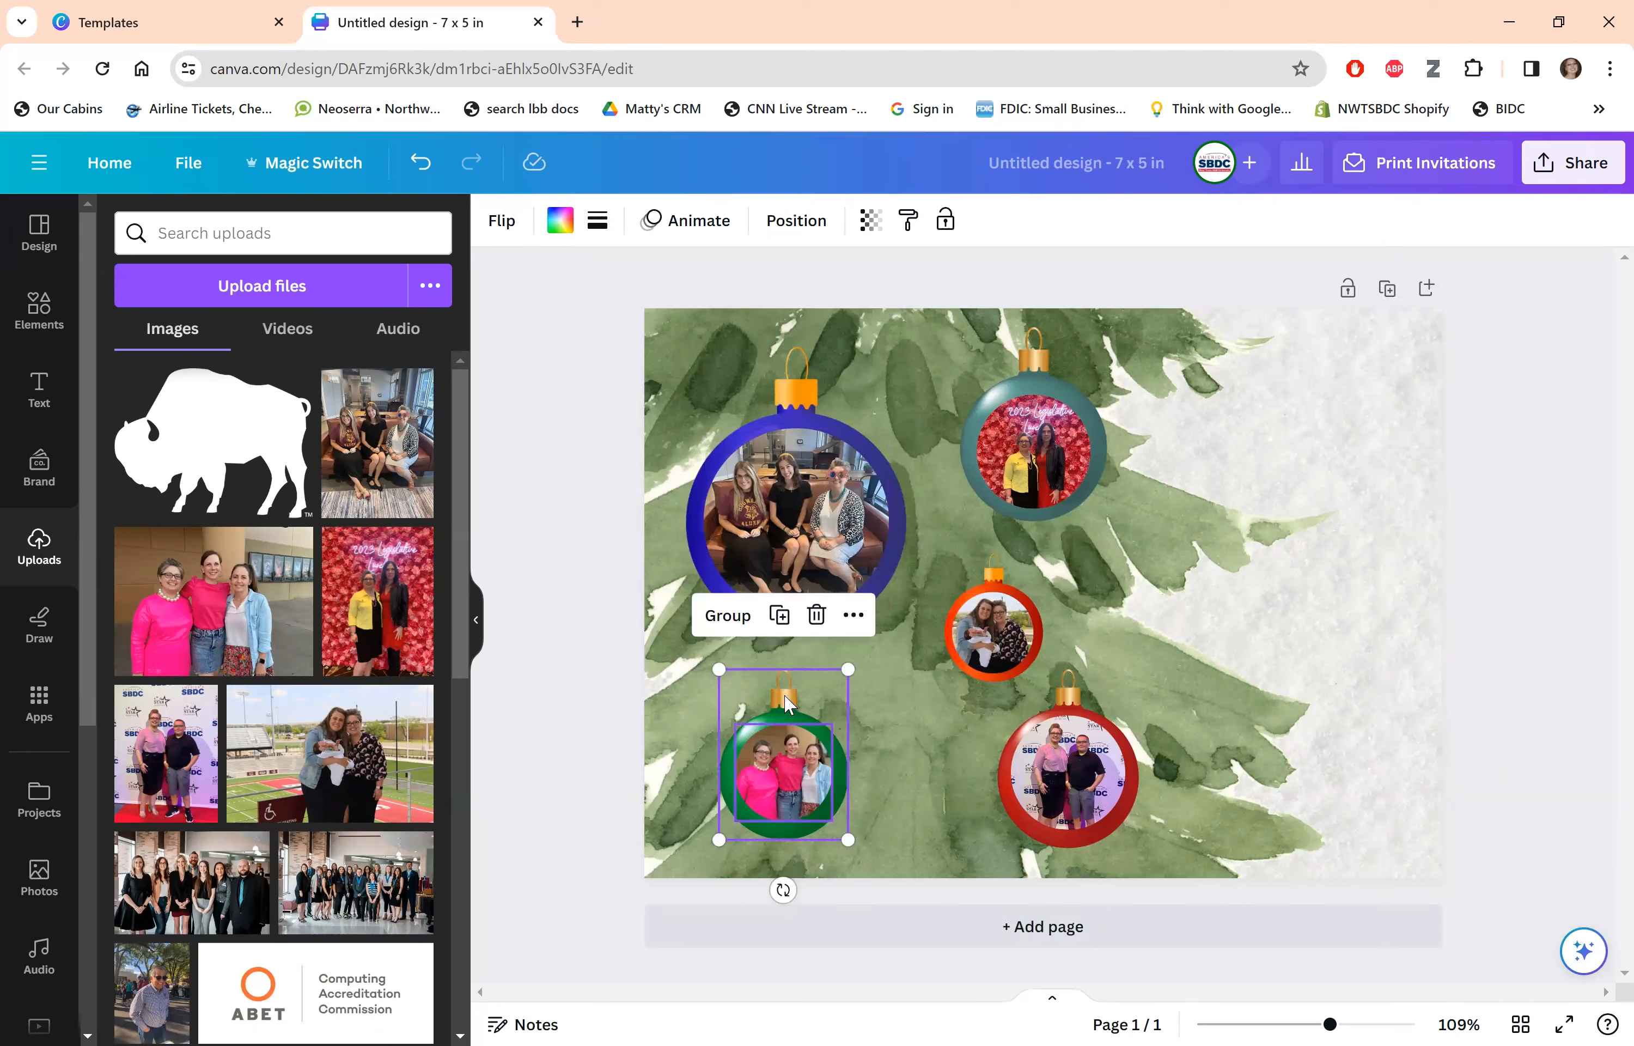
left_click(727, 616)
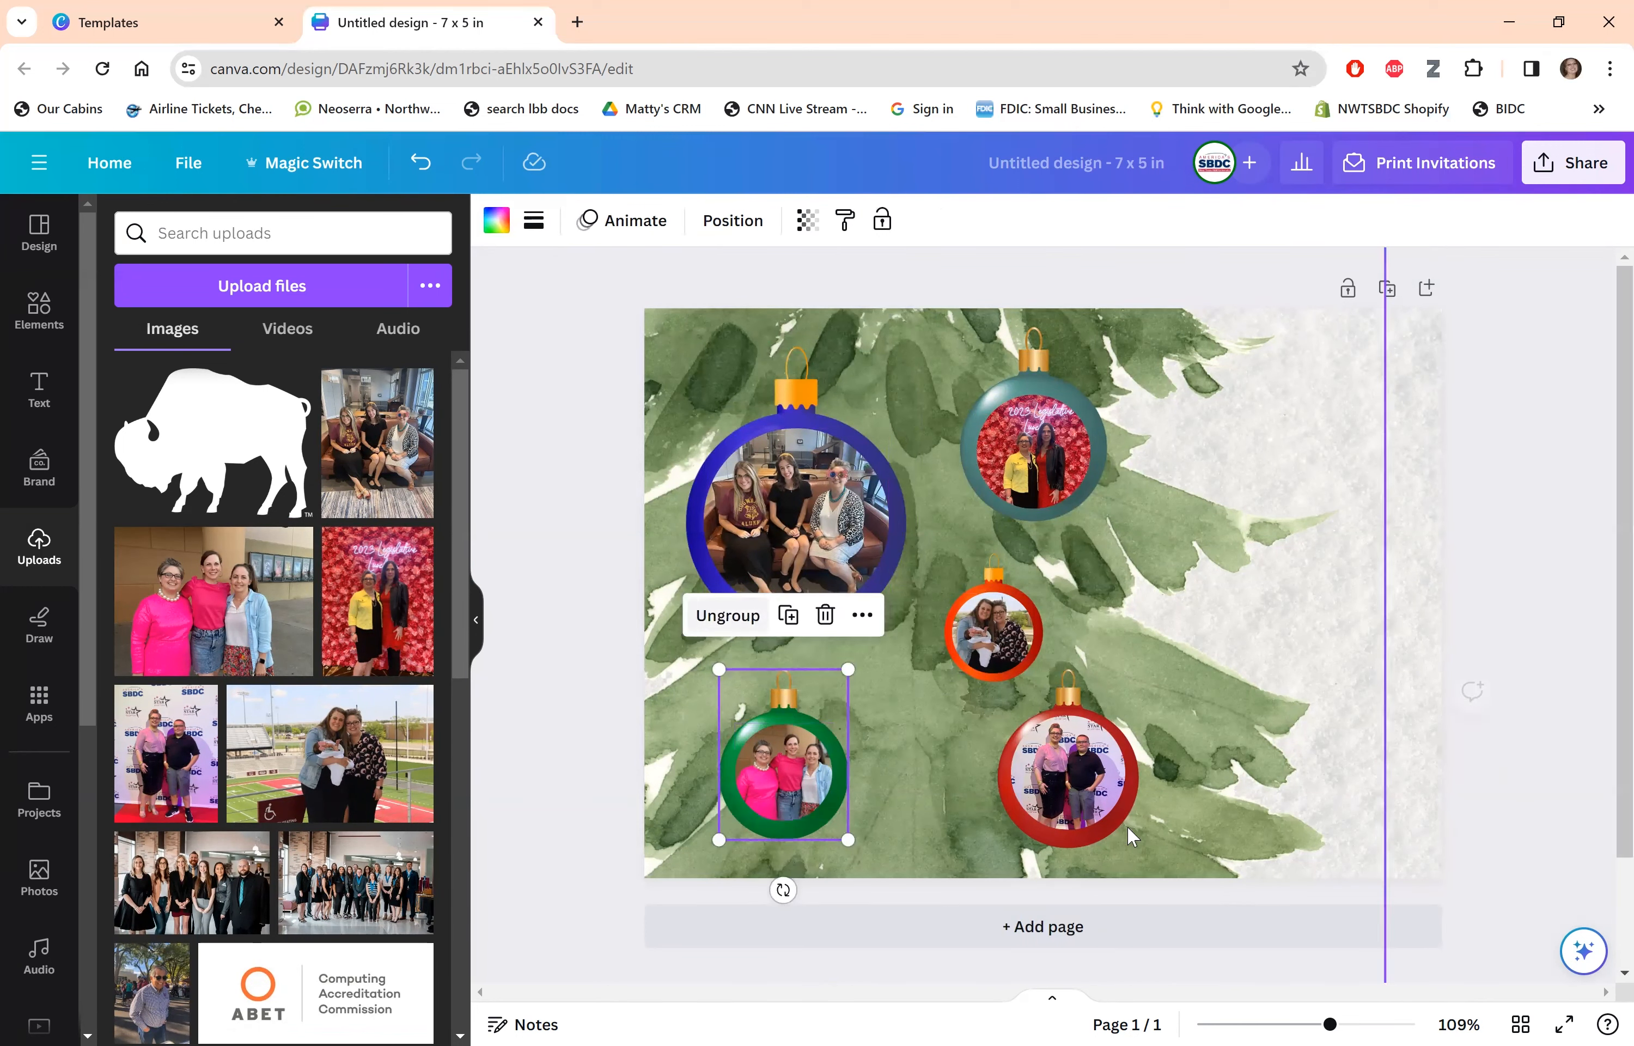
left_click(1074, 795)
left_click(1078, 695, "shift")
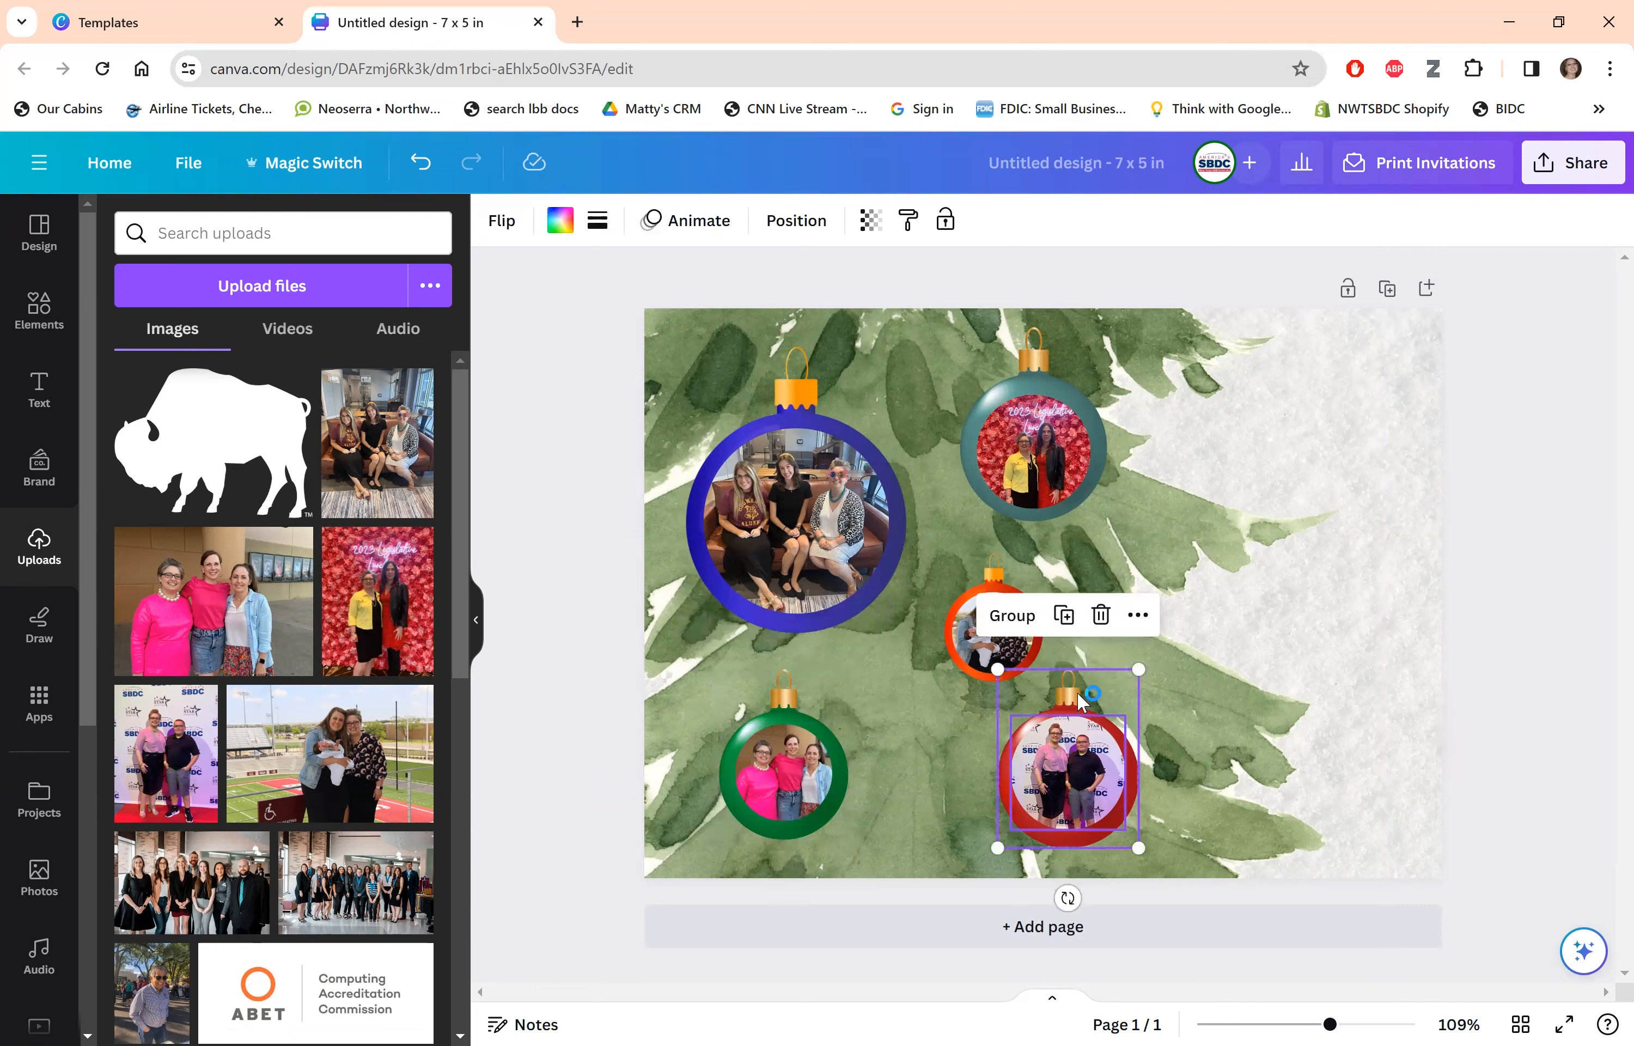
left_click(1010, 616)
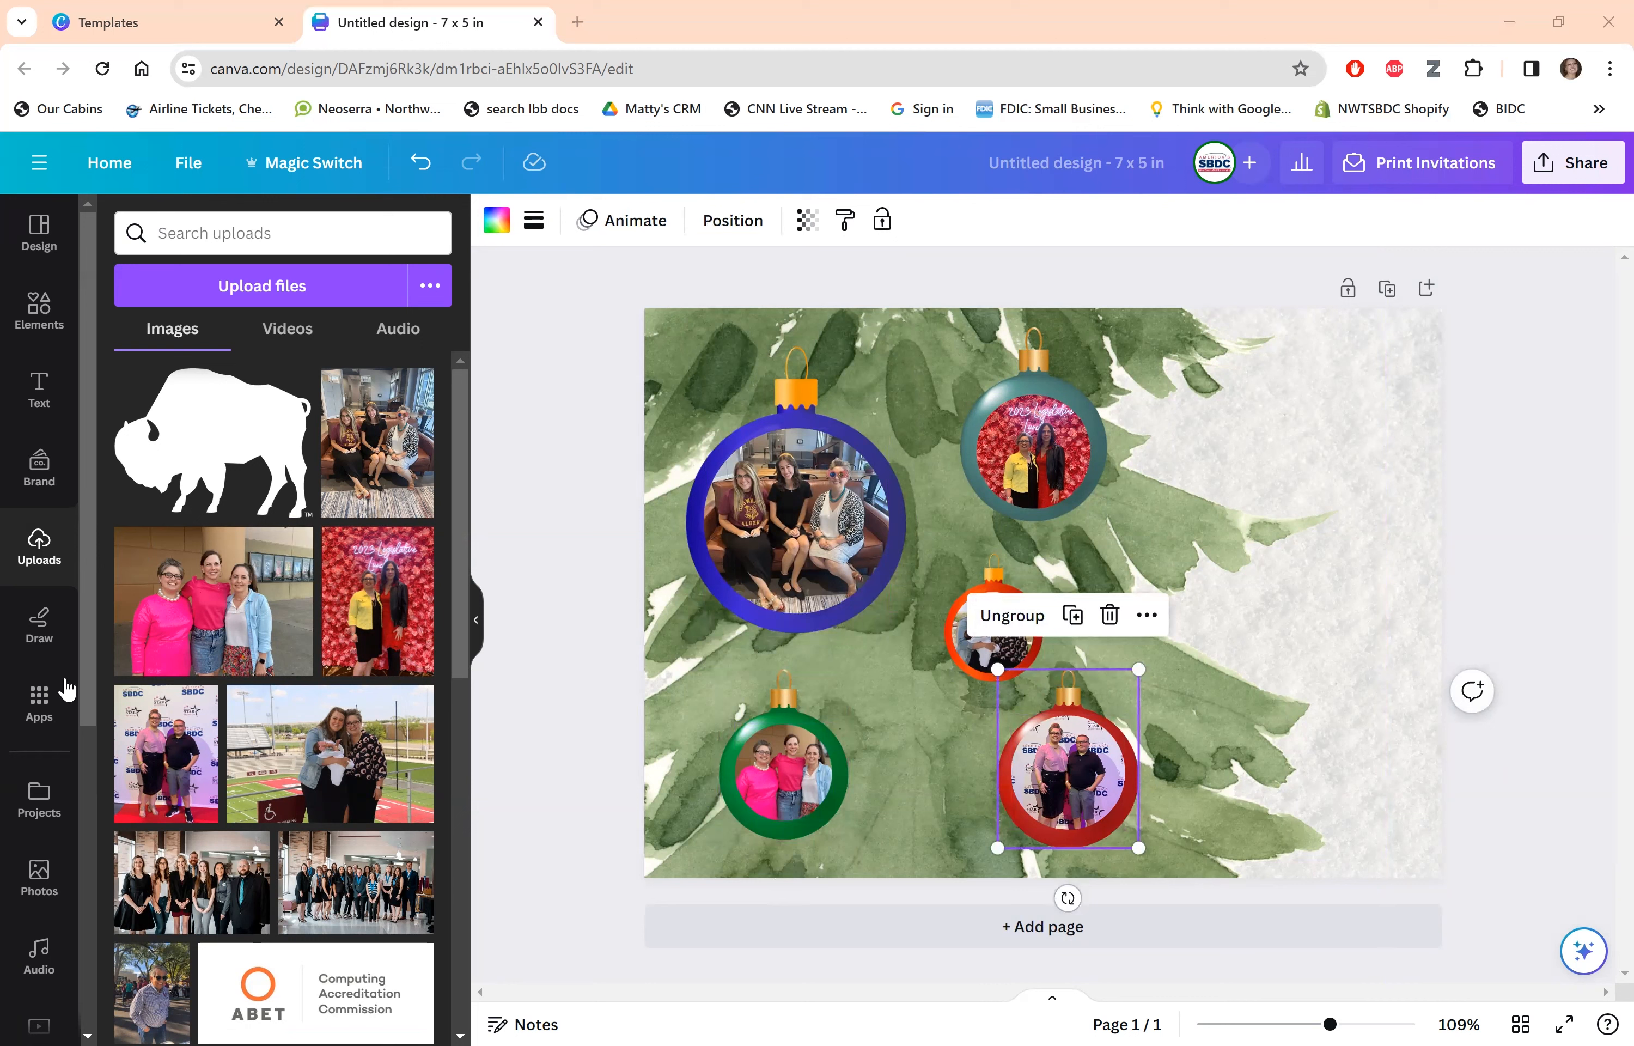
Browse the Text panel styles and add a title text box to the card.
left_click(40, 386)
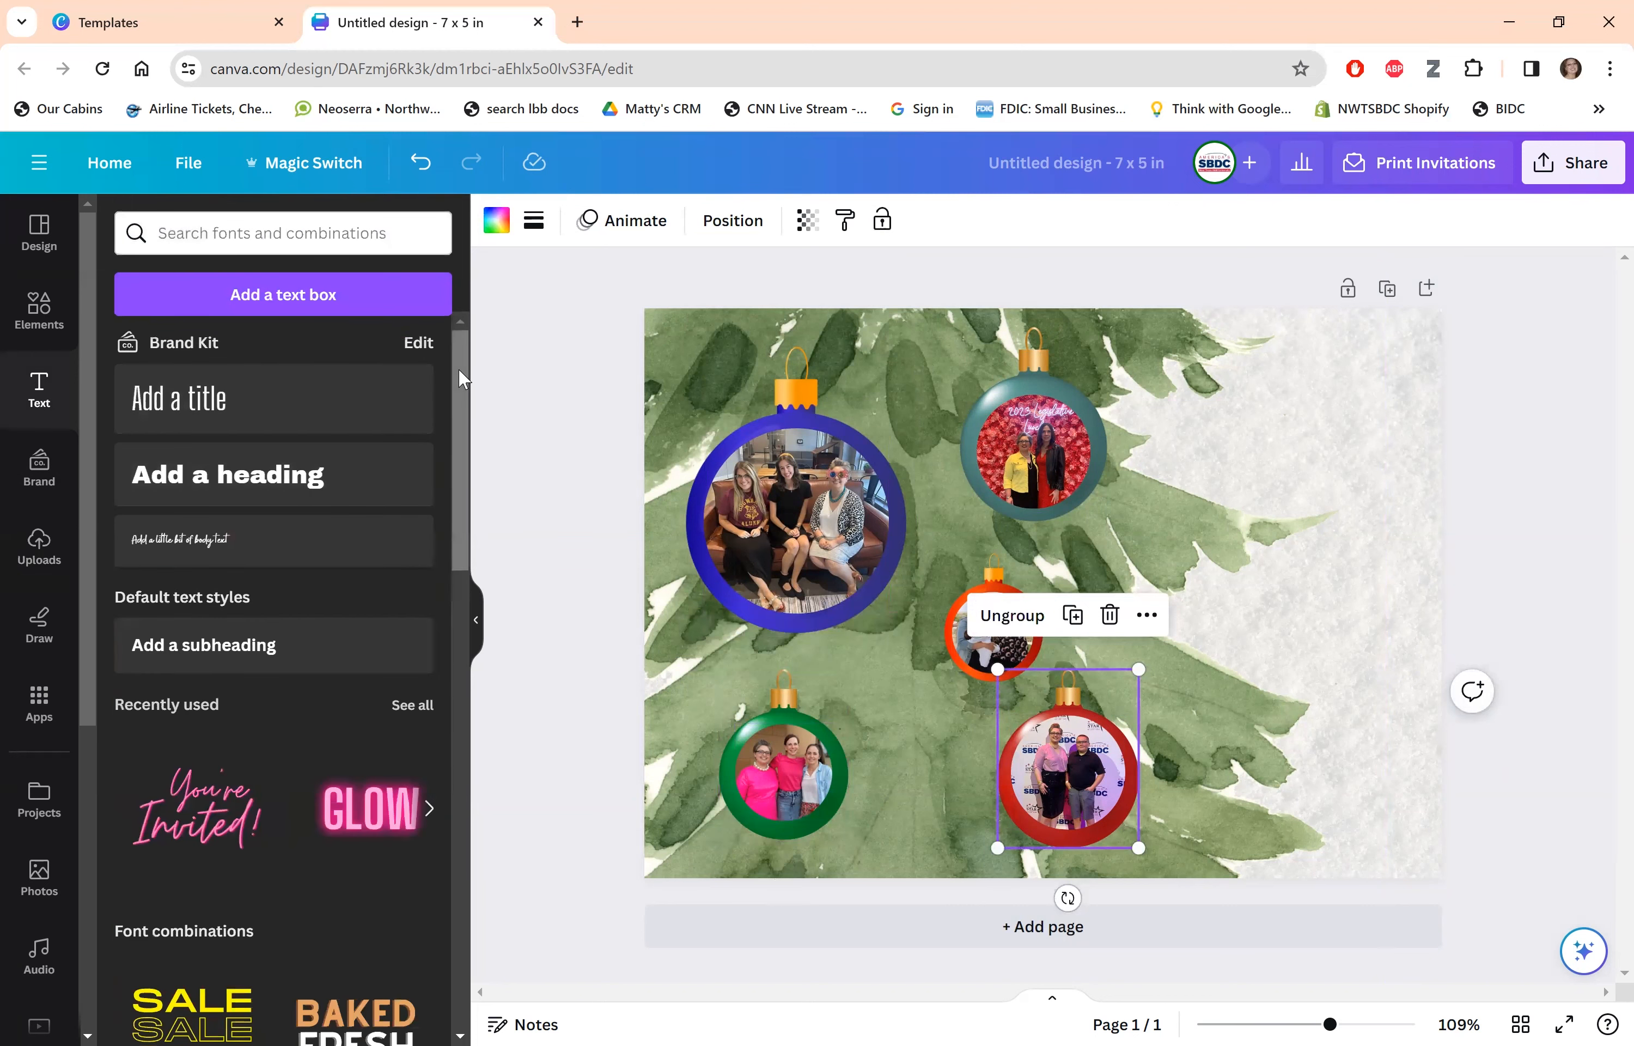
left_click_drag(459, 378, 485, 940)
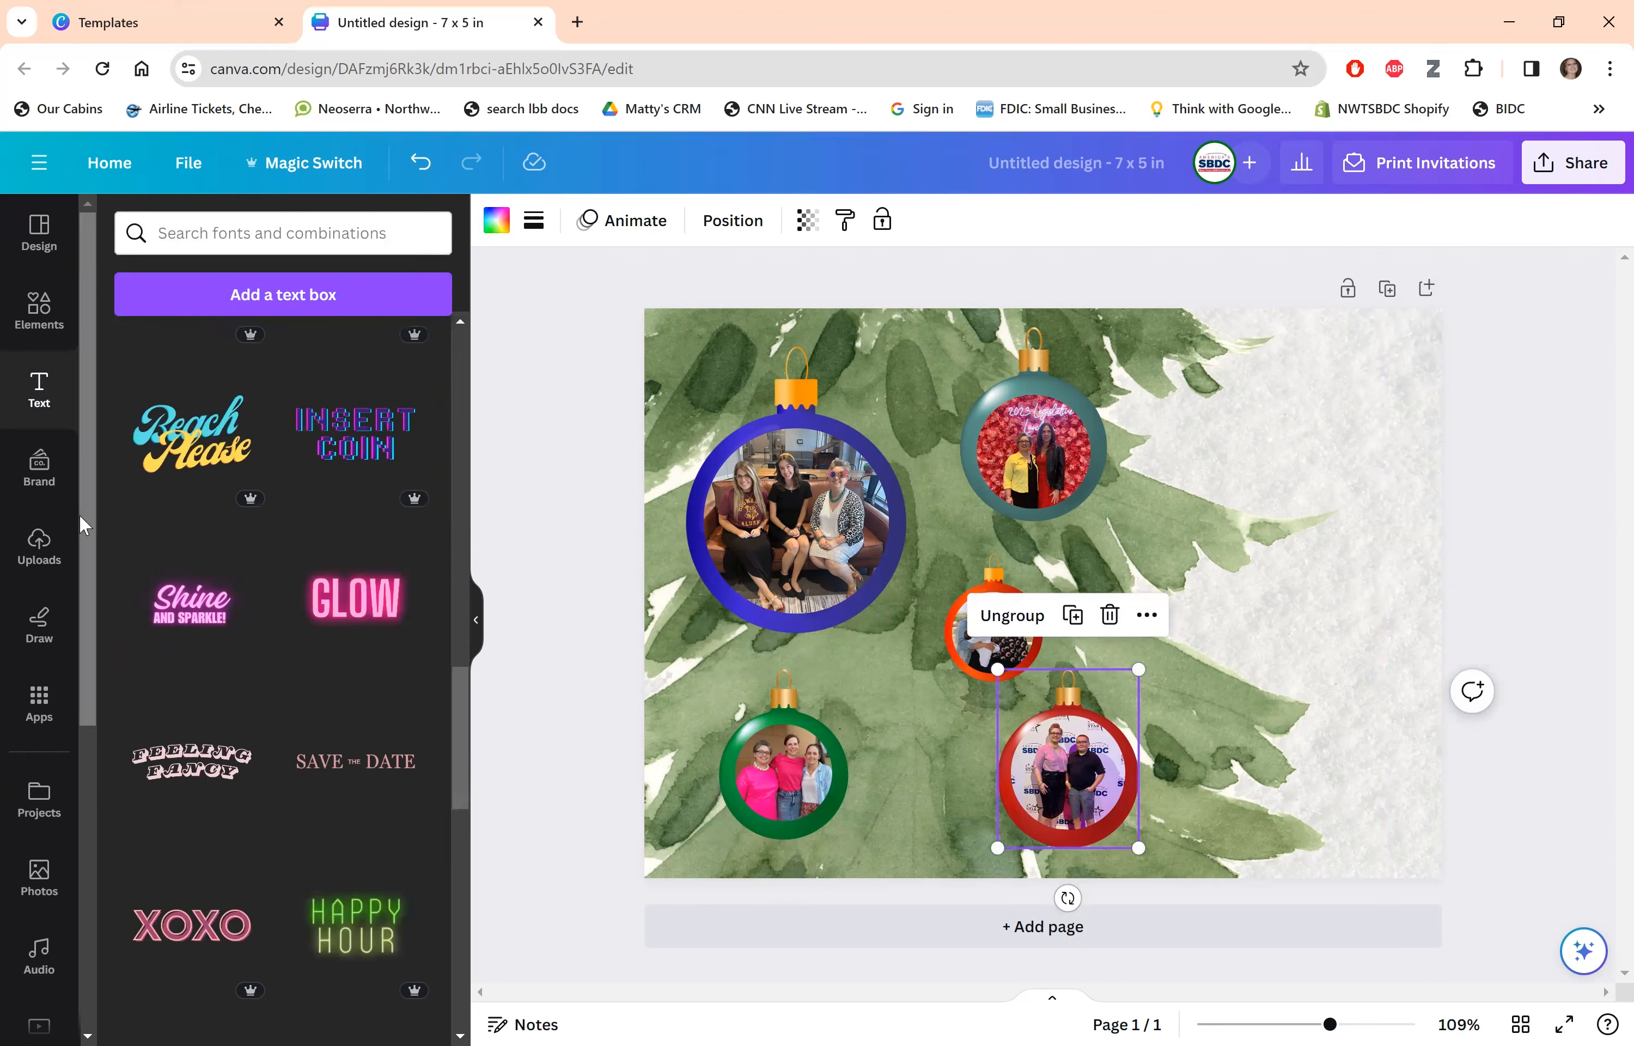
left_click_drag(456, 720, 425, 338)
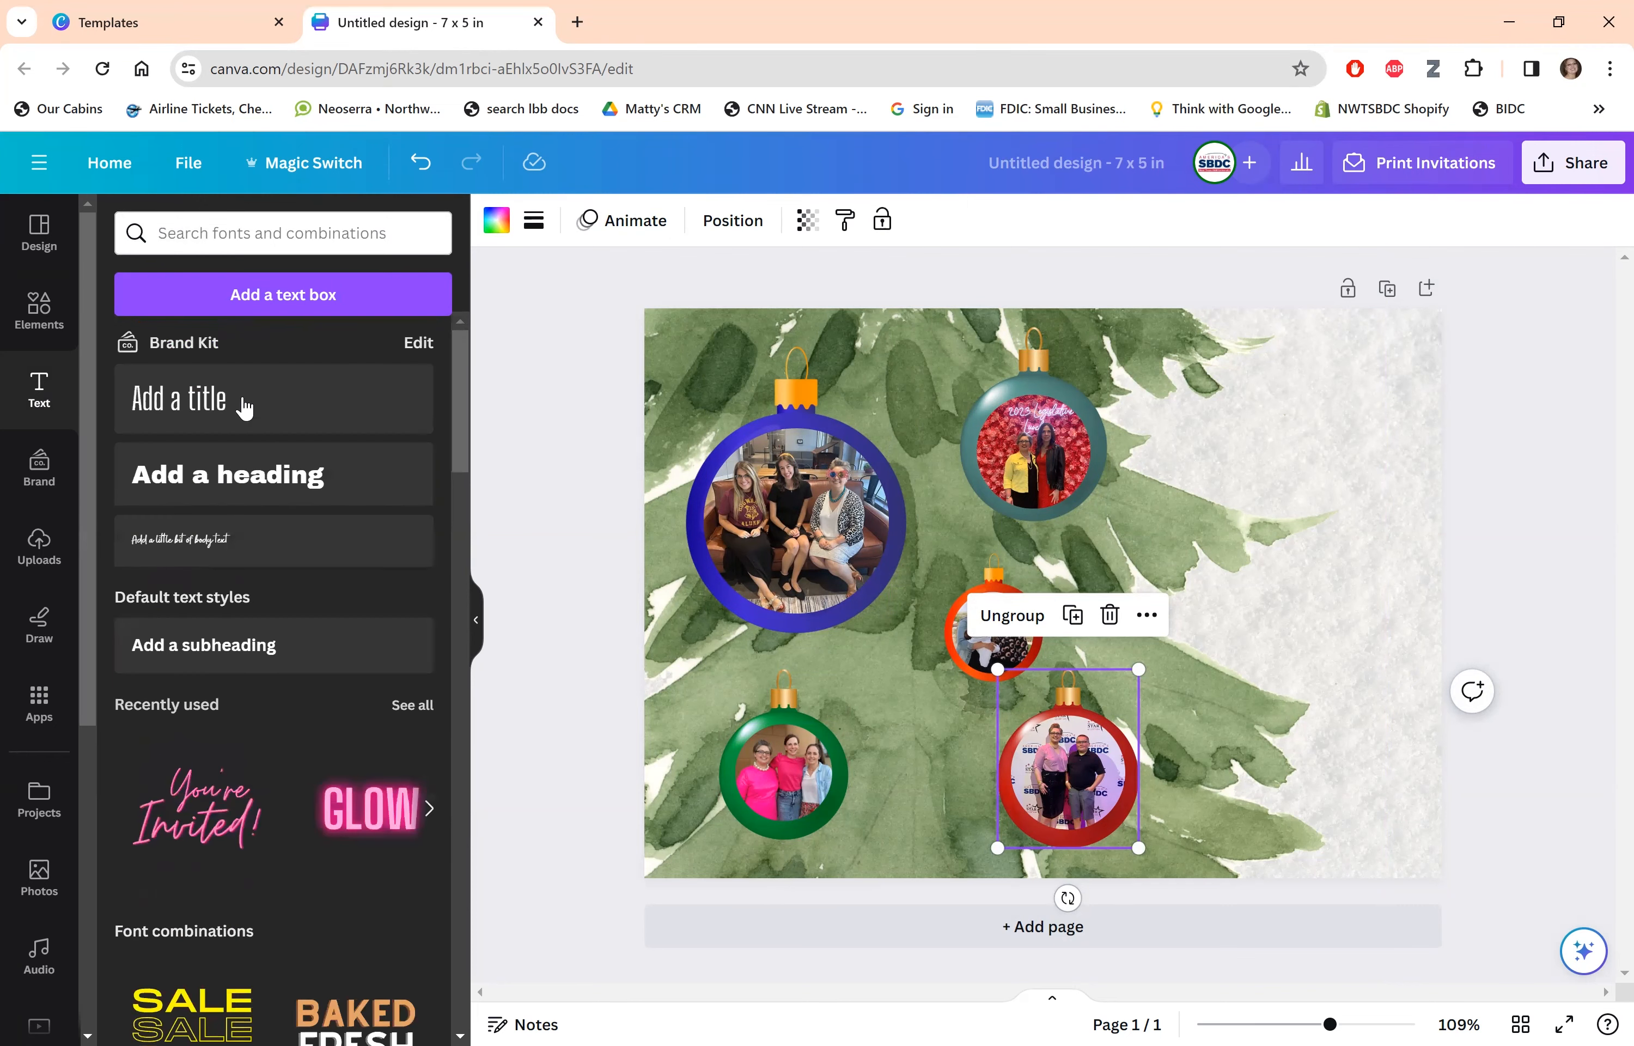
left_click(202, 420)
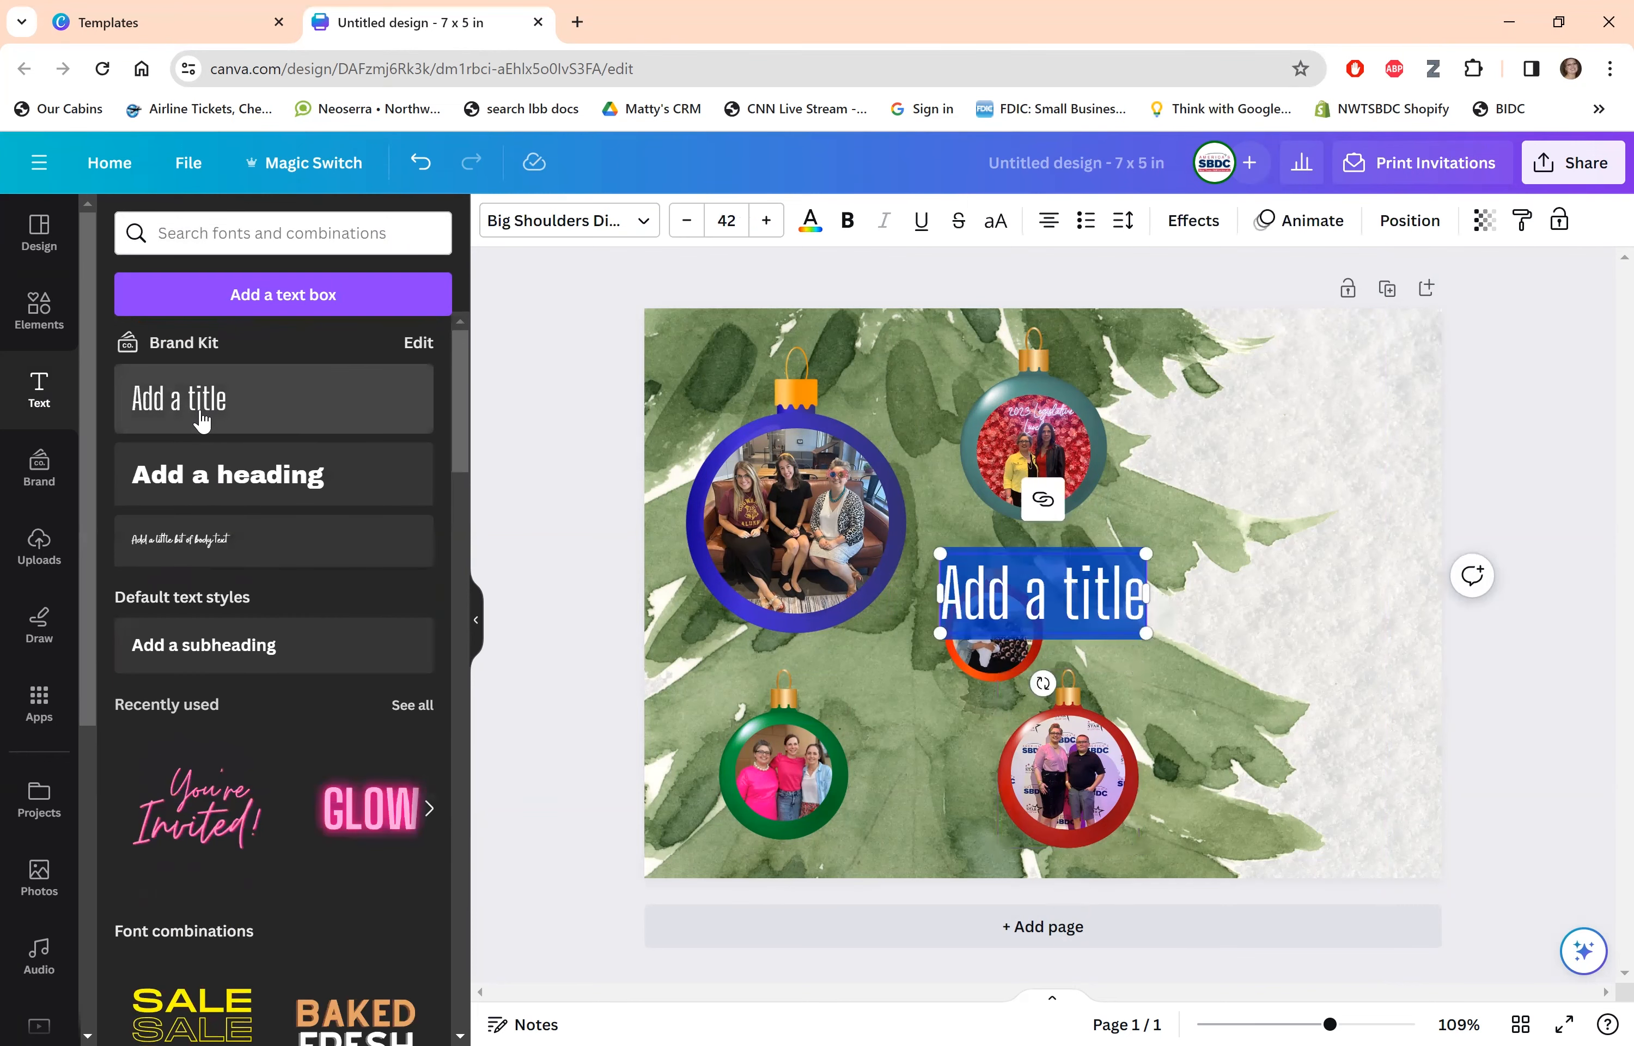
Look through the font list, then delete the trial title text box.
left_click(644, 235)
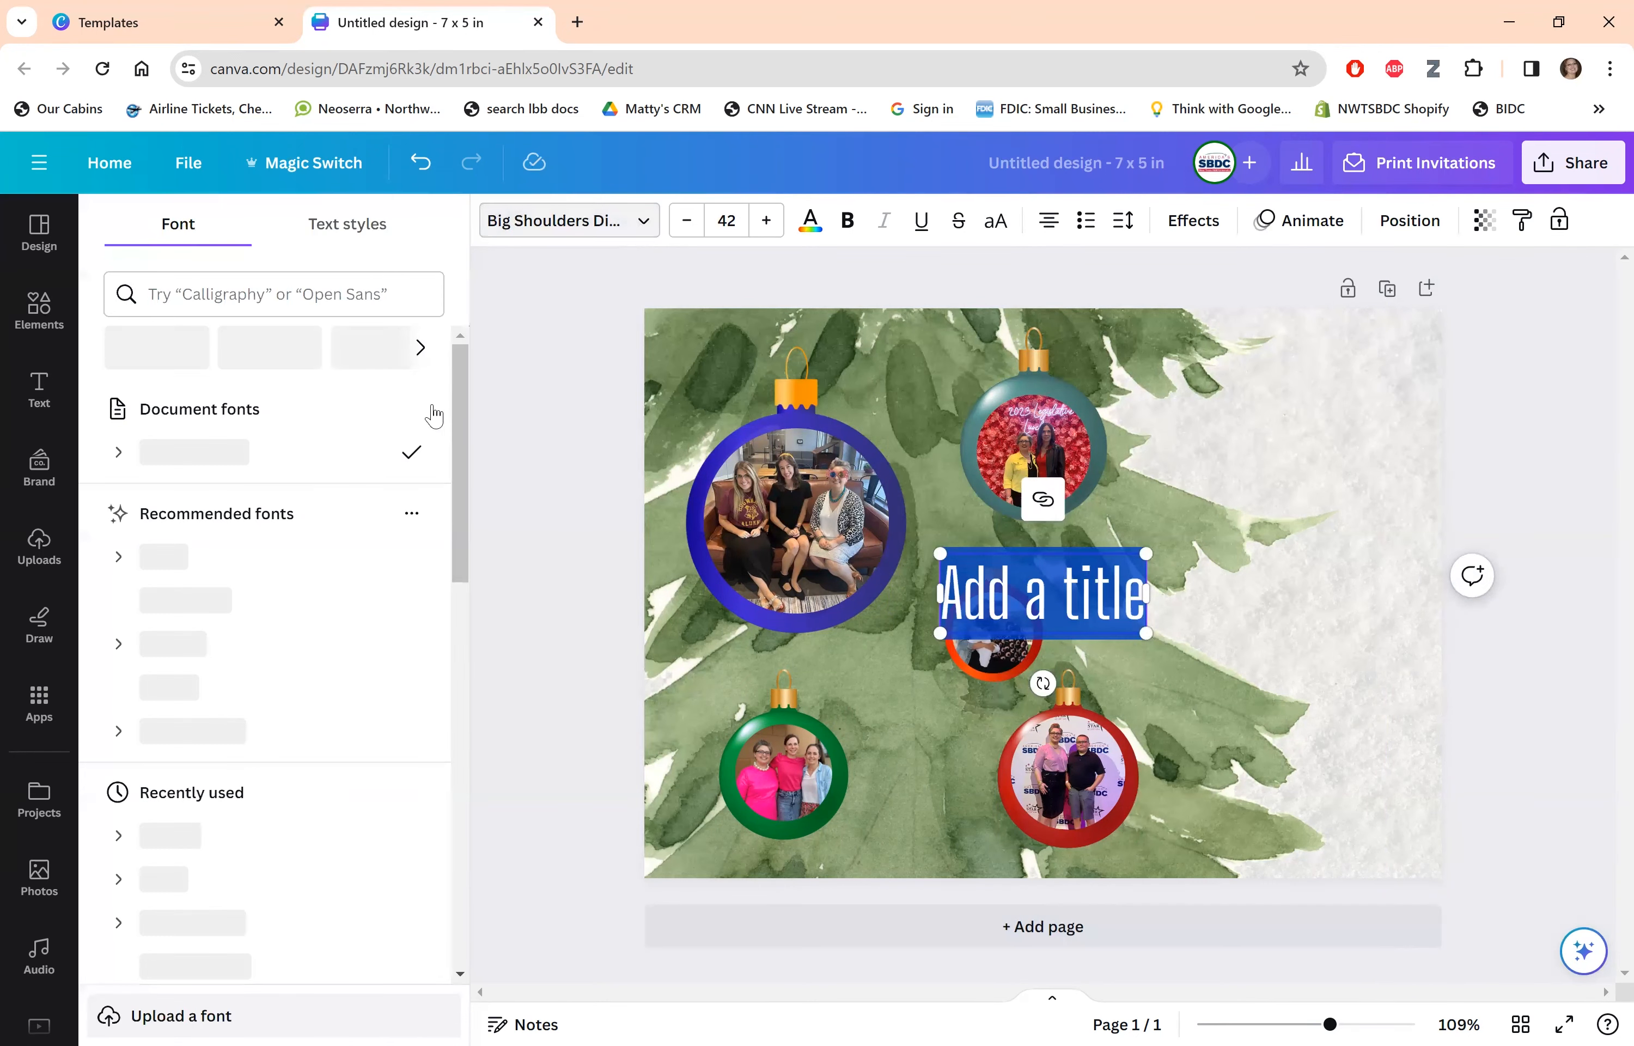
left_click_drag(464, 455, 517, 846)
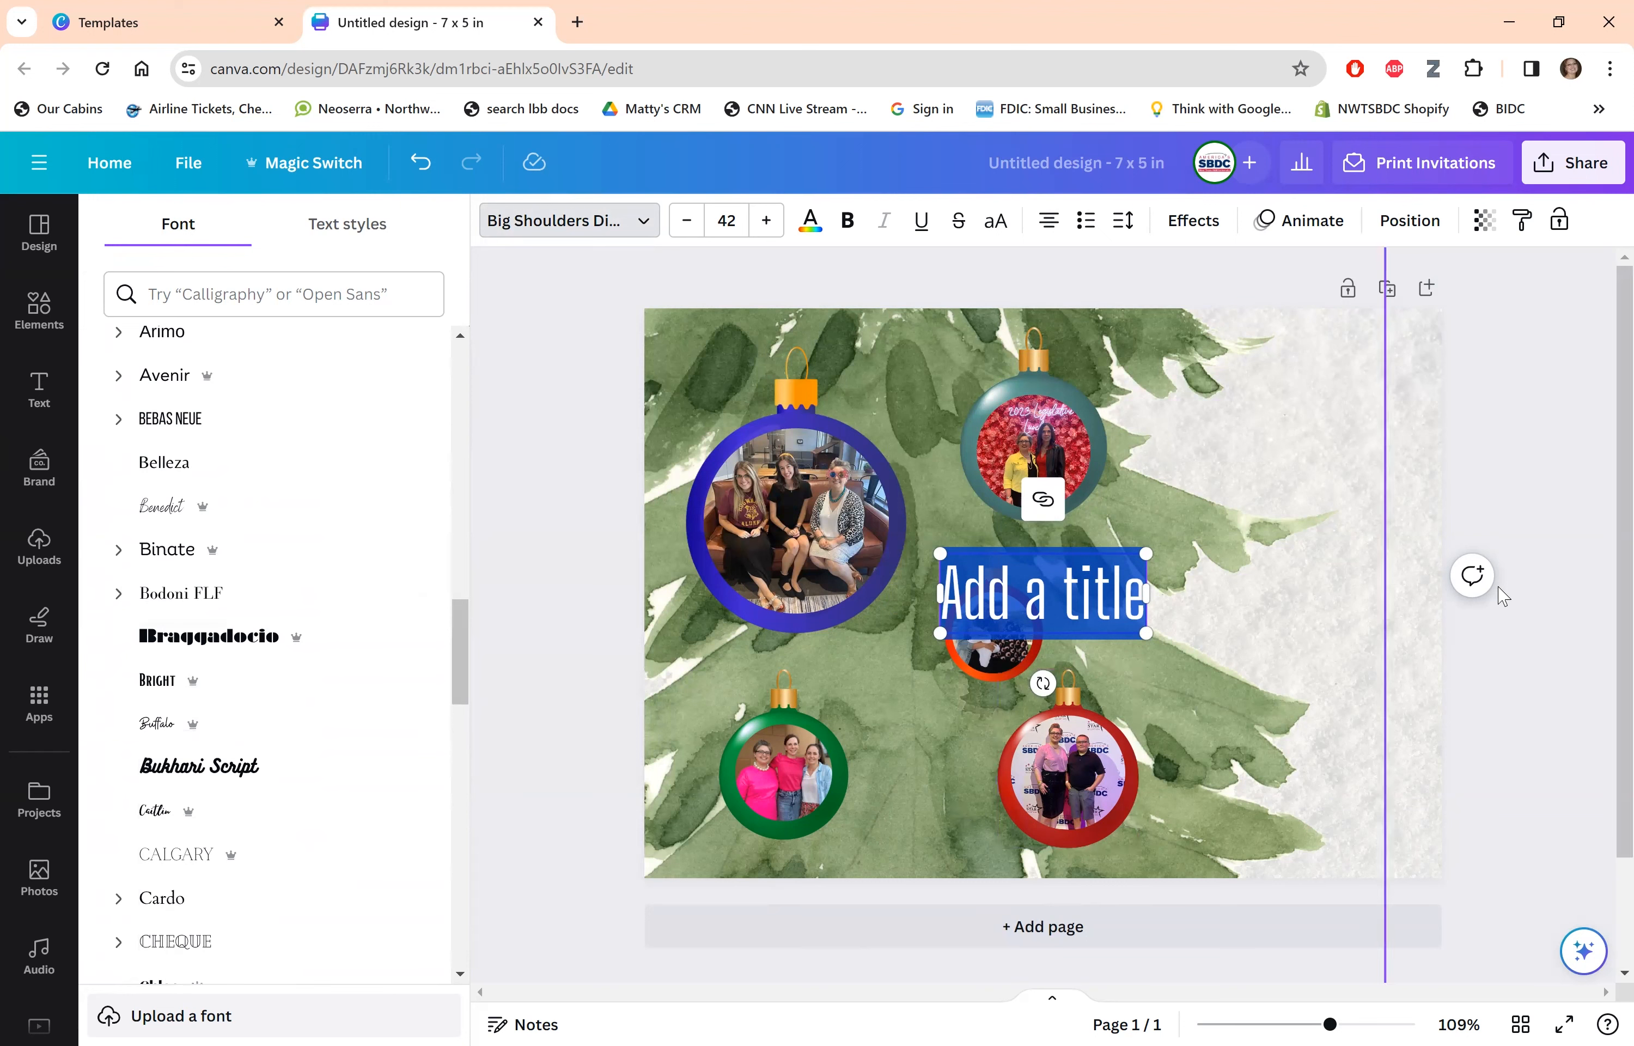
left_click(1482, 396)
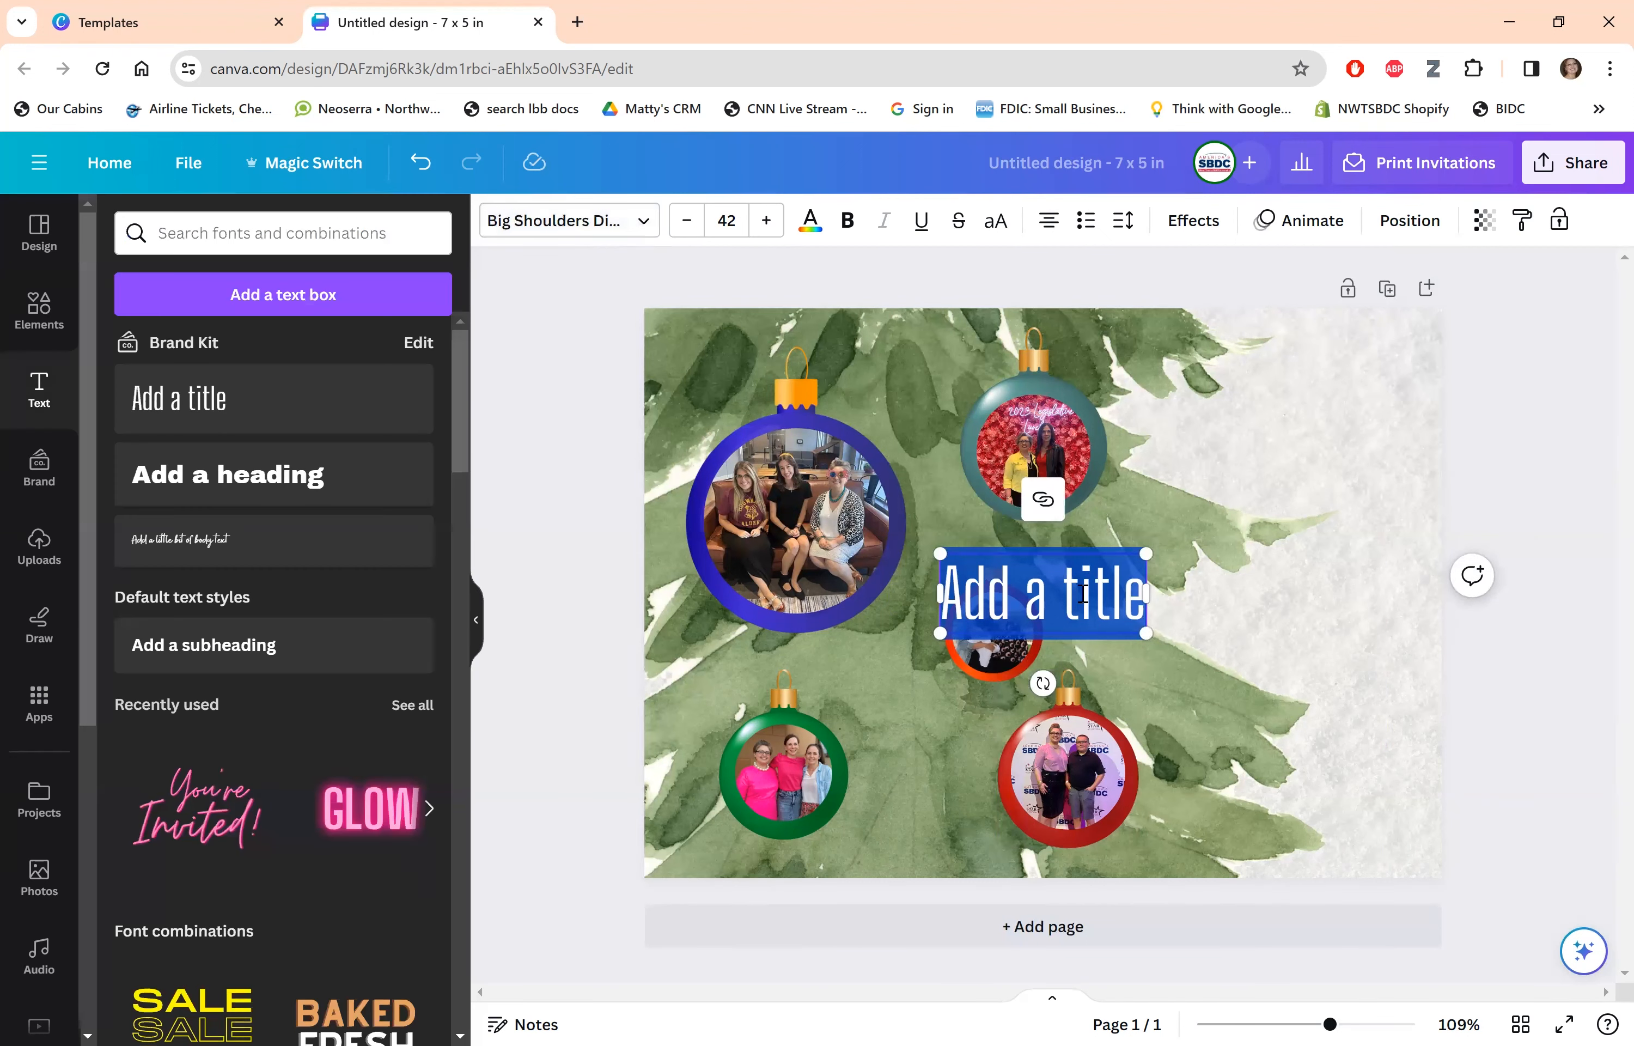
left_click_drag(1093, 602, 1368, 710)
left_click(1485, 747)
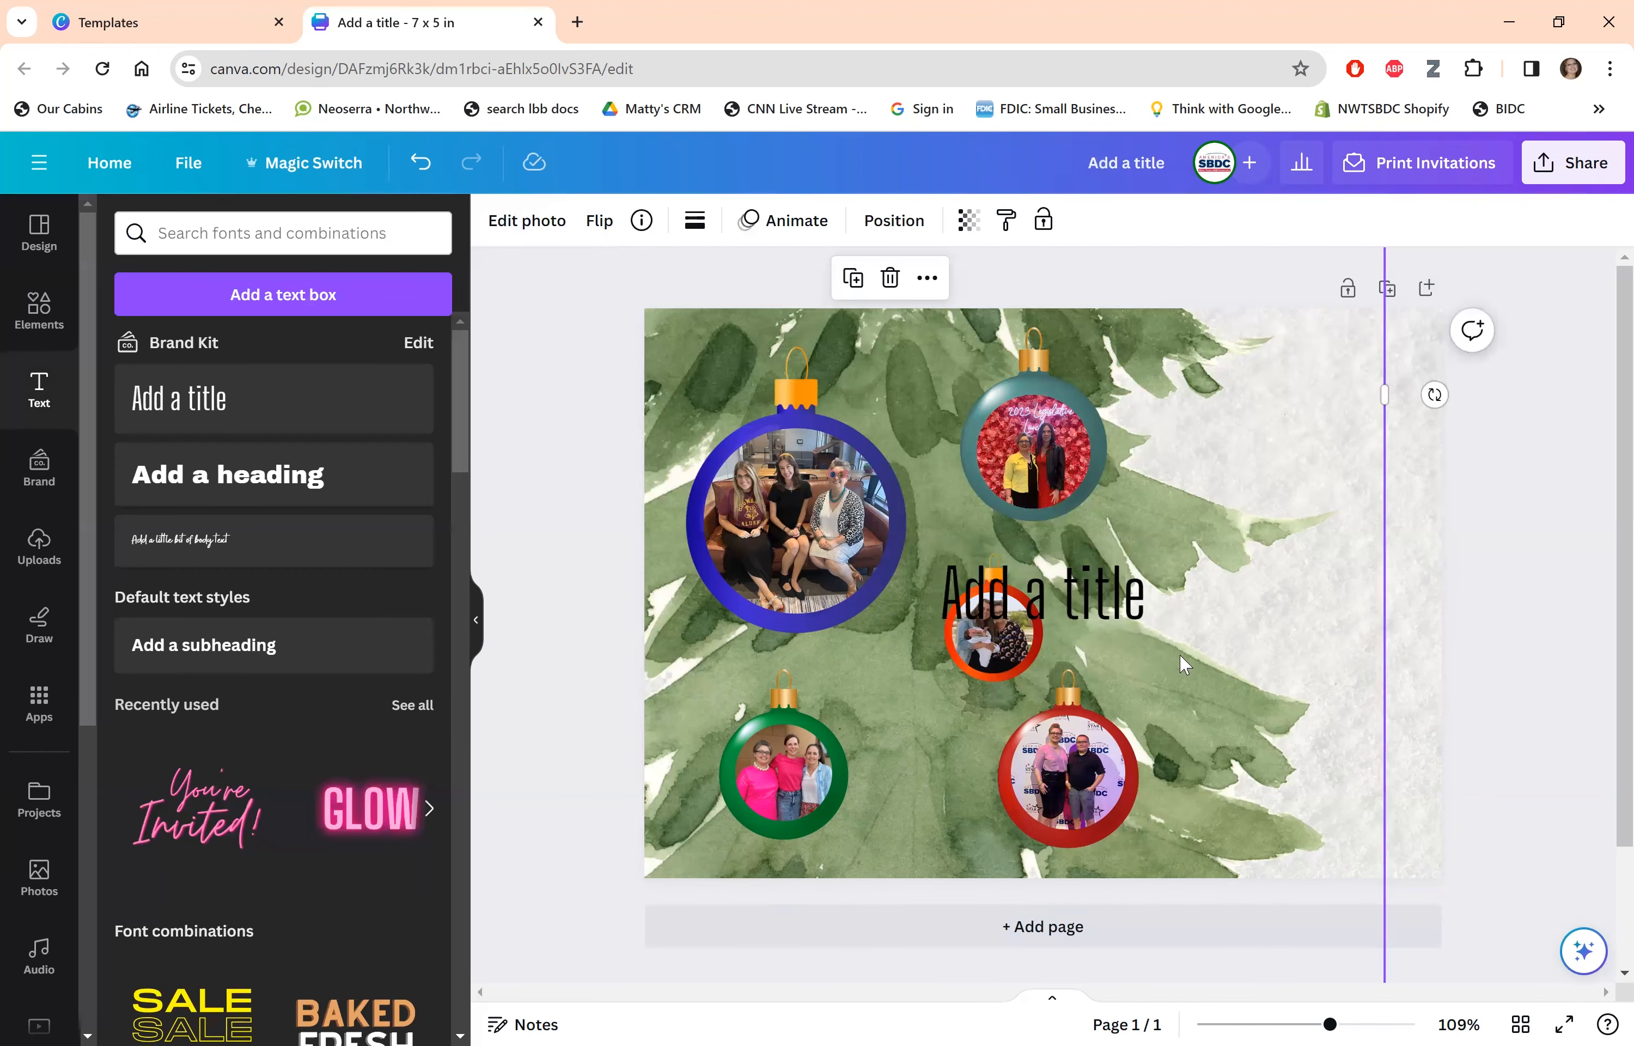
left_click(1083, 608)
key("Delete")
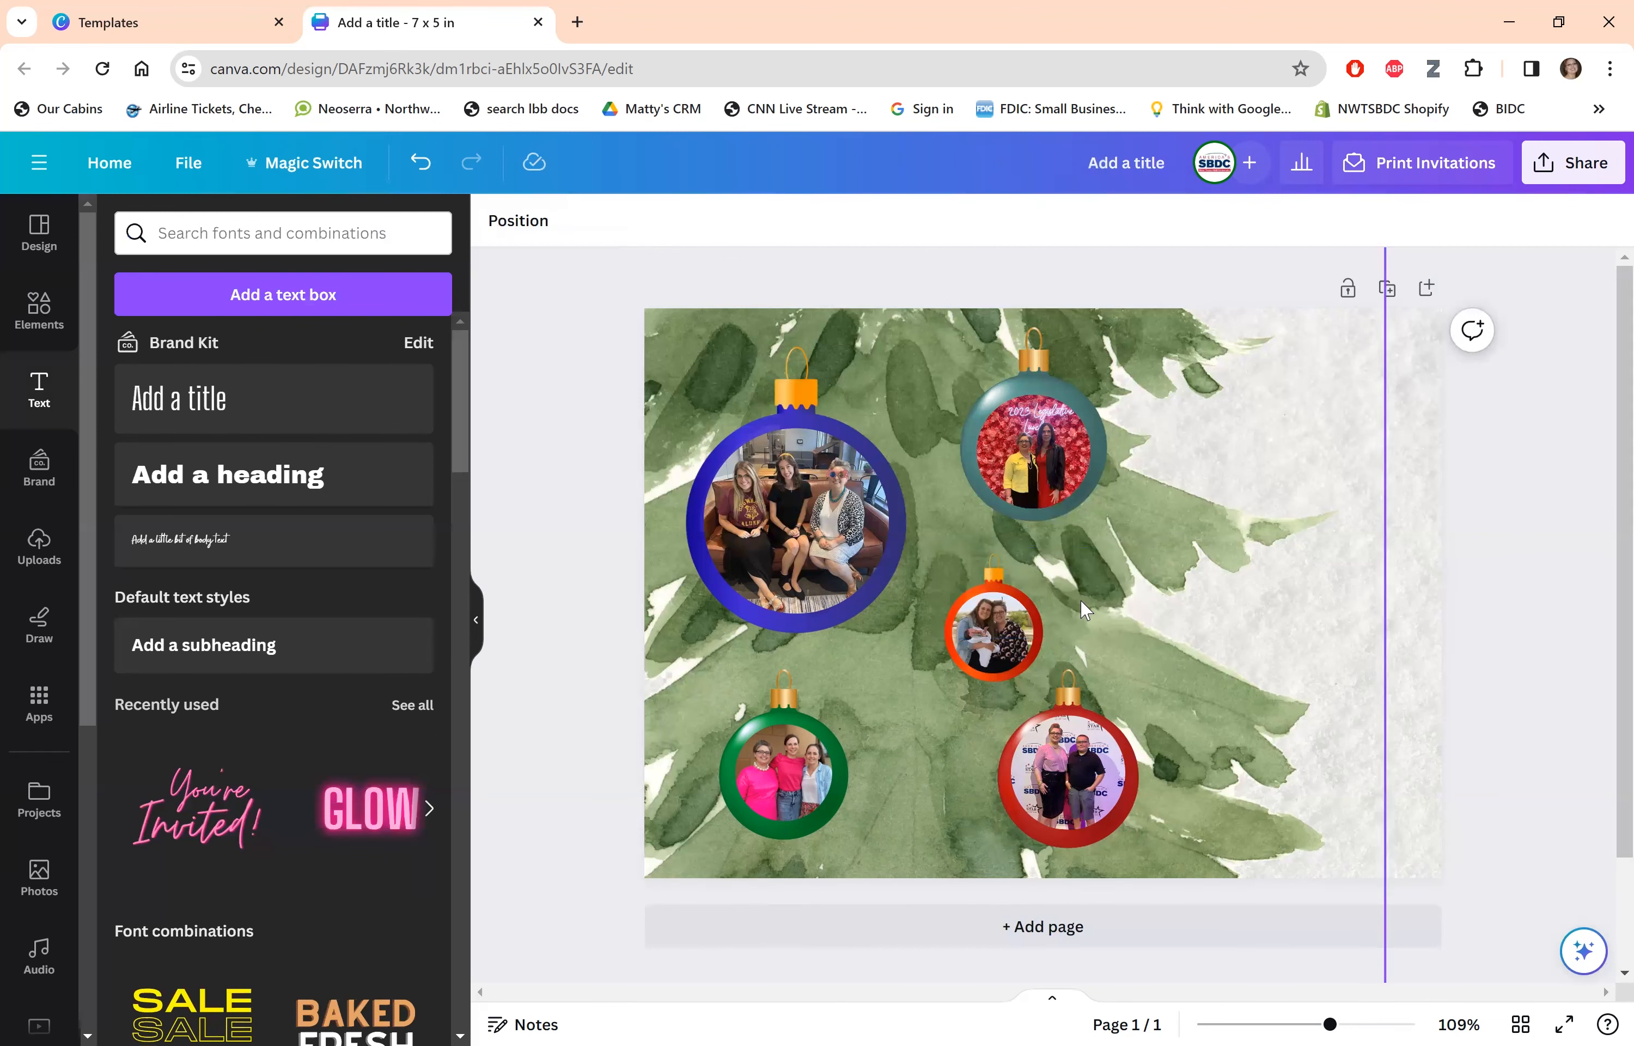
left_click(1083, 608)
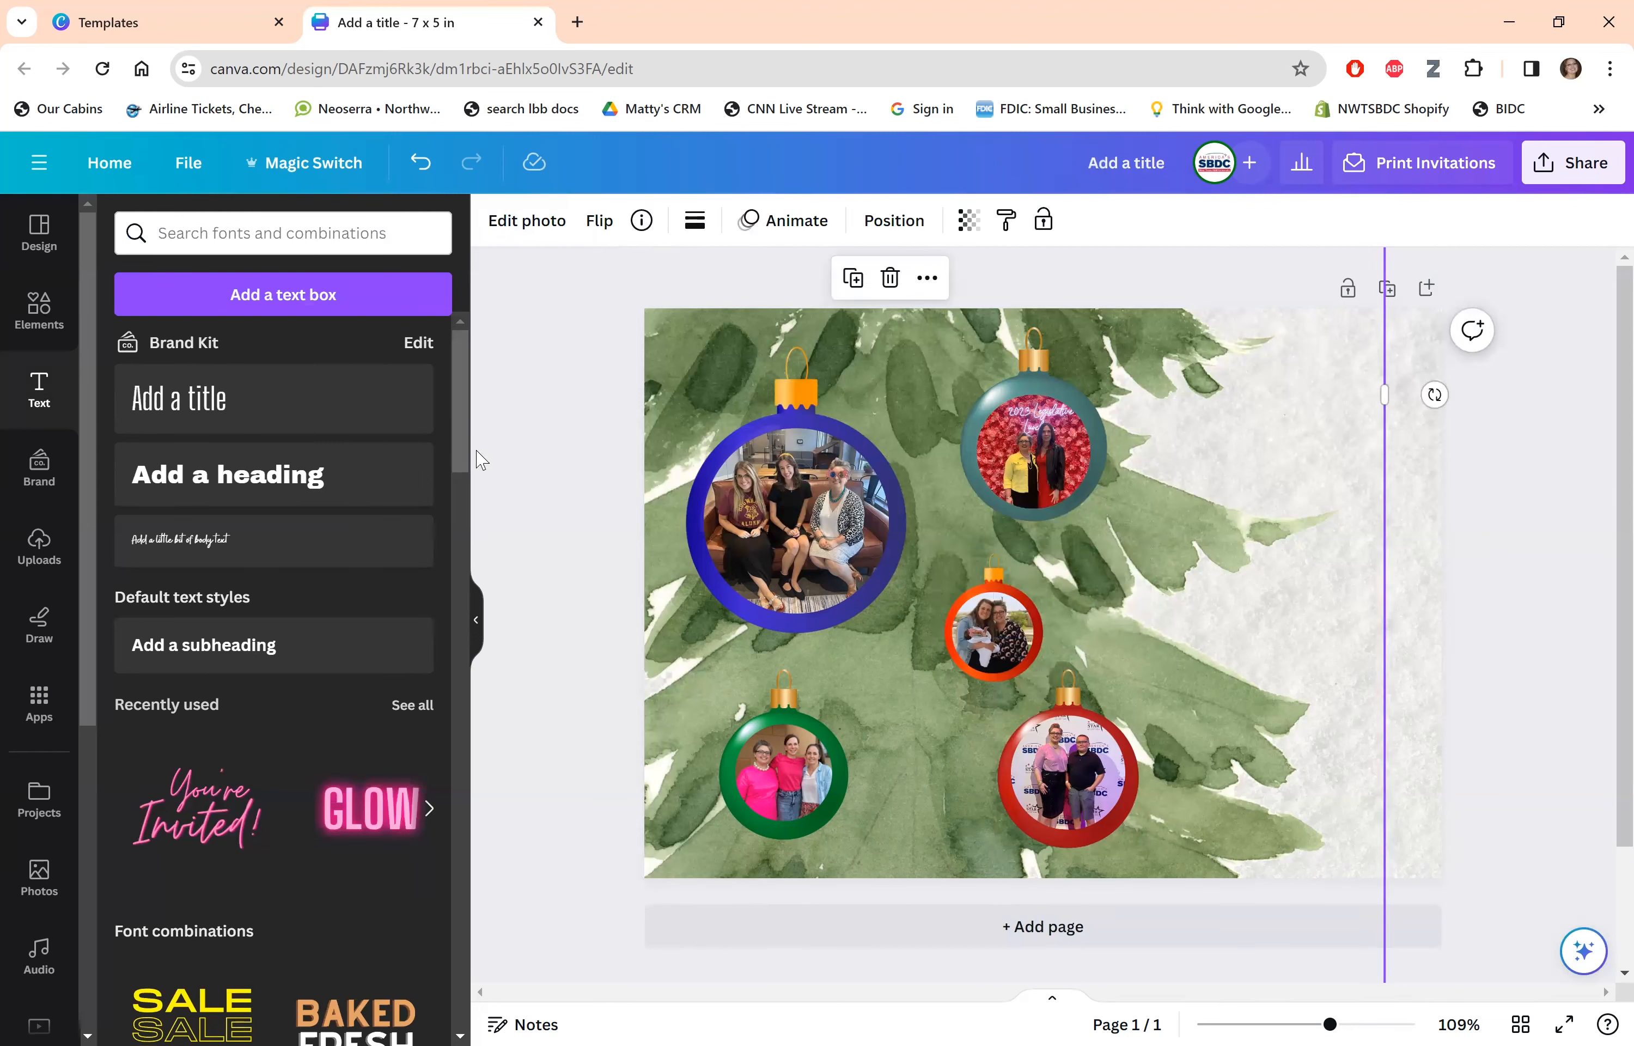
Scroll the Text panel's font combinations and add the pink TURNING 22 design.
scroll(459, 645, "down", 10)
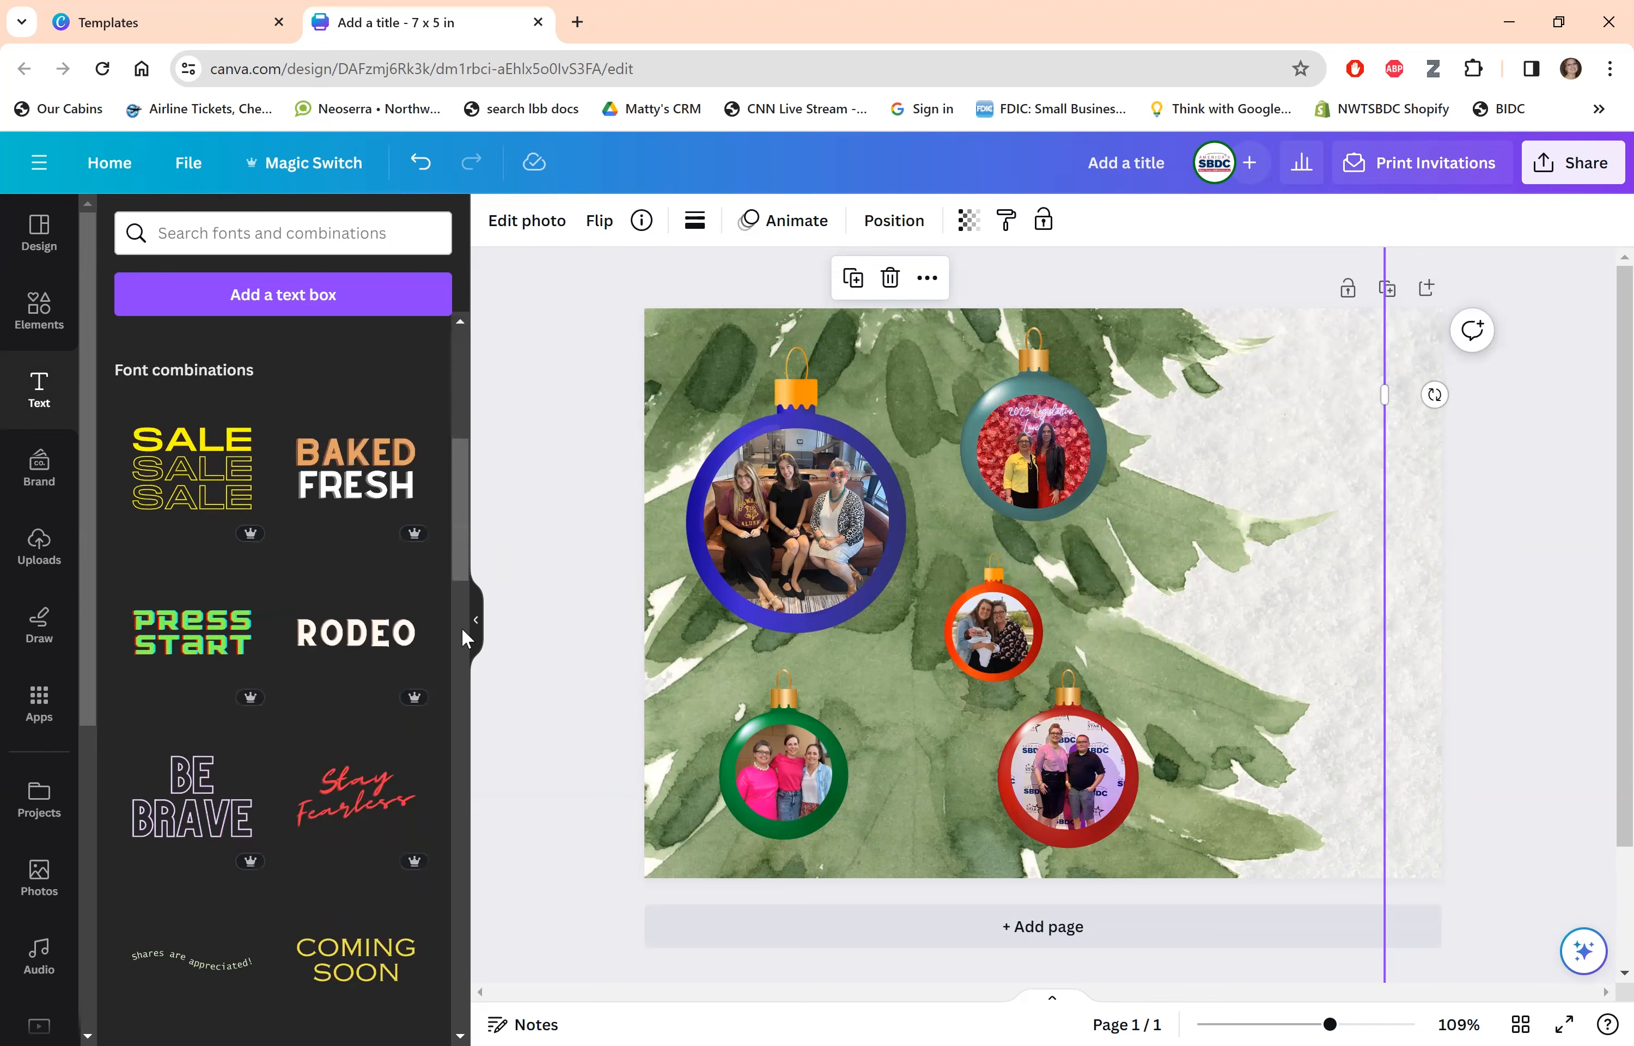
left_click_drag(459, 680, 478, 902)
scroll(456, 793, "down", 1)
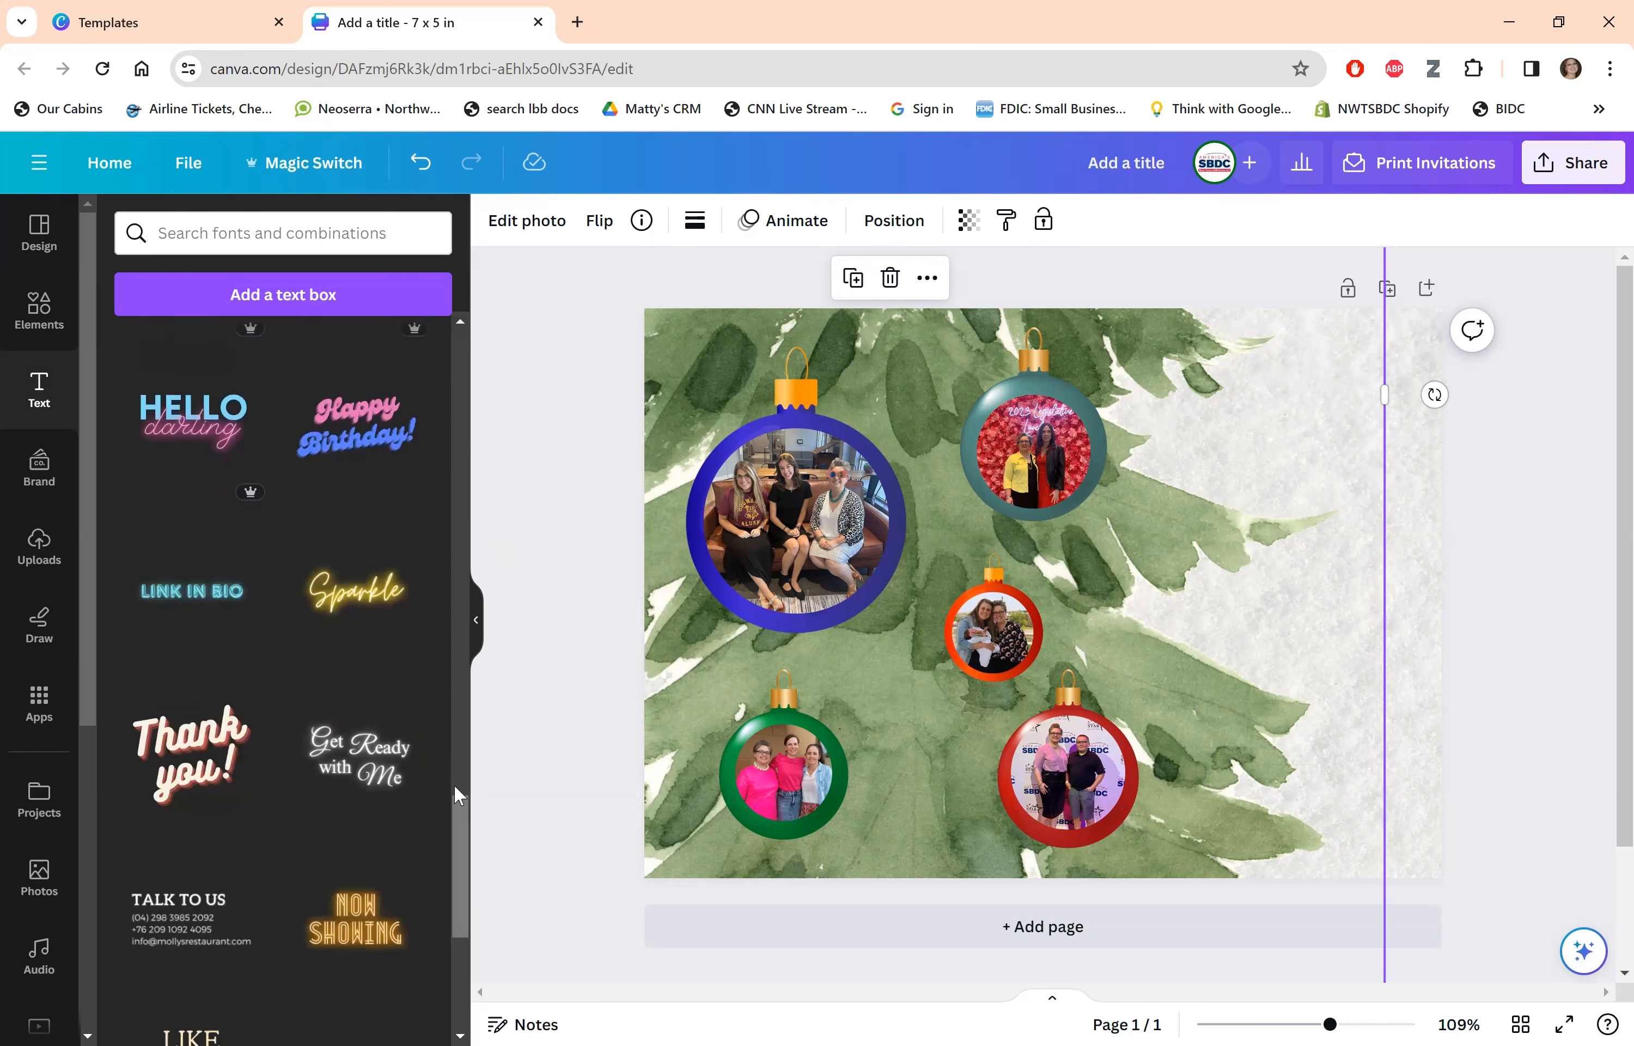
scroll(460, 810, "down", 9)
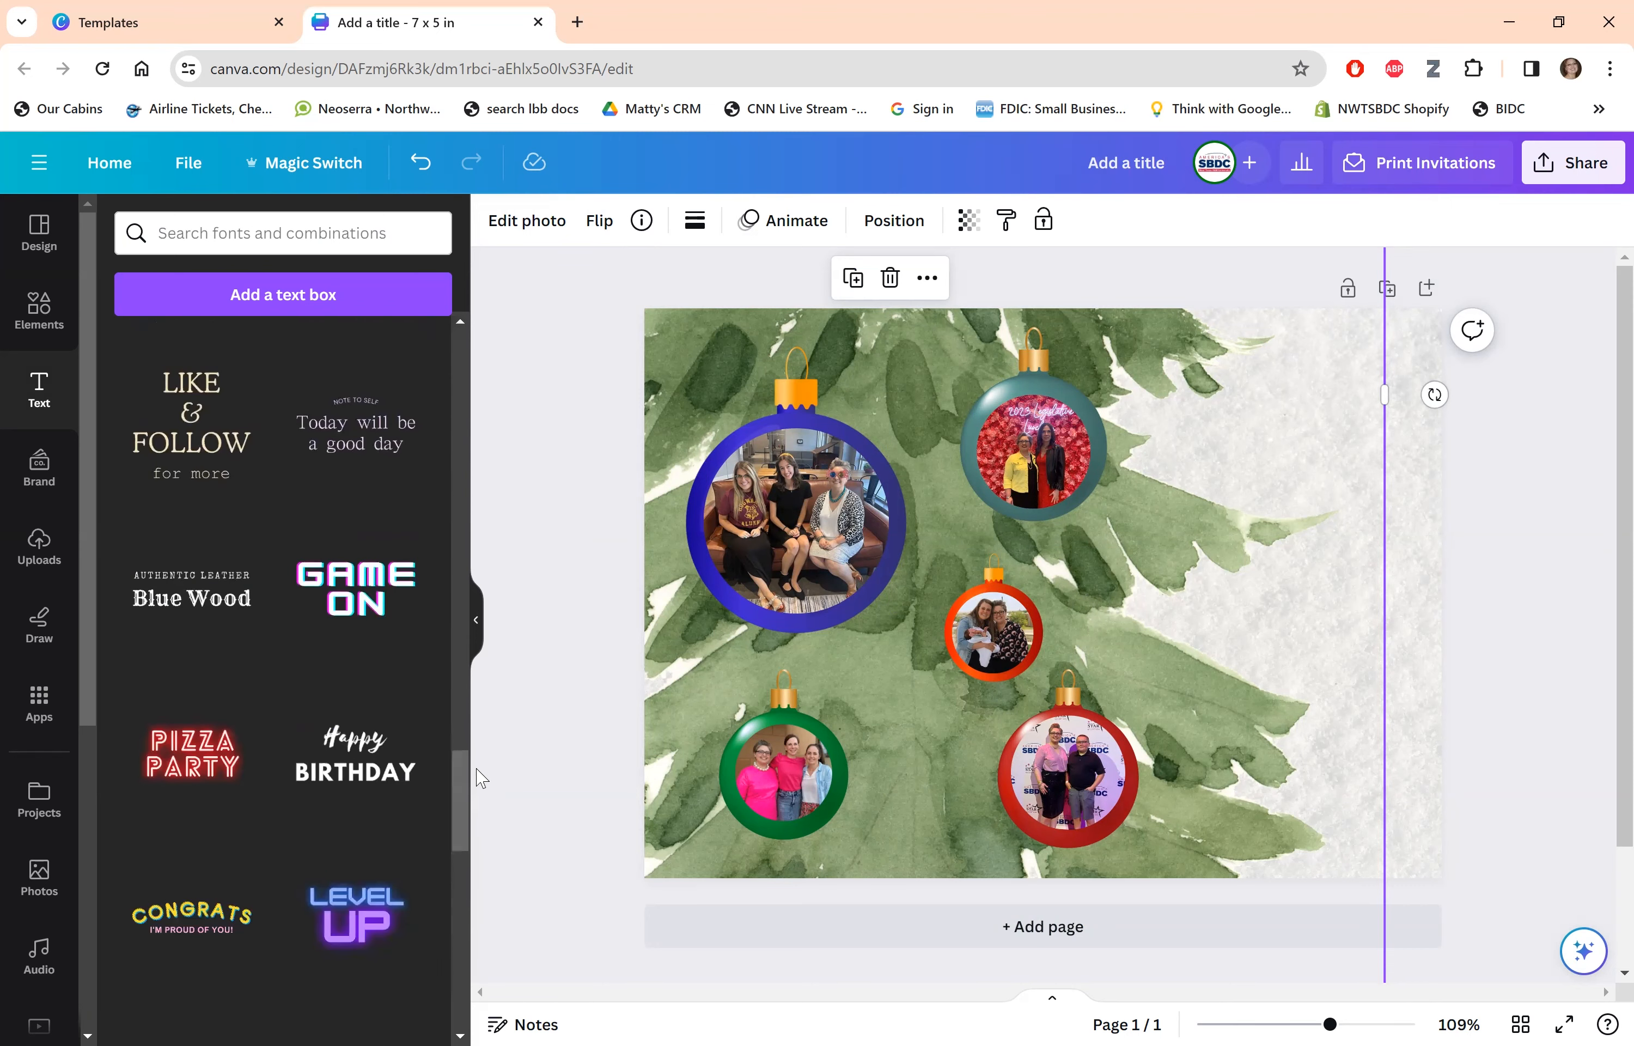
left_click_drag(464, 781, 458, 956)
left_click_drag(458, 839, 455, 1010)
left_click_drag(457, 930, 460, 990)
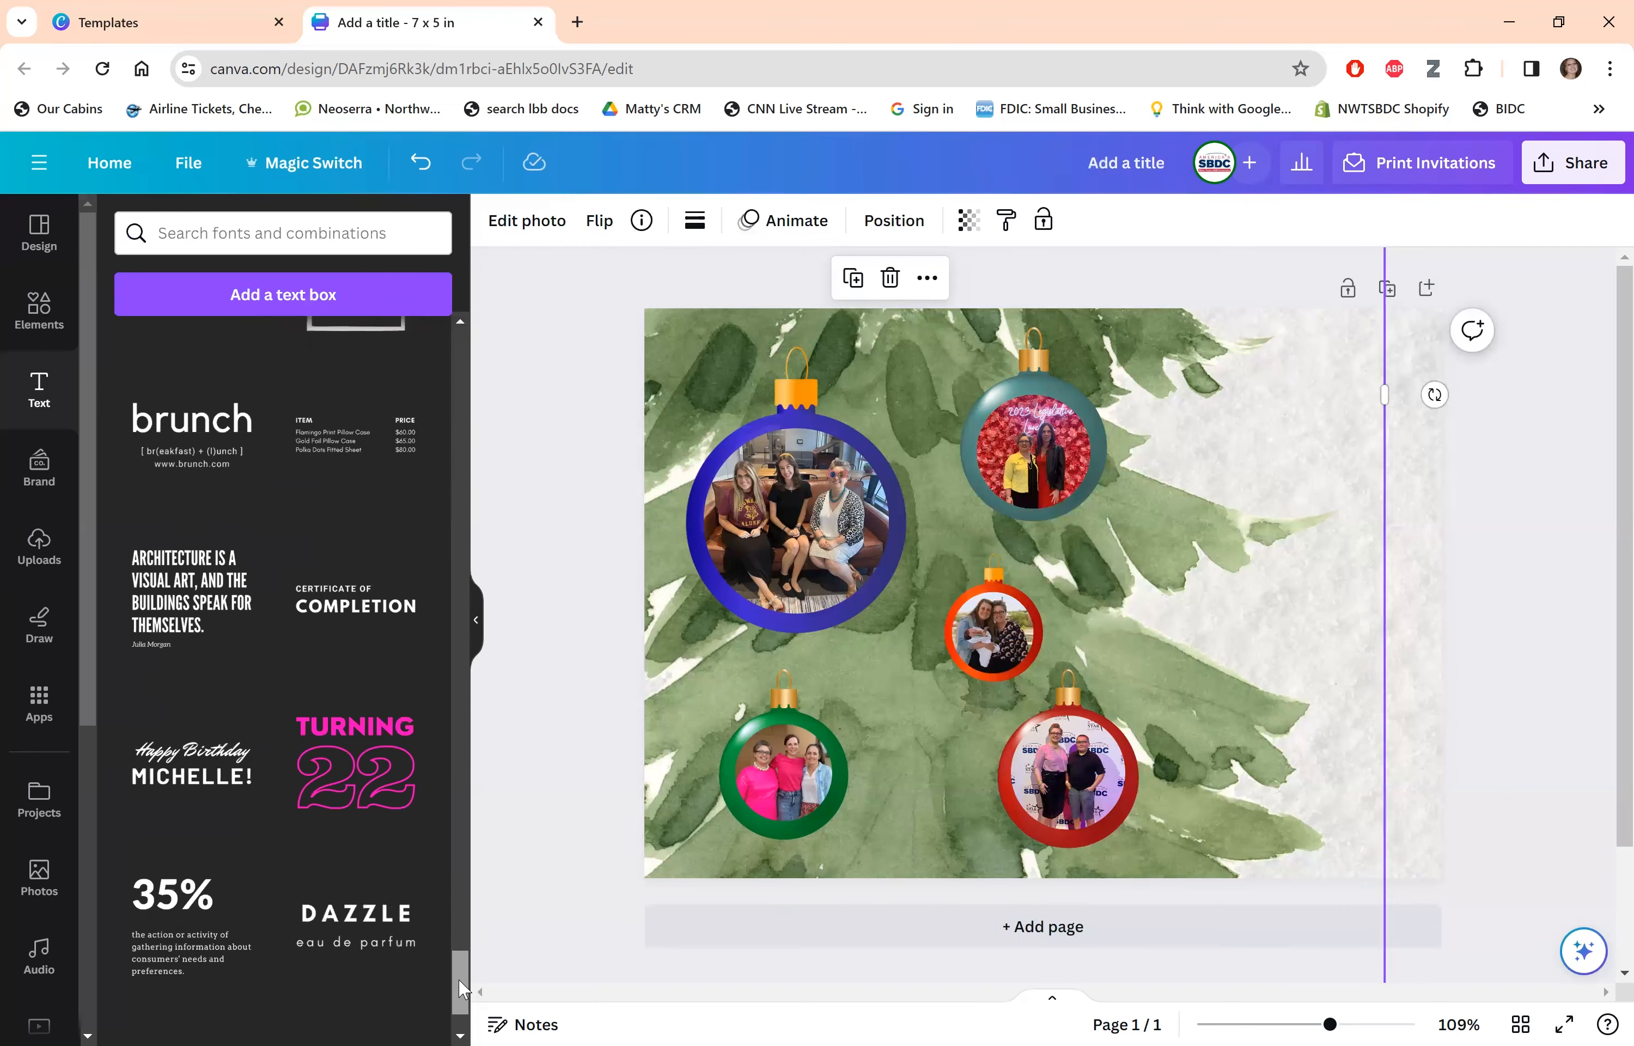
left_click(362, 760)
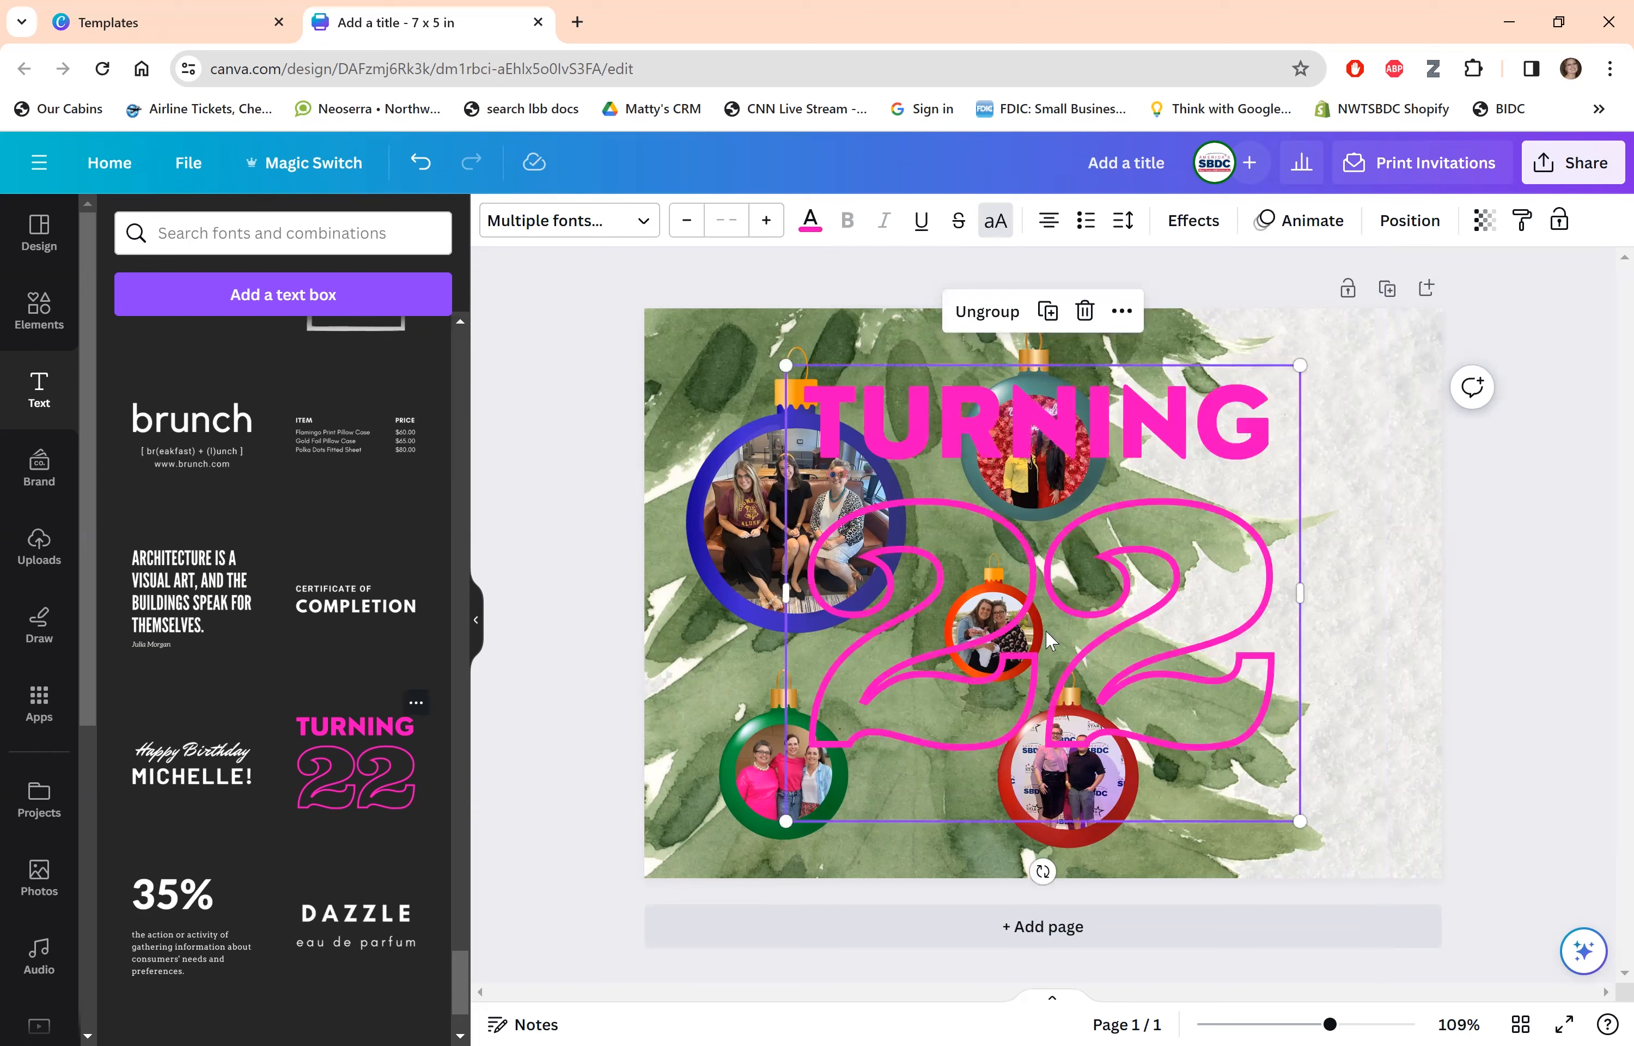
Shrink the TURNING 22 design and move it to the card's upper right.
left_click_drag(804, 810, 1036, 602)
left_click_drag(1155, 467, 1240, 458)
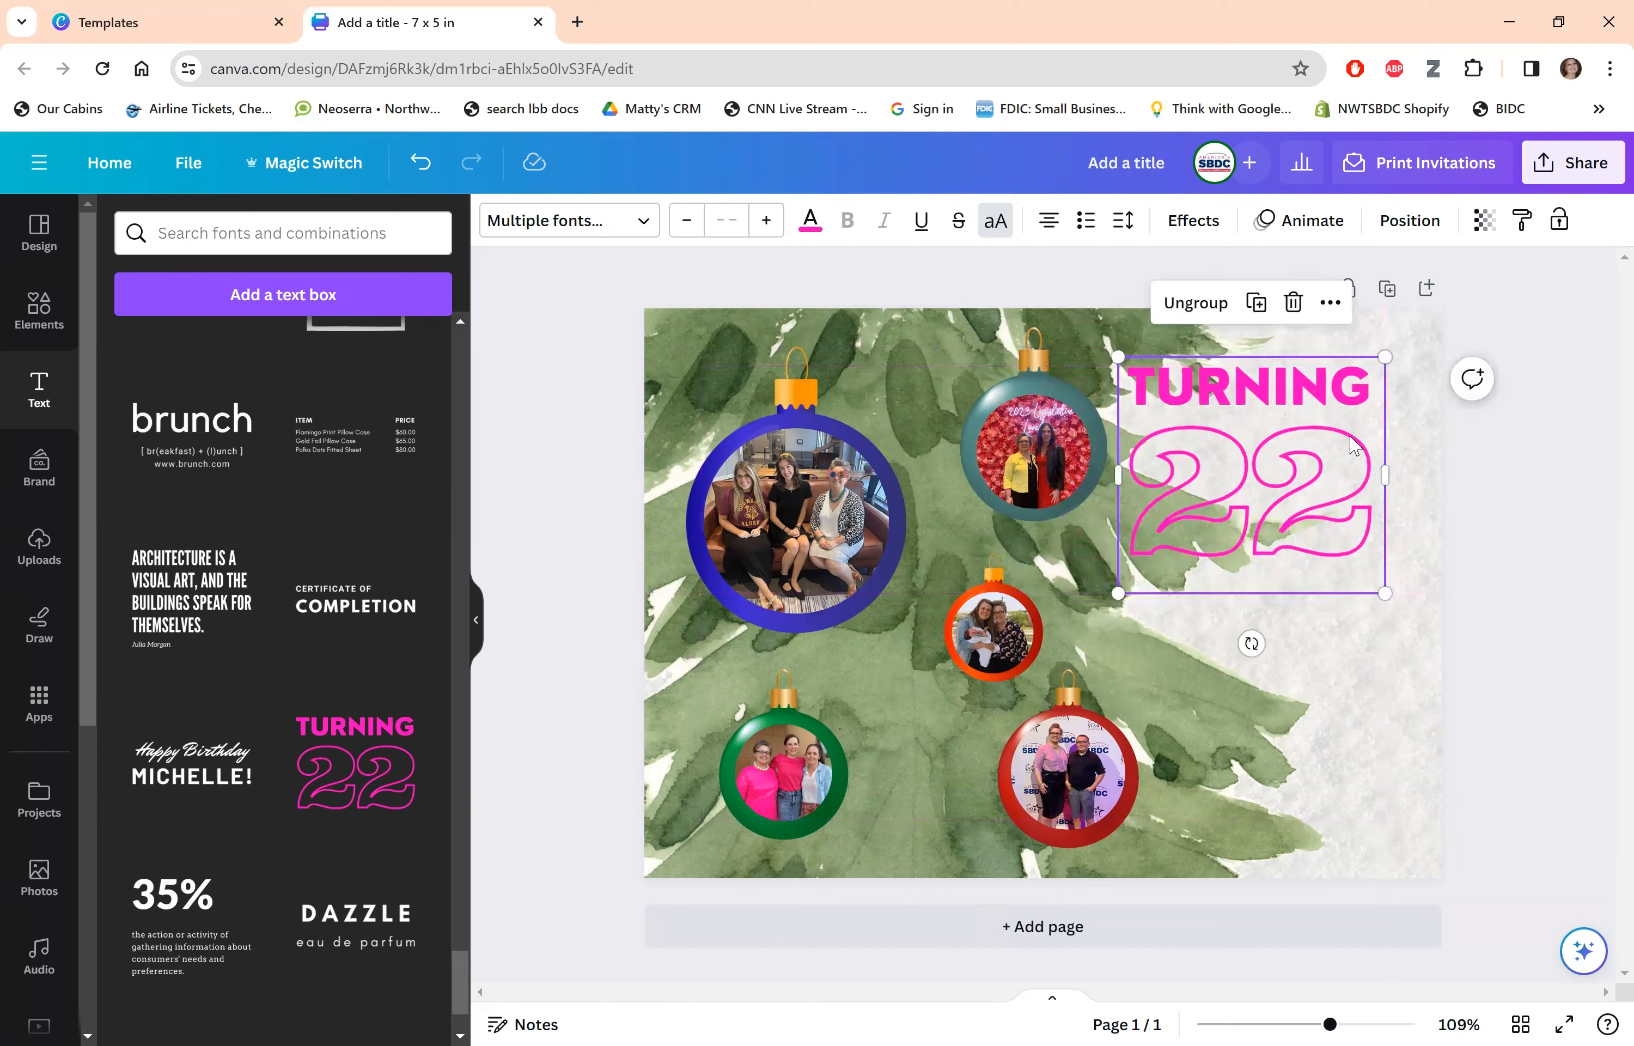
left_click(1556, 479)
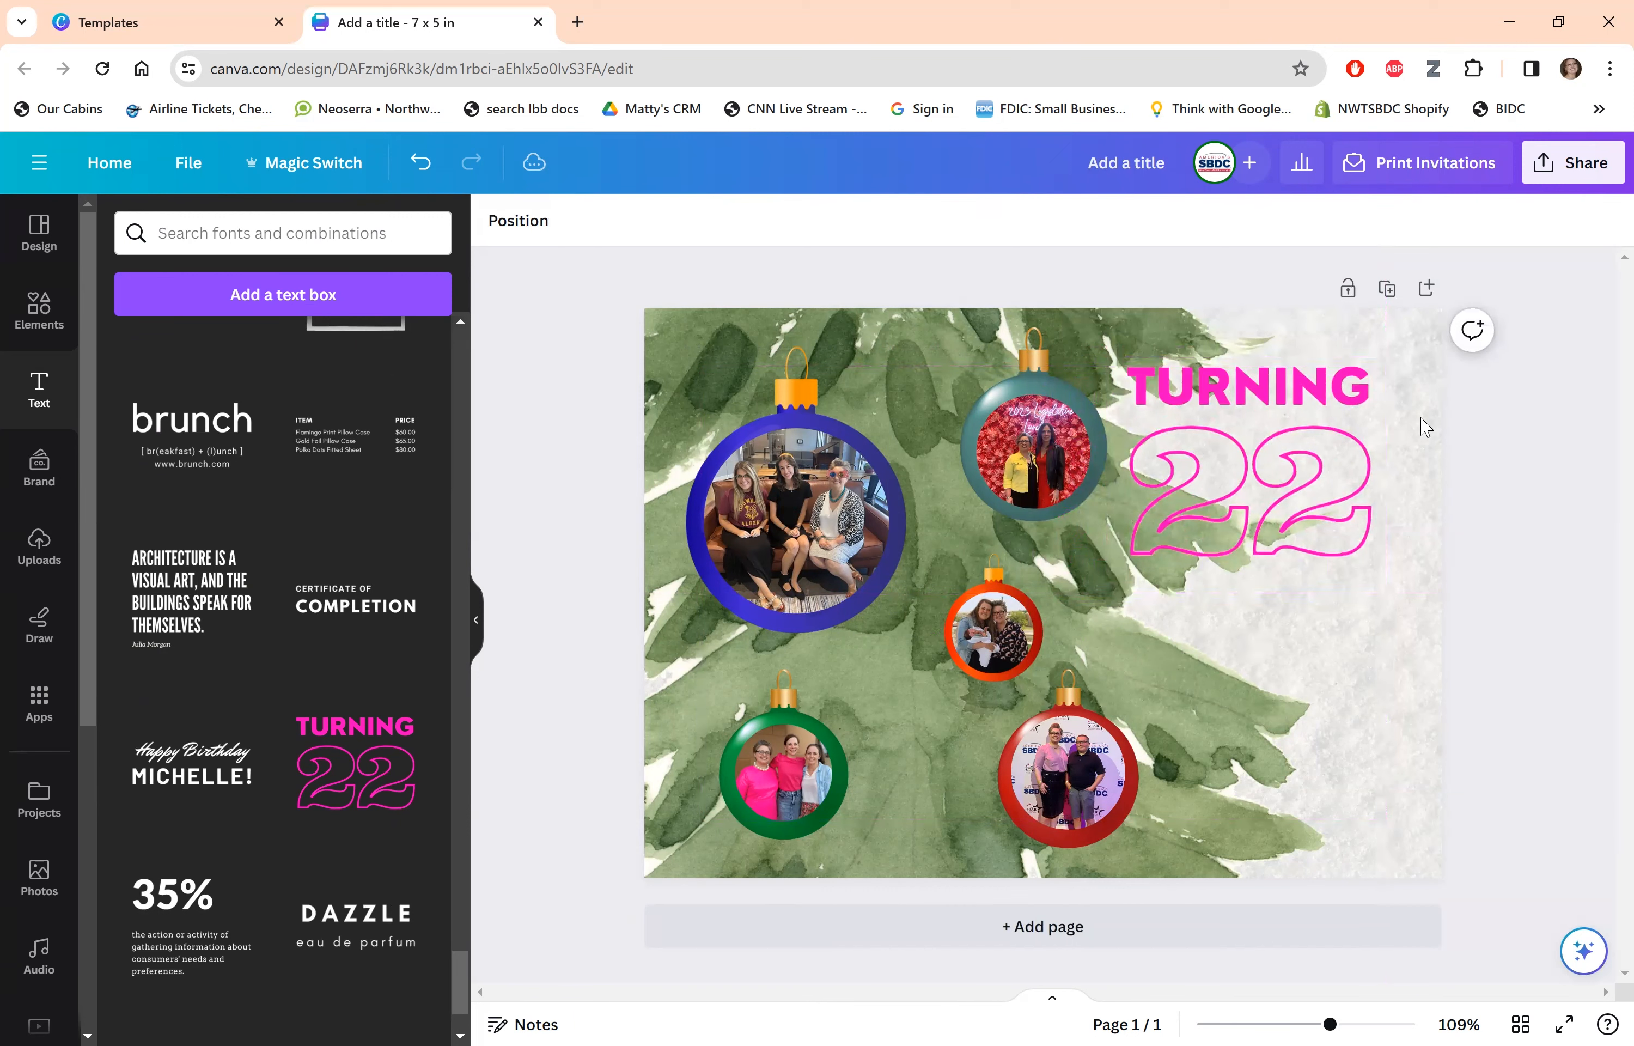
Ungroup the TURNING 22 design into separate TURNING and 22 texts.
left_click(1282, 393)
double_click(1300, 378)
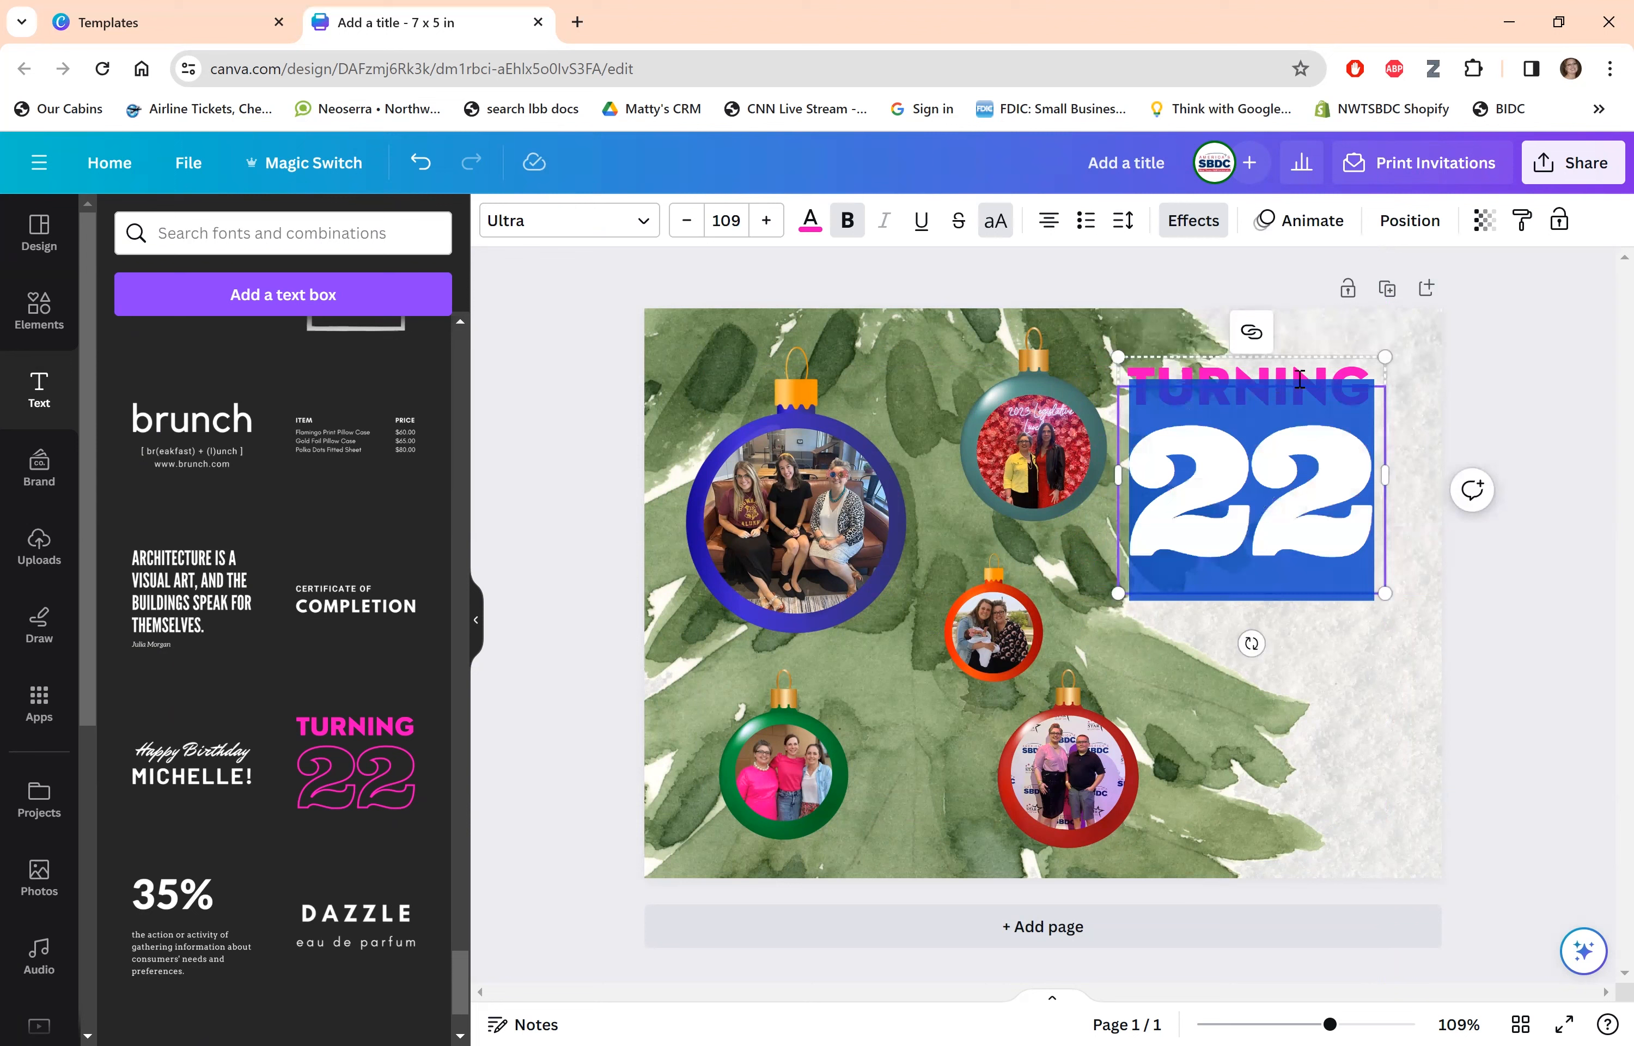
left_click(1546, 391)
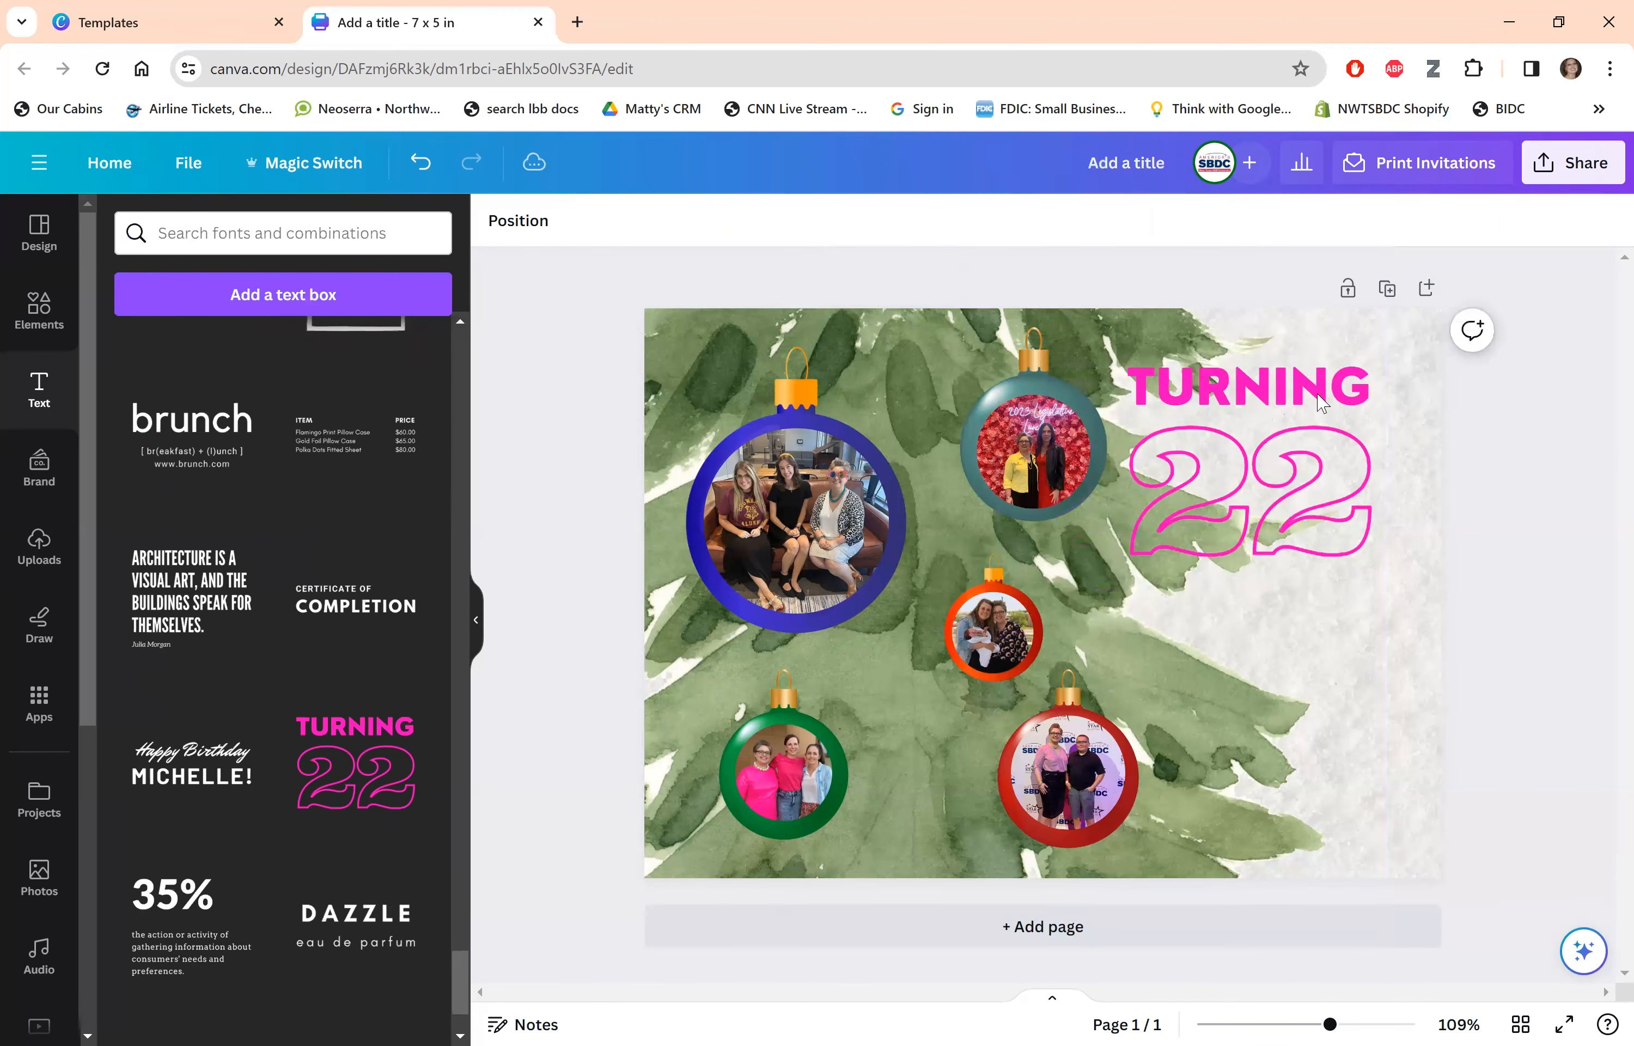
left_click(1283, 374)
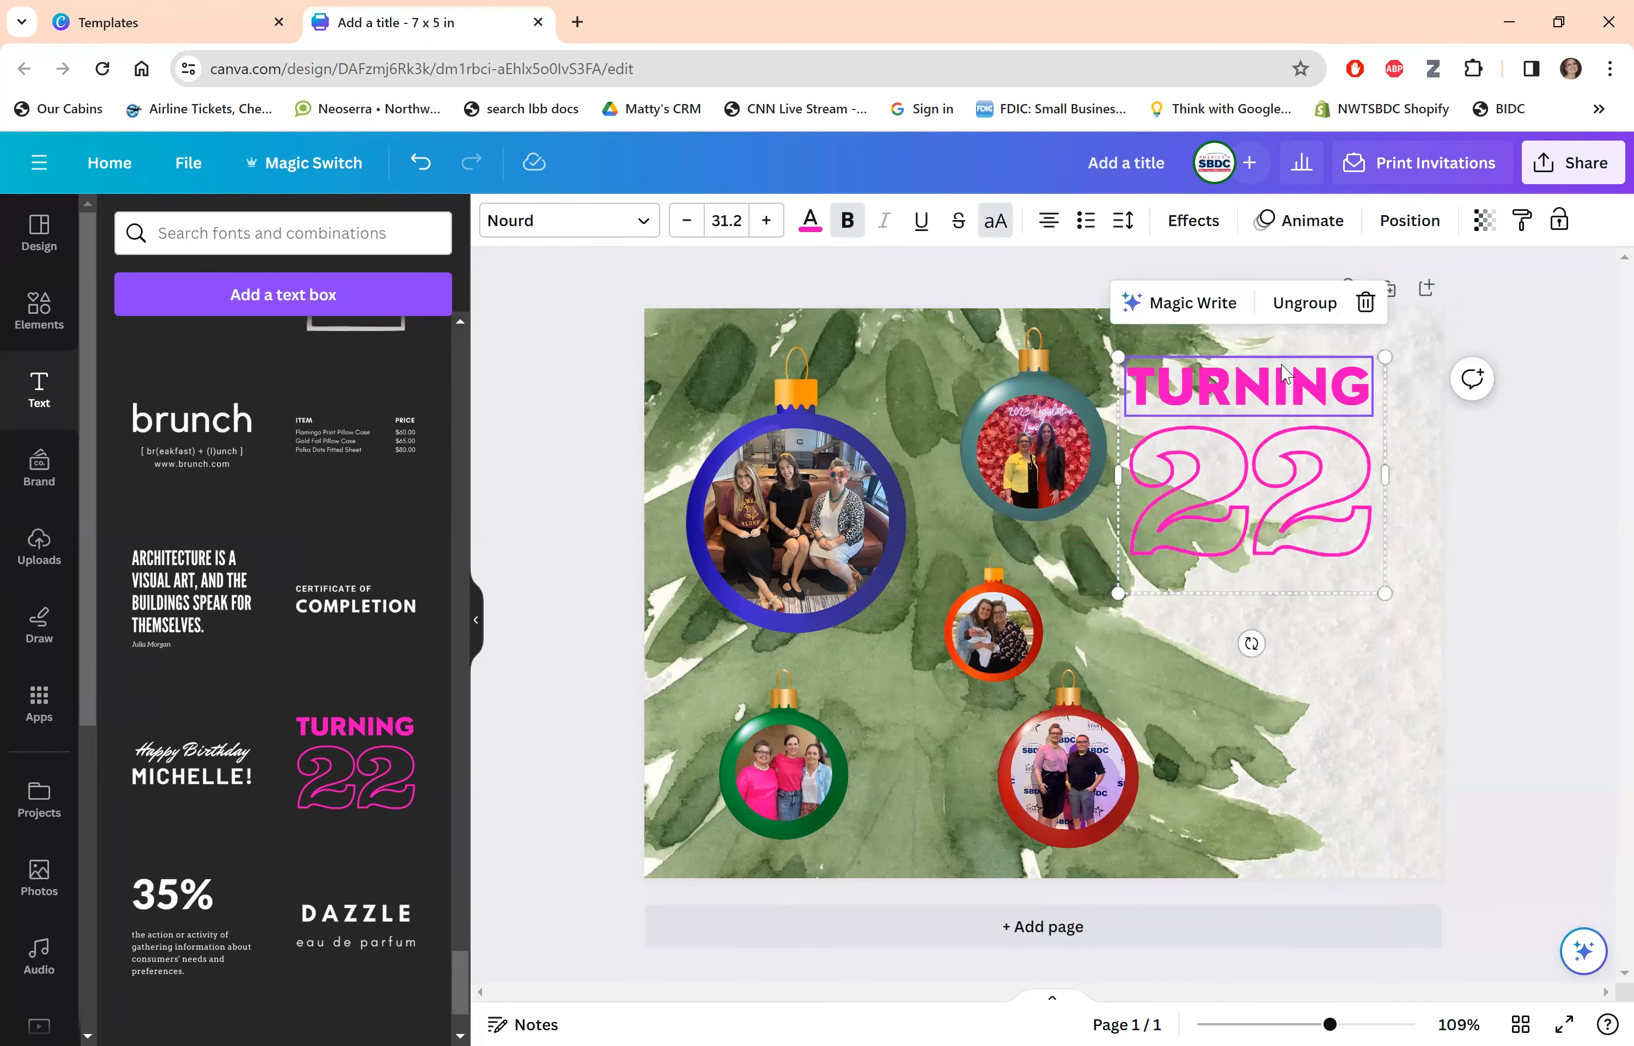
left_click(1303, 316)
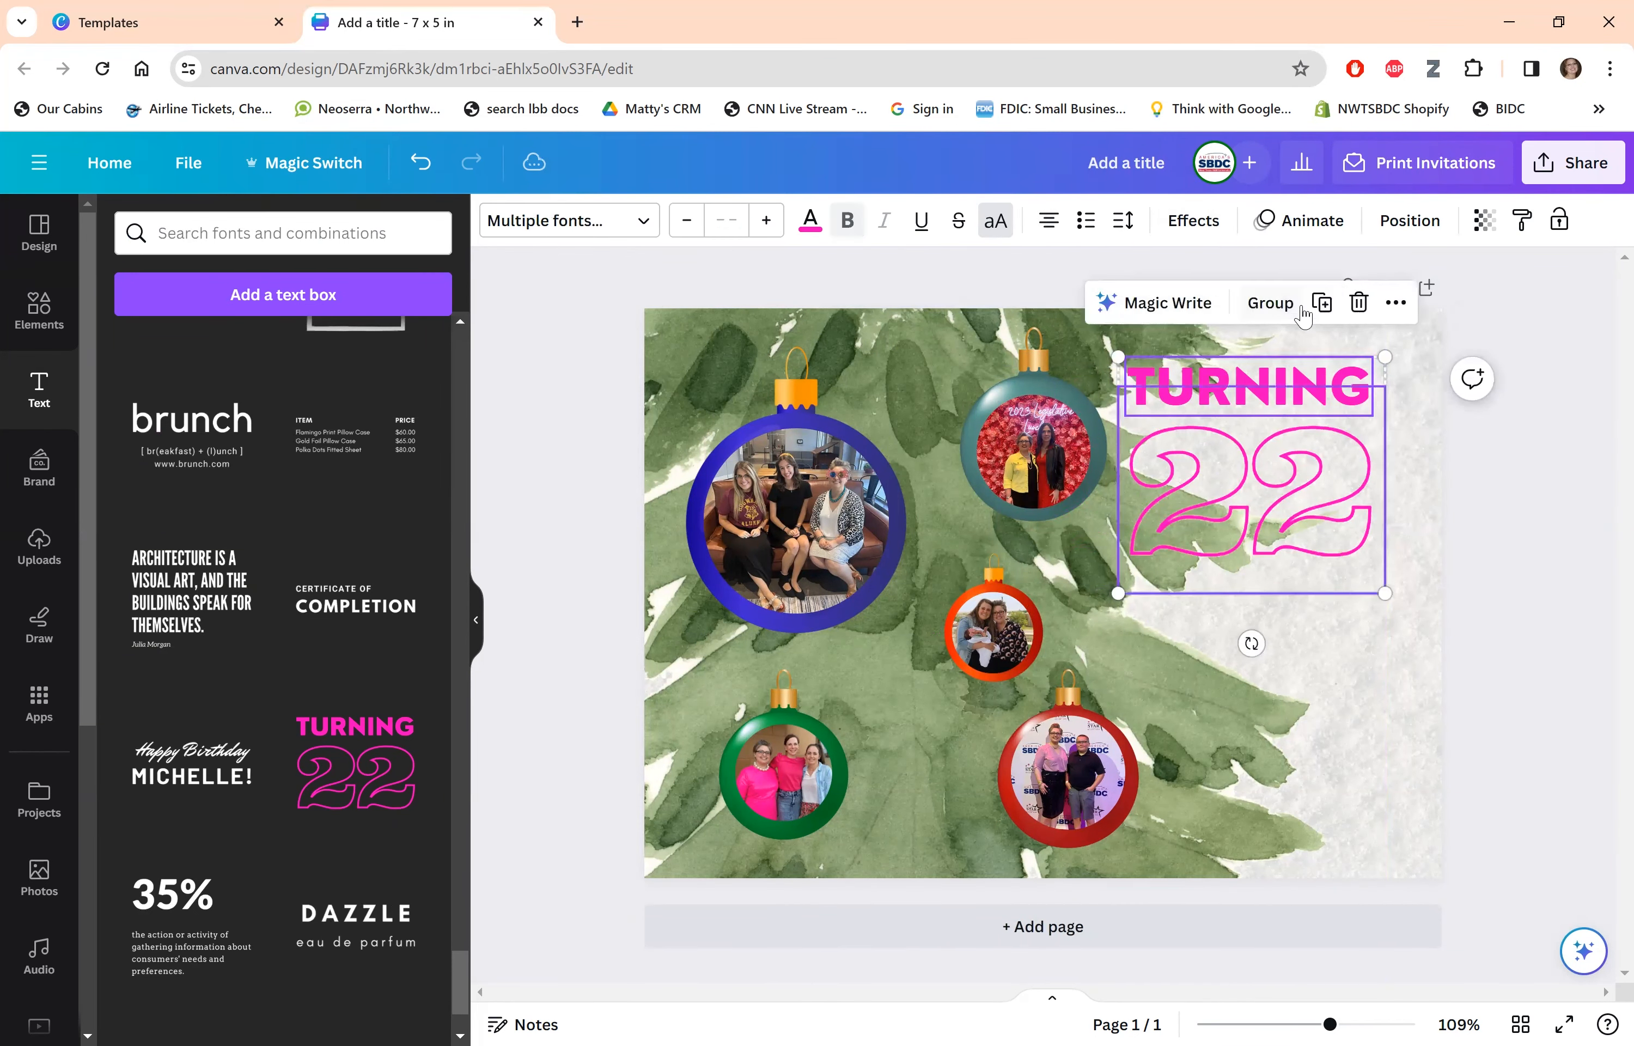
left_click(1521, 455)
Replace TURNING with MERRY, toggling the uppercase button off and back on.
left_click(1238, 374)
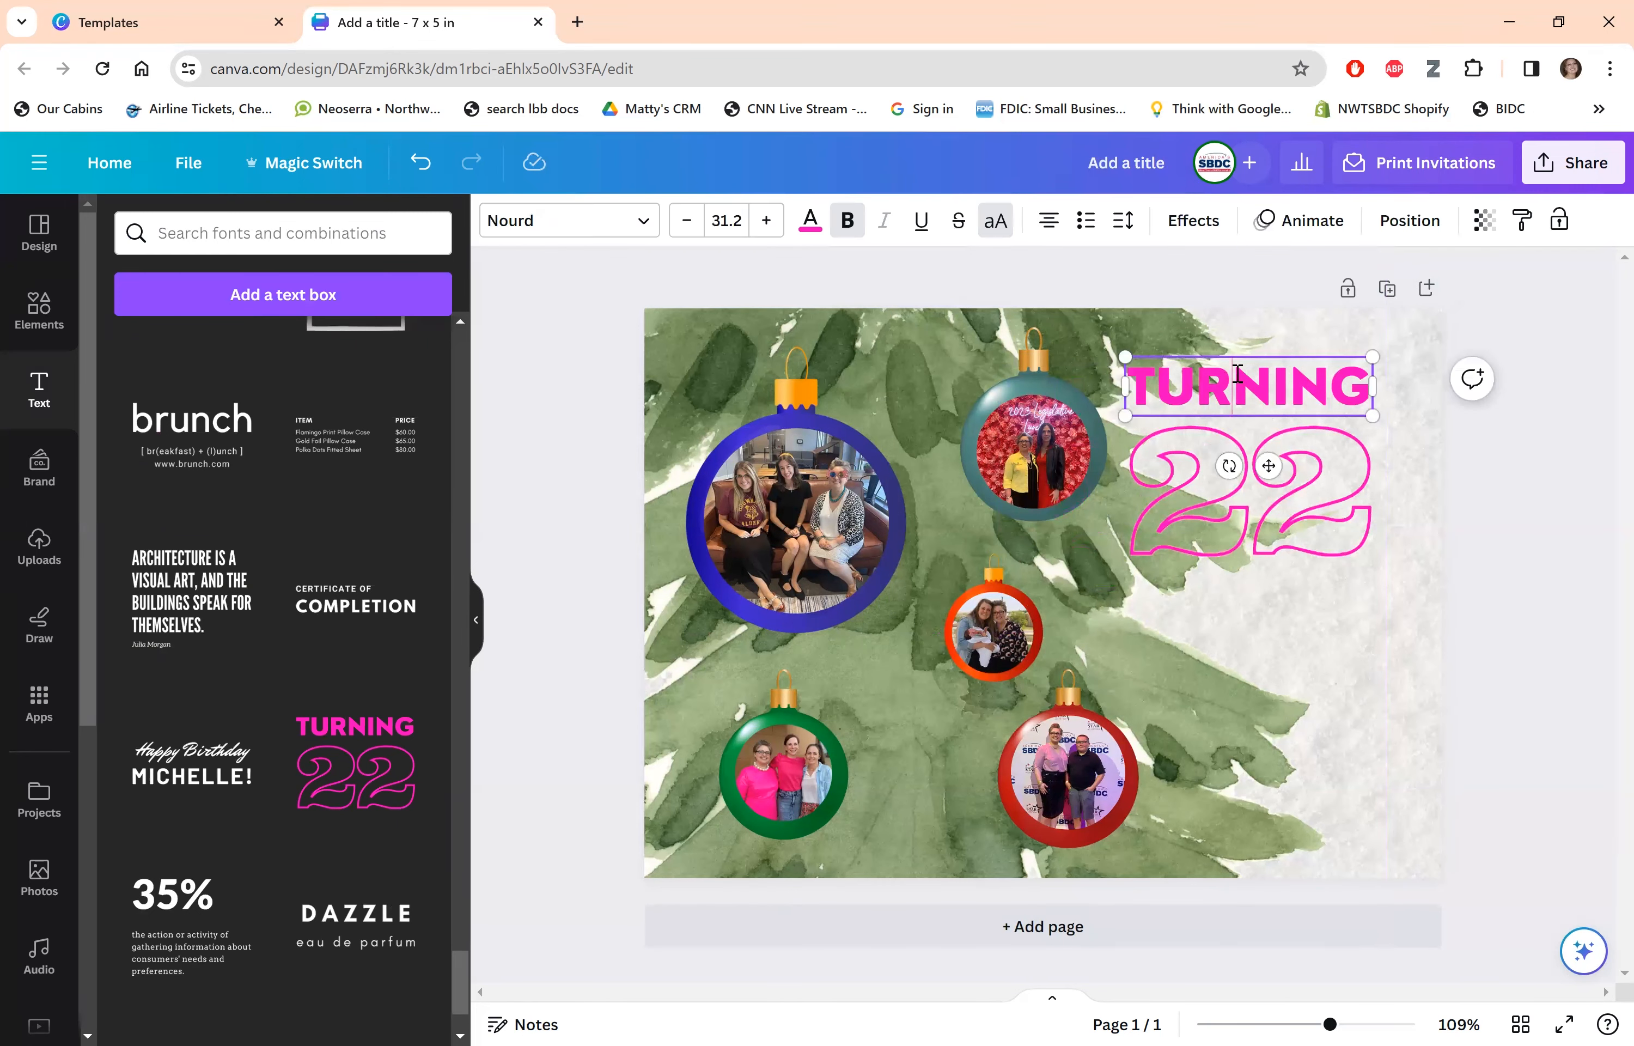
double_click(1239, 375)
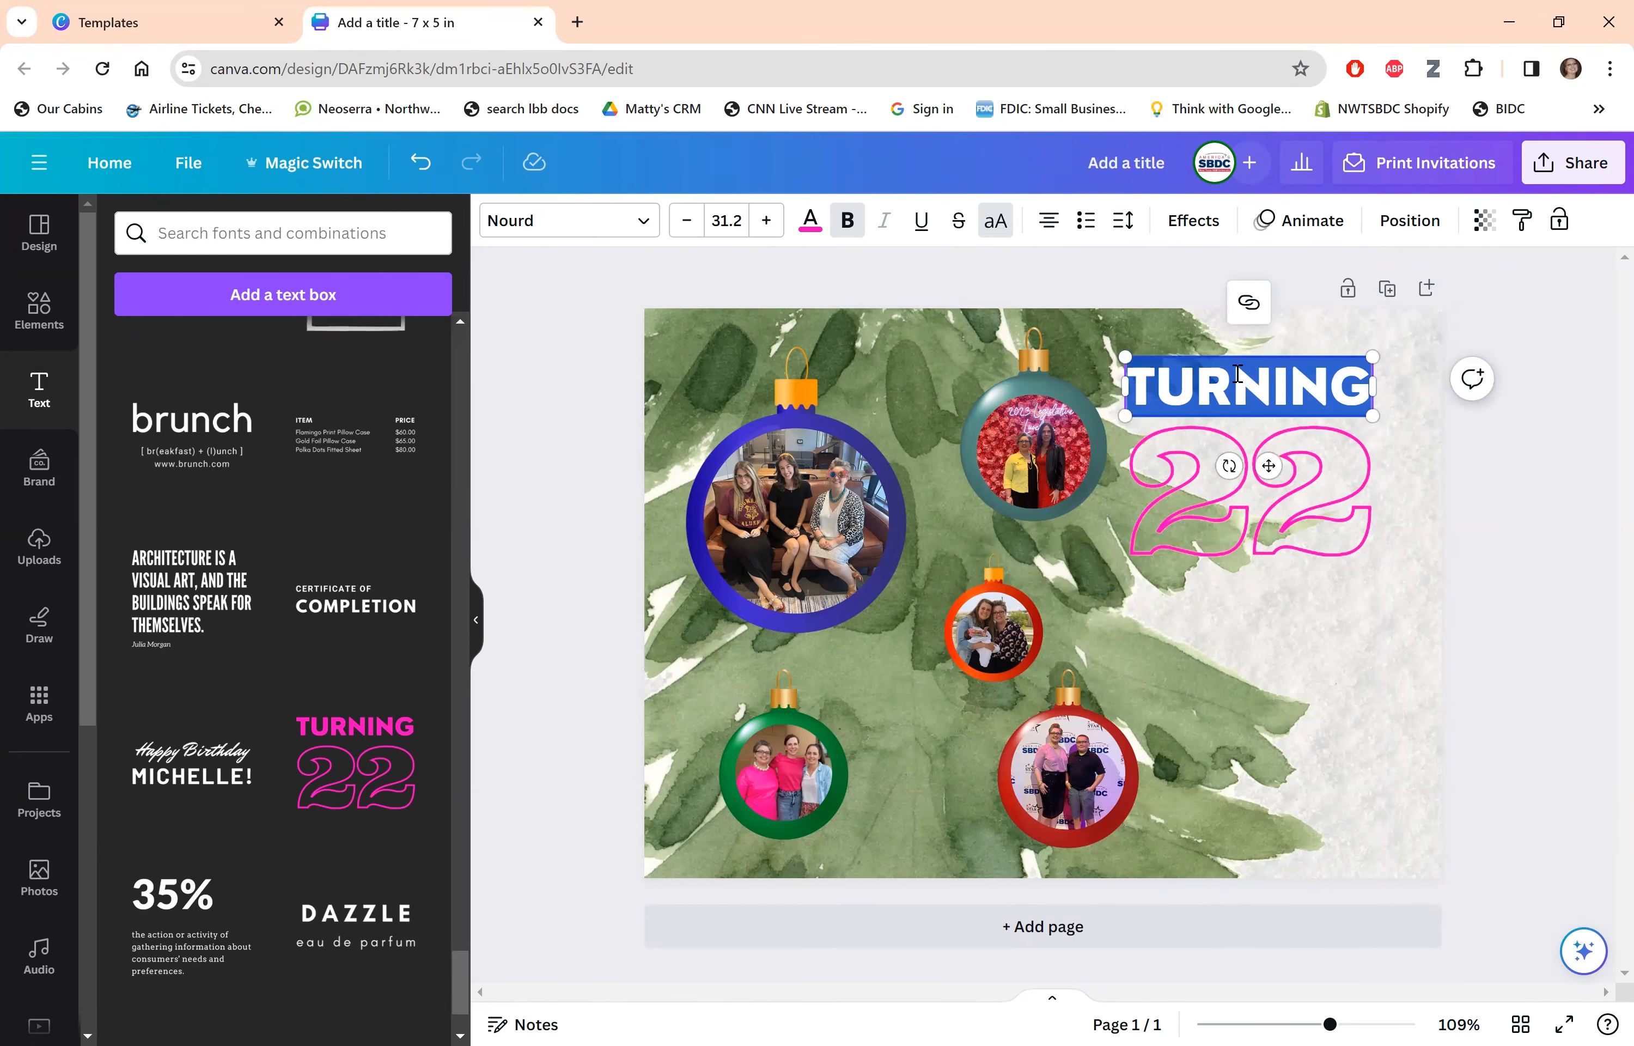
type("MERRY")
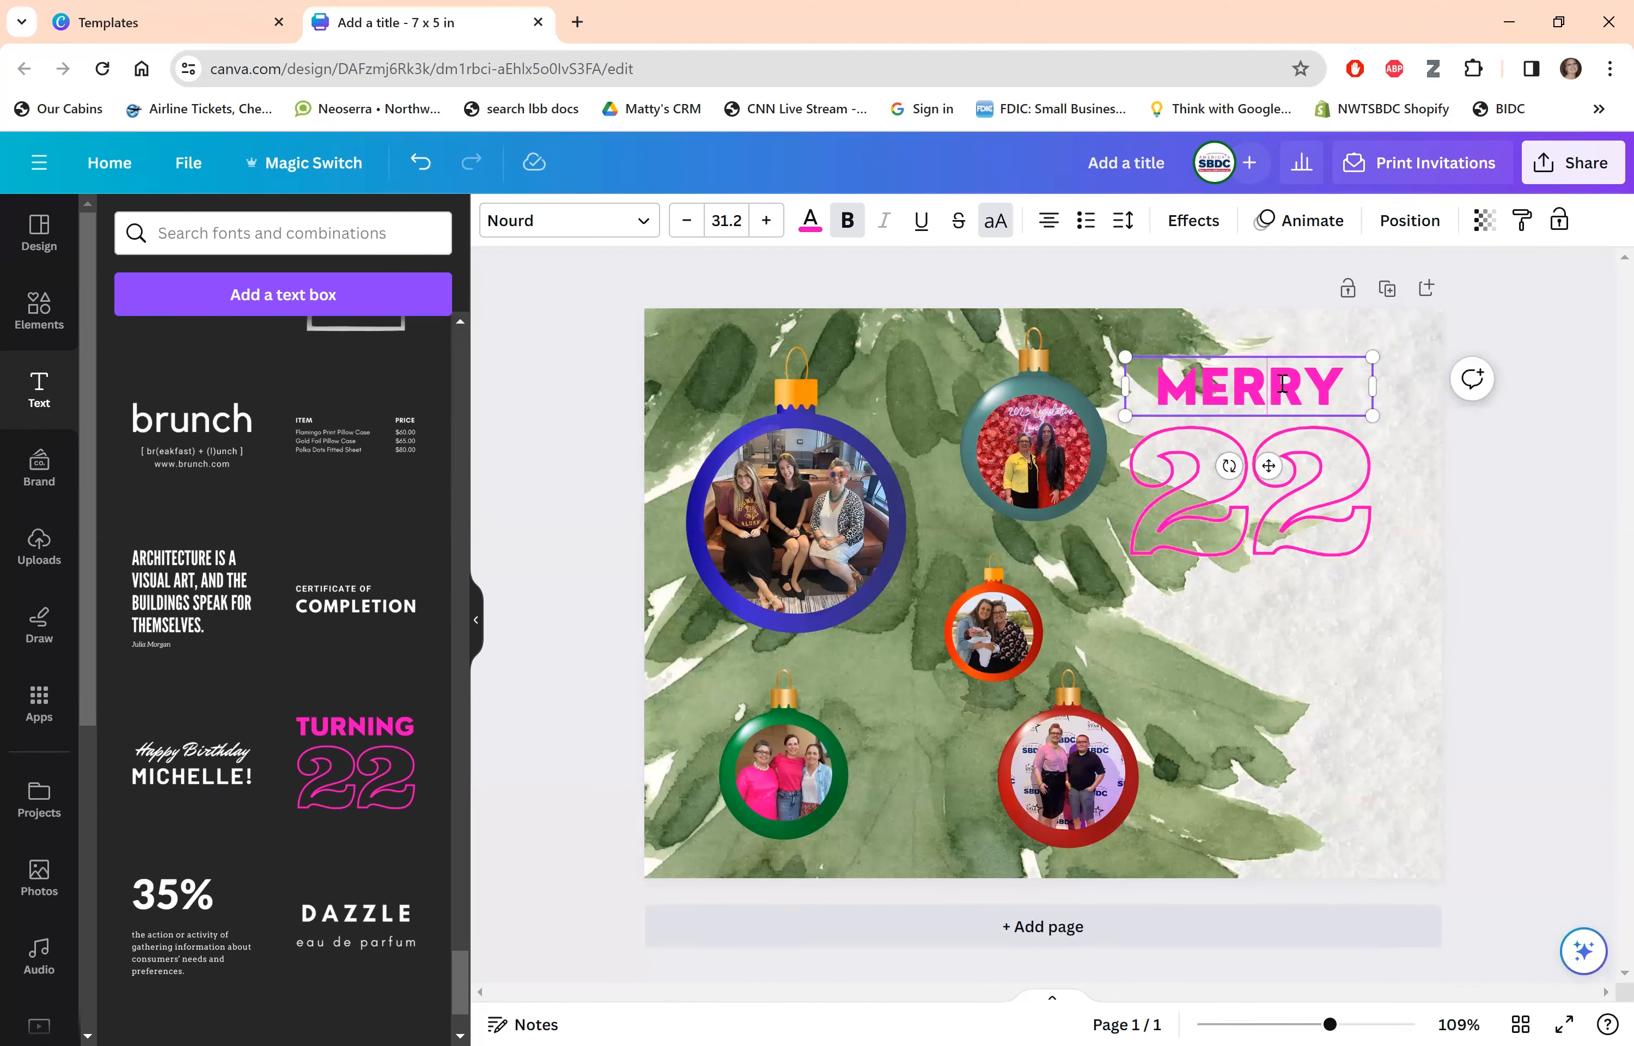
double_click(1283, 383)
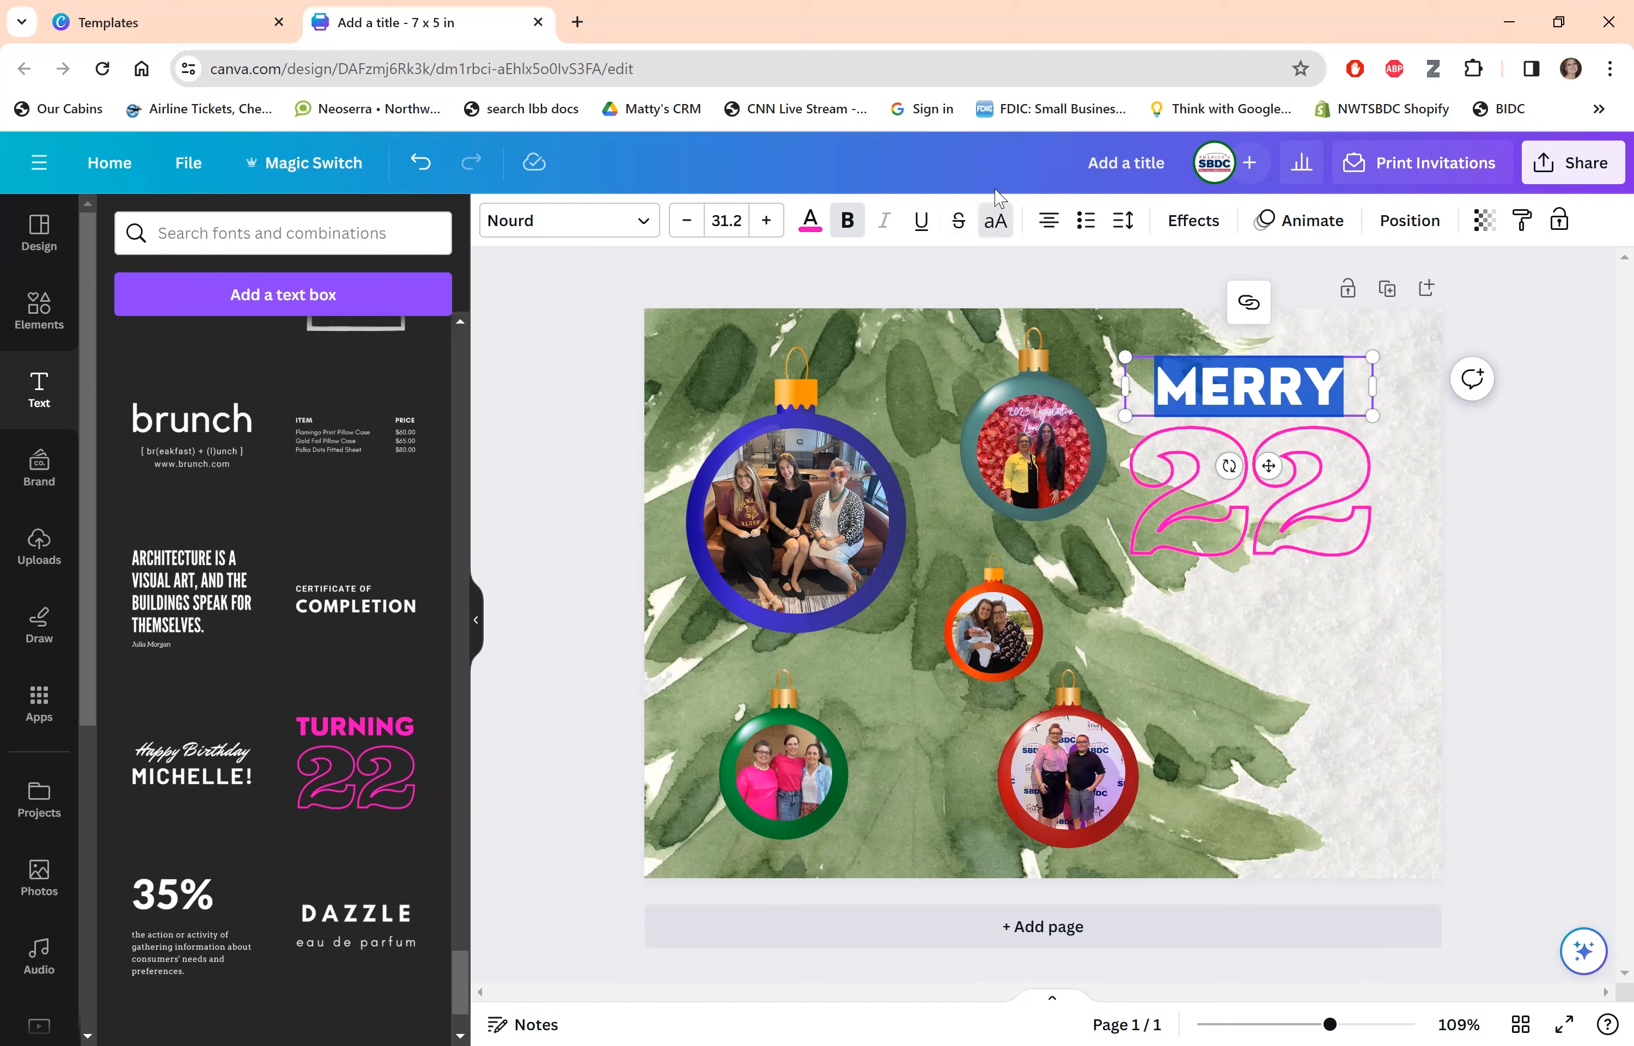
left_click(999, 235)
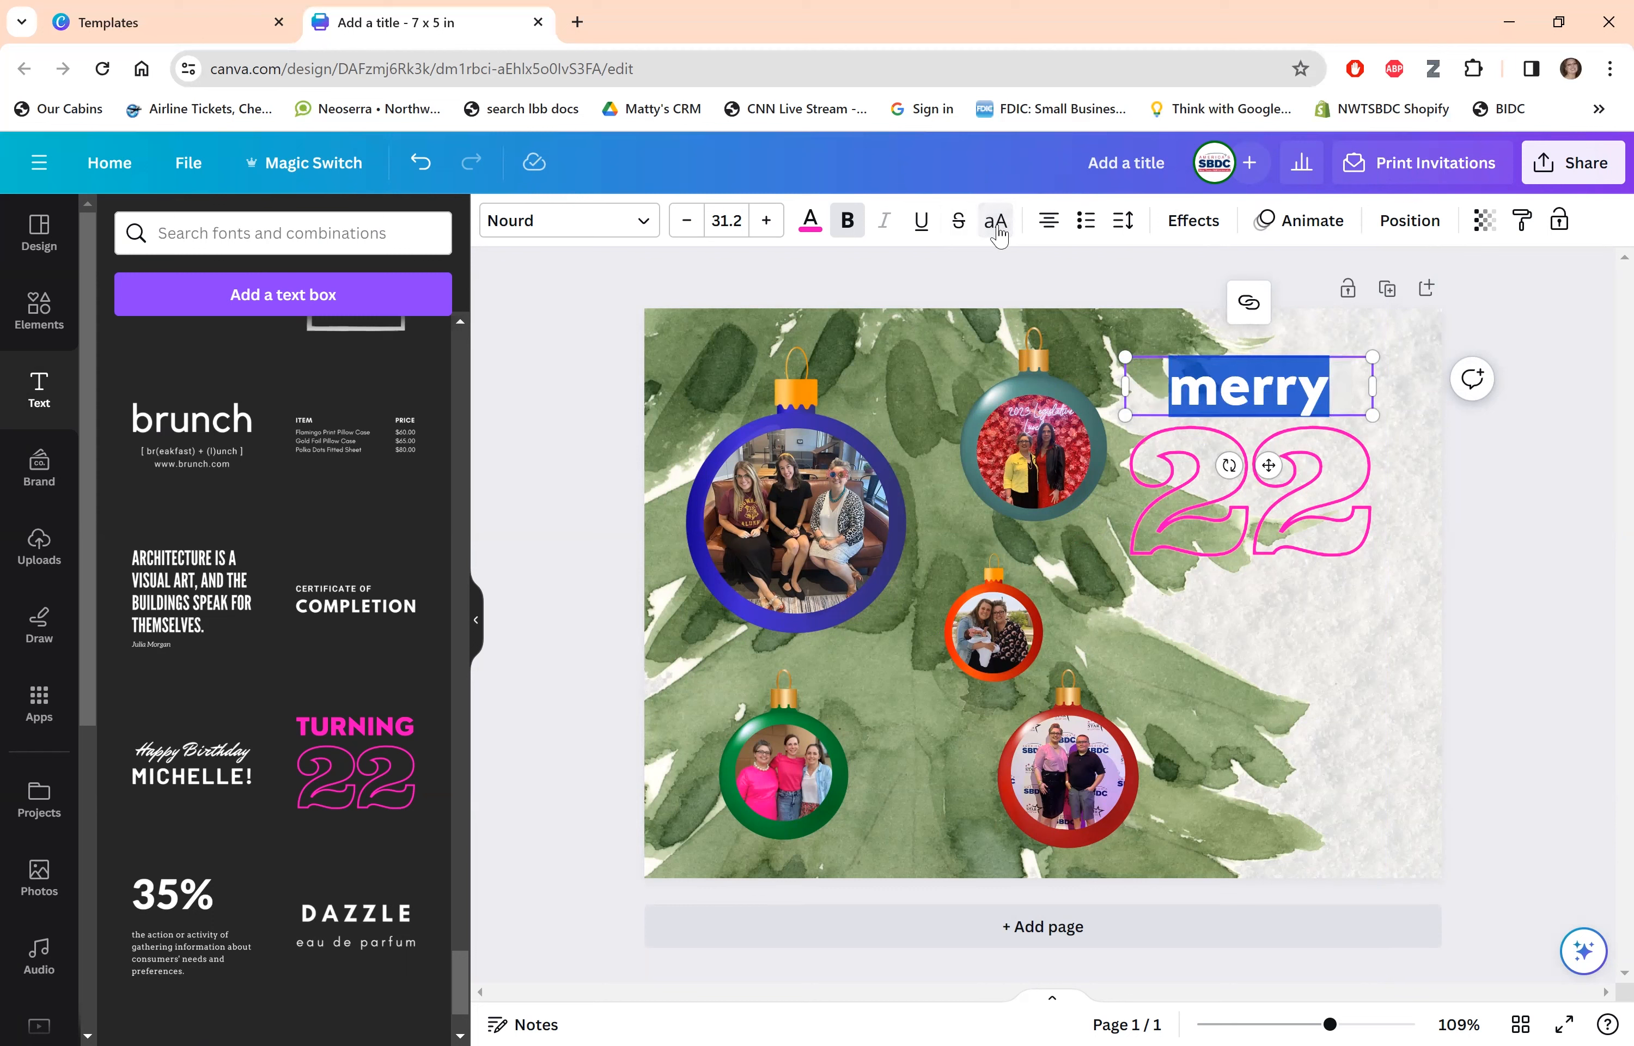
left_click(999, 235)
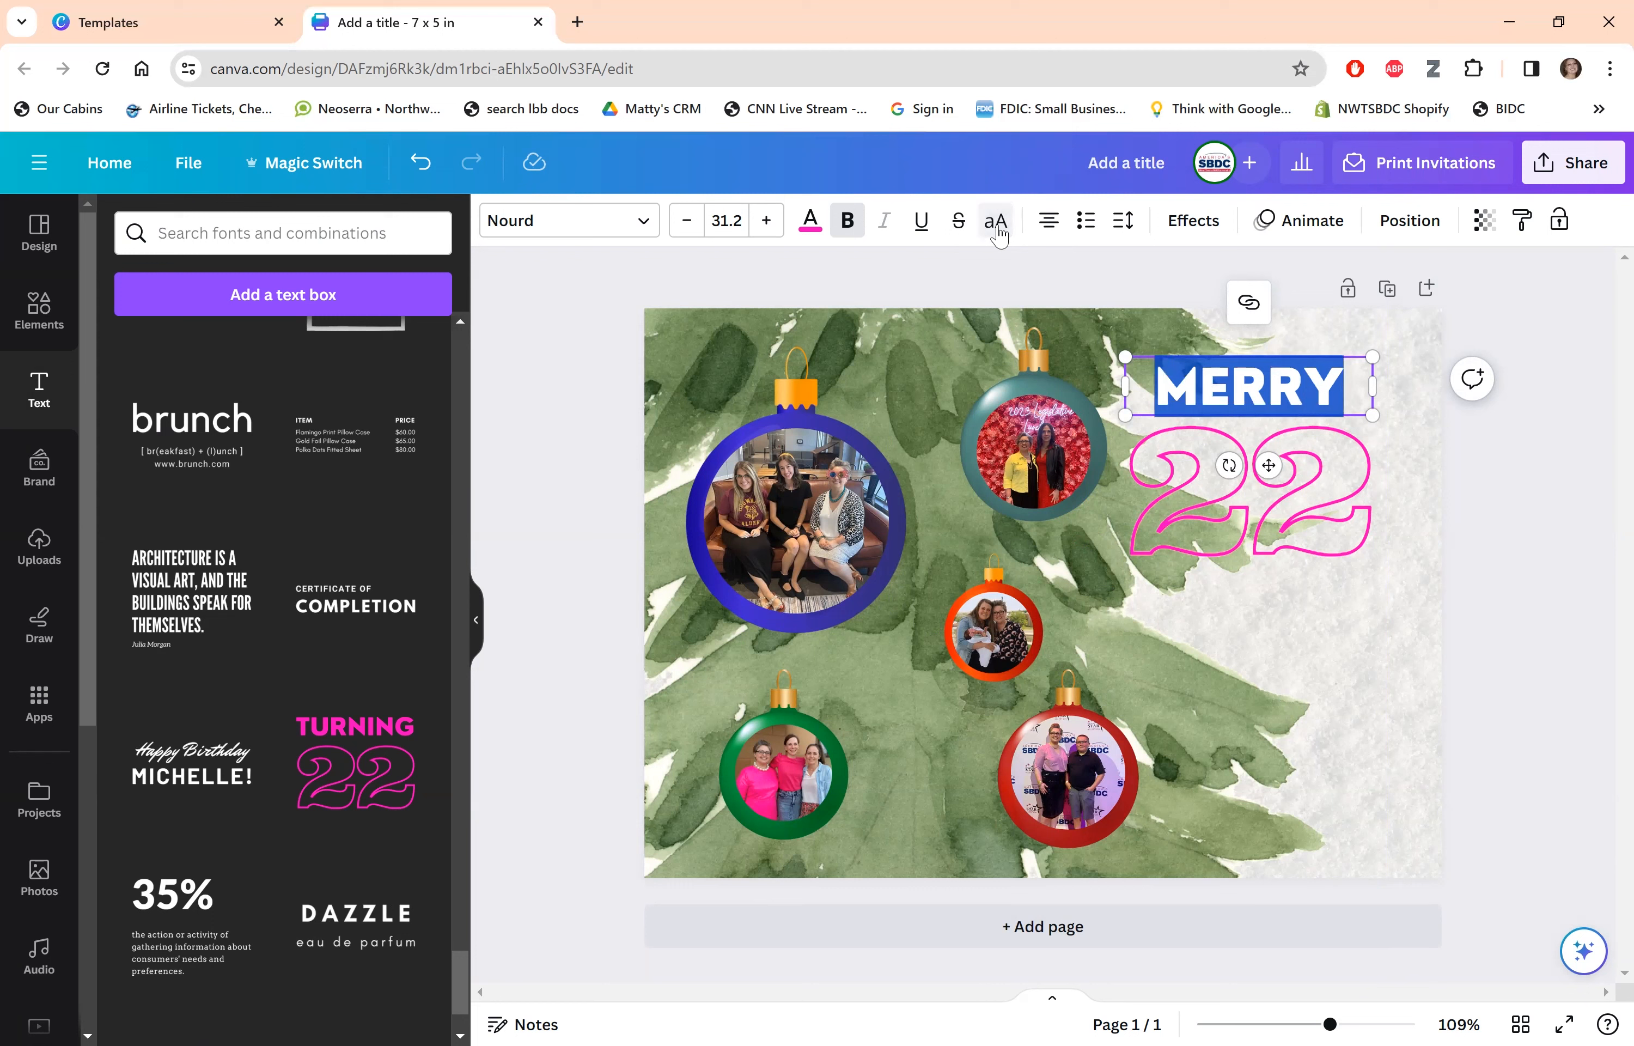
left_click(1545, 499)
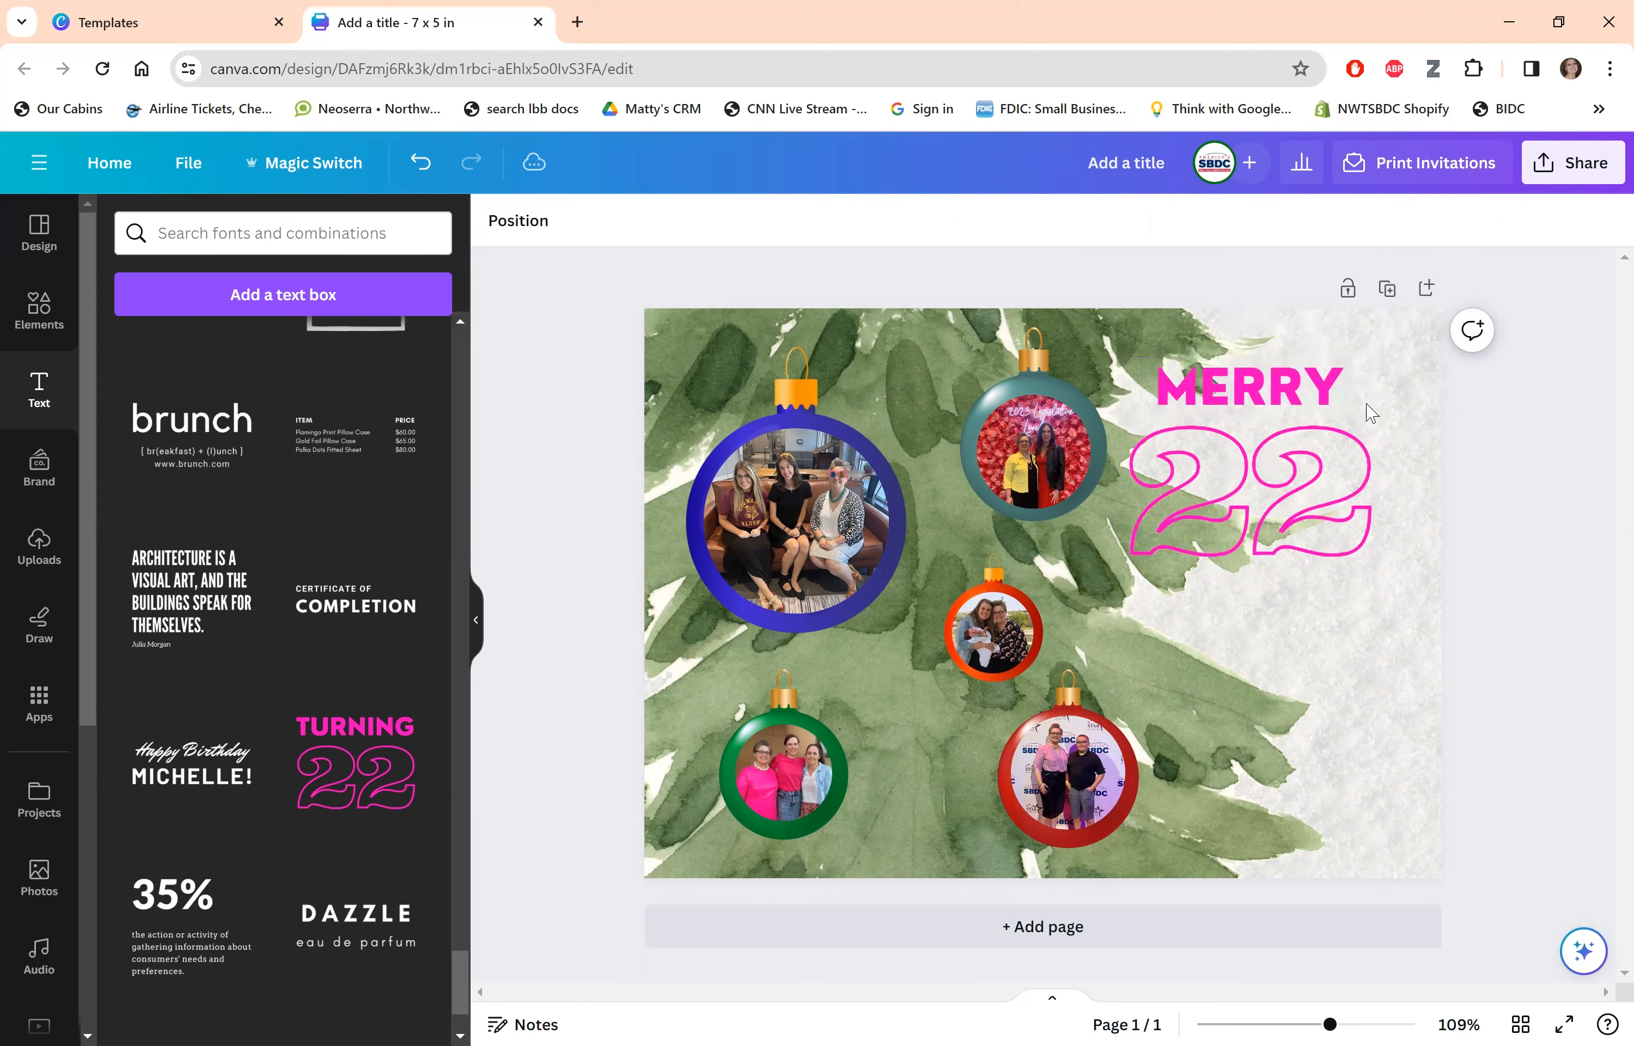
Enlarge MERRY to about 46.5 pt so it stretches across above the 22.
left_click(1305, 391)
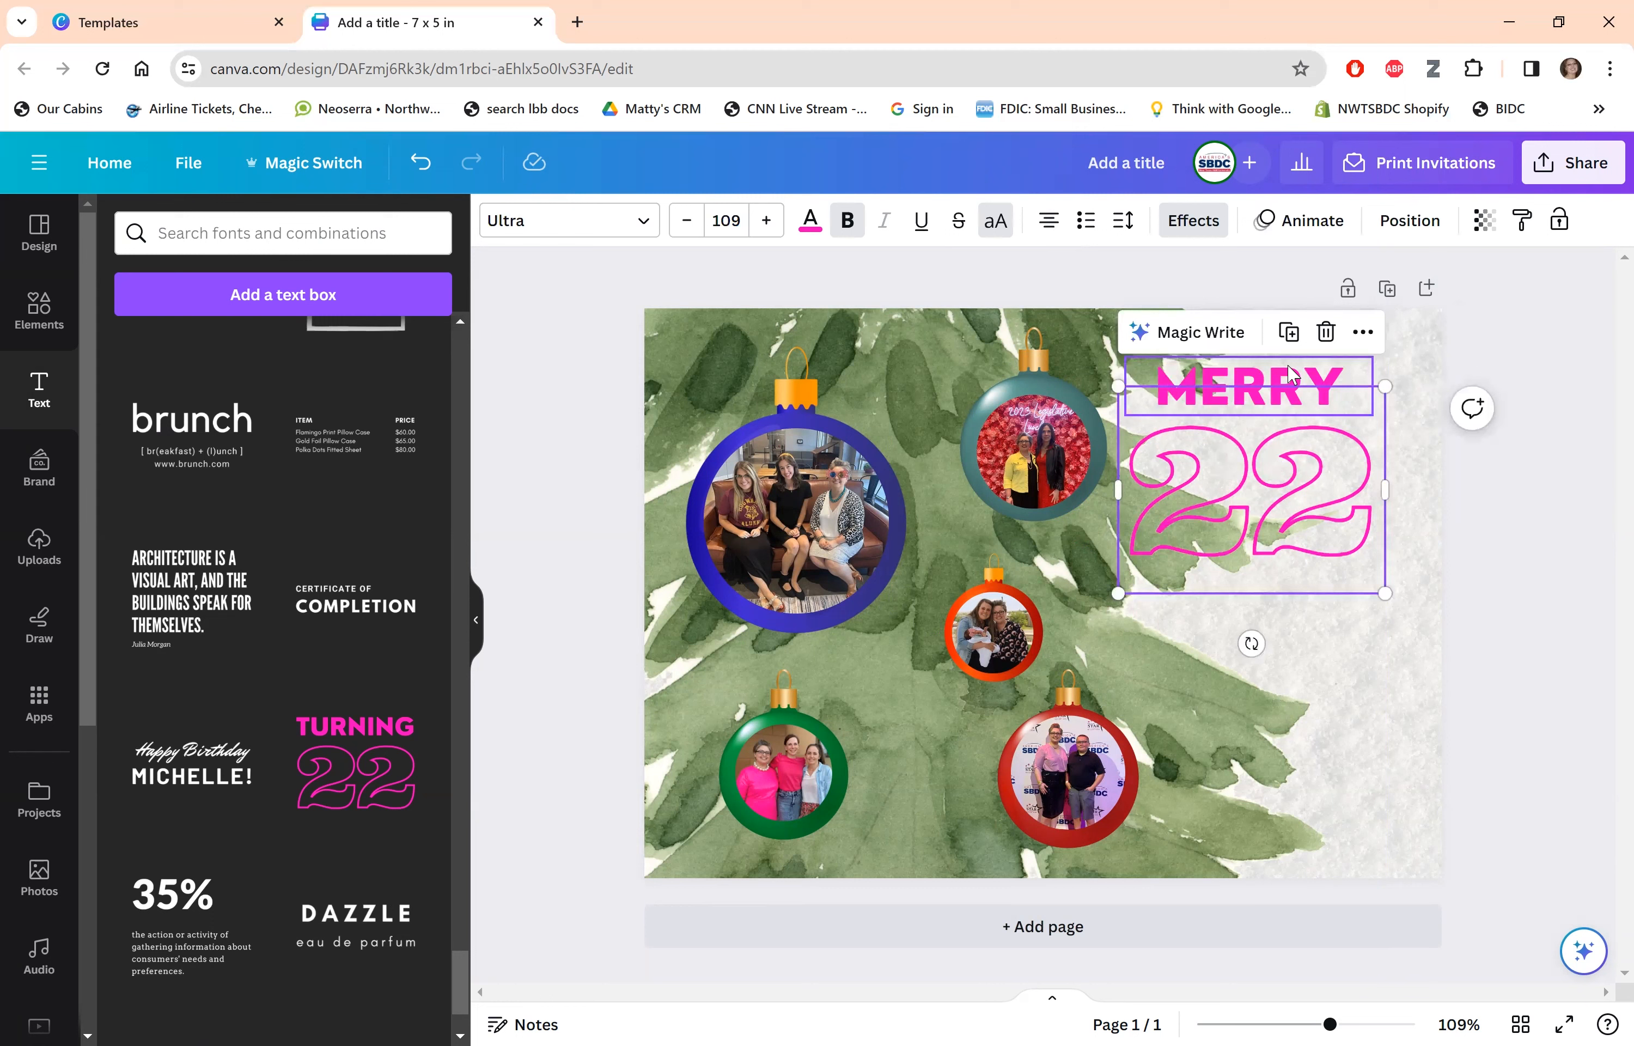
left_click(1294, 385)
left_click_drag(1372, 388, 1317, 390)
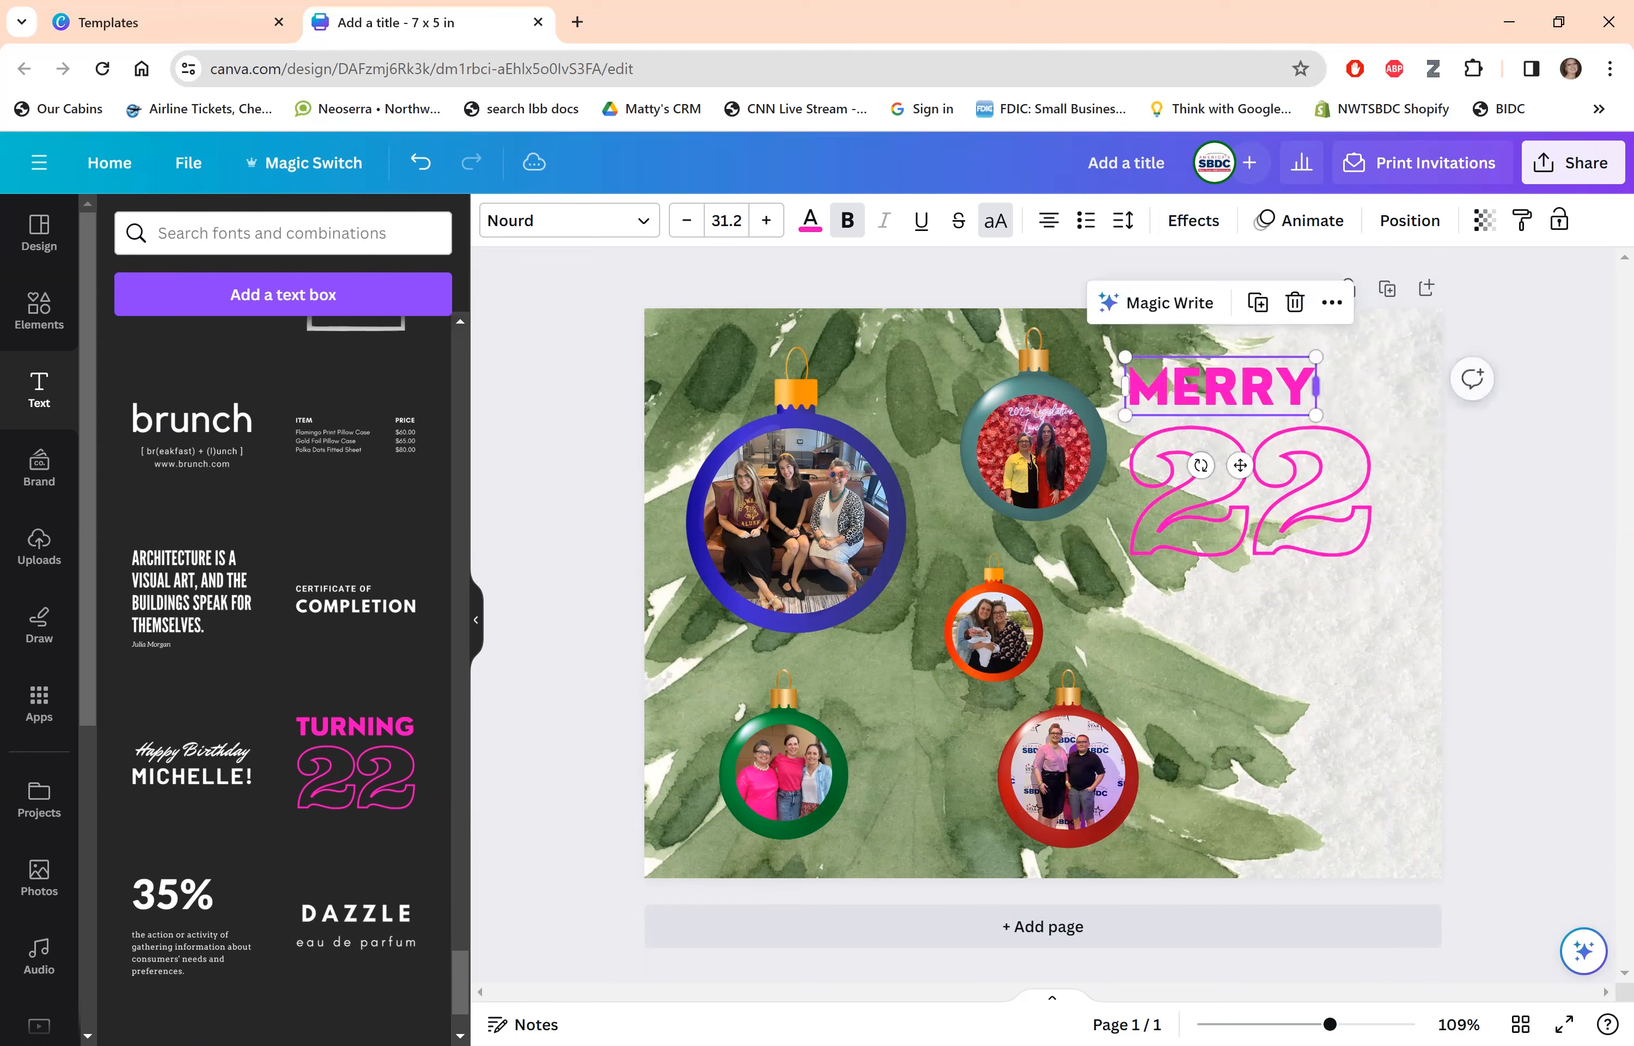
left_click(1539, 385)
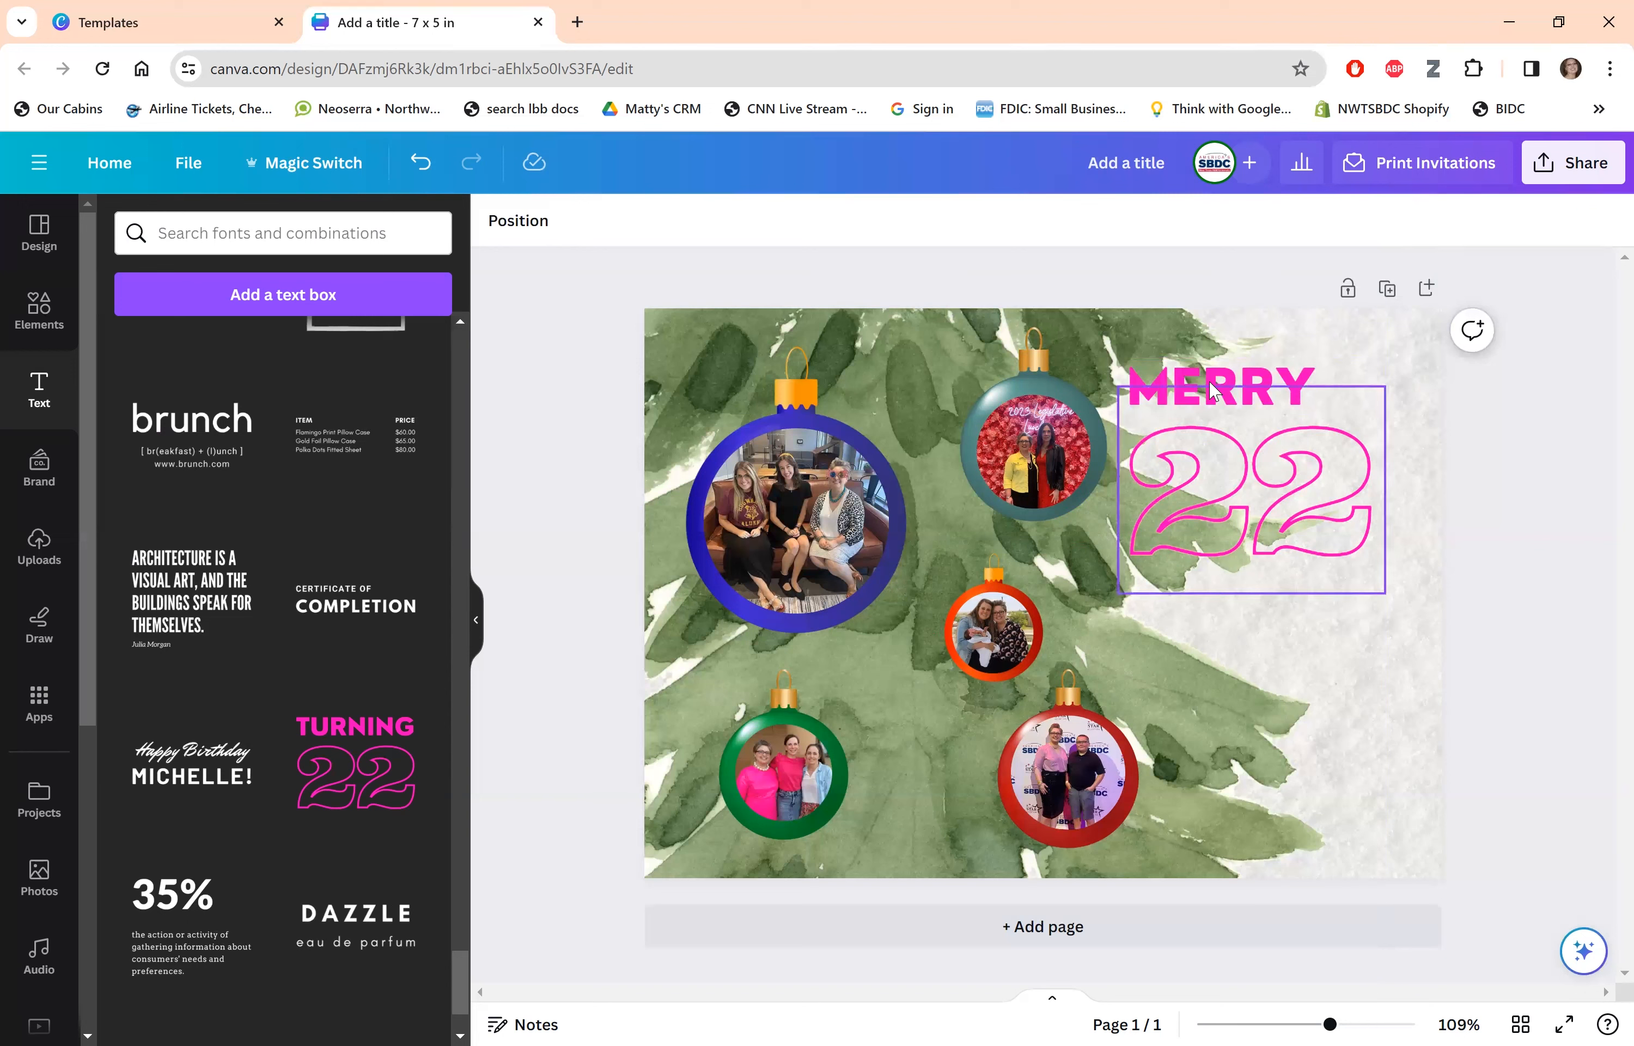
left_click(1197, 364)
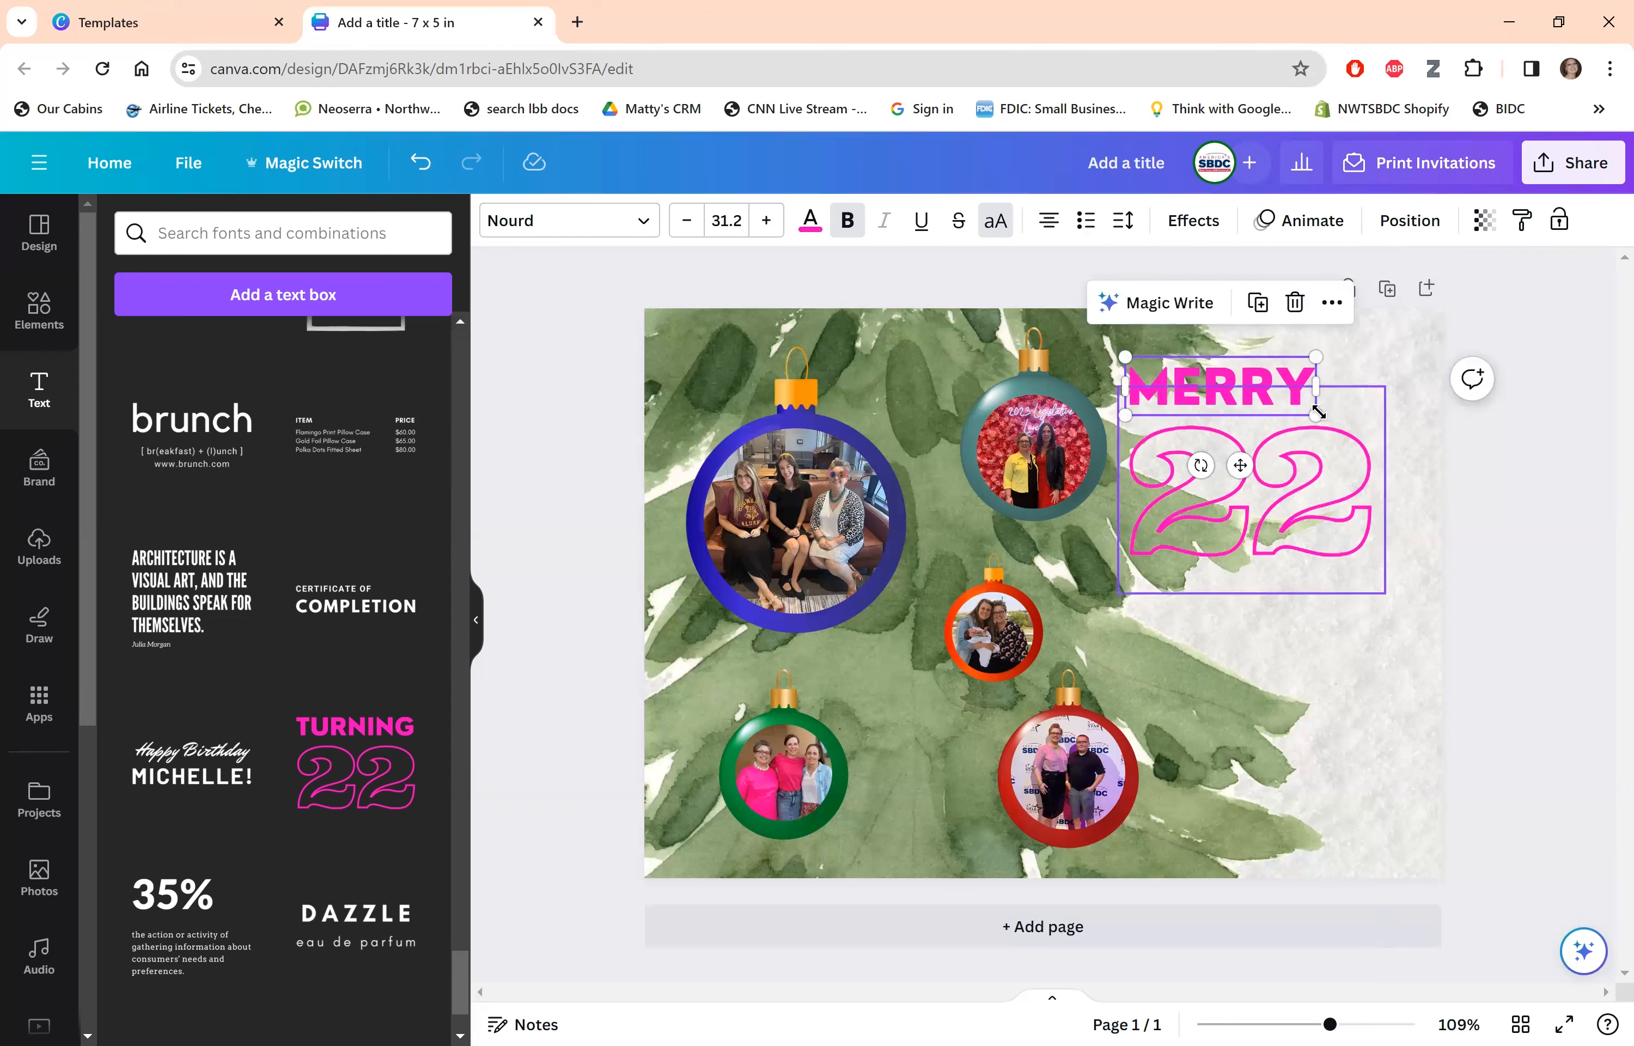
left_click_drag(1364, 425, 1406, 443)
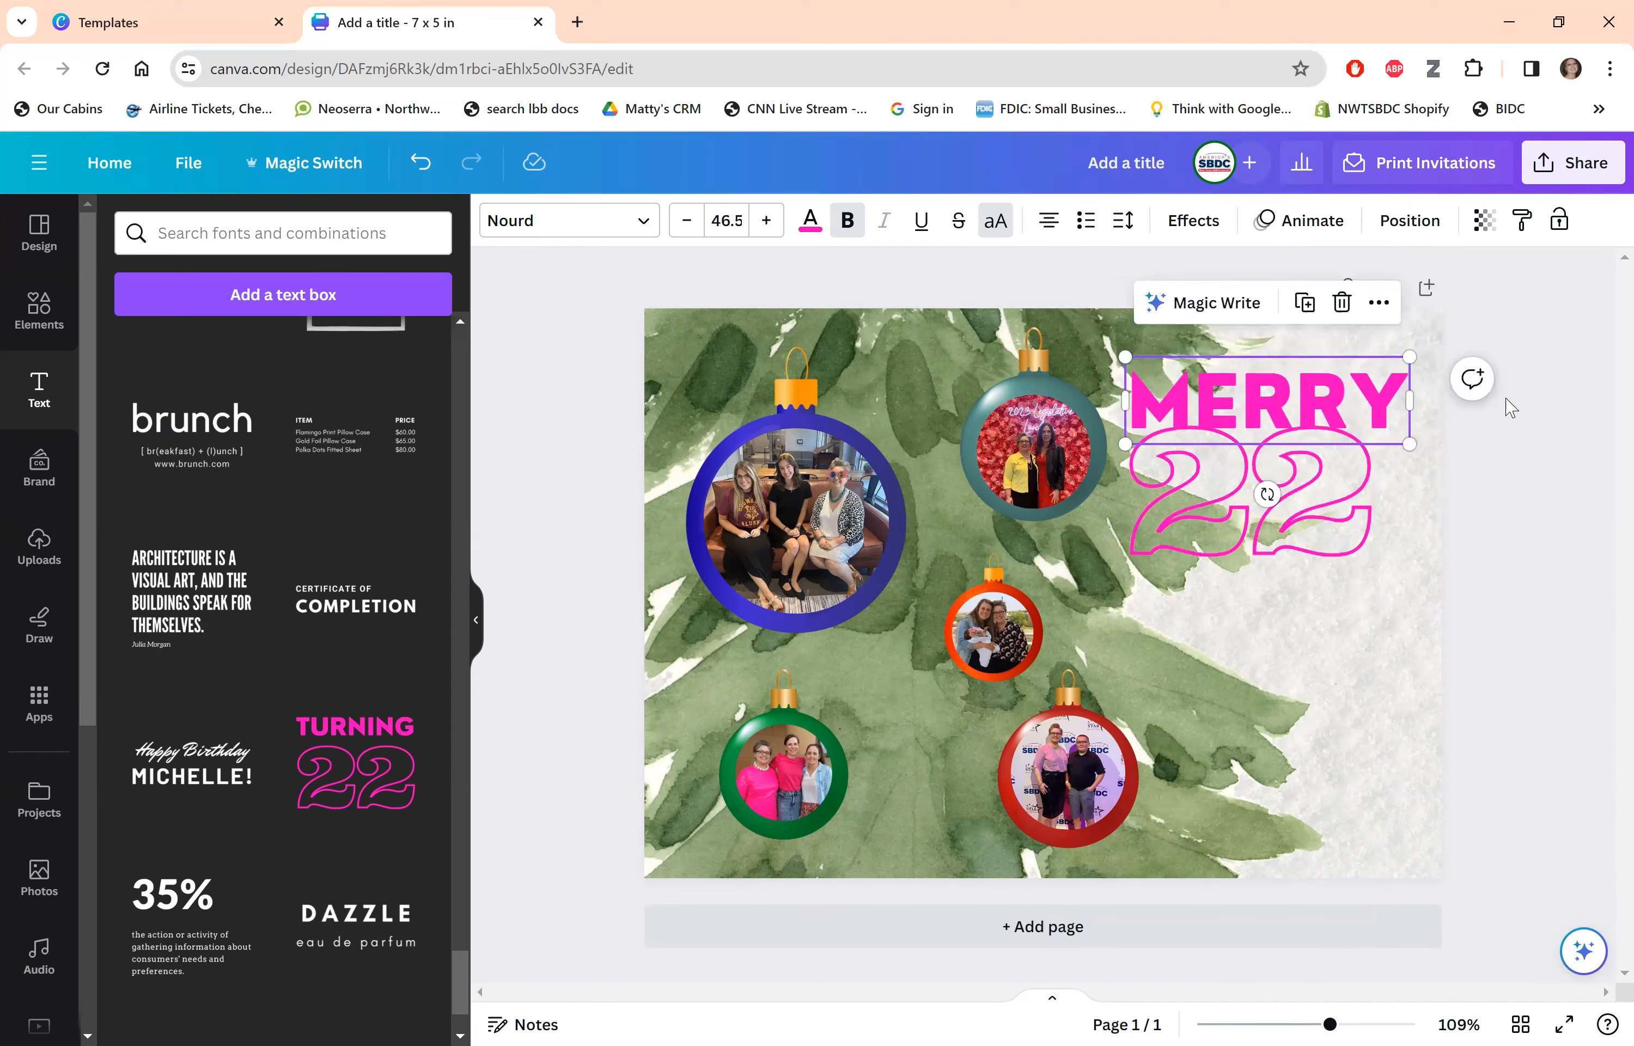
Select all of the 22 text and start editing its font size.
left_click(1276, 523)
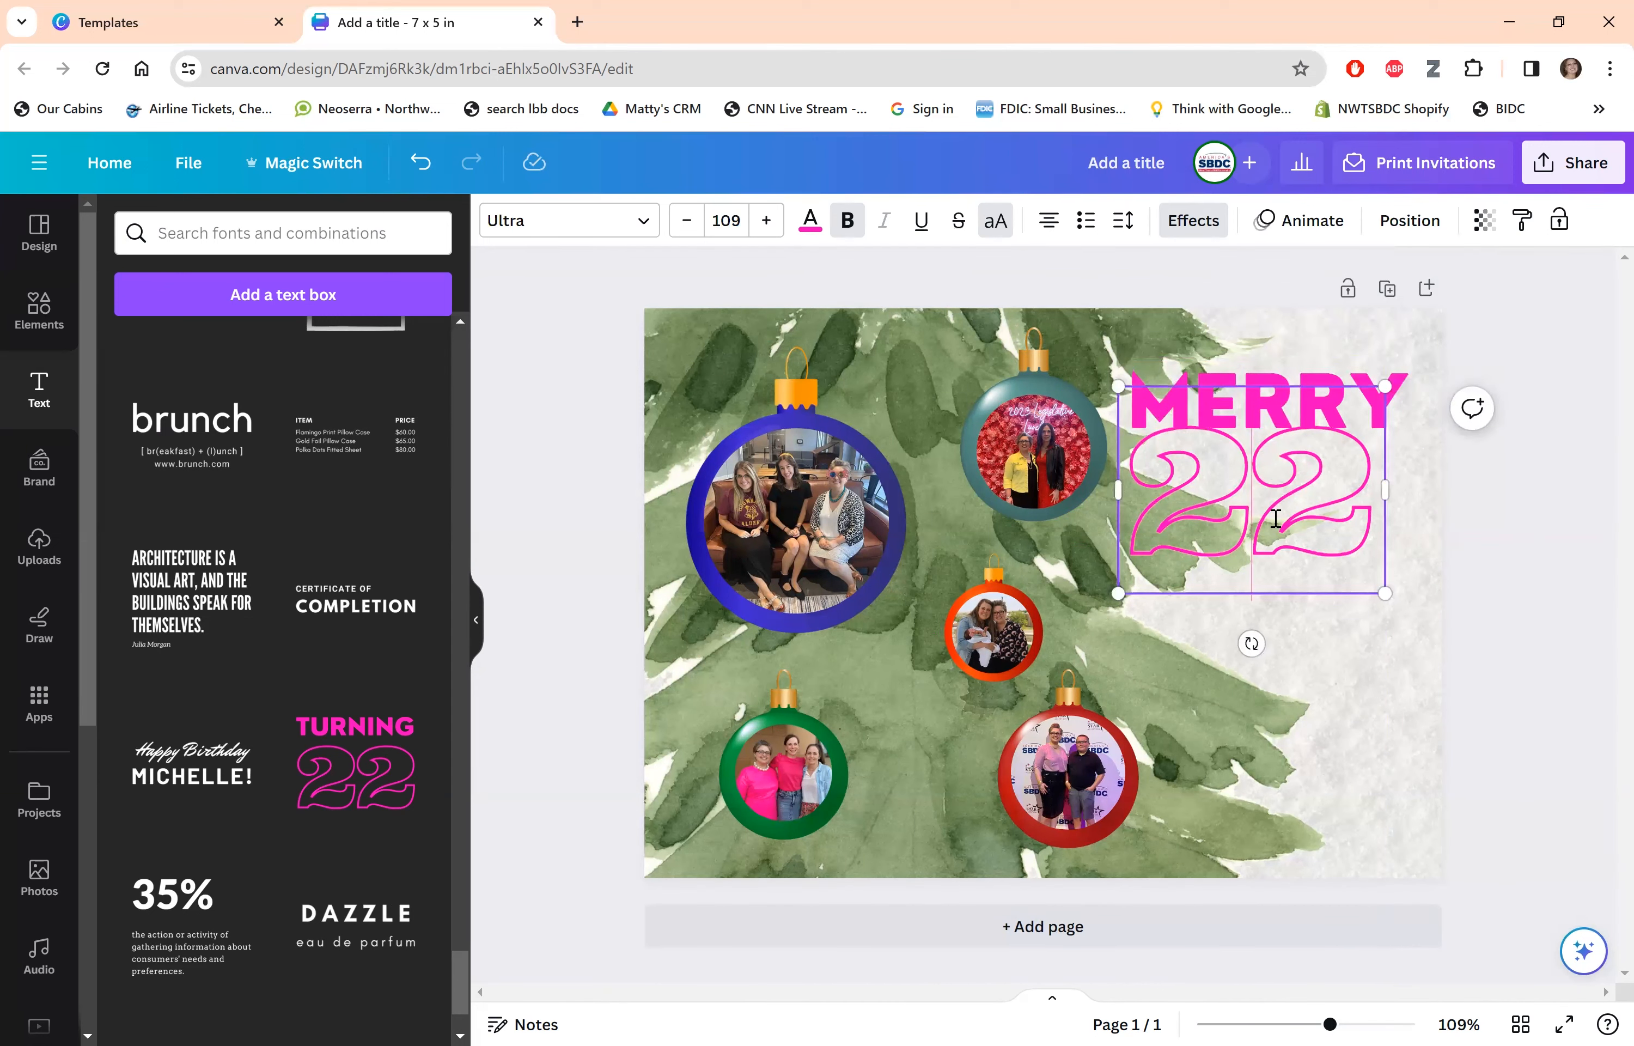
double_click(1276, 519)
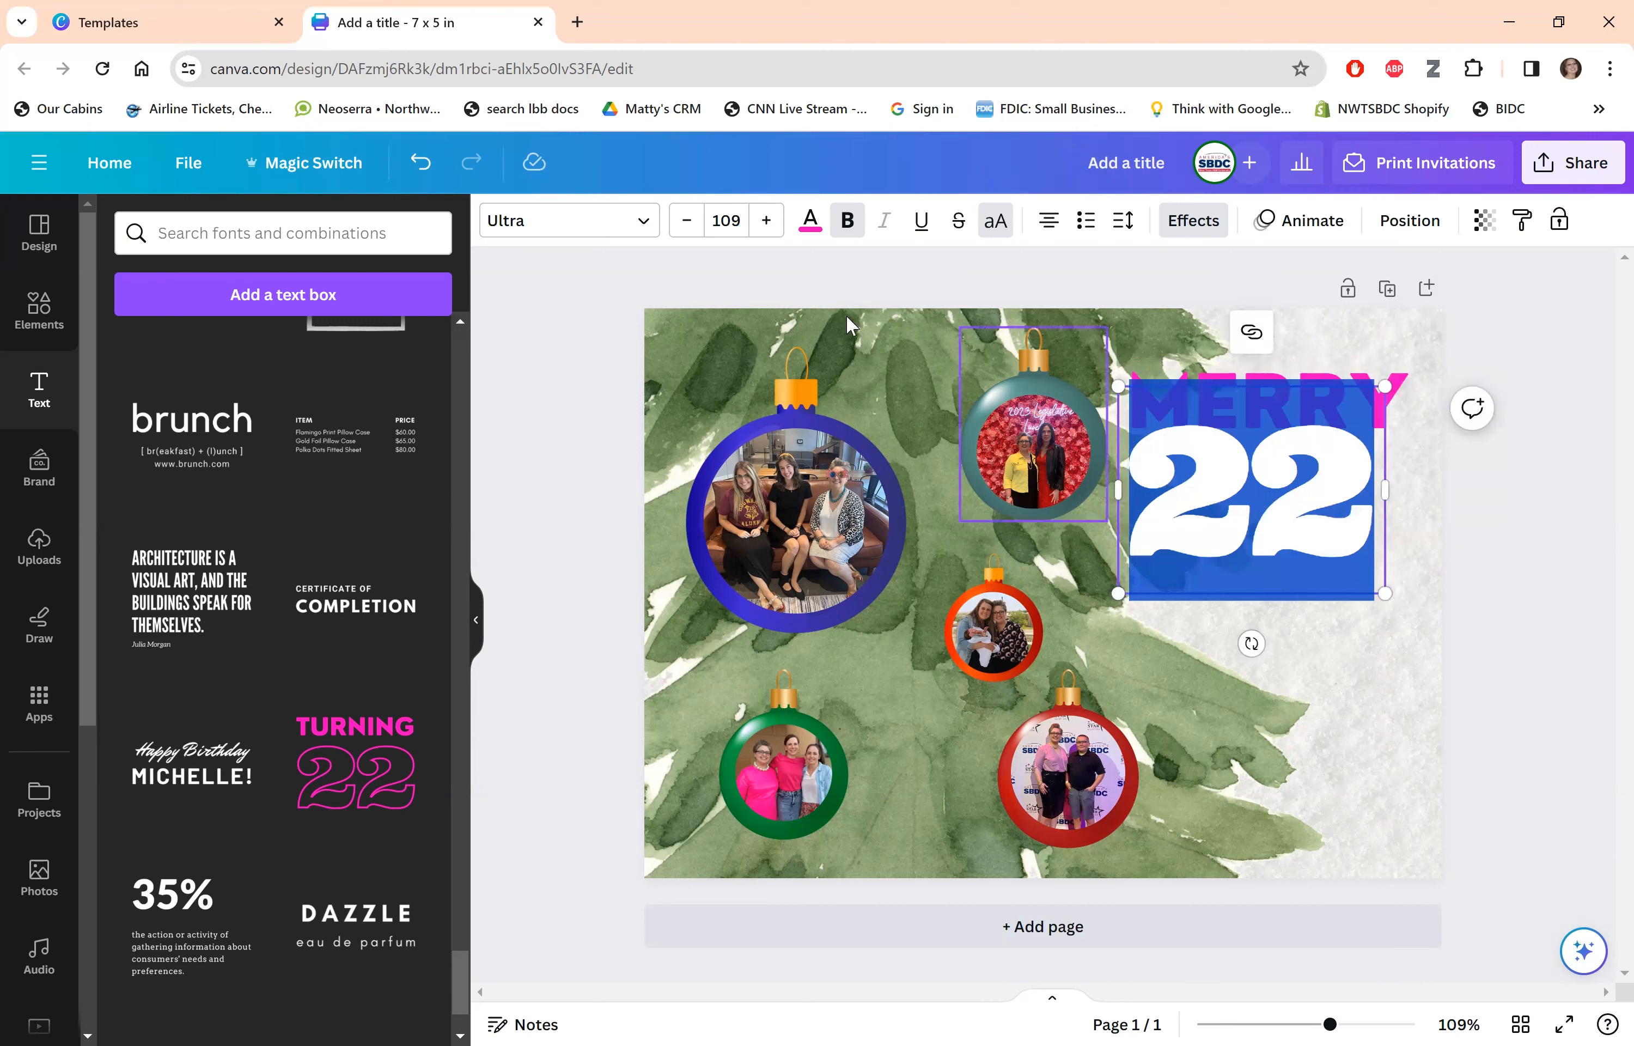
left_click(733, 225)
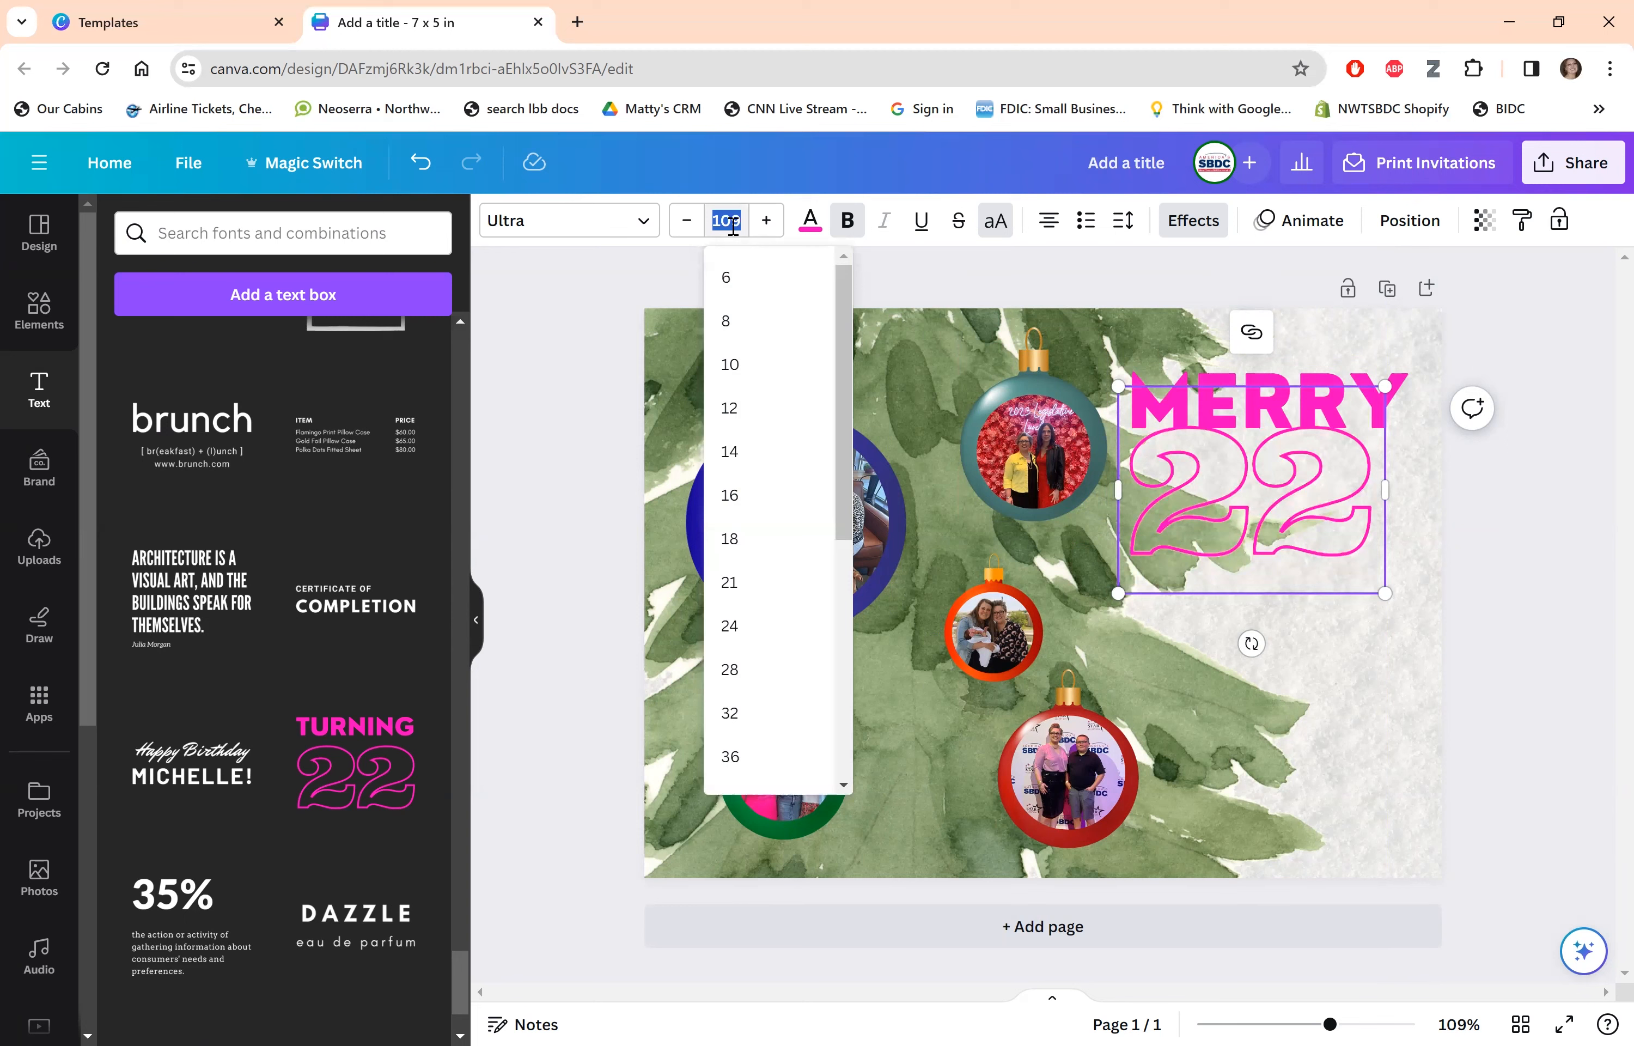
Set the 22 text's font size to 20, then to 30.
type("20")
key("Return")
left_click(728, 225)
type("30")
key("Return")
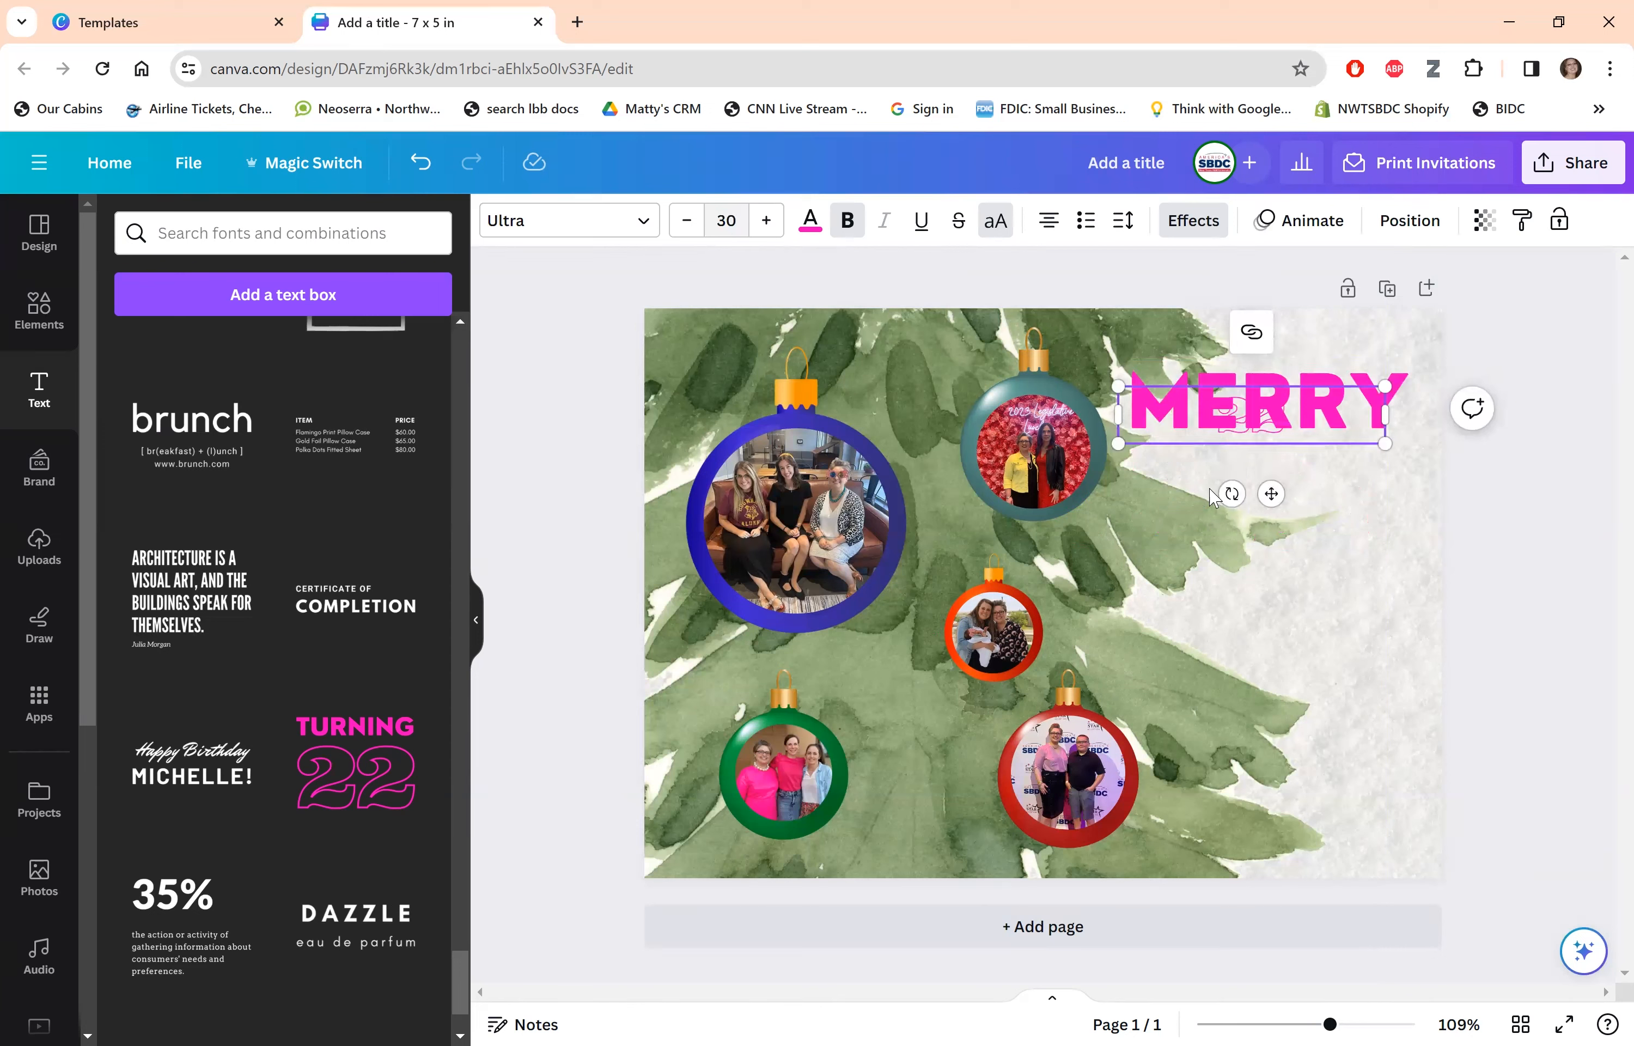
Move the 22 text below MERRY and replace it with CHRISTMAS.
left_click(1521, 594)
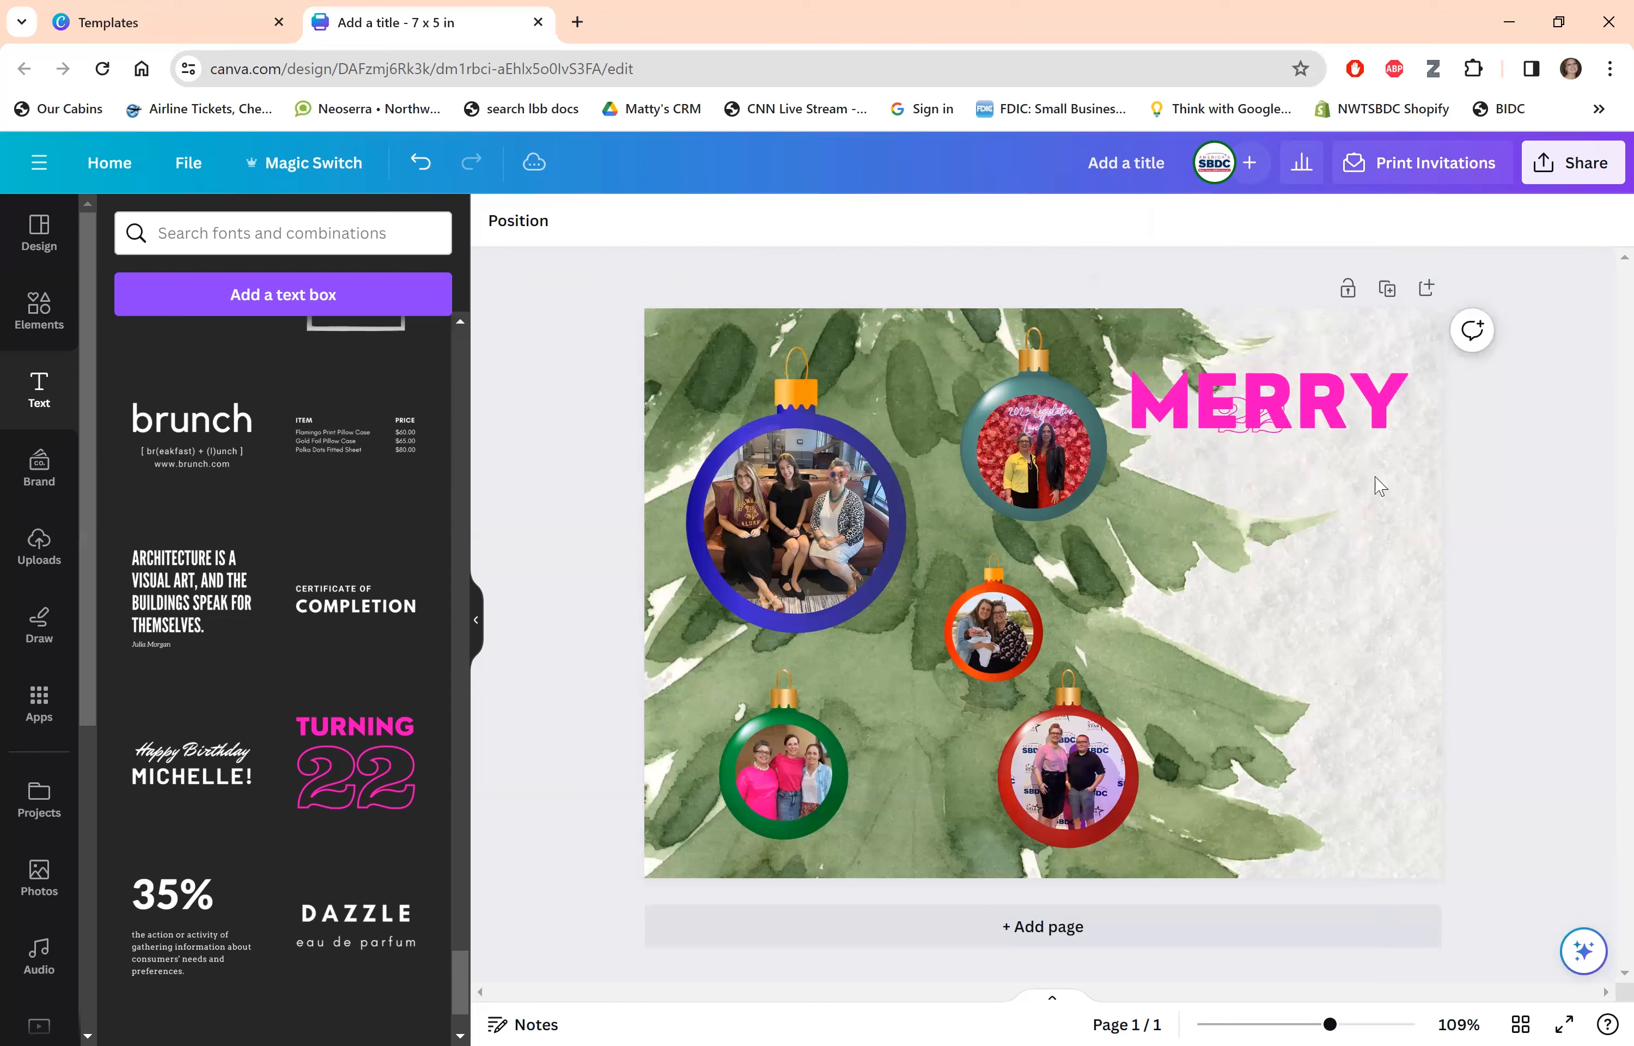
left_click_drag(1303, 441, 1299, 470)
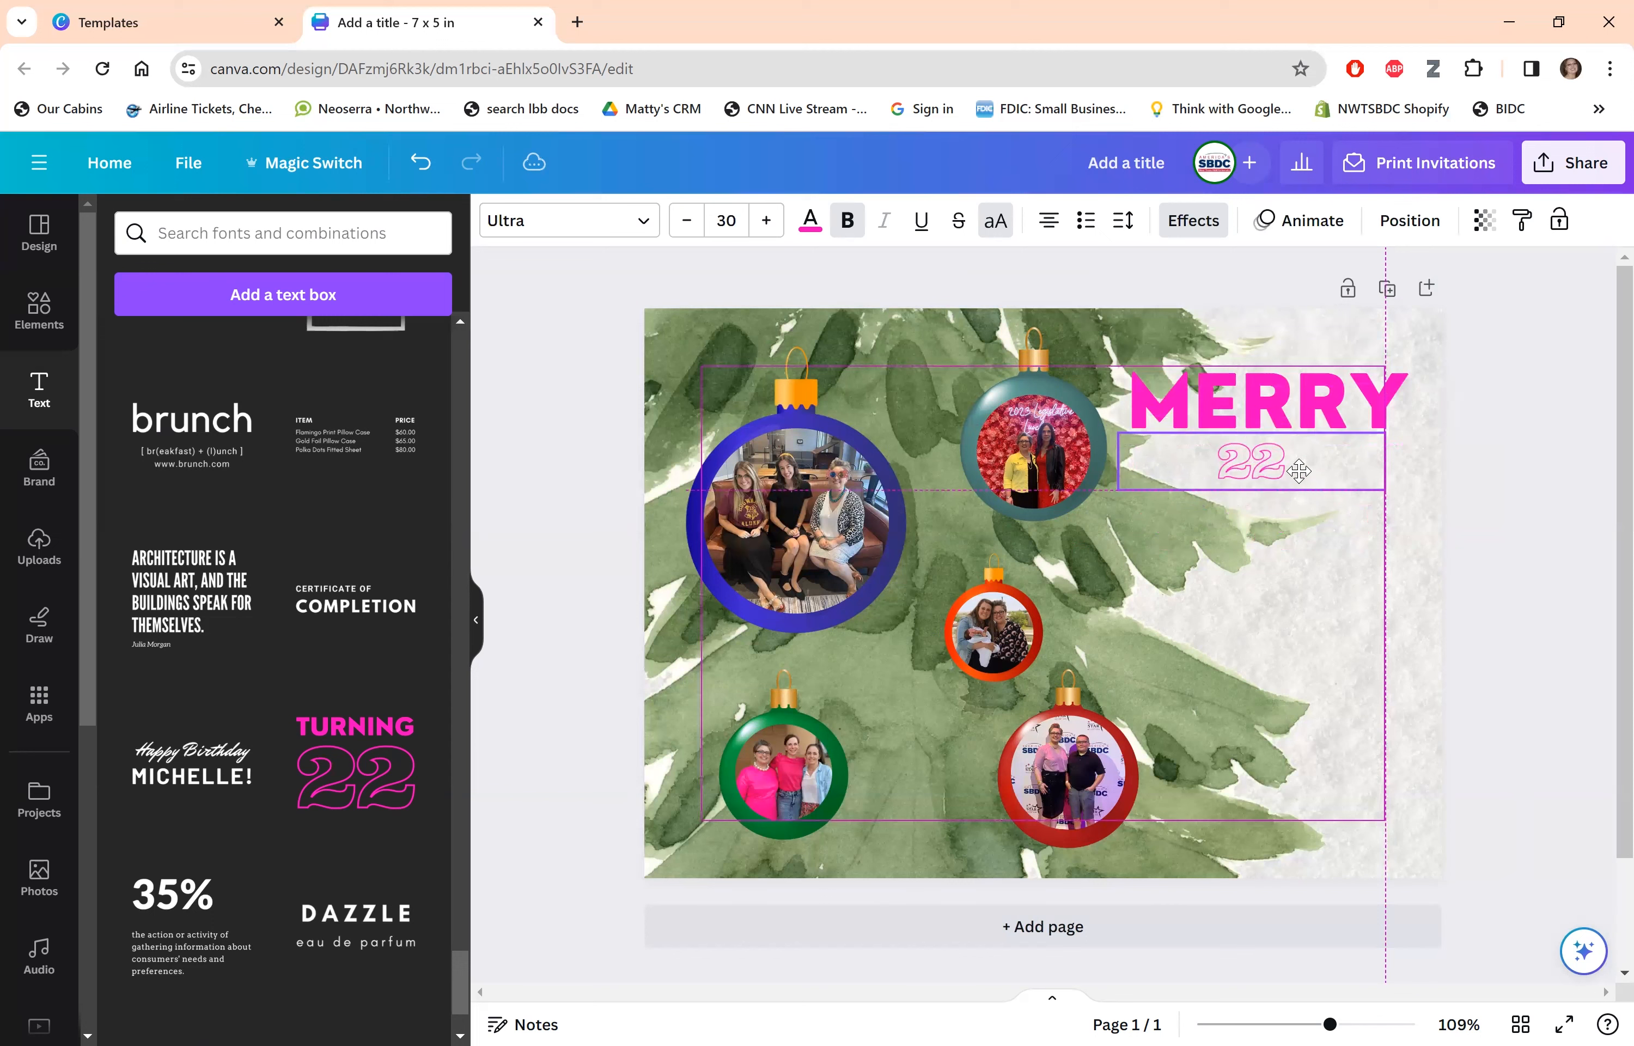
double_click(1300, 470)
type("CHRISTMAS")
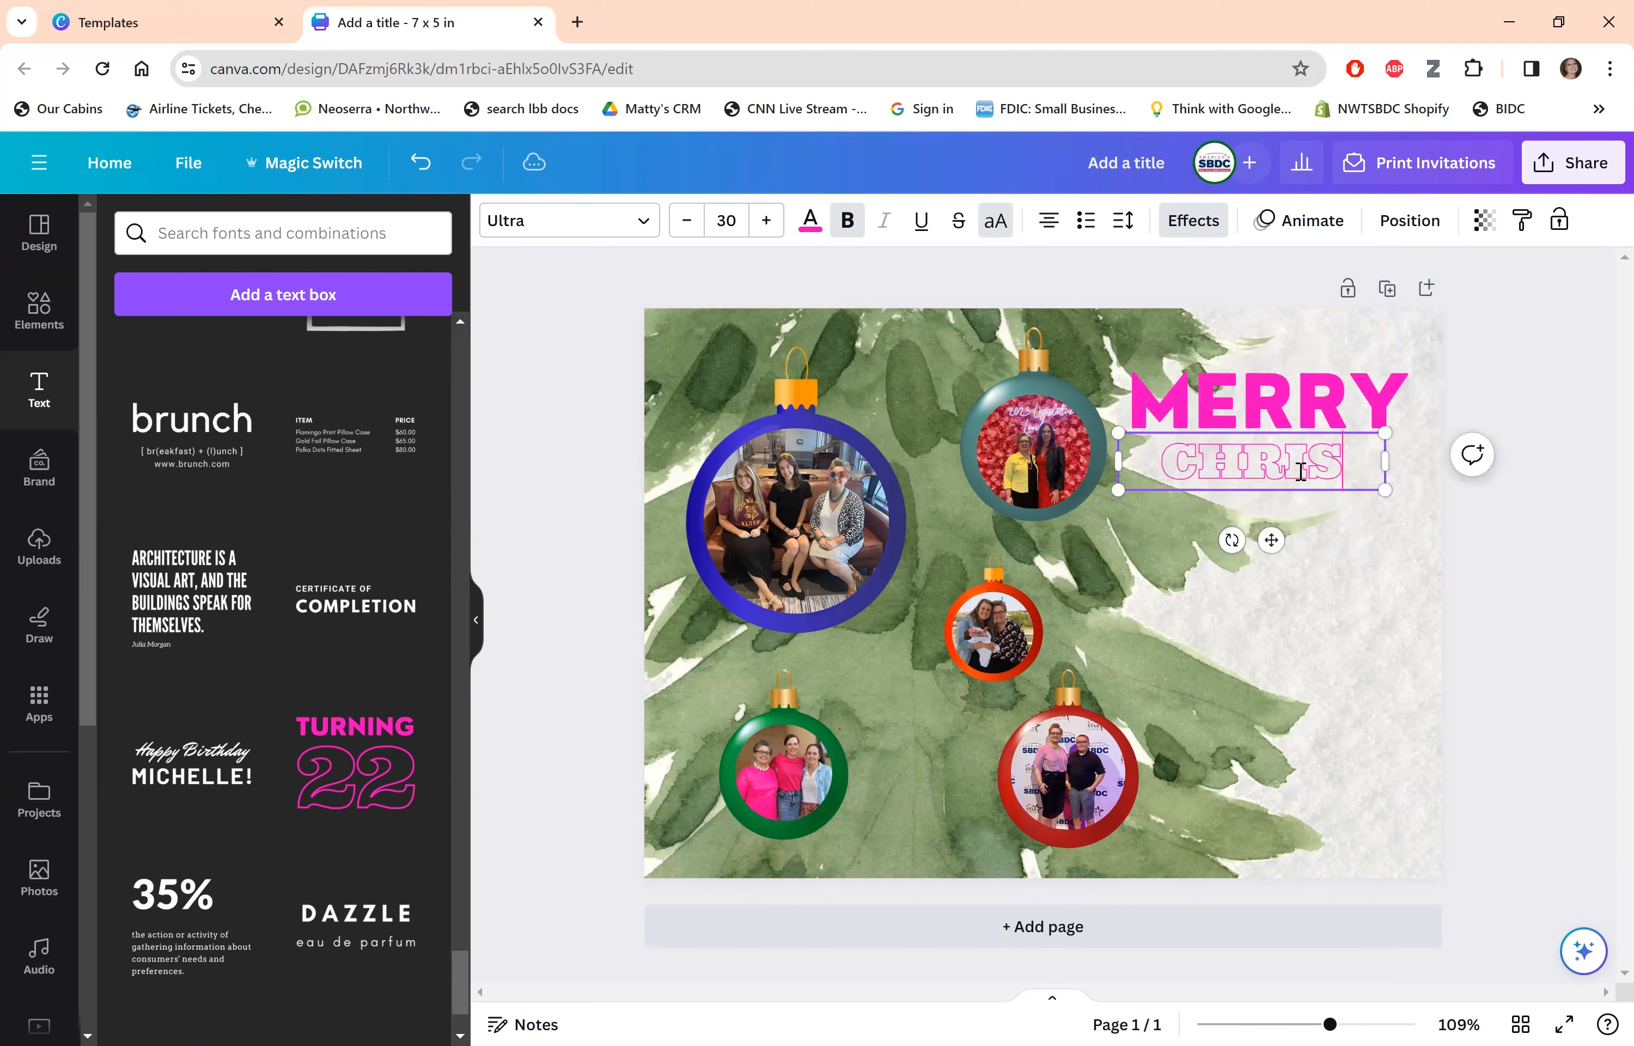
Shrink CHRISTMAS to 24 pt and adjust its box so it fits on one line.
left_click(686, 220)
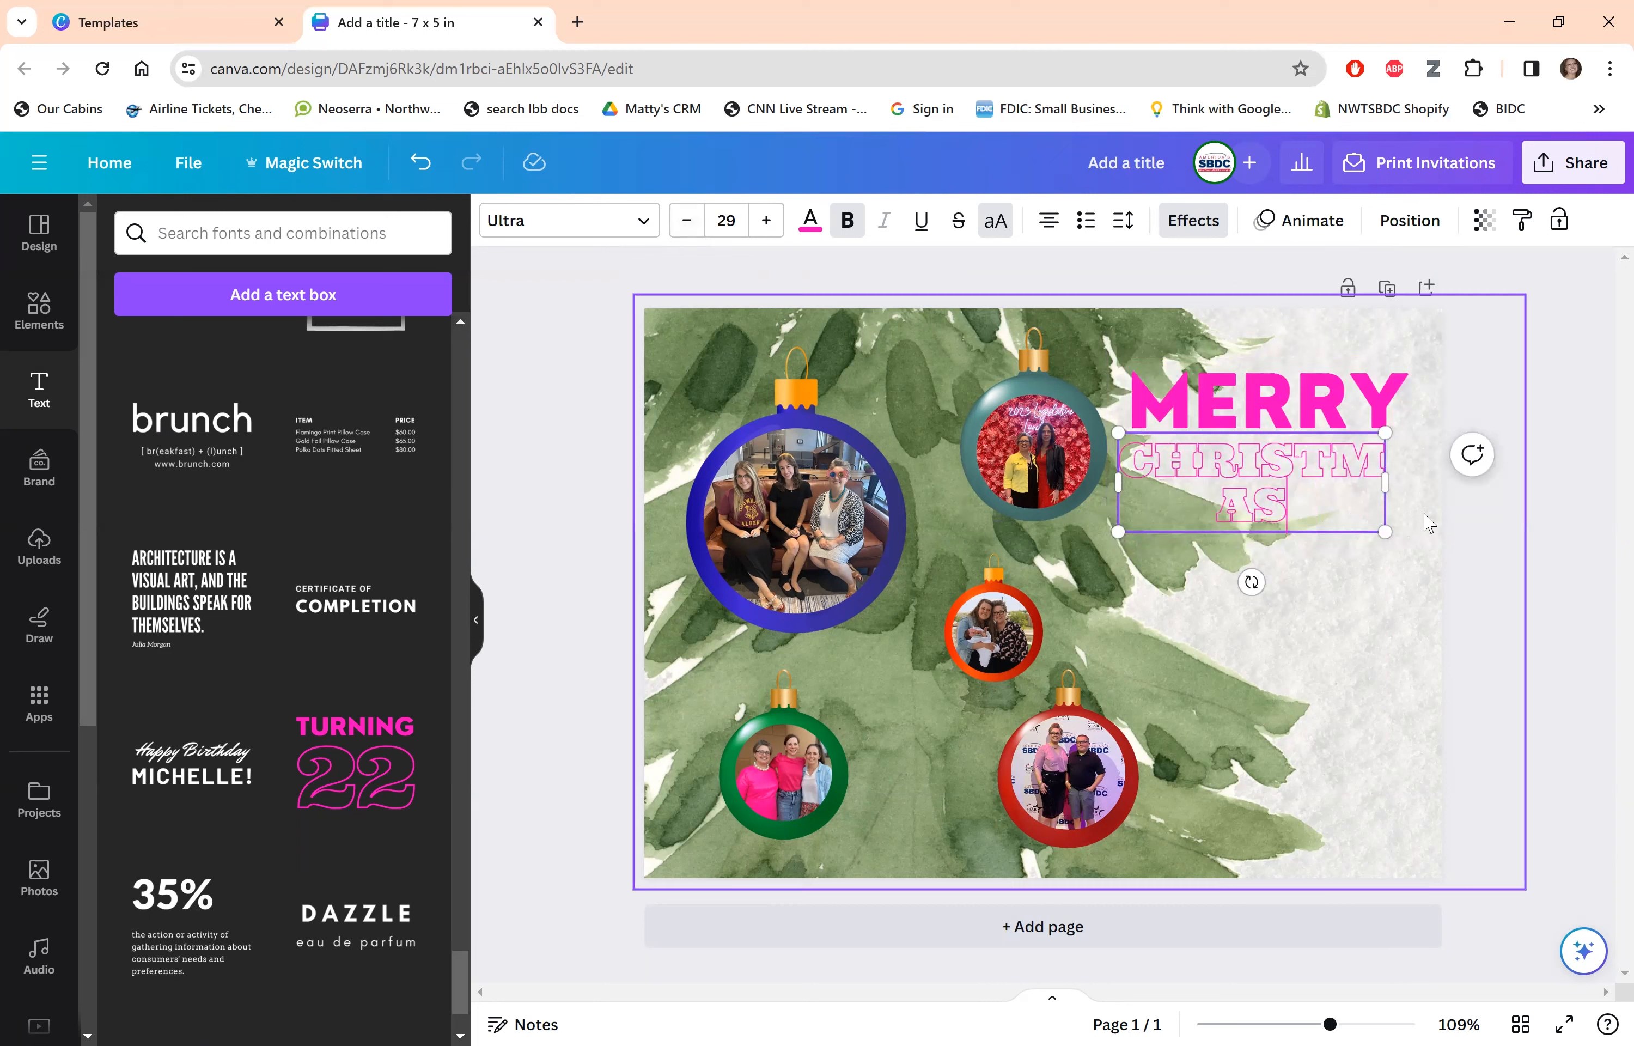
left_click_drag(1386, 482, 1410, 487)
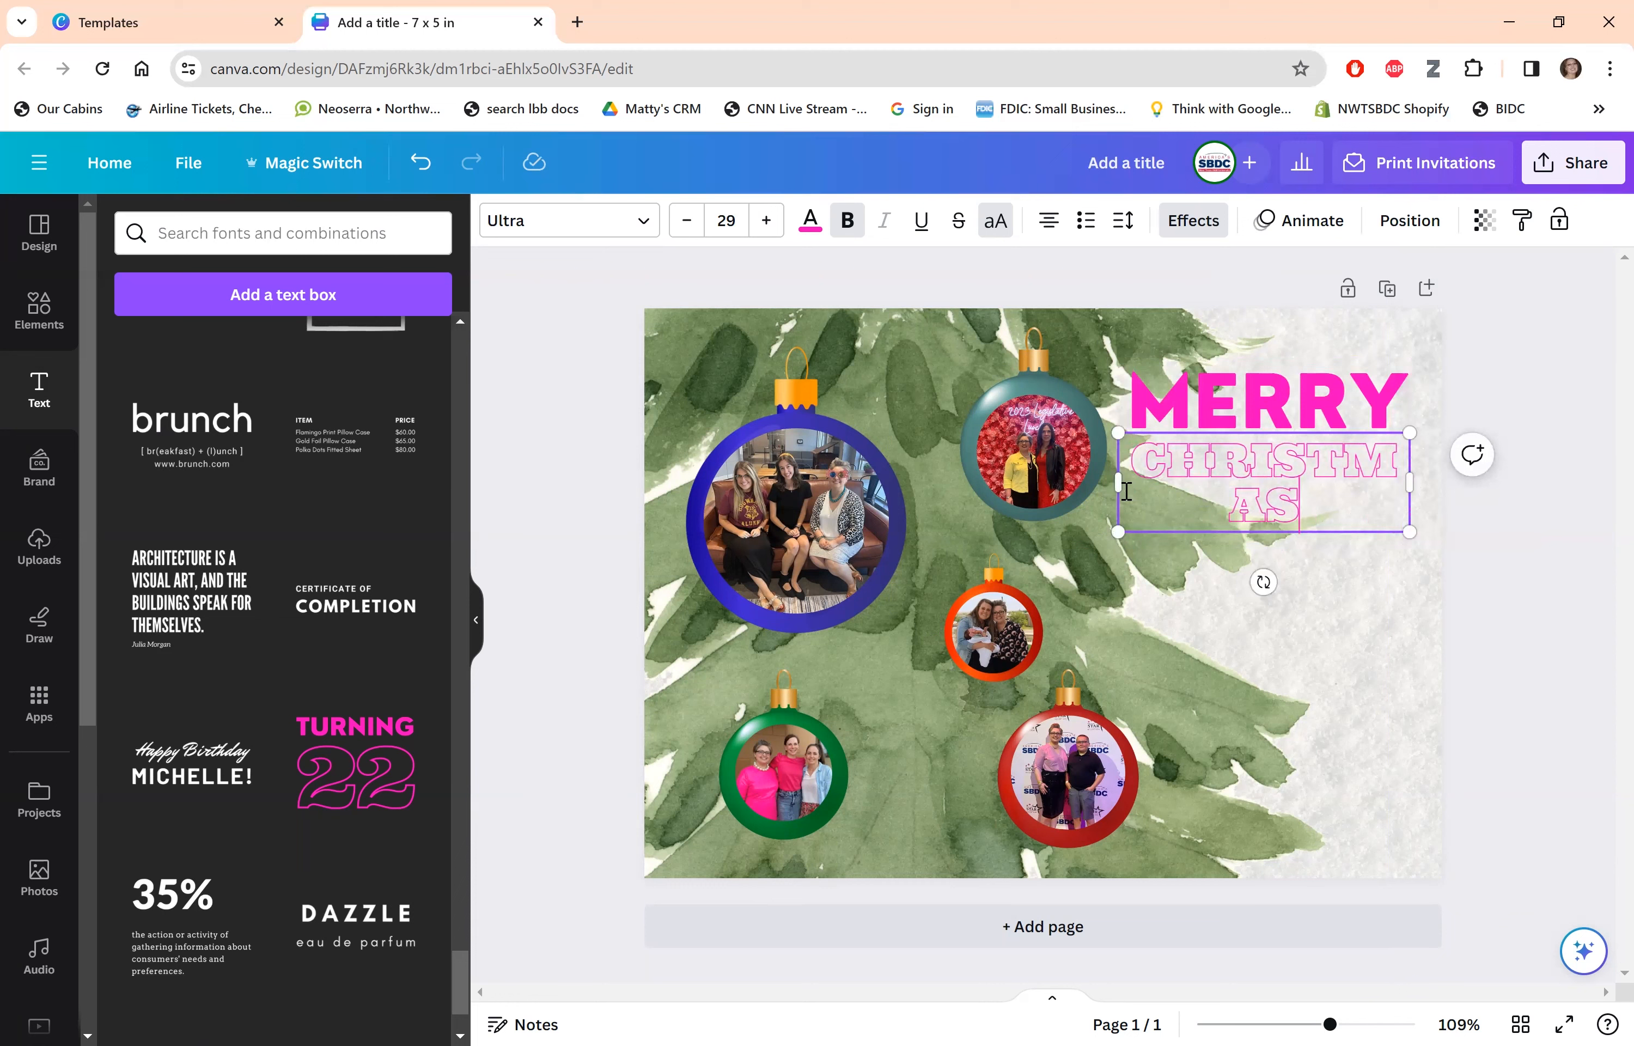
left_click_drag(1114, 477, 1126, 481)
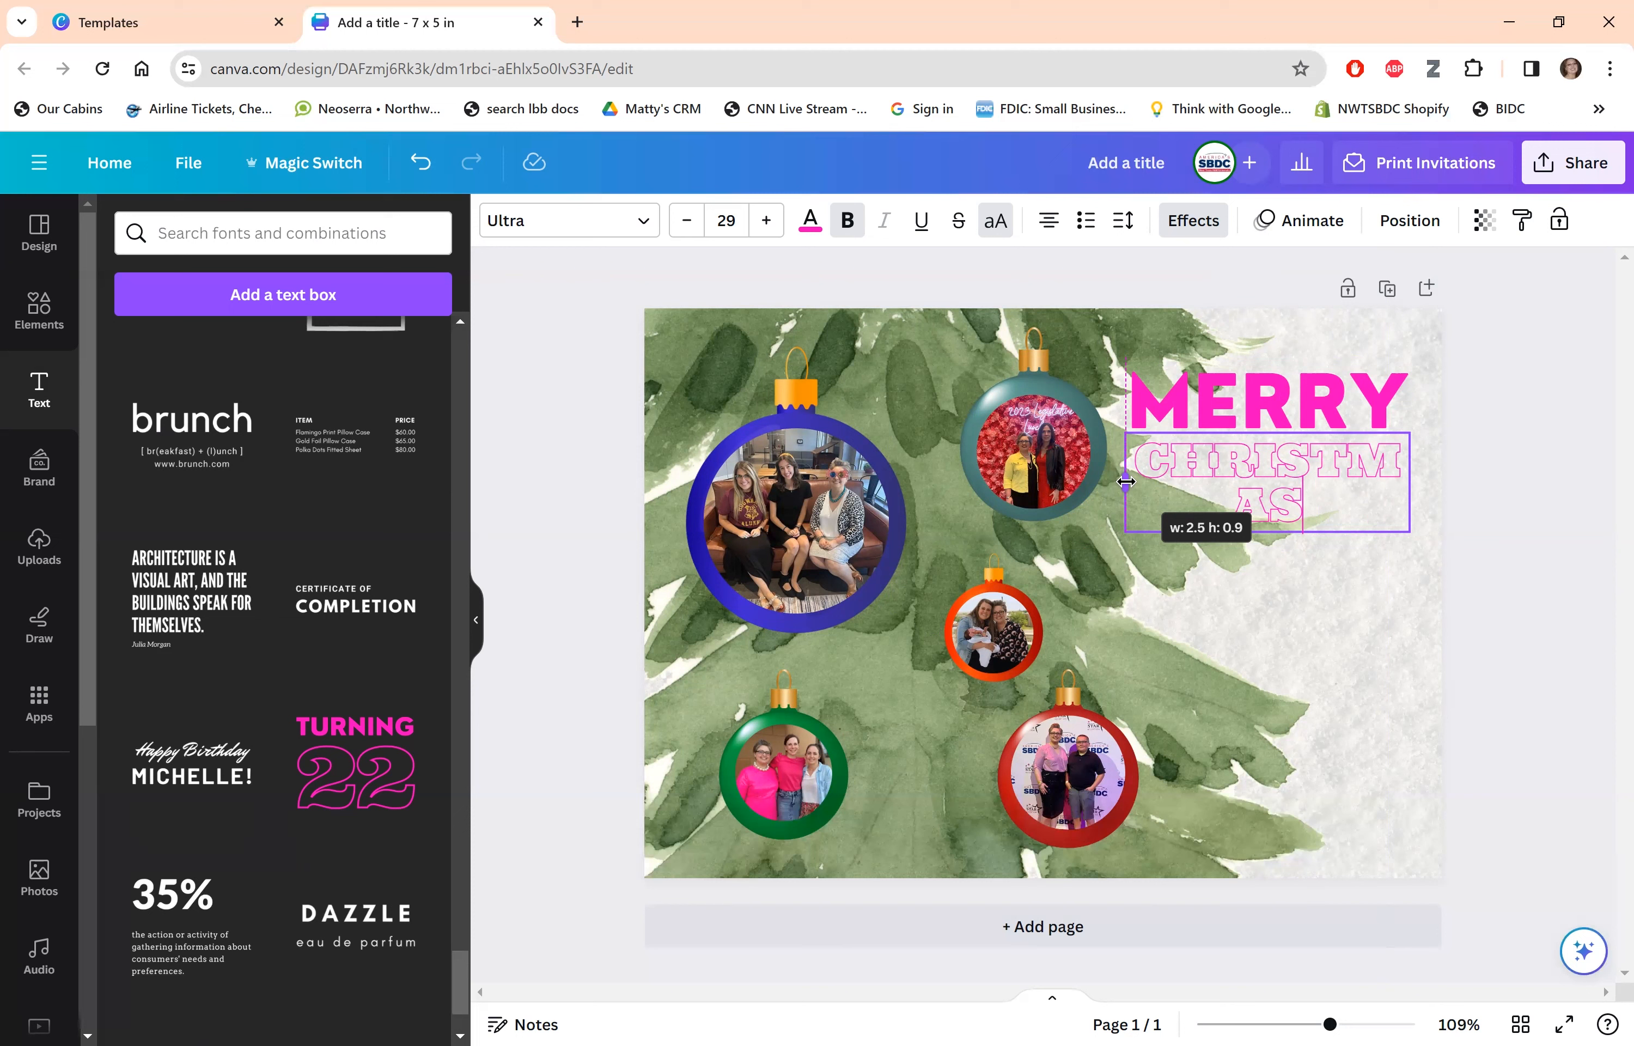
left_click_drag(1126, 482, 1126, 481)
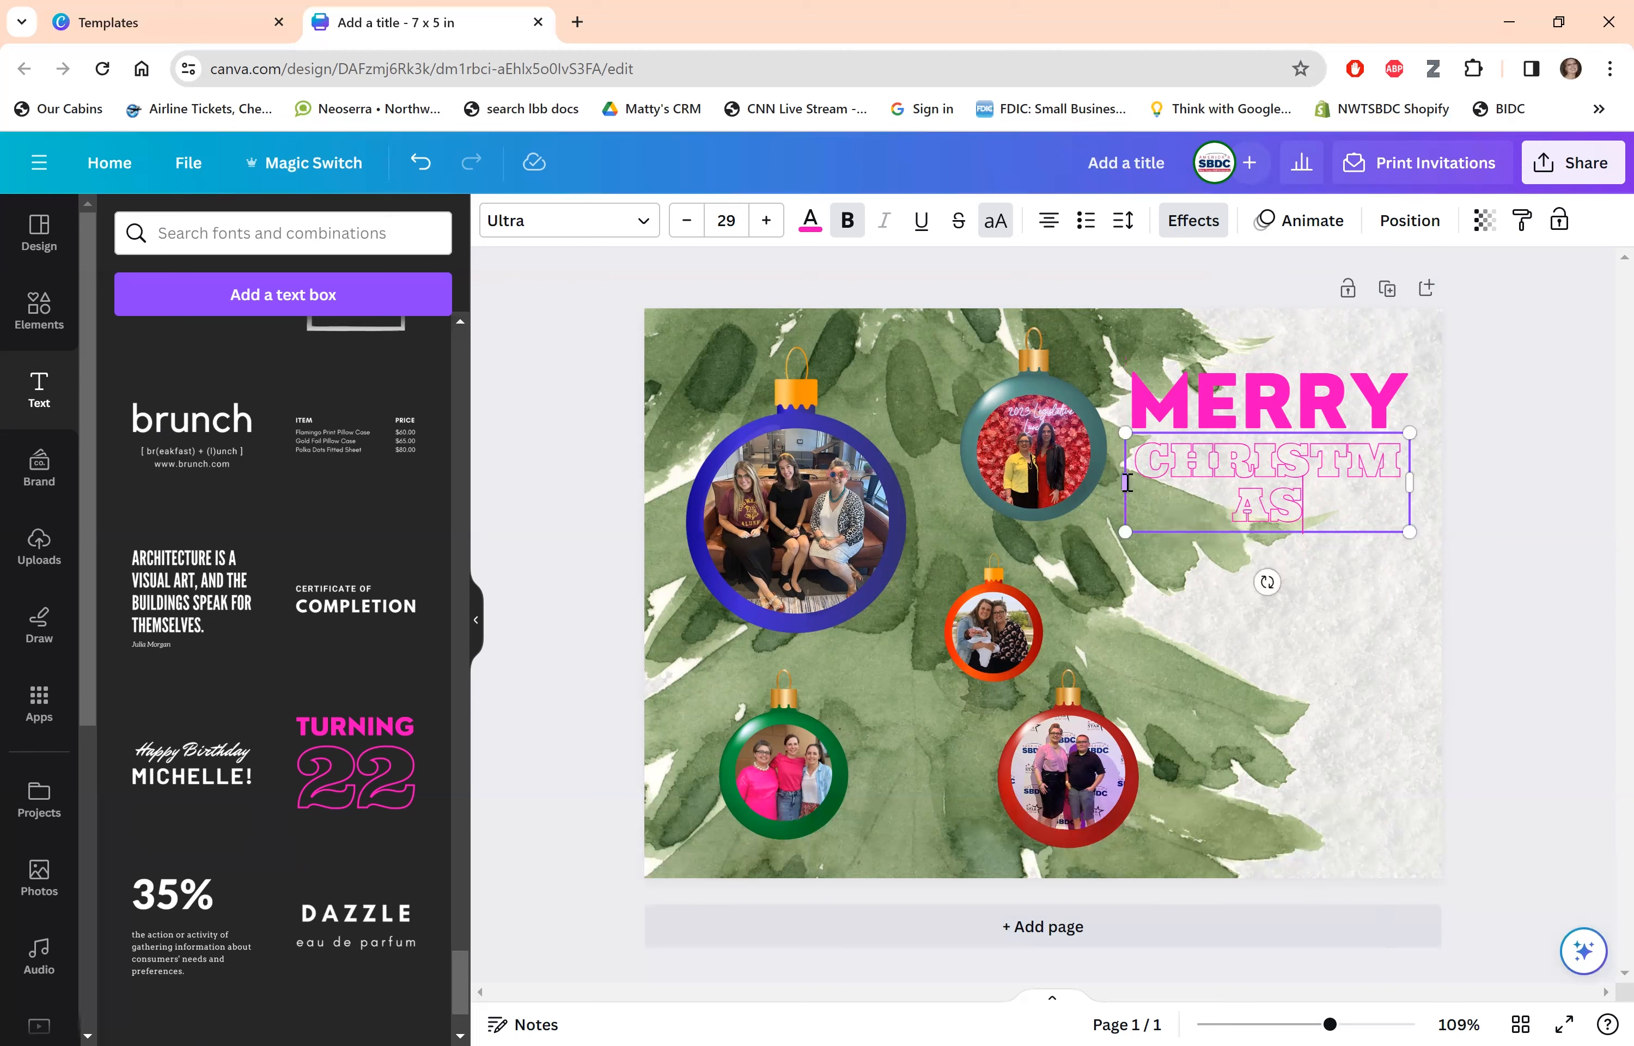
double_click(1257, 475)
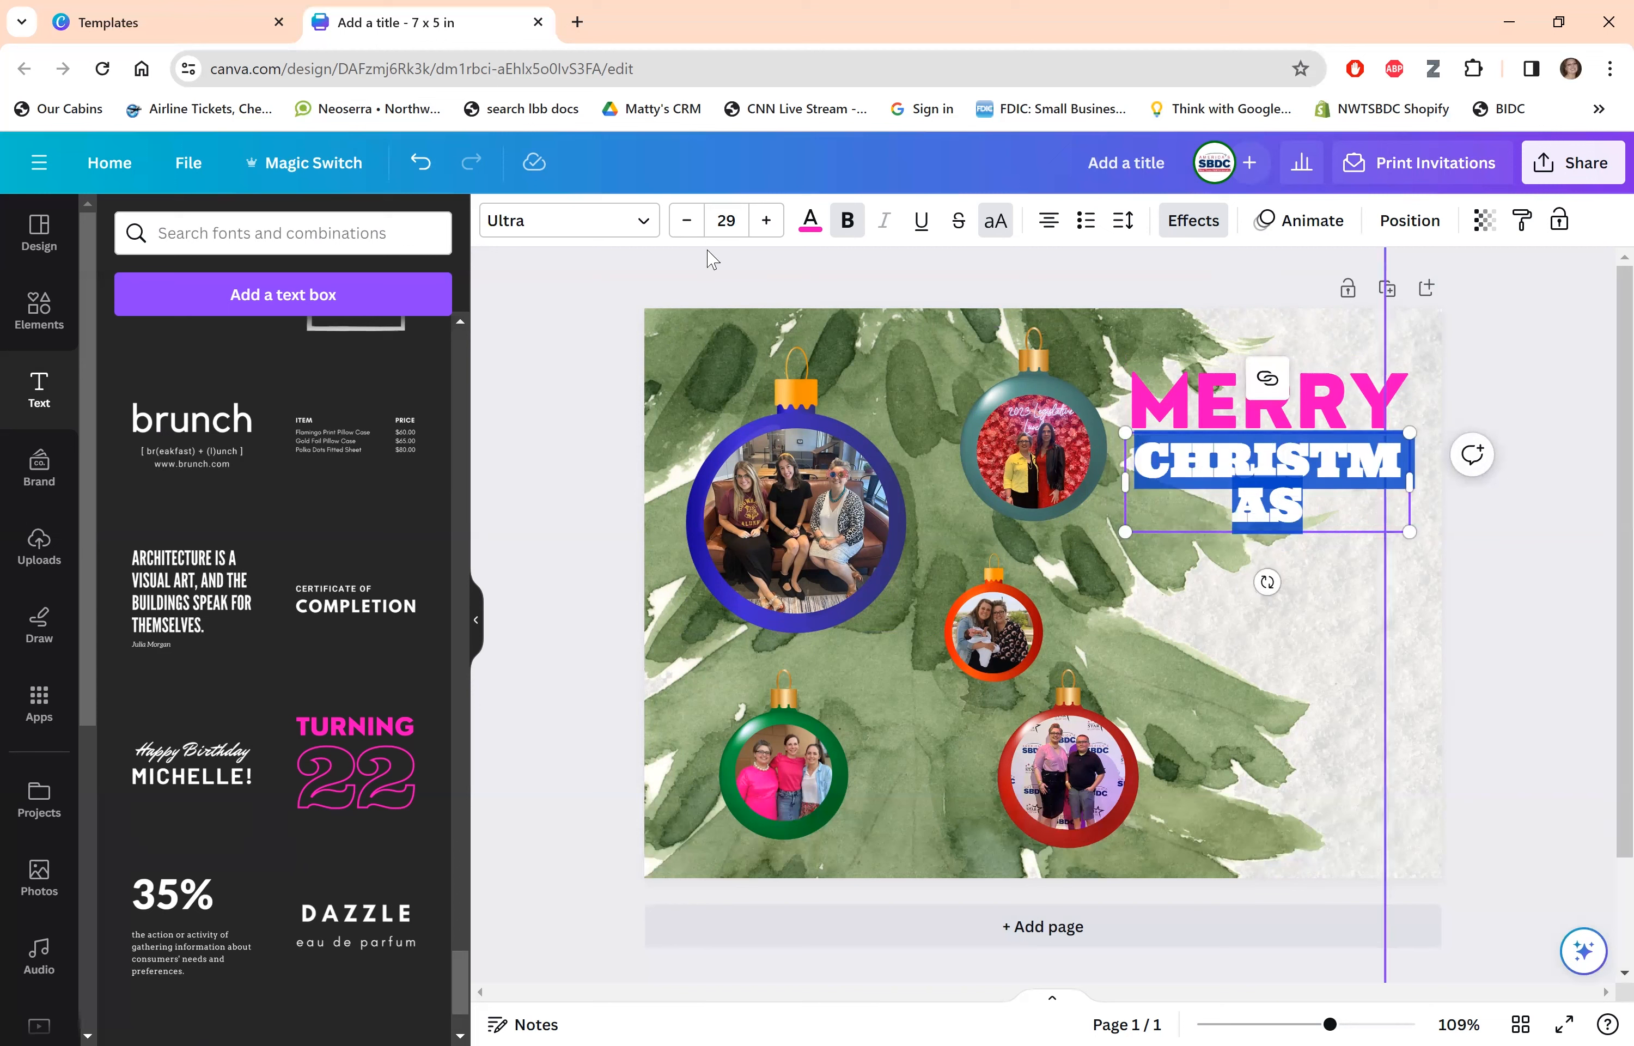
left_click(687, 221)
left_click(687, 221)
left_click(687, 221)
left_click(687, 221)
left_click(687, 221)
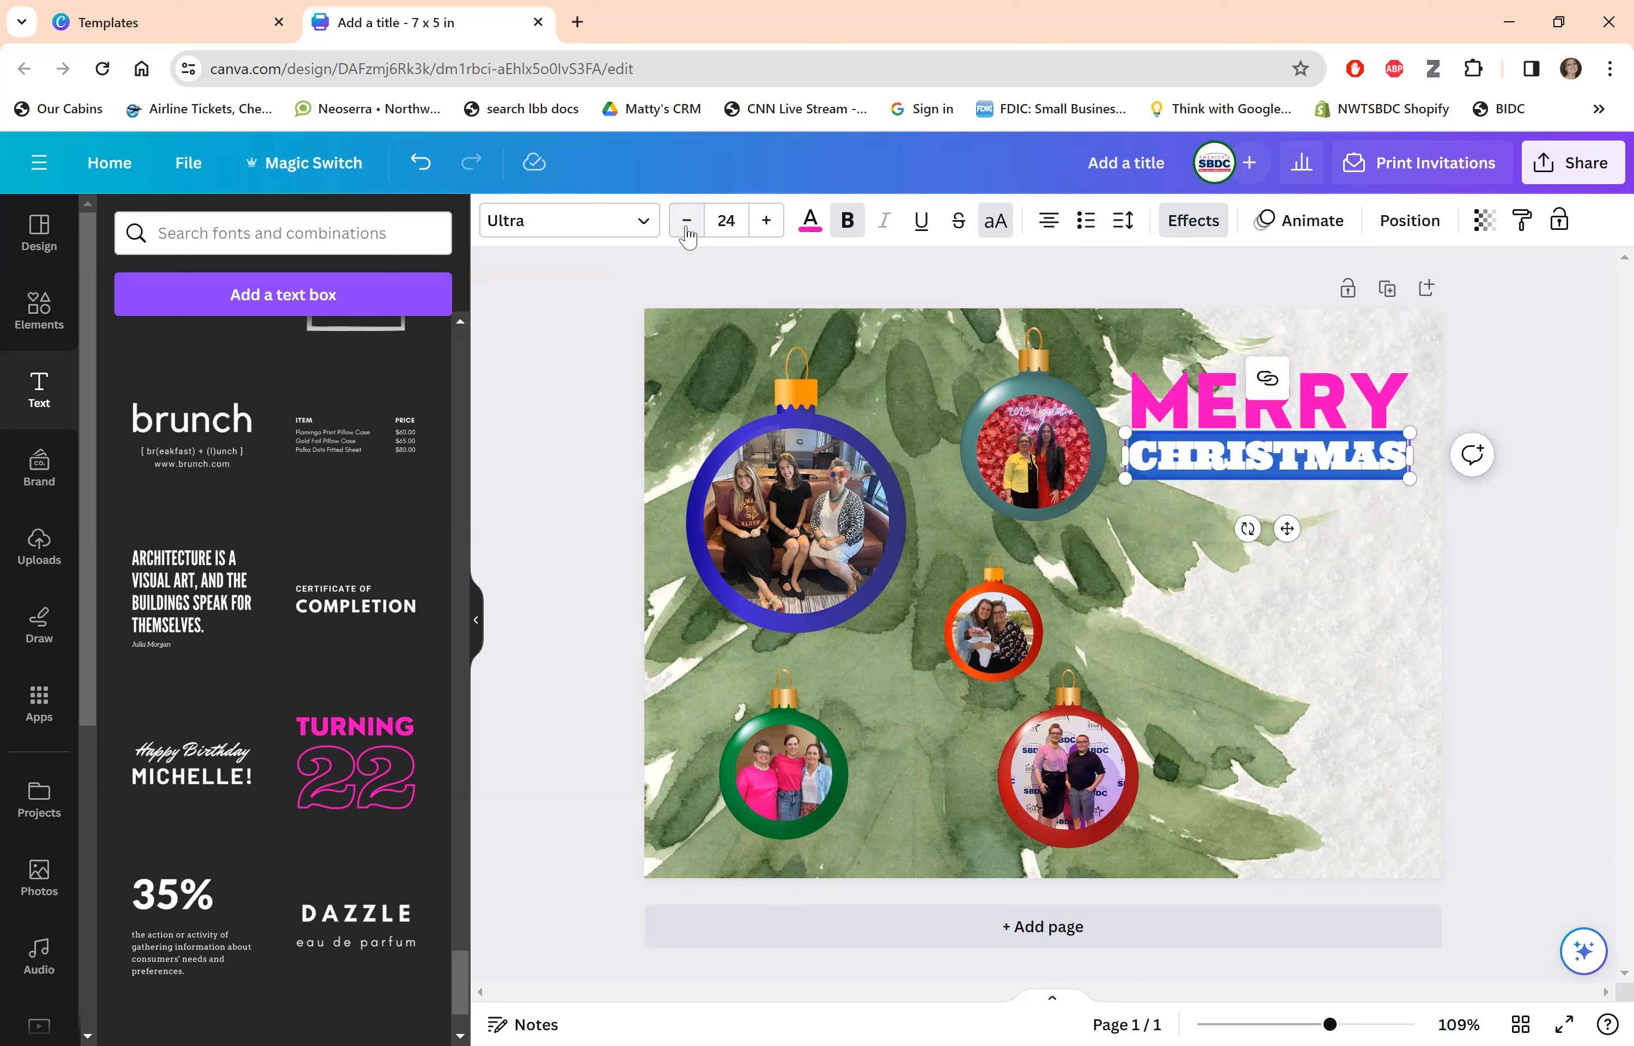
left_click(1521, 386)
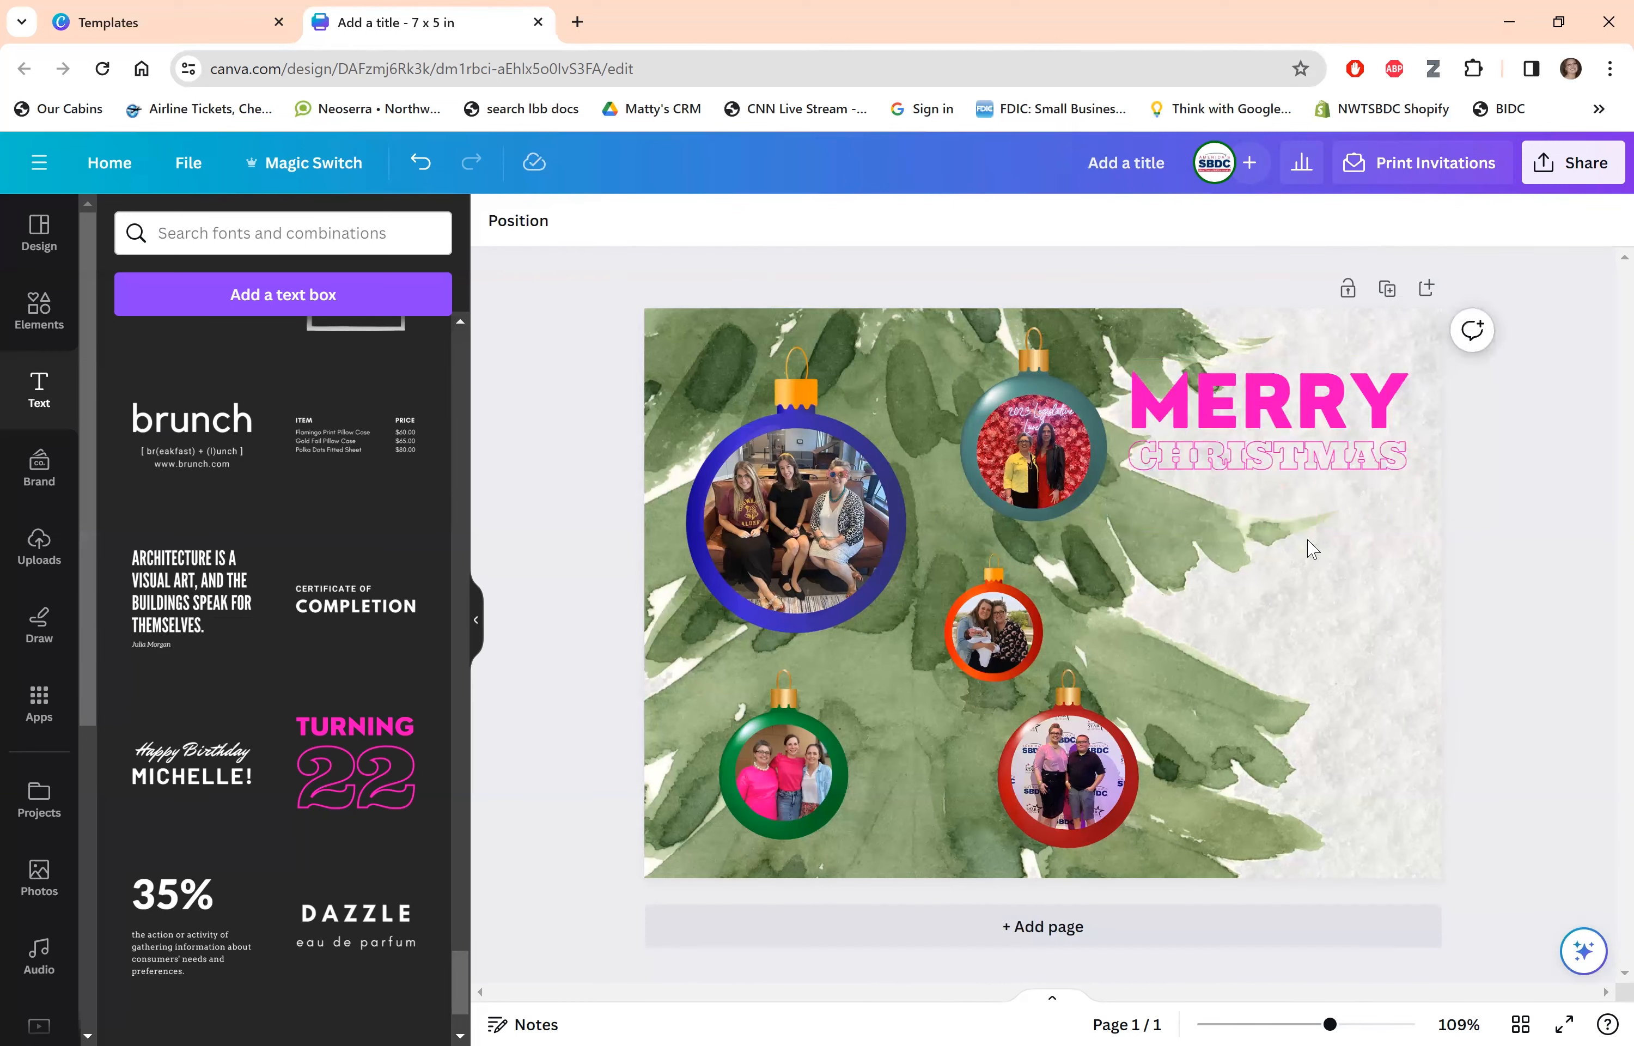
left_click(1238, 466)
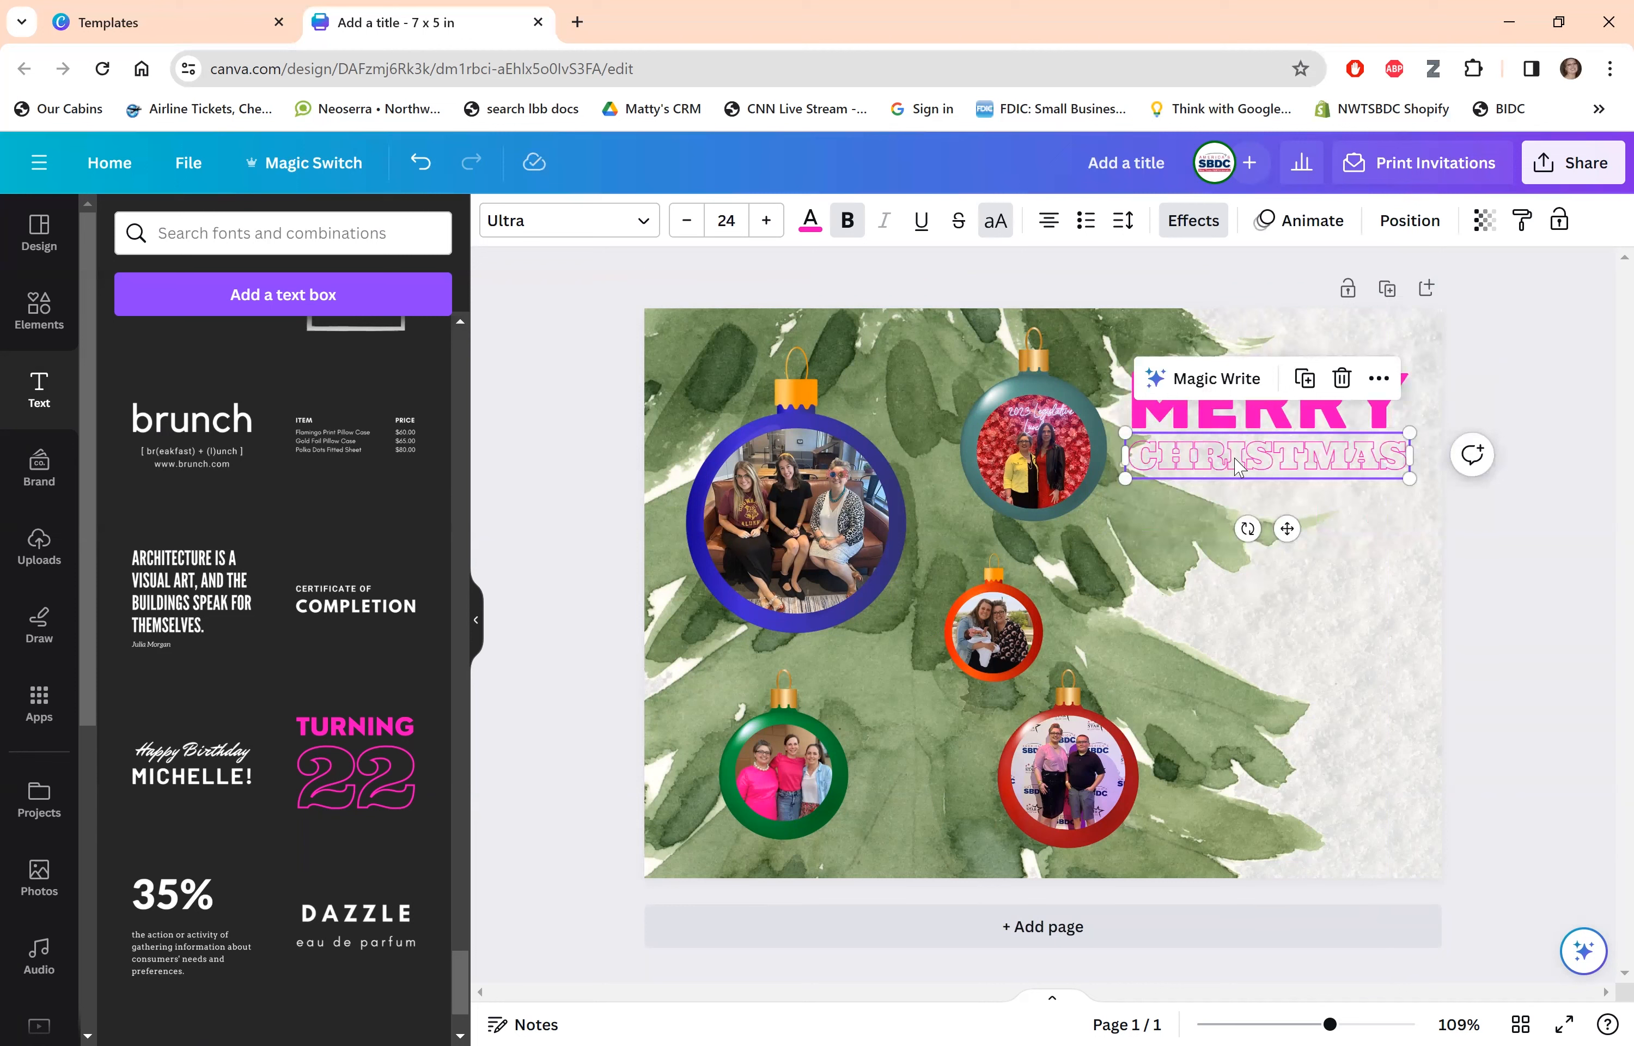
Try Splice, Outline and Lift effects on CHRISTMAS, settling on Splice (thickness 50, offset 50, direction -45).
left_click(1190, 222)
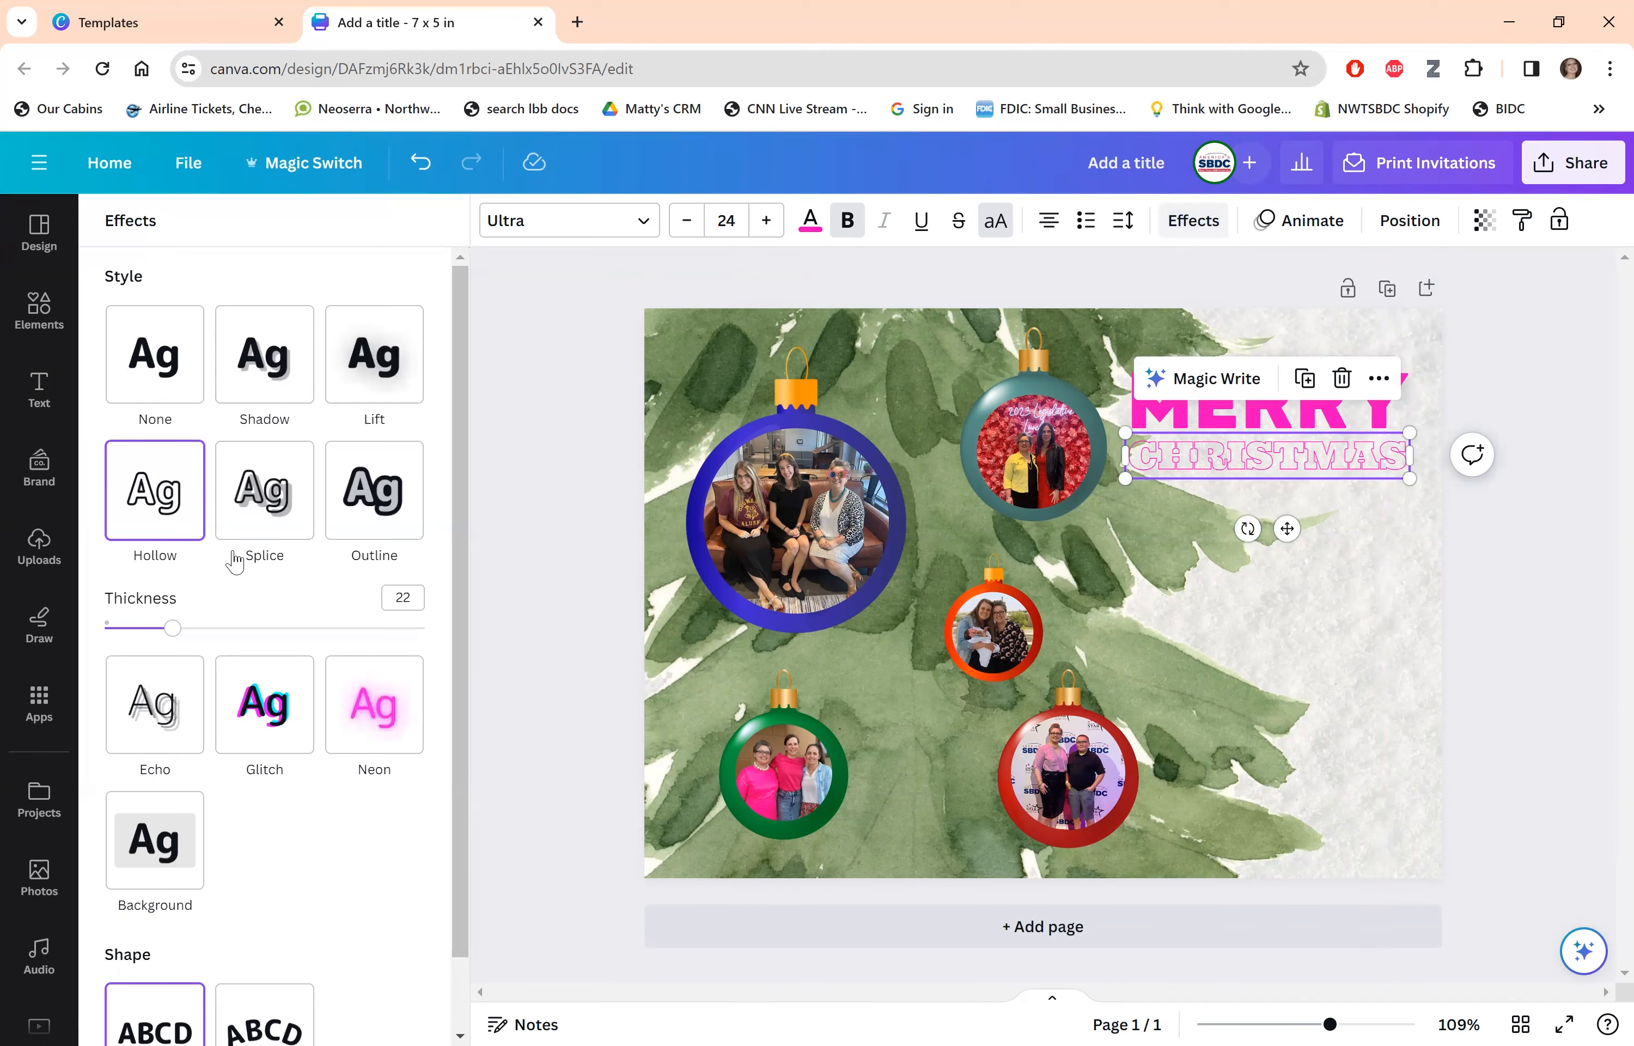
left_click(258, 510)
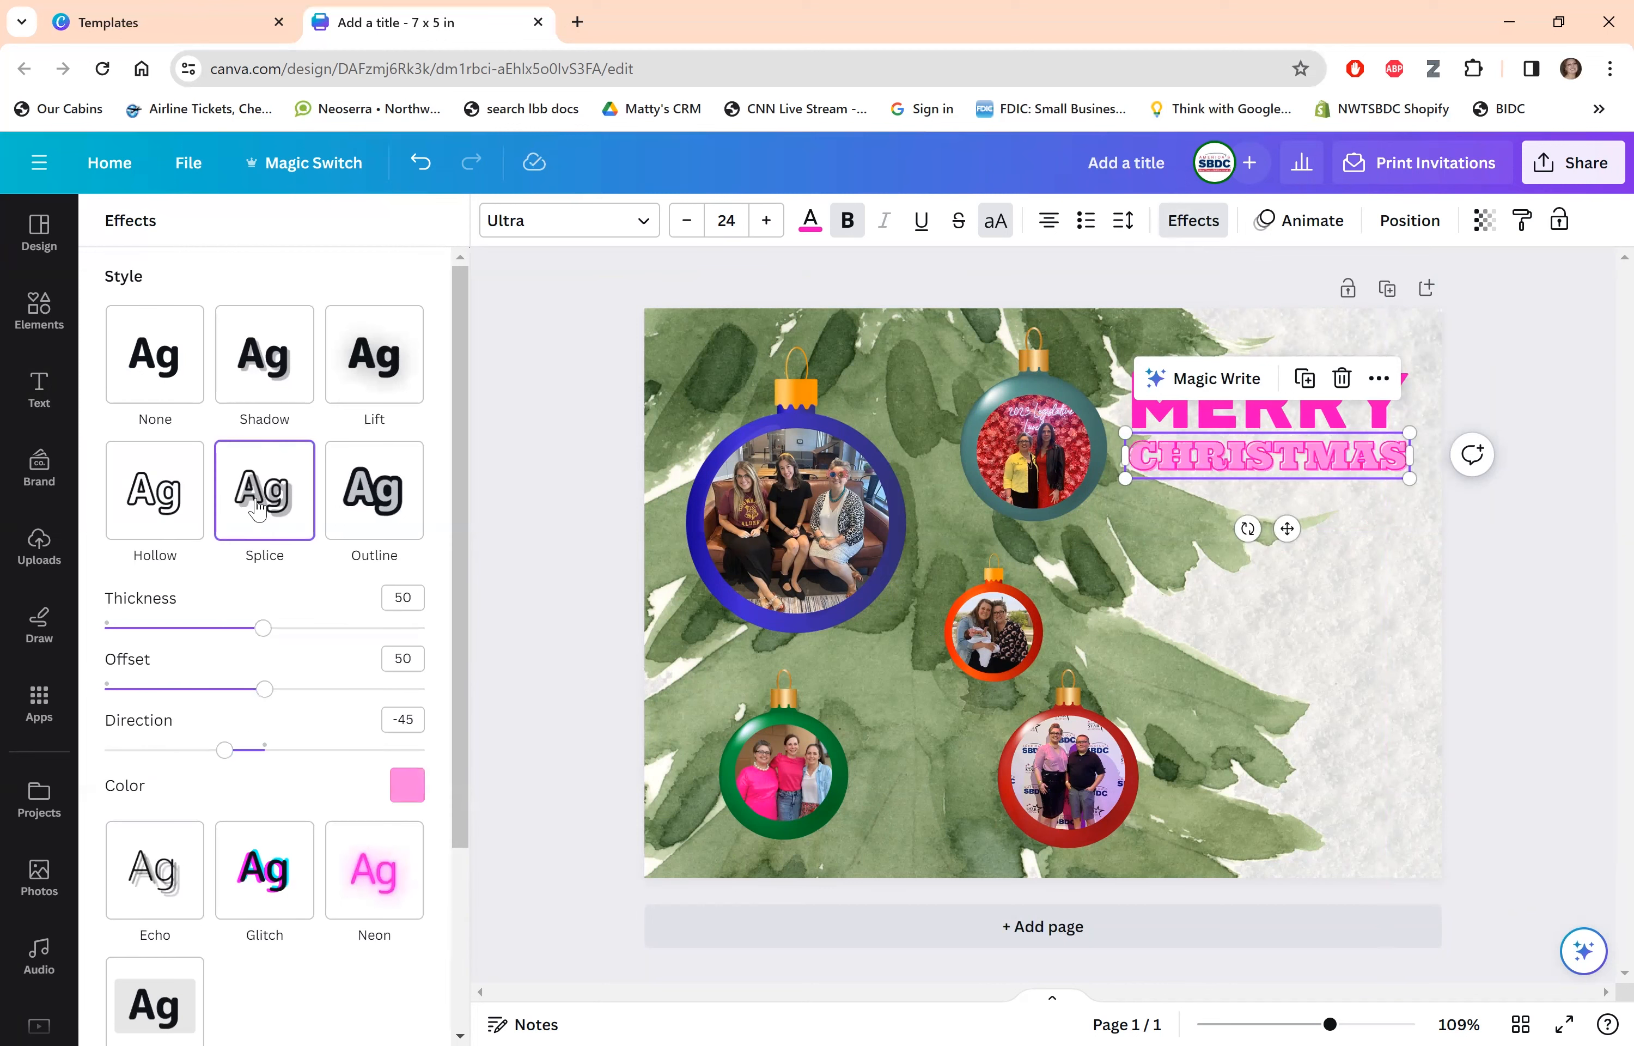
left_click(376, 501)
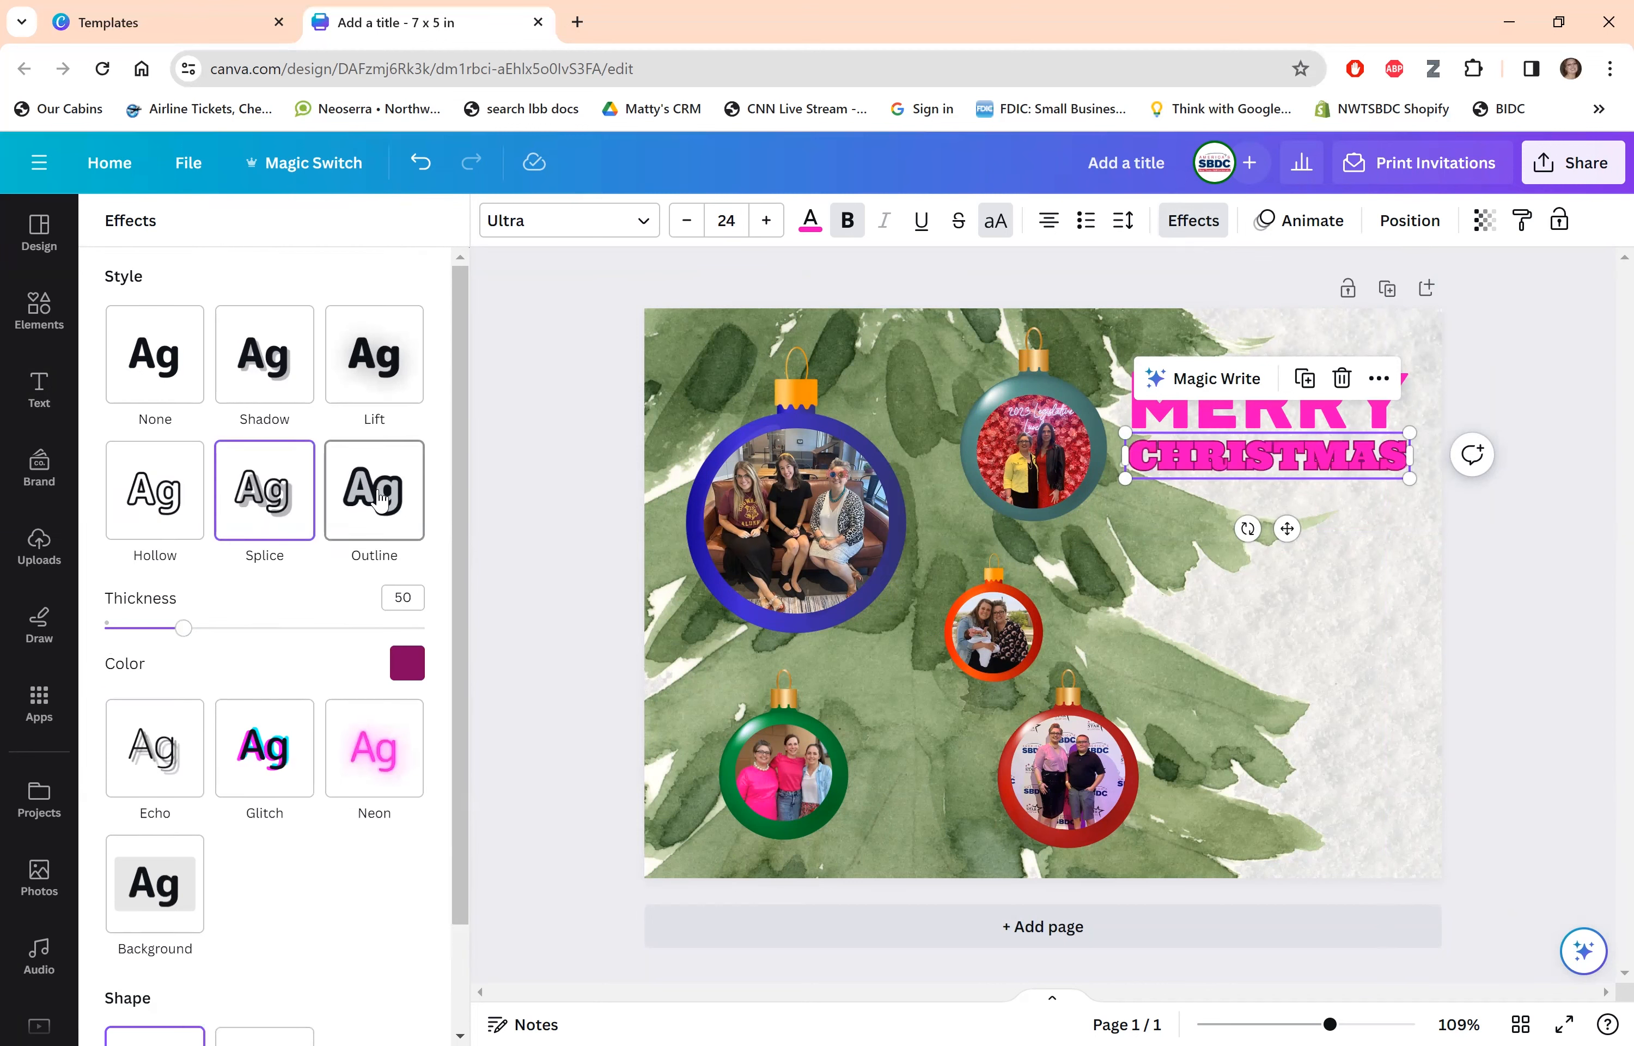
left_click(382, 369)
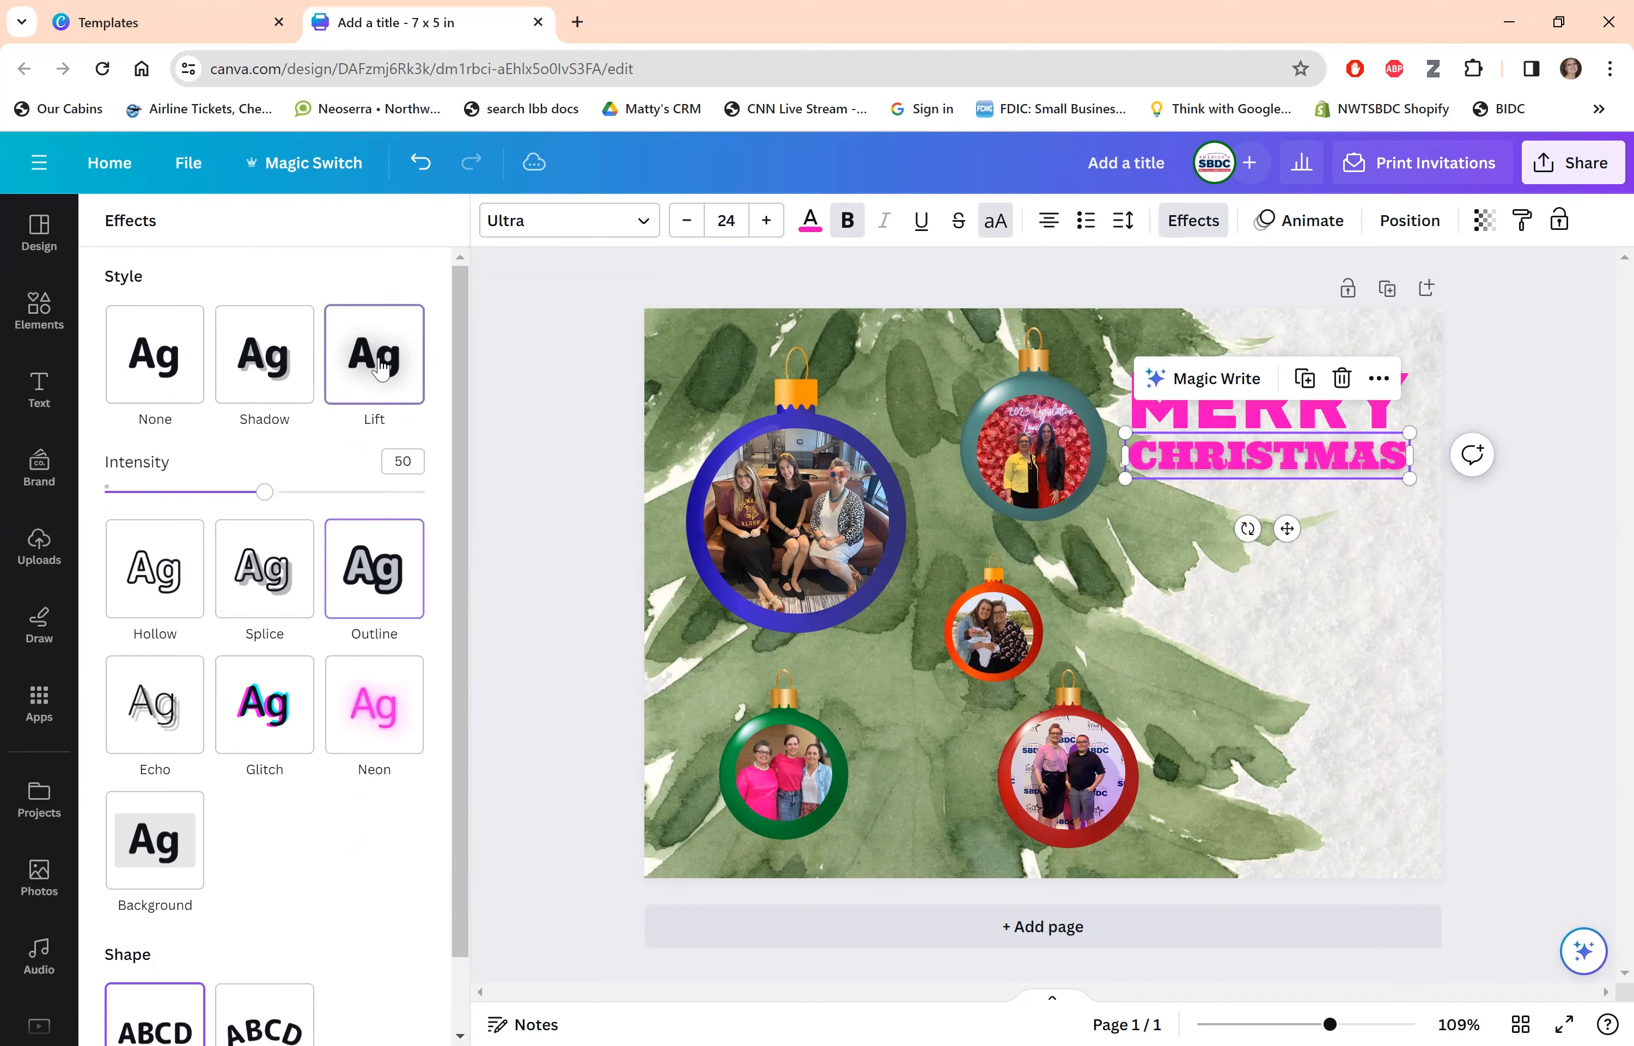
left_click(267, 603)
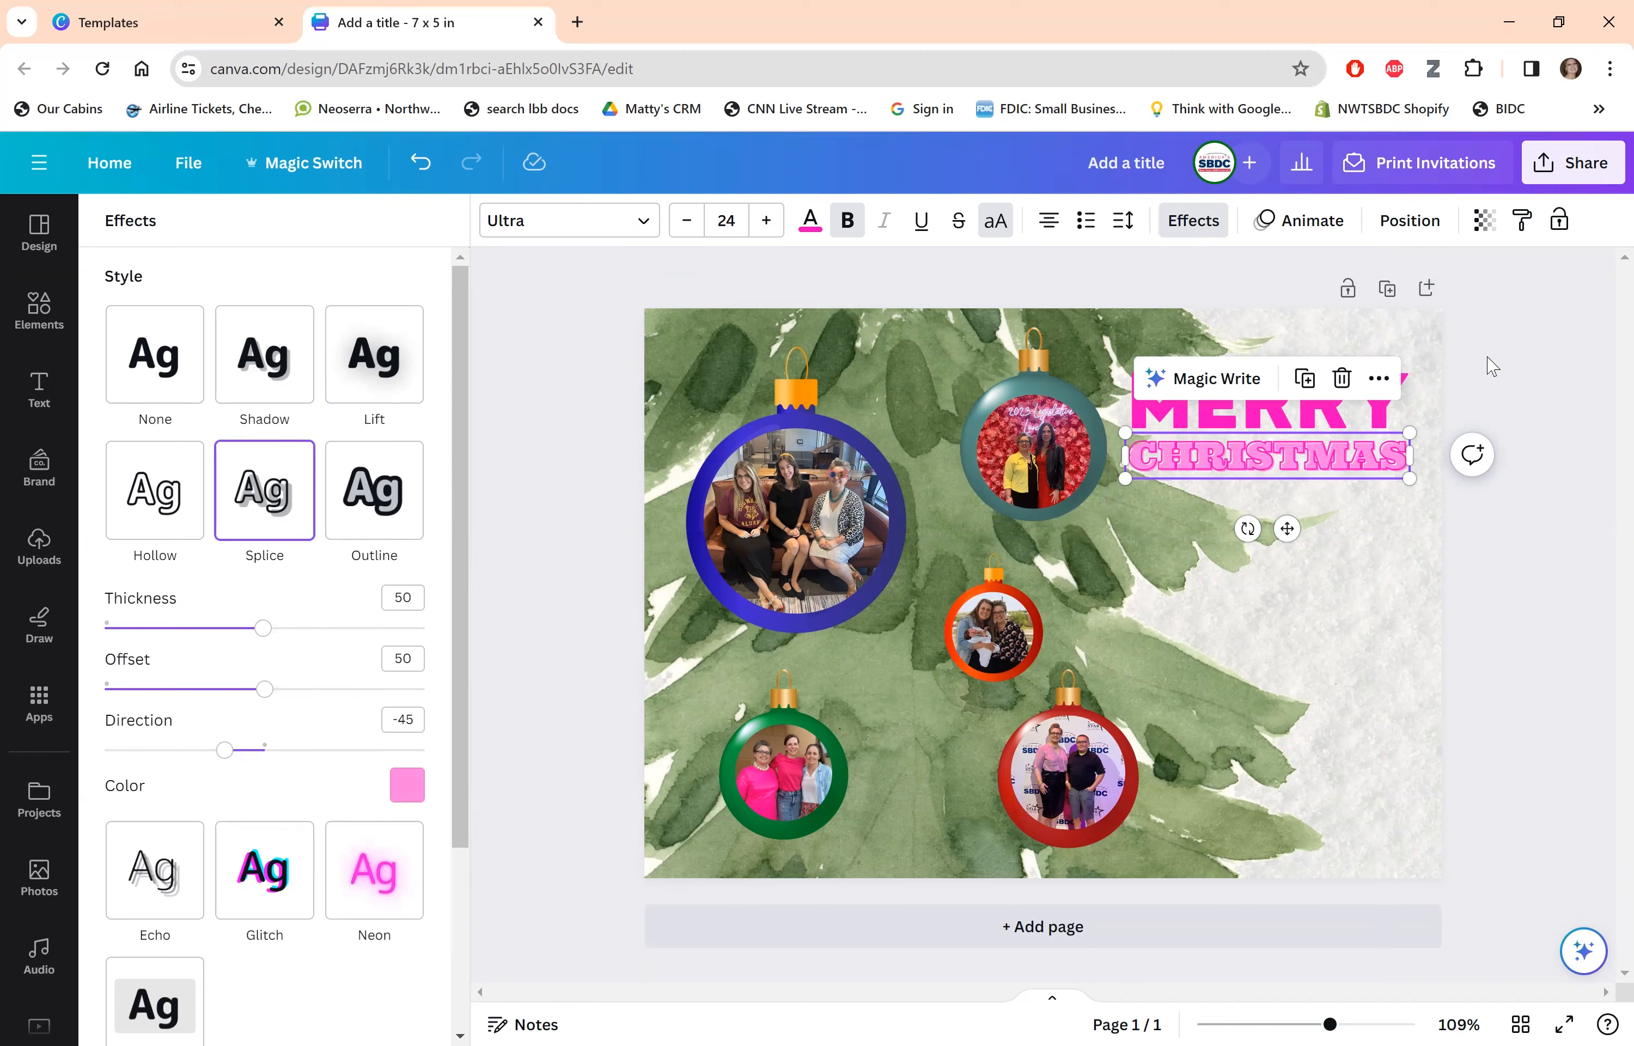
left_click(1493, 366)
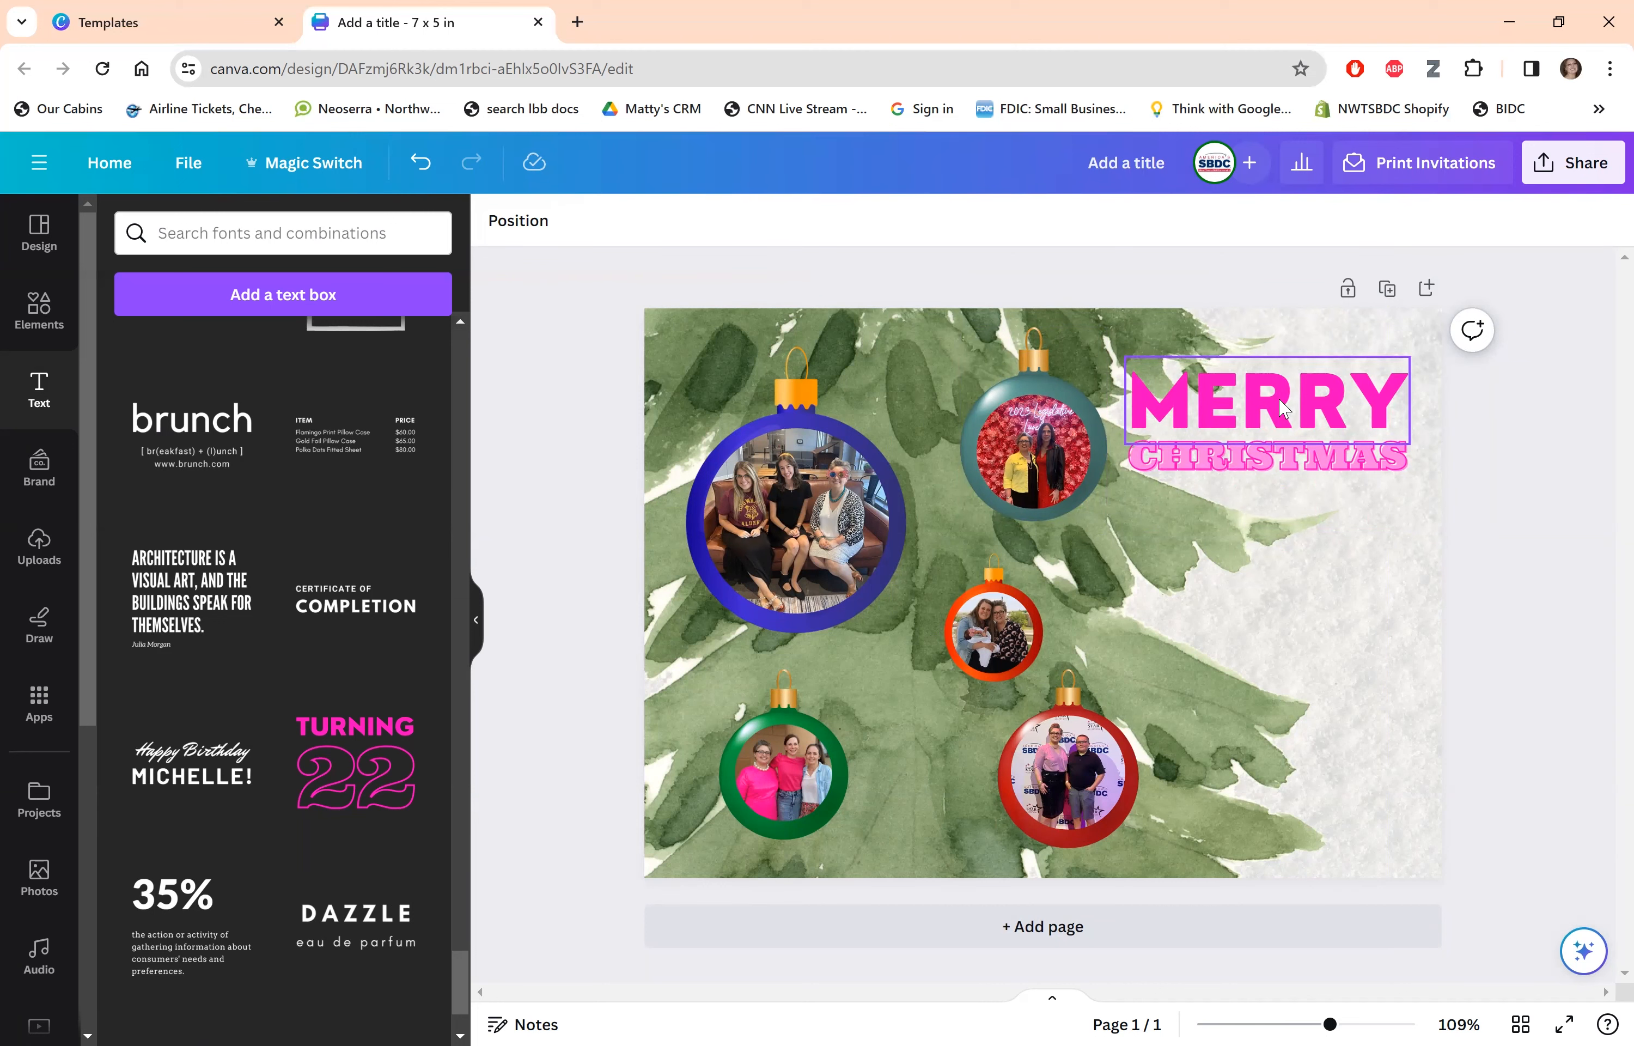
Group MERRY and CHRISTMAS into one title, nudge the teal ornament left, and enlarge the title.
left_click(1297, 459)
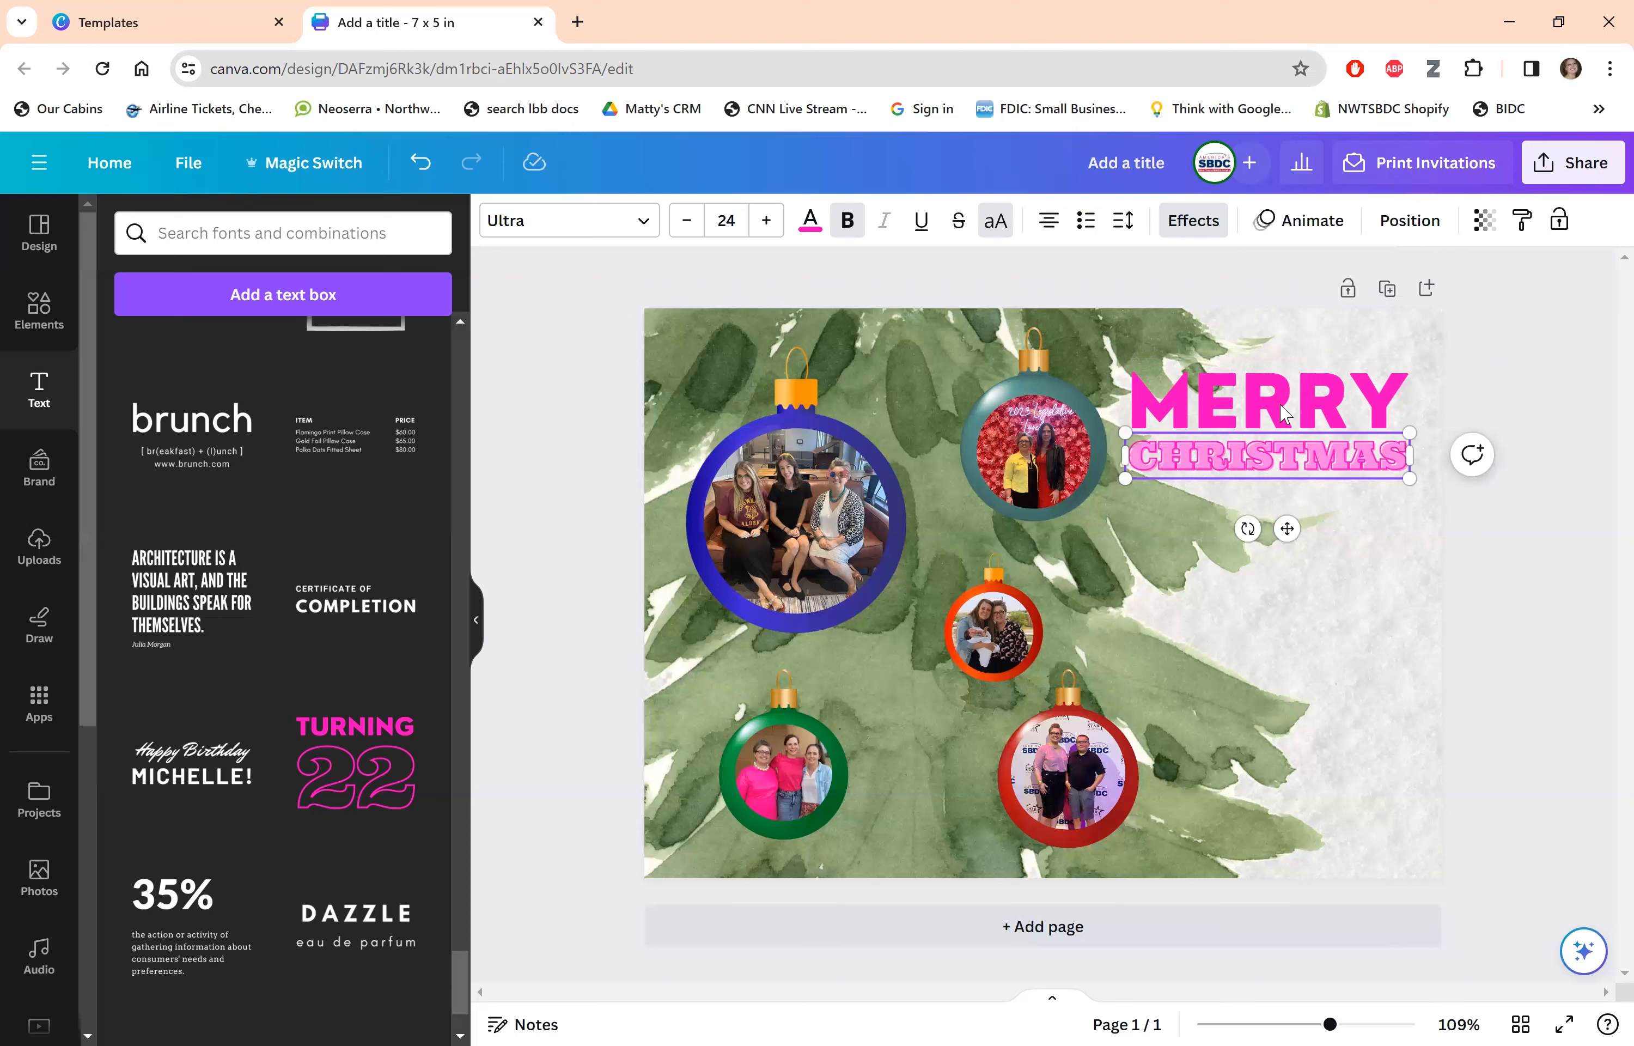
left_click(1276, 394, "shift")
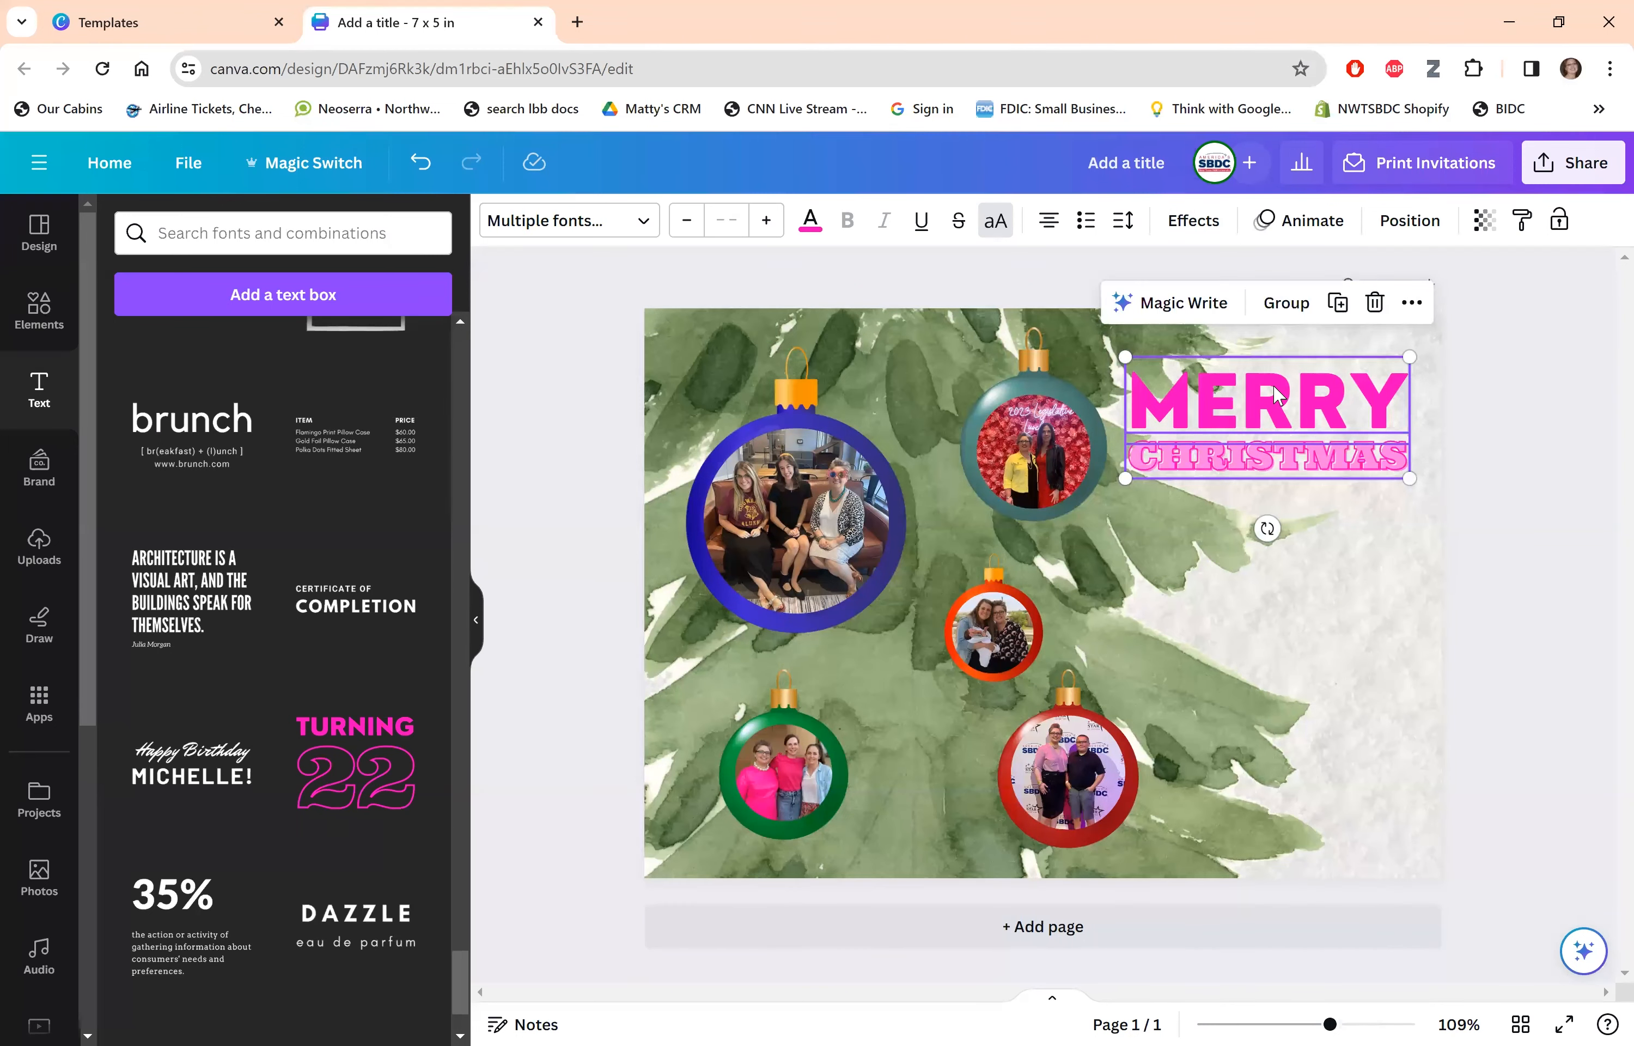
left_click(1286, 304)
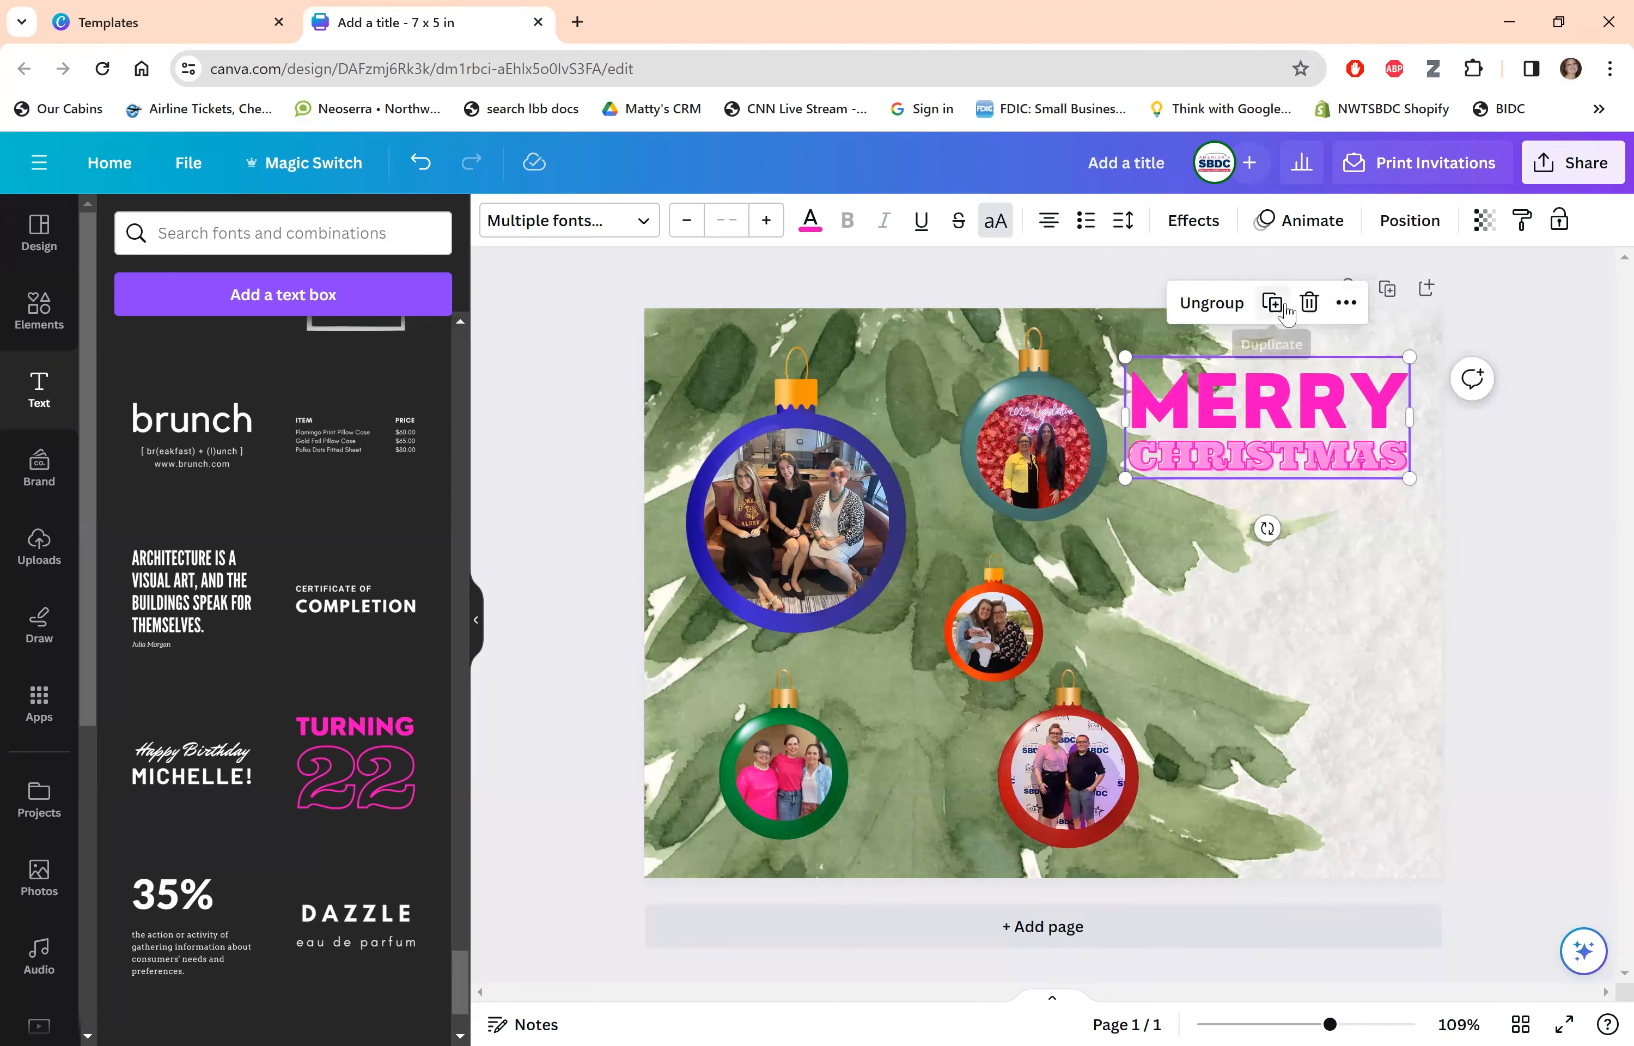
left_click(1502, 596)
left_click_drag(1038, 436, 998, 438)
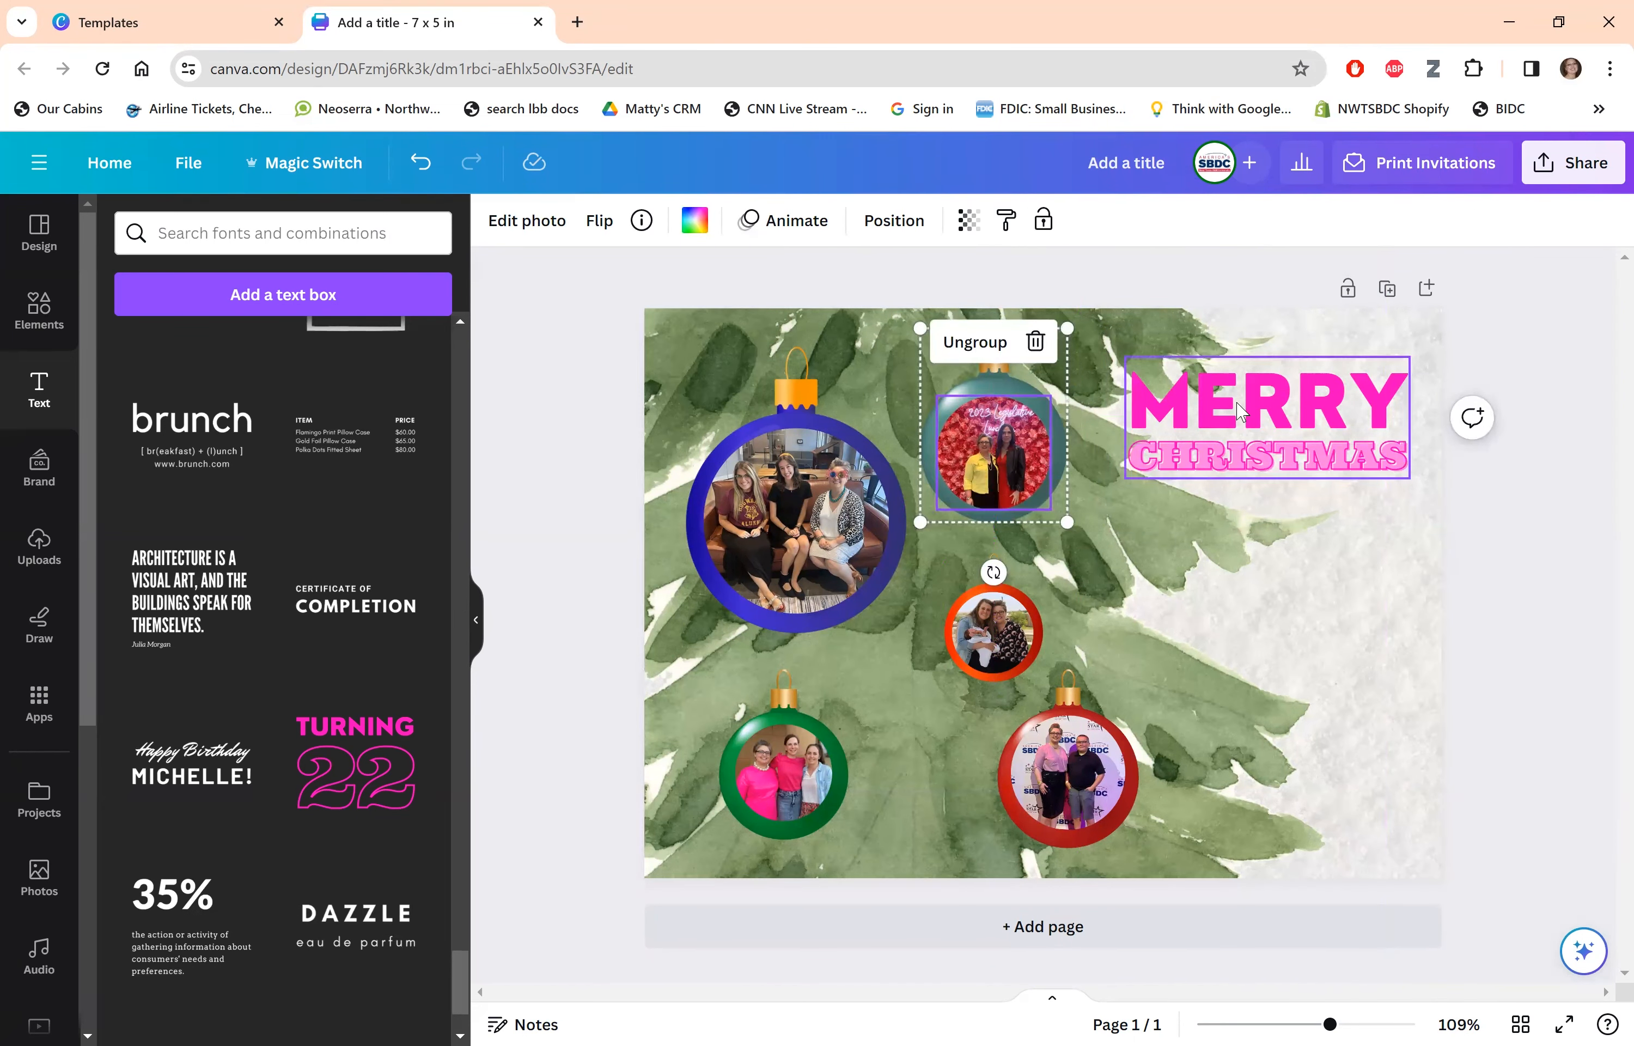
left_click(1240, 412)
left_click_drag(1101, 523, 1098, 528)
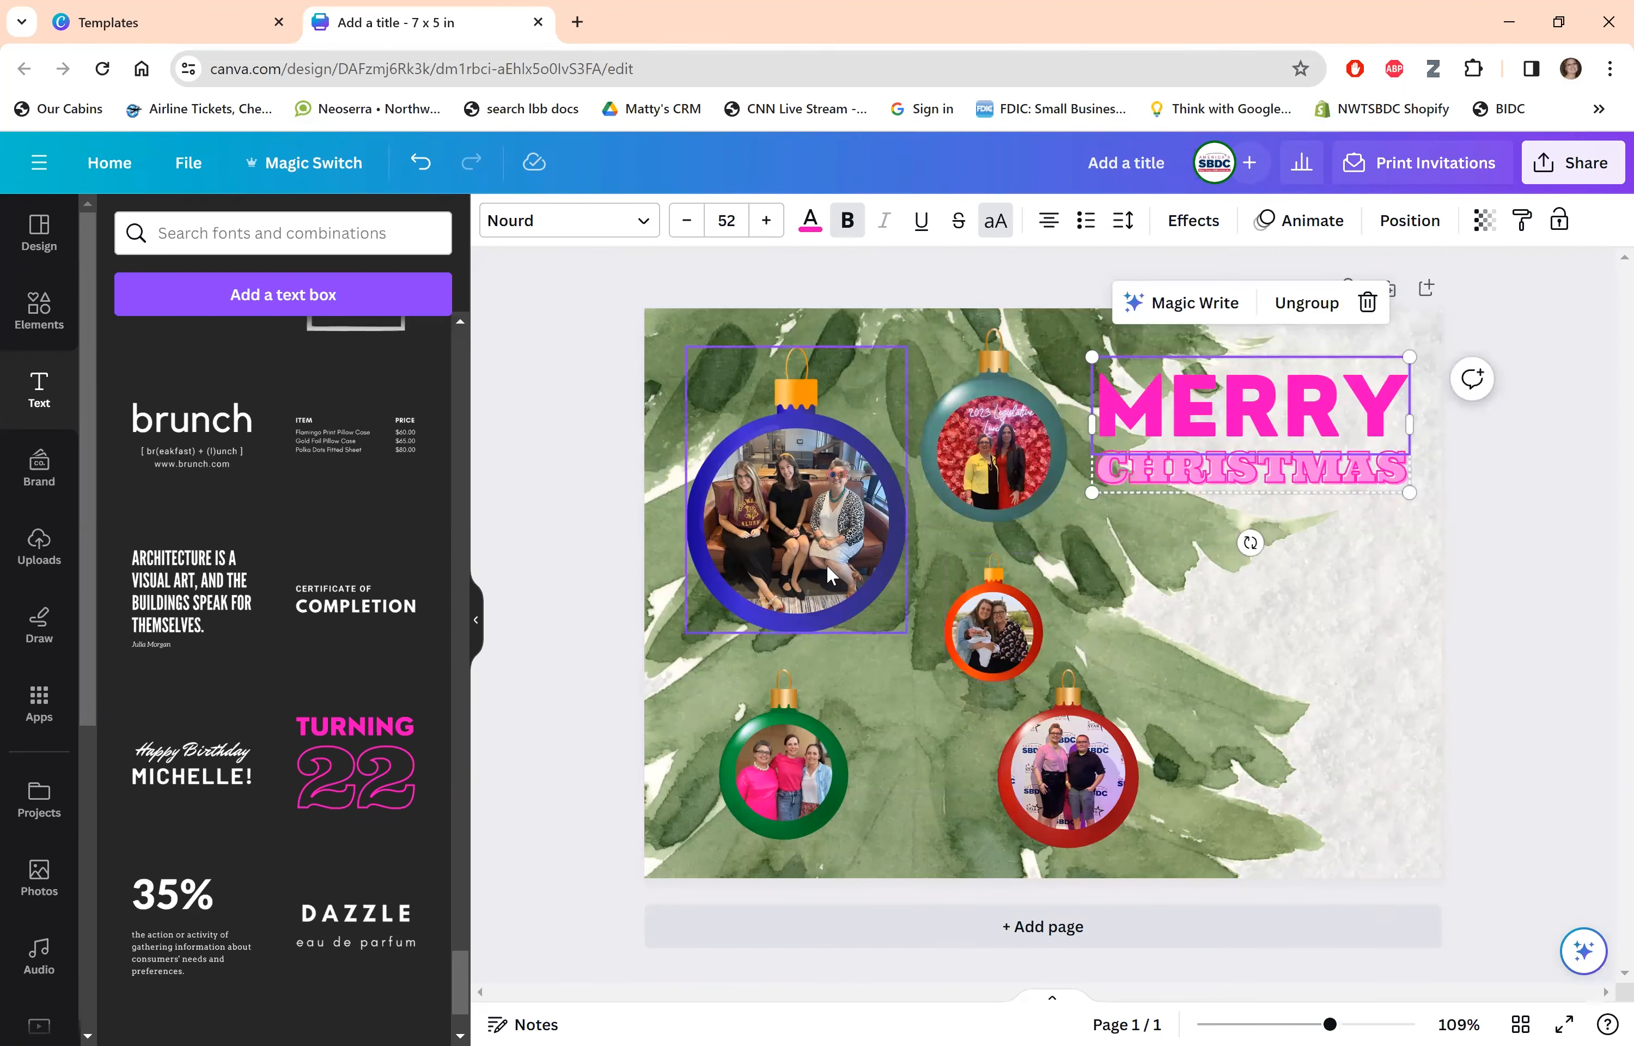
Shift the blue, top-middle and orange ornaments left and enlarge the title slightly more.
mouse_move(826, 564)
left_mouse_down()
mouse_move(804, 603)
mouse_move(815, 571)
mouse_move(811, 587)
left_mouse_up()
left_click(984, 481)
left_click_drag(983, 480, 960, 479)
left_click_drag(991, 642, 947, 664)
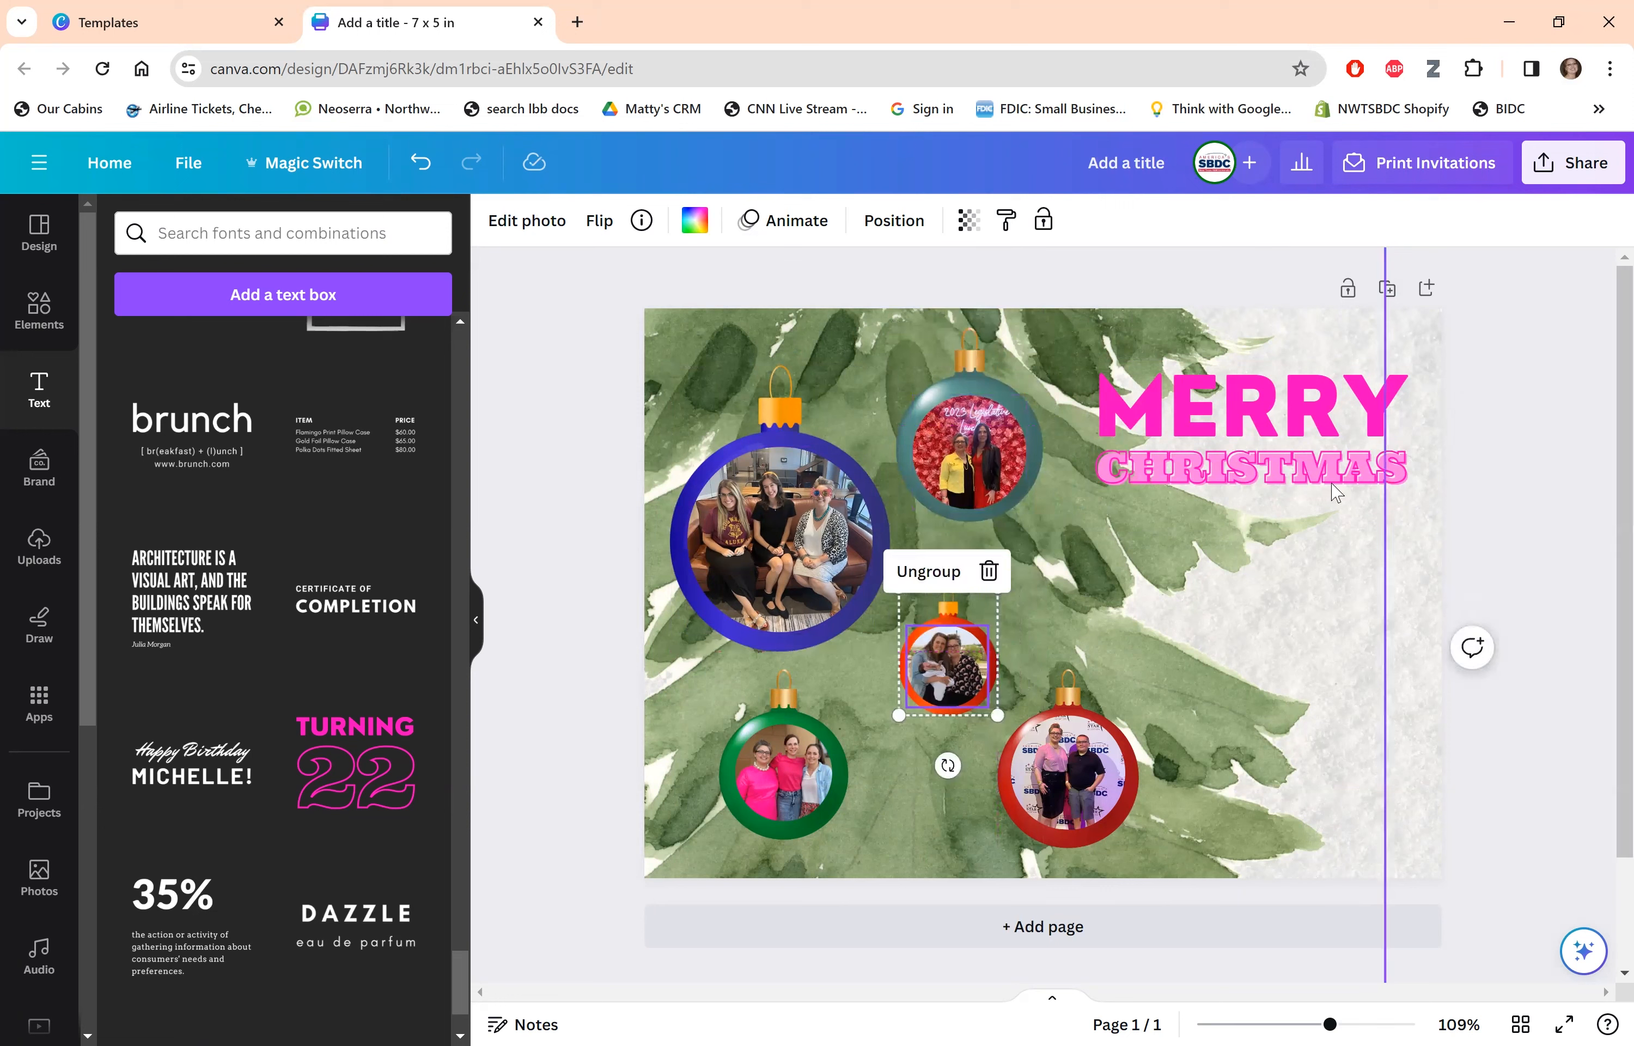
left_click(1234, 456)
left_click_drag(1092, 493, 1085, 523)
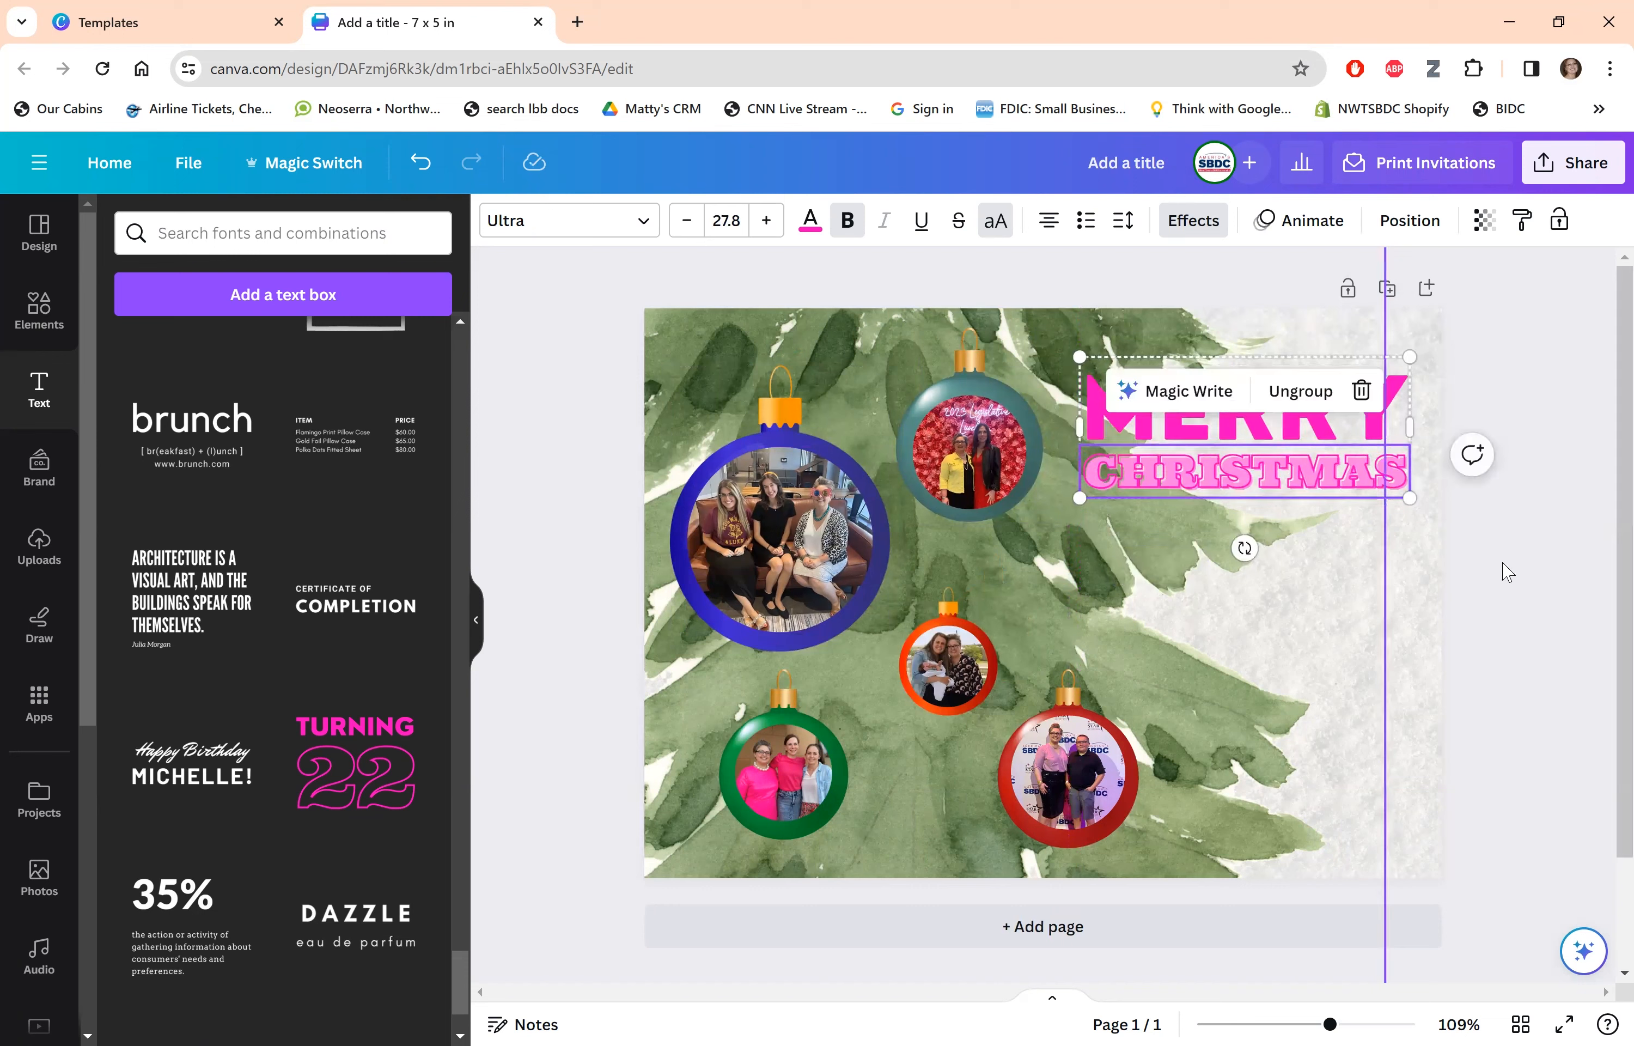
left_click(1563, 549)
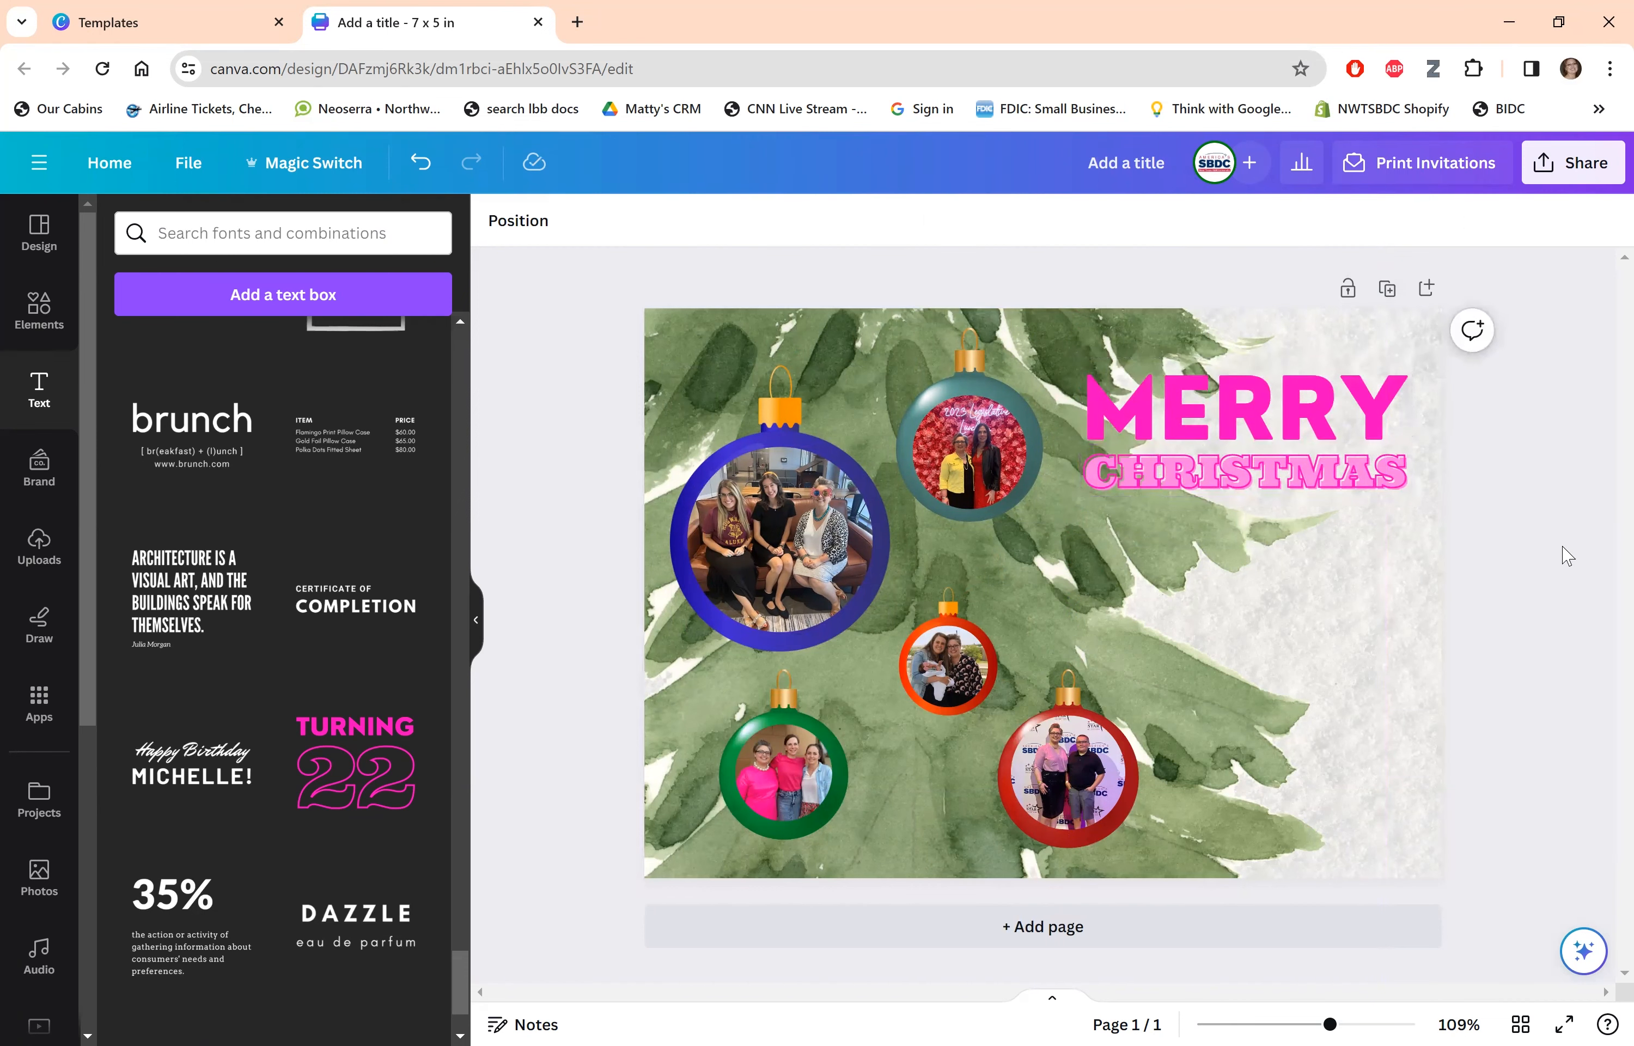
left_click(846, 471)
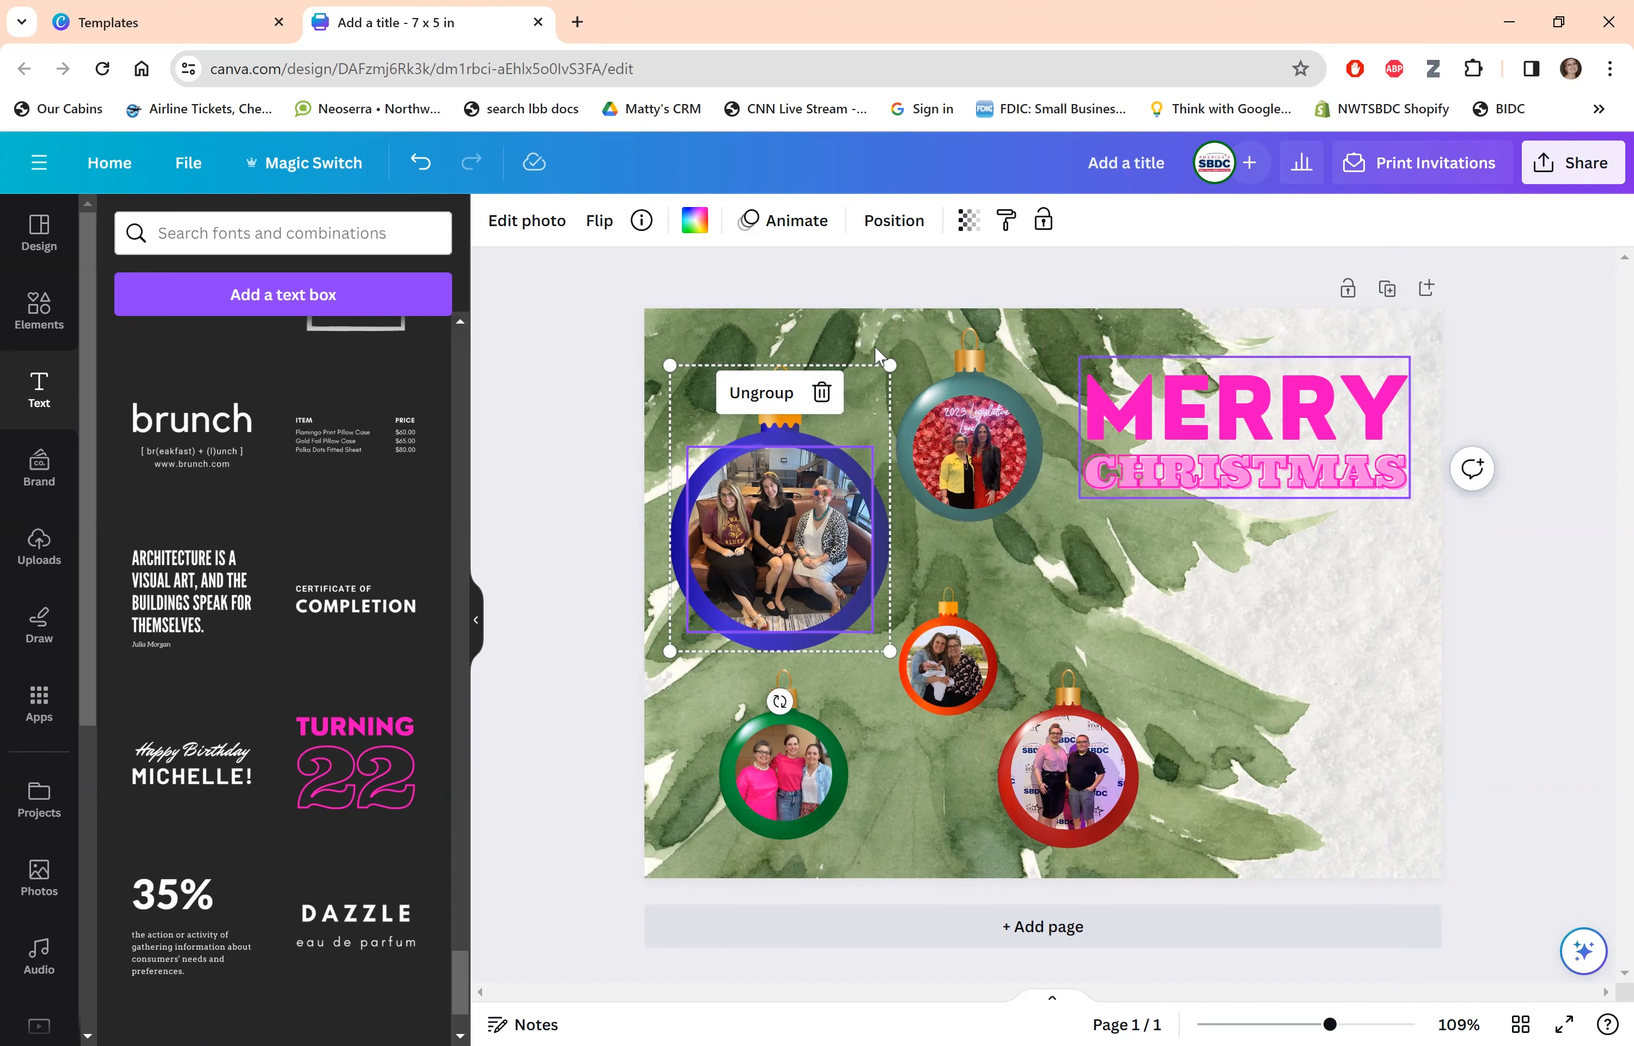
Ungroup the blue ornament from its photo and select the ornament graphic alone.
left_click(536, 223)
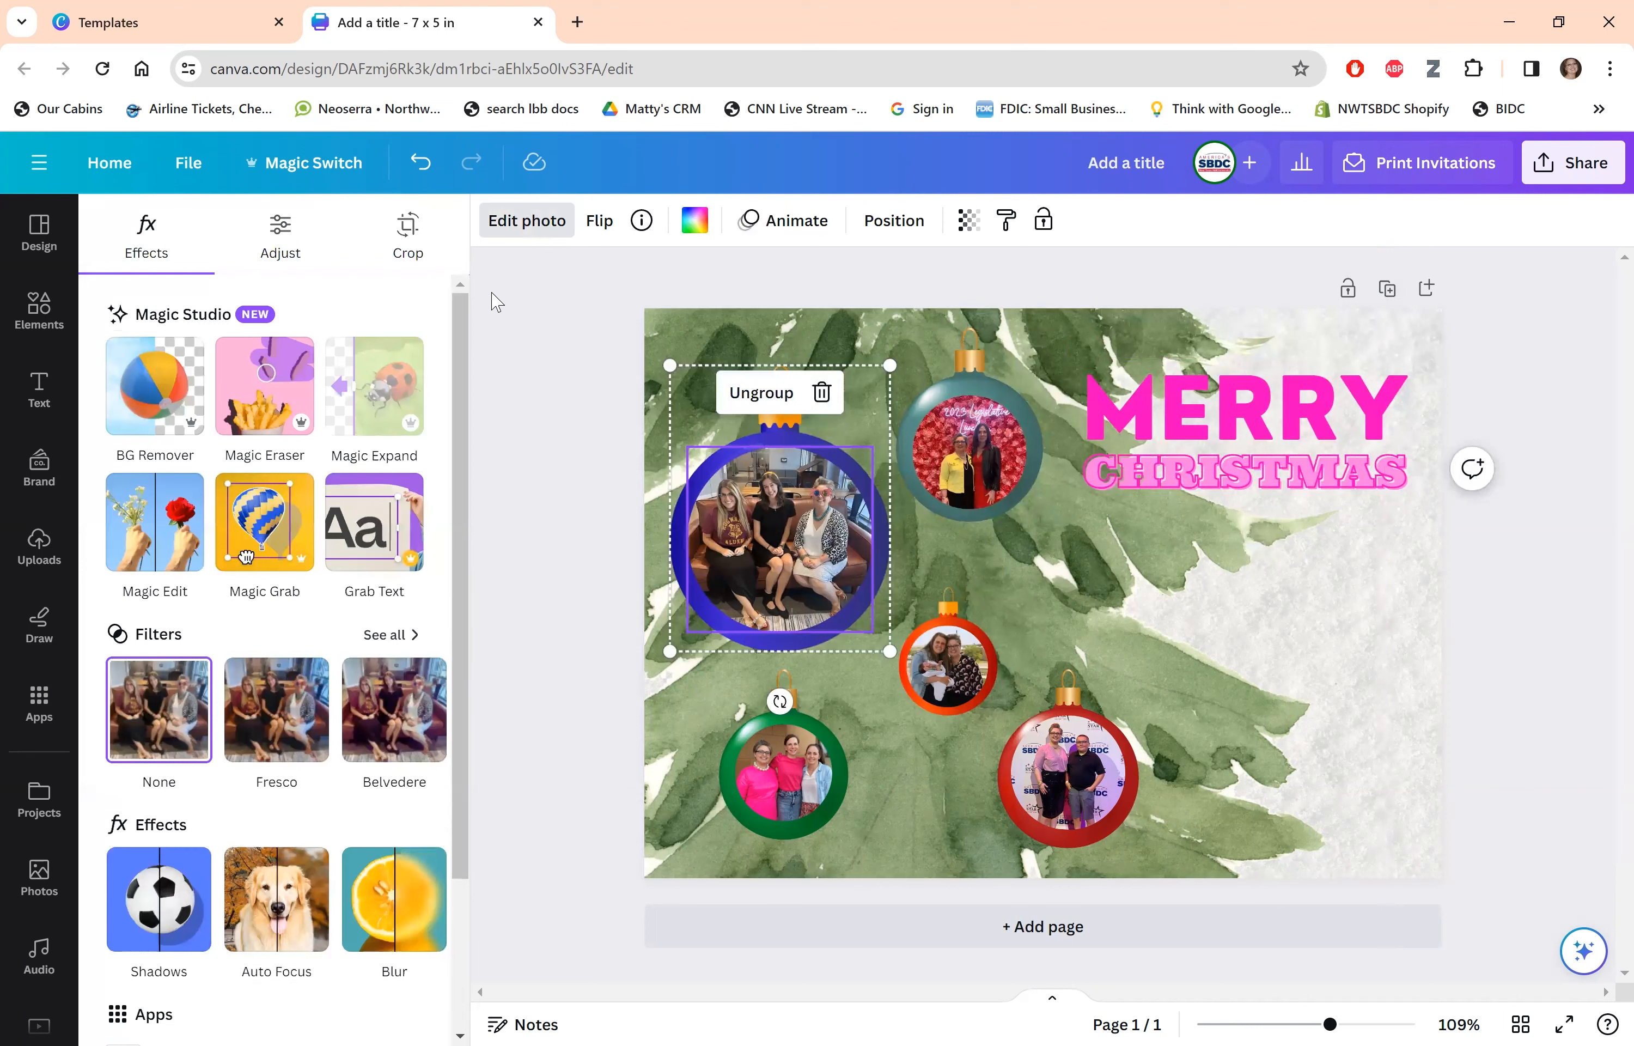
scroll(453, 338, "down", 3)
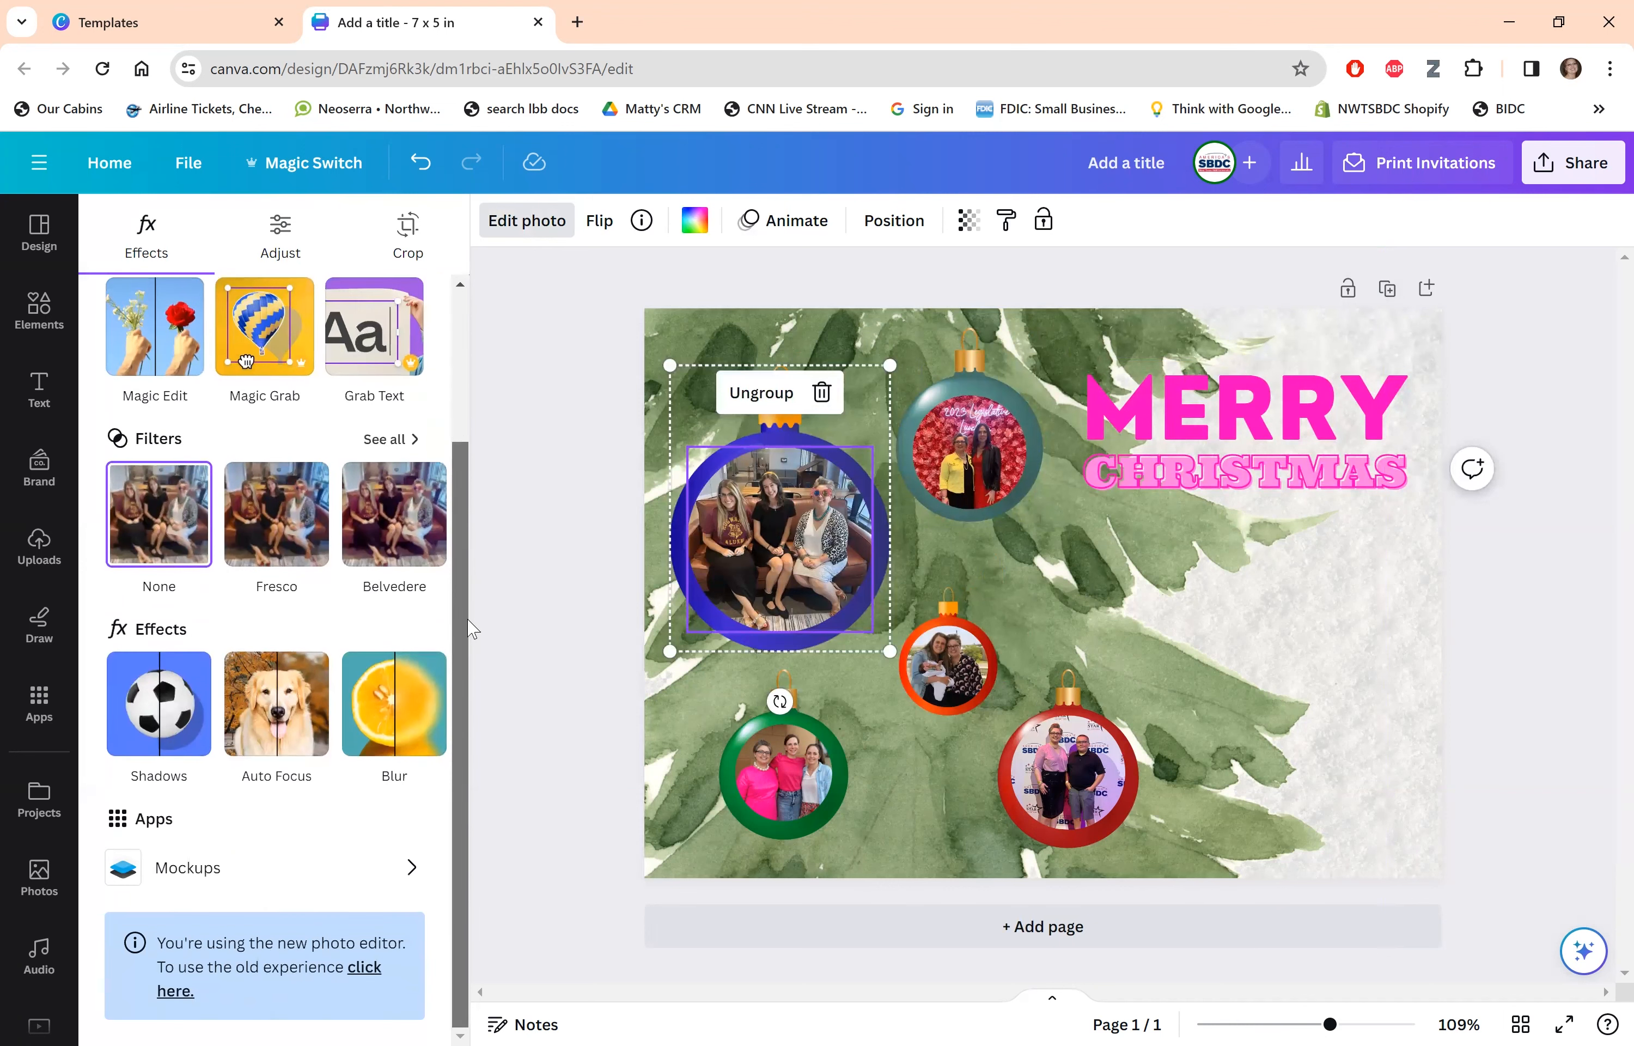
scroll(474, 450, "up", 3)
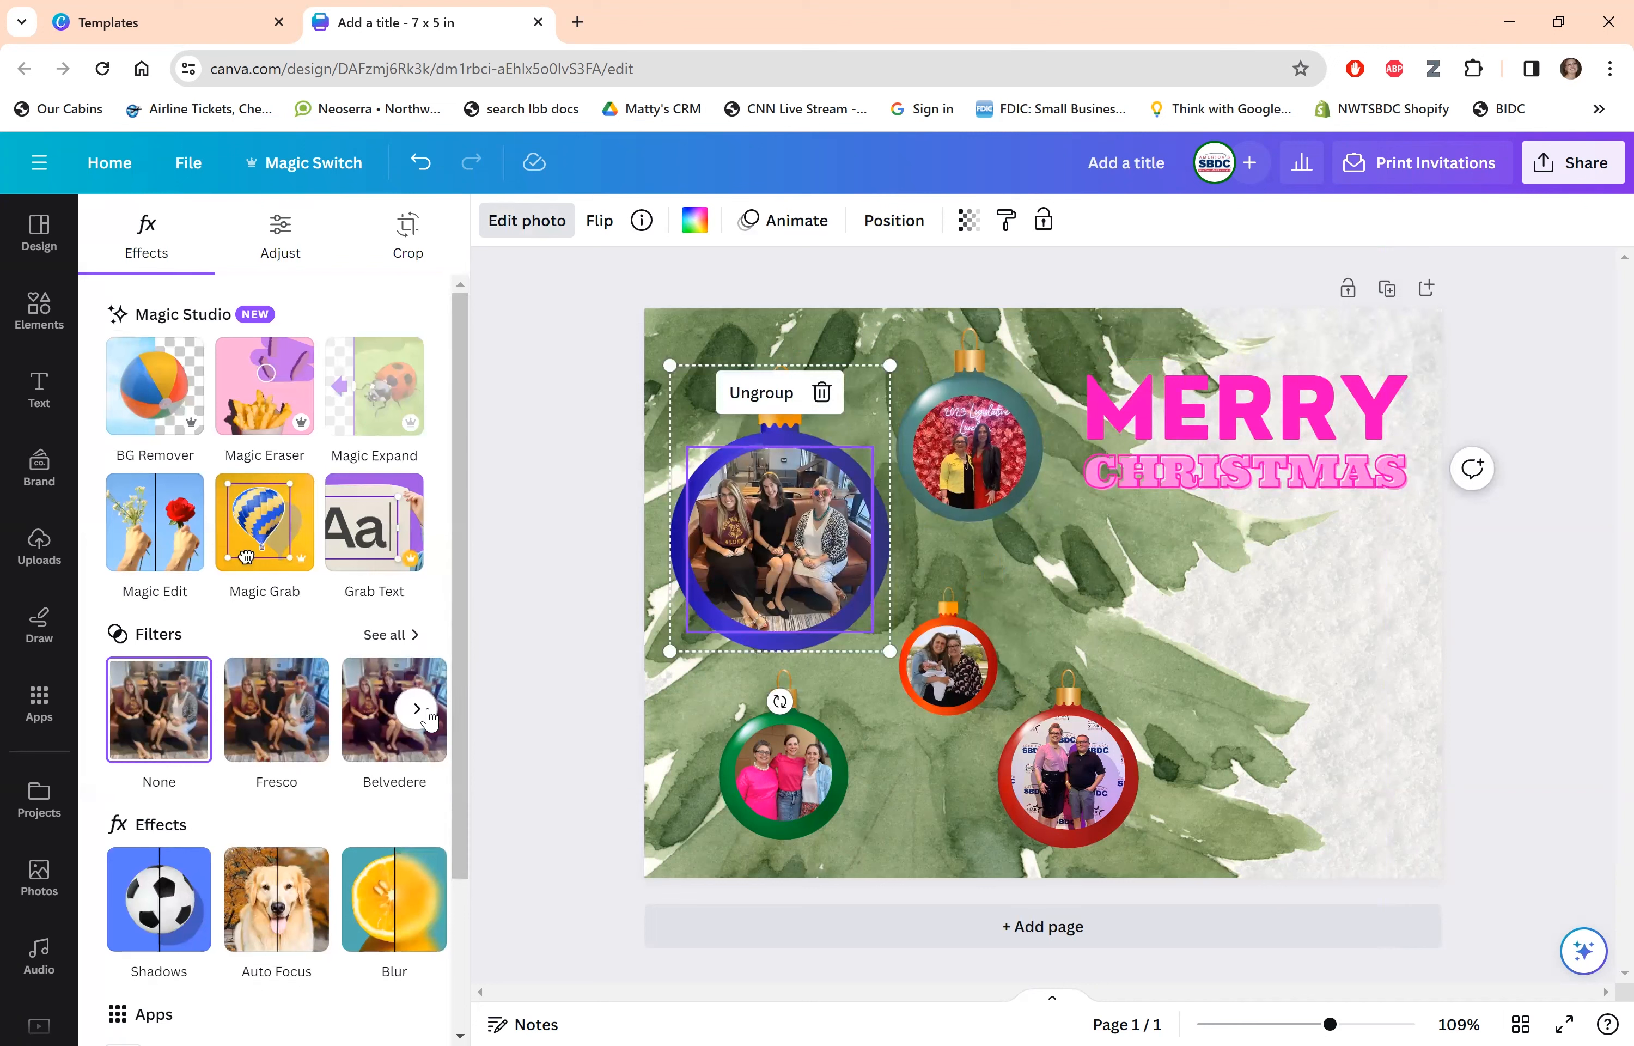
left_click(759, 392)
left_click(1538, 486)
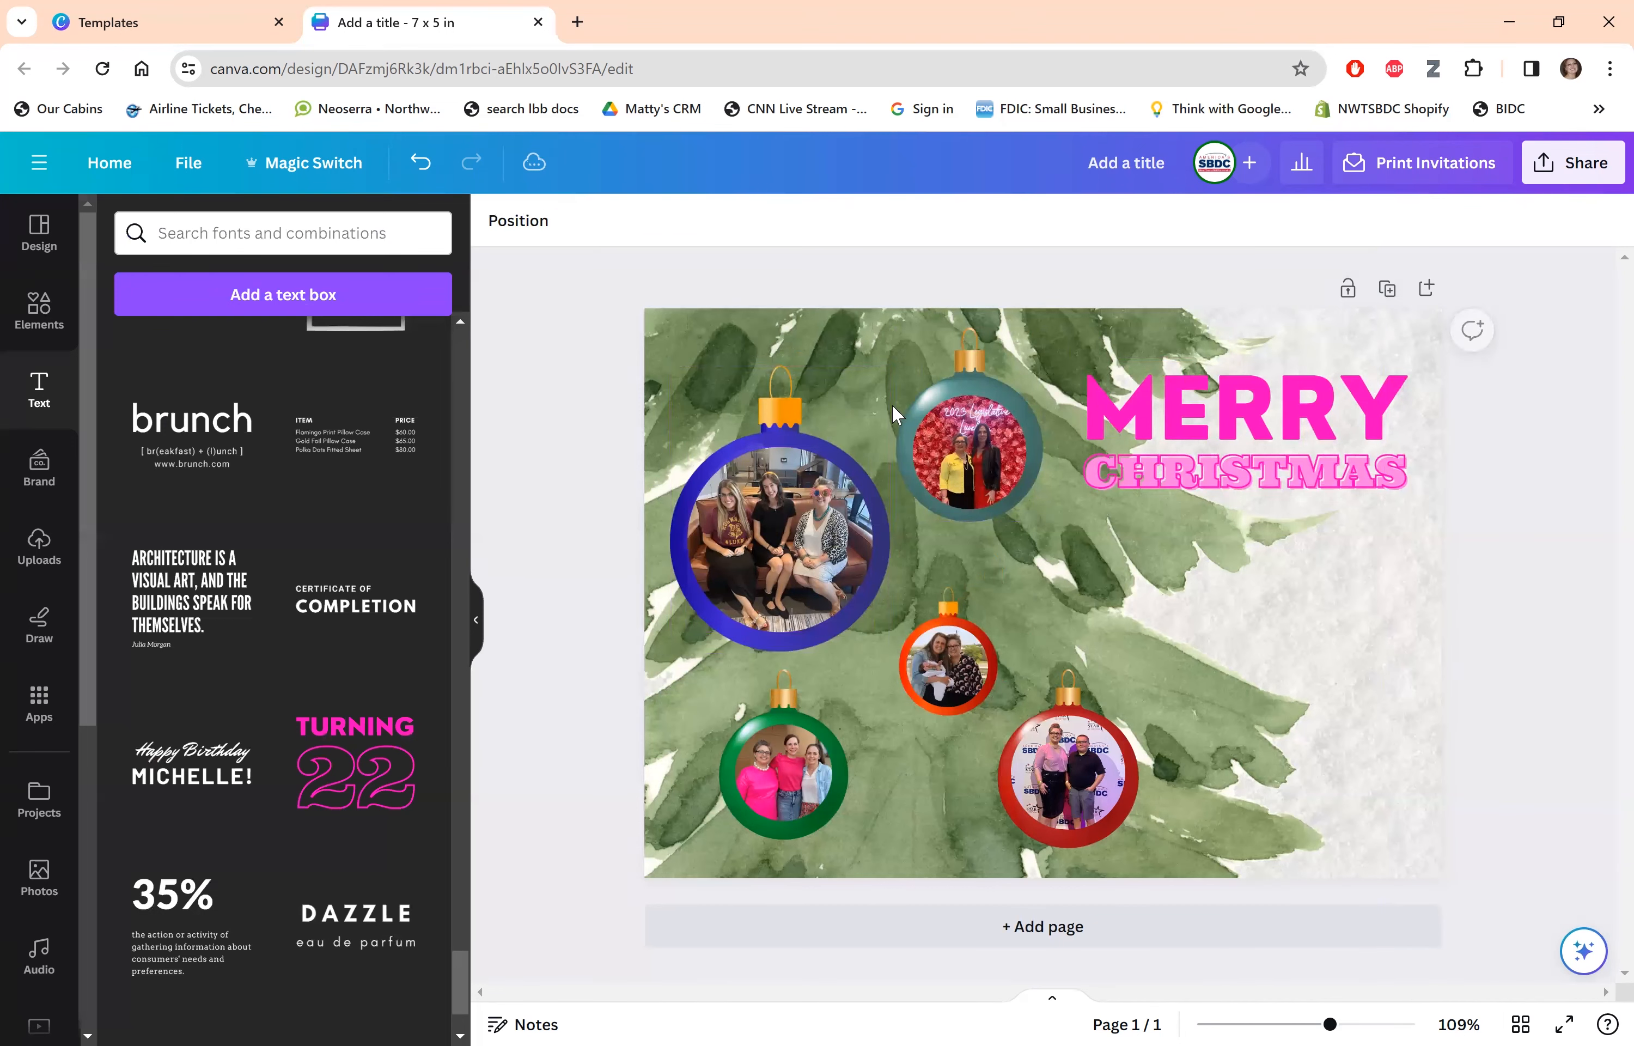
left_click(773, 396)
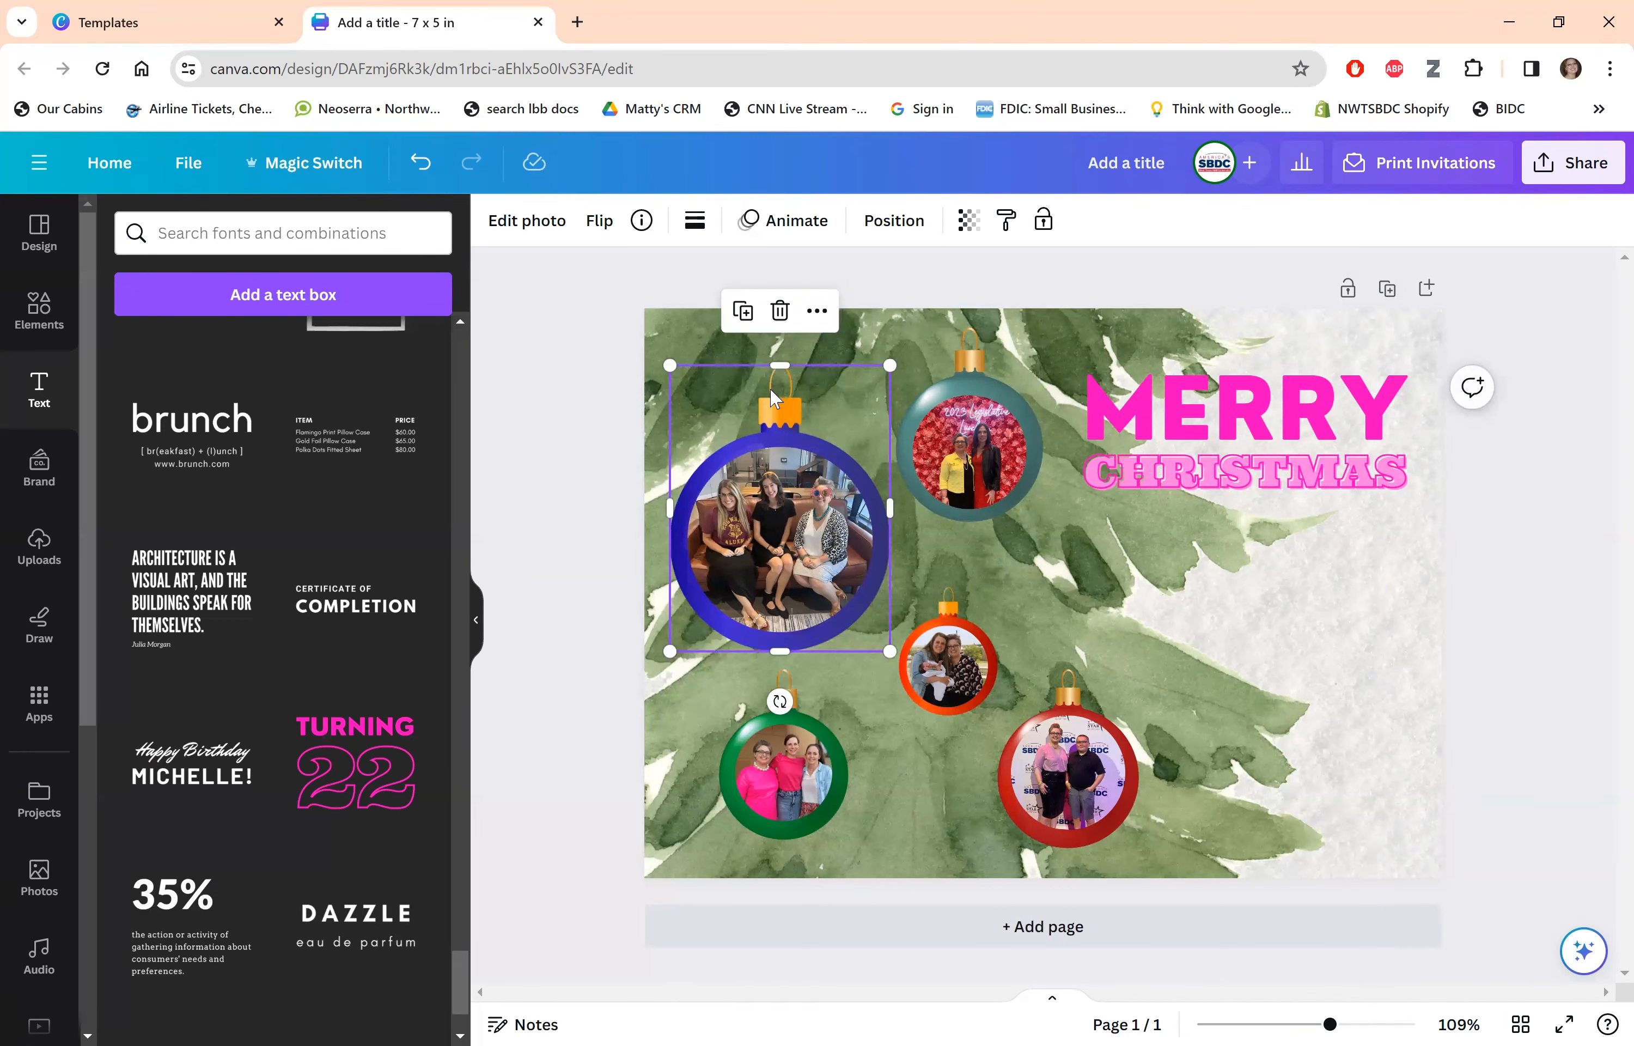
Apply the Antiq filter to the blue ornament, turning it a muted mauve.
left_click(513, 223)
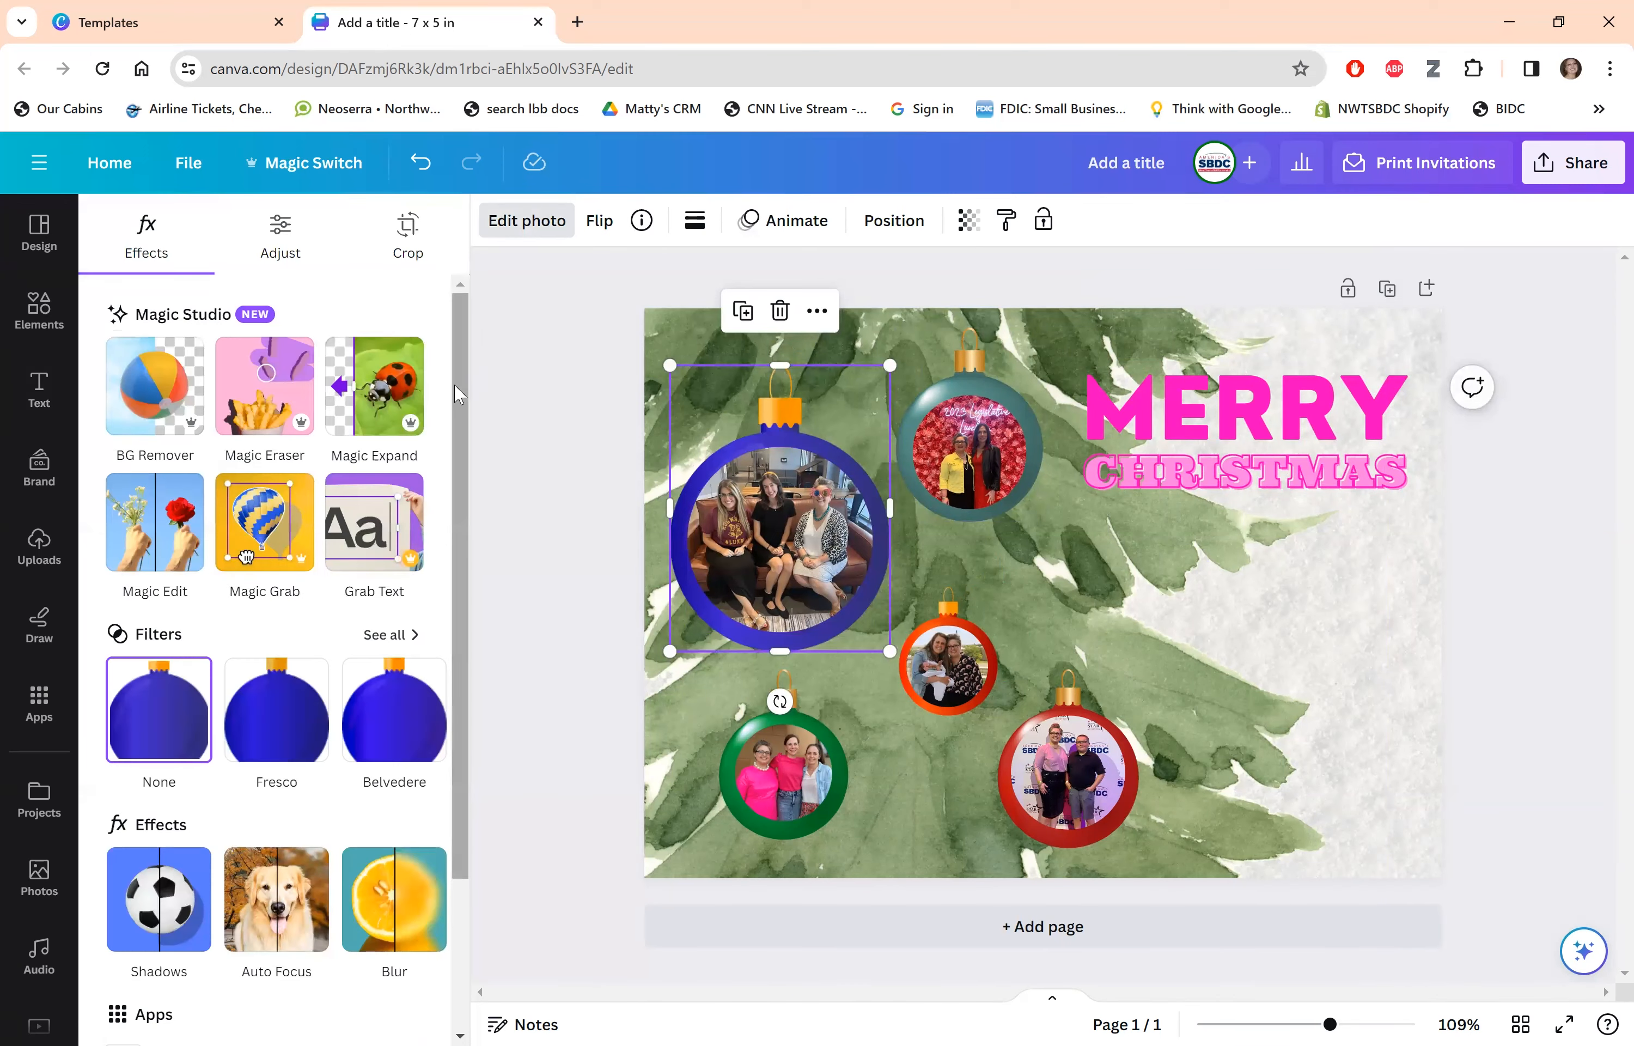
scroll(467, 412, "down", 1)
scroll(412, 494, "down", 2)
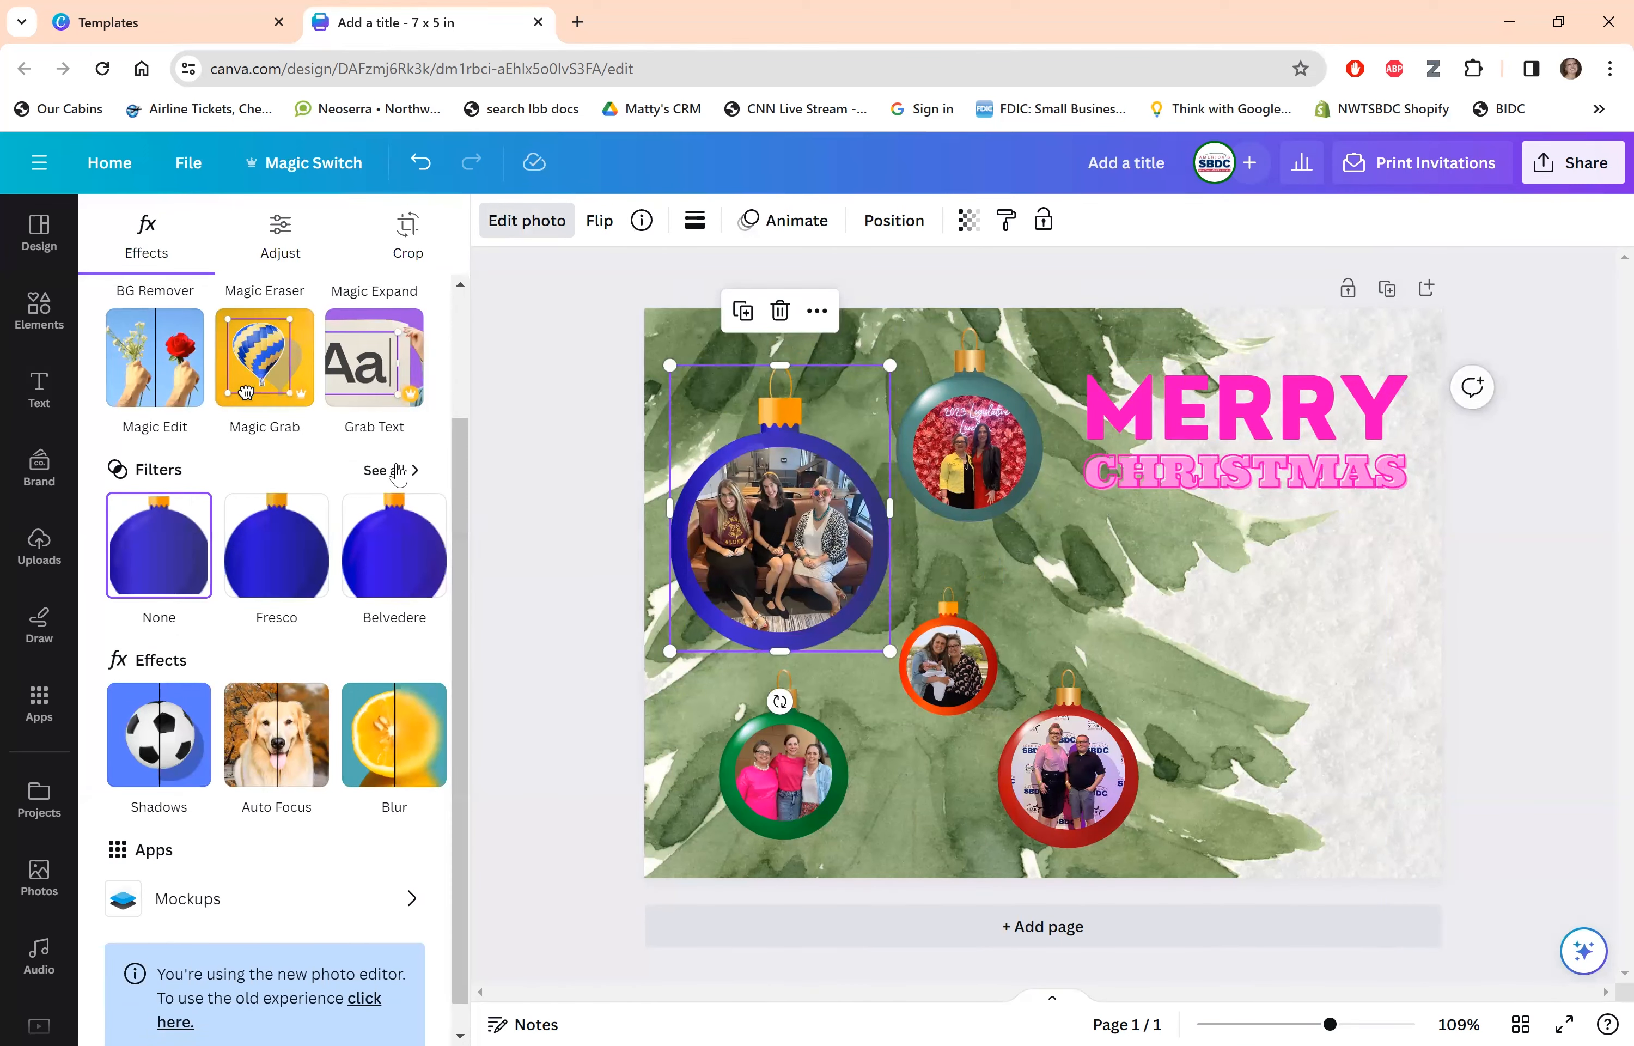
left_click(398, 470)
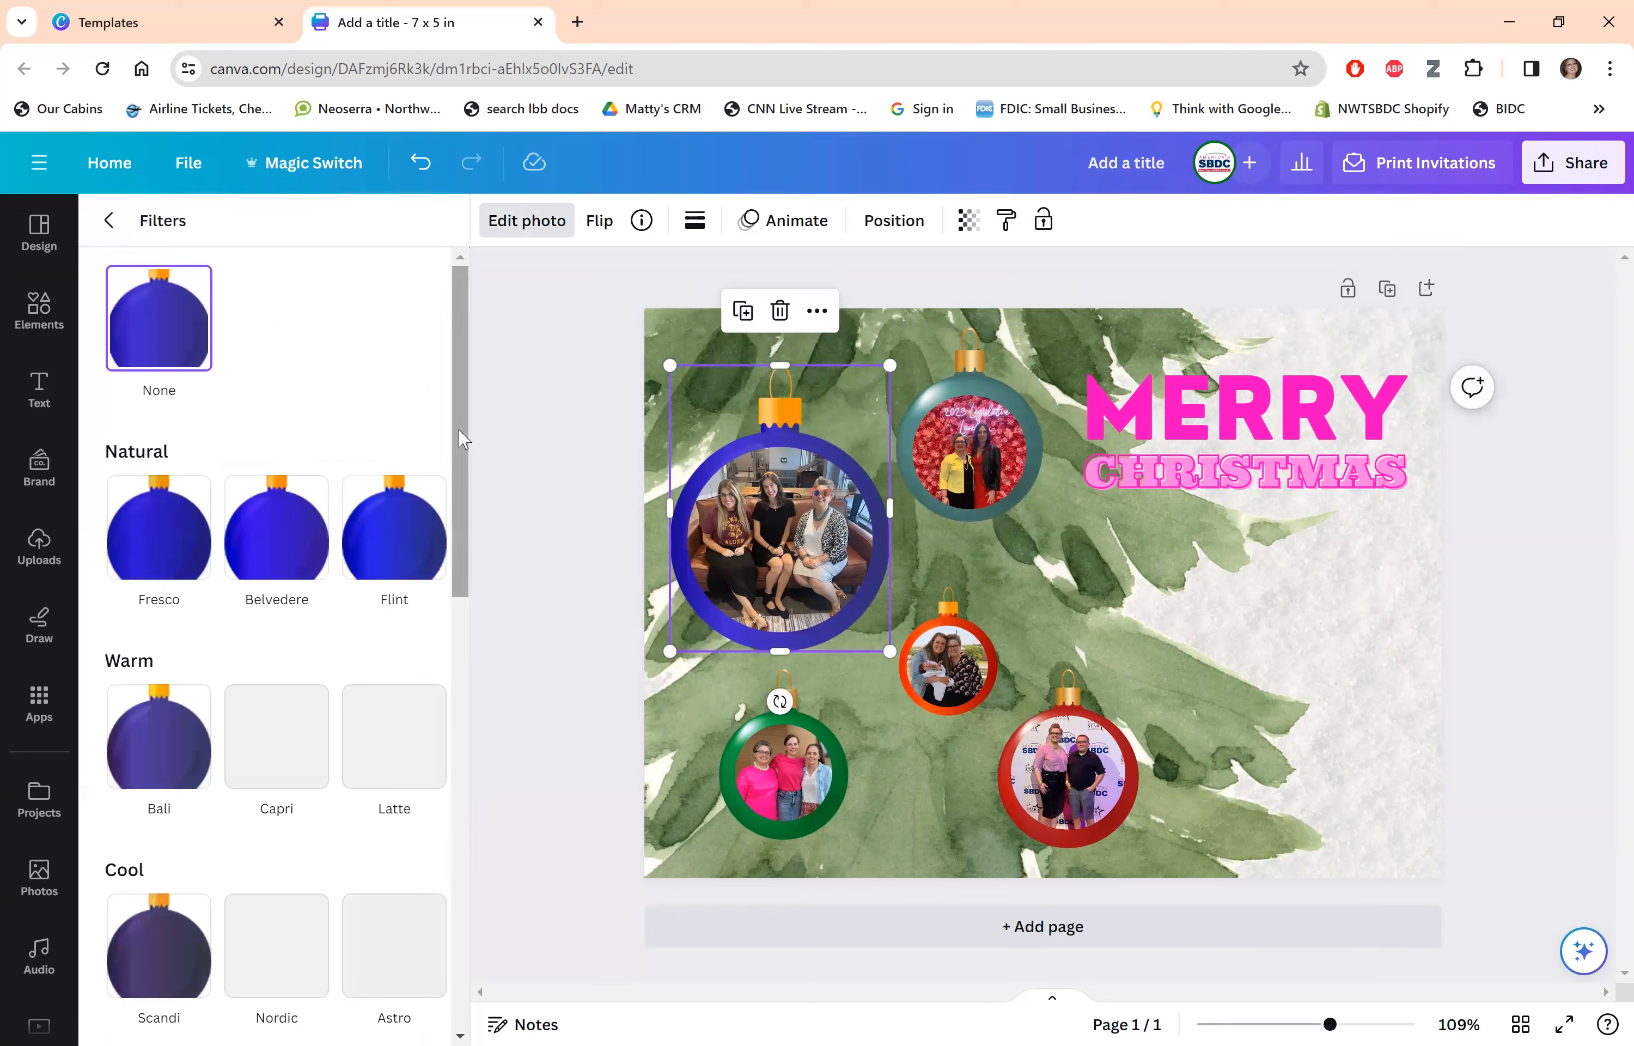
left_click_drag(464, 439, 472, 832)
scroll(467, 832, "down", 6)
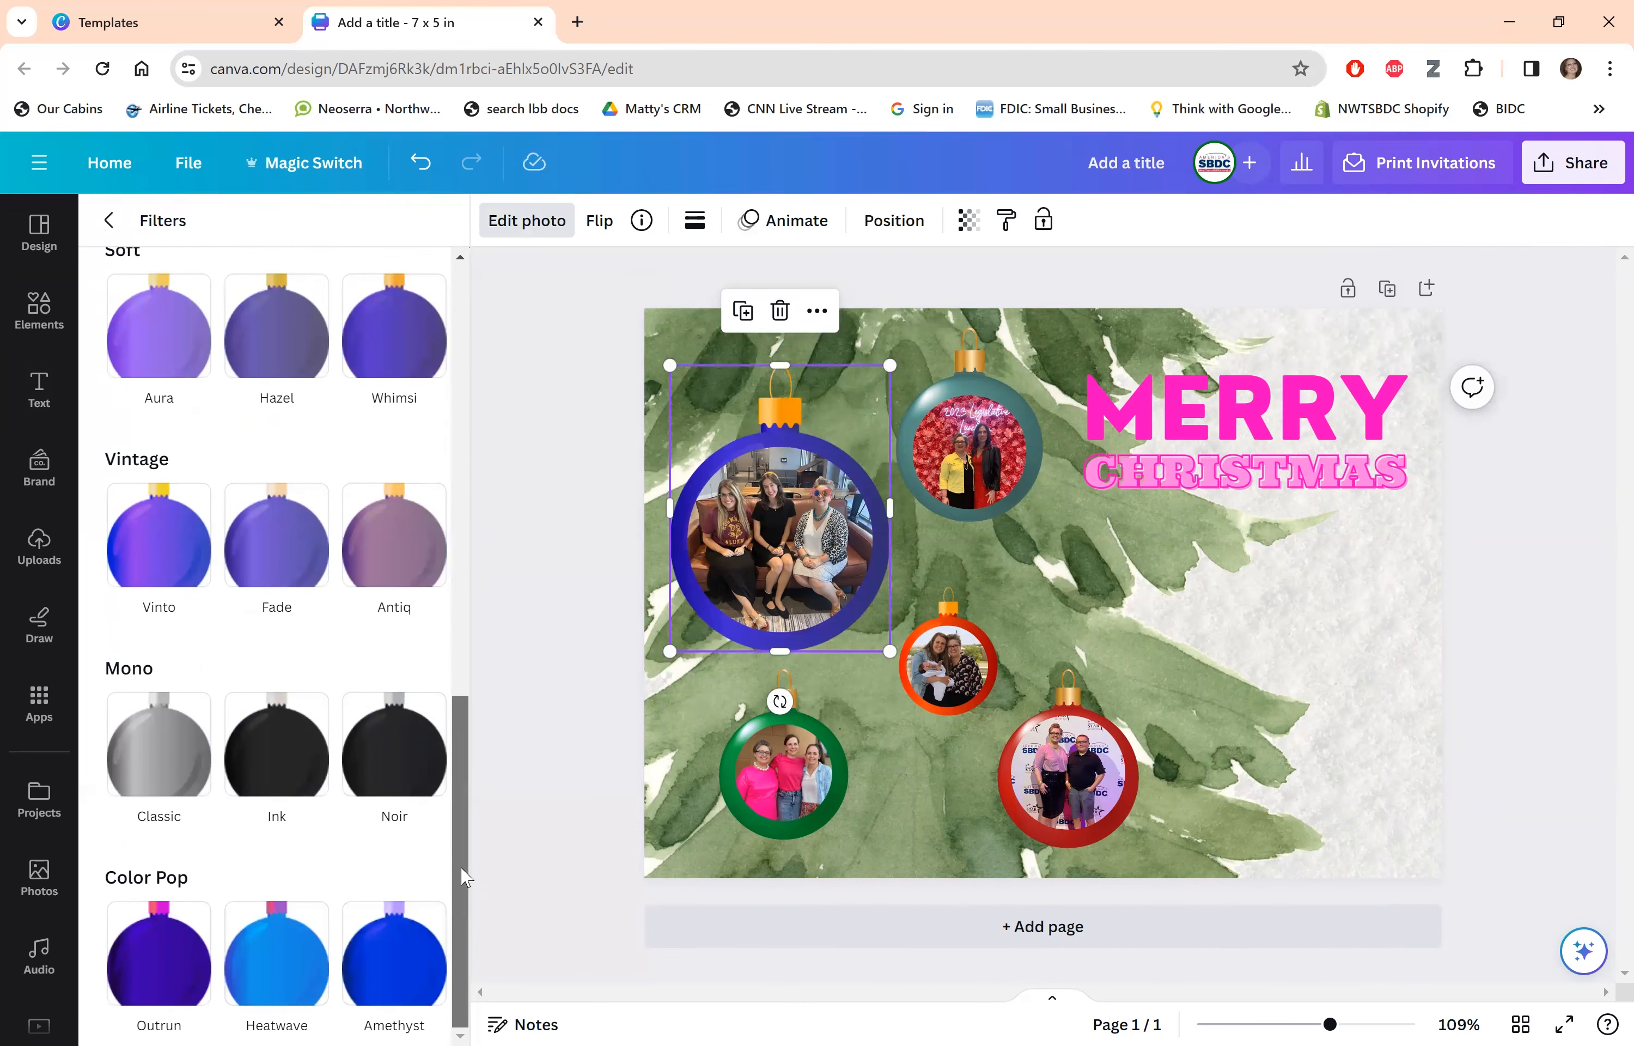
left_click(395, 515)
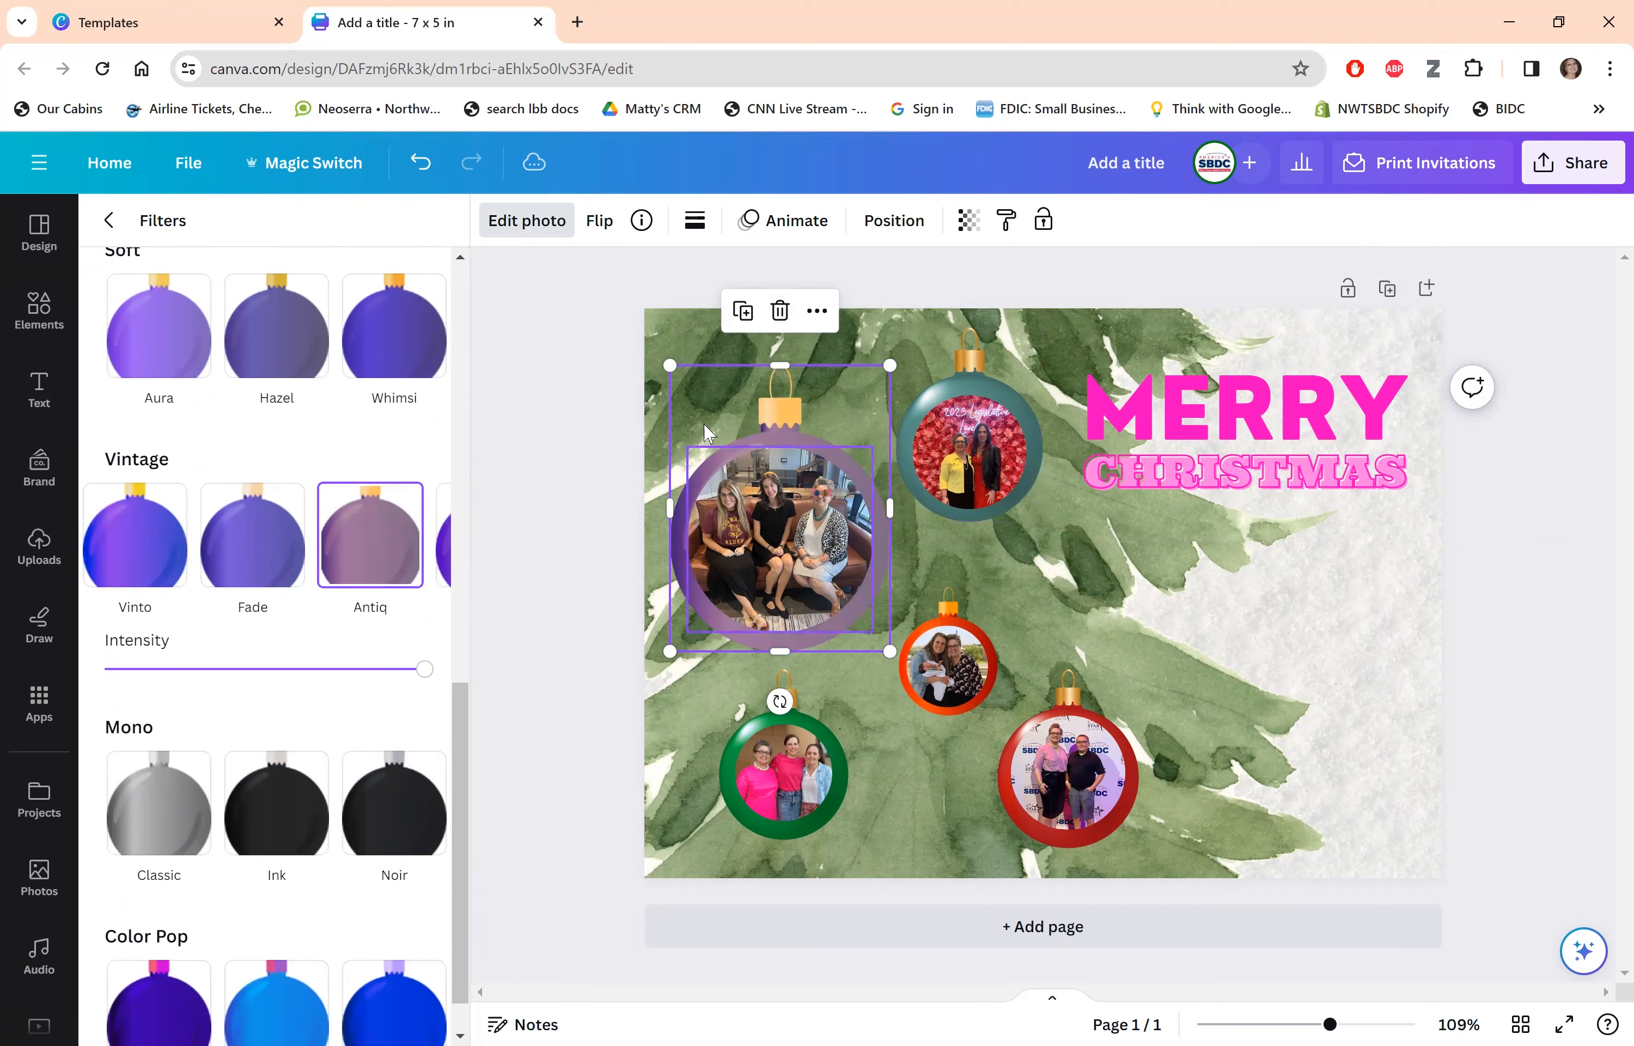
left_click(779, 500)
key("Escape")
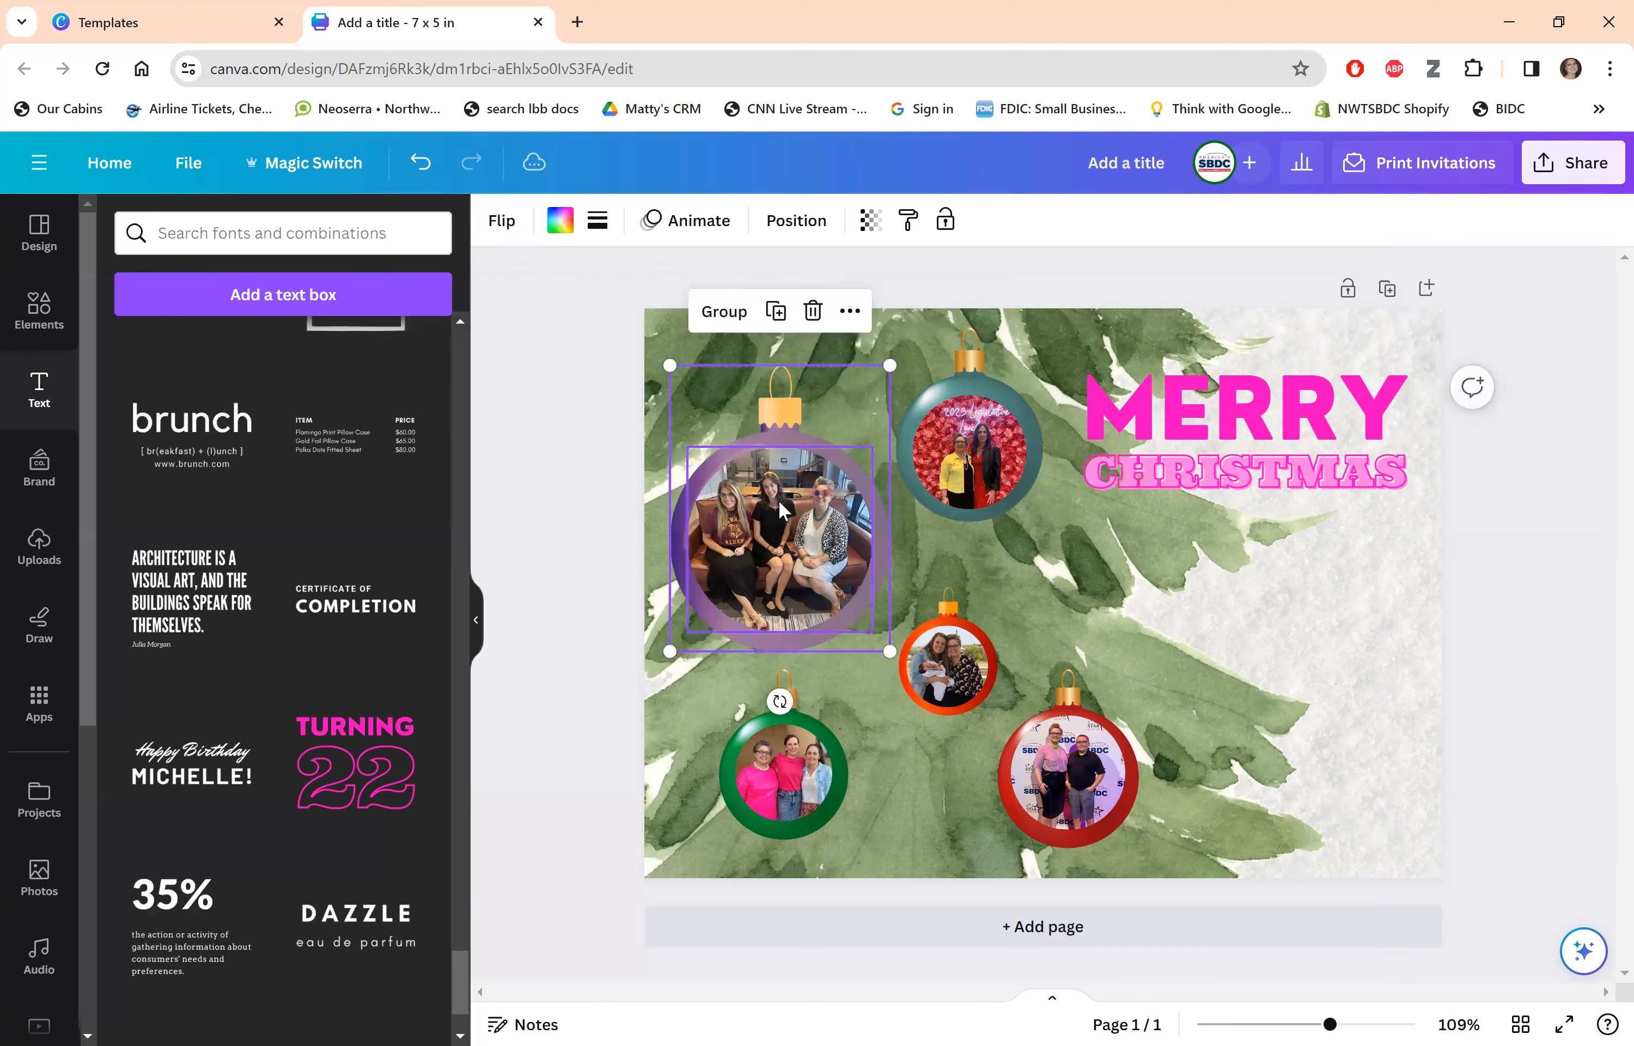
Ungroup the teal ornament at the top from its photo.
left_click(948, 481)
left_click(951, 576)
left_click(962, 370)
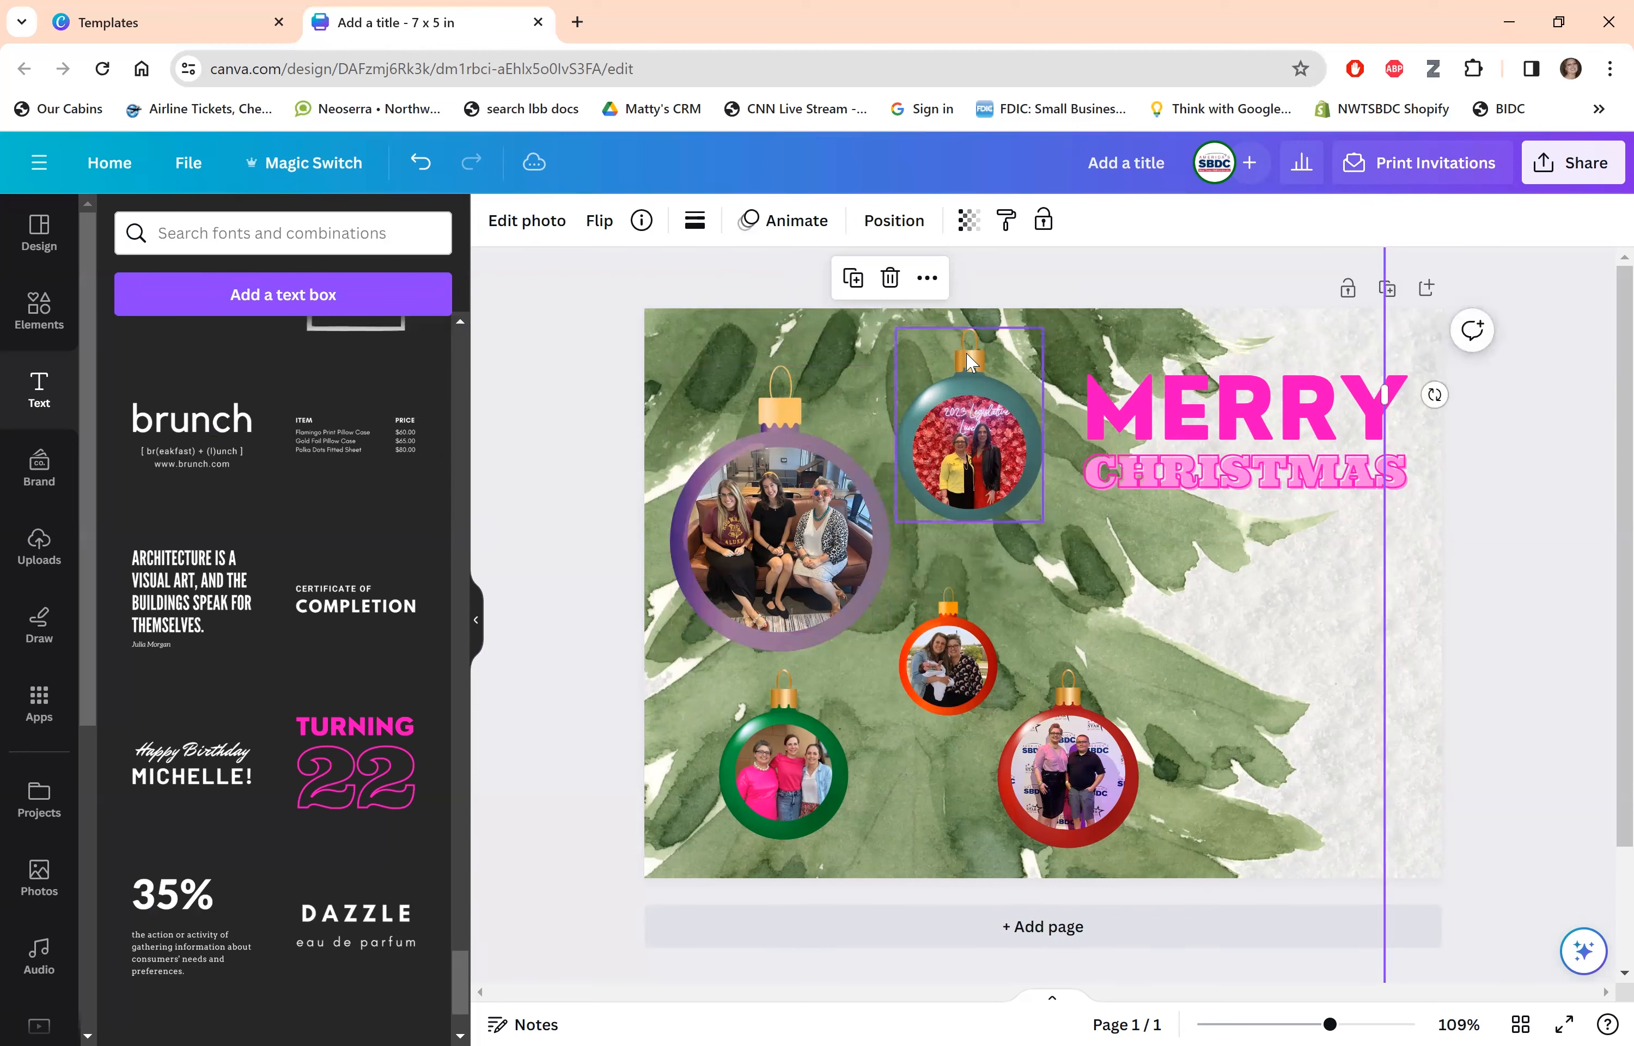
Apply the Outrun filter to the teal ornament and regroup it with its photo.
left_click(531, 225)
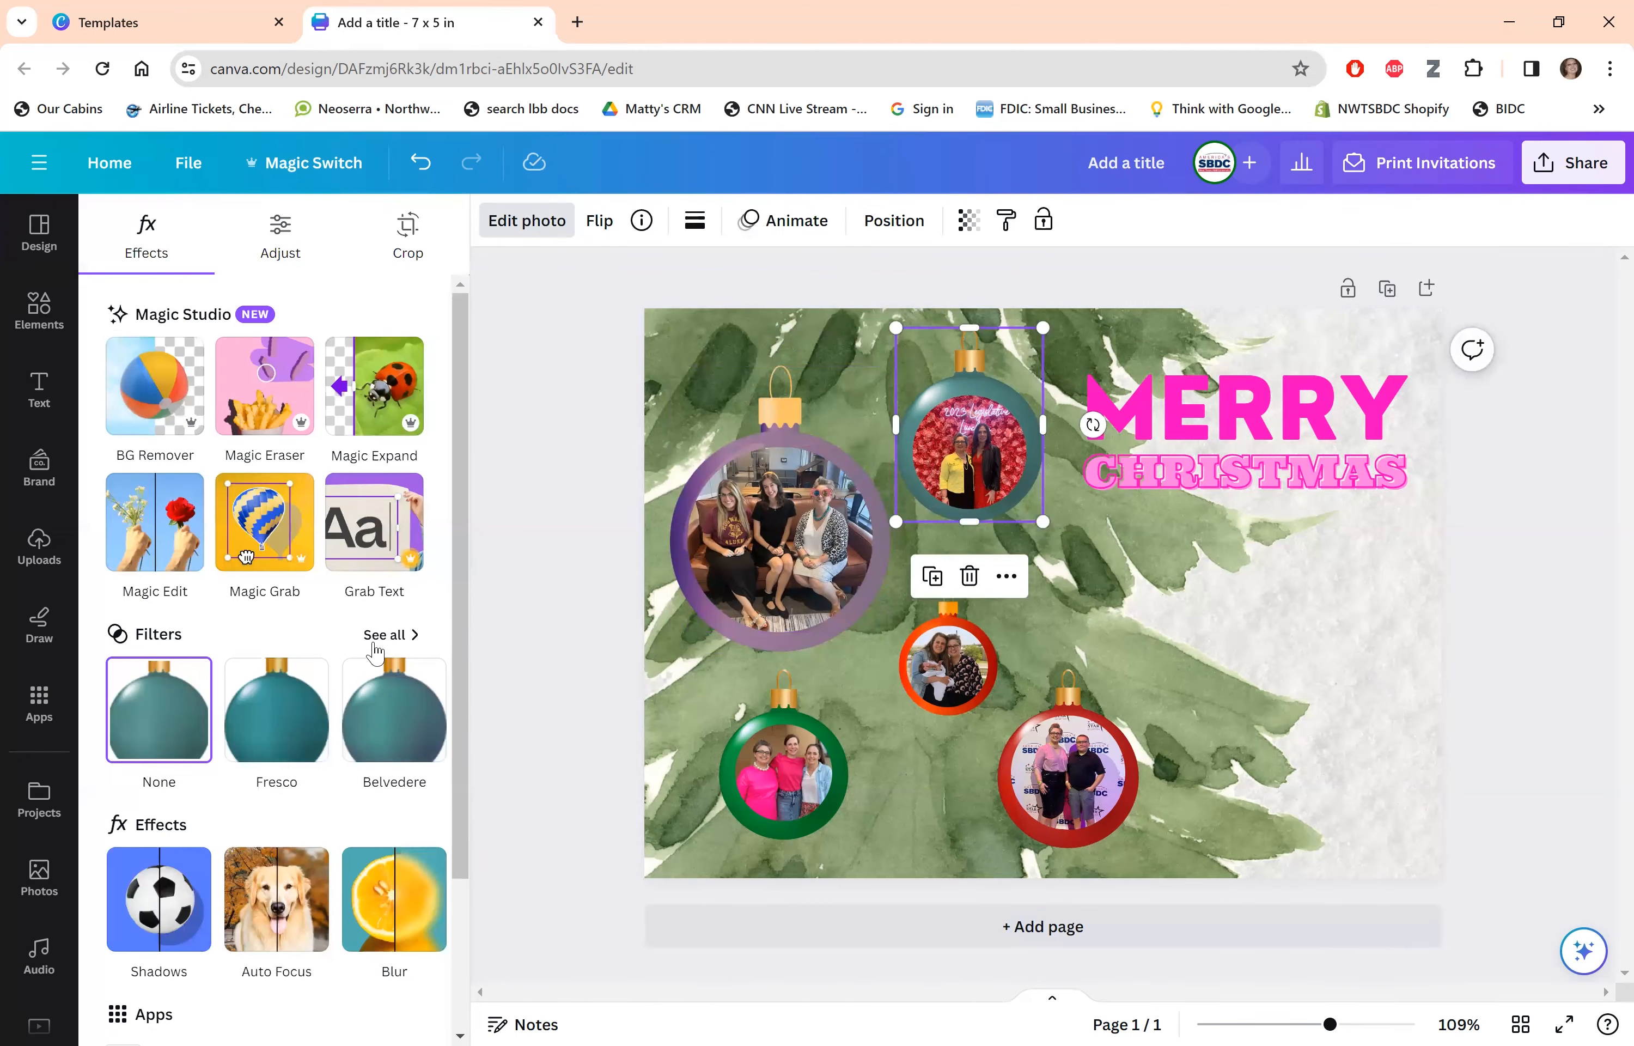
left_click(390, 633)
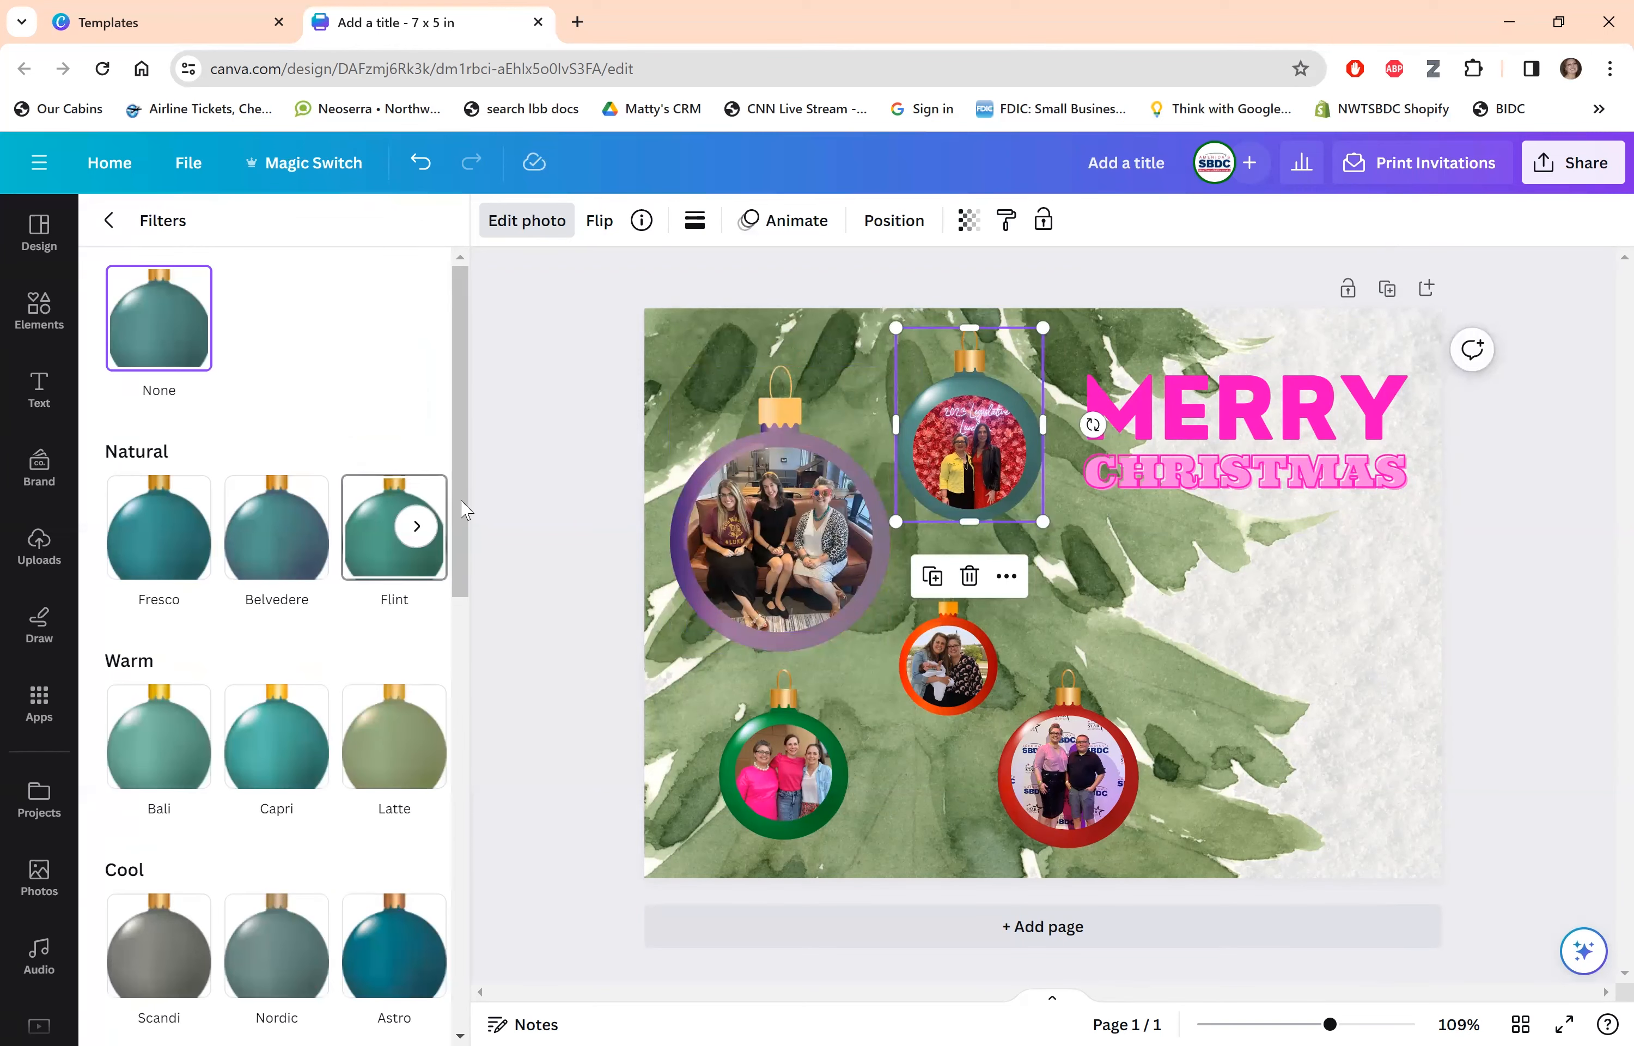
left_click_drag(466, 510, 456, 941)
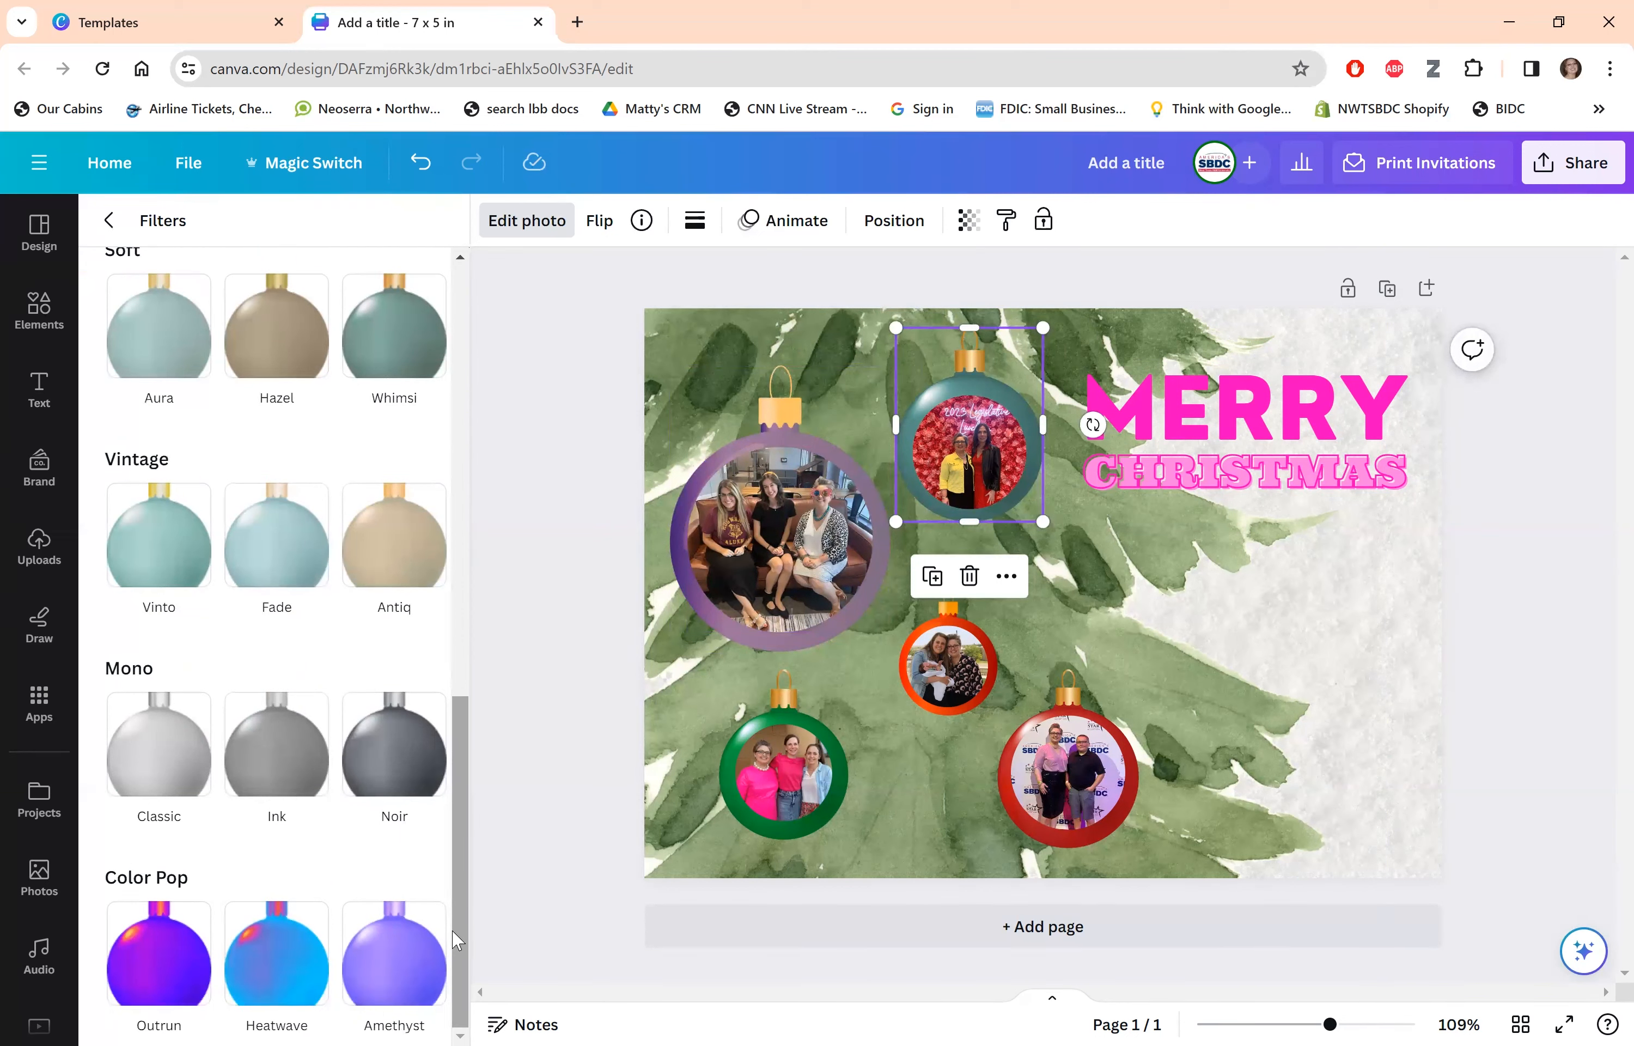
left_click(156, 959)
left_click(971, 462, "shift")
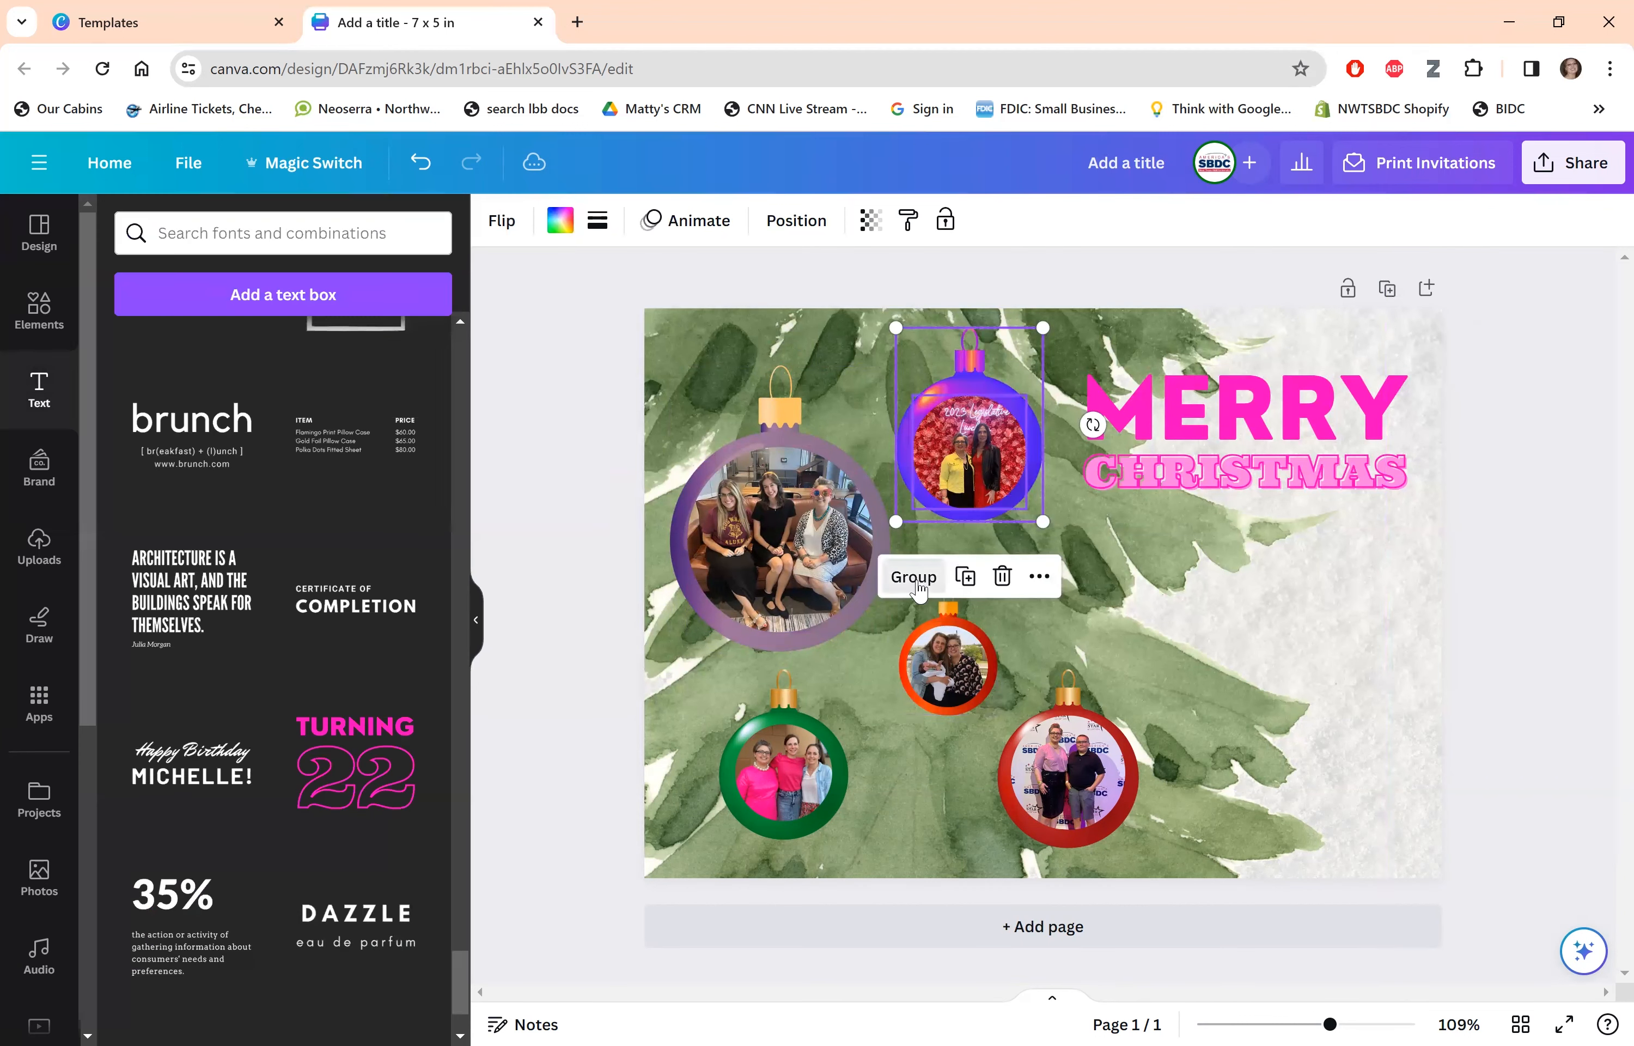
left_click(915, 579)
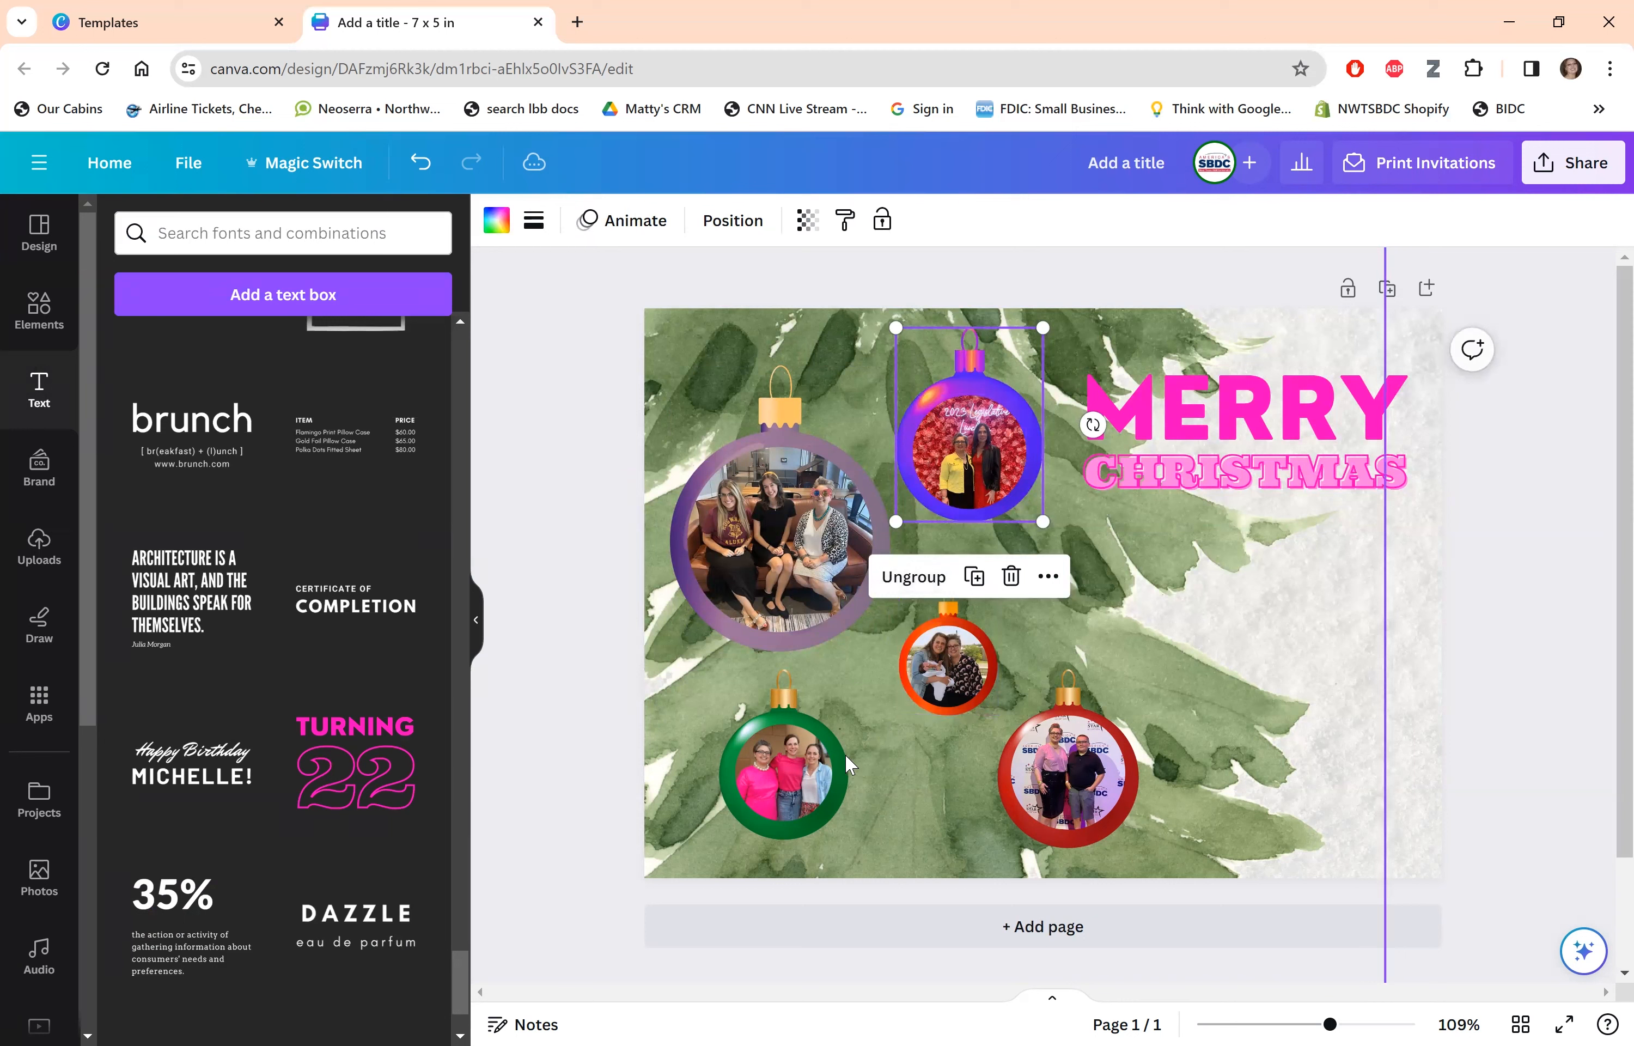
Give the lower-left green ornament the Amethyst filter and regroup it with its photo.
left_click(831, 755)
left_click(787, 700, "shift")
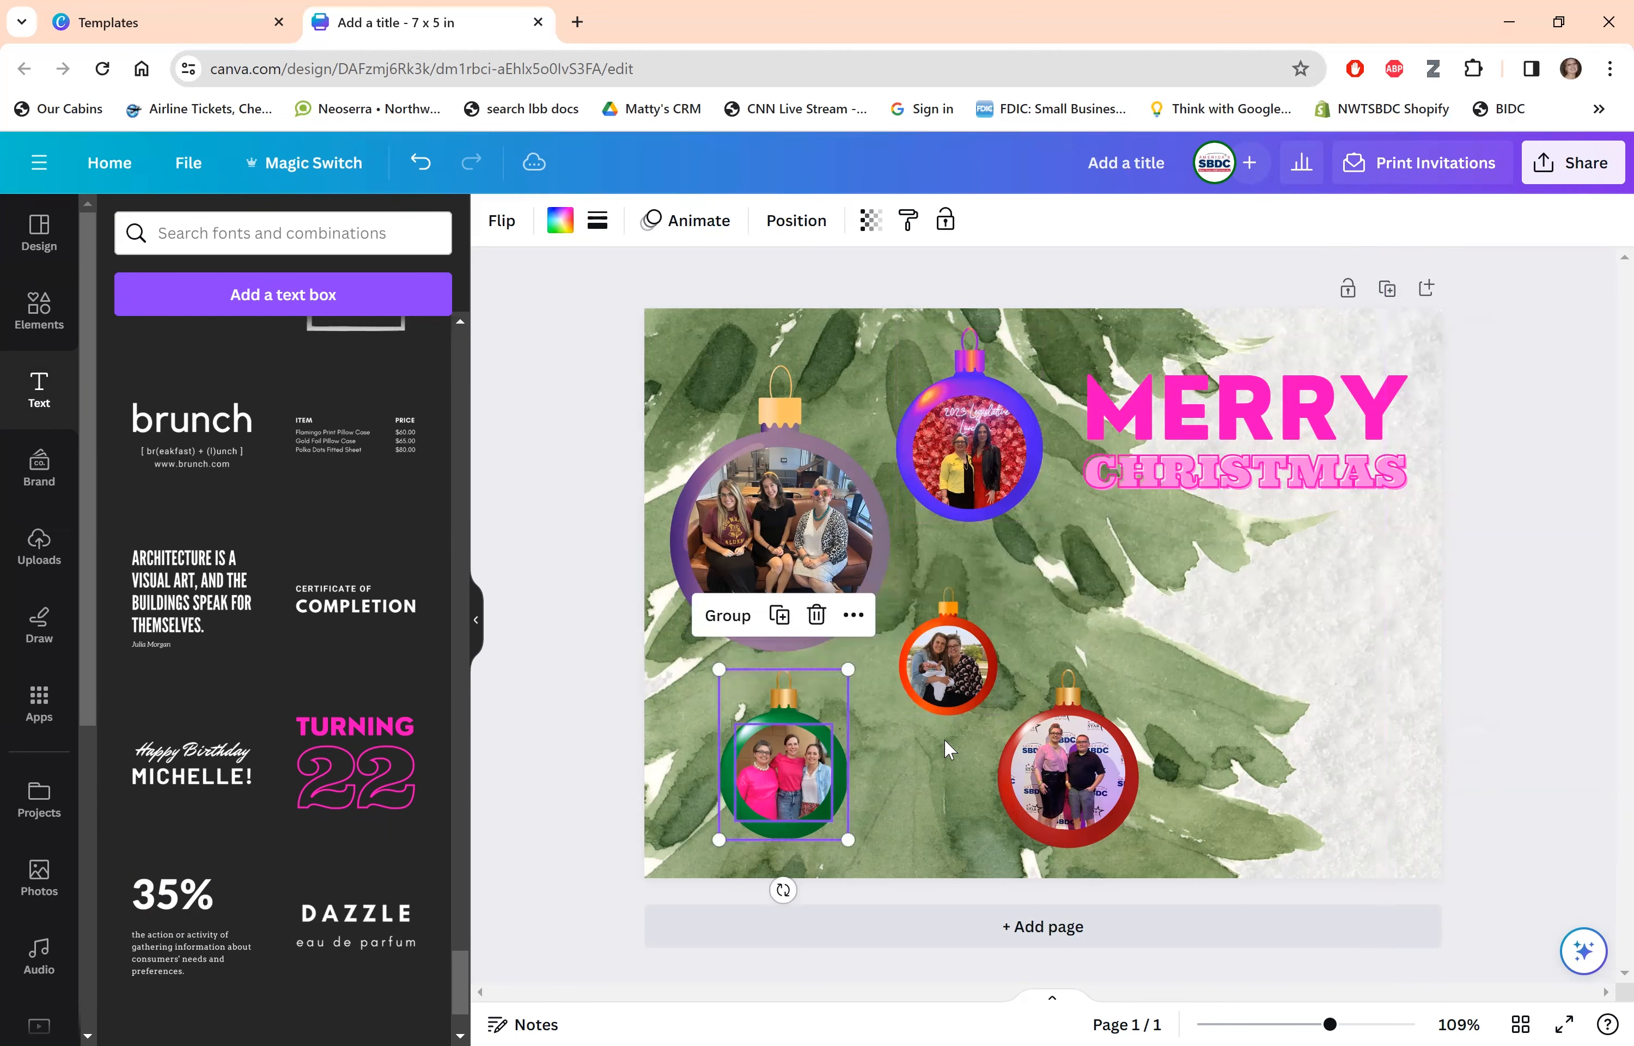
left_click(783, 772)
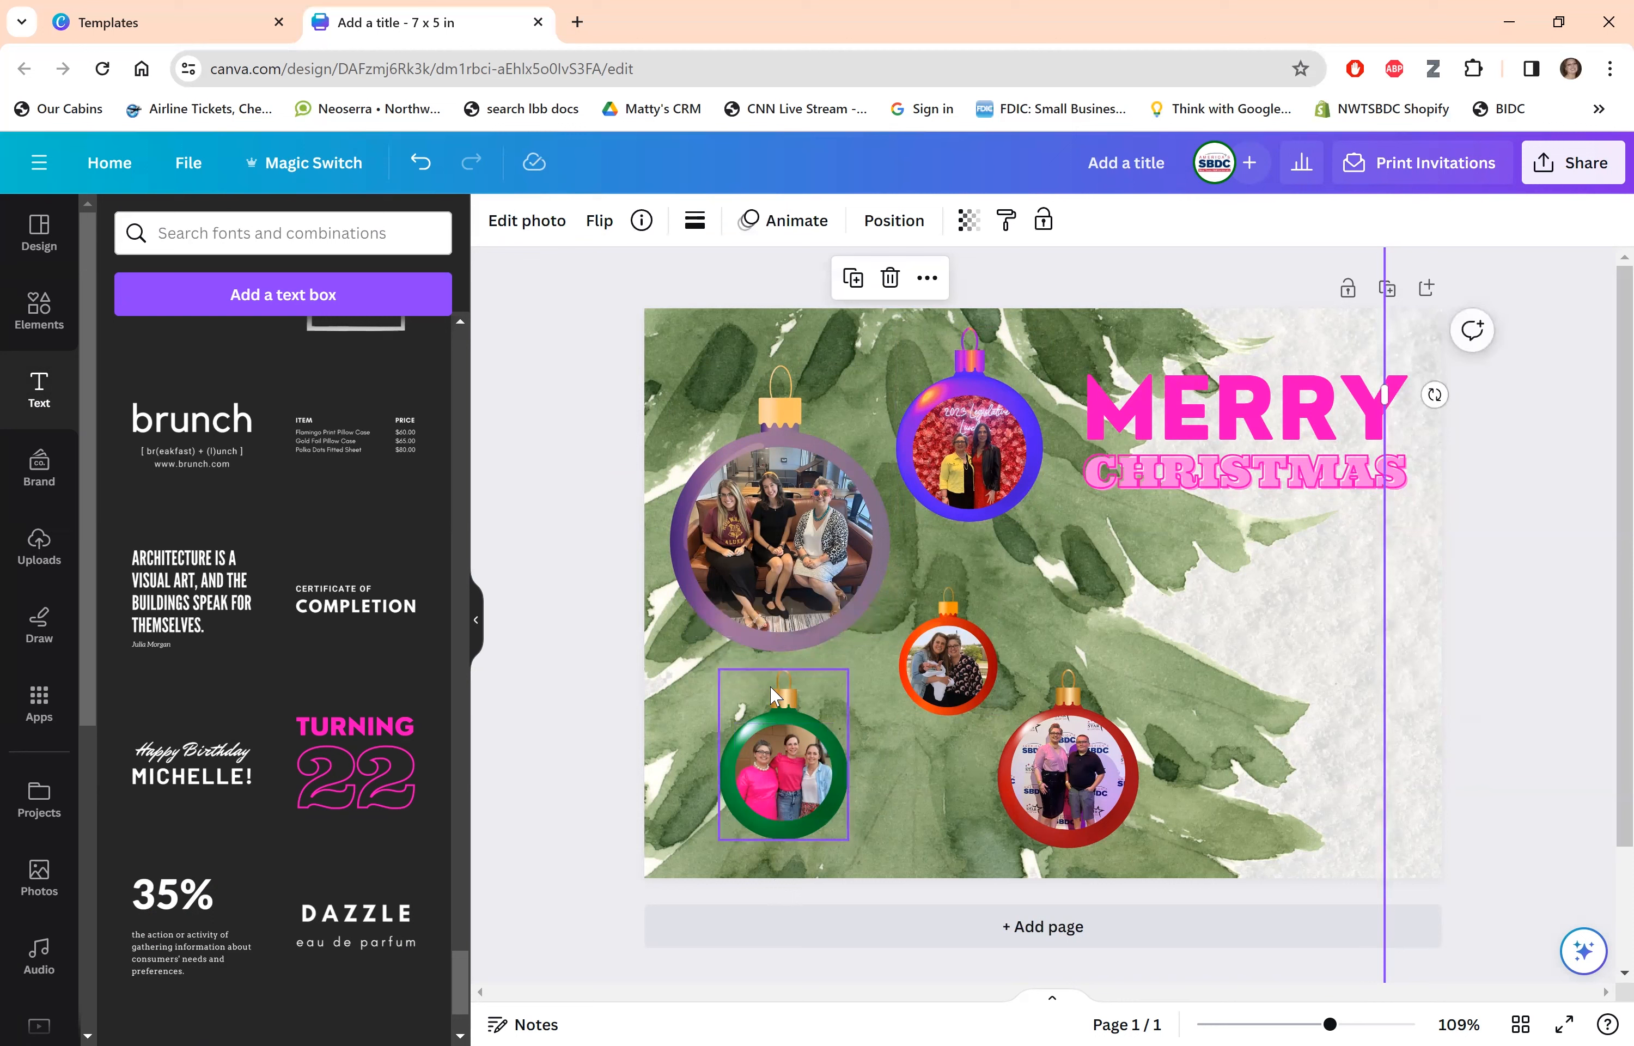
left_click(518, 221)
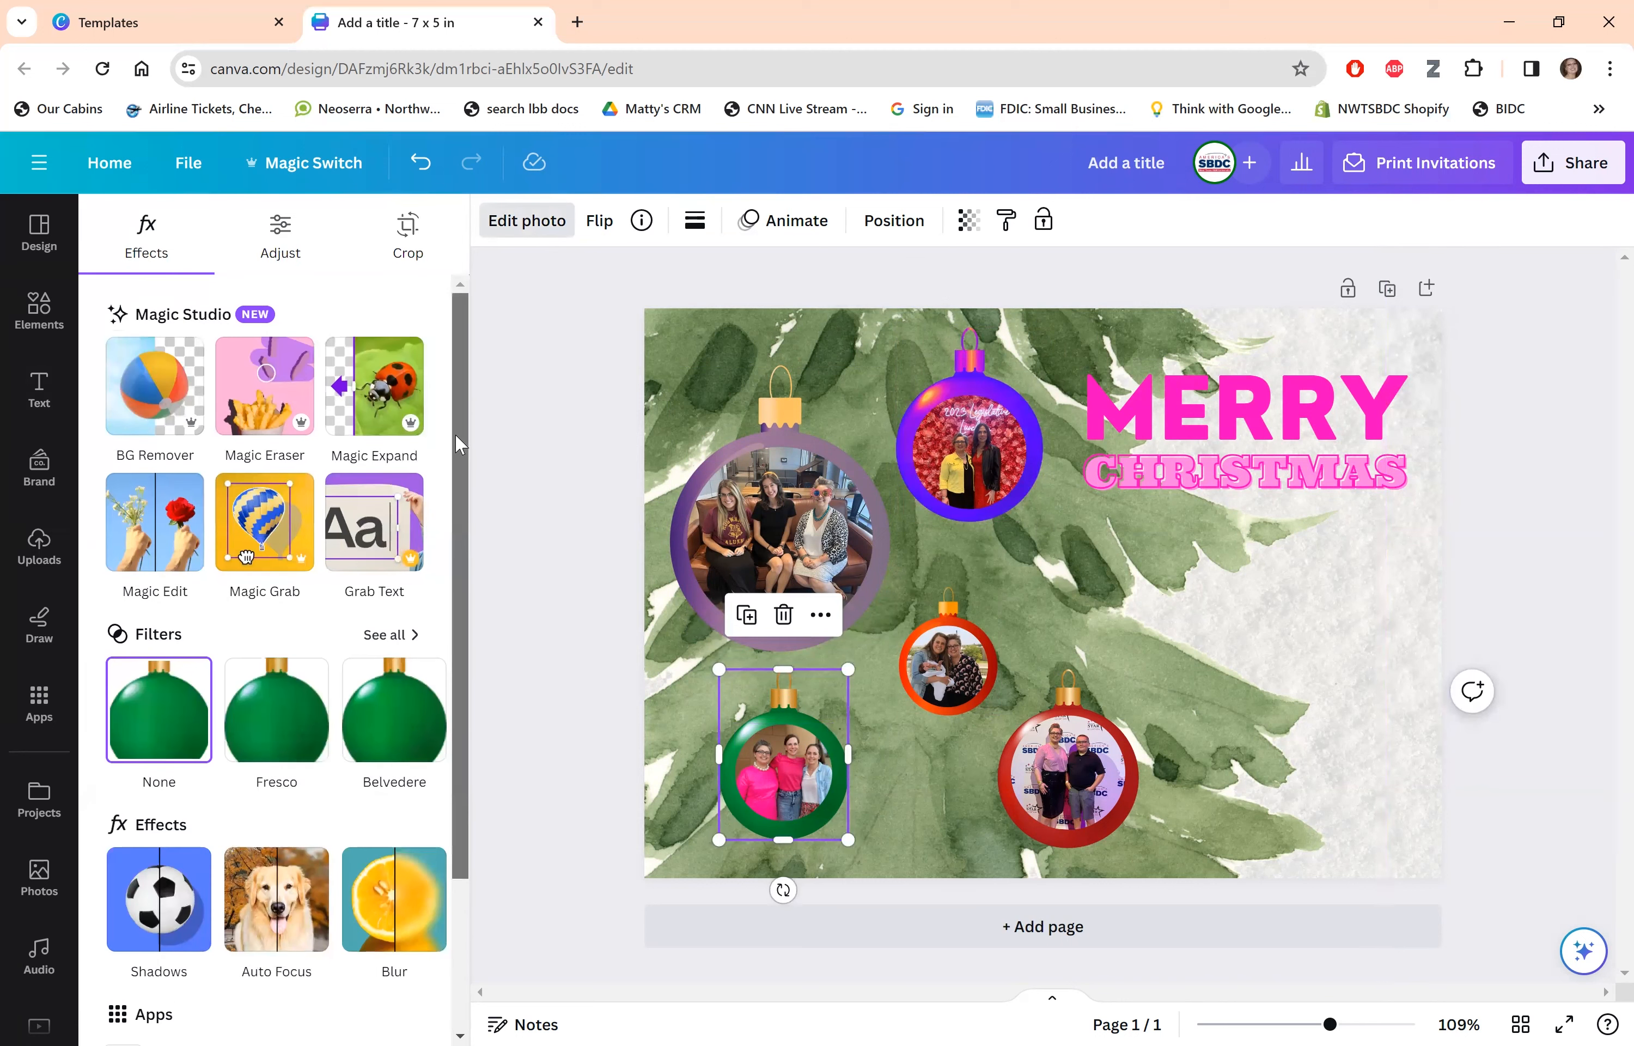
scroll(459, 443, "down", 1)
left_click(393, 618)
left_click_drag(459, 523, 464, 967)
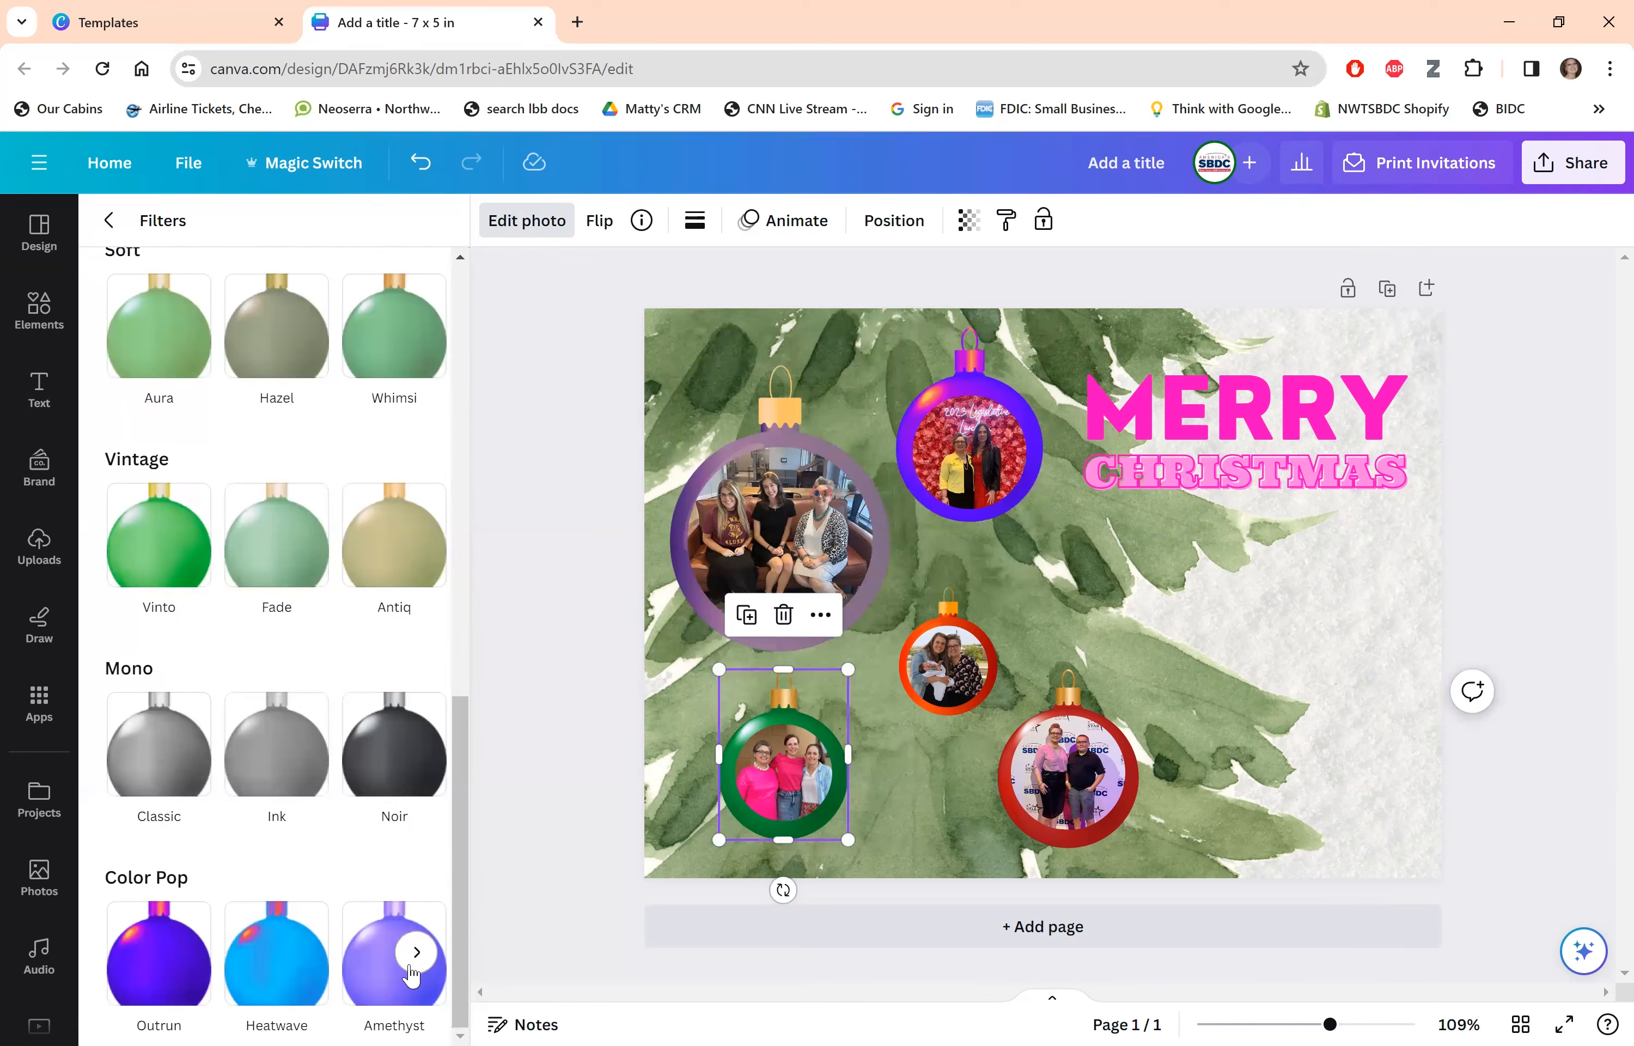
left_click(371, 959)
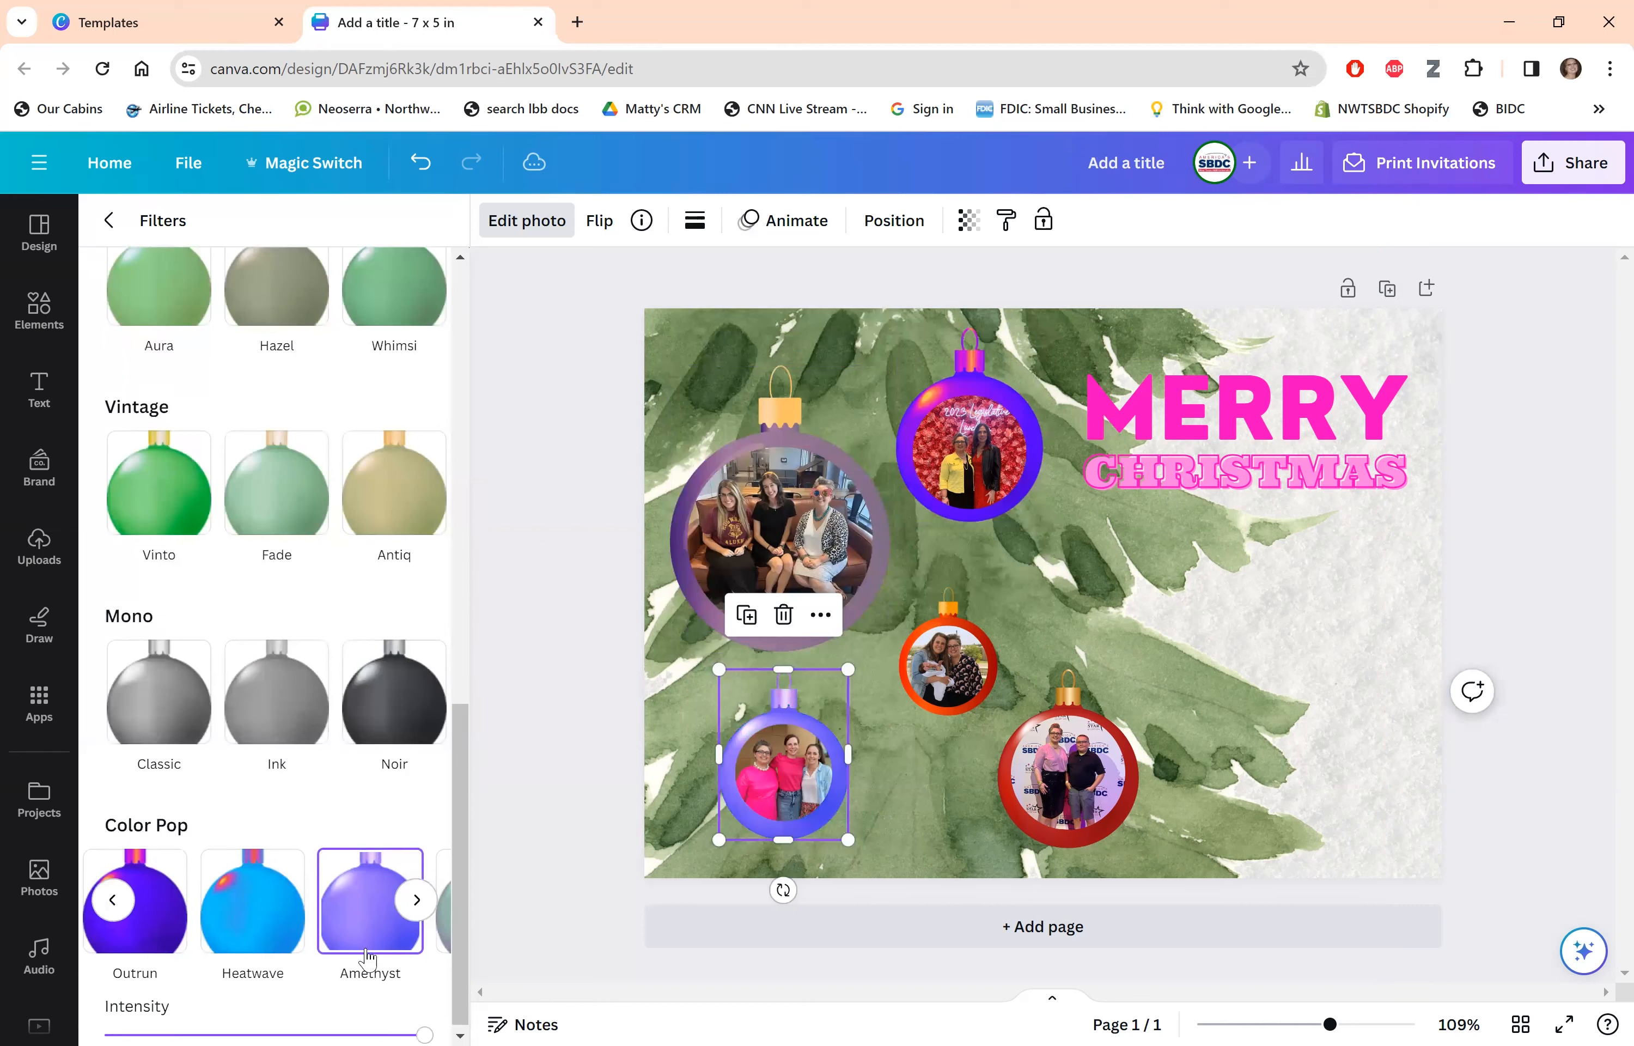
left_click(783, 775, "shift")
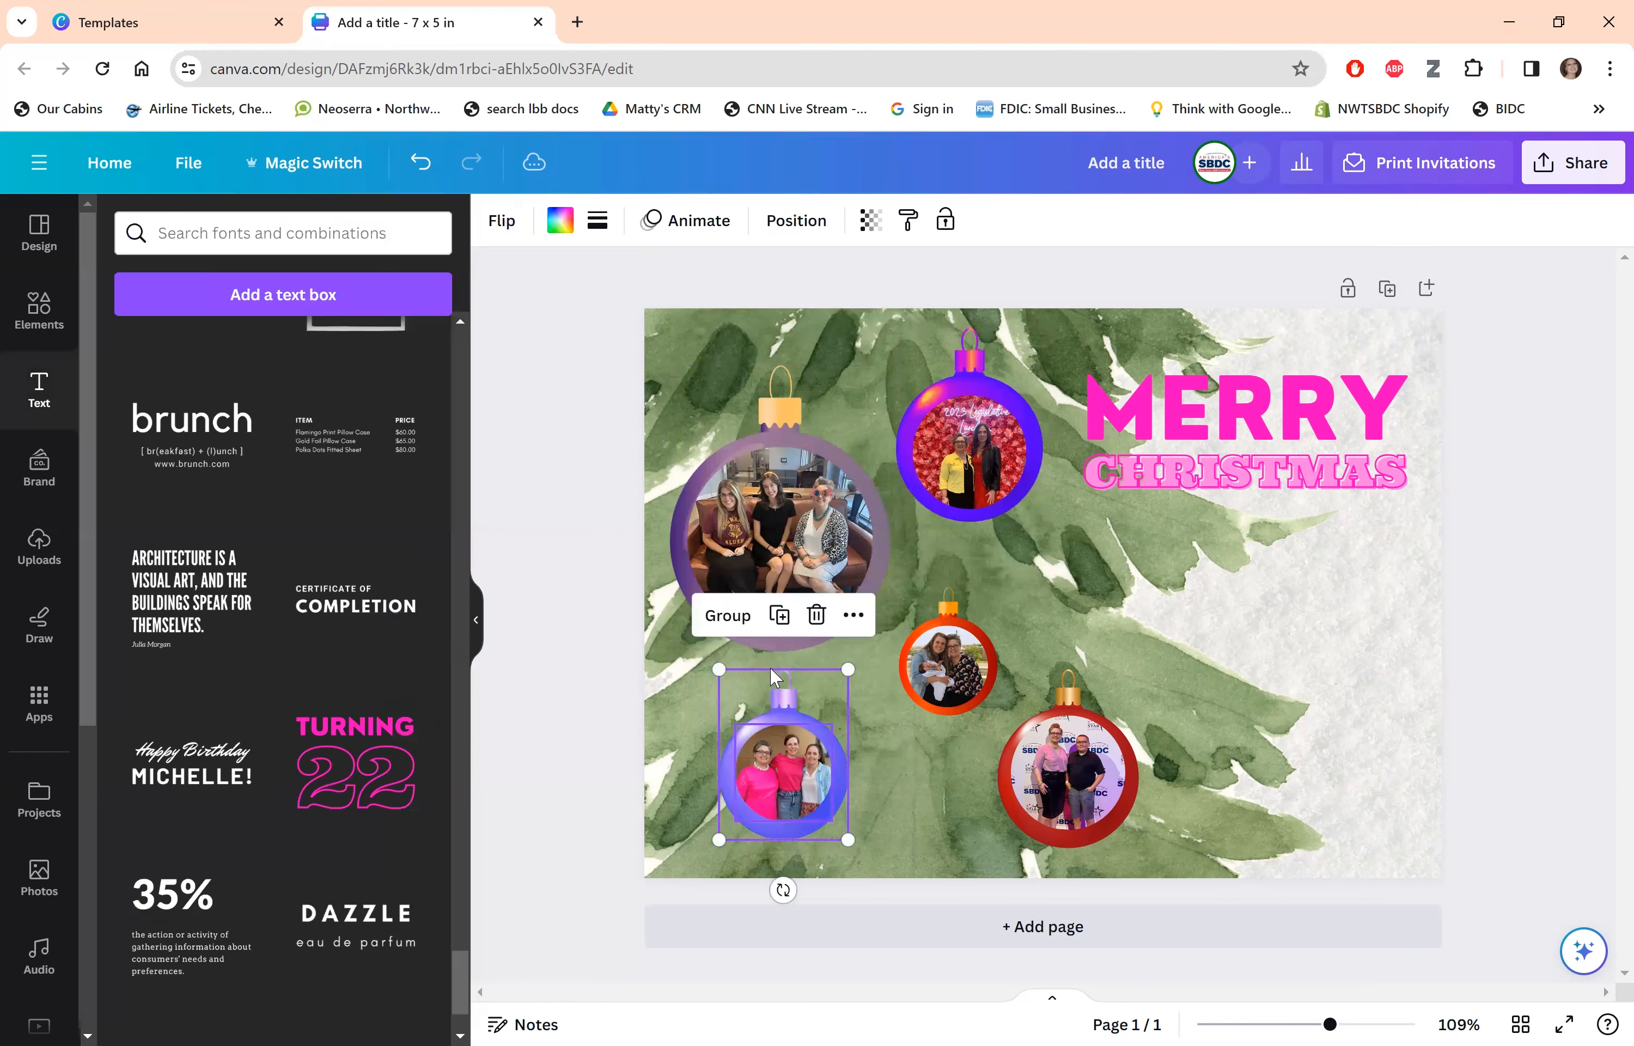
left_click(730, 623)
left_click(1528, 531)
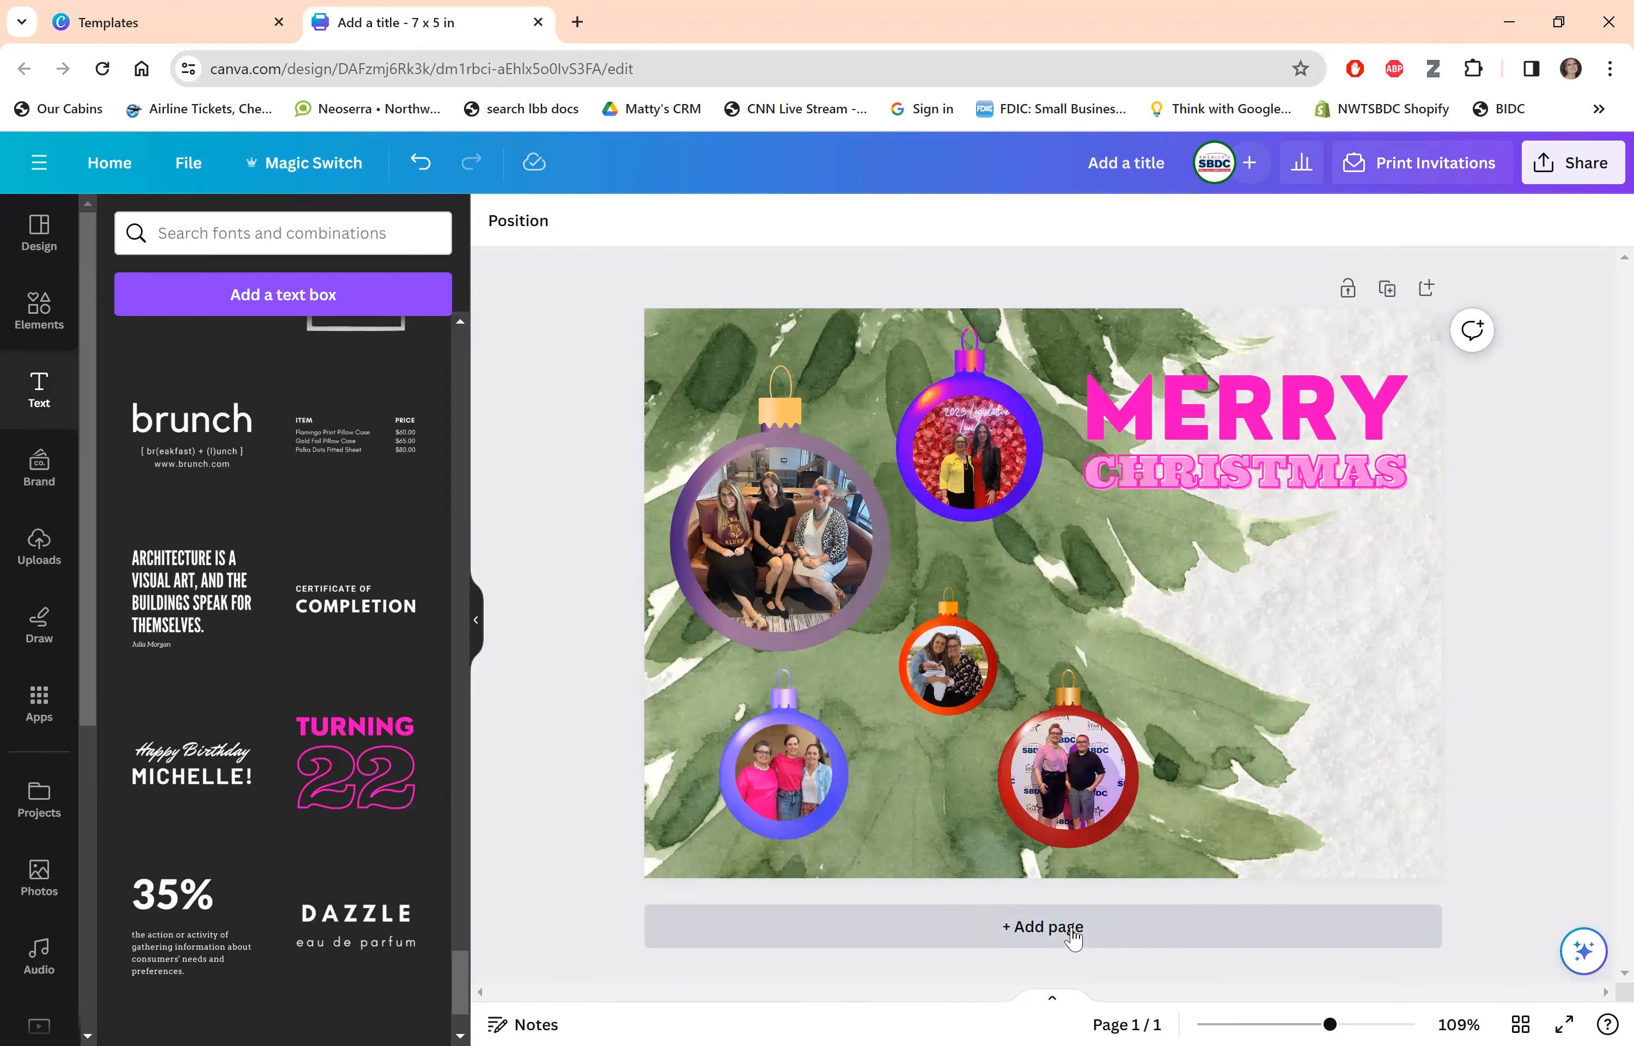
Add a blank page, then duplicate the ornament card so the copy becomes Page 2.
left_click(1104, 909)
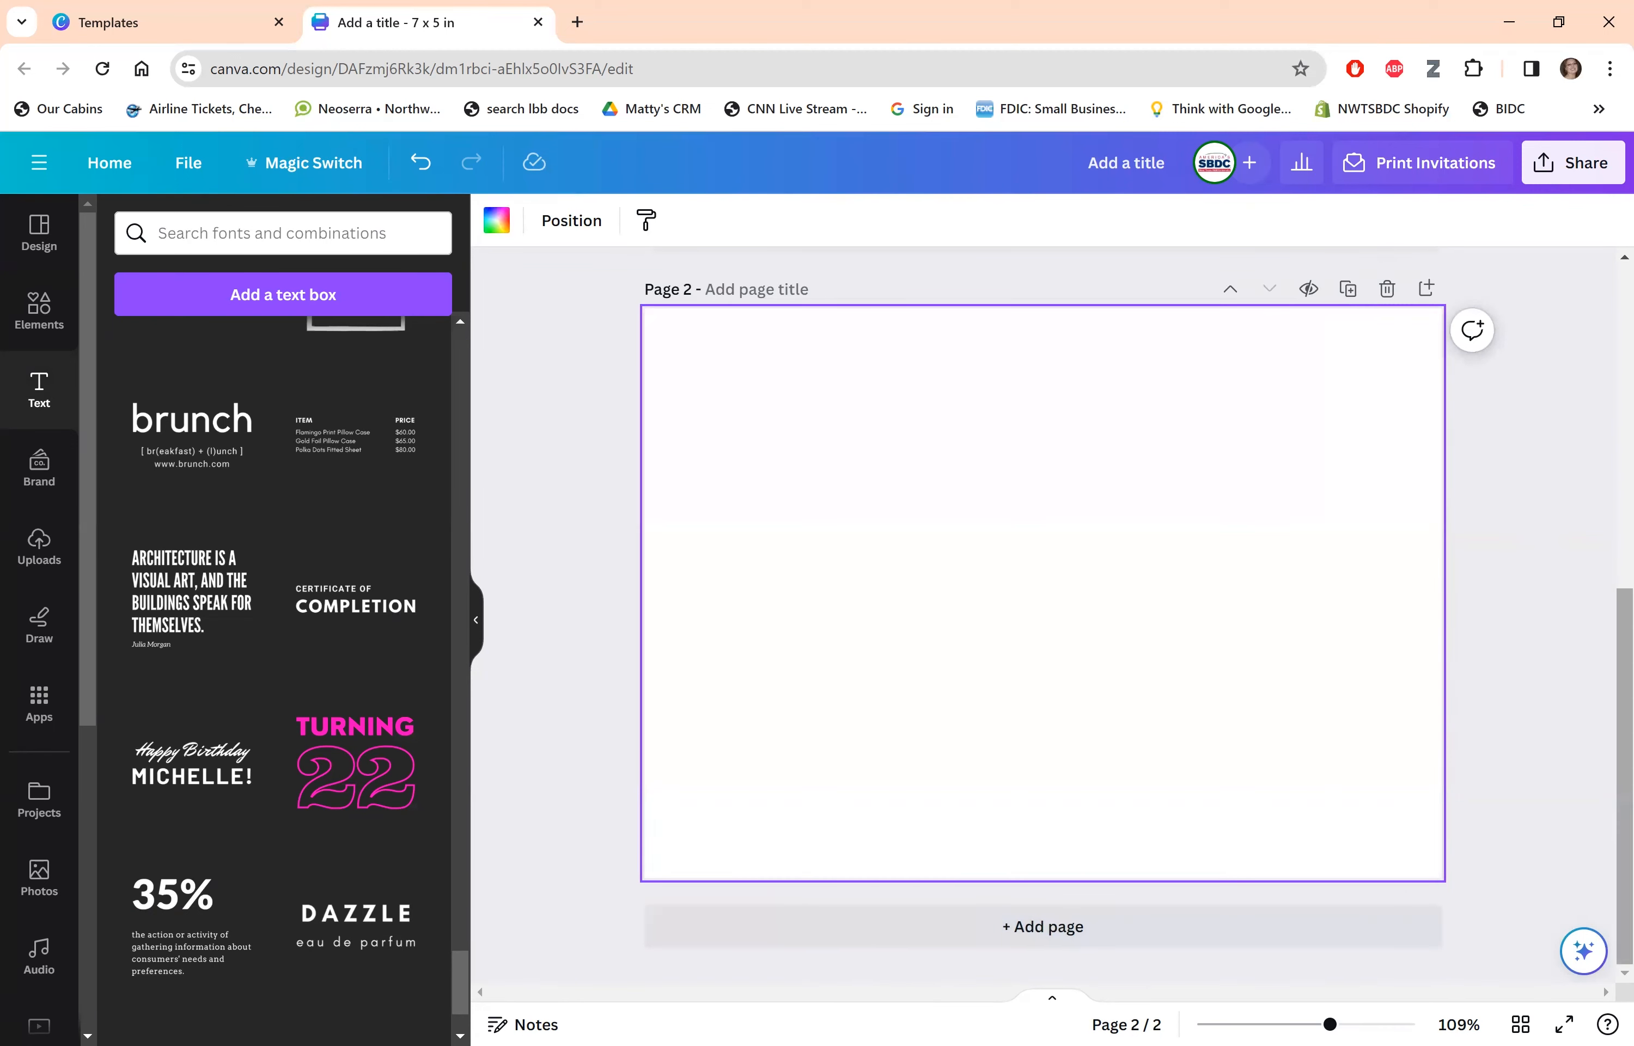
scroll(1376, 288, "up", 10)
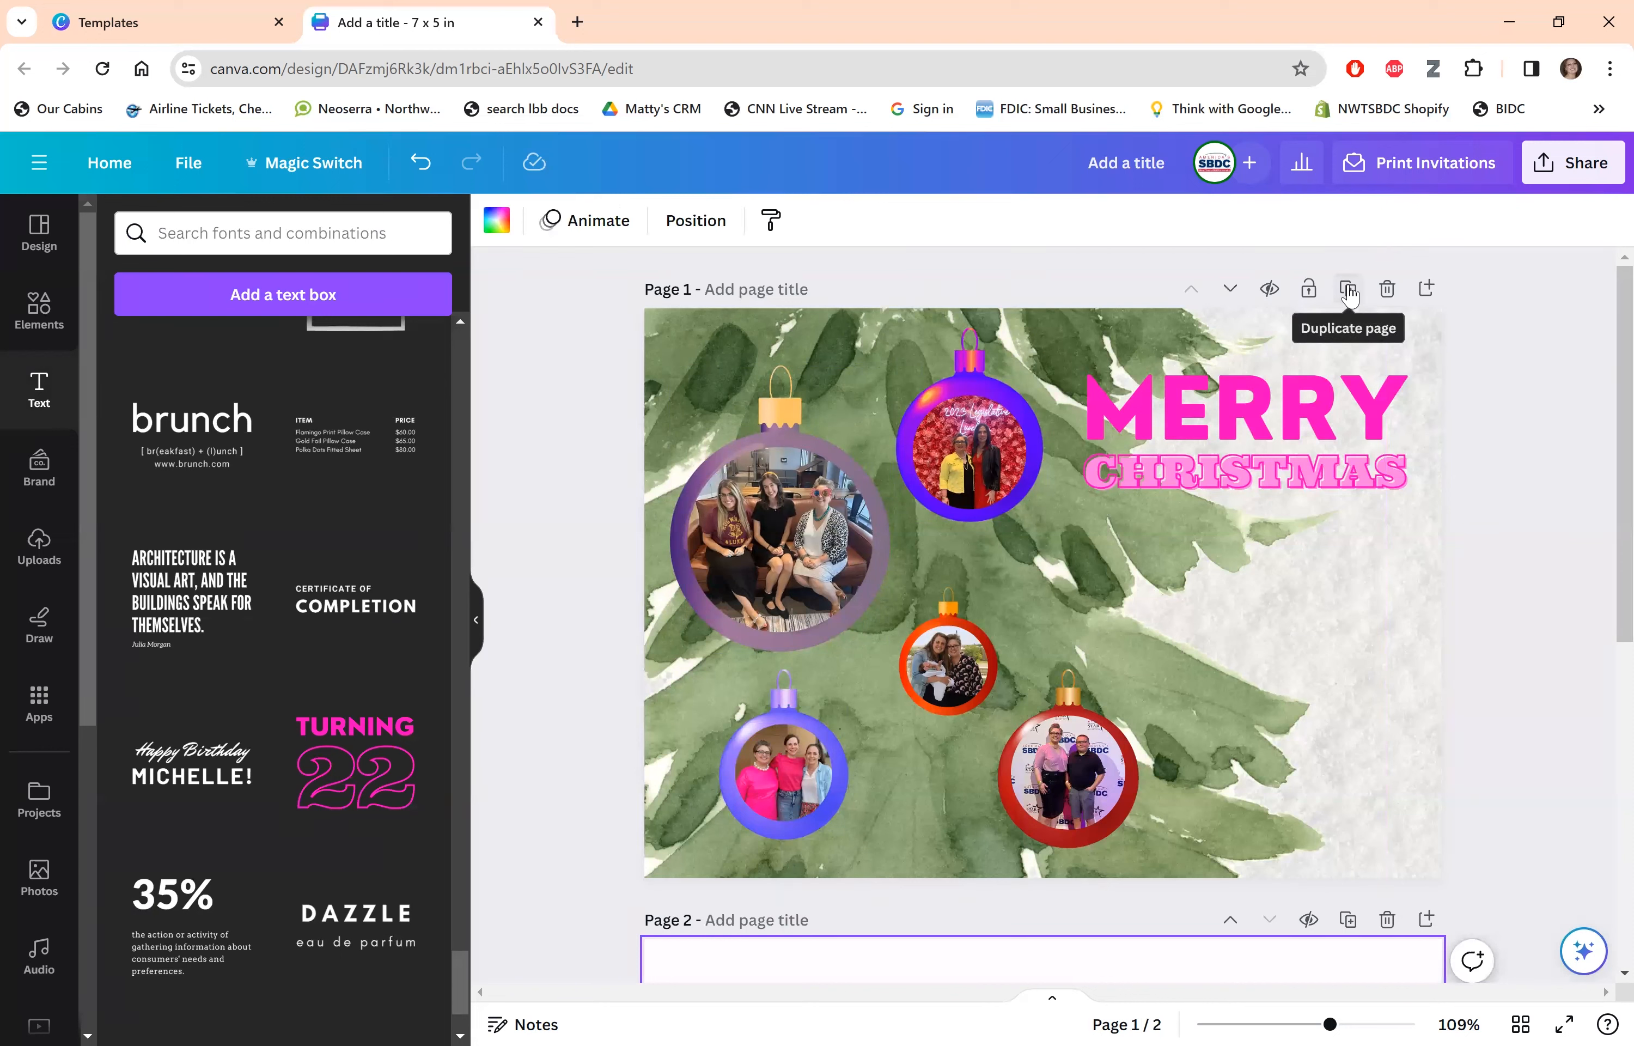
left_click(1348, 290)
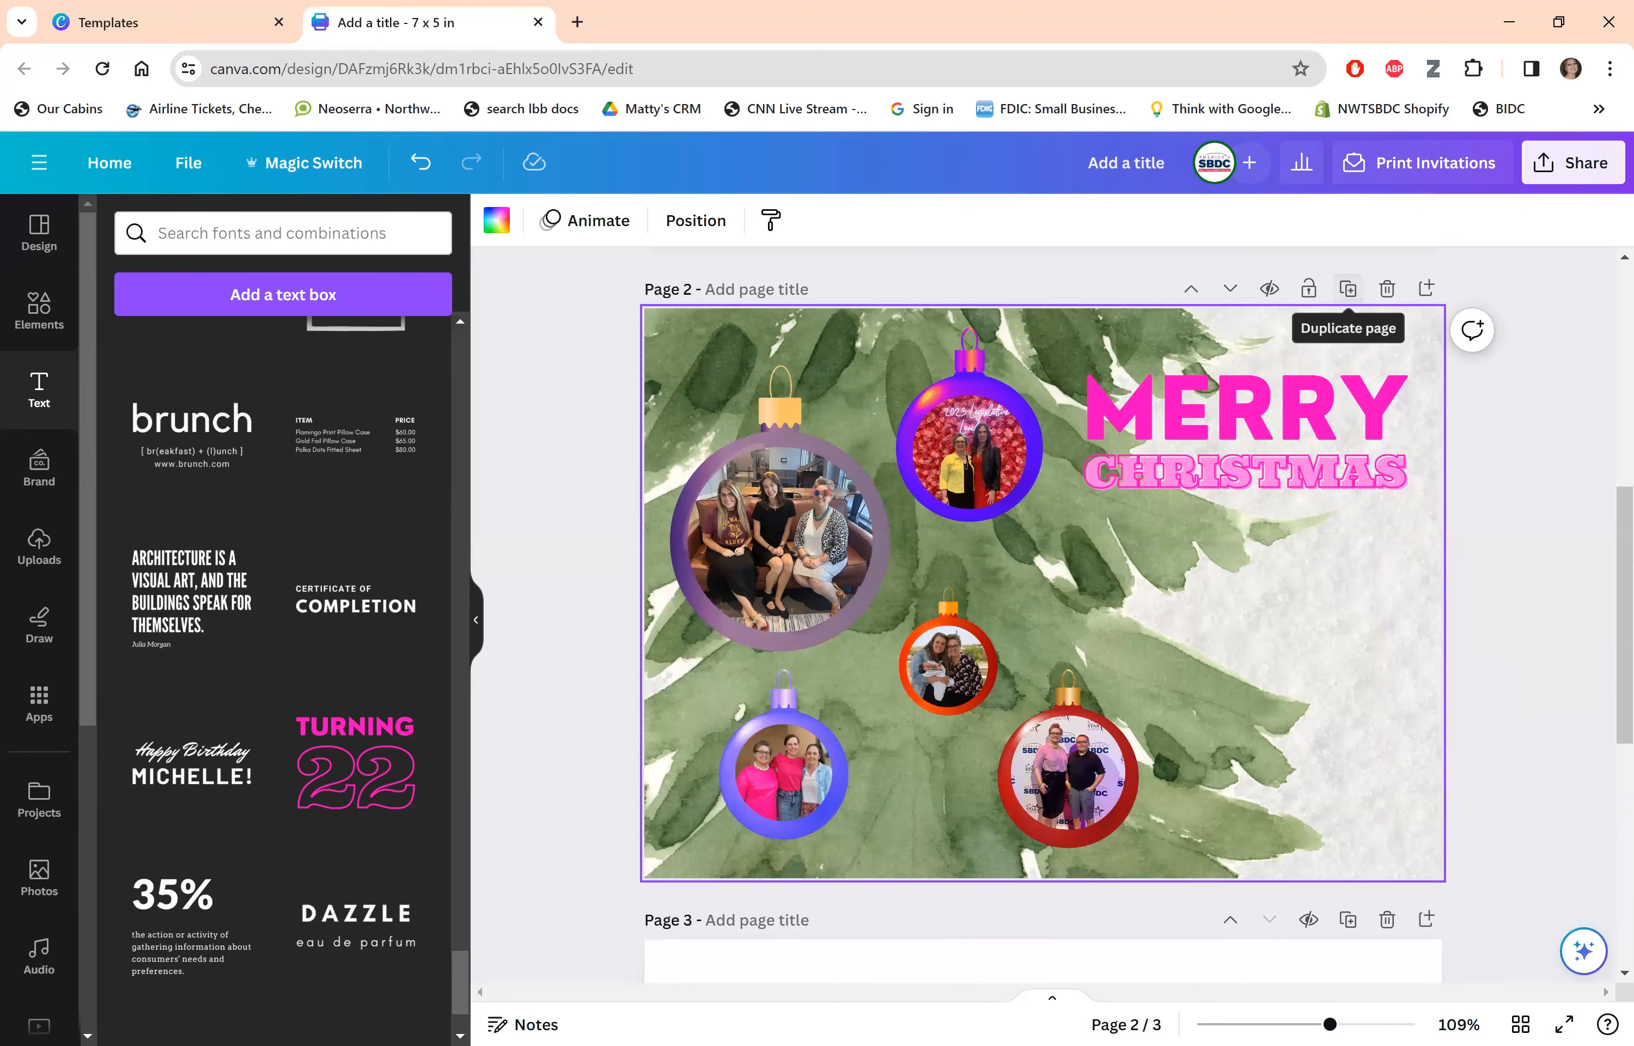
scroll(1043, 590, "down", 9)
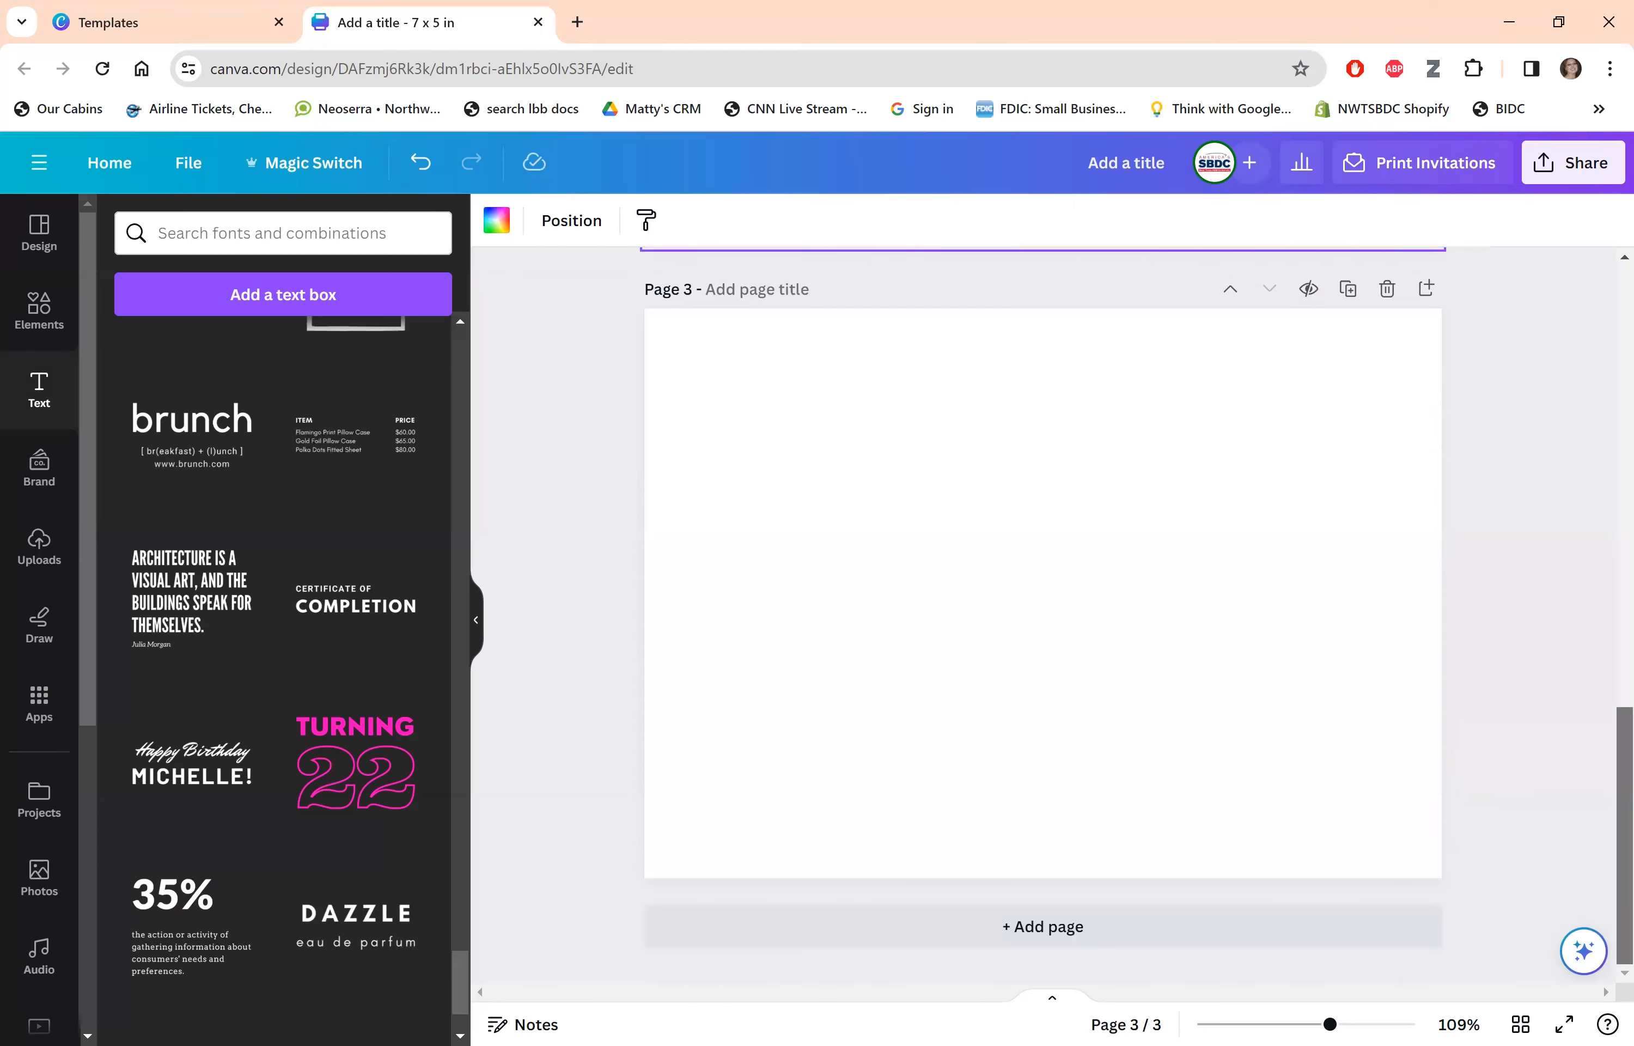
scroll(1043, 590, "up", 10)
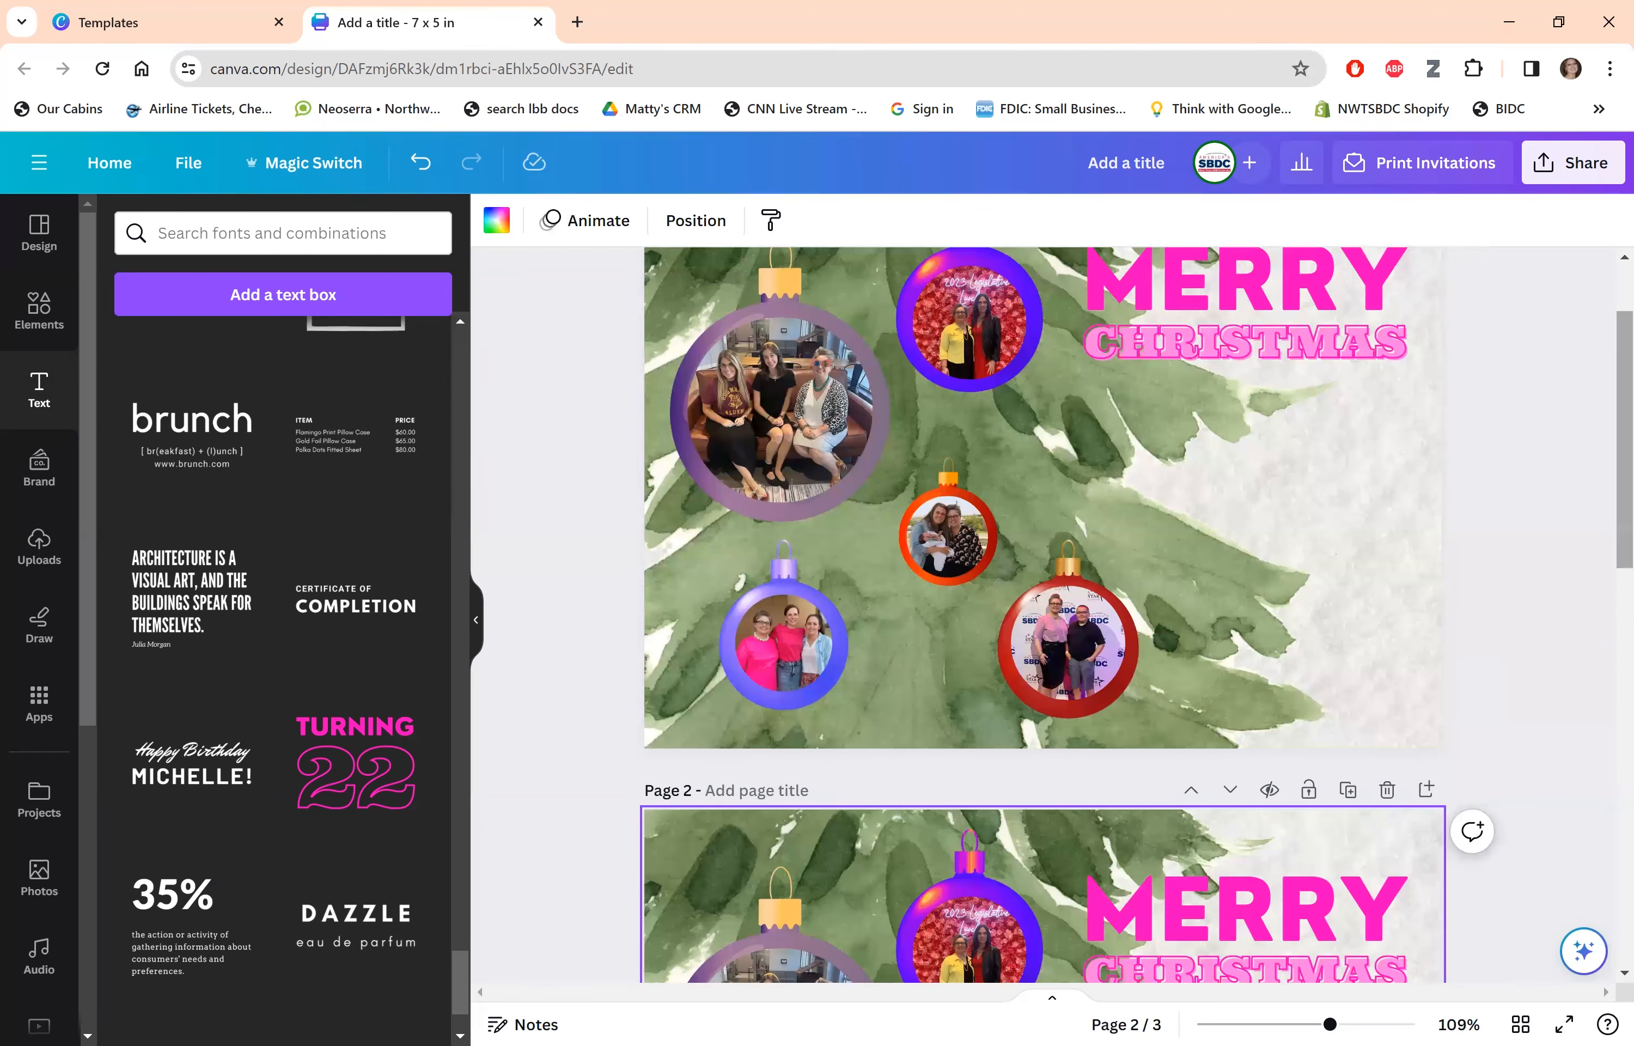
scroll(1043, 590, "down", 7)
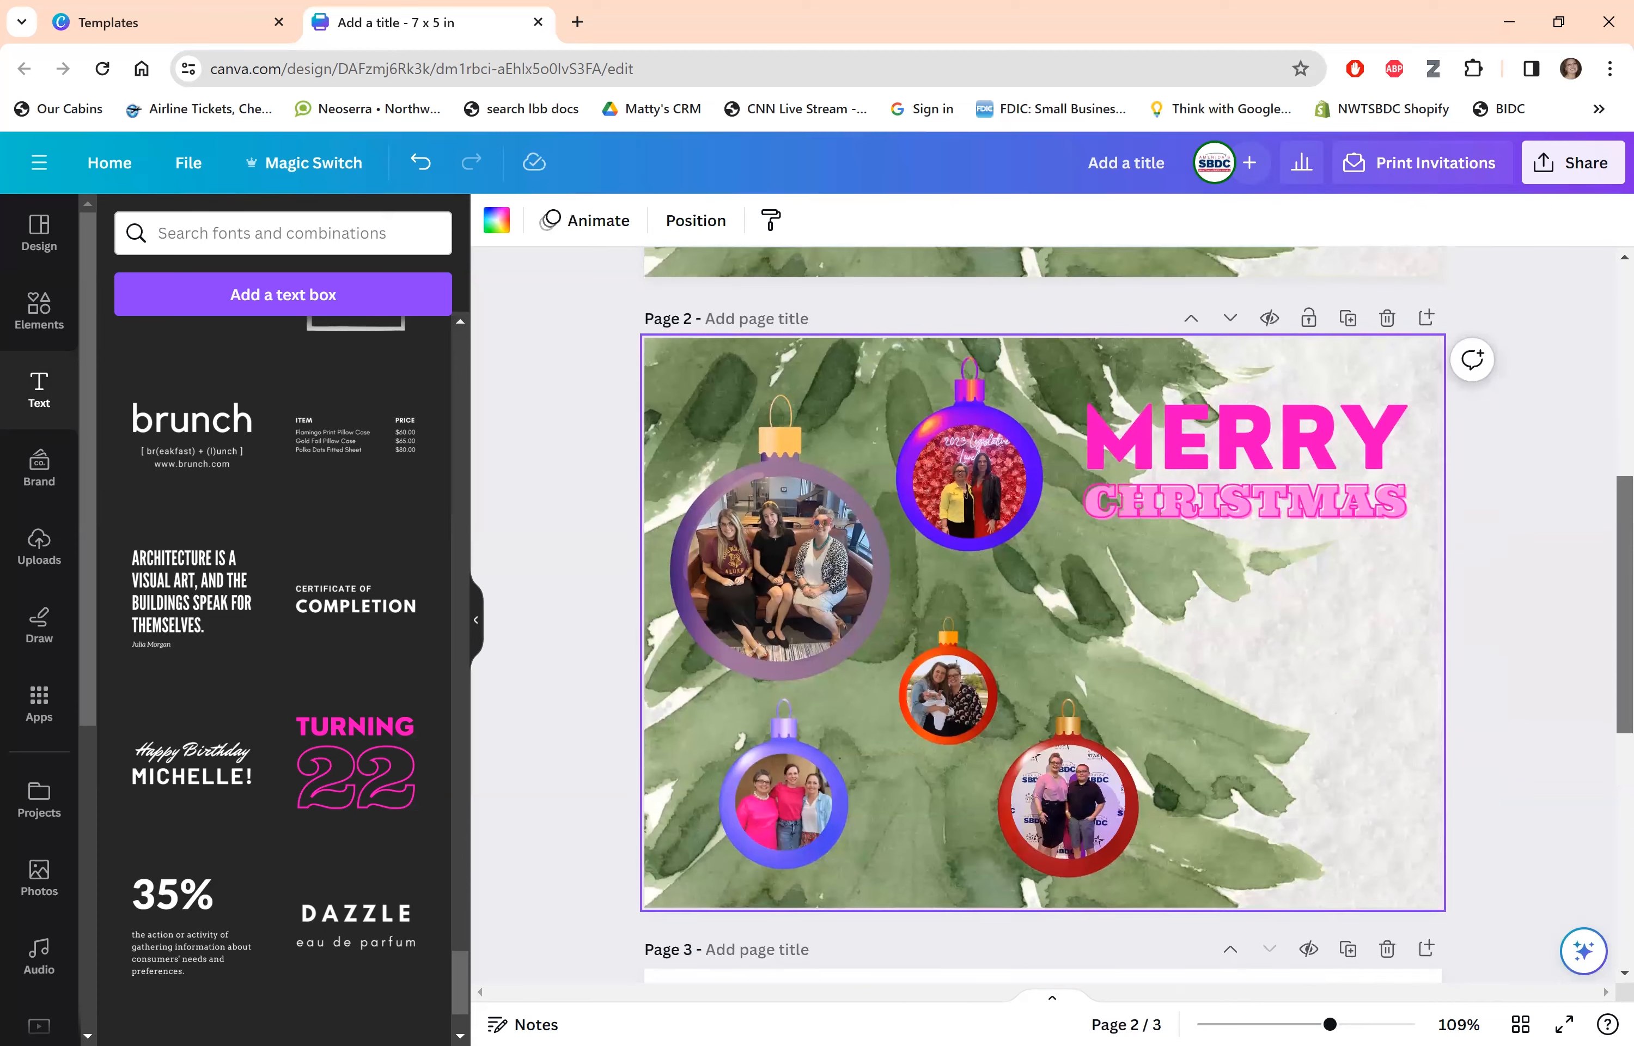
left_click_drag(1624, 605, 1625, 612)
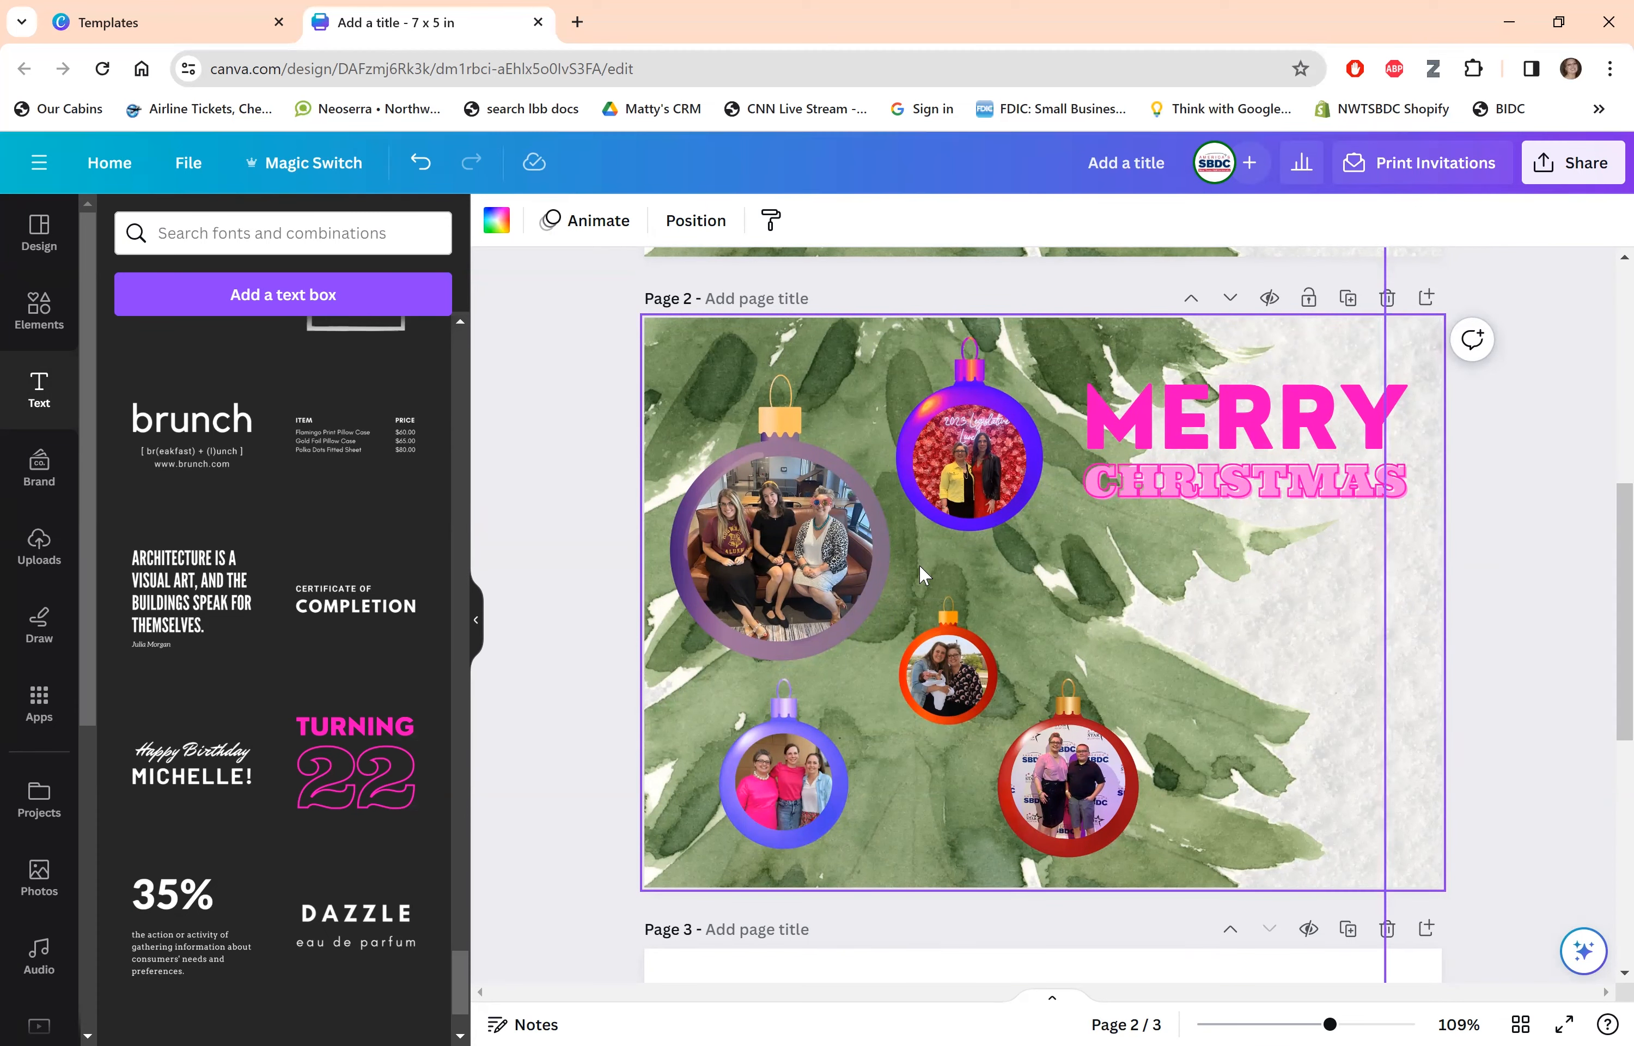
Preview several animations on the page 2 title and apply Pan.
left_click(1574, 471)
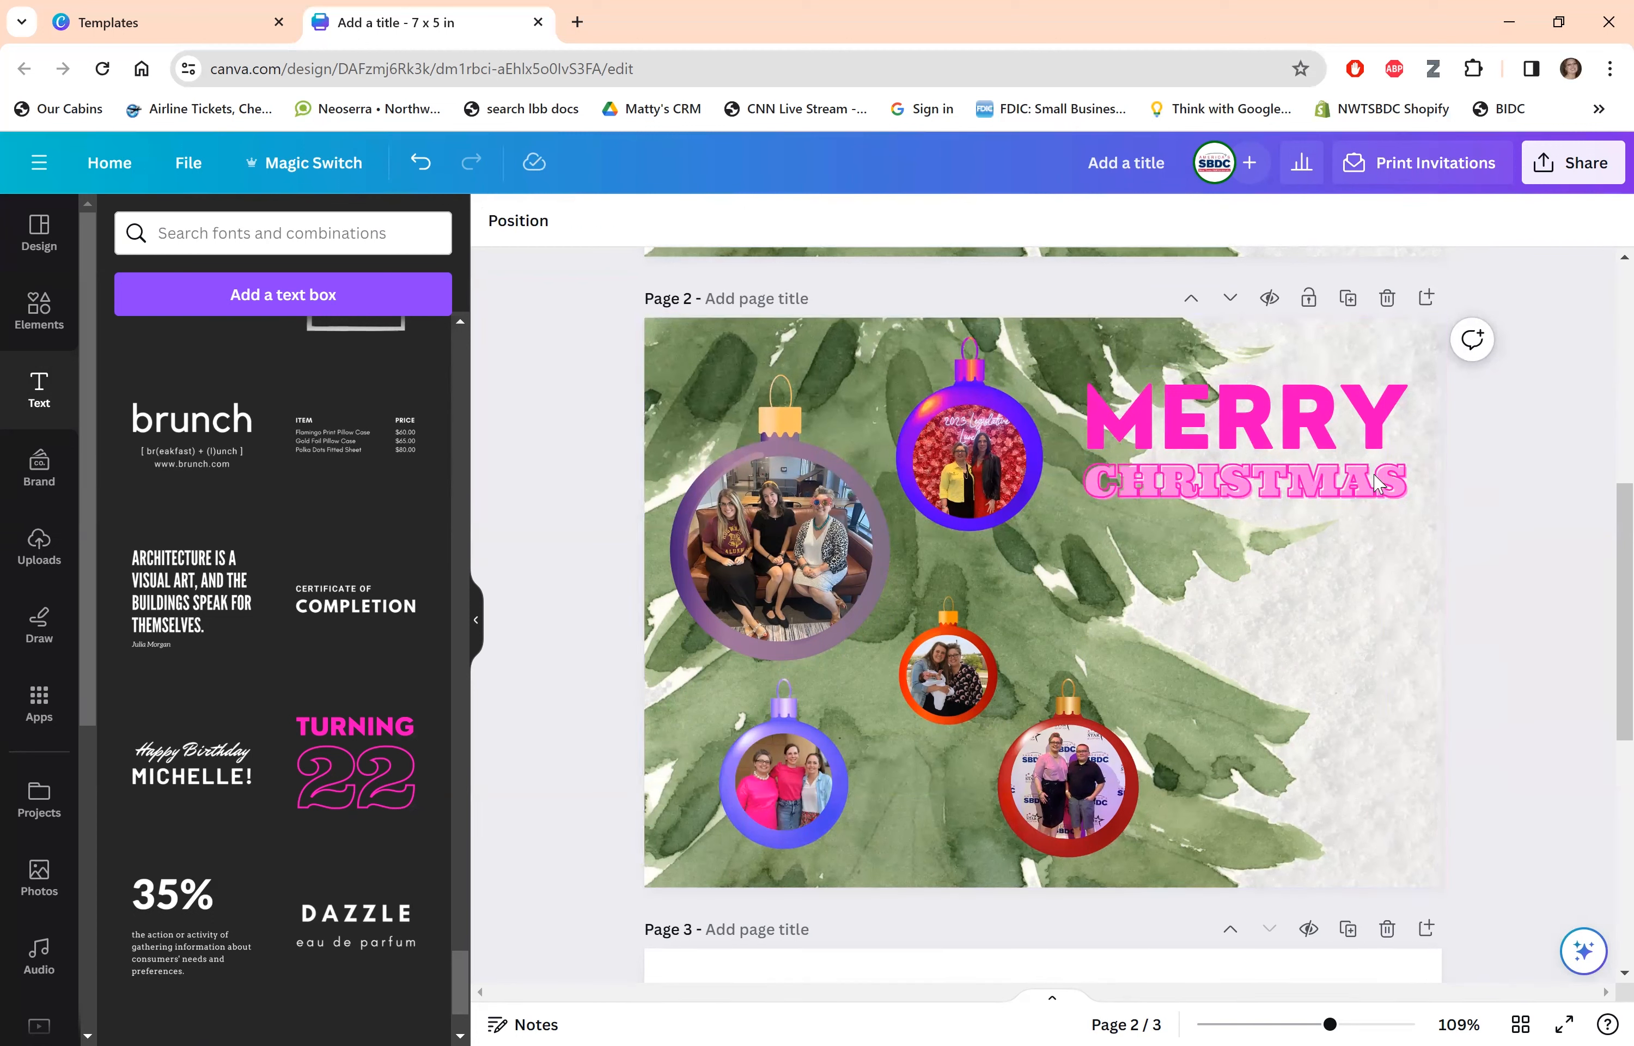
left_click(1291, 444)
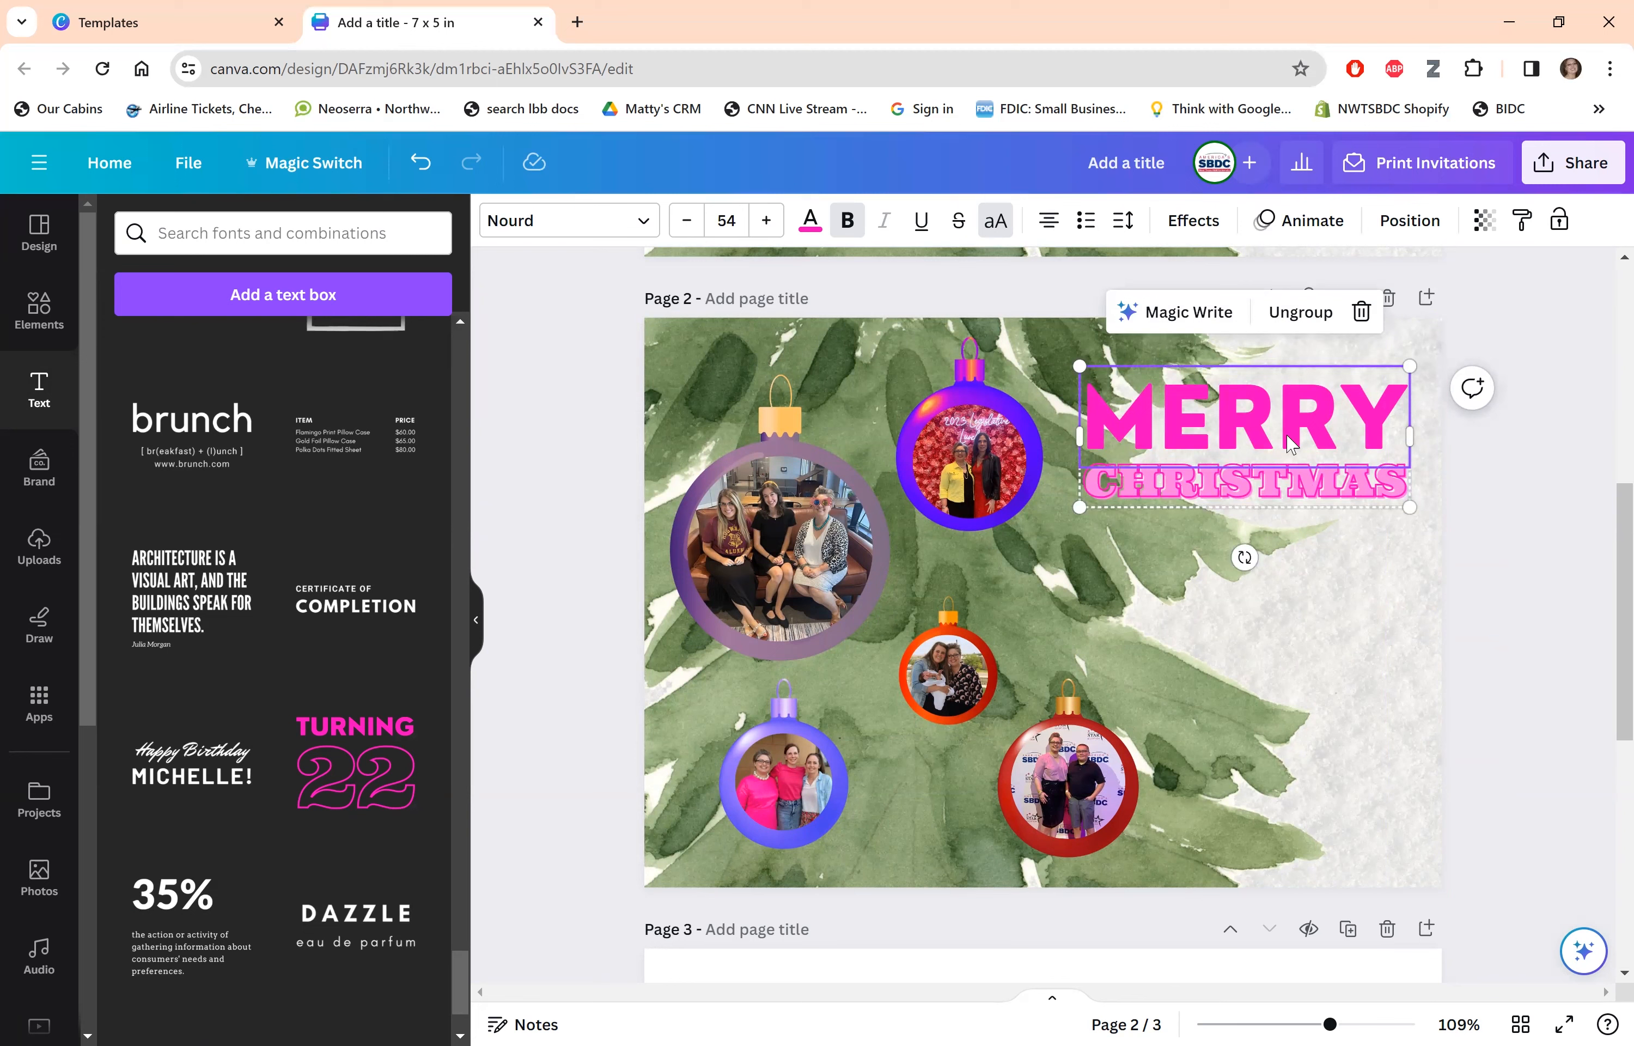
left_click(1303, 223)
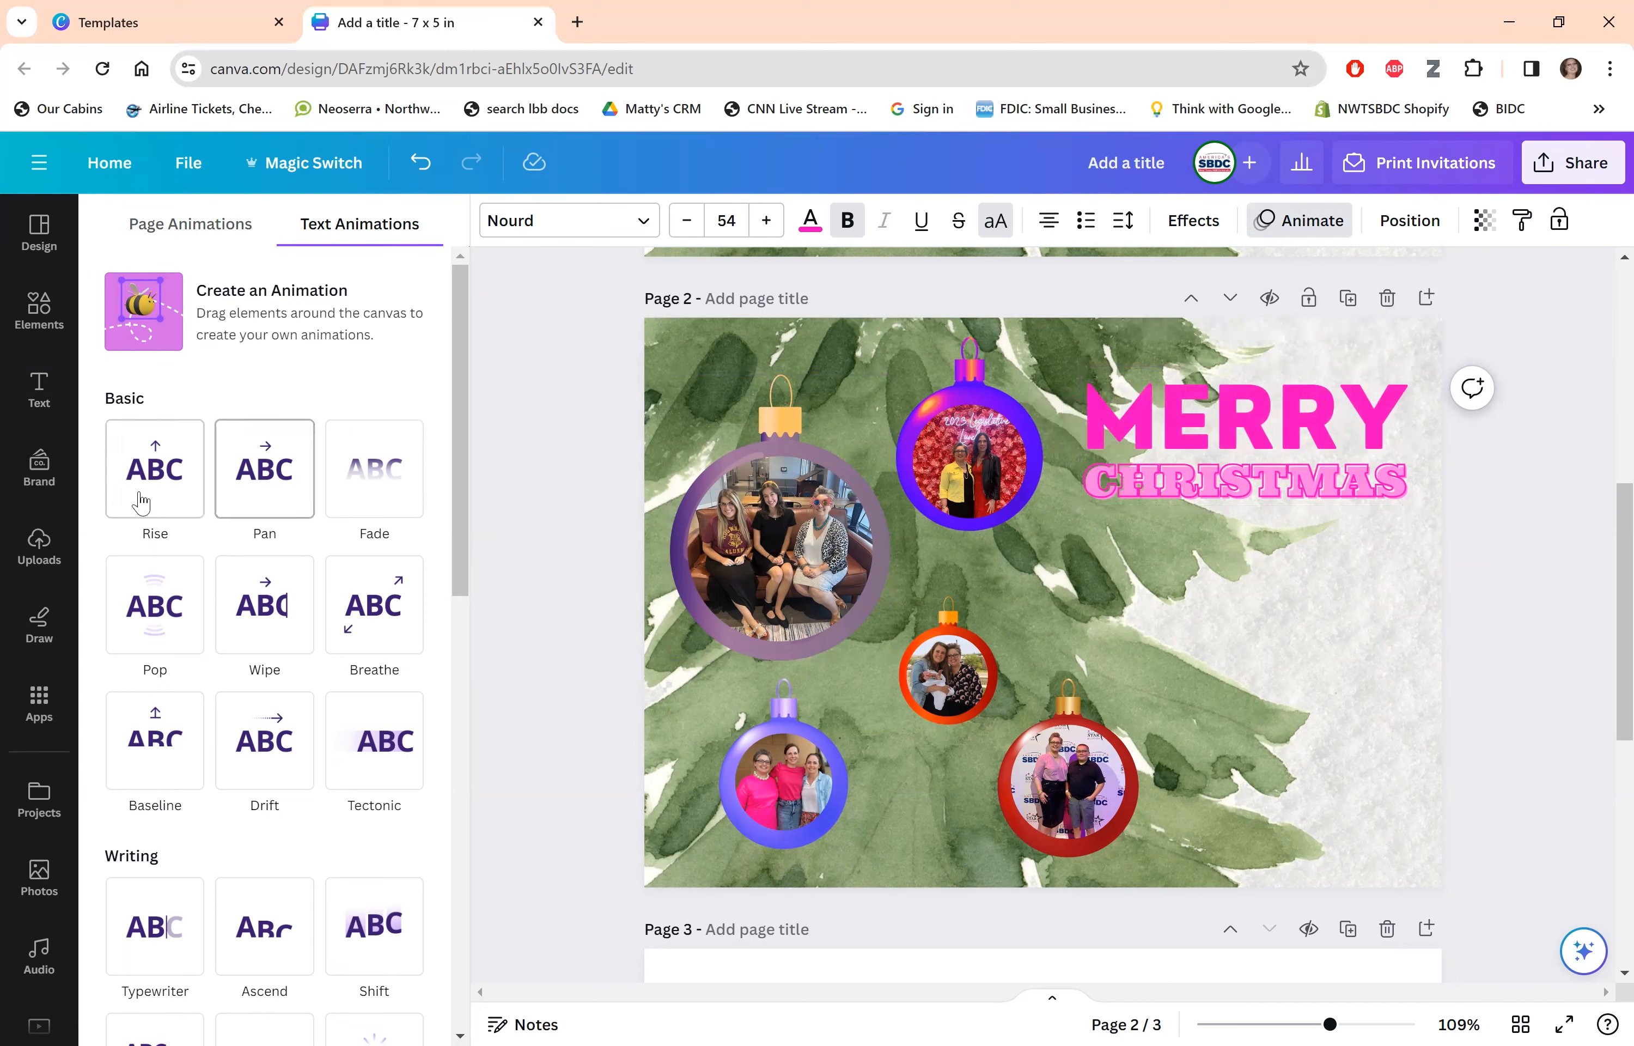
left_click(288, 617)
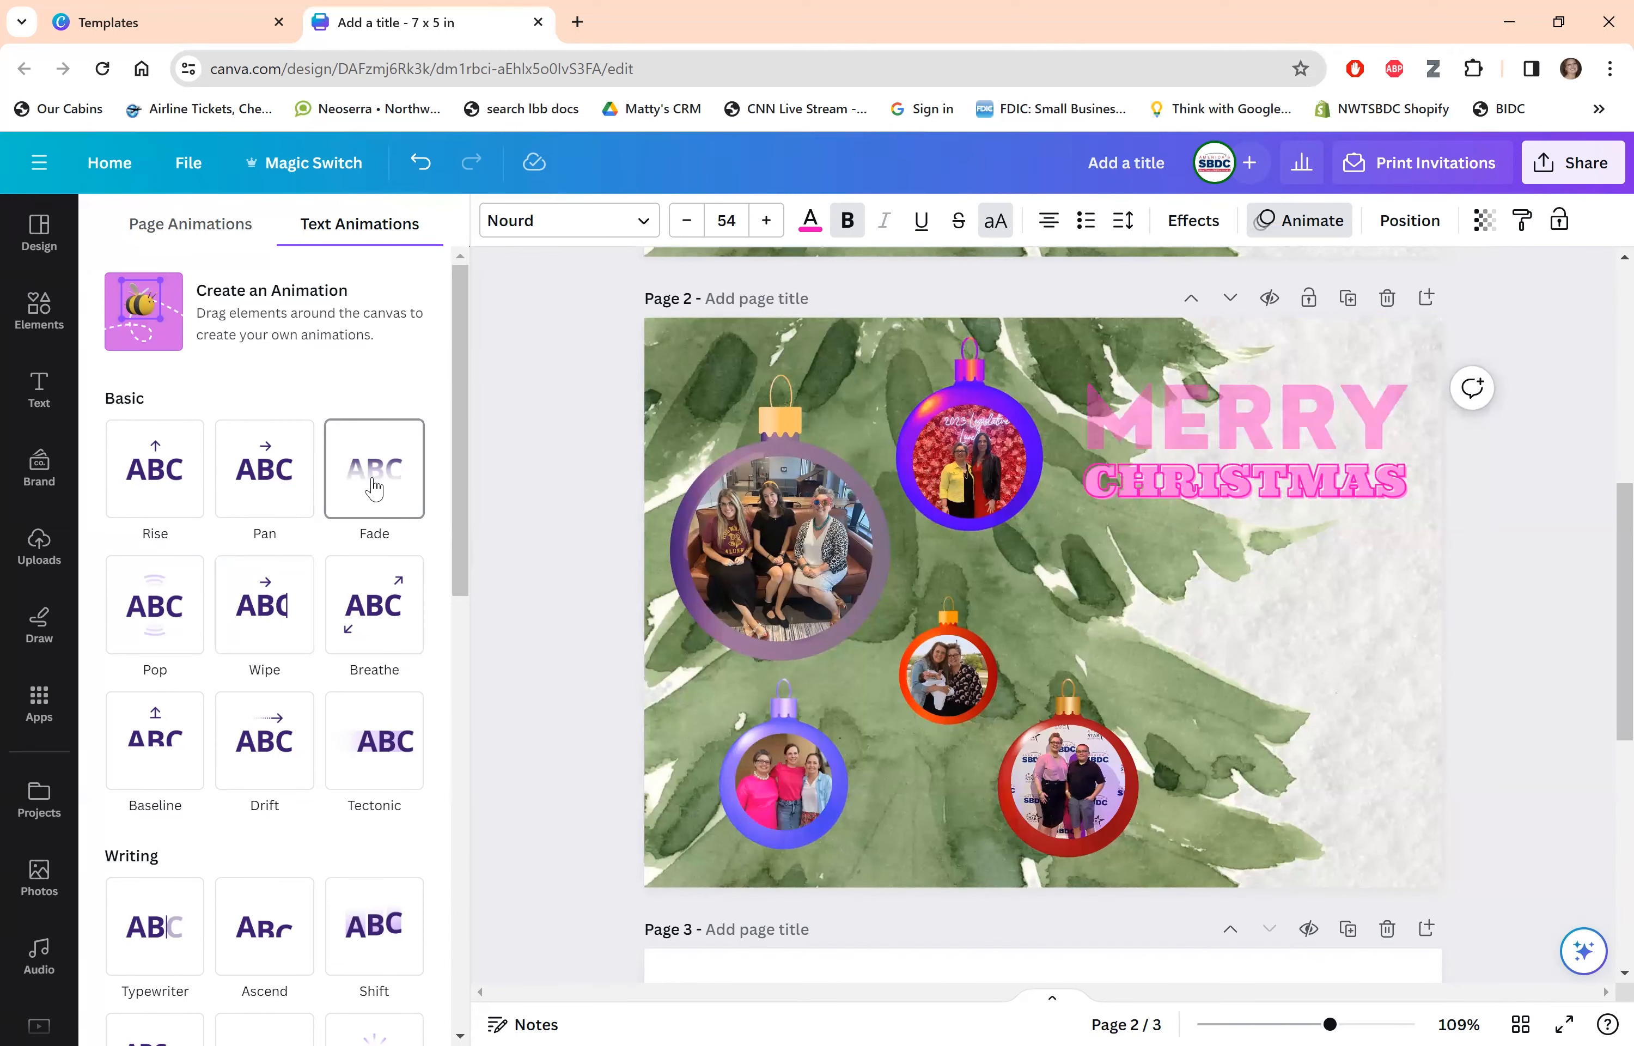
left_click(382, 629)
left_click(274, 467)
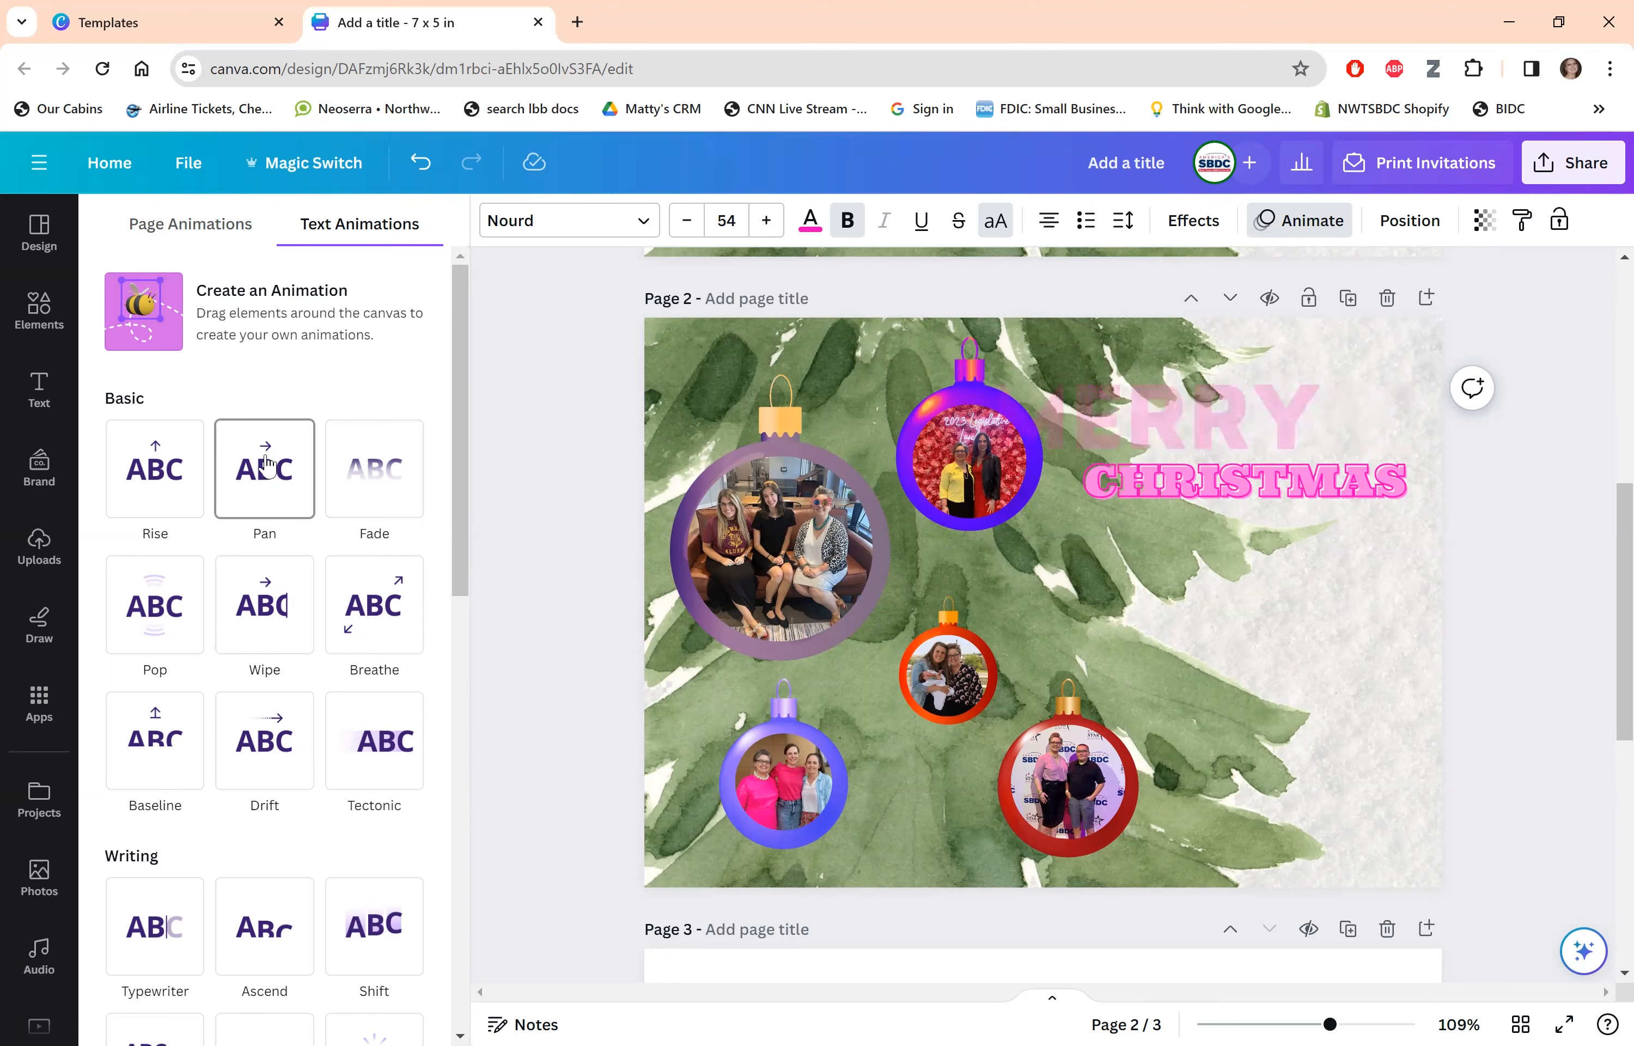
left_click(268, 469)
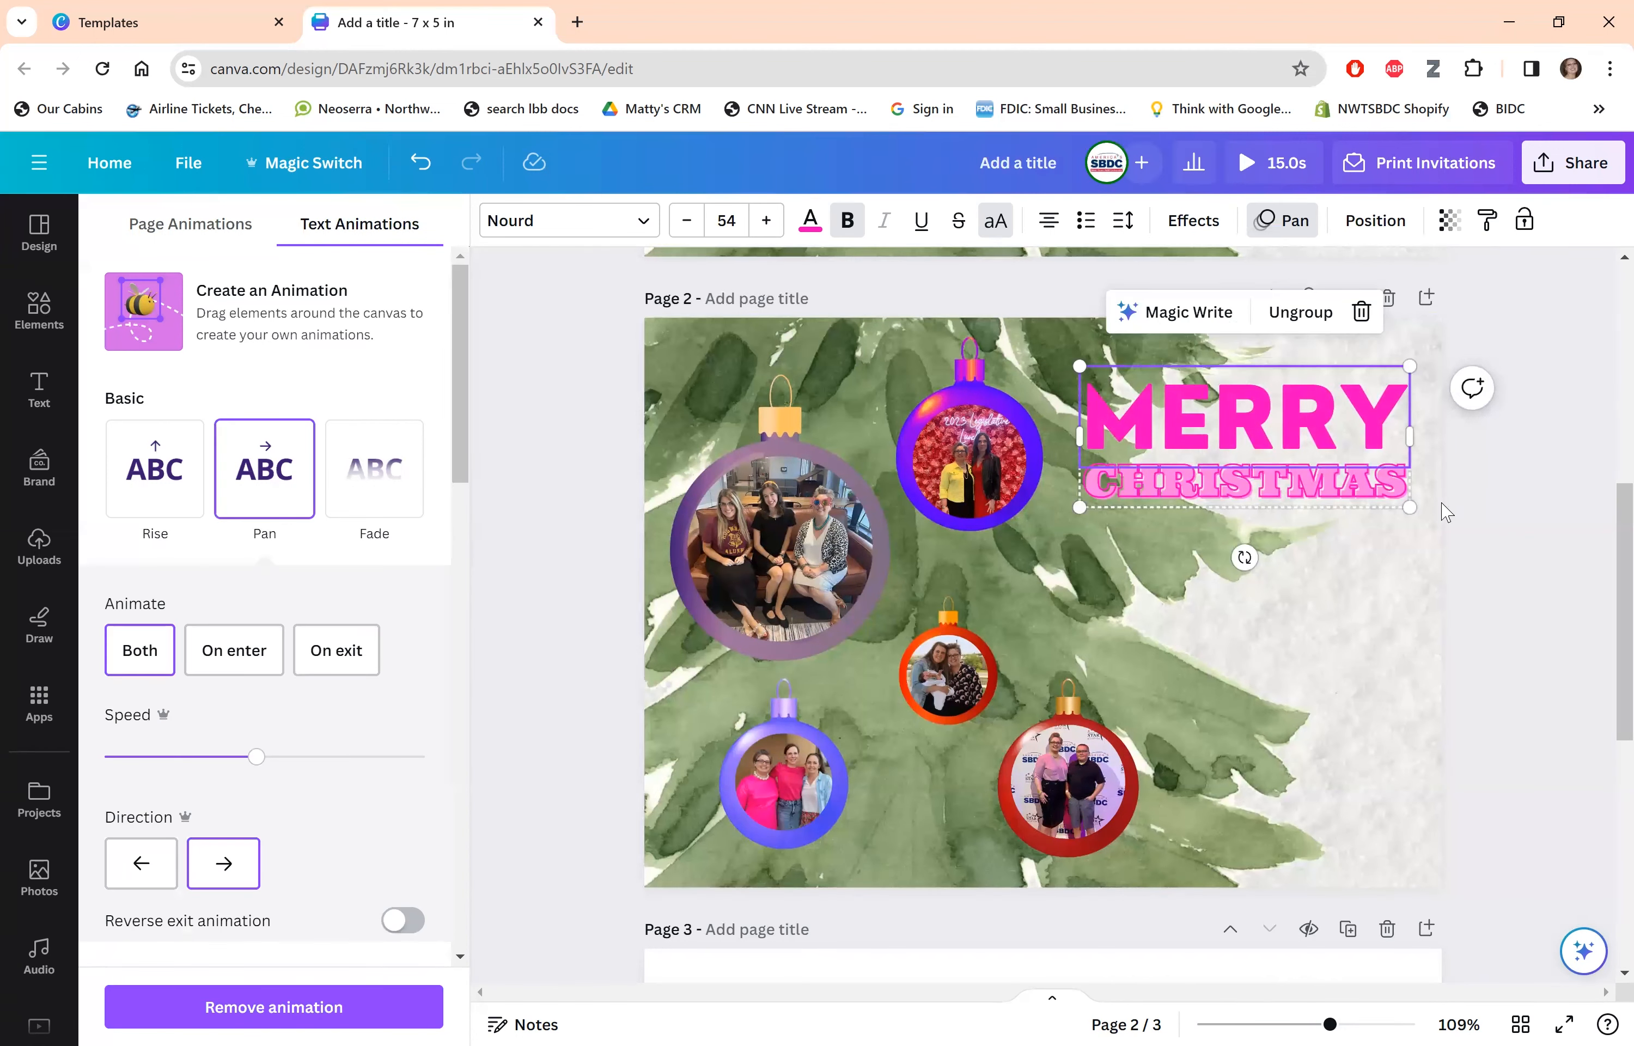
Ungroup the title, give CHRISTMAS the Pan animation, then regroup MERRY and CHRISTMAS.
left_click(1300, 312)
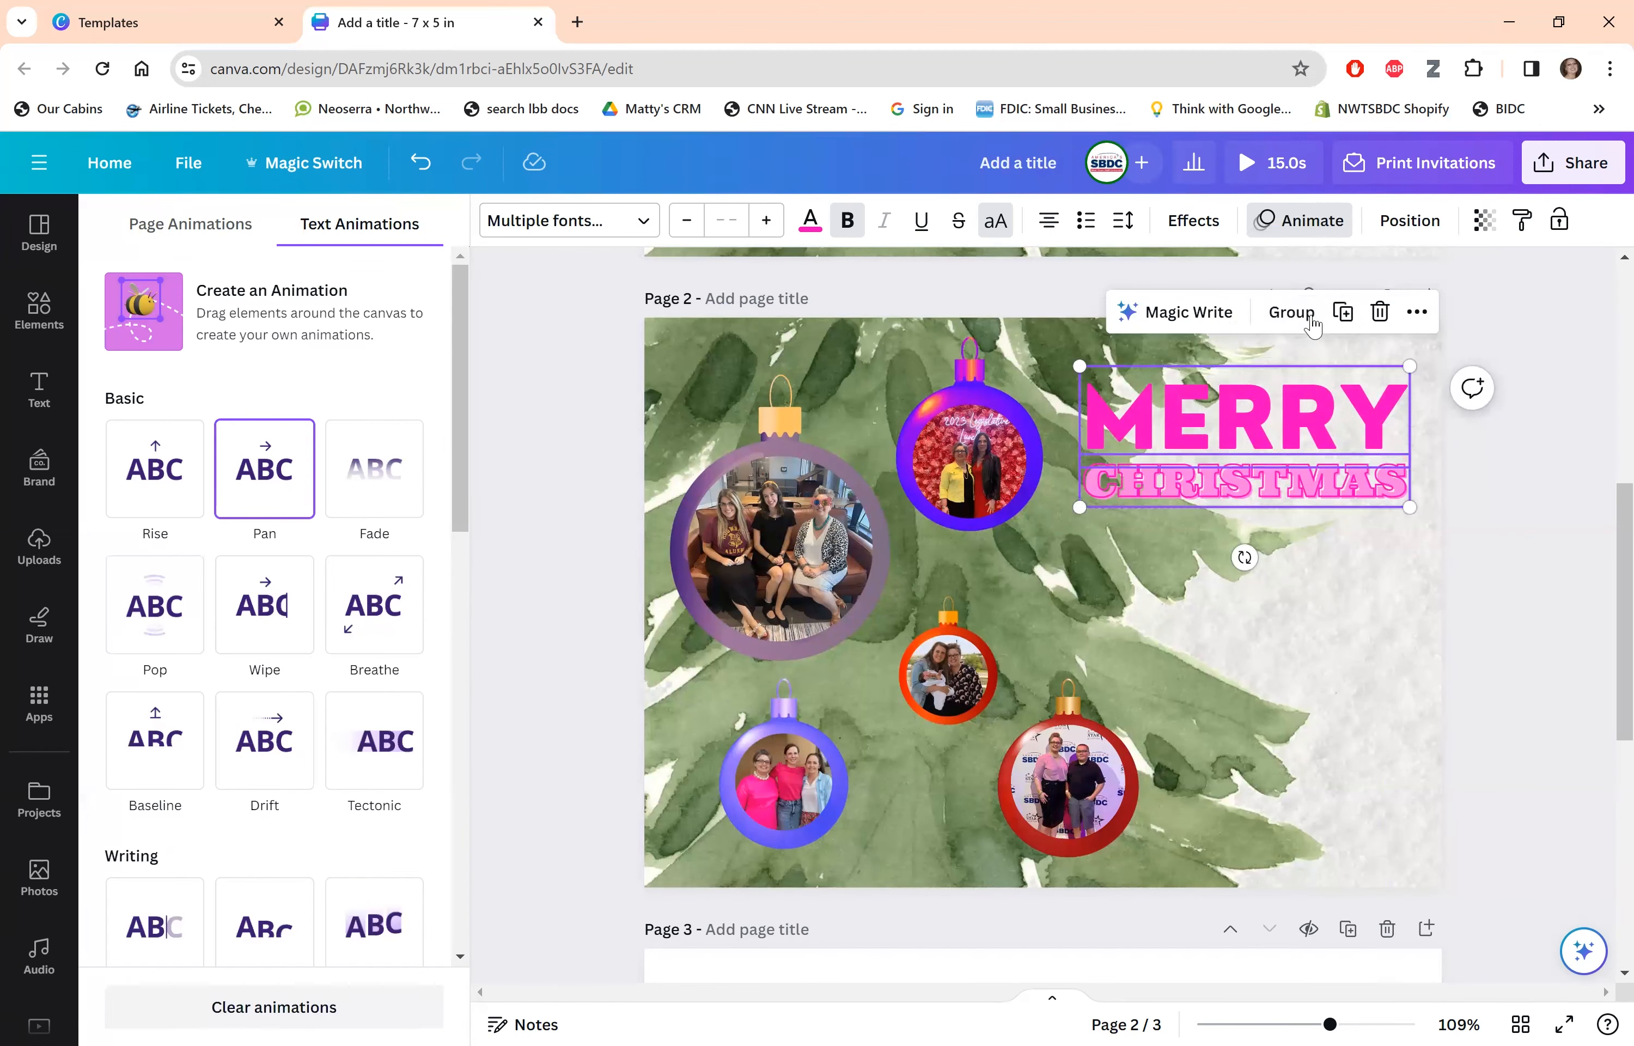
left_click(1529, 429)
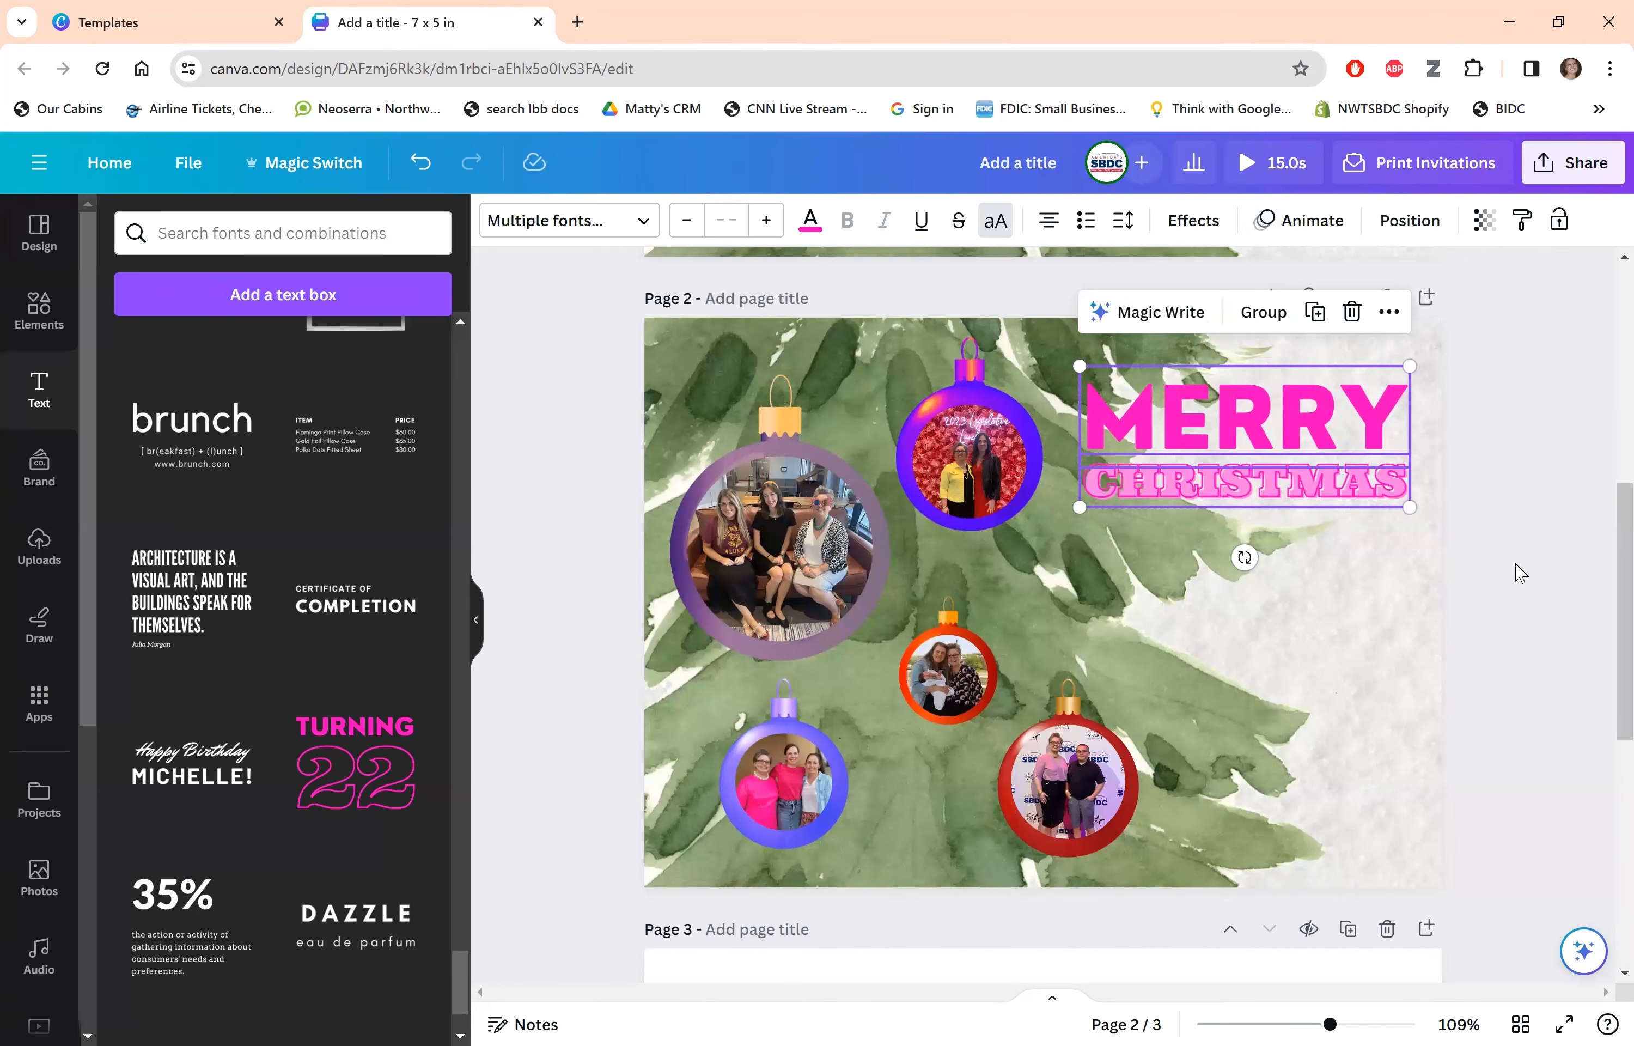
left_click(1521, 574)
left_click(1236, 481)
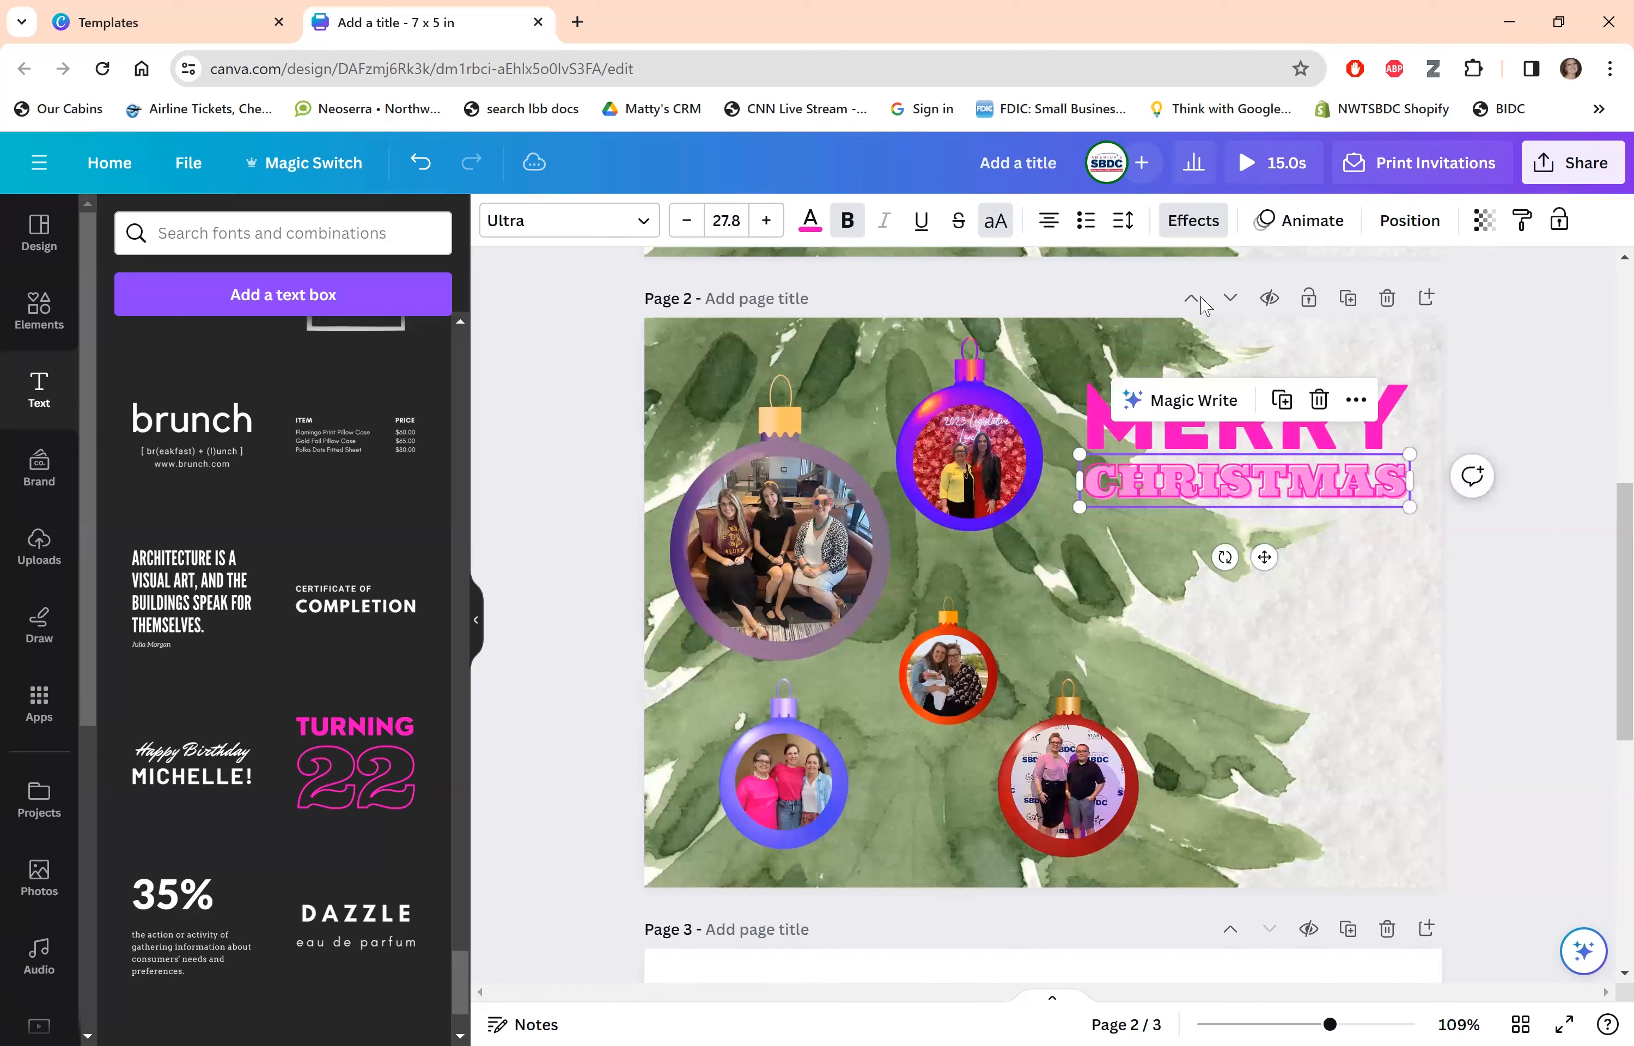
left_click(1296, 232)
left_click(265, 468)
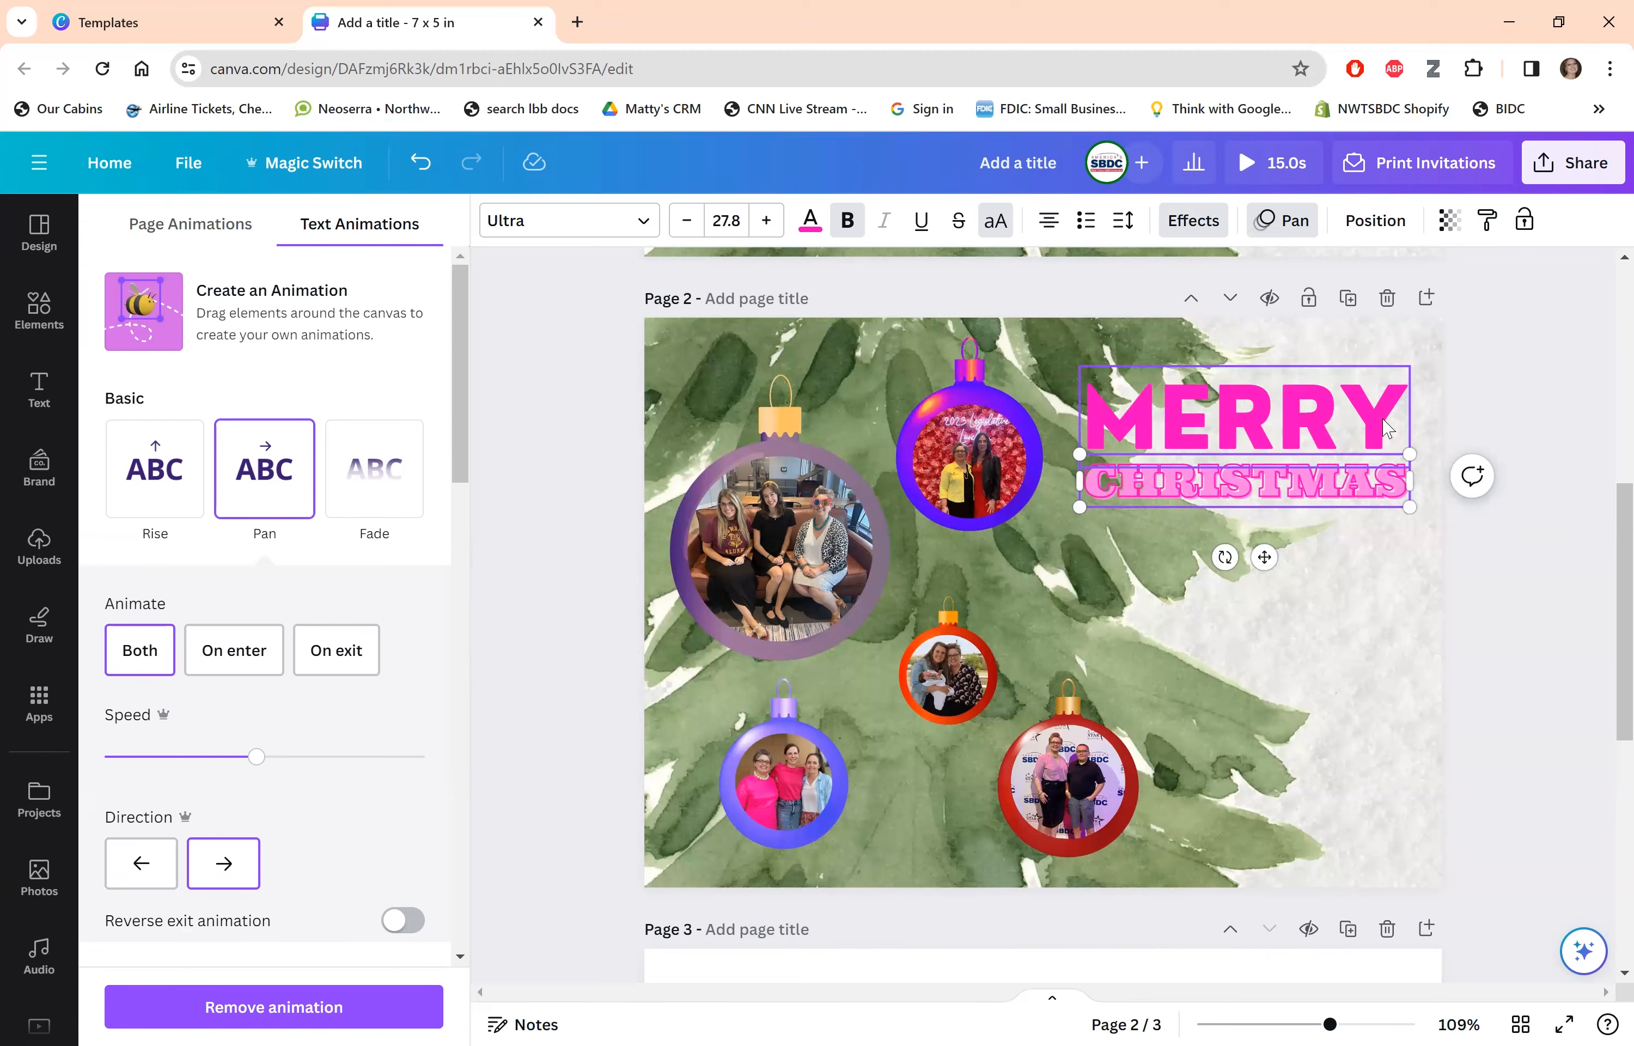
left_click(1387, 429, "shift")
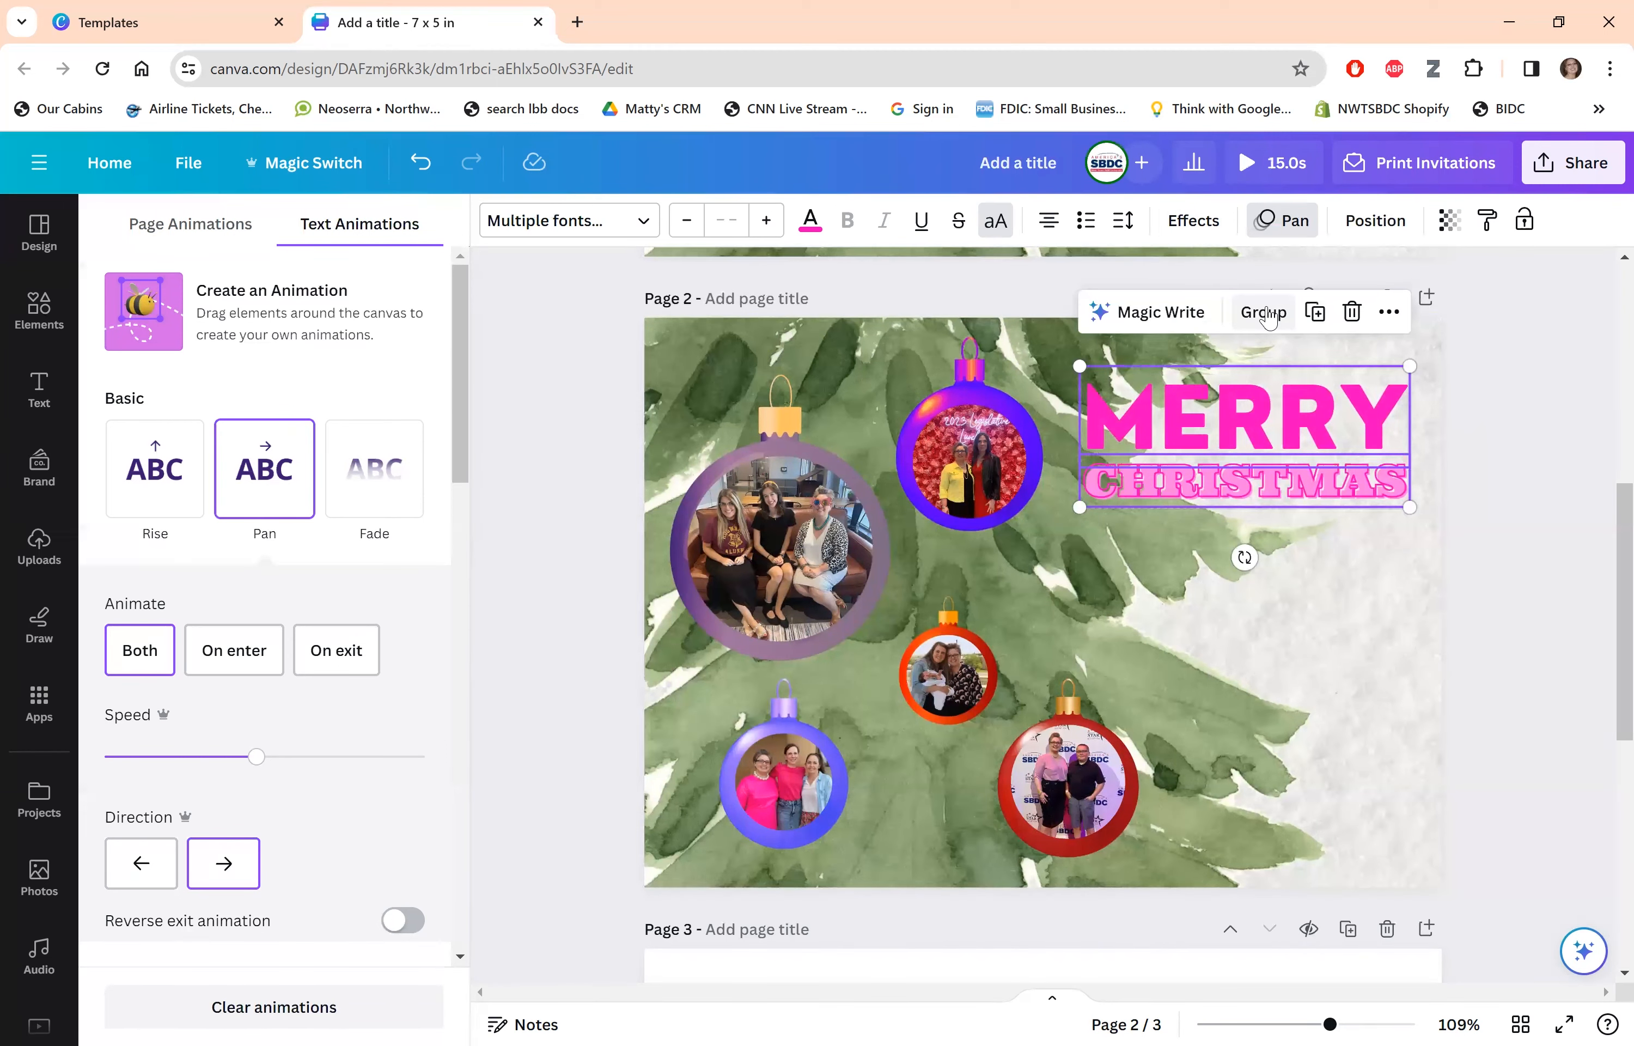
left_click(1265, 312)
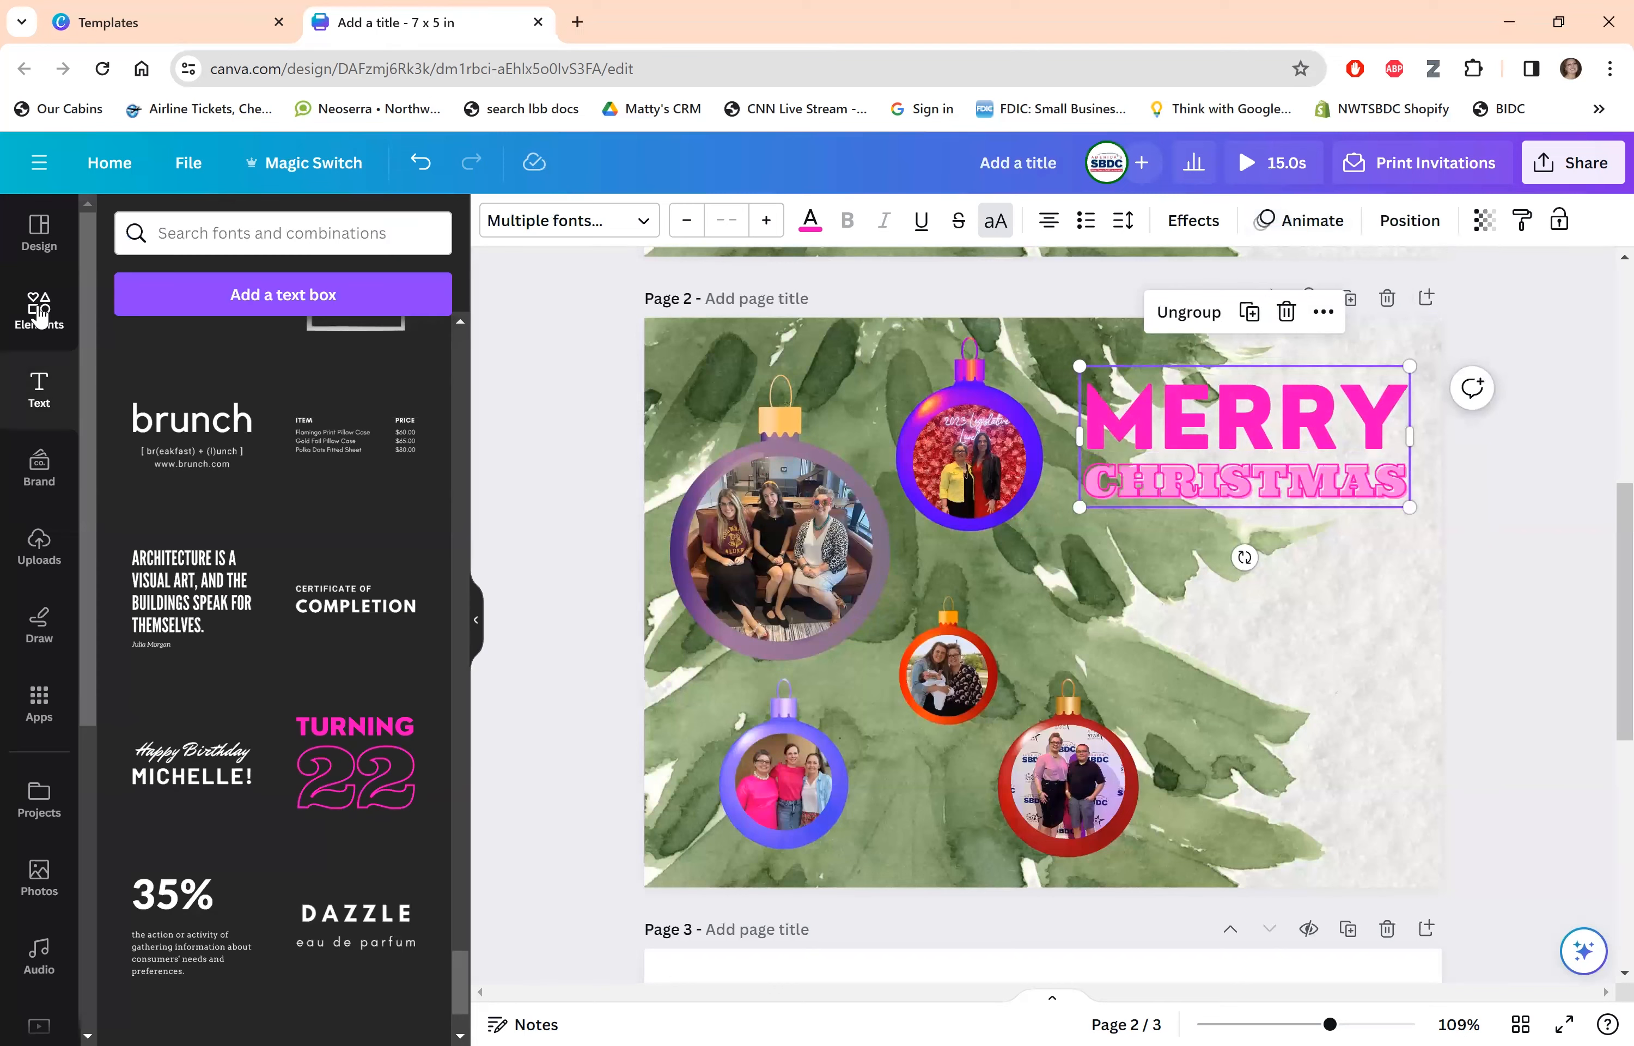
left_click(46, 312)
left_click(124, 226)
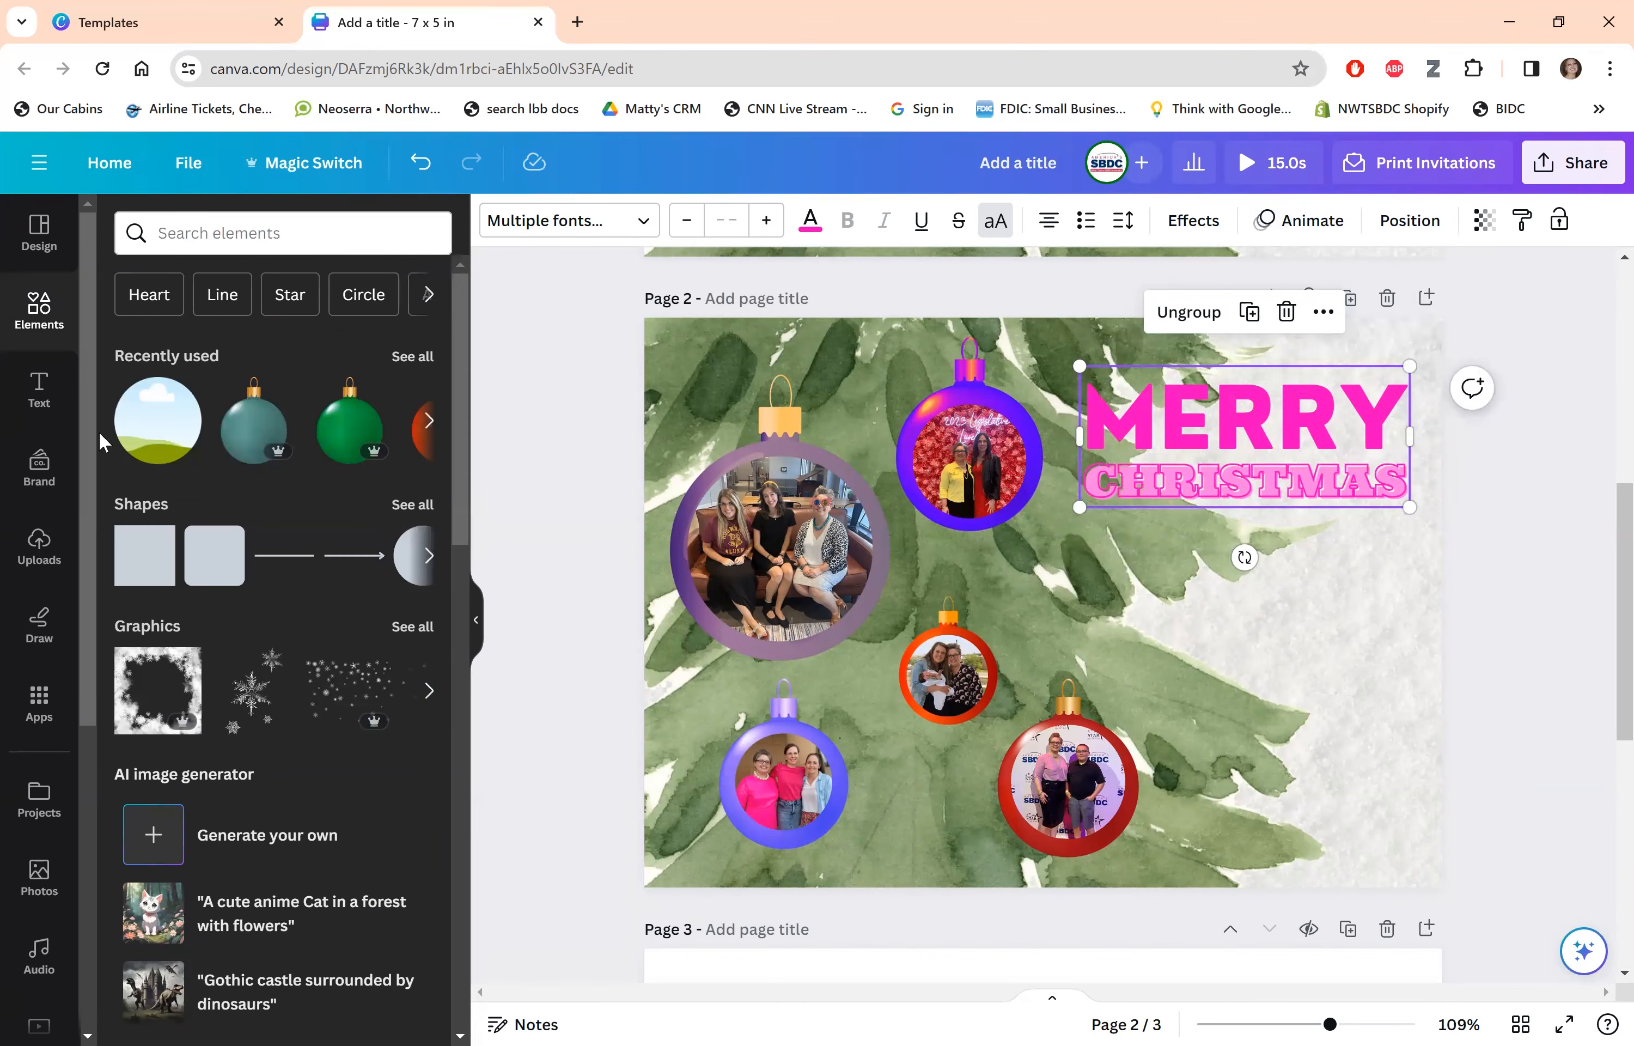
Search Elements for 'snow' and add the Animated White Line Snowflakes graphic to page 2.
left_click_drag(90, 465, 98, 700)
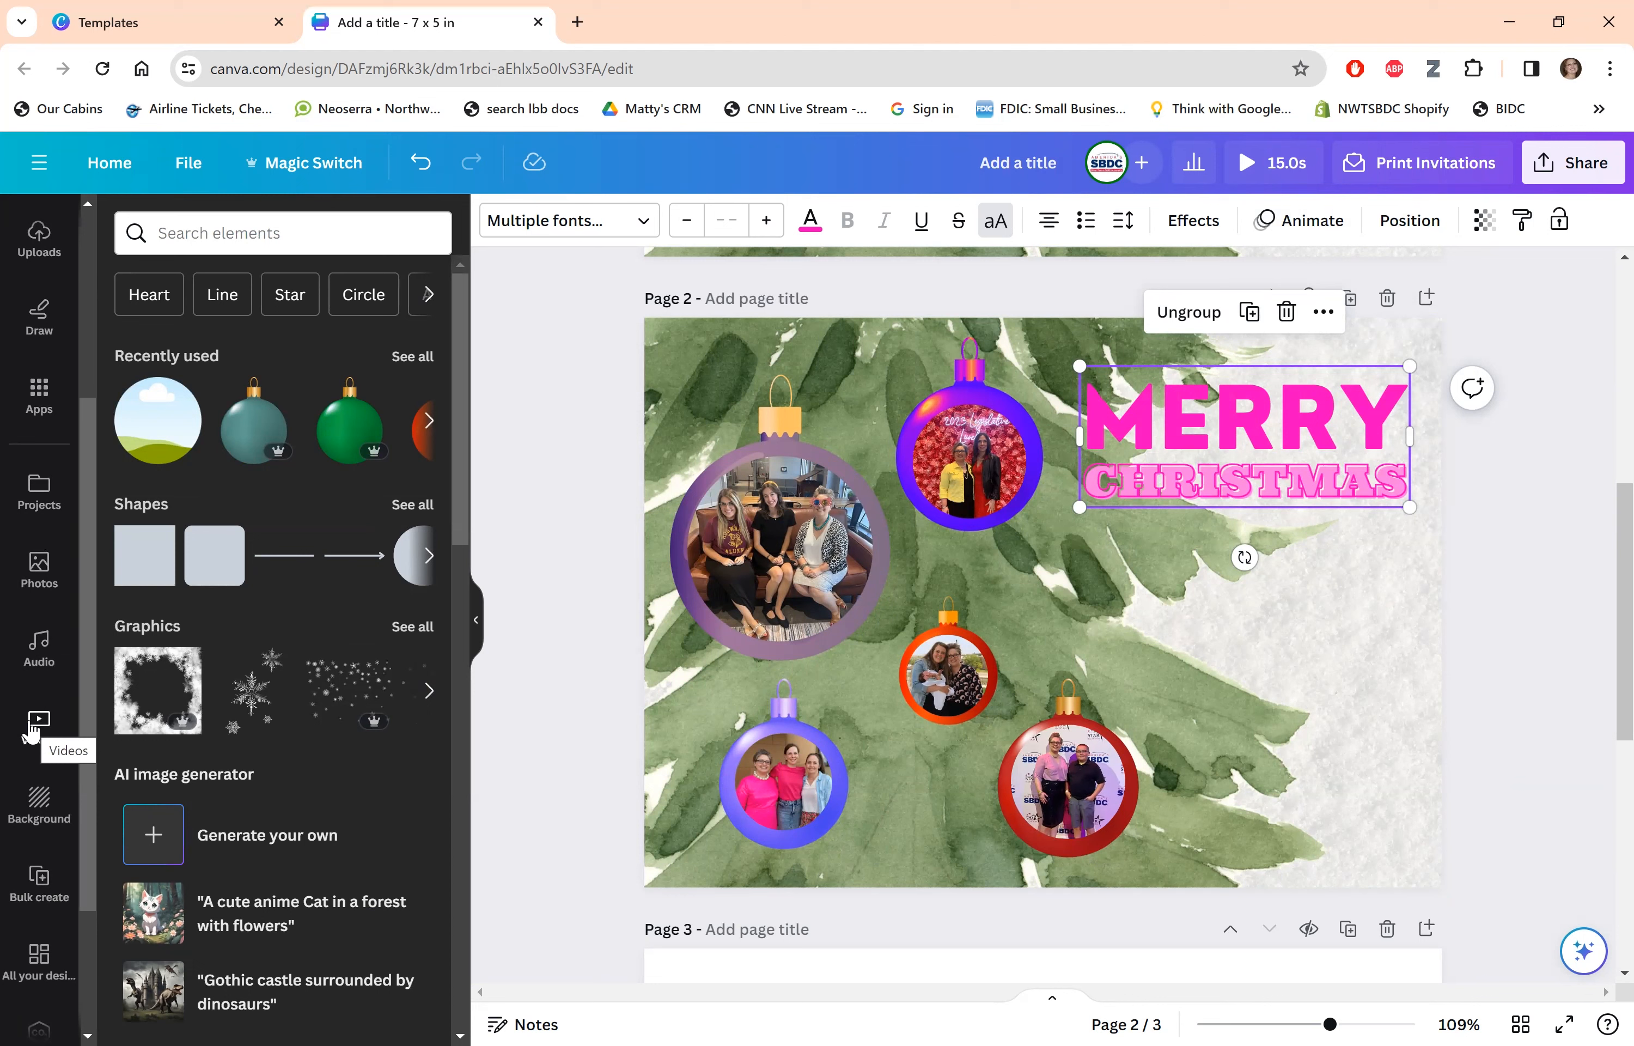
left_click_drag(92, 639, 98, 416)
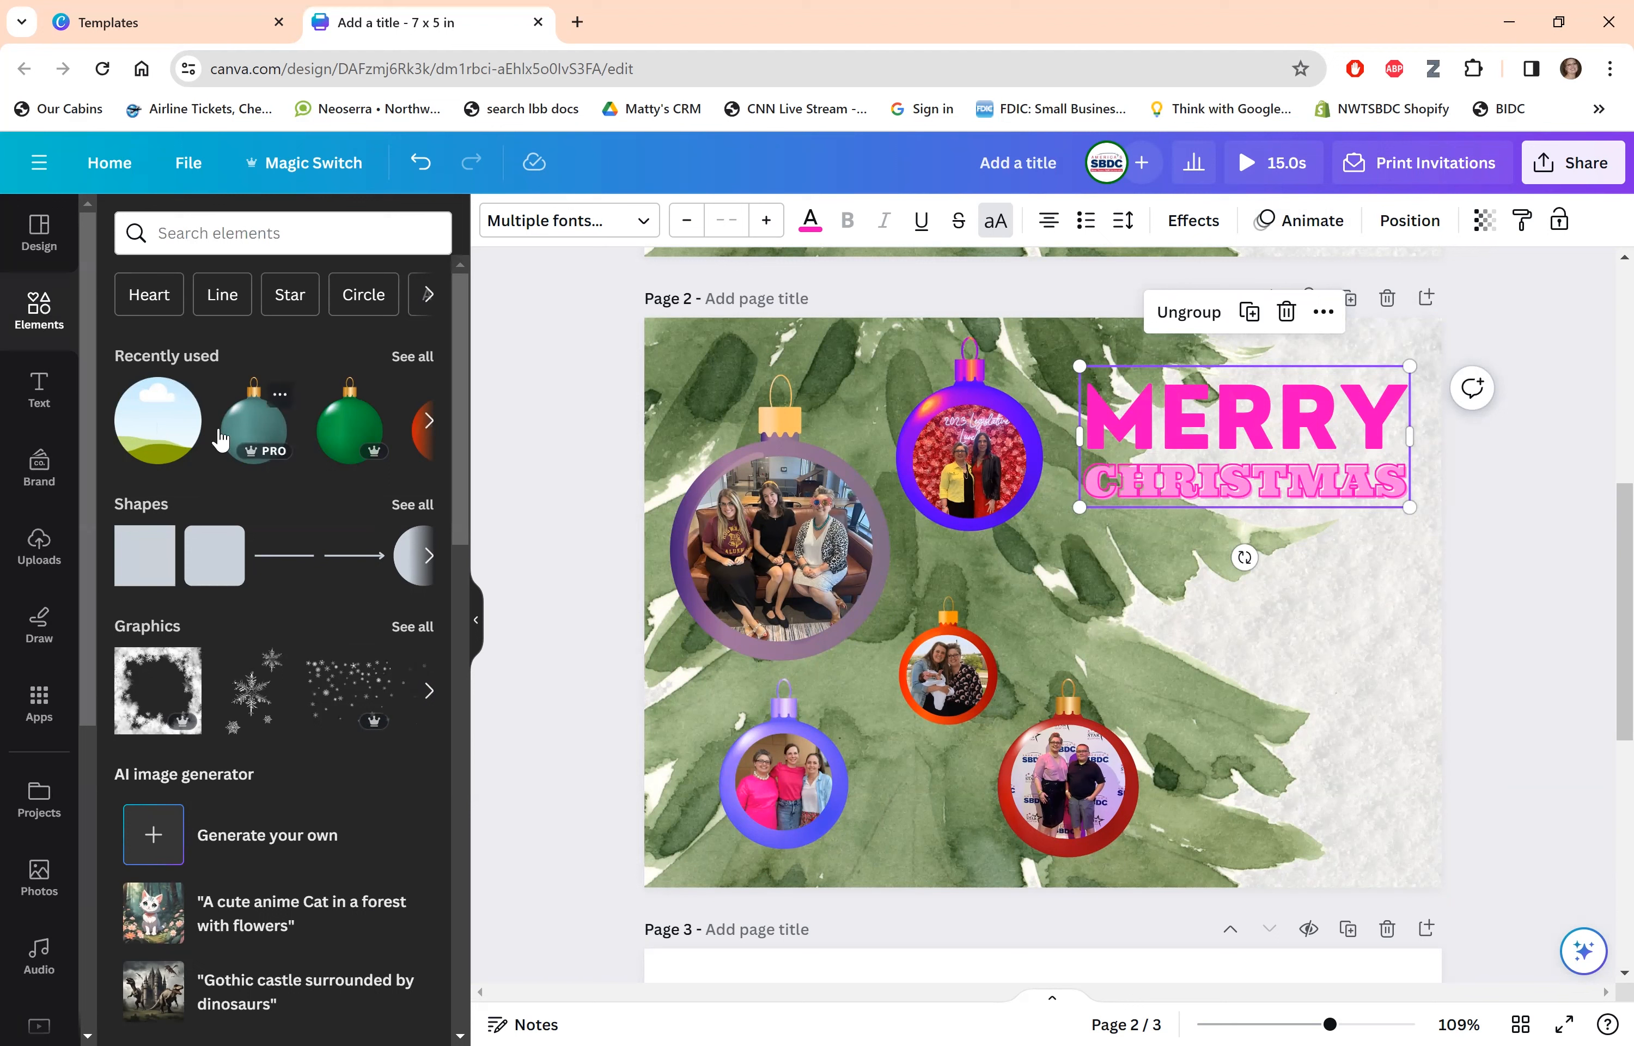
left_click(264, 237)
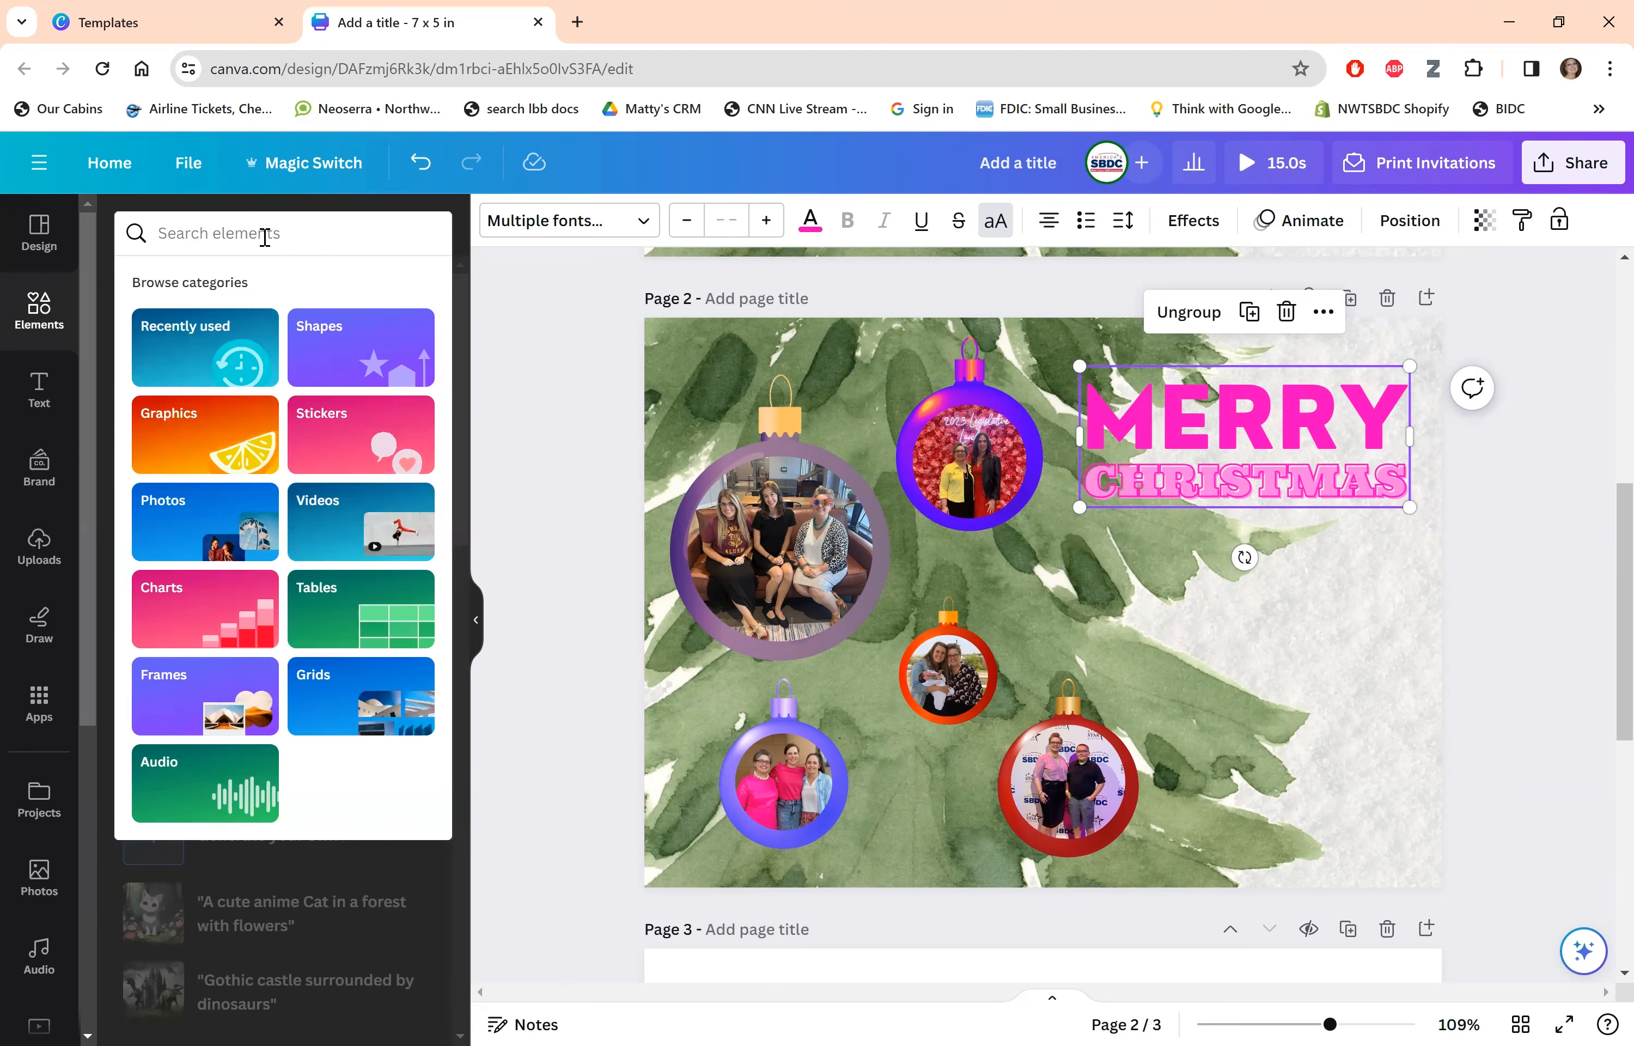
type("snow")
key("Return")
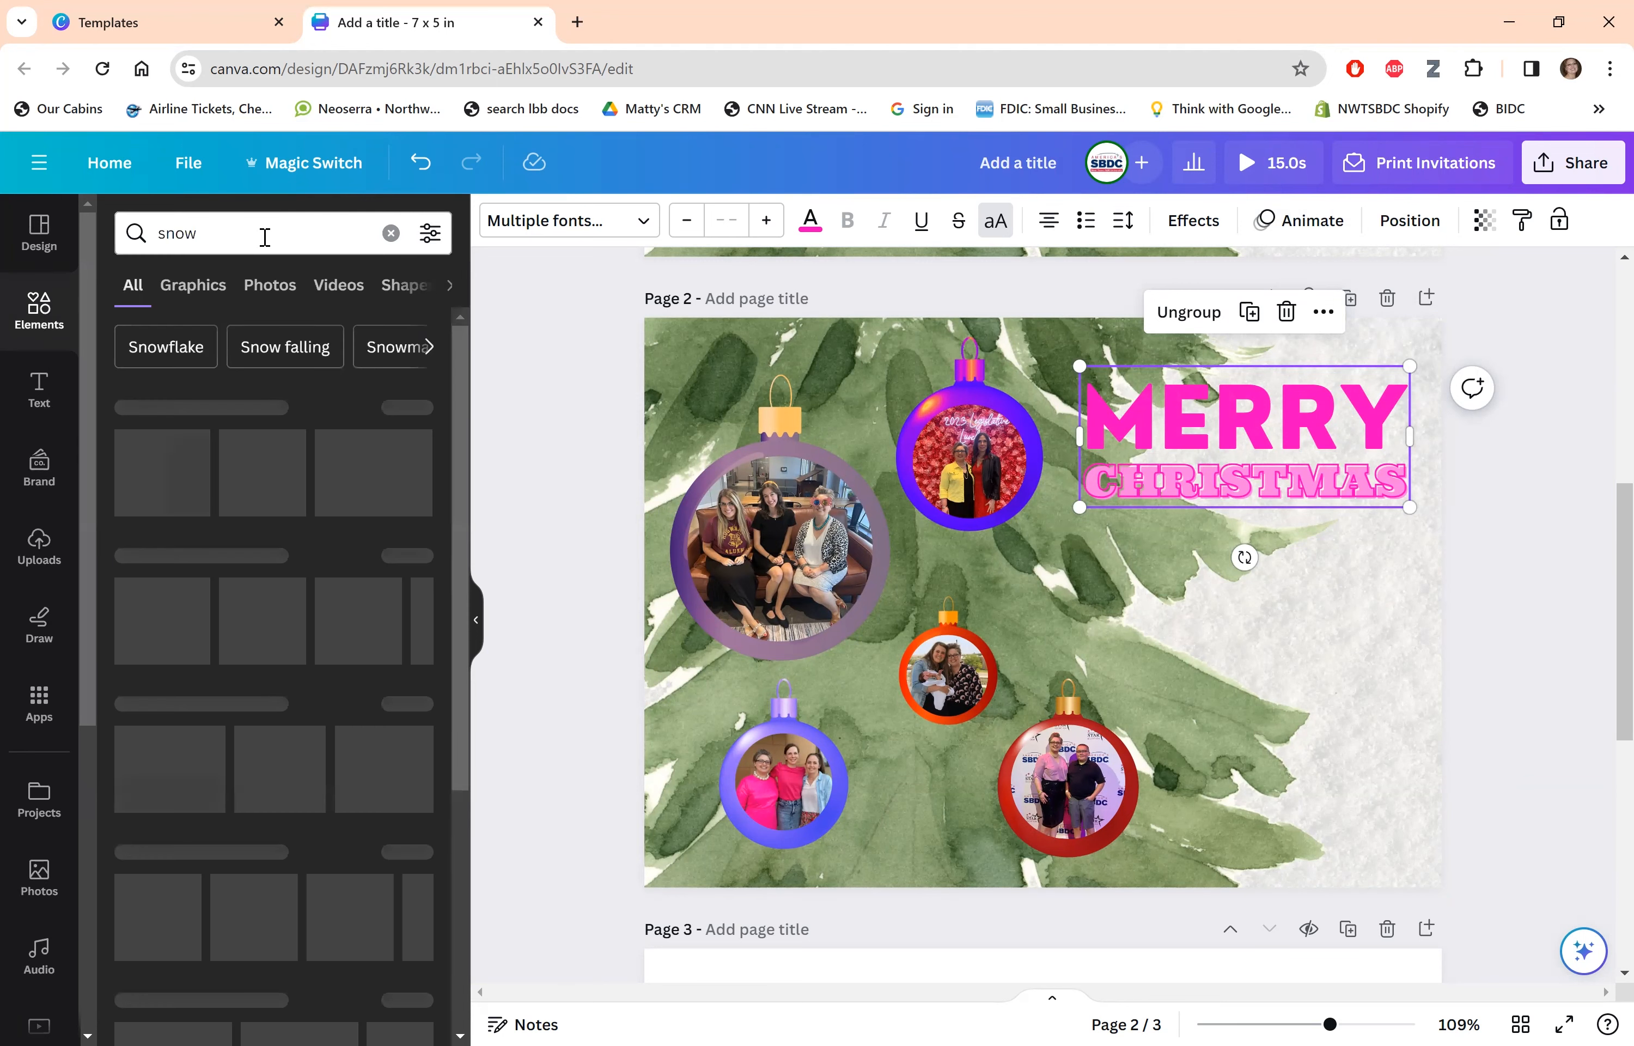
left_click(413, 409)
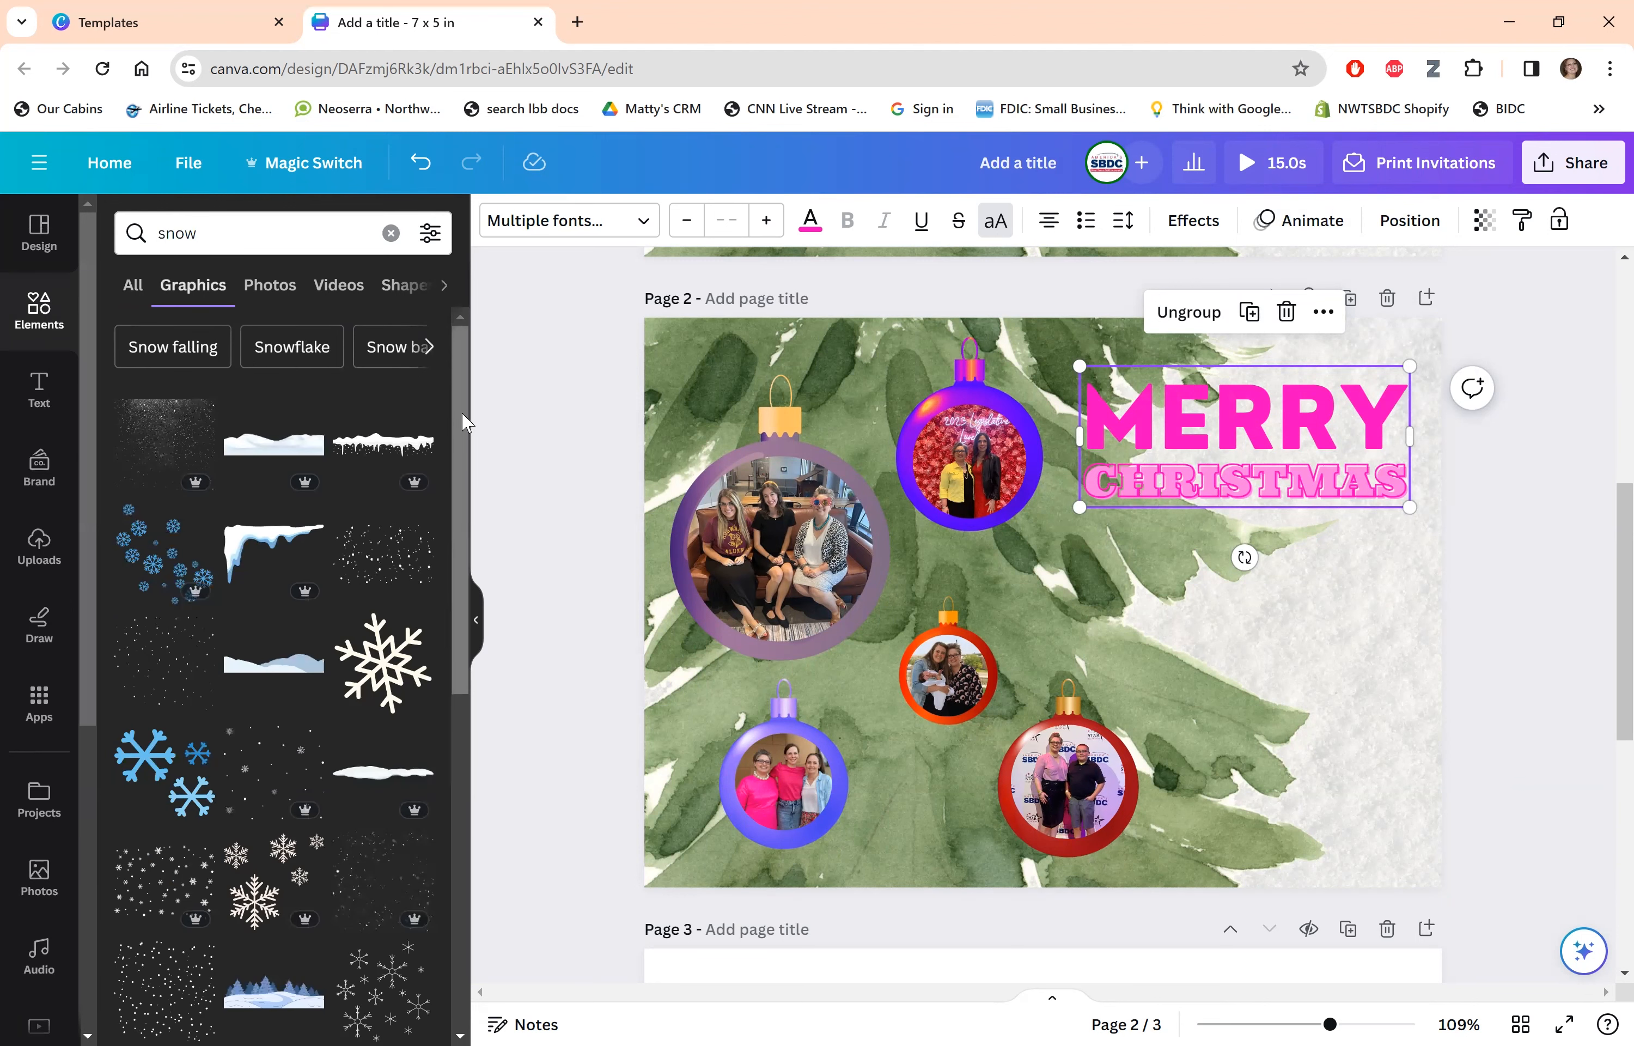
left_click_drag(458, 457, 471, 605)
scroll(464, 599, "down", 5)
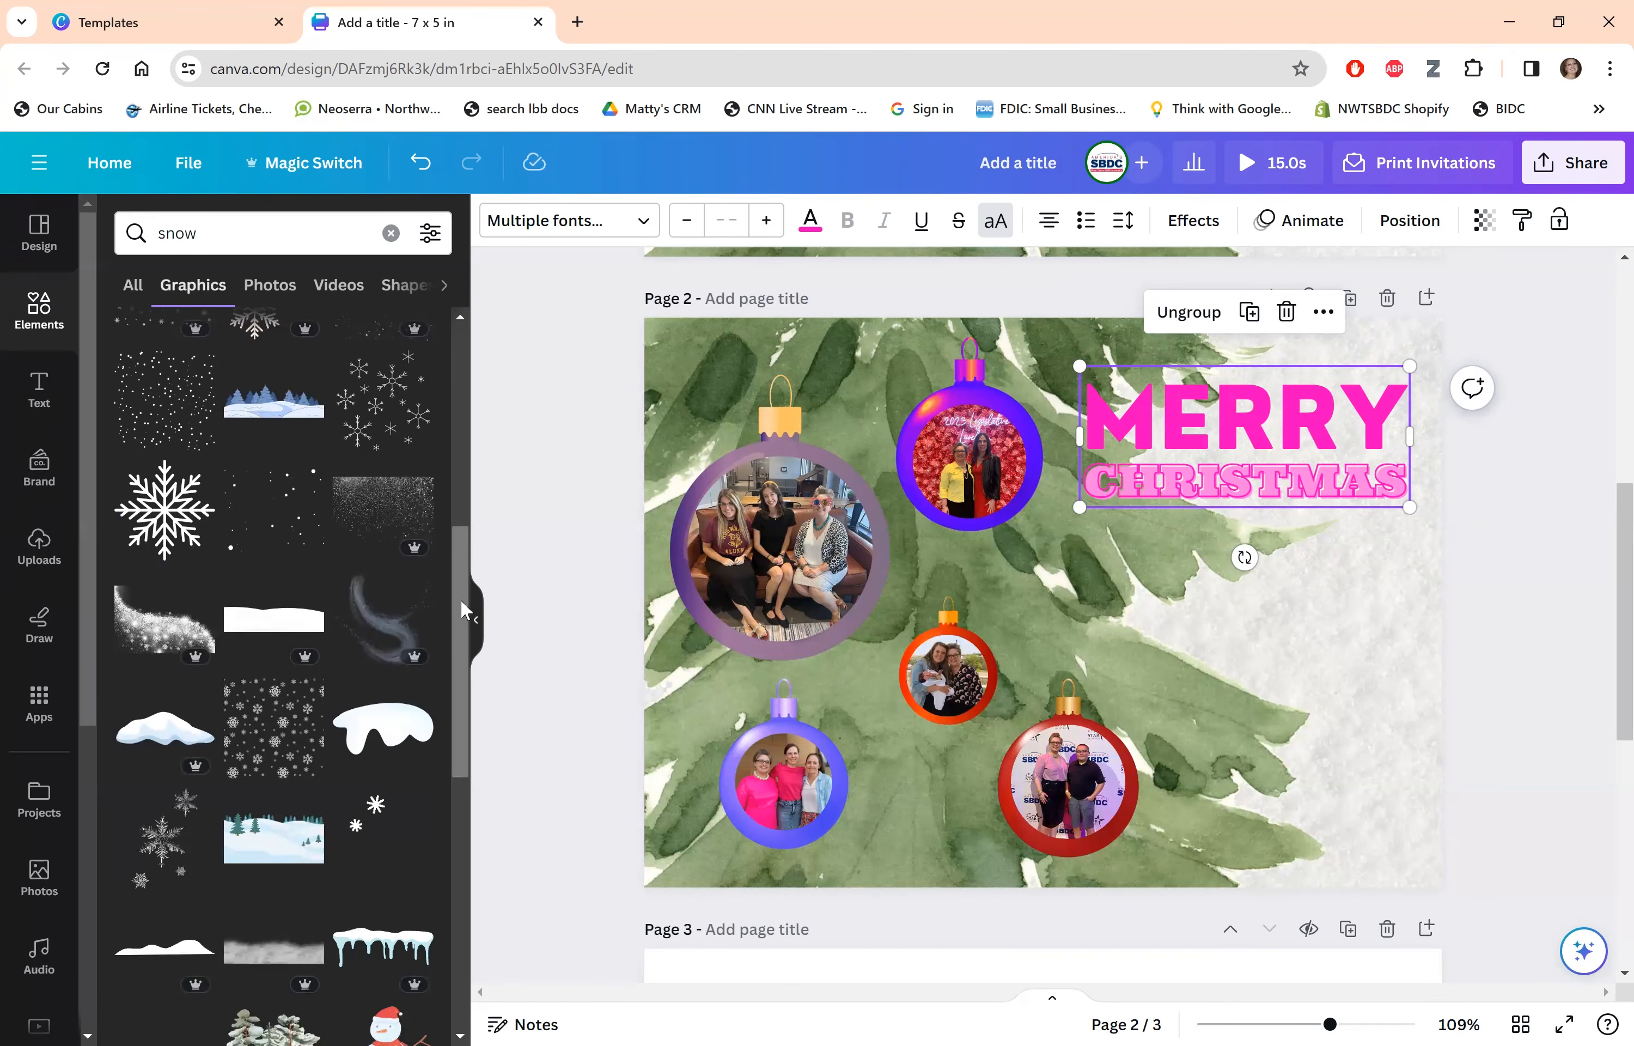
left_click(379, 840)
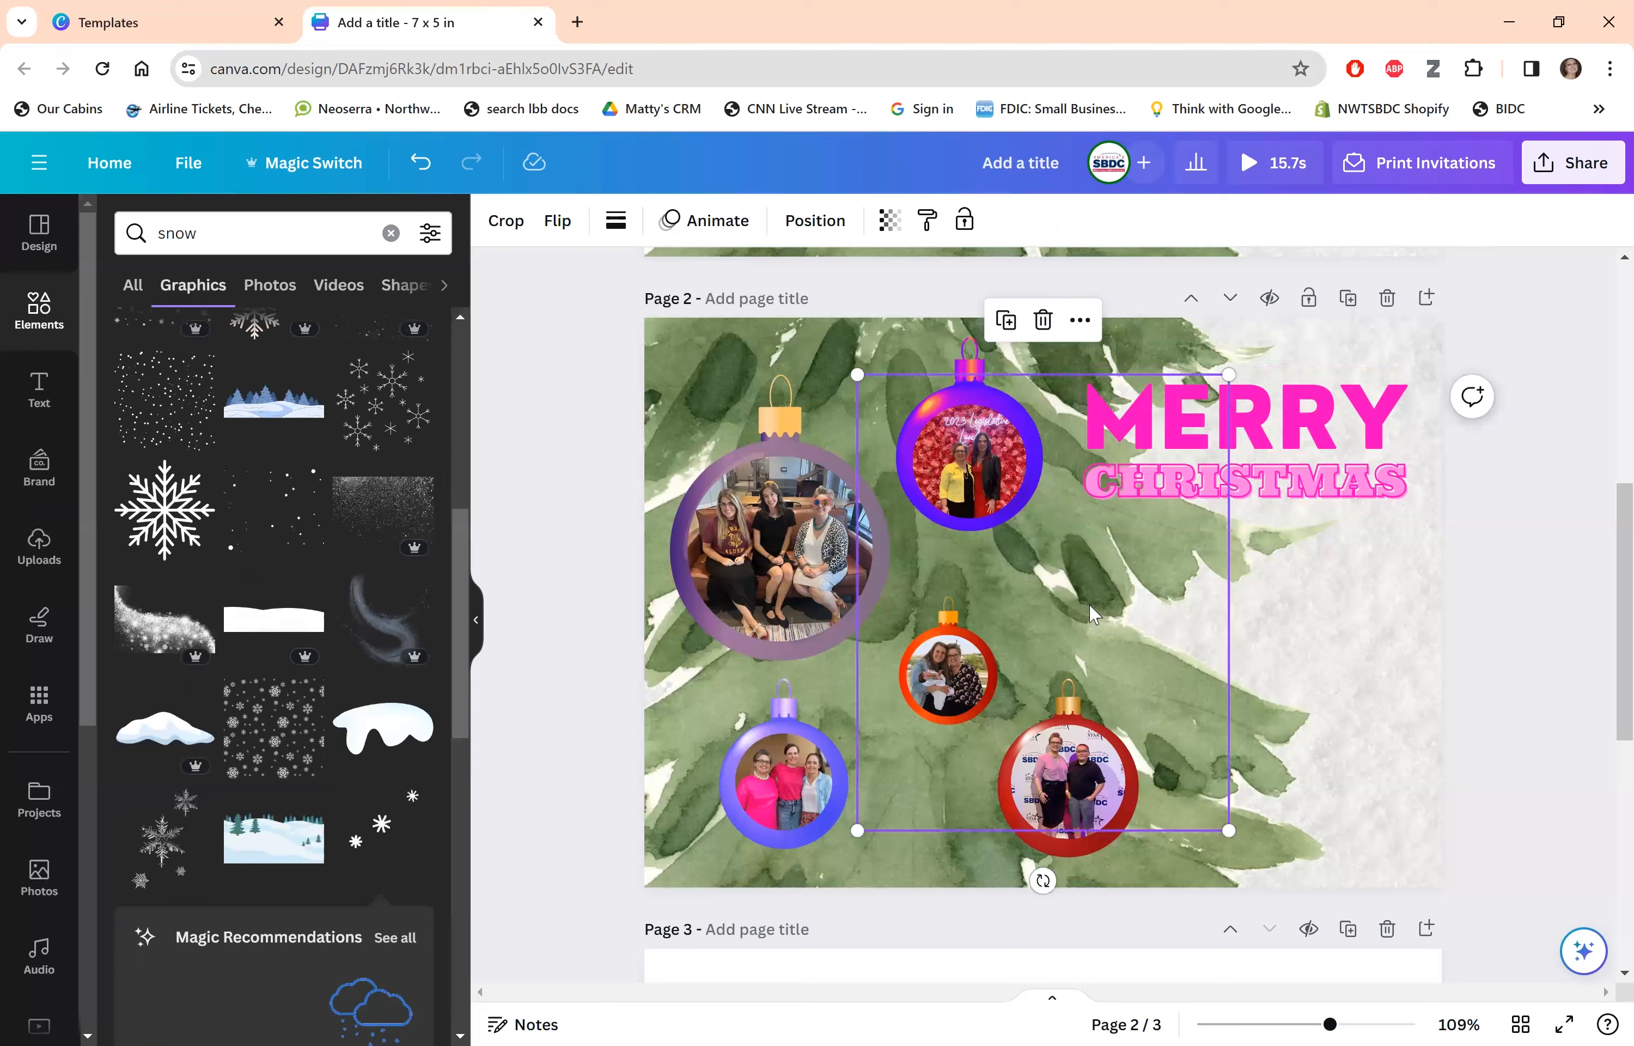
Enlarge the snowflakes and position them against the page's left edge.
left_click_drag(853, 371, 699, 313)
left_click_drag(1226, 830, 1294, 911)
left_click_drag(1164, 707, 1021, 675)
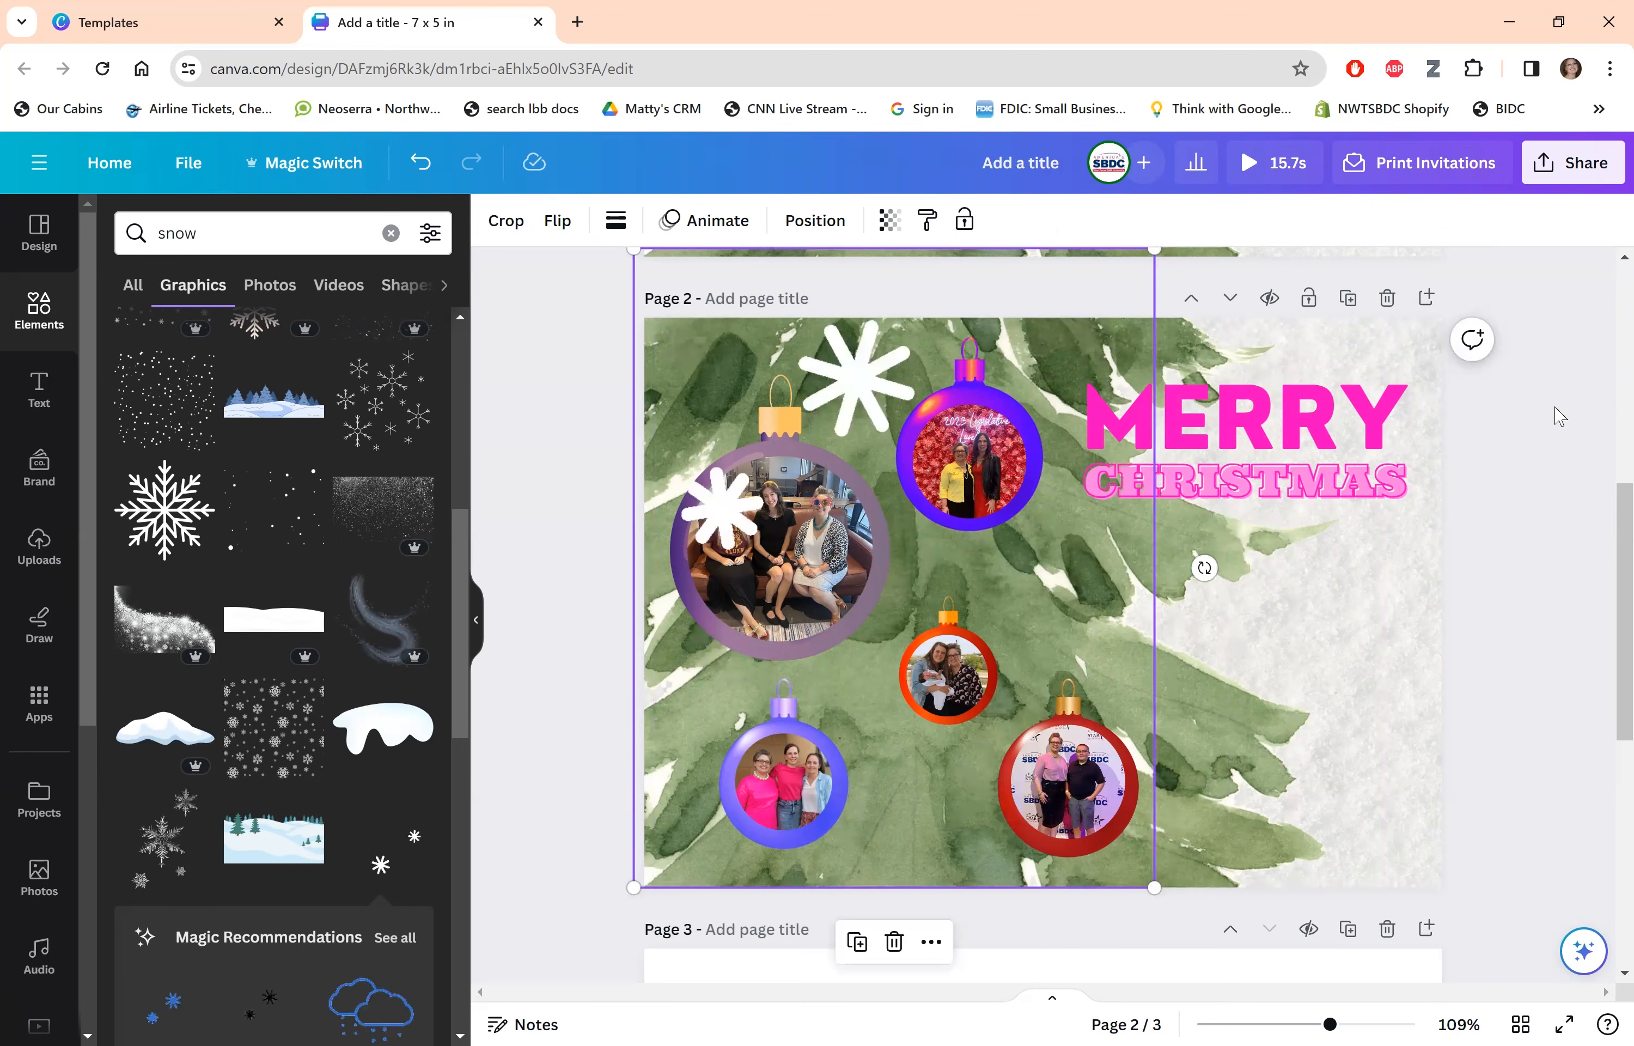
left_click(1577, 417)
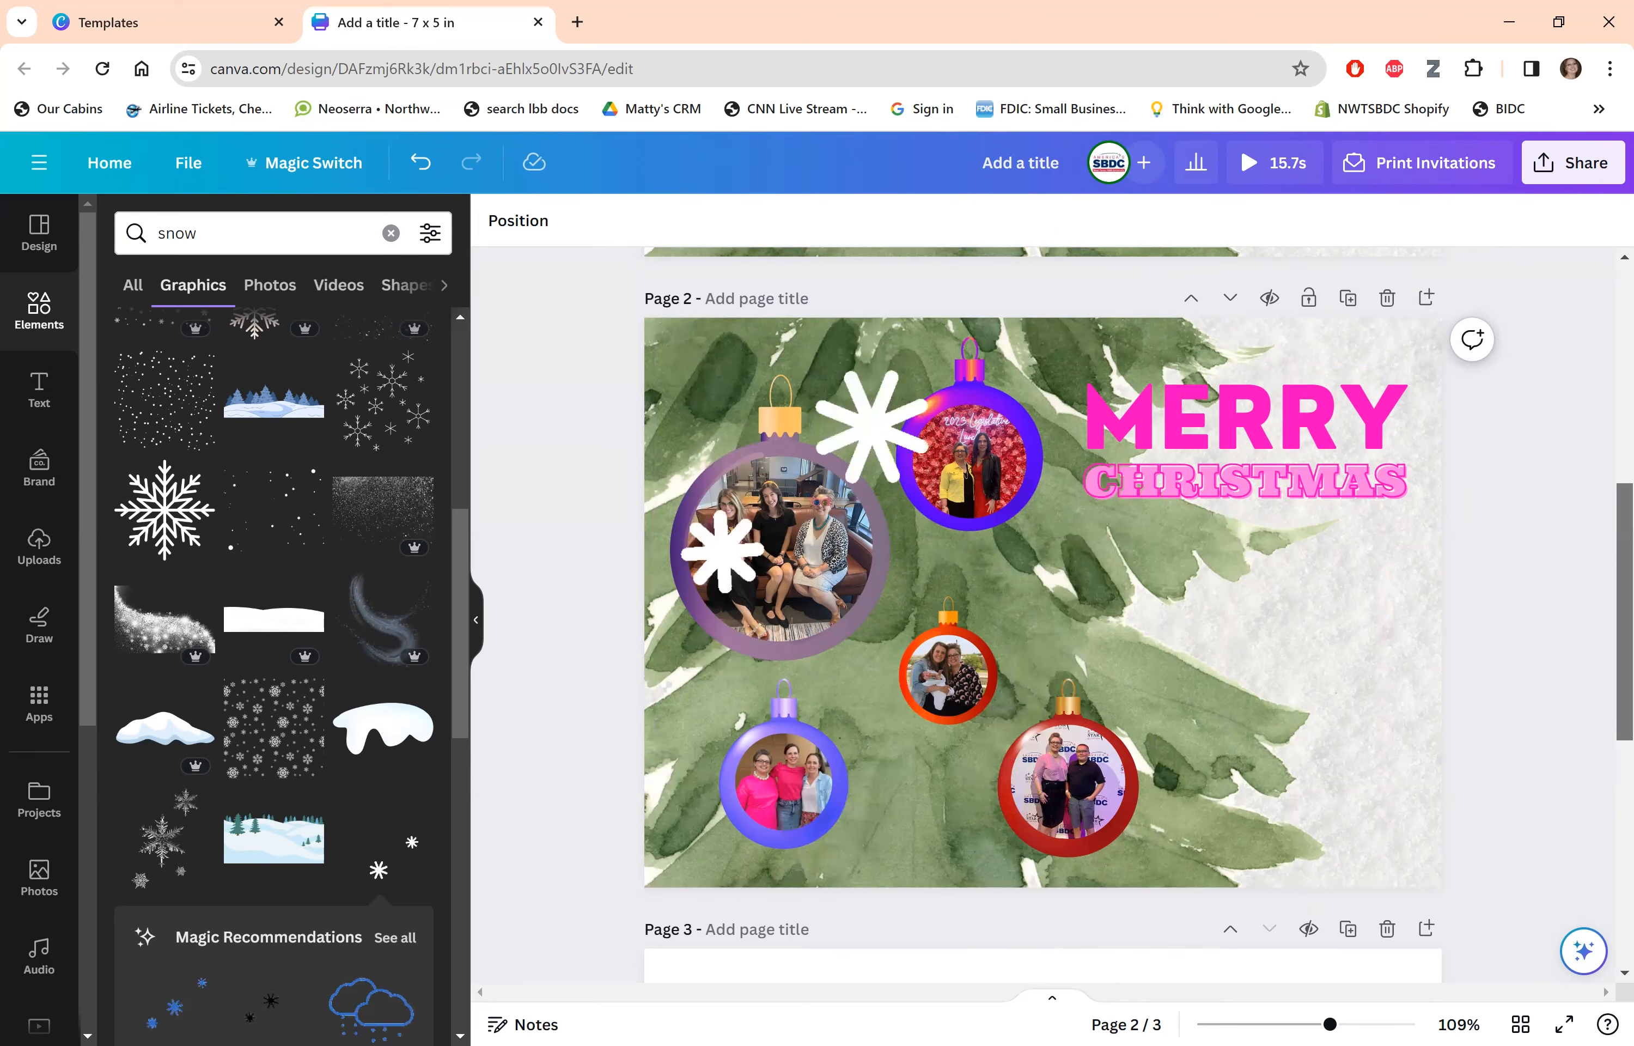
Play the animated design full-screen.
scroll(1042, 614, "up", 5)
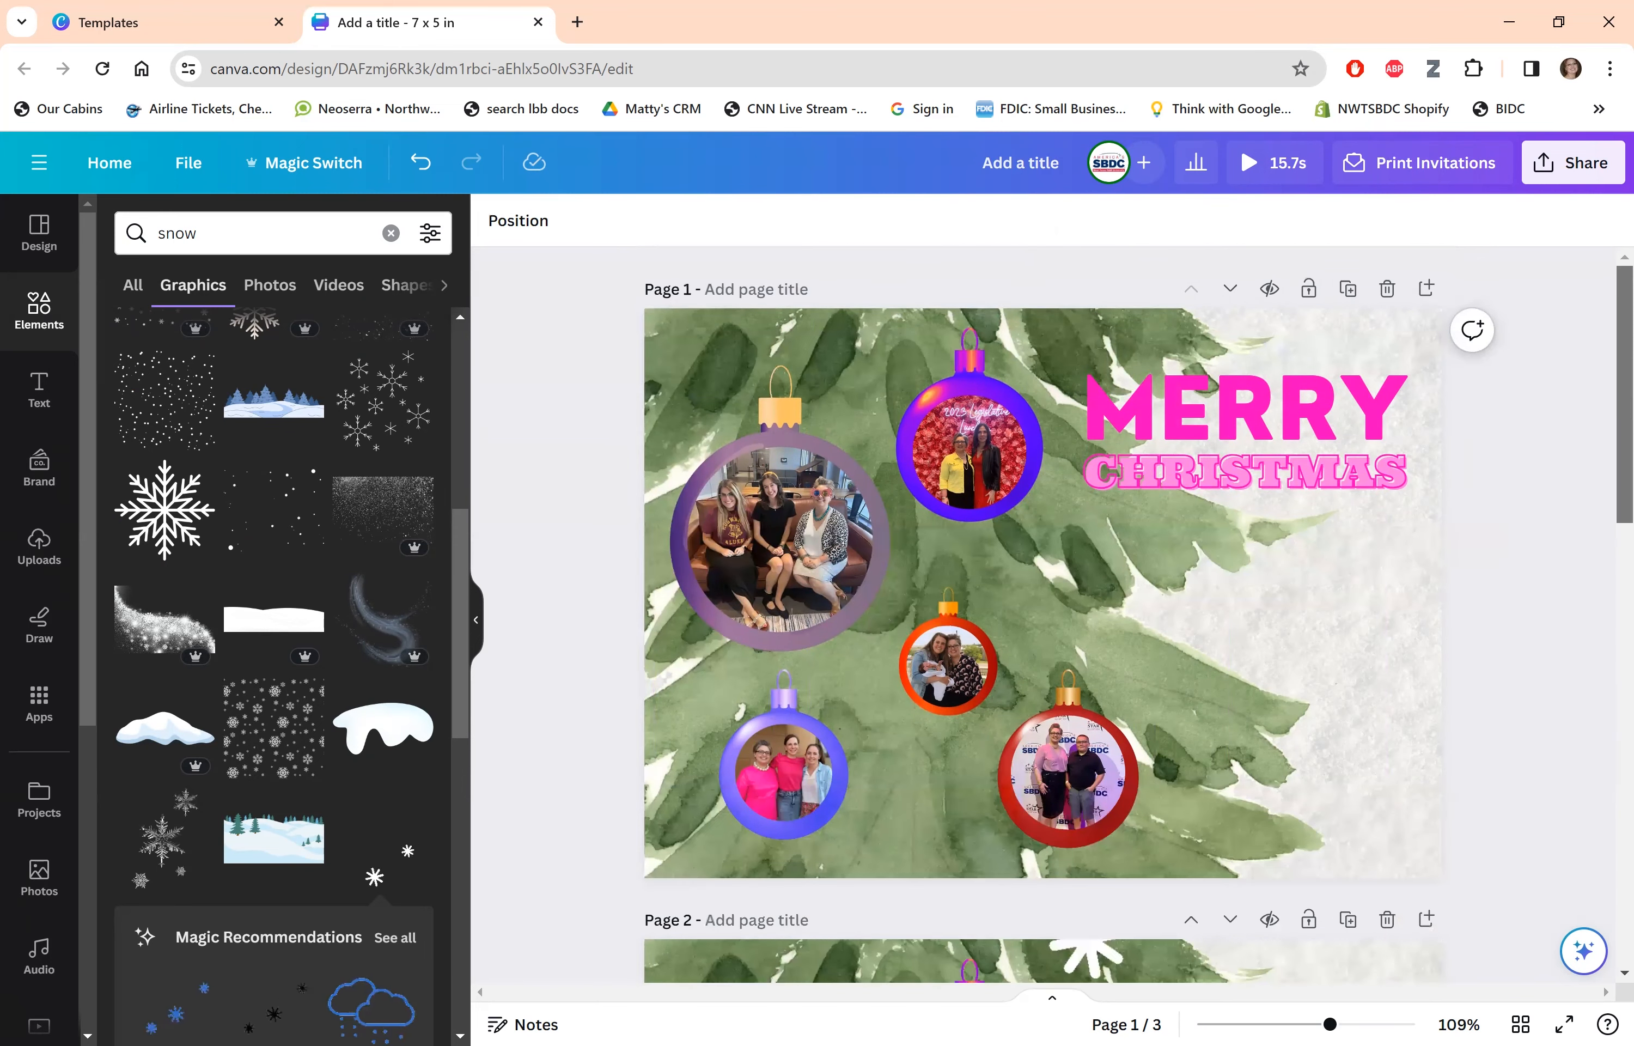
scroll(1042, 614, "down", 1)
scroll(1042, 615, "down", 8)
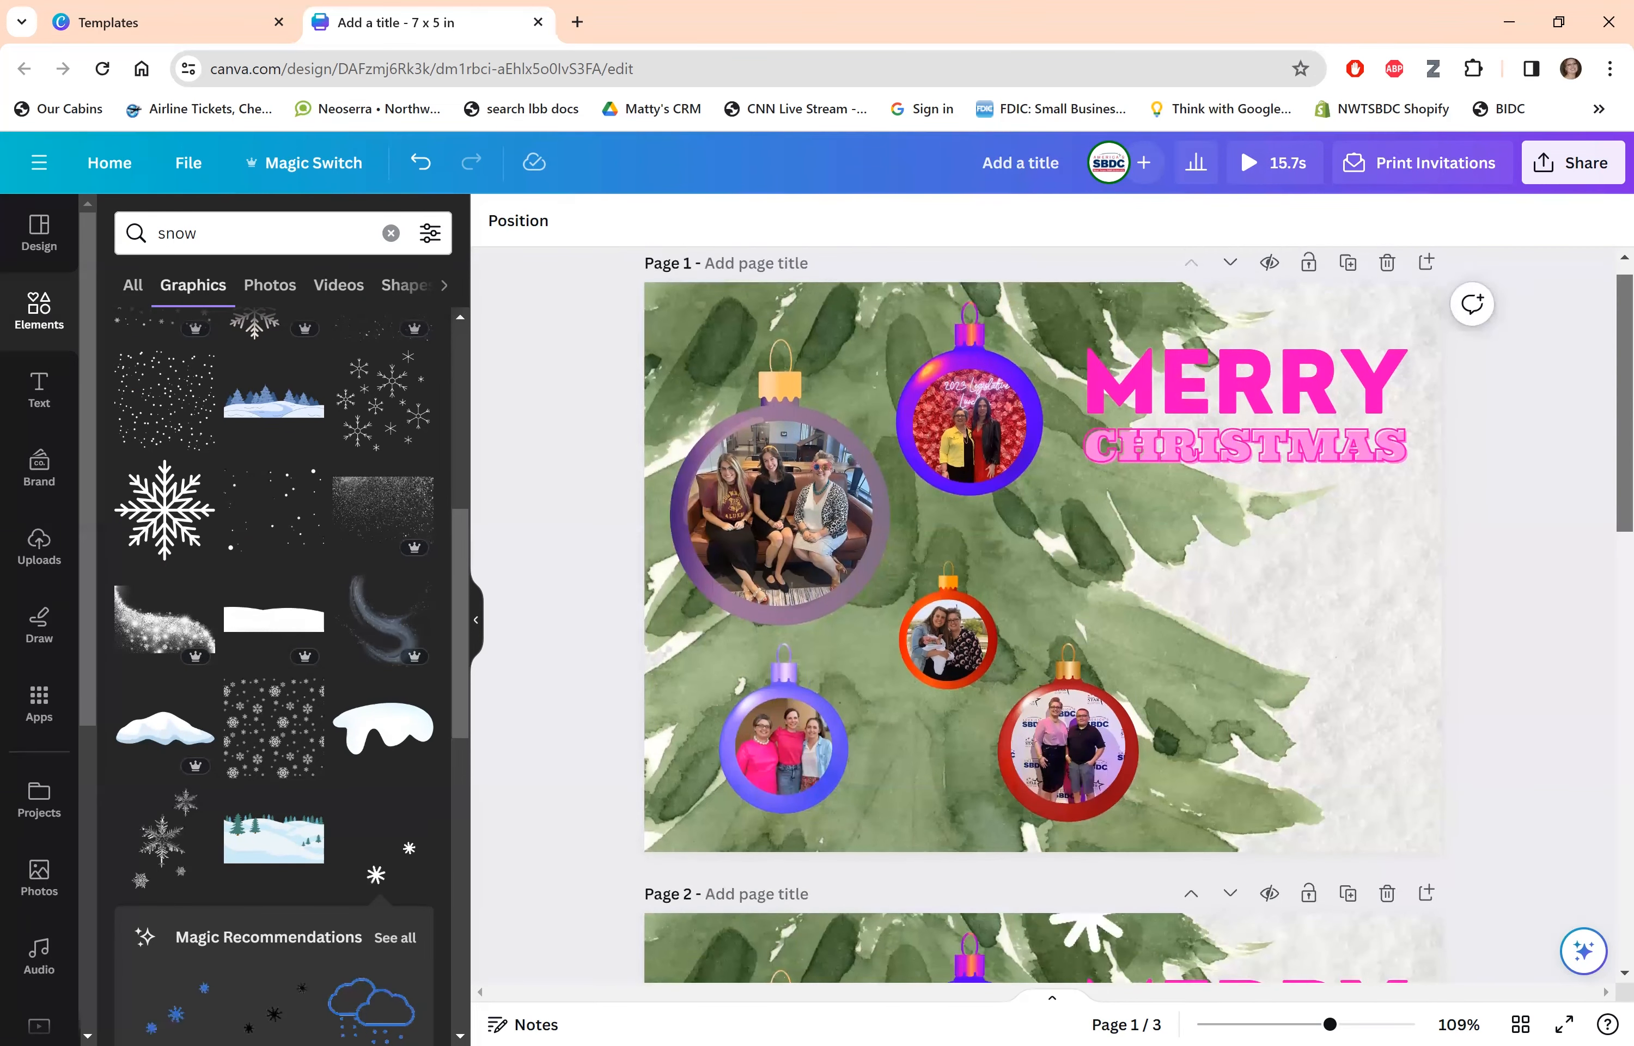
scroll(1279, 370, "down", 1)
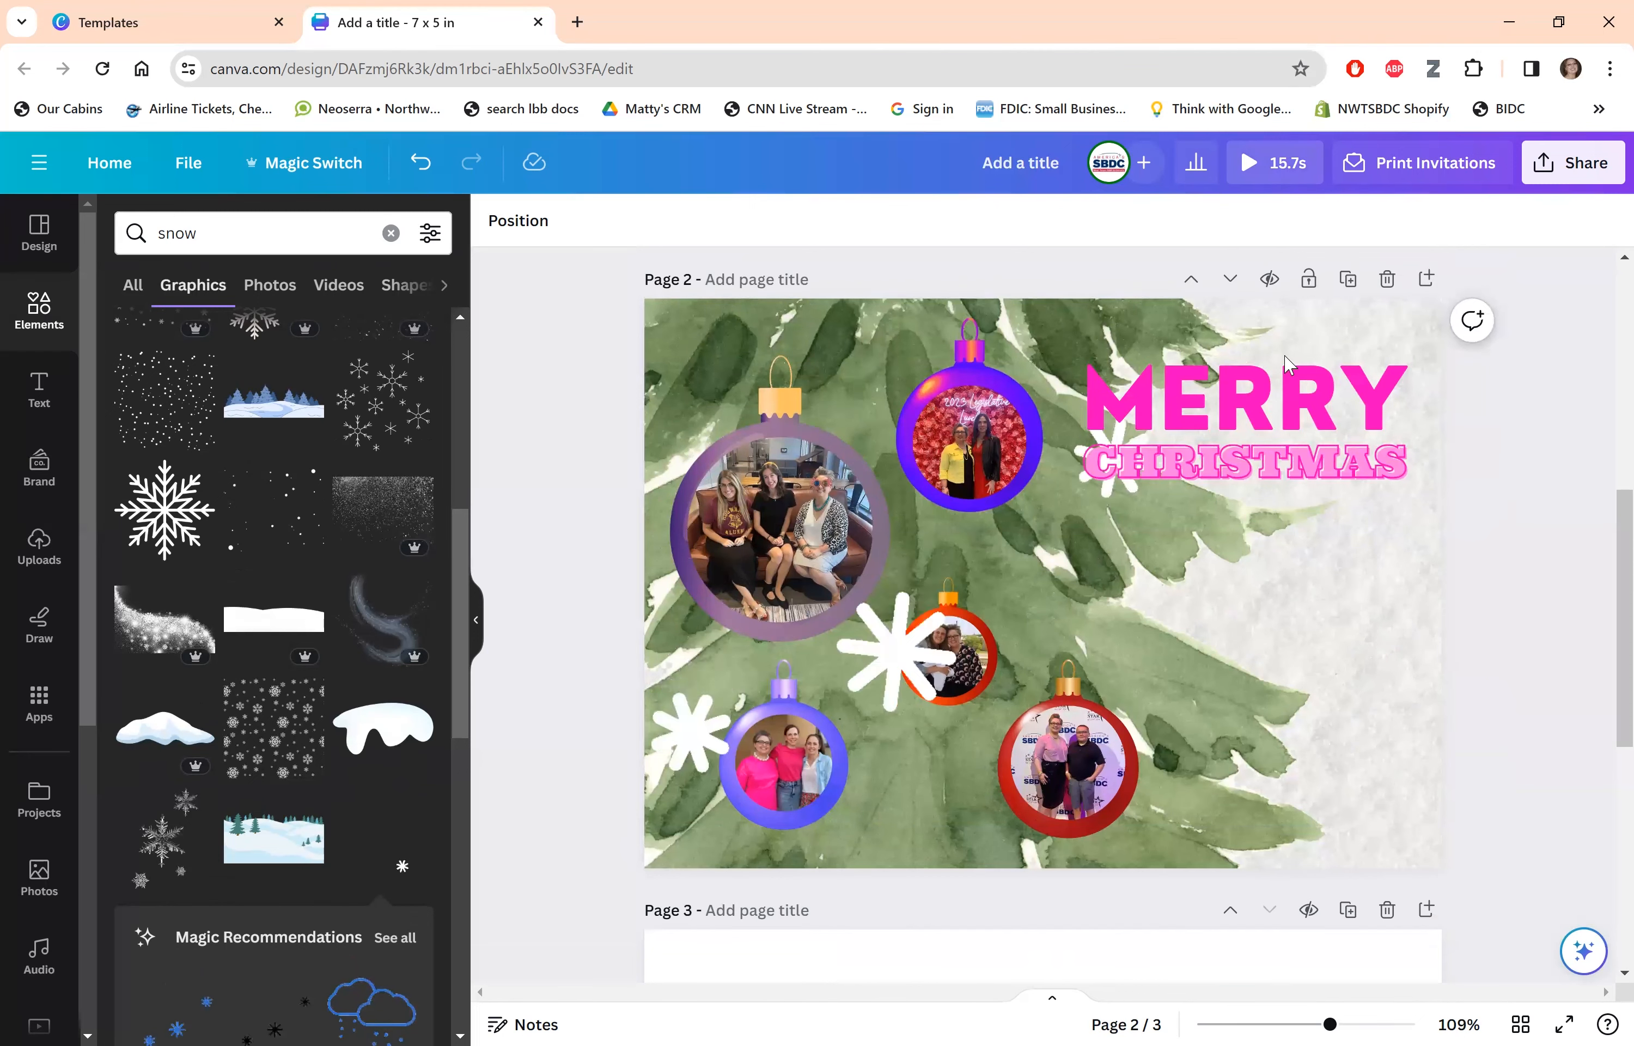
left_click(1254, 170)
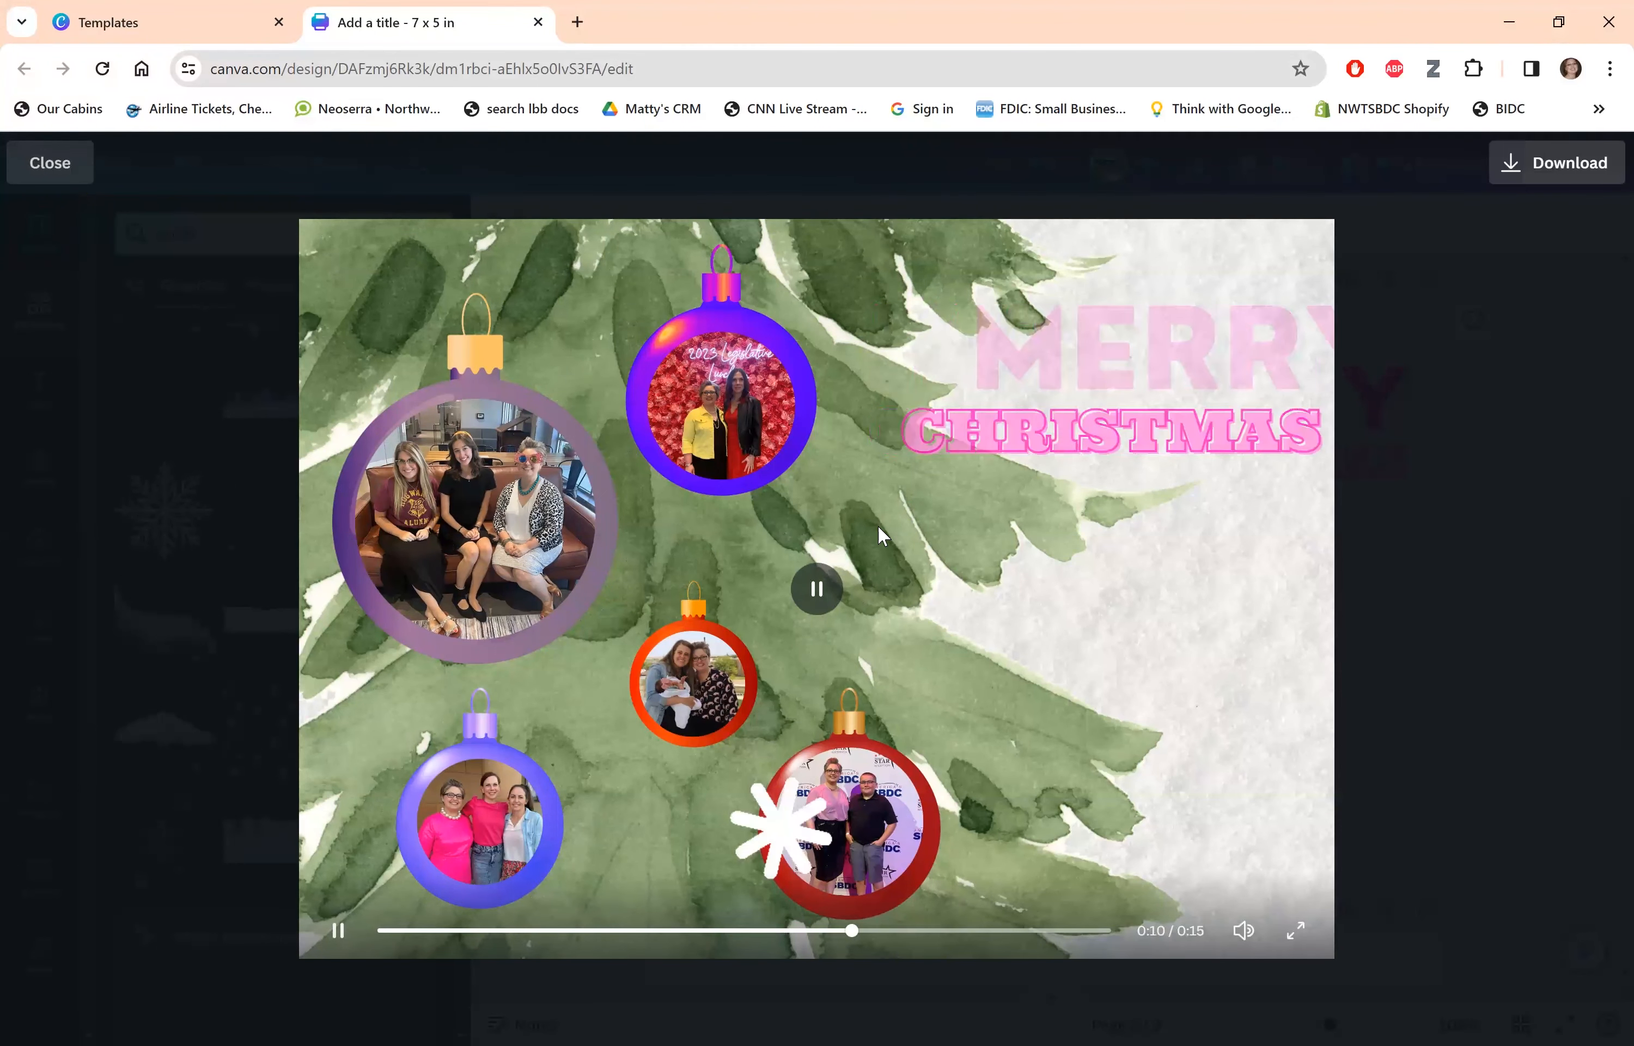
Exit the full-screen preview and bring up the Download settings.
key("Escape")
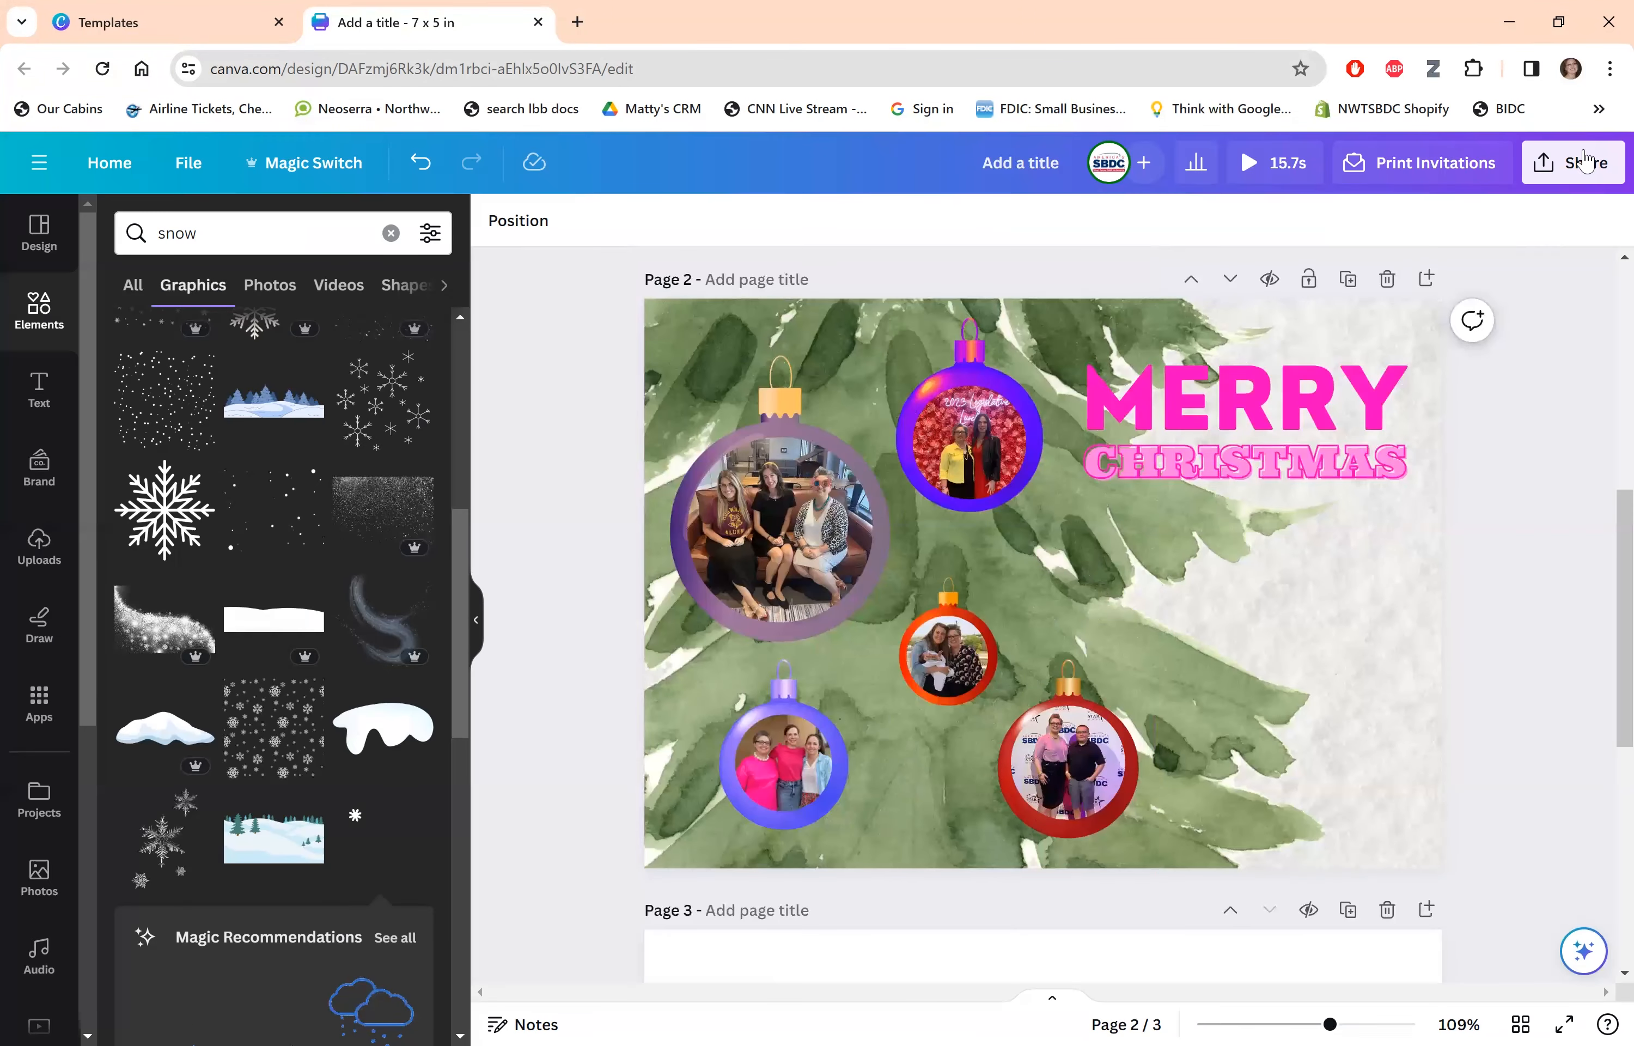
left_click(1582, 179)
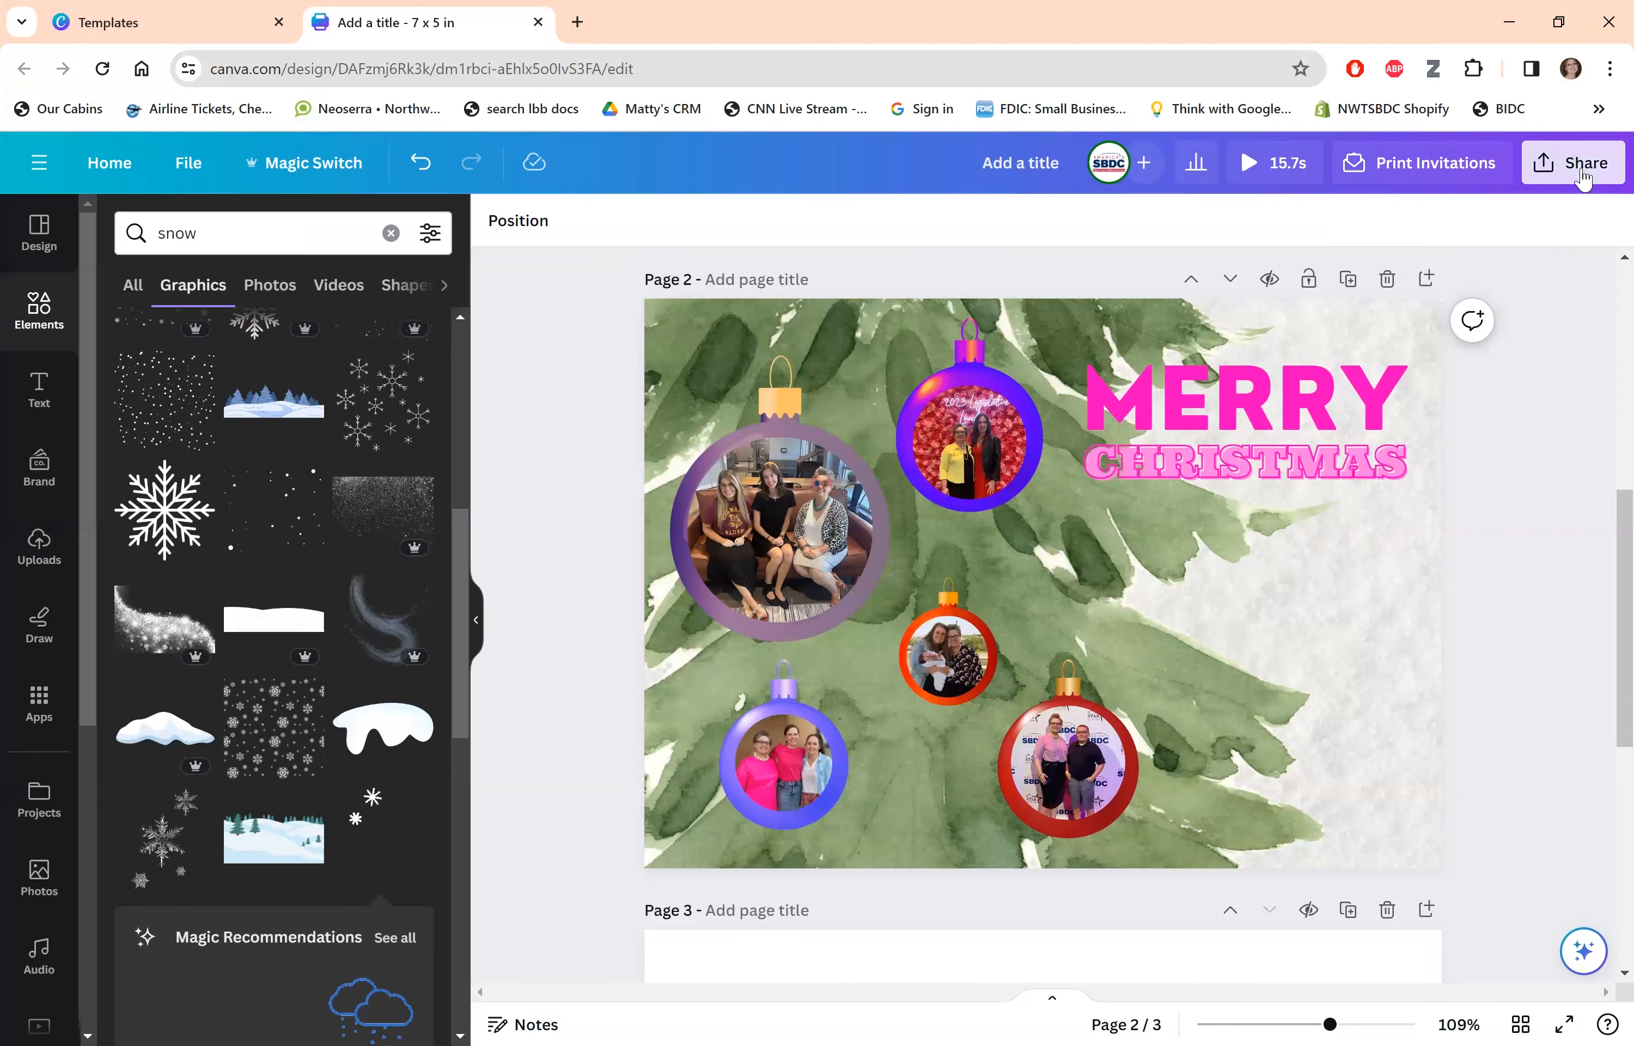
left_click(1345, 724)
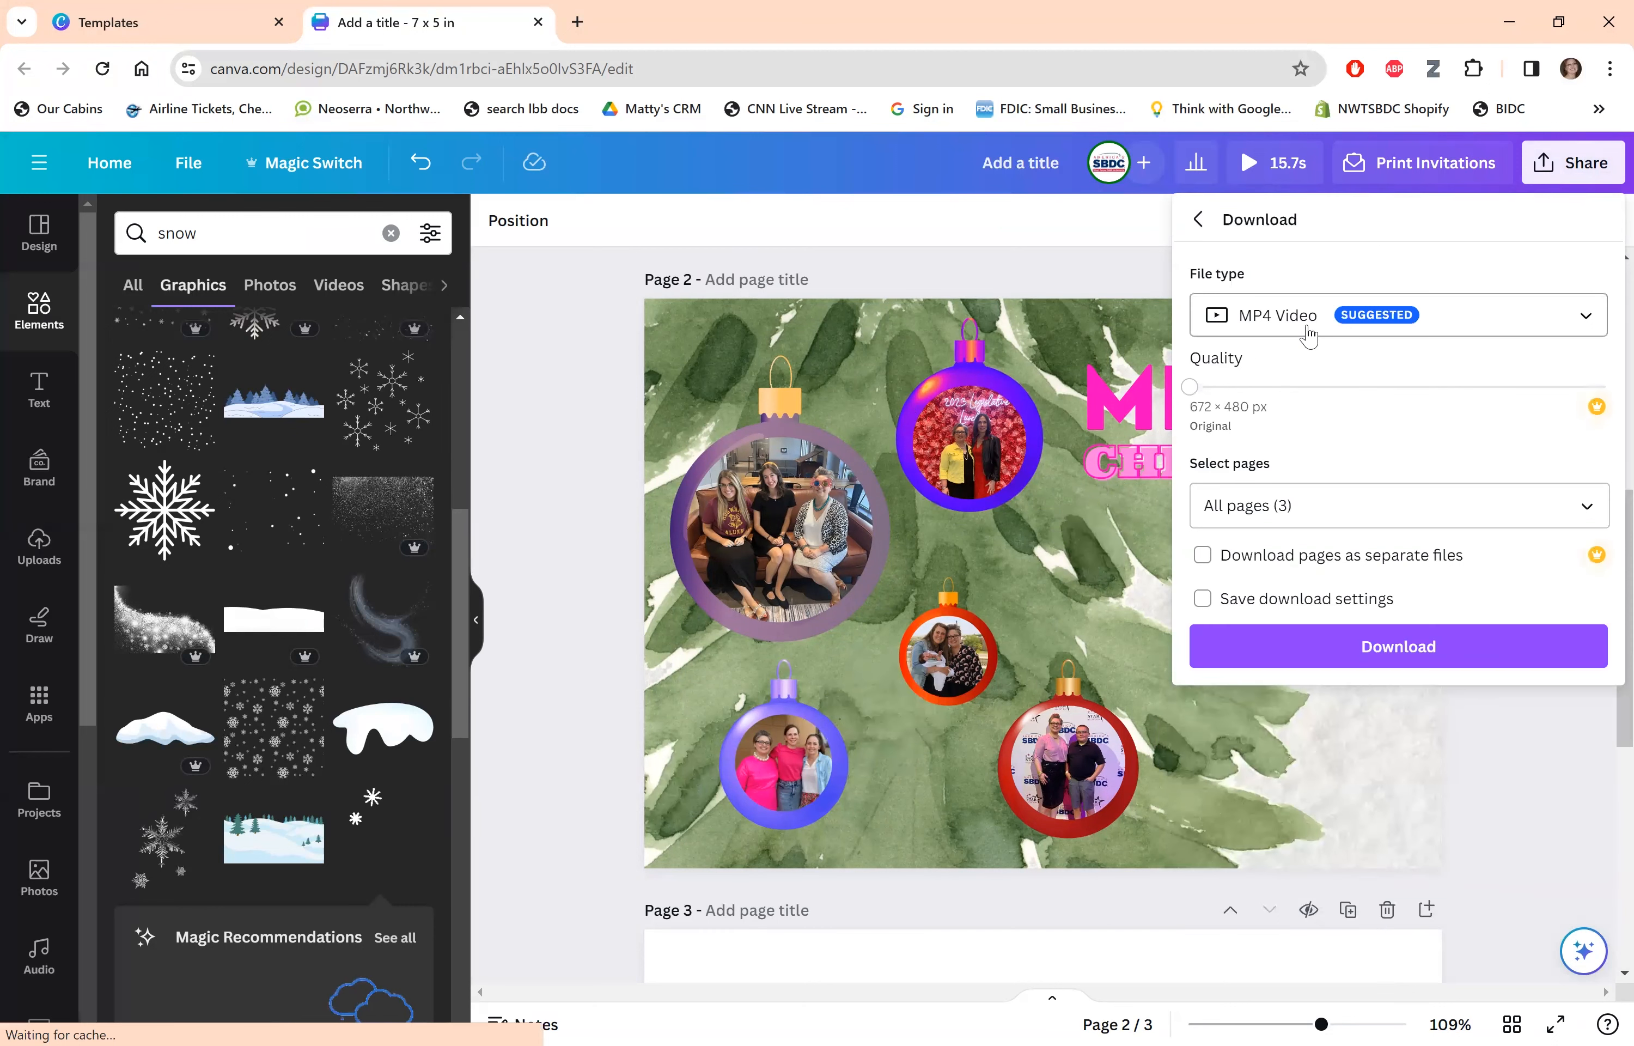
Restrict the MP4 download to Page 2 only, then dismiss the download panel.
left_click(1409, 523)
left_click(1465, 582)
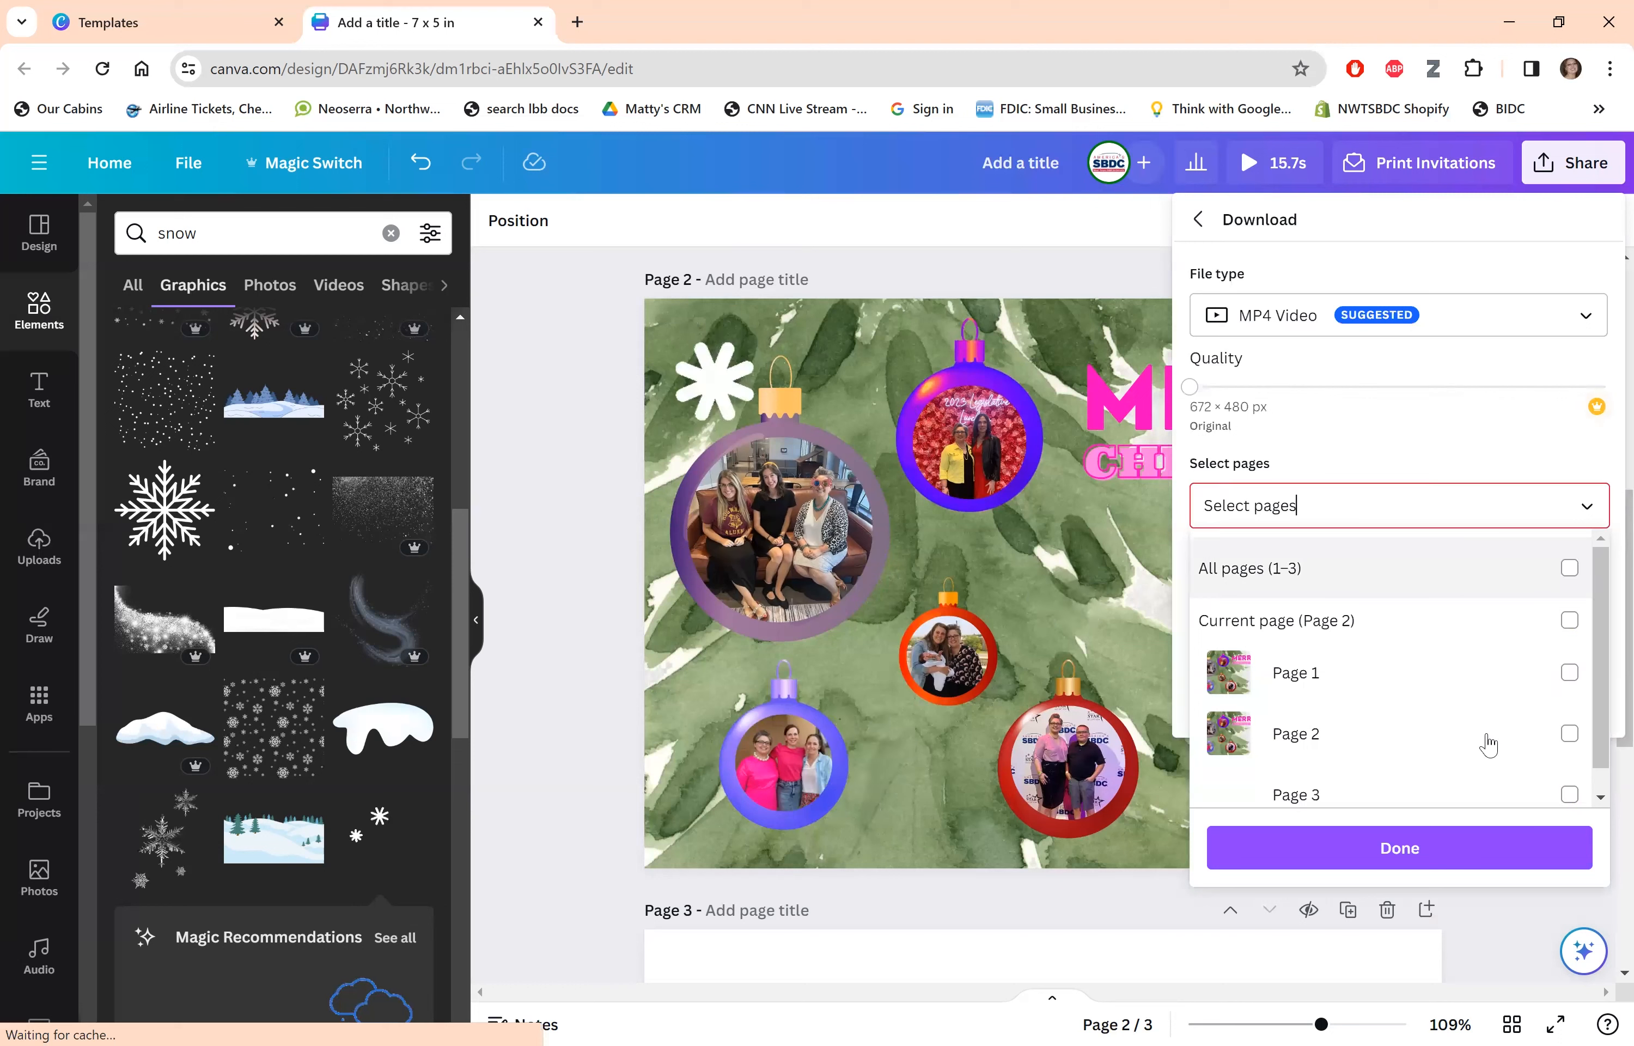
left_click(1488, 745)
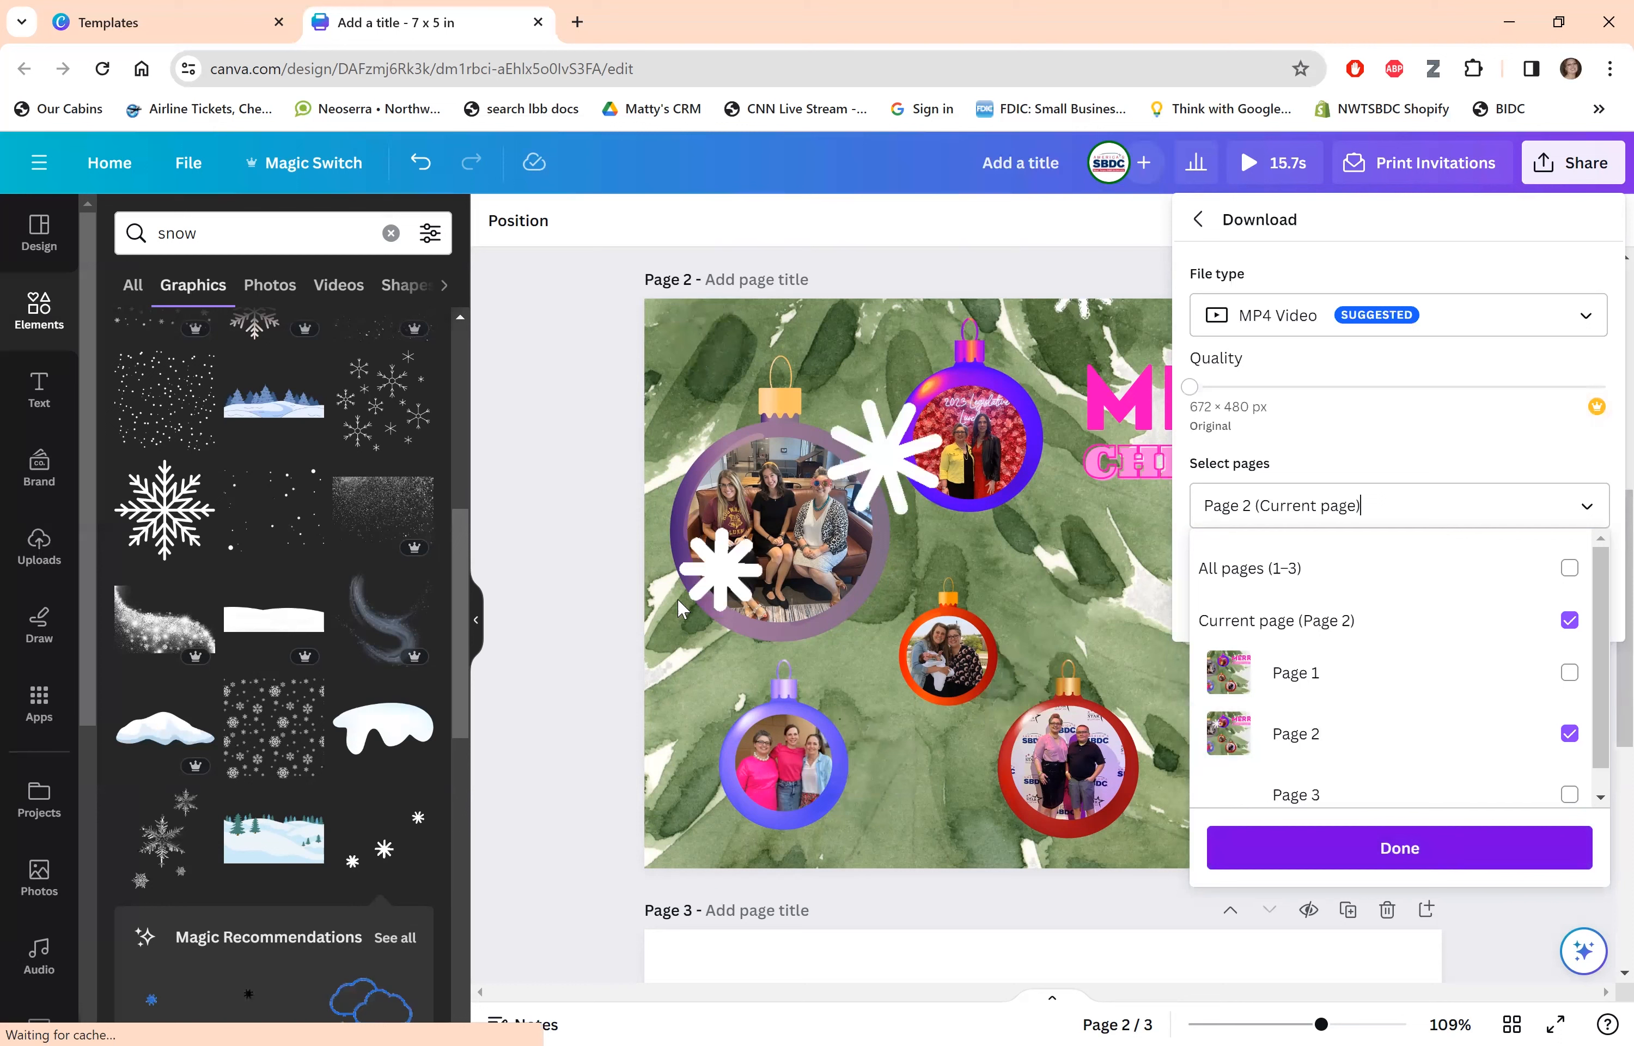
left_click(1505, 457)
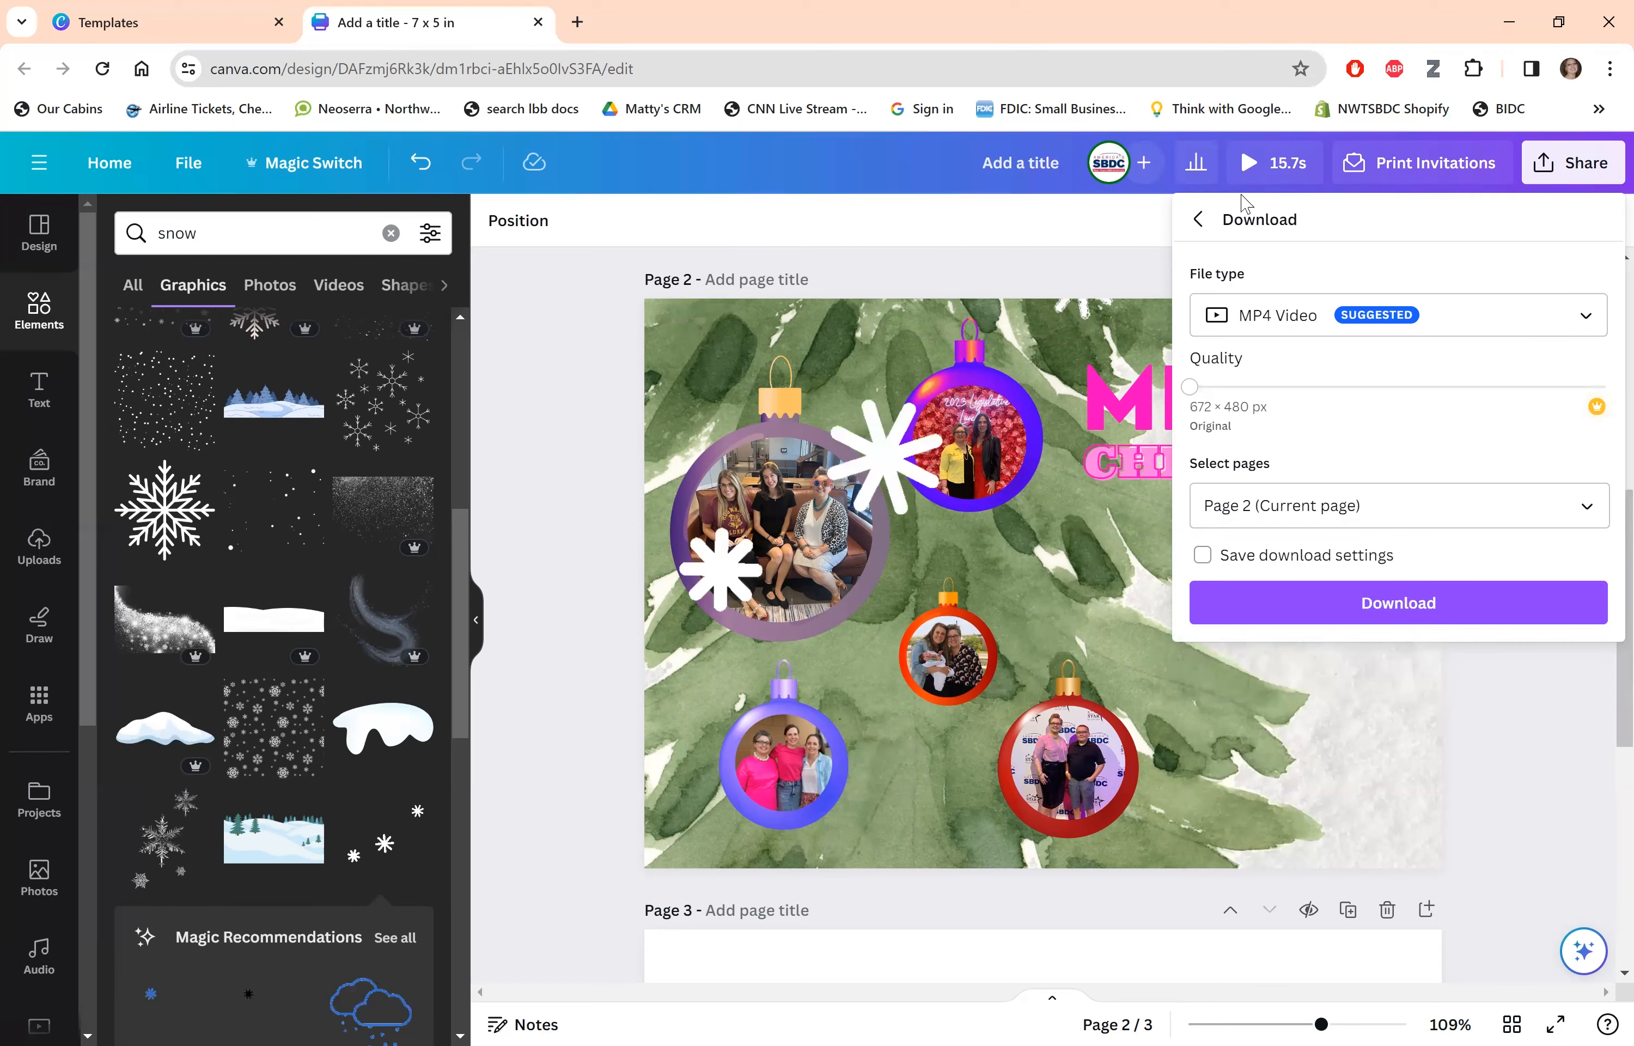
left_click(1146, 229)
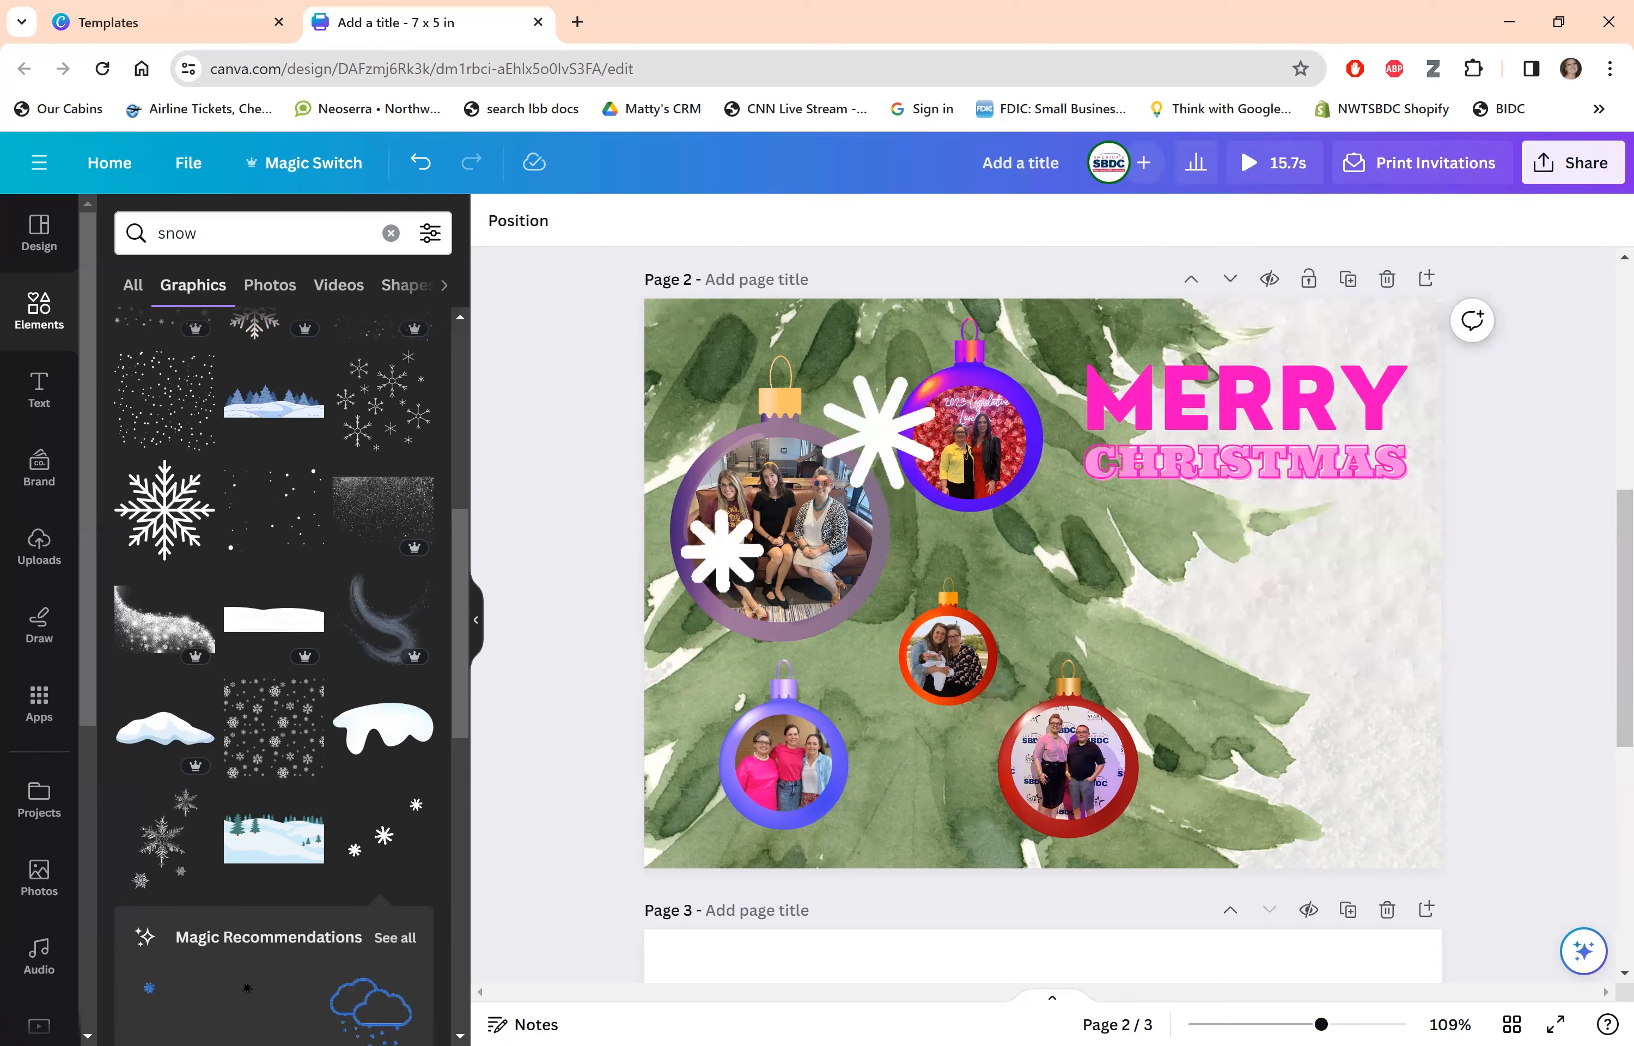
scroll(1044, 614, "up", 1)
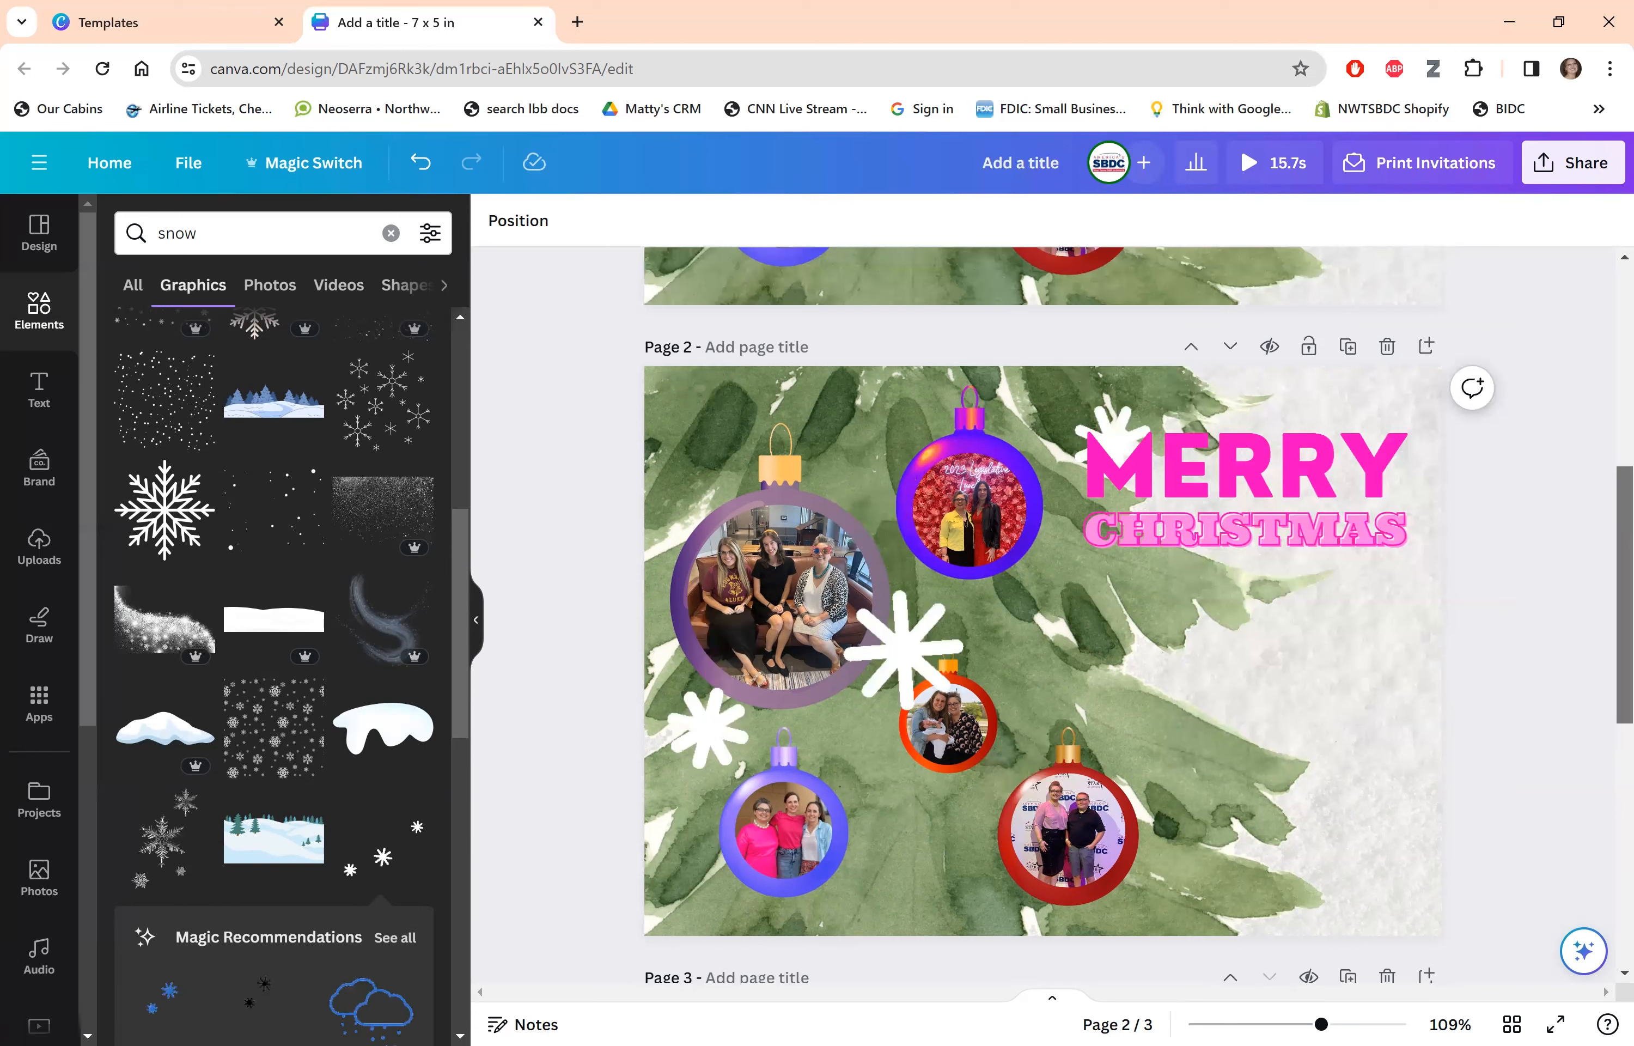
scroll(1043, 615, "down", 1)
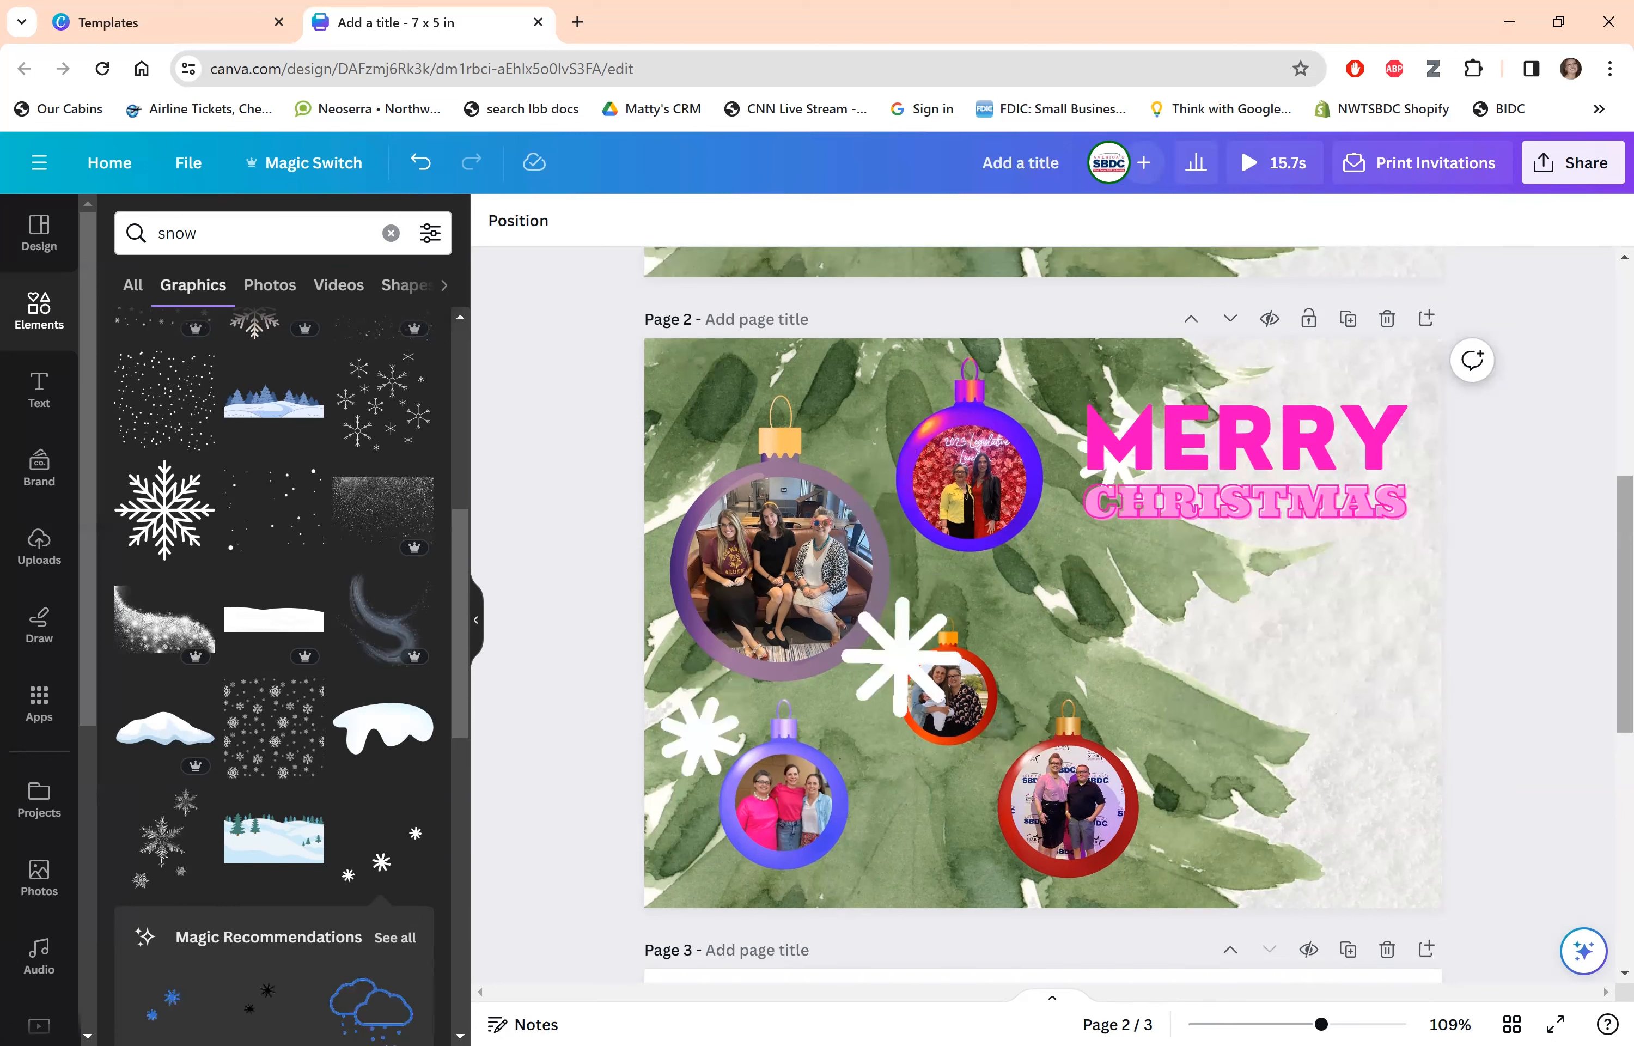
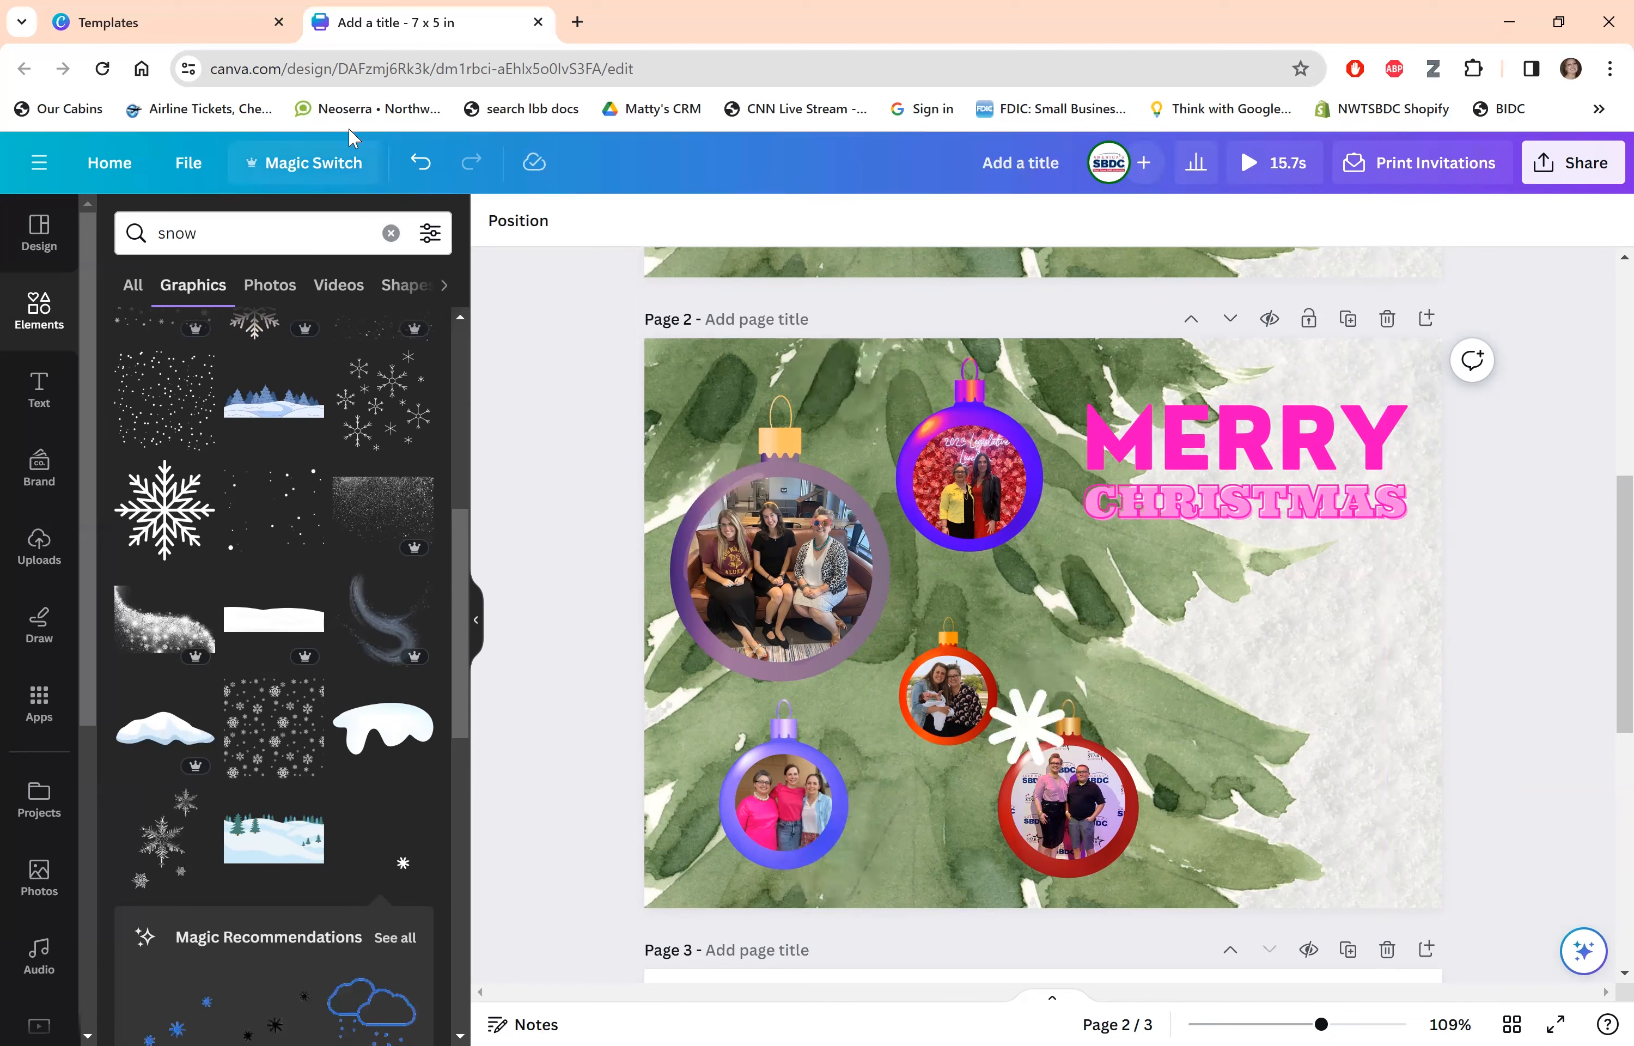
Copy and resize the design to Instagram Reel (1080 × 1920), then open the new Mobile Video copy.
left_click(323, 174)
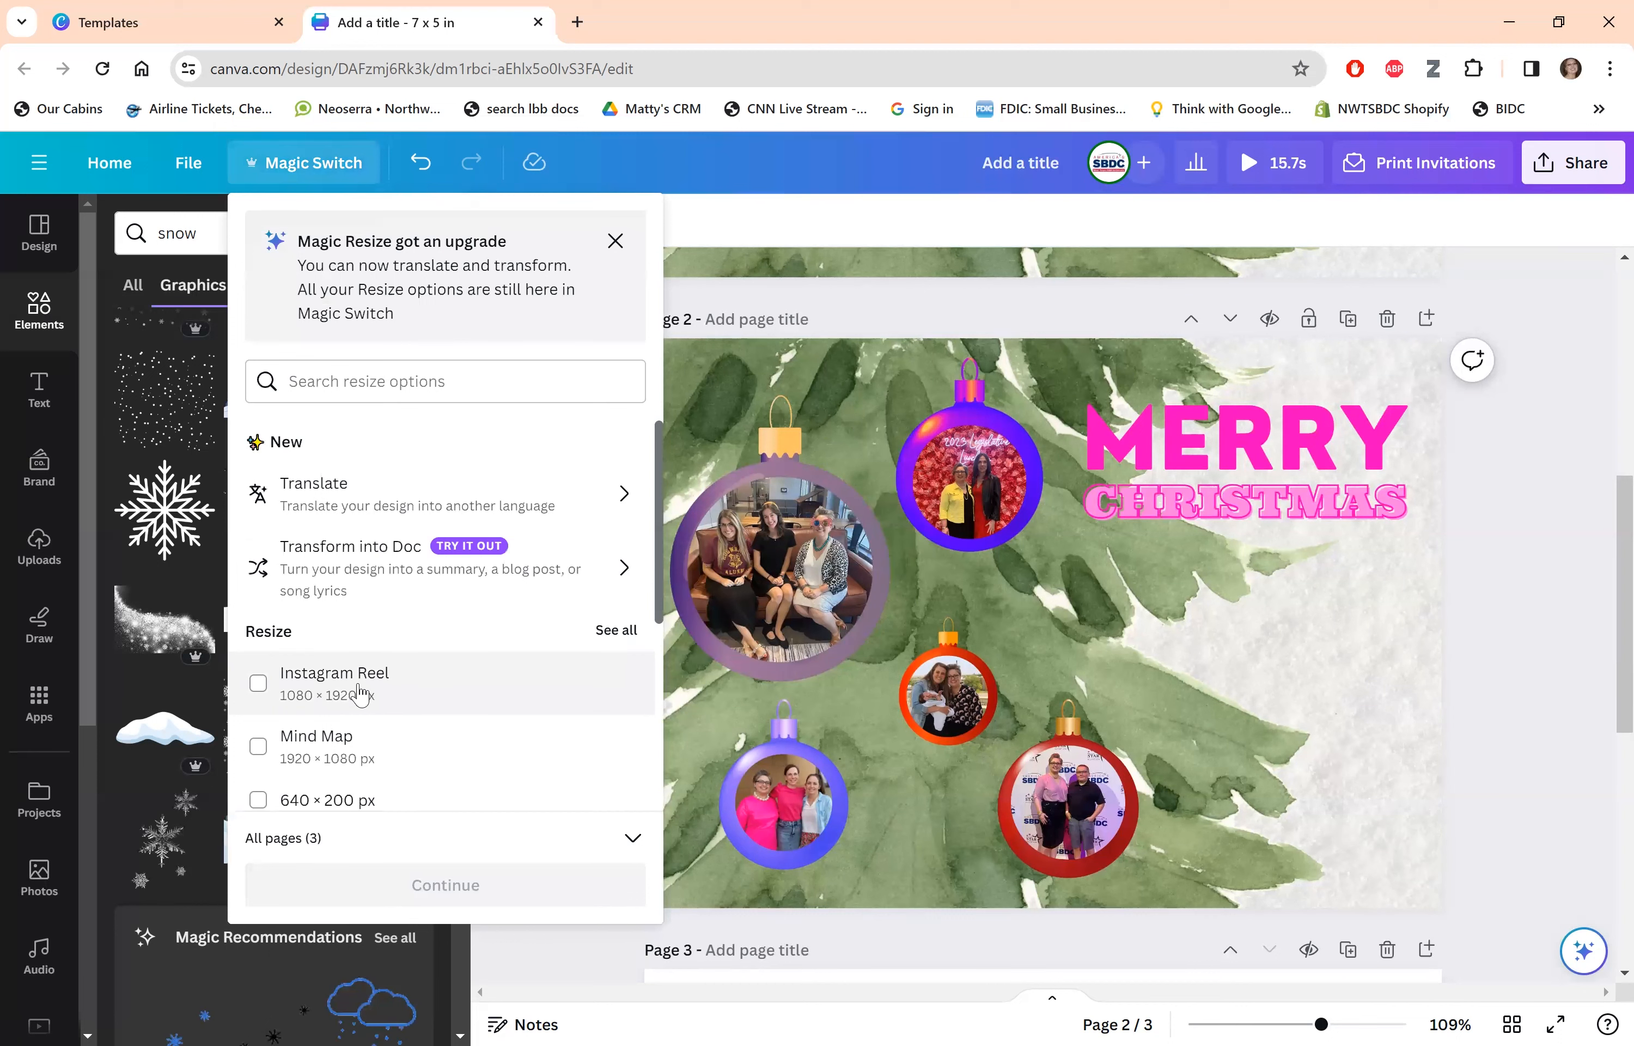
left_click(359, 693)
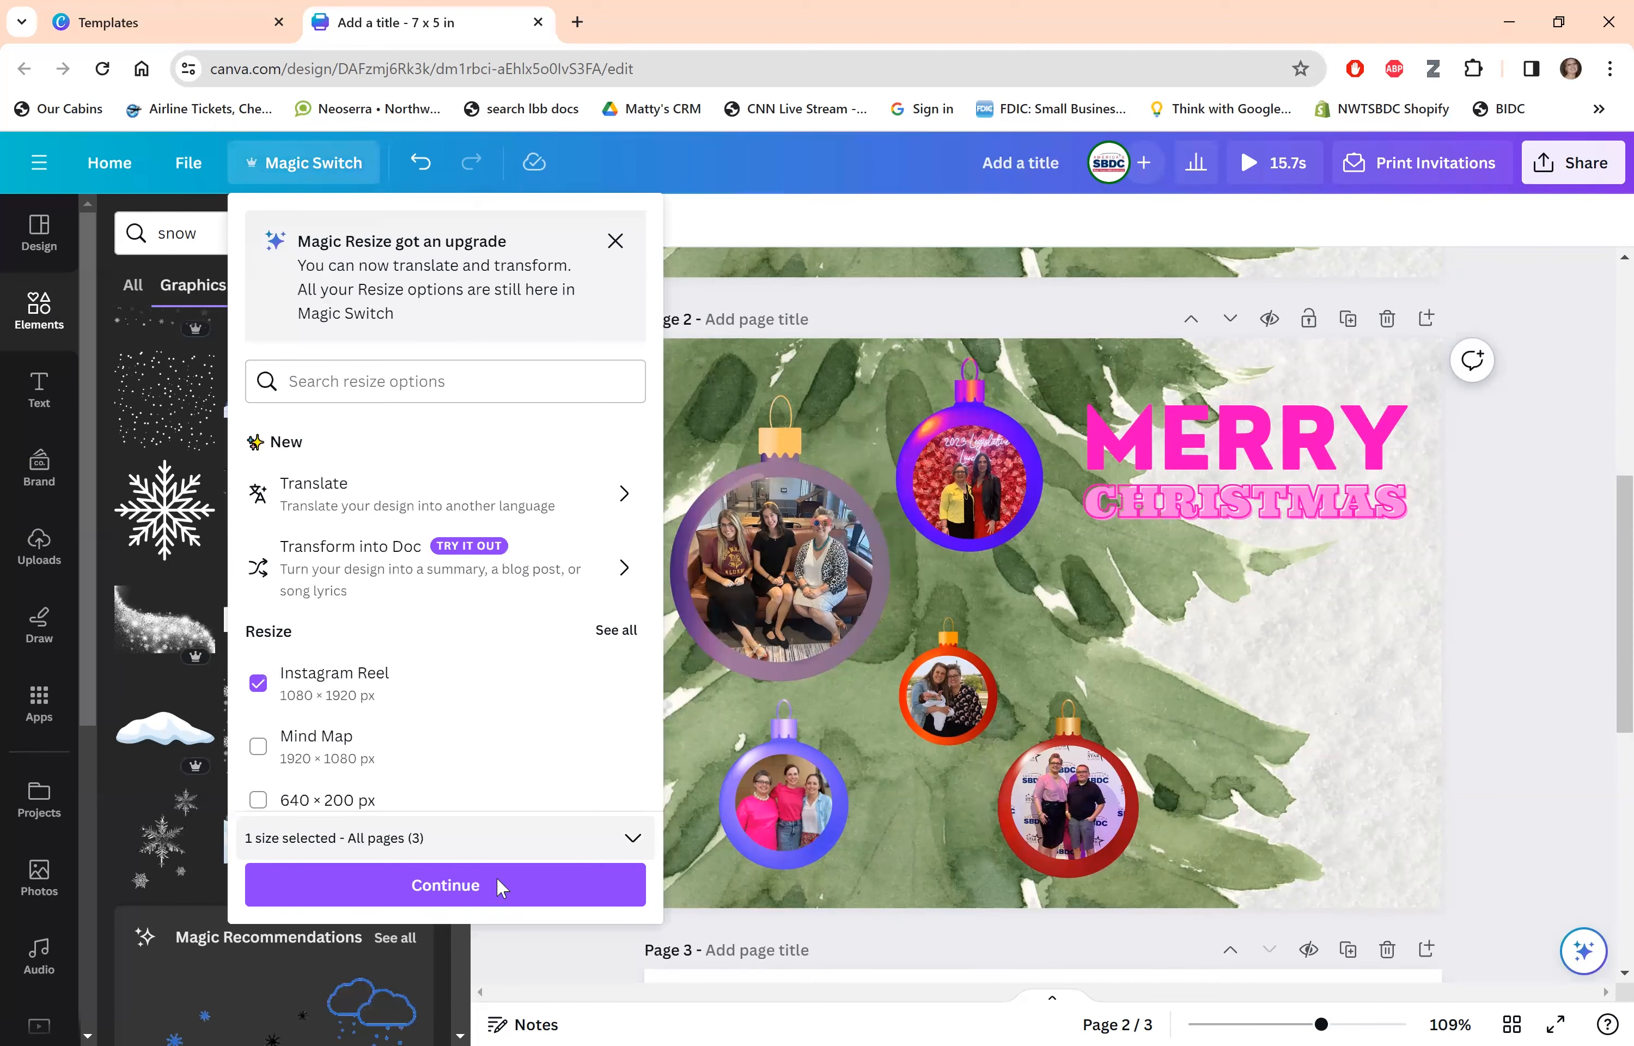
left_click(502, 888)
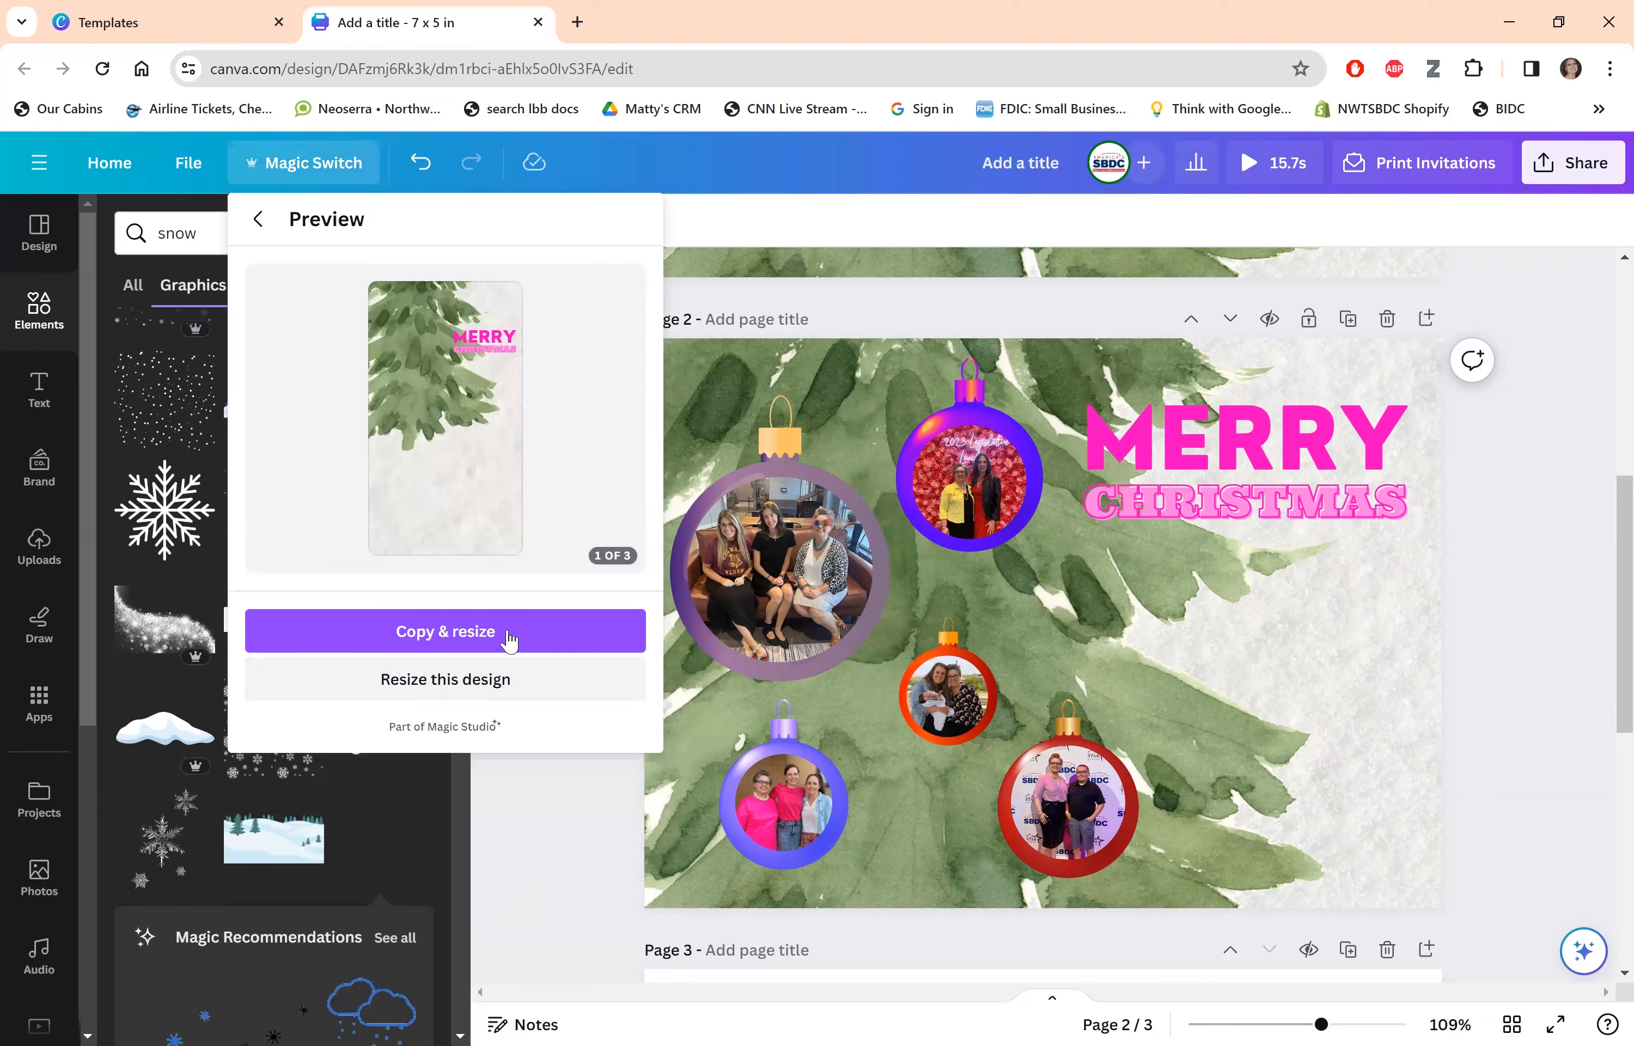
left_click(505, 635)
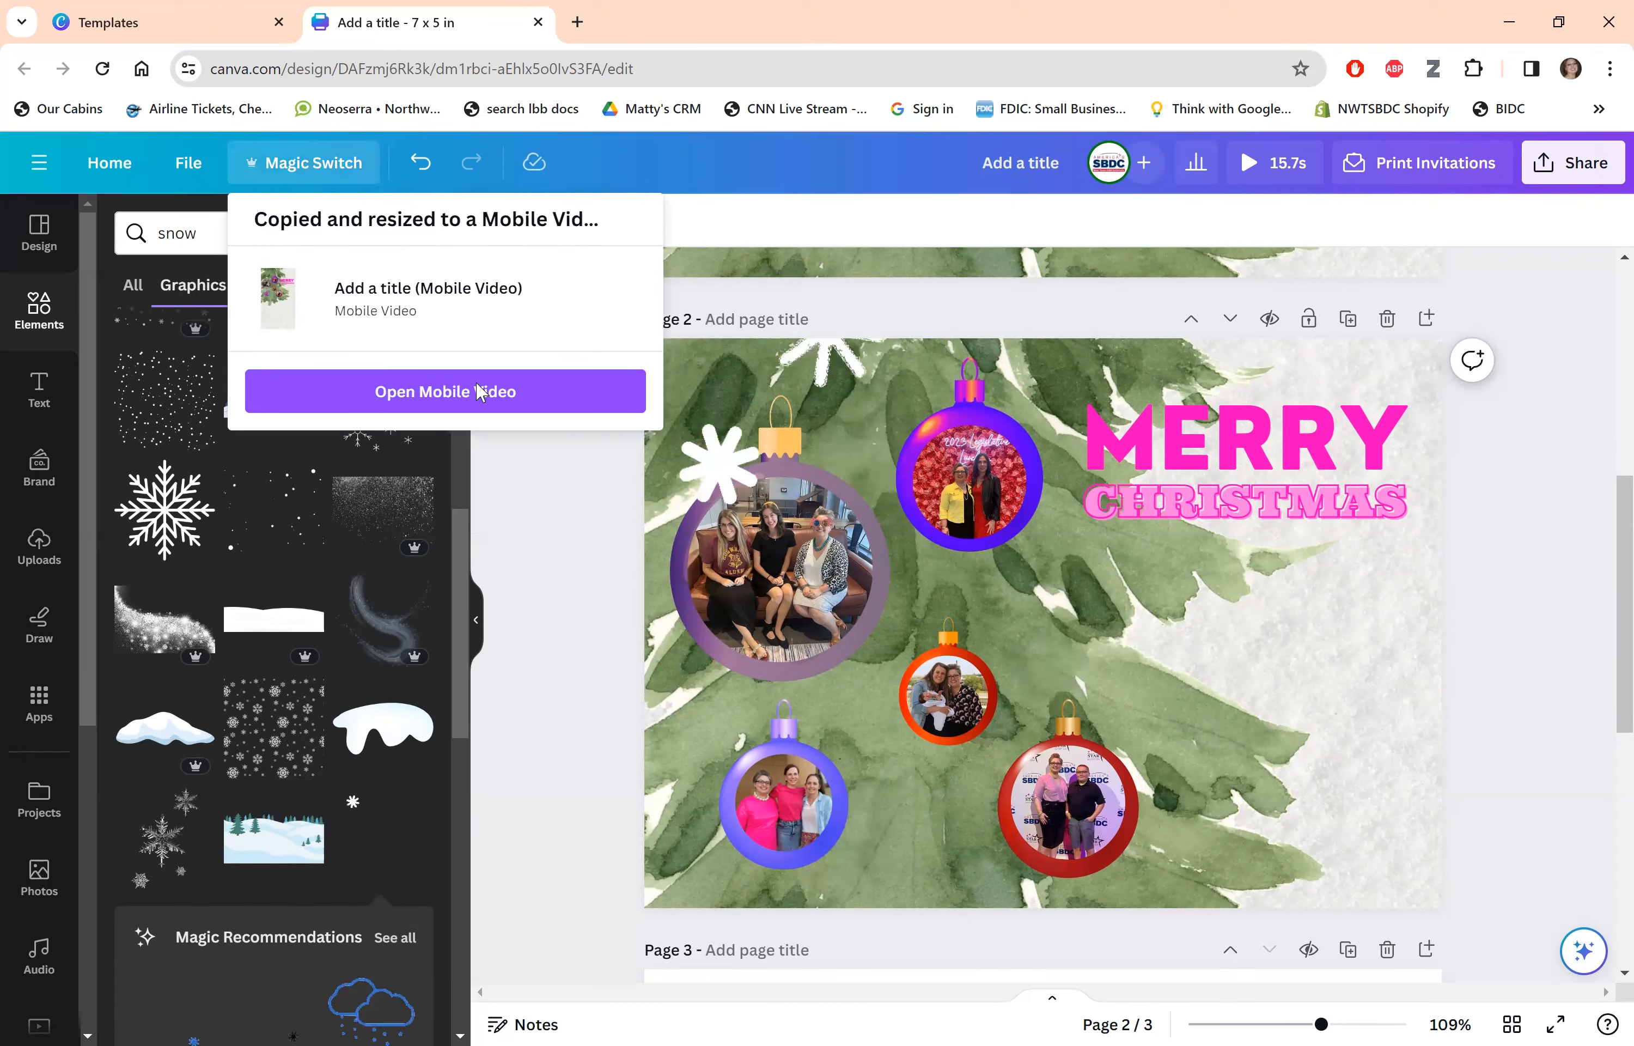
left_click(479, 392)
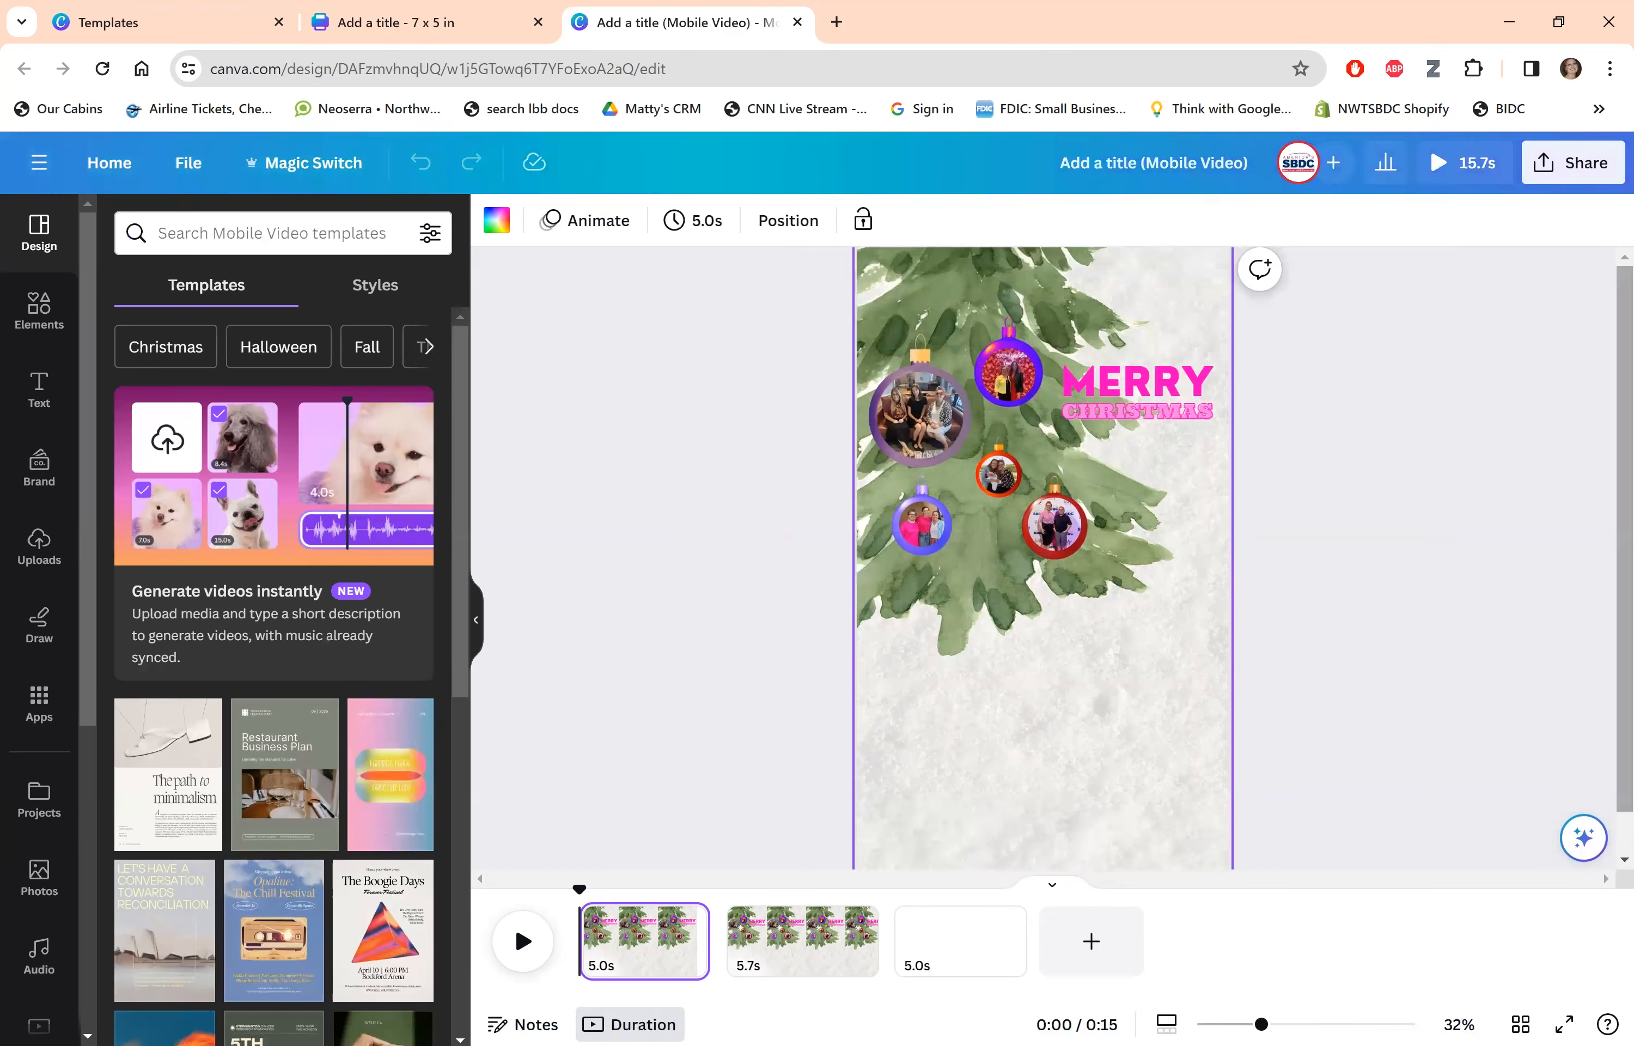
Enlarge the Christmas tree background image to fill the tall page.
left_click(968, 553)
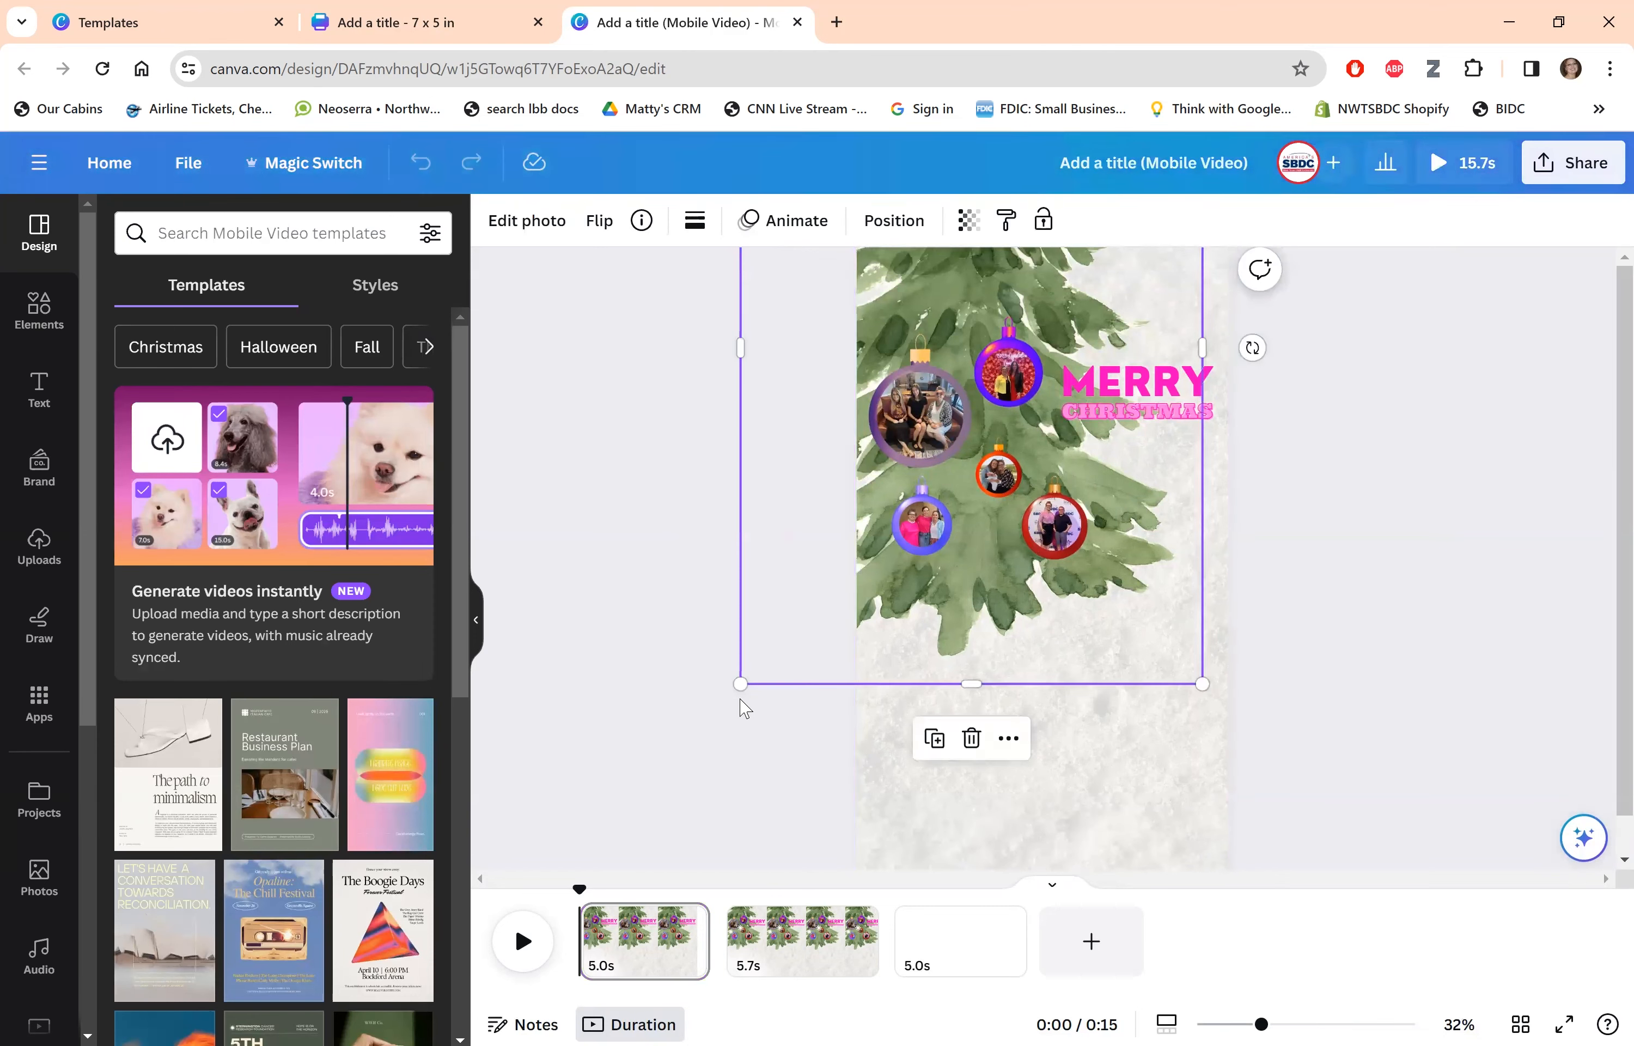
left_click_drag(743, 719, 621, 973)
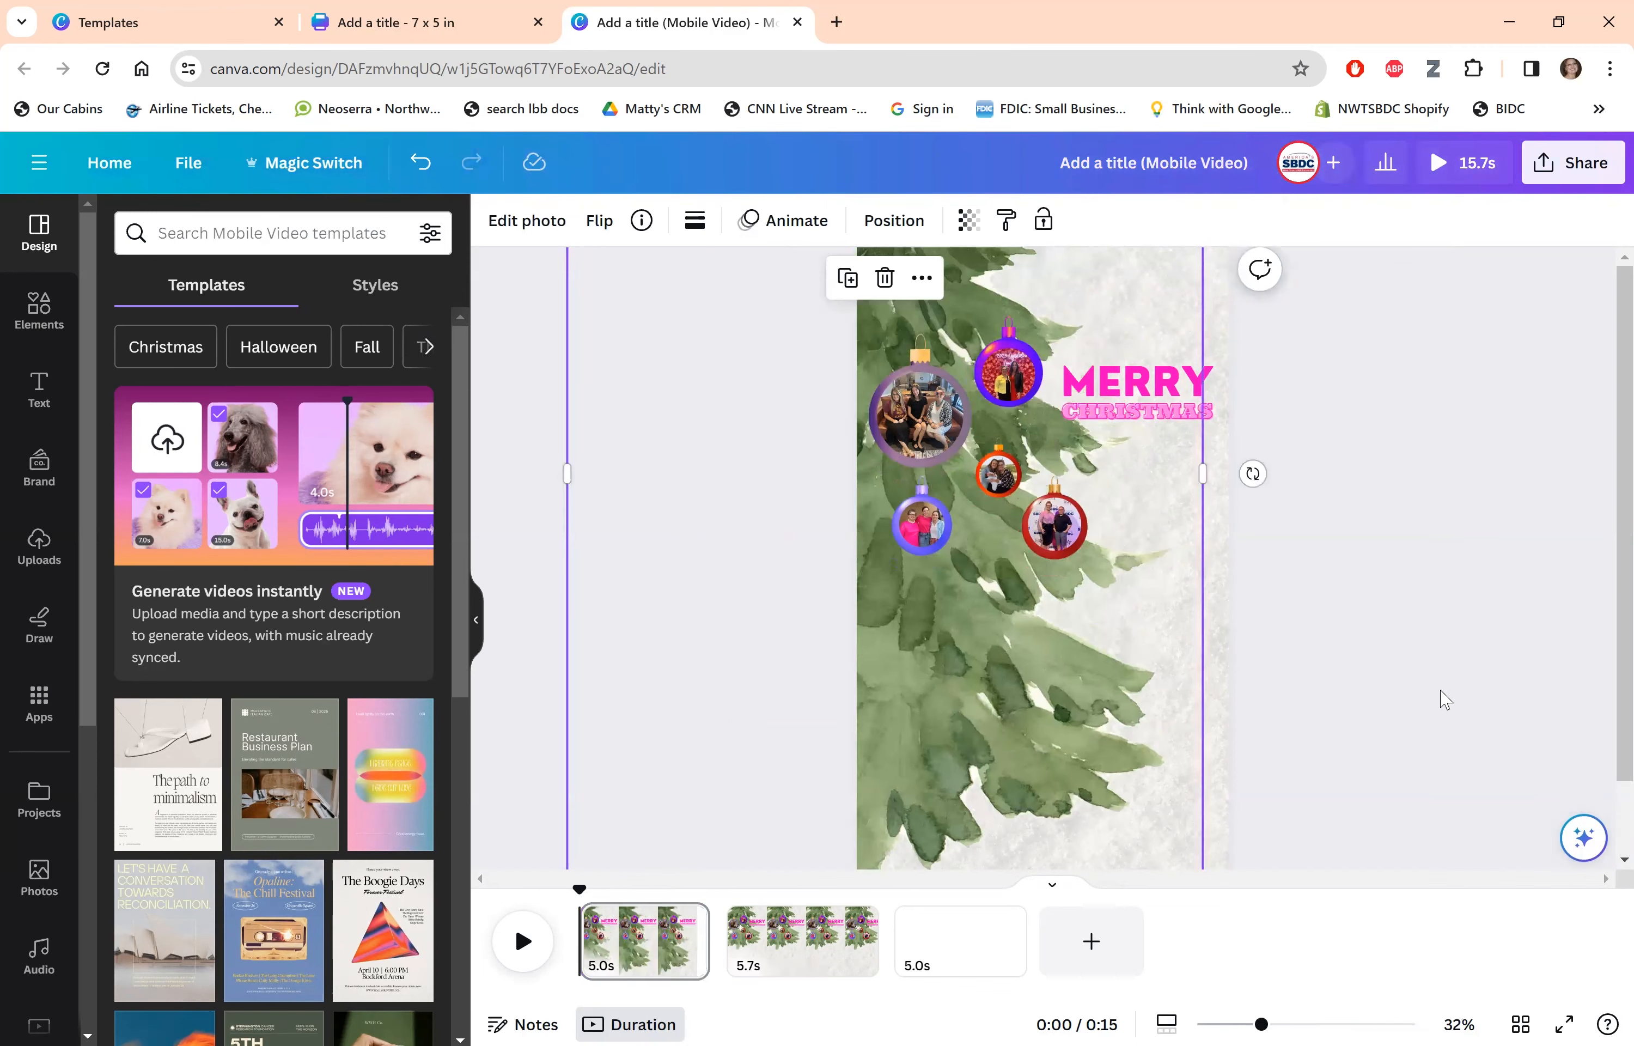
scroll(570, 851, "down", 1)
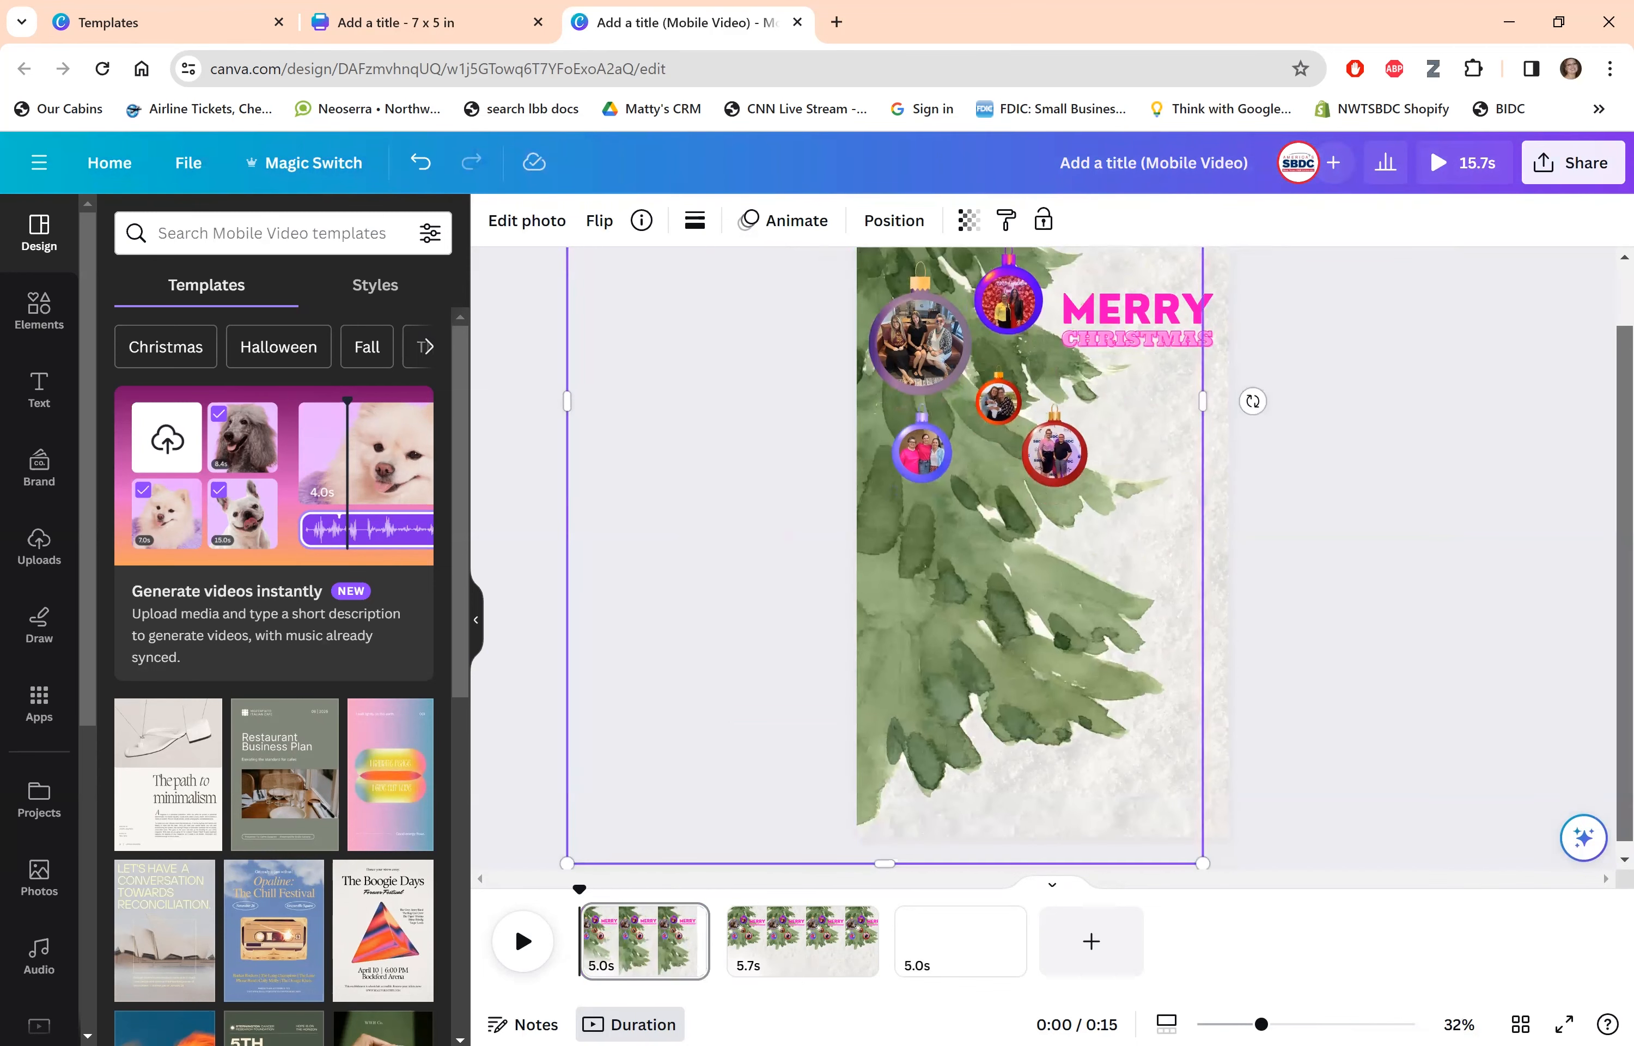
left_click_drag(570, 853, 493, 959)
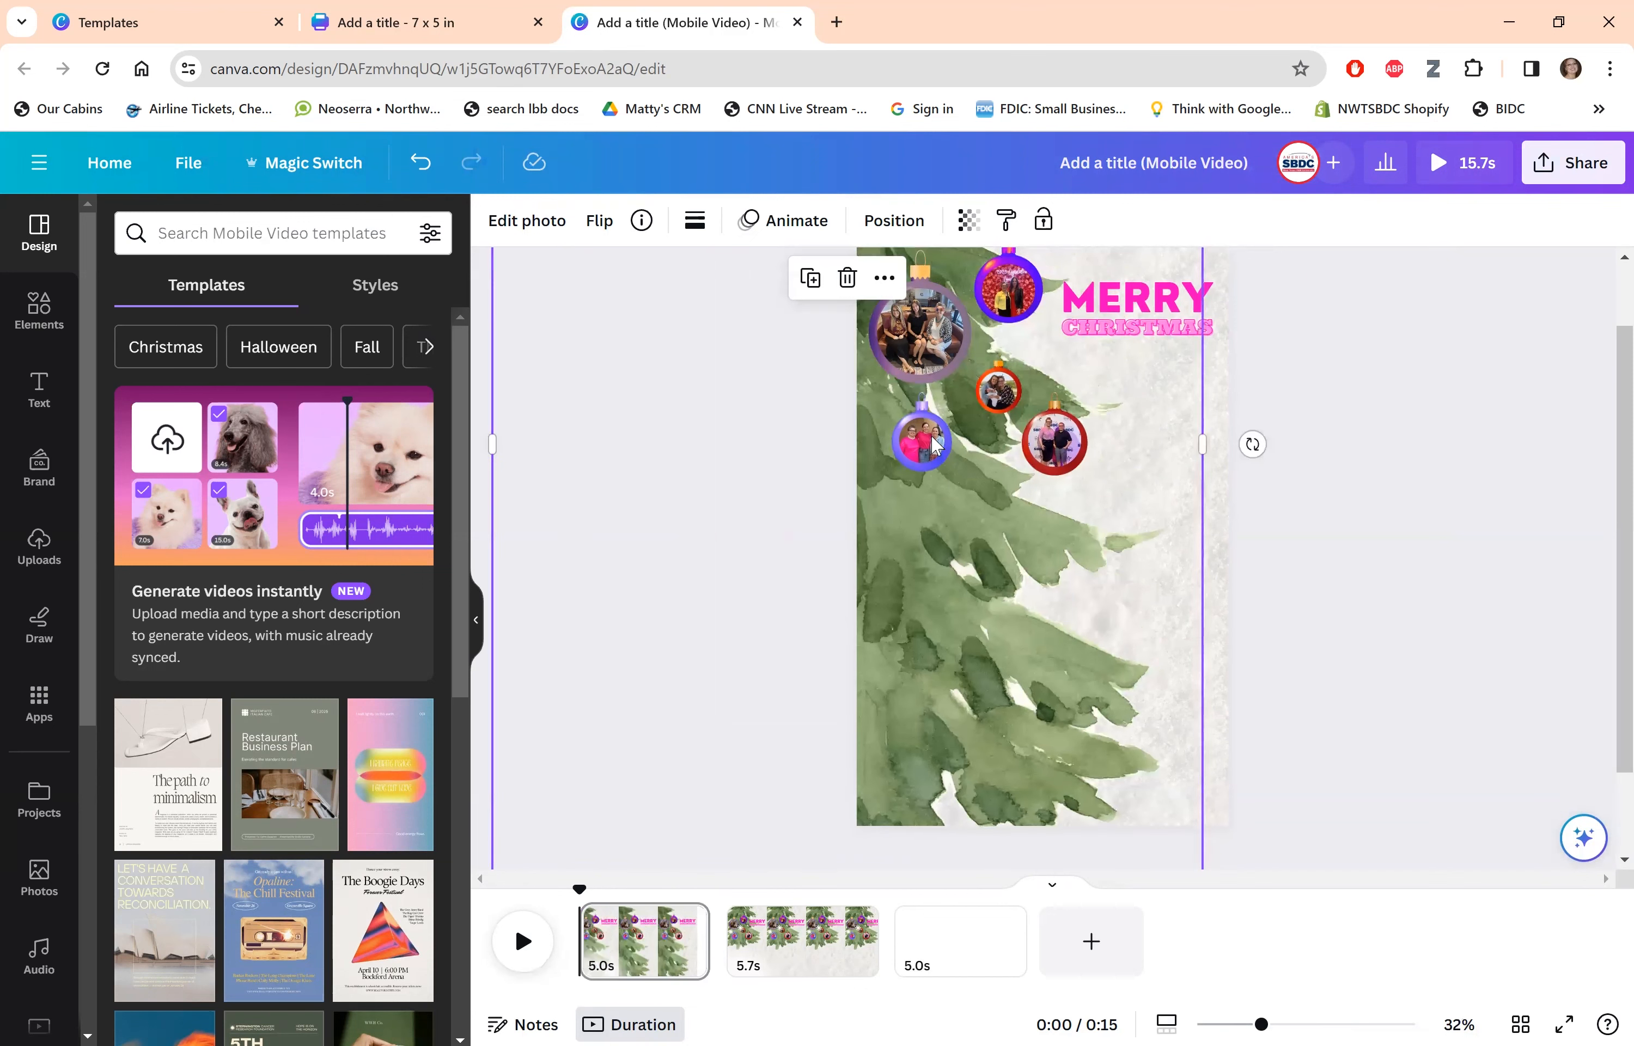
Reposition the purple, red SBDC and small red photo ornaments down the tree.
left_click_drag(927, 529, 1001, 628)
scroll(1085, 692, "down", 1)
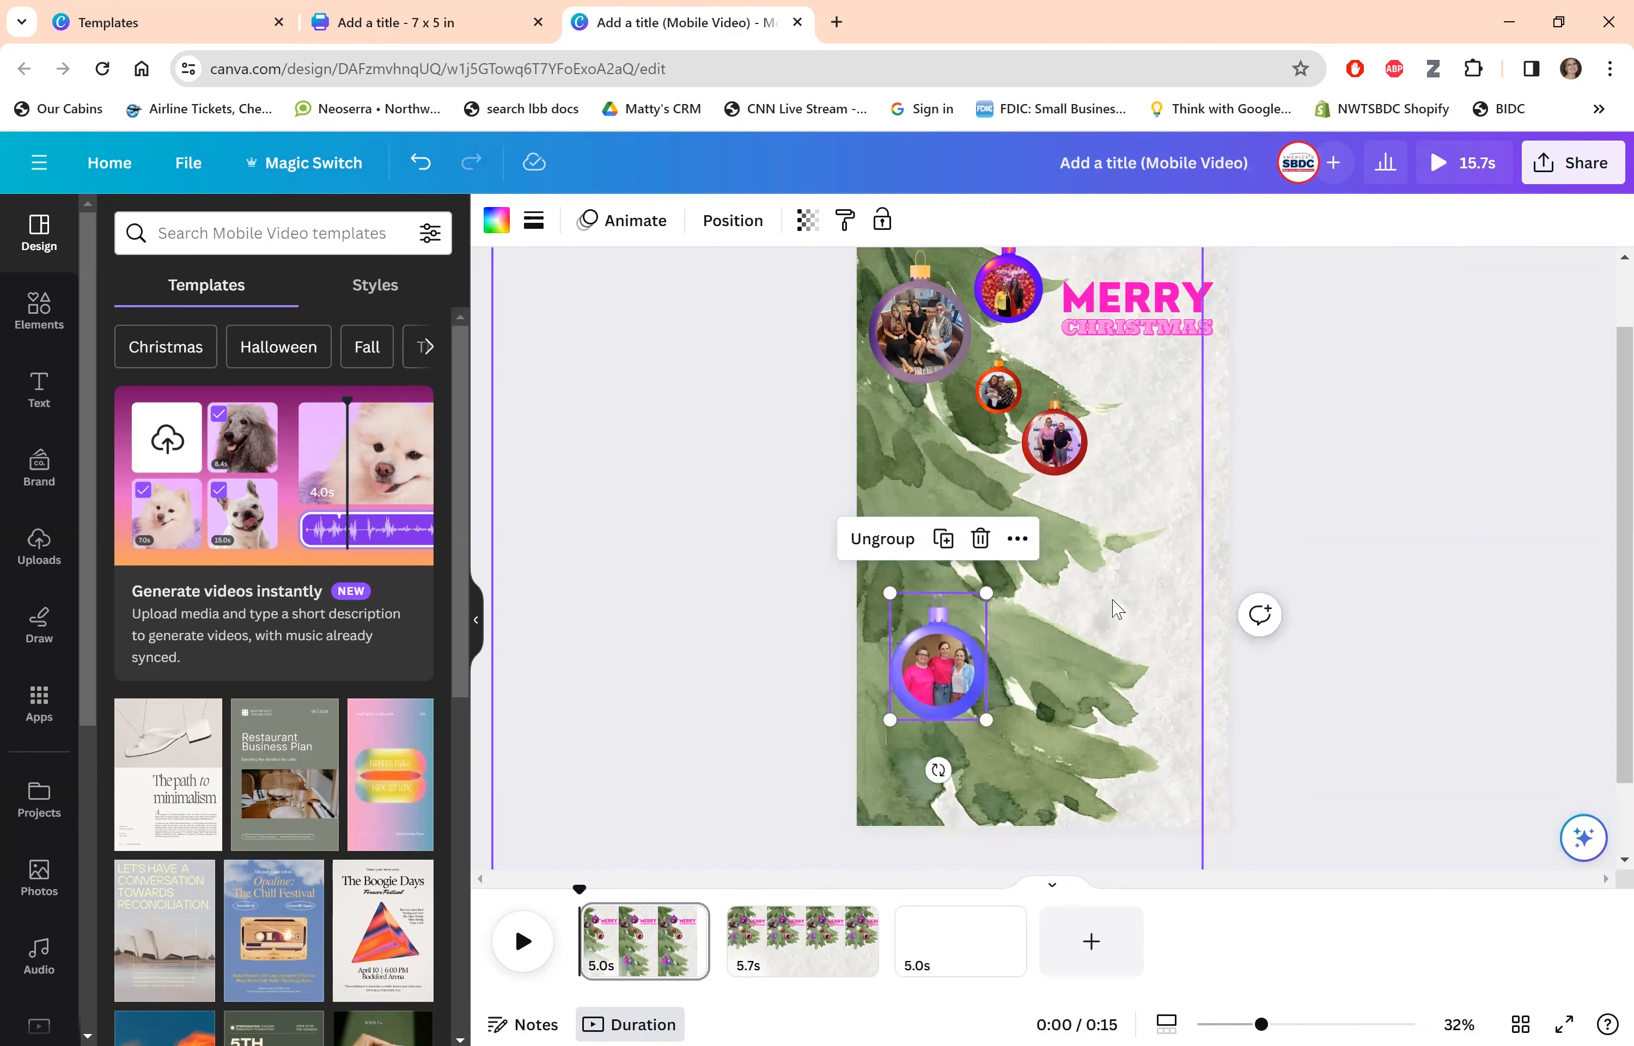
left_click_drag(1085, 692, 1128, 686)
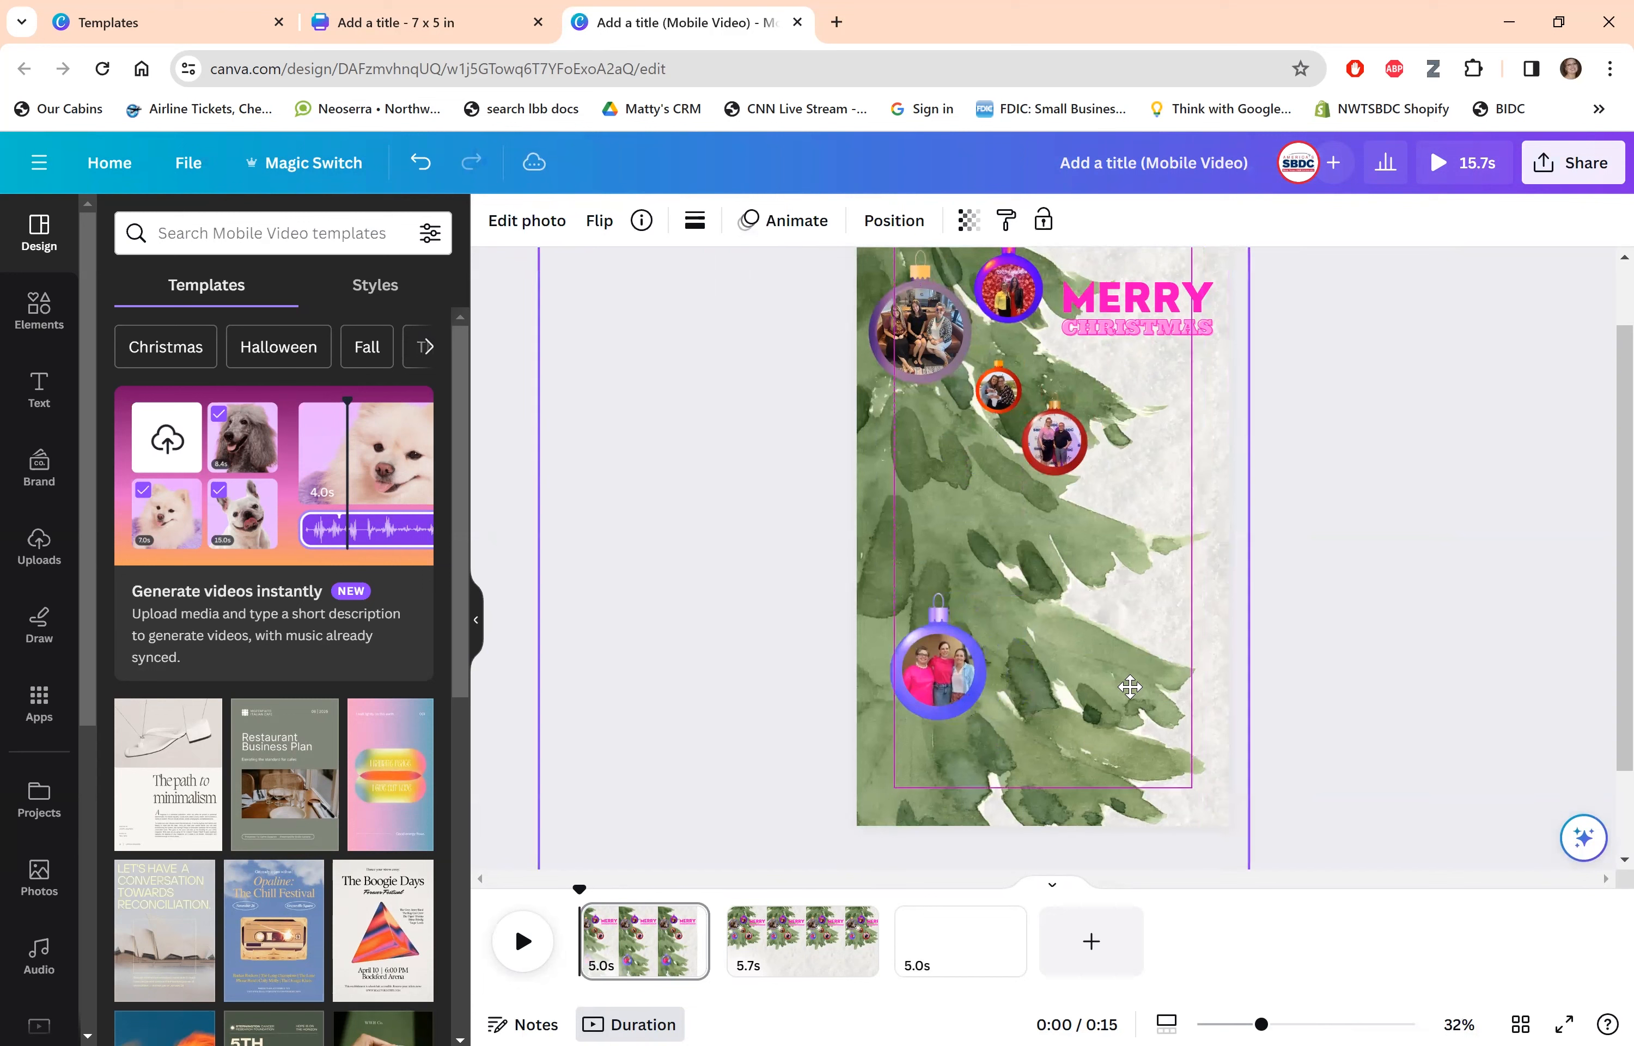
scroll(1010, 518, "up", 1)
left_click_drag(1051, 445, 1005, 567)
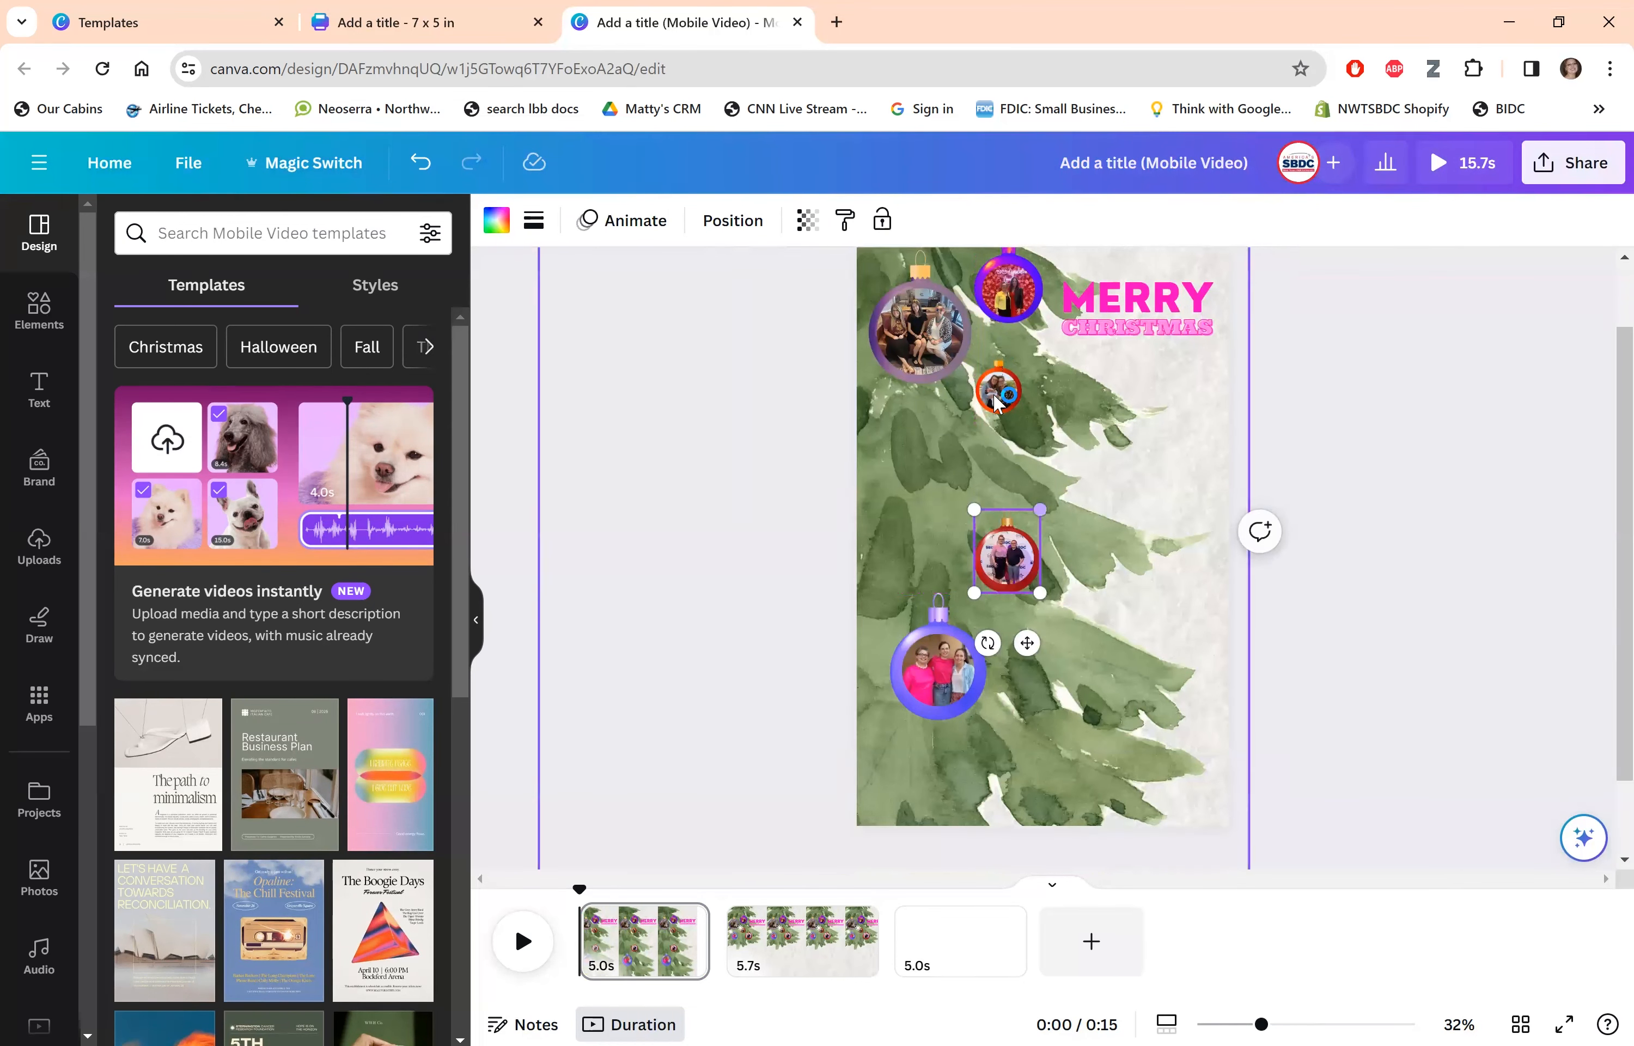
left_click(1470, 426)
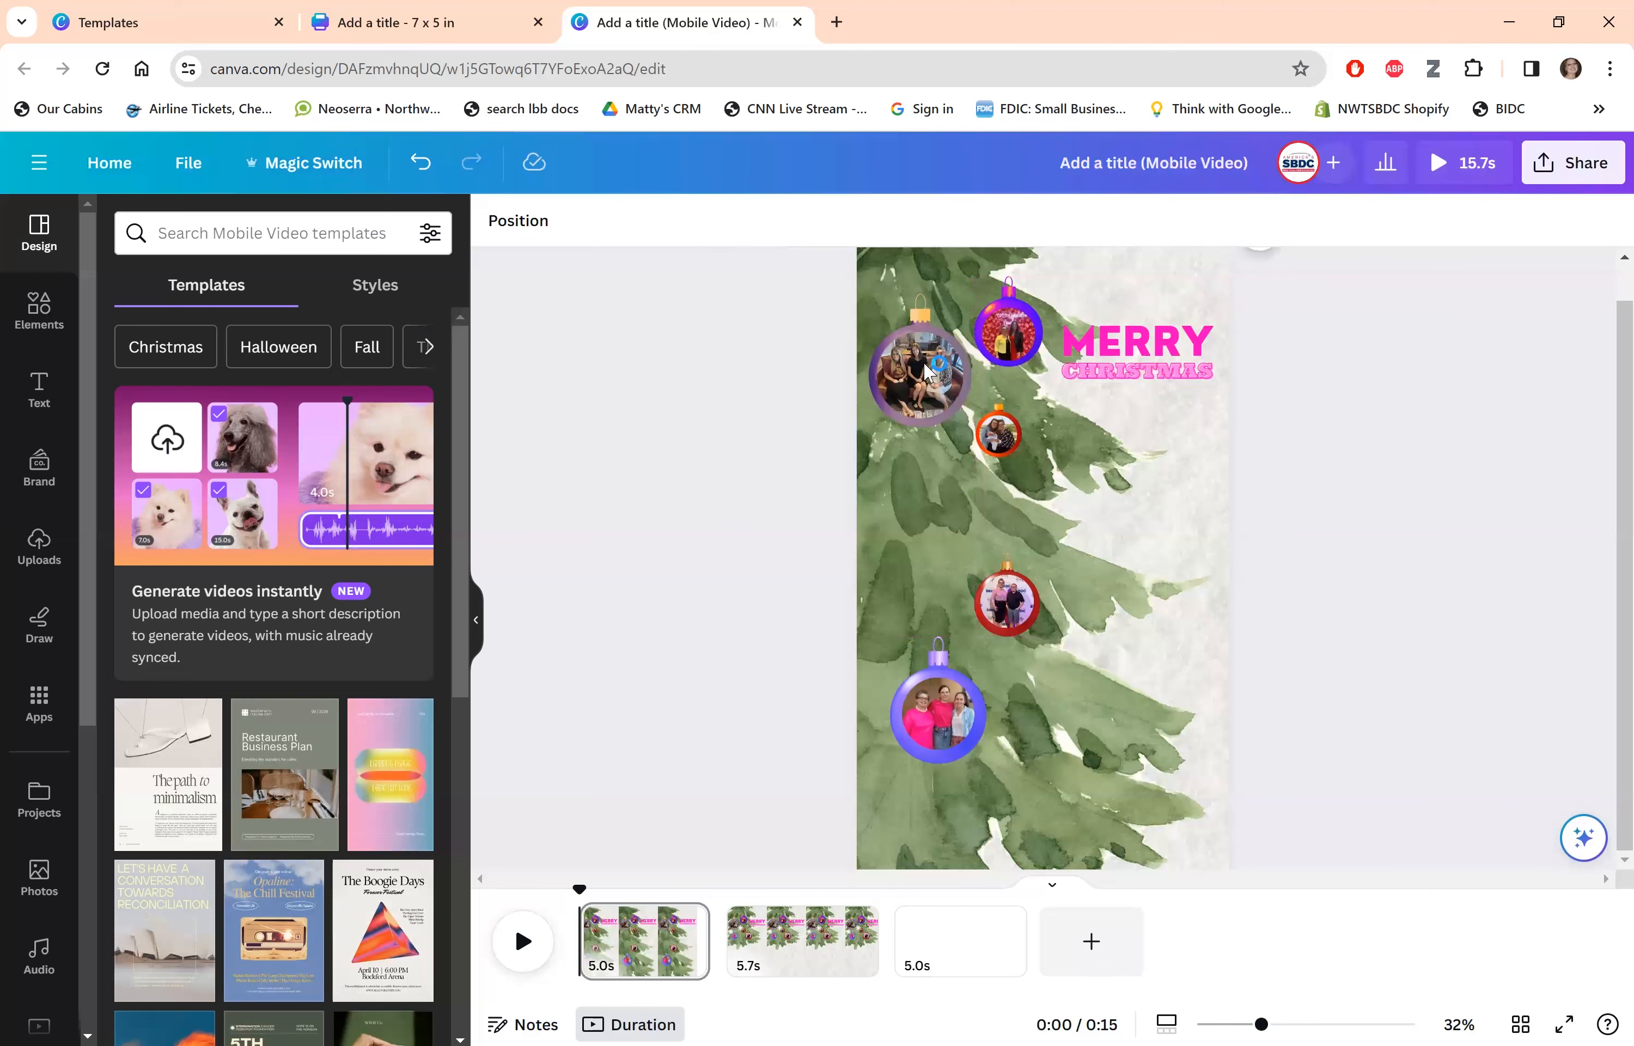
left_click_drag(932, 376, 937, 509)
left_click_drag(1009, 343, 915, 342)
left_click(1003, 427)
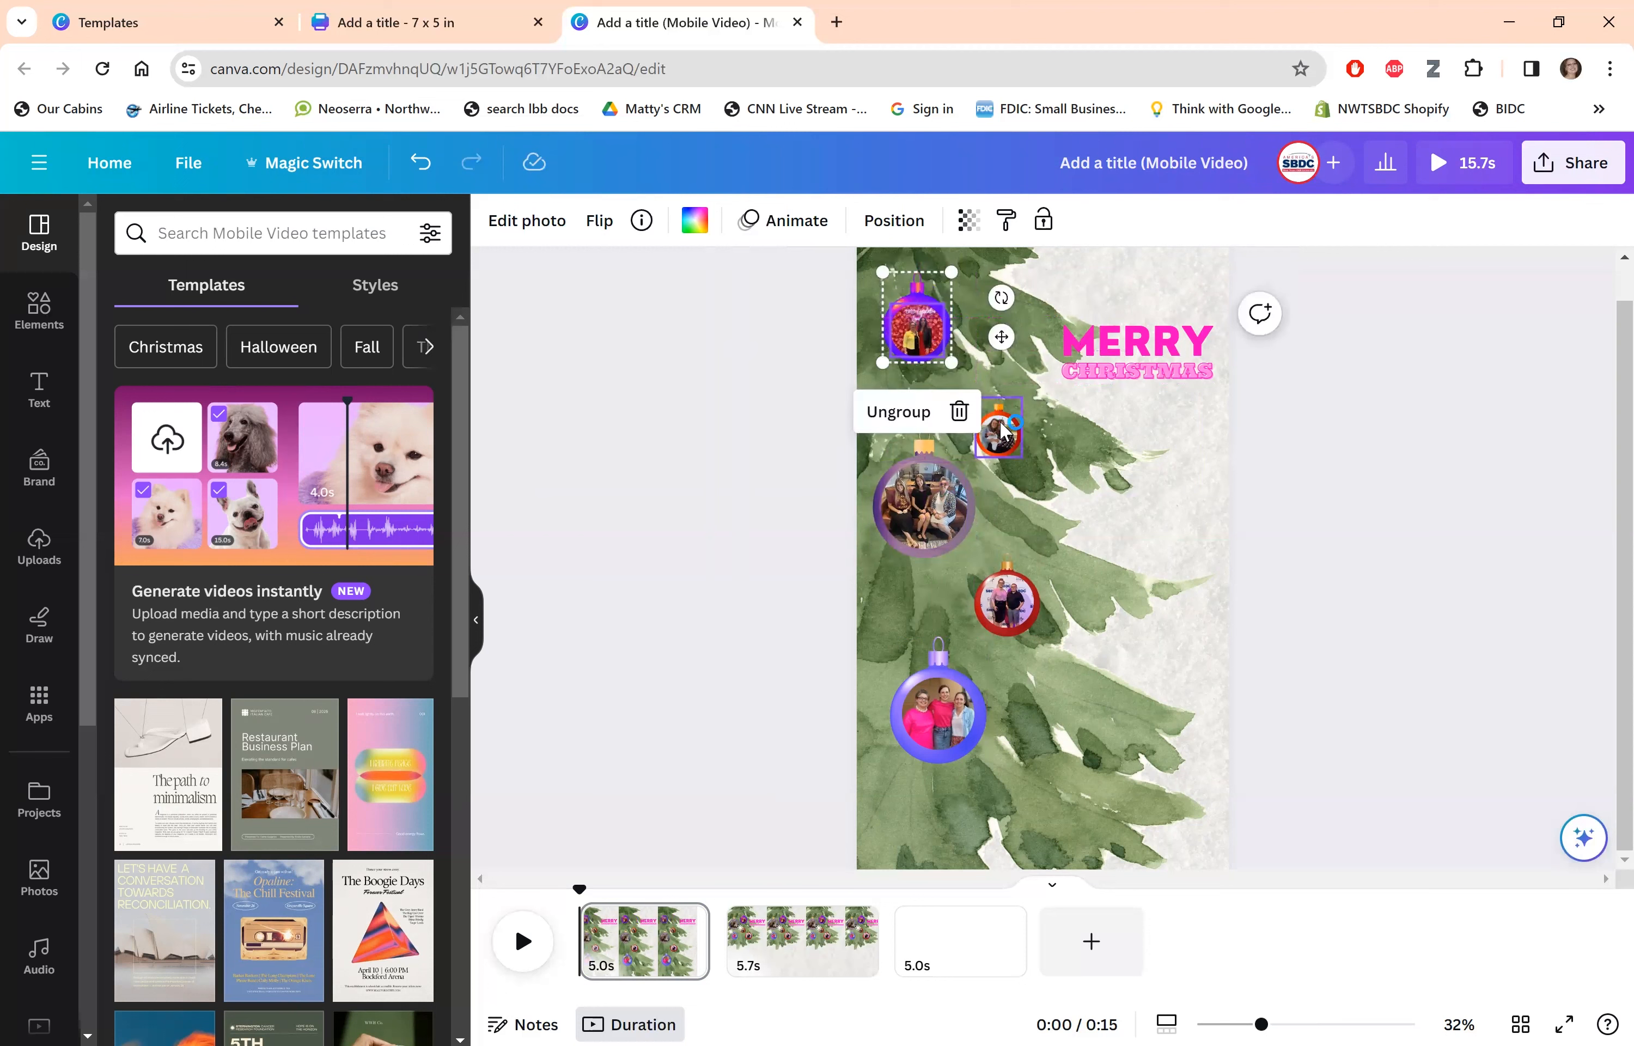
left_click_drag(1004, 412, 987, 414)
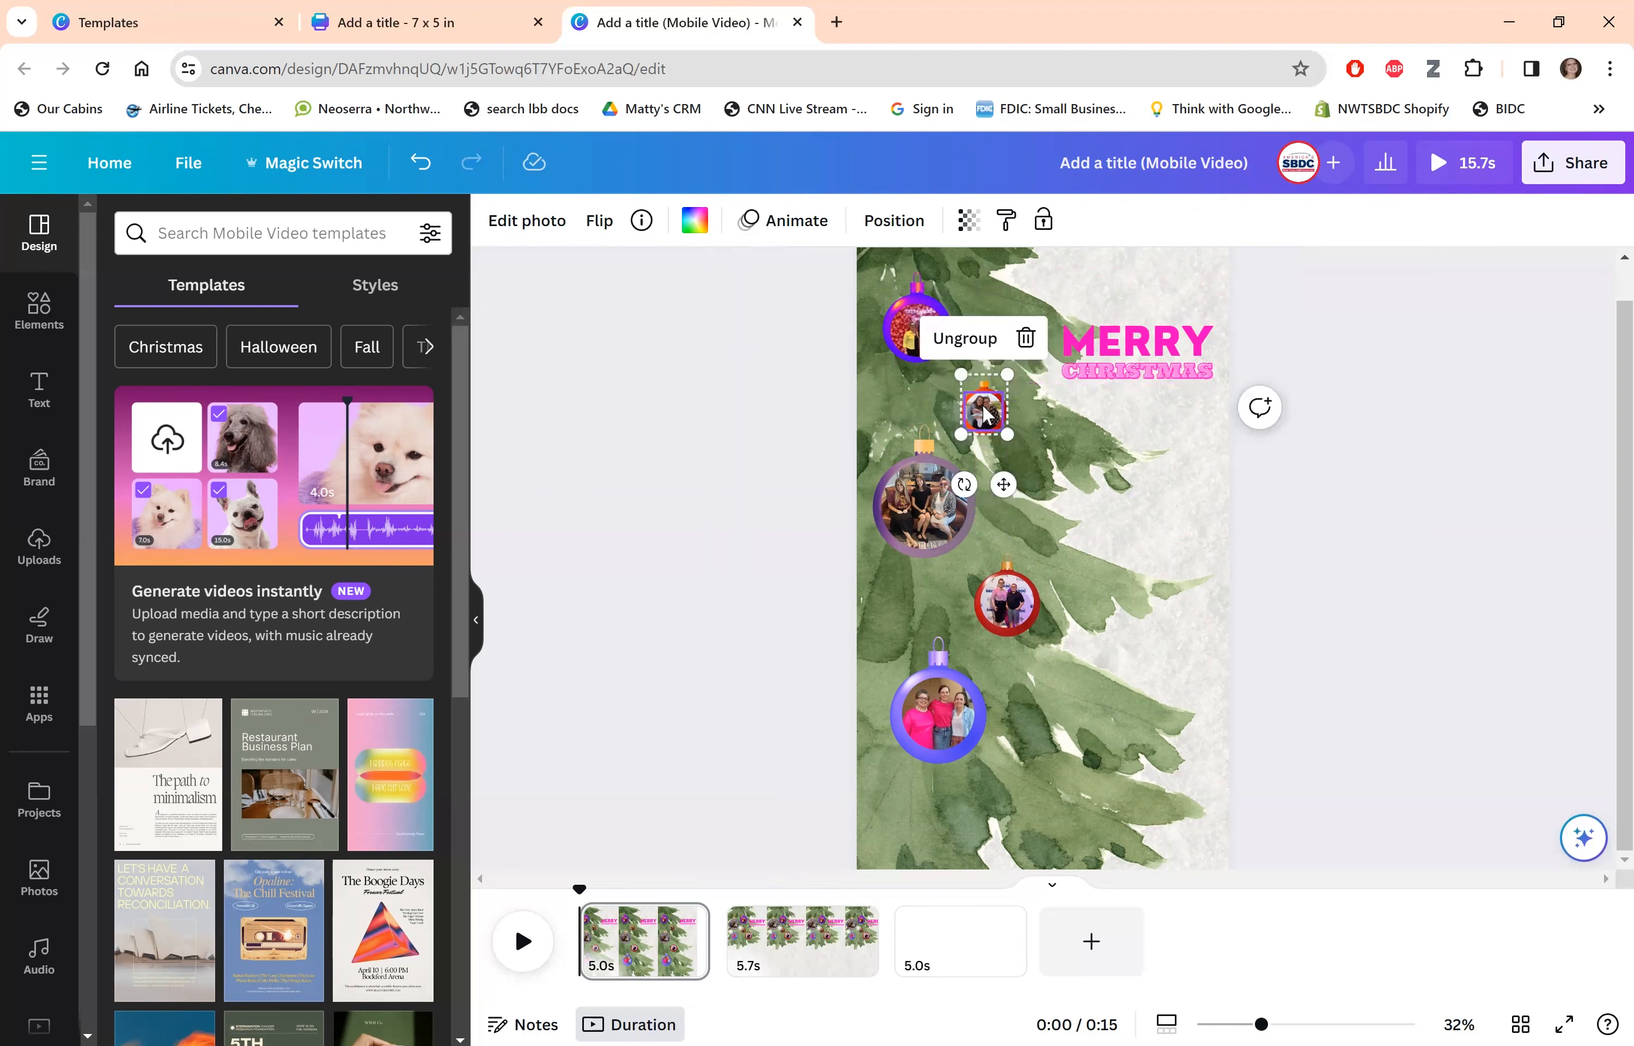
left_click(1130, 347)
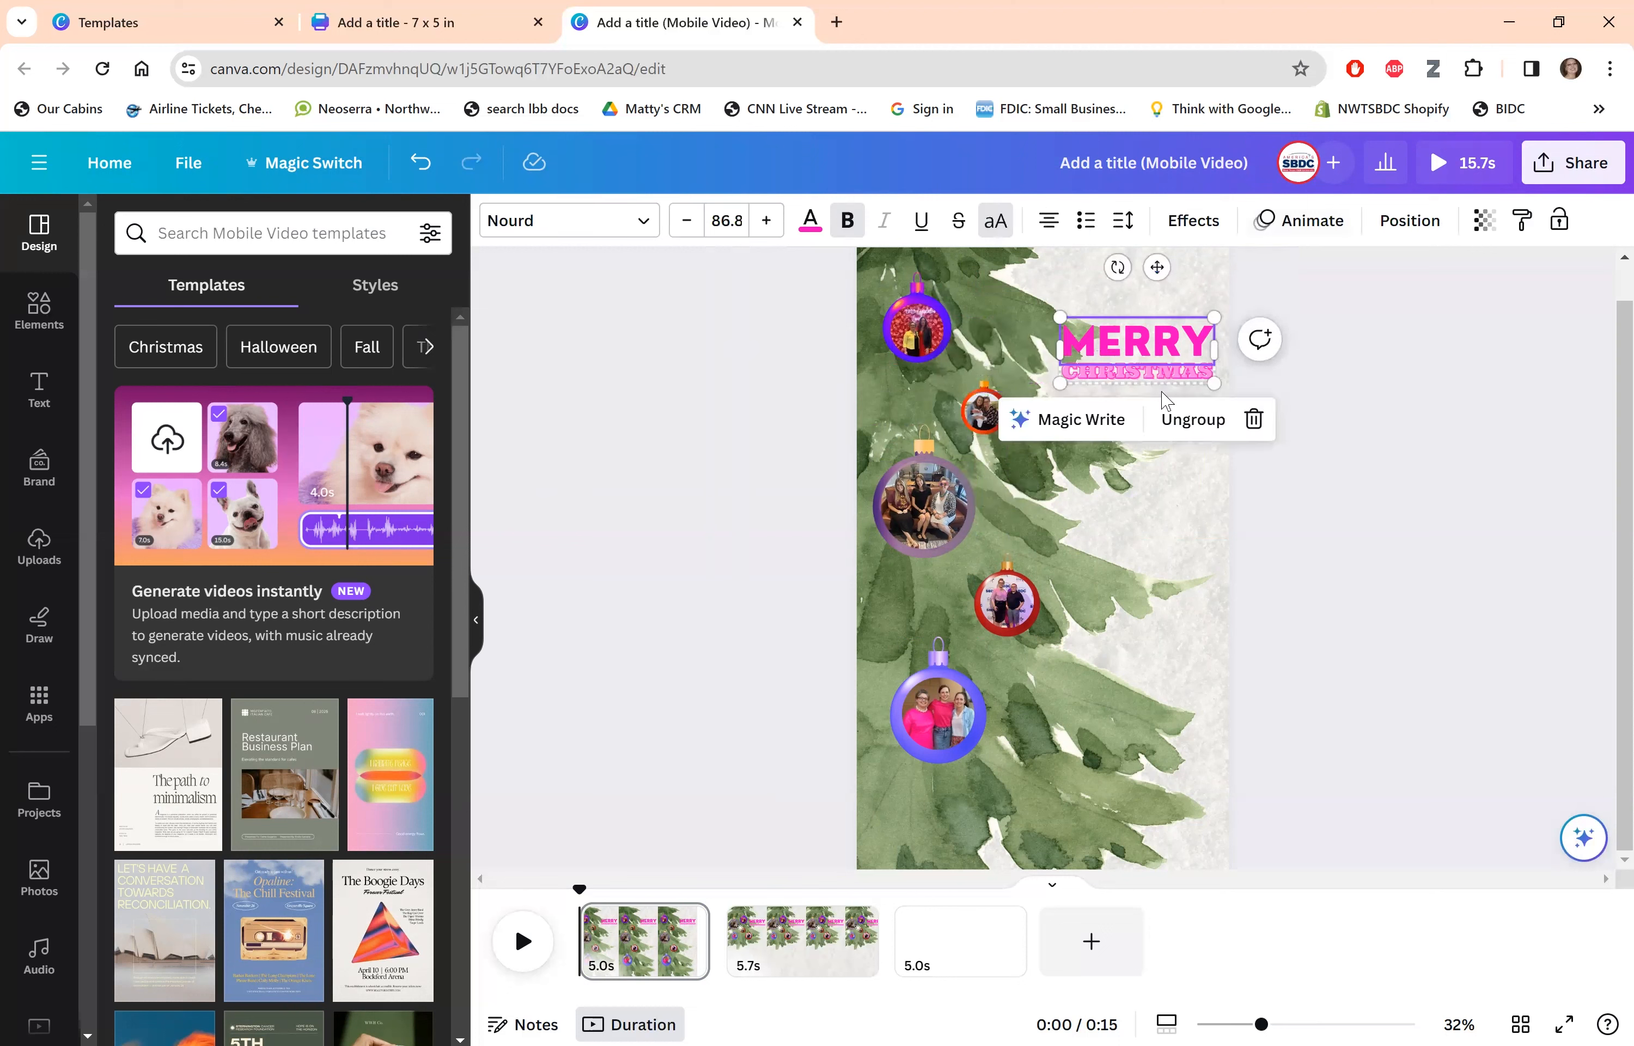
Enlarge MERRY to 148 pt, reposition the title and move the small ornament lower.
left_click_drag(1064, 379, 955, 398)
left_click_drag(1081, 364, 1098, 334)
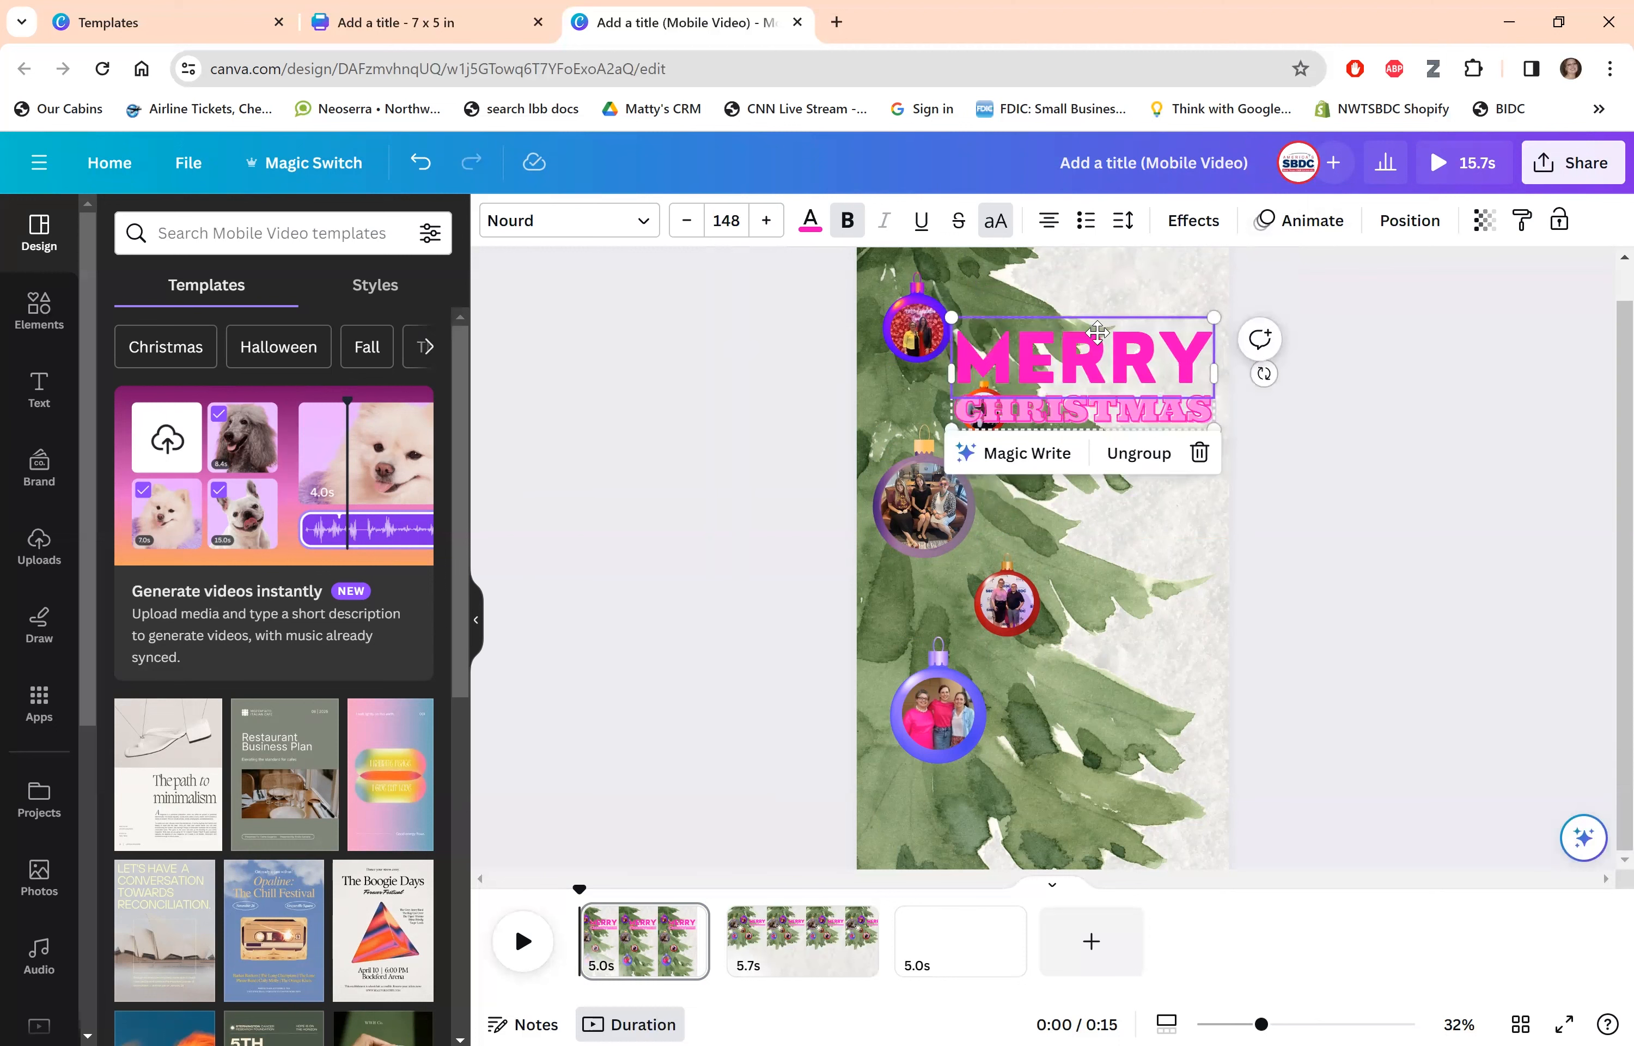
left_click(1445, 463)
left_click_drag(1002, 427, 1043, 846)
left_click_drag(1076, 398, 1064, 436)
Ungroup MERRY from CHRISTMAS and give each word the Pan animation.
left_click(1317, 229)
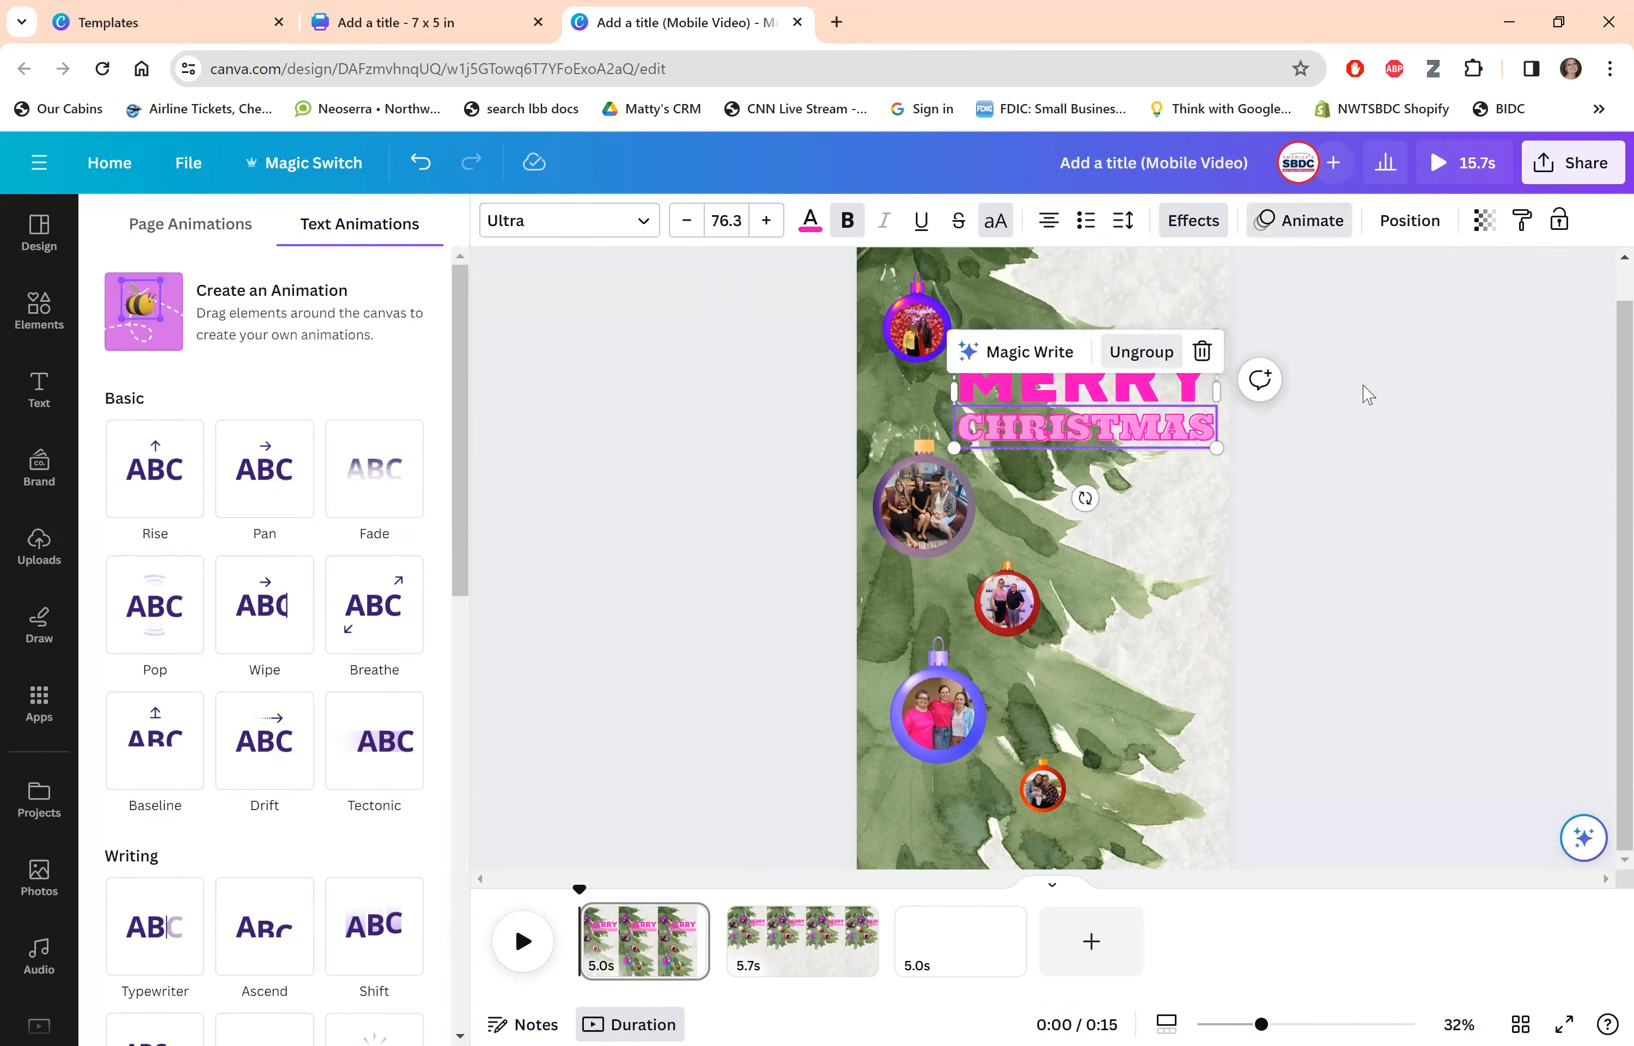
left_click(1131, 361)
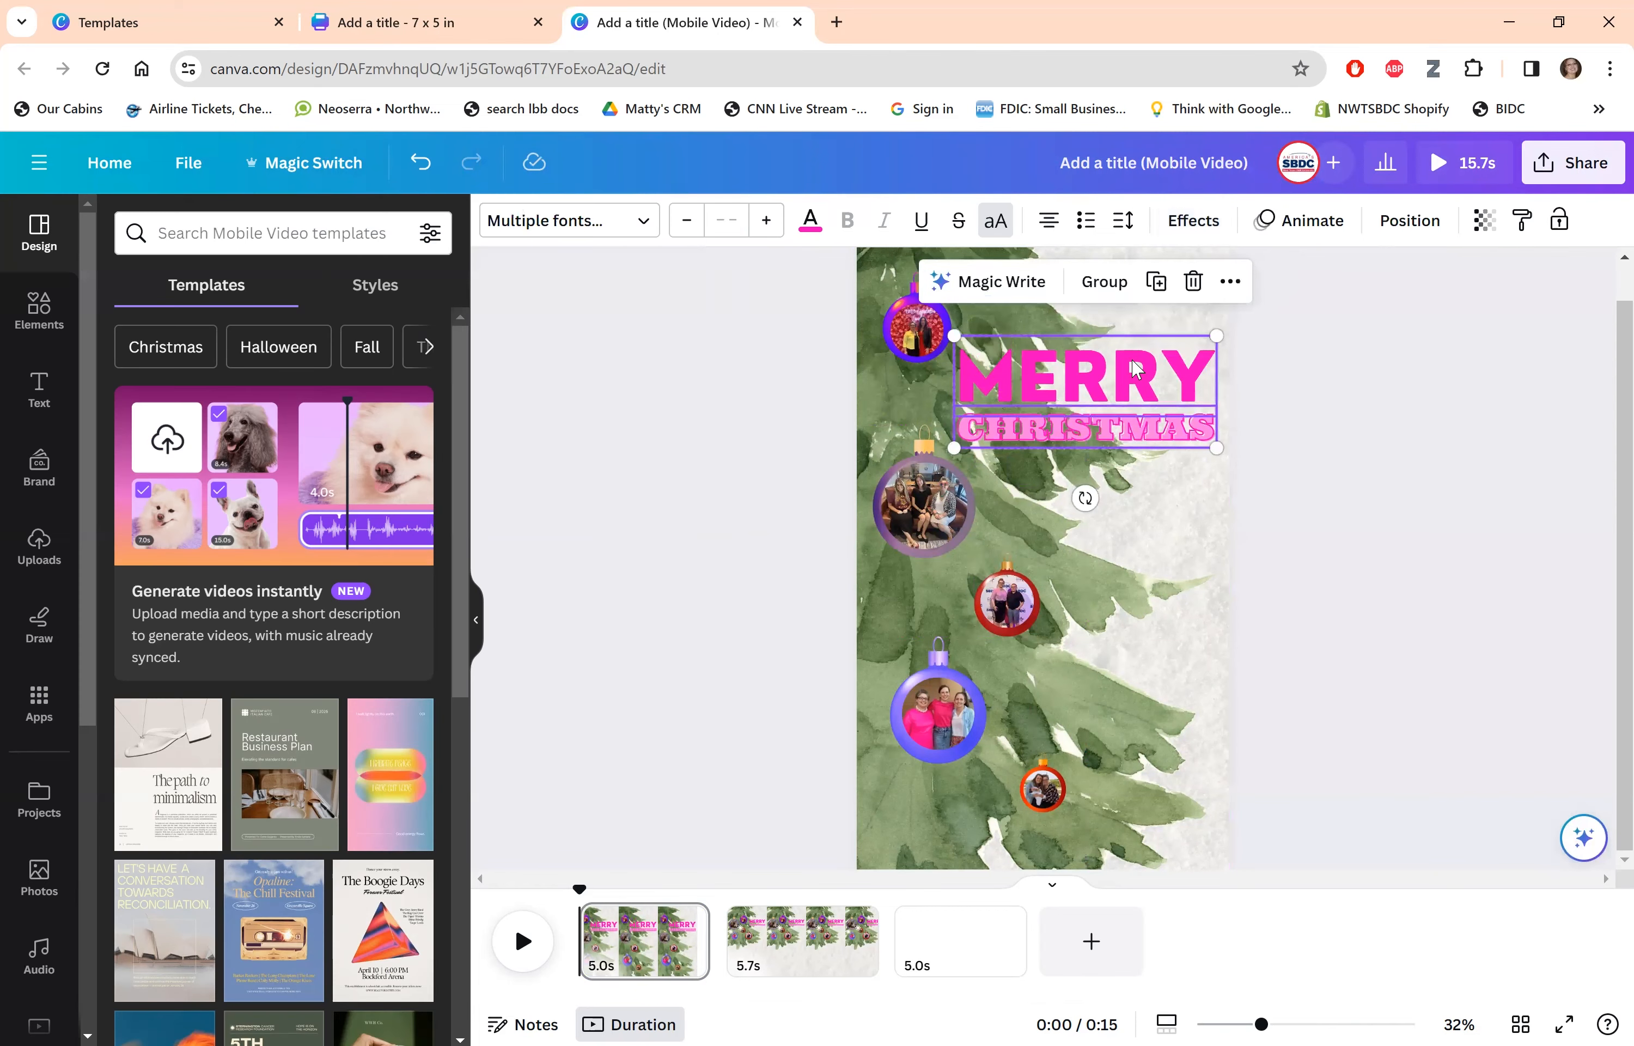
left_click(1368, 408)
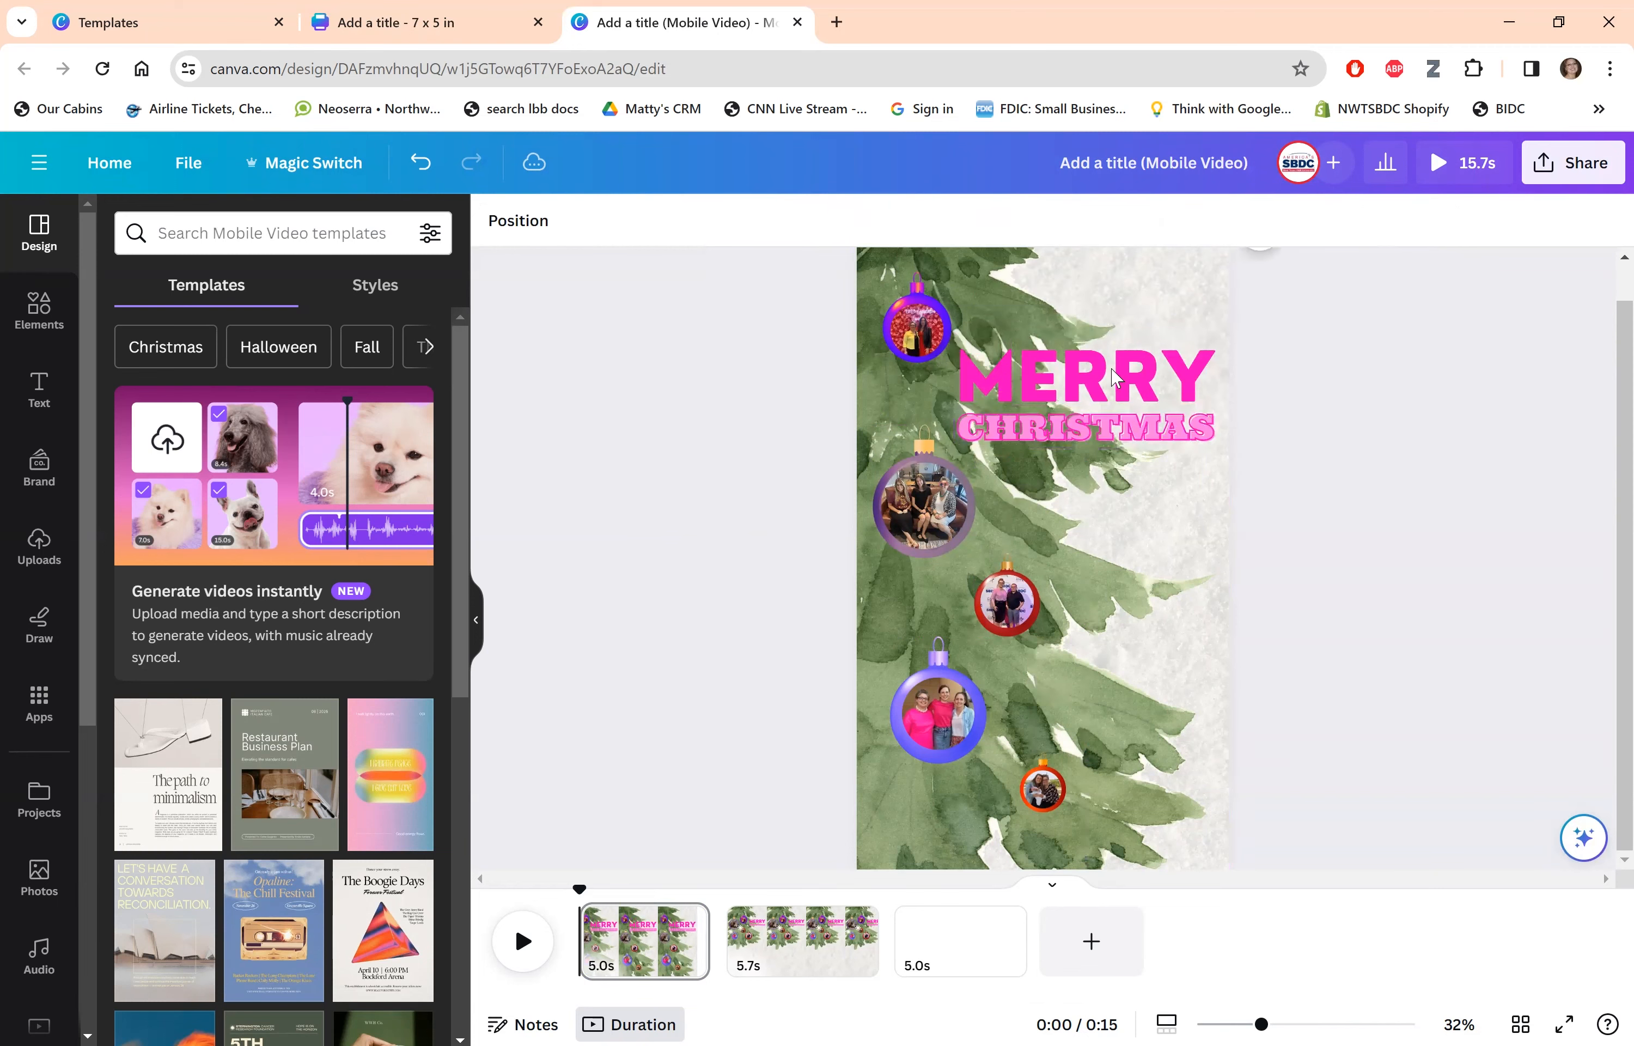
left_click(1116, 376)
left_click(1292, 232)
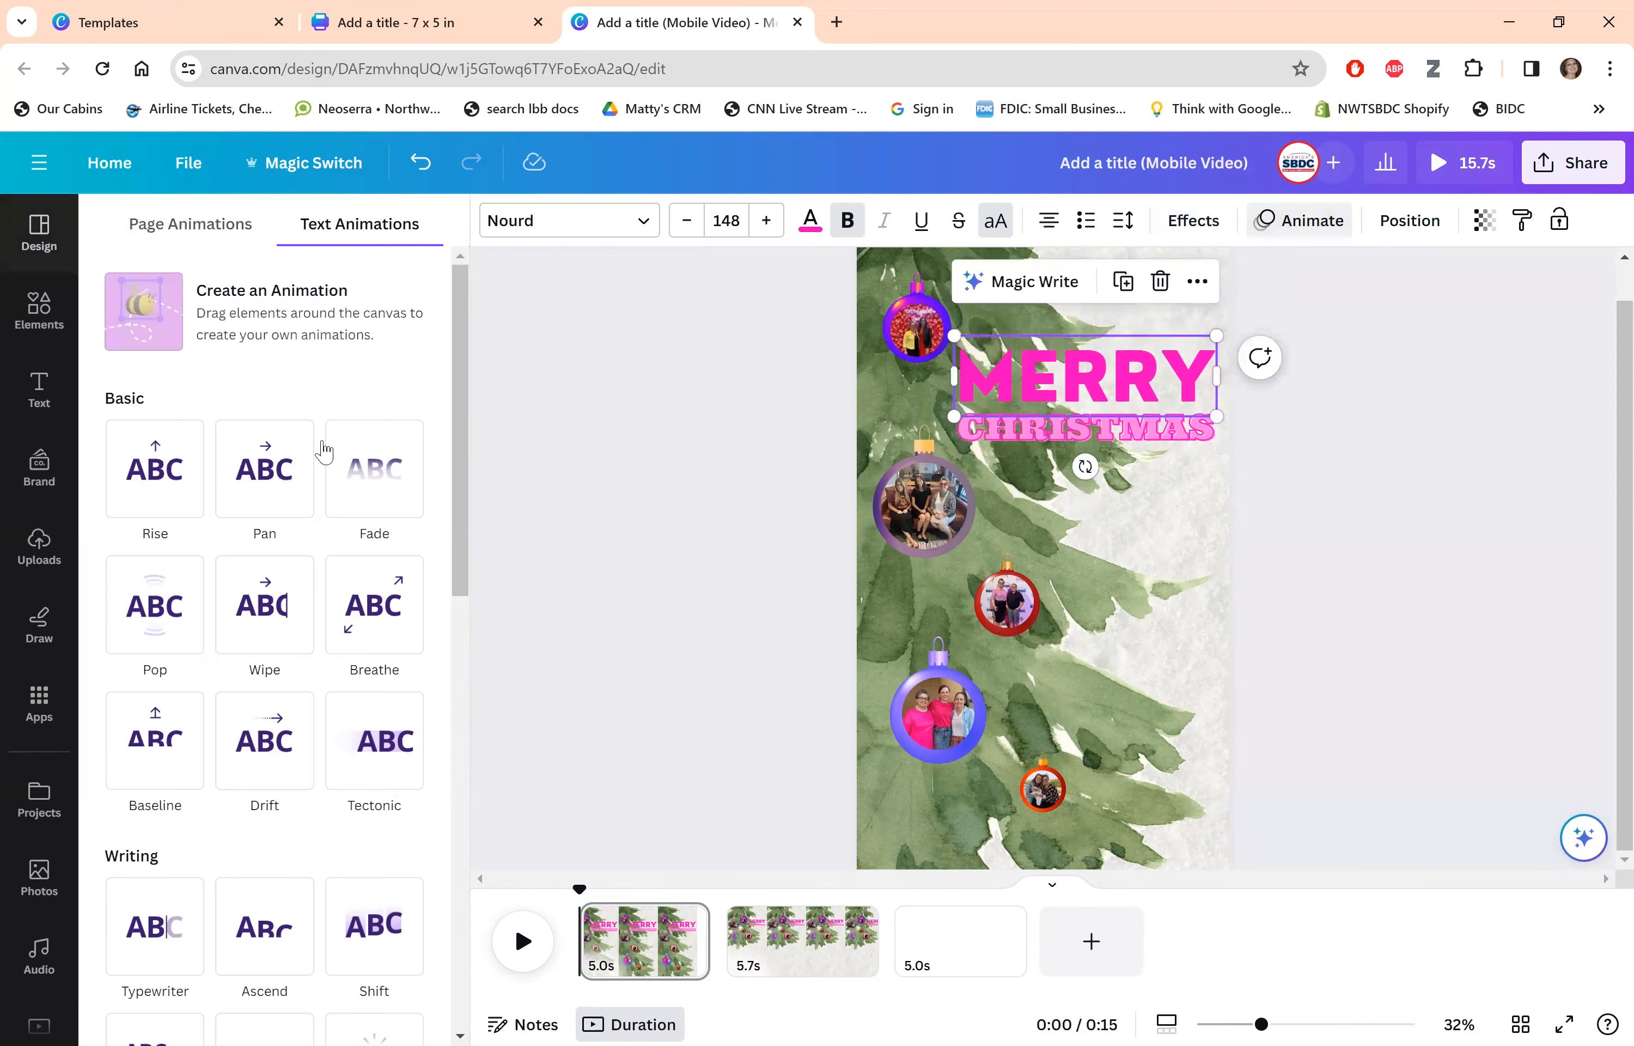
left_click(304, 468)
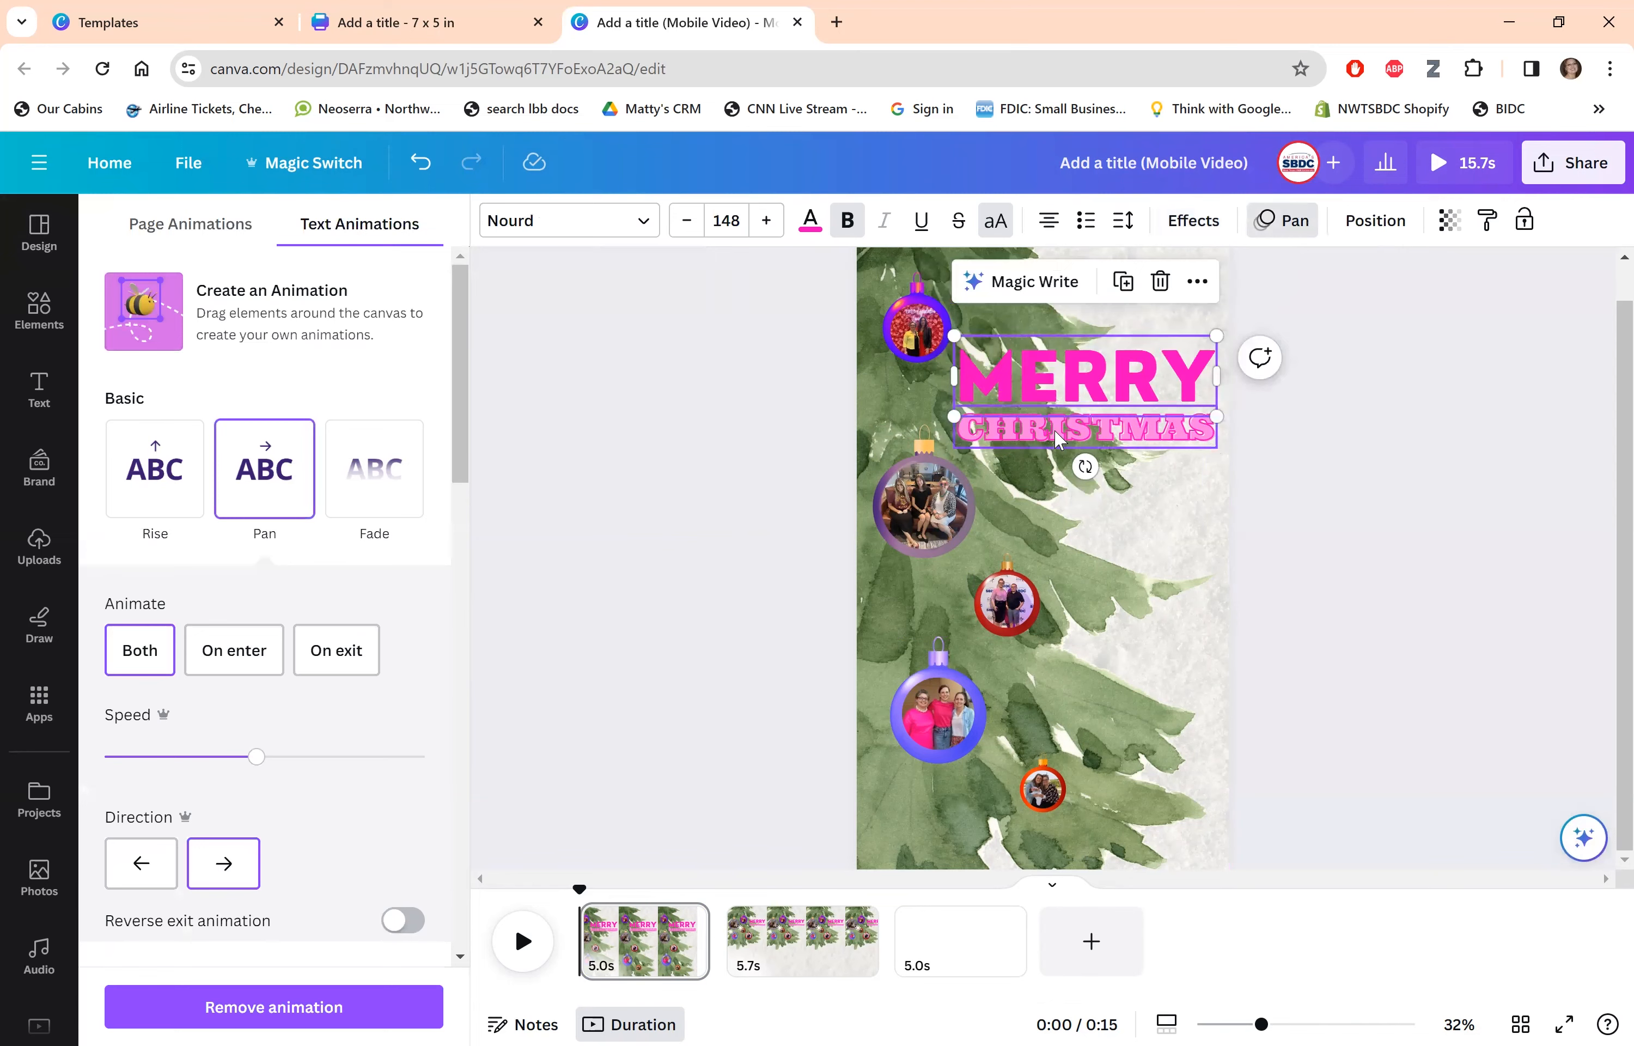
left_click(1055, 430)
left_click(290, 486)
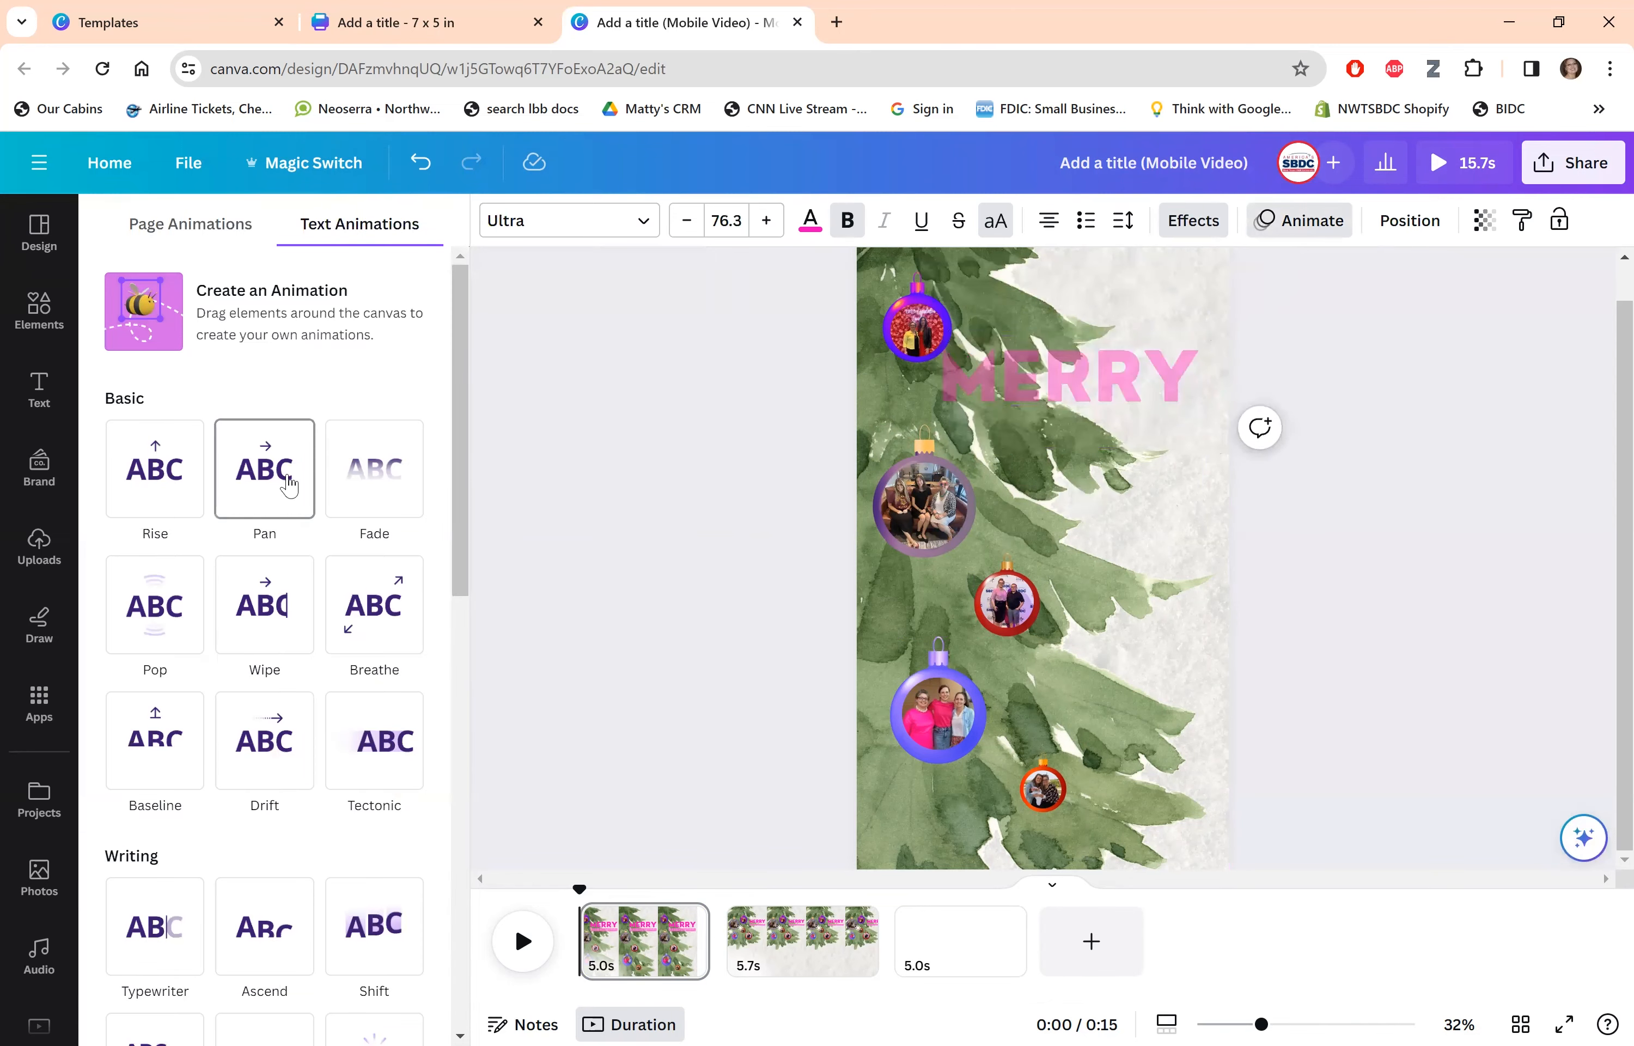
left_click(1336, 525)
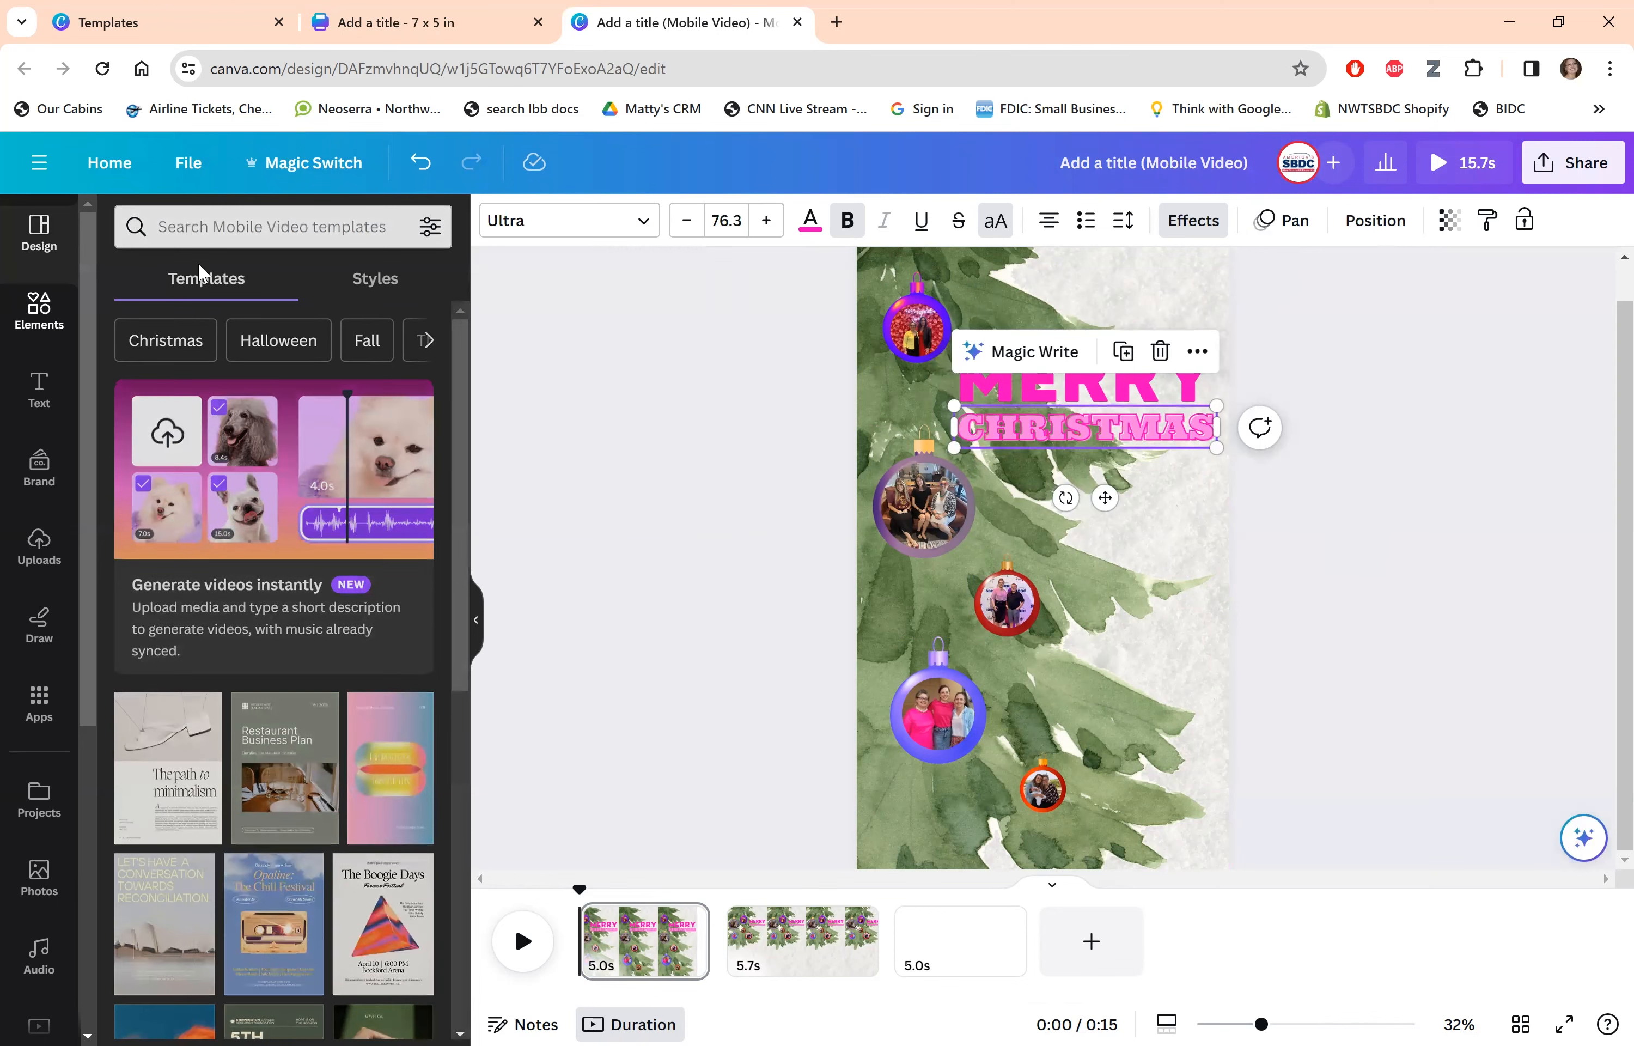
Search elements for 'snow' and add the snow-dots graphic to the page.
left_click(305, 236)
type("sn")
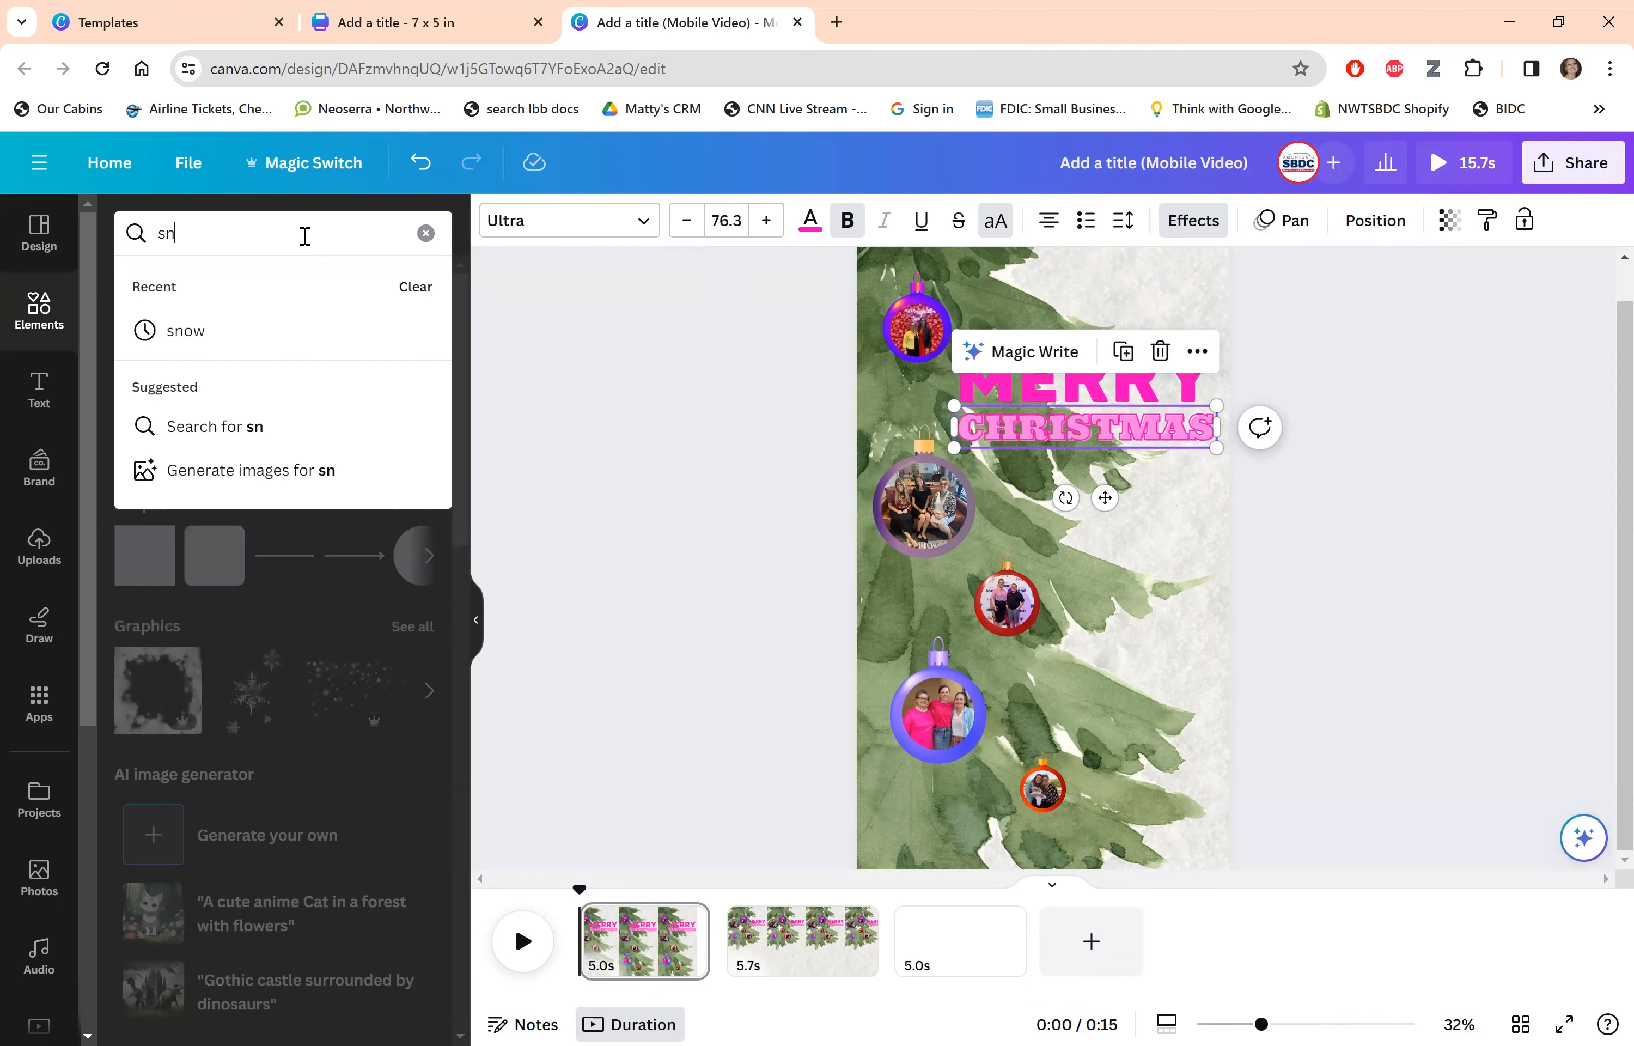
type("ow")
key("Return")
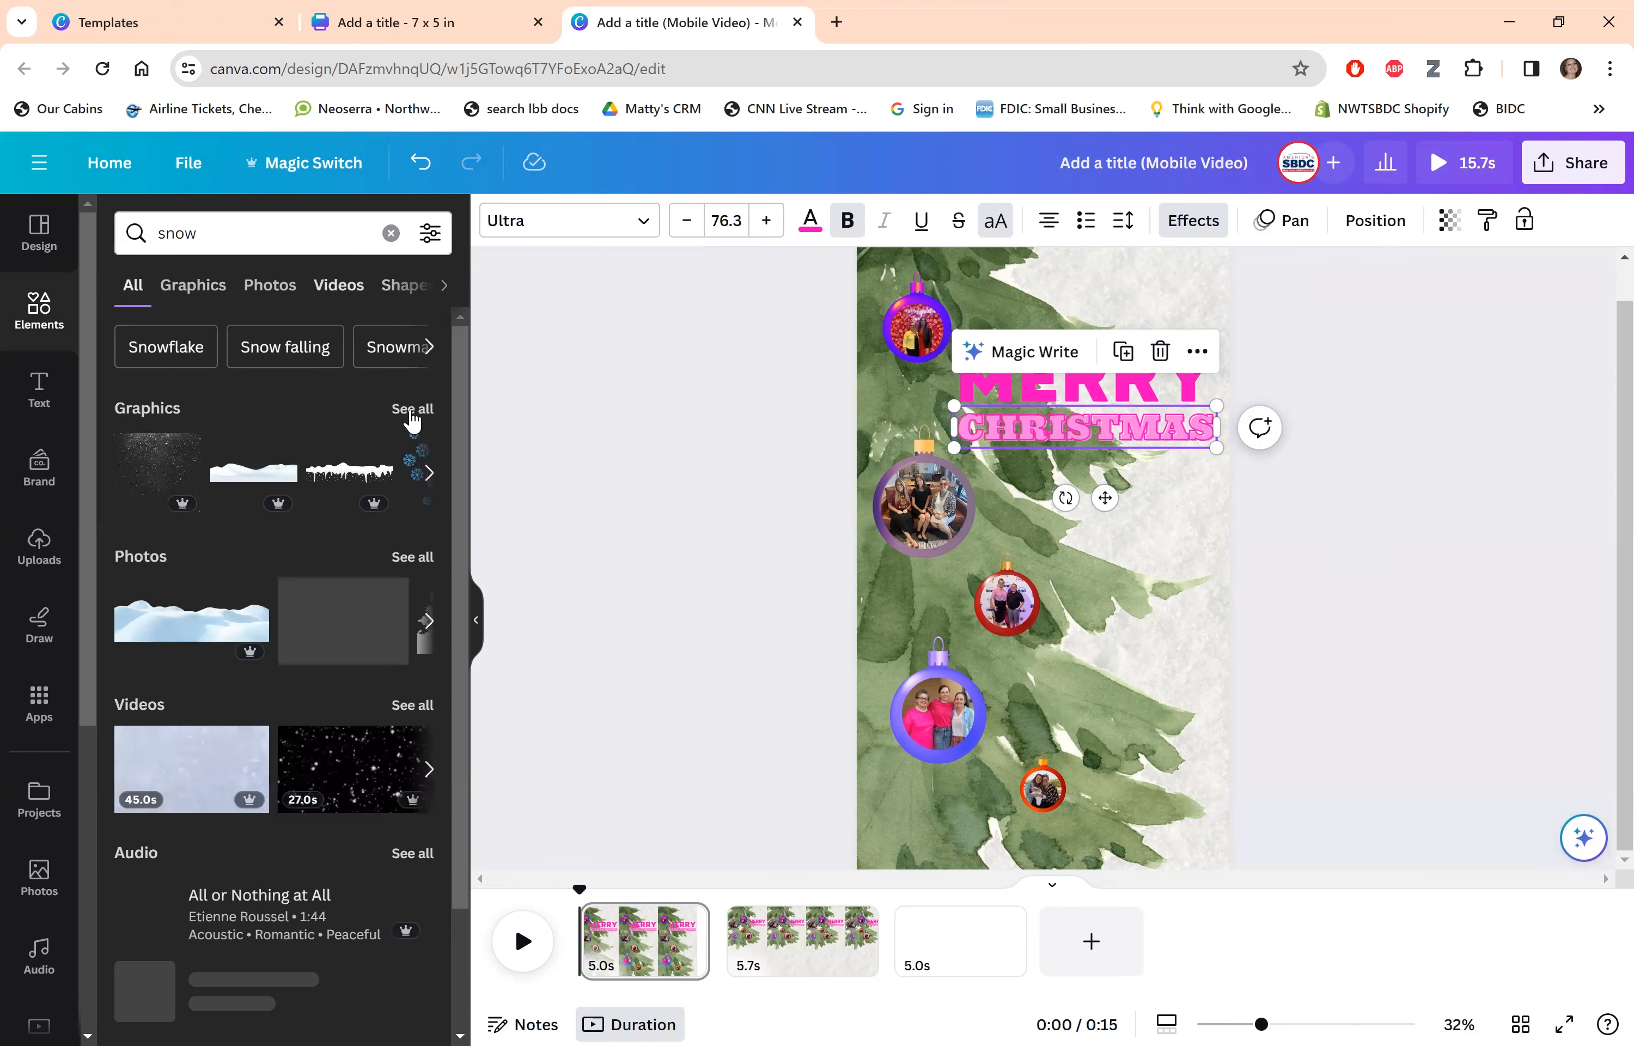
left_click(410, 409)
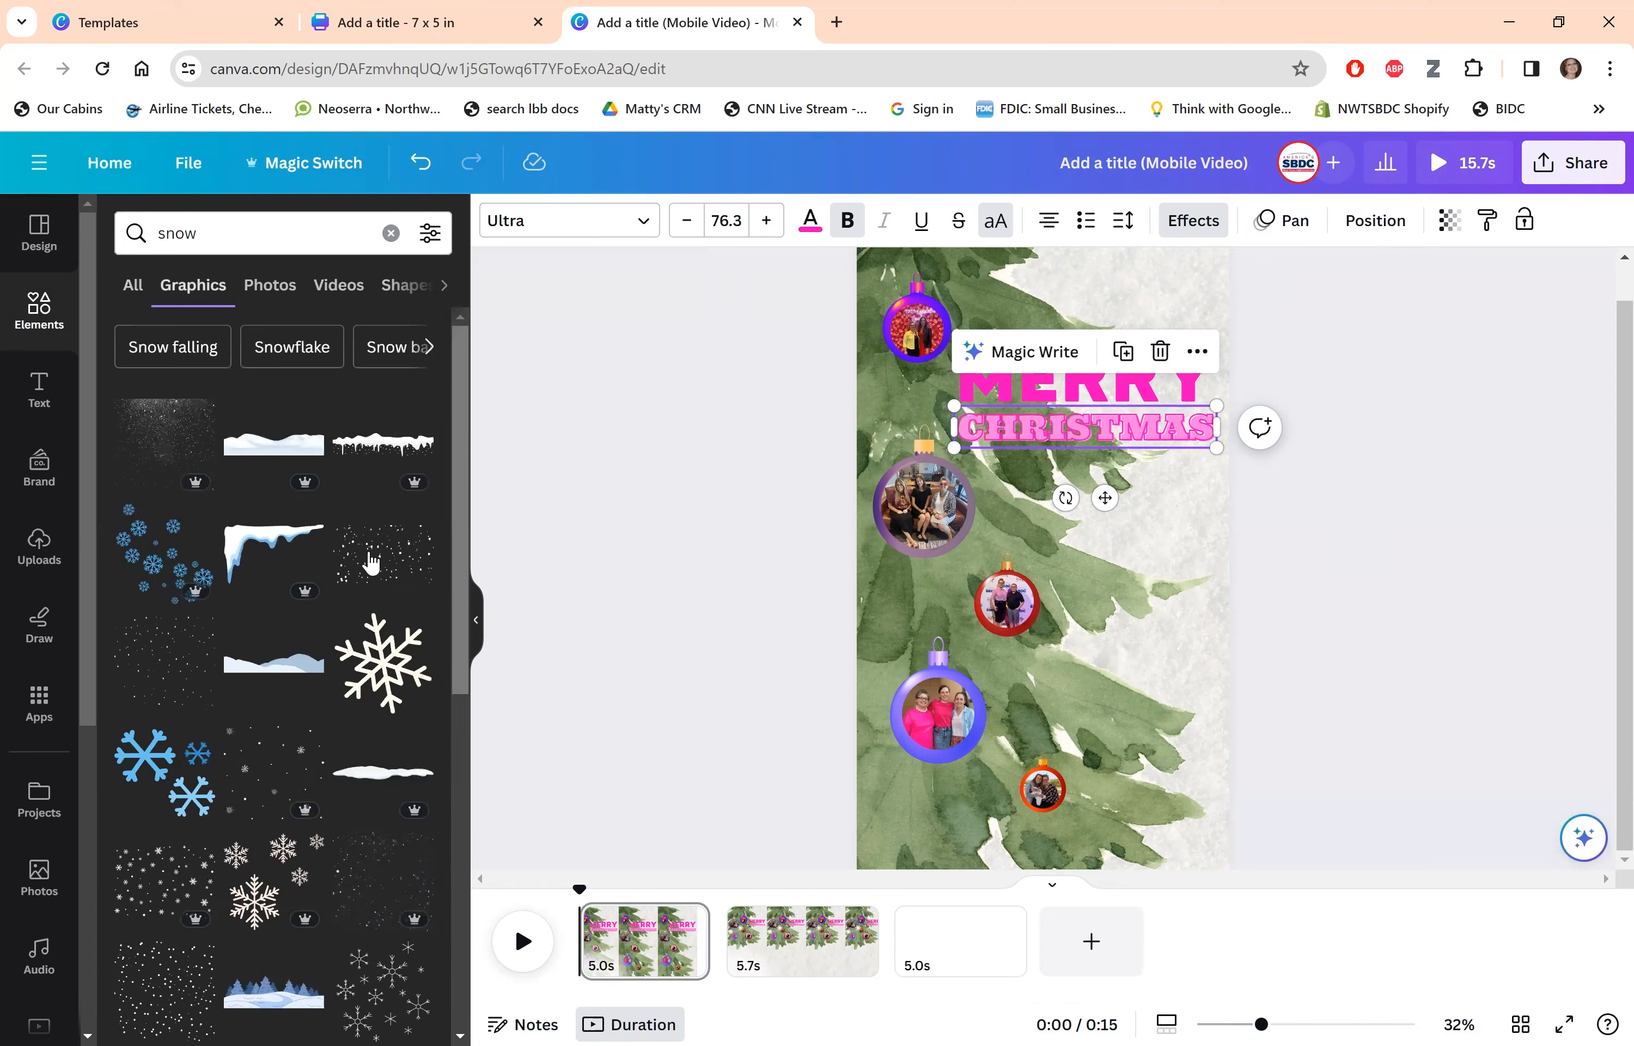
left_click(371, 563)
Stretch the snow-dots graphic across the whole first page, then go to page 2.
left_click_drag(1007, 450, 939, 247)
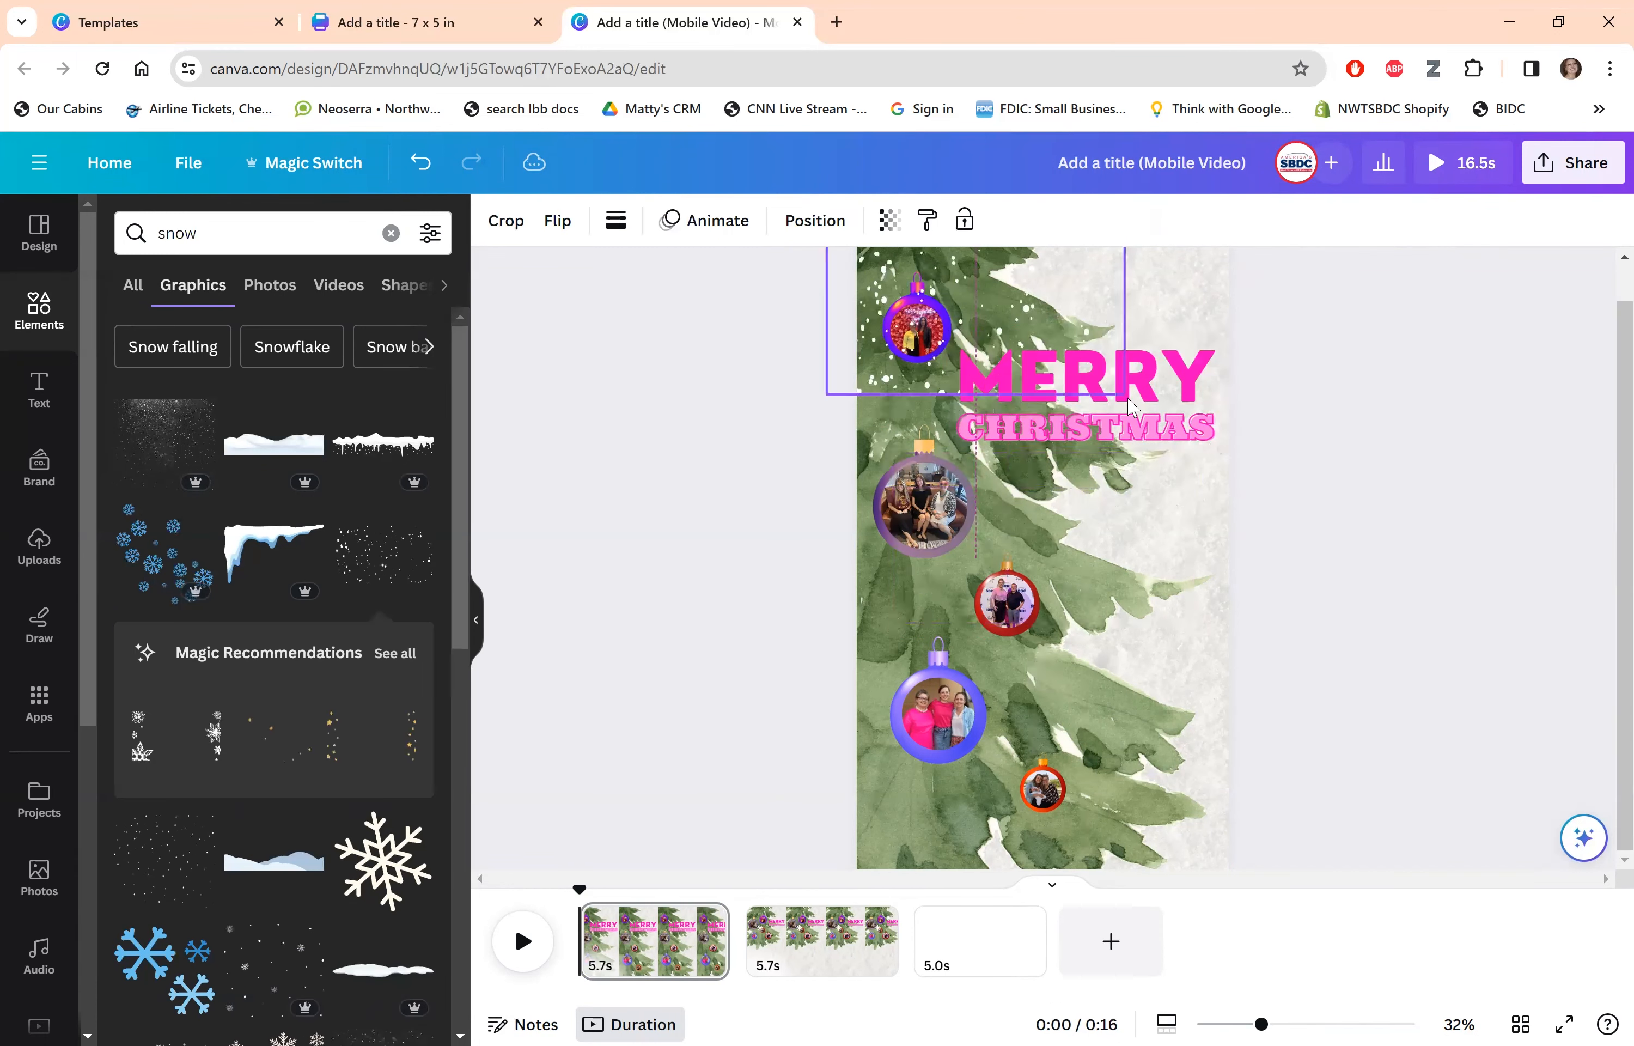
left_click_drag(1130, 407, 1128, 404)
left_click_drag(1393, 867, 1504, 949)
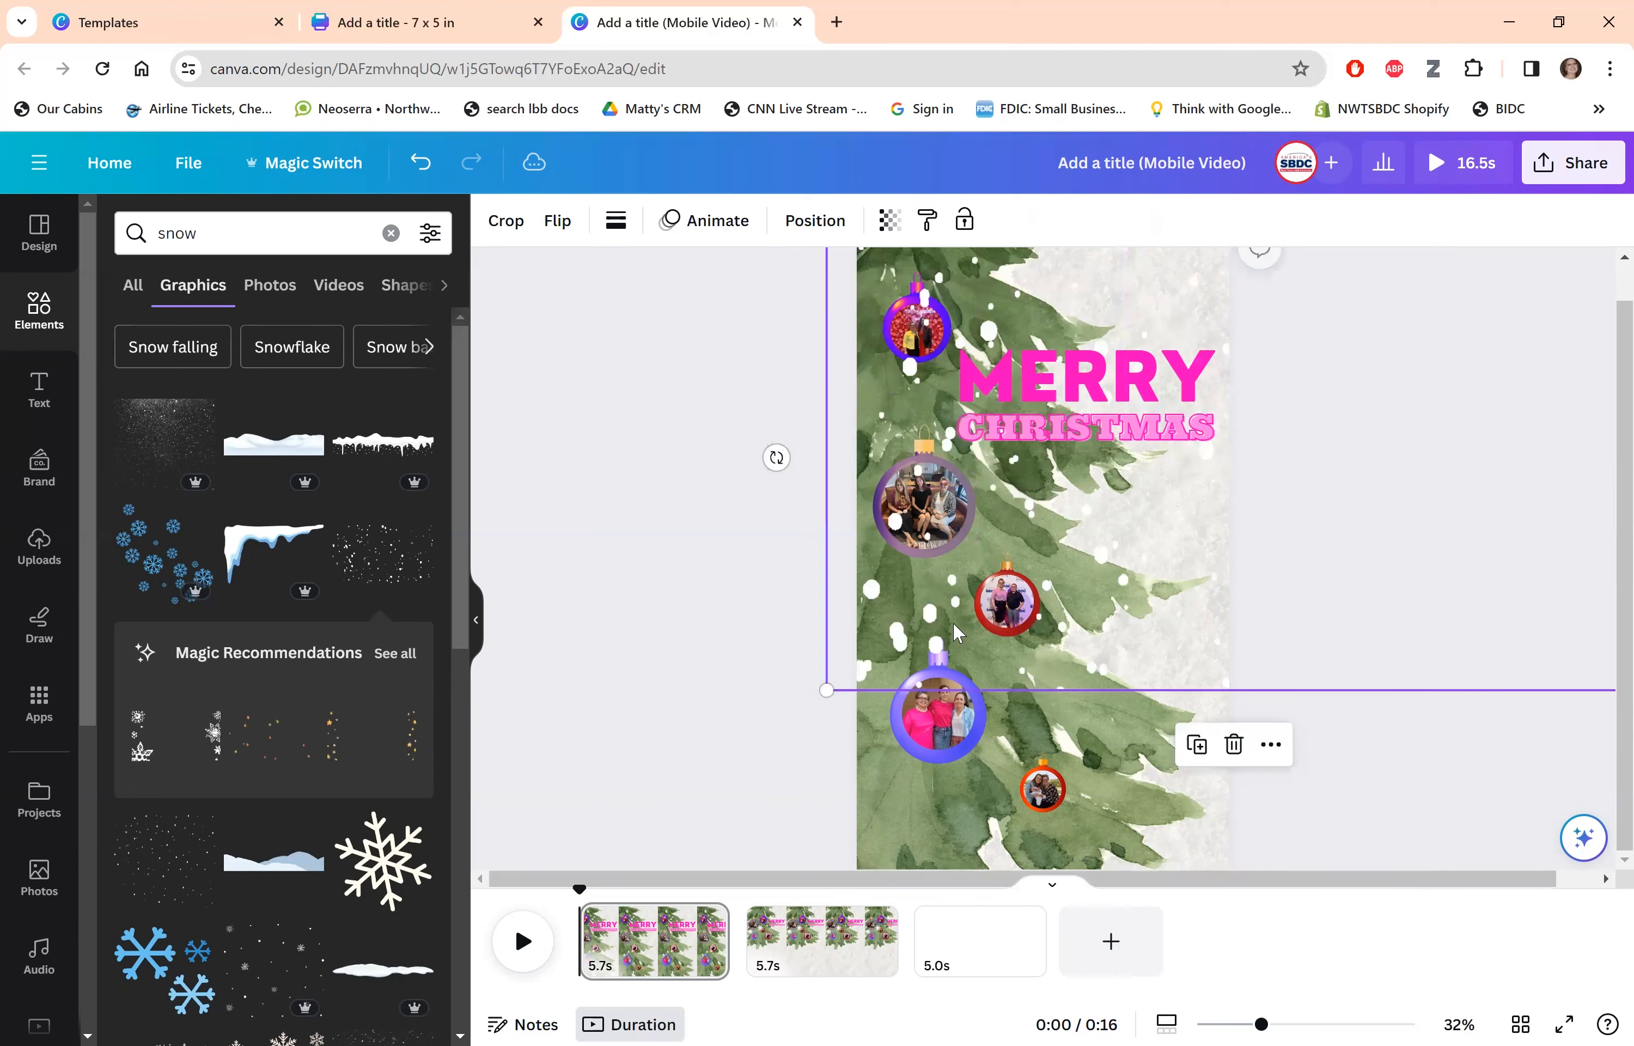
left_click_drag(514, 897, 576, 687)
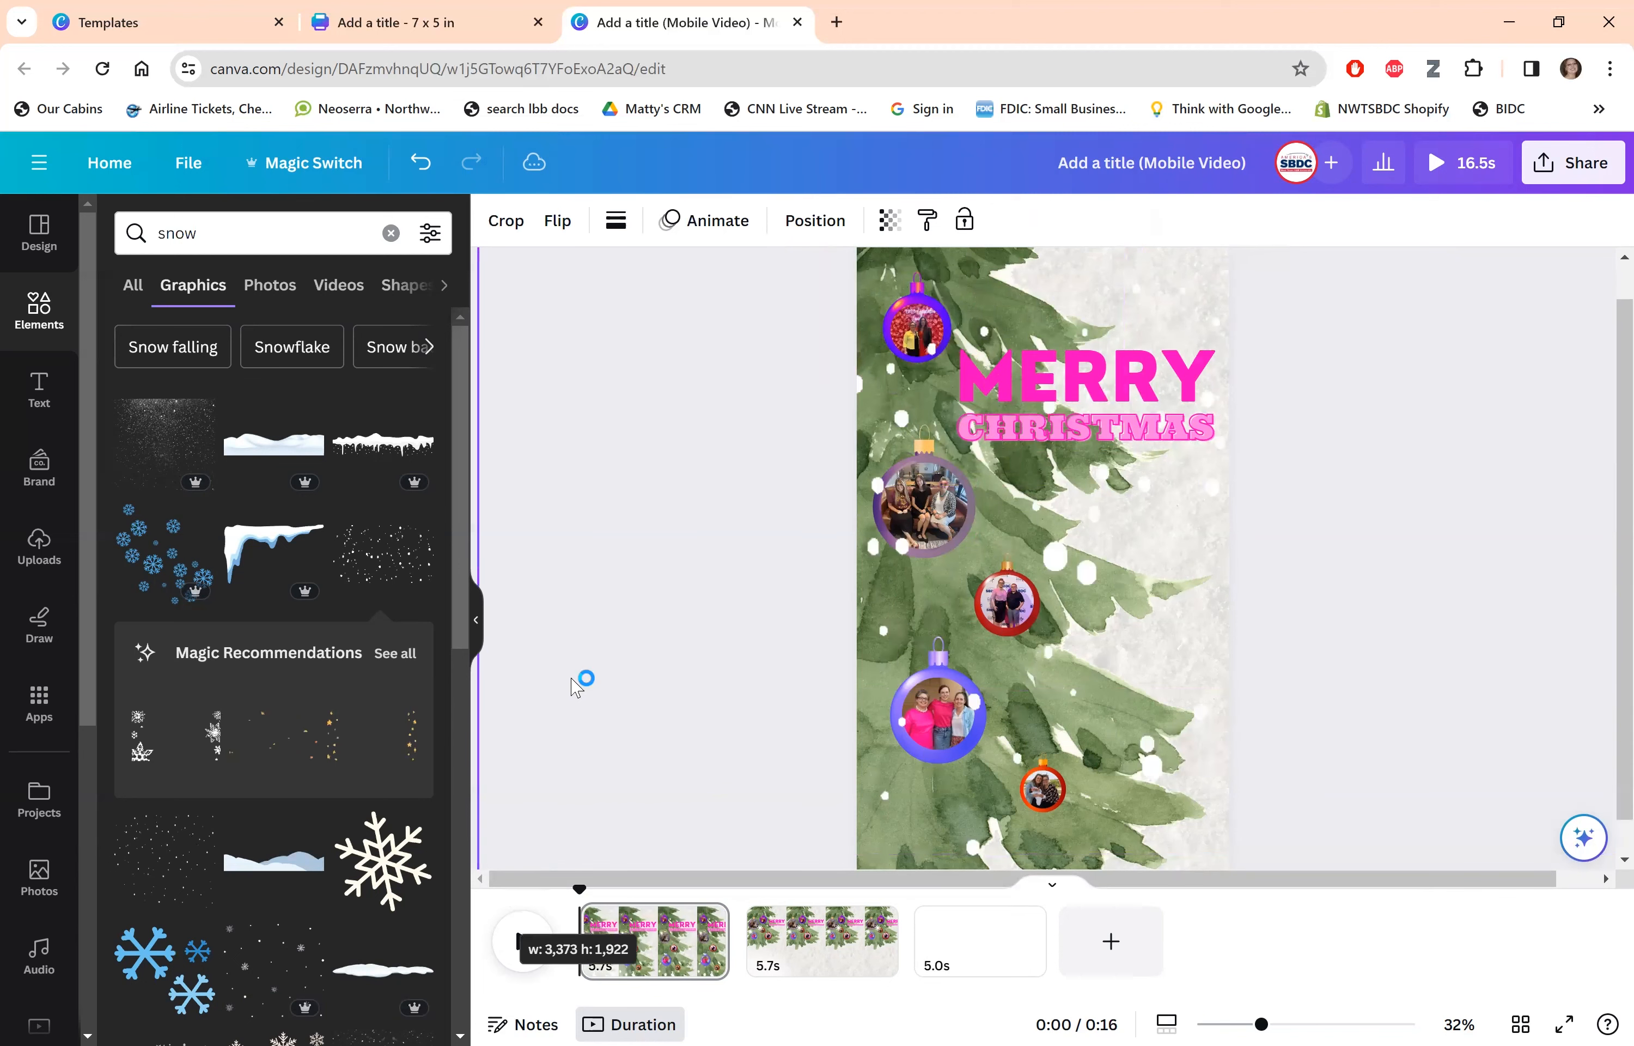
left_click(1442, 593)
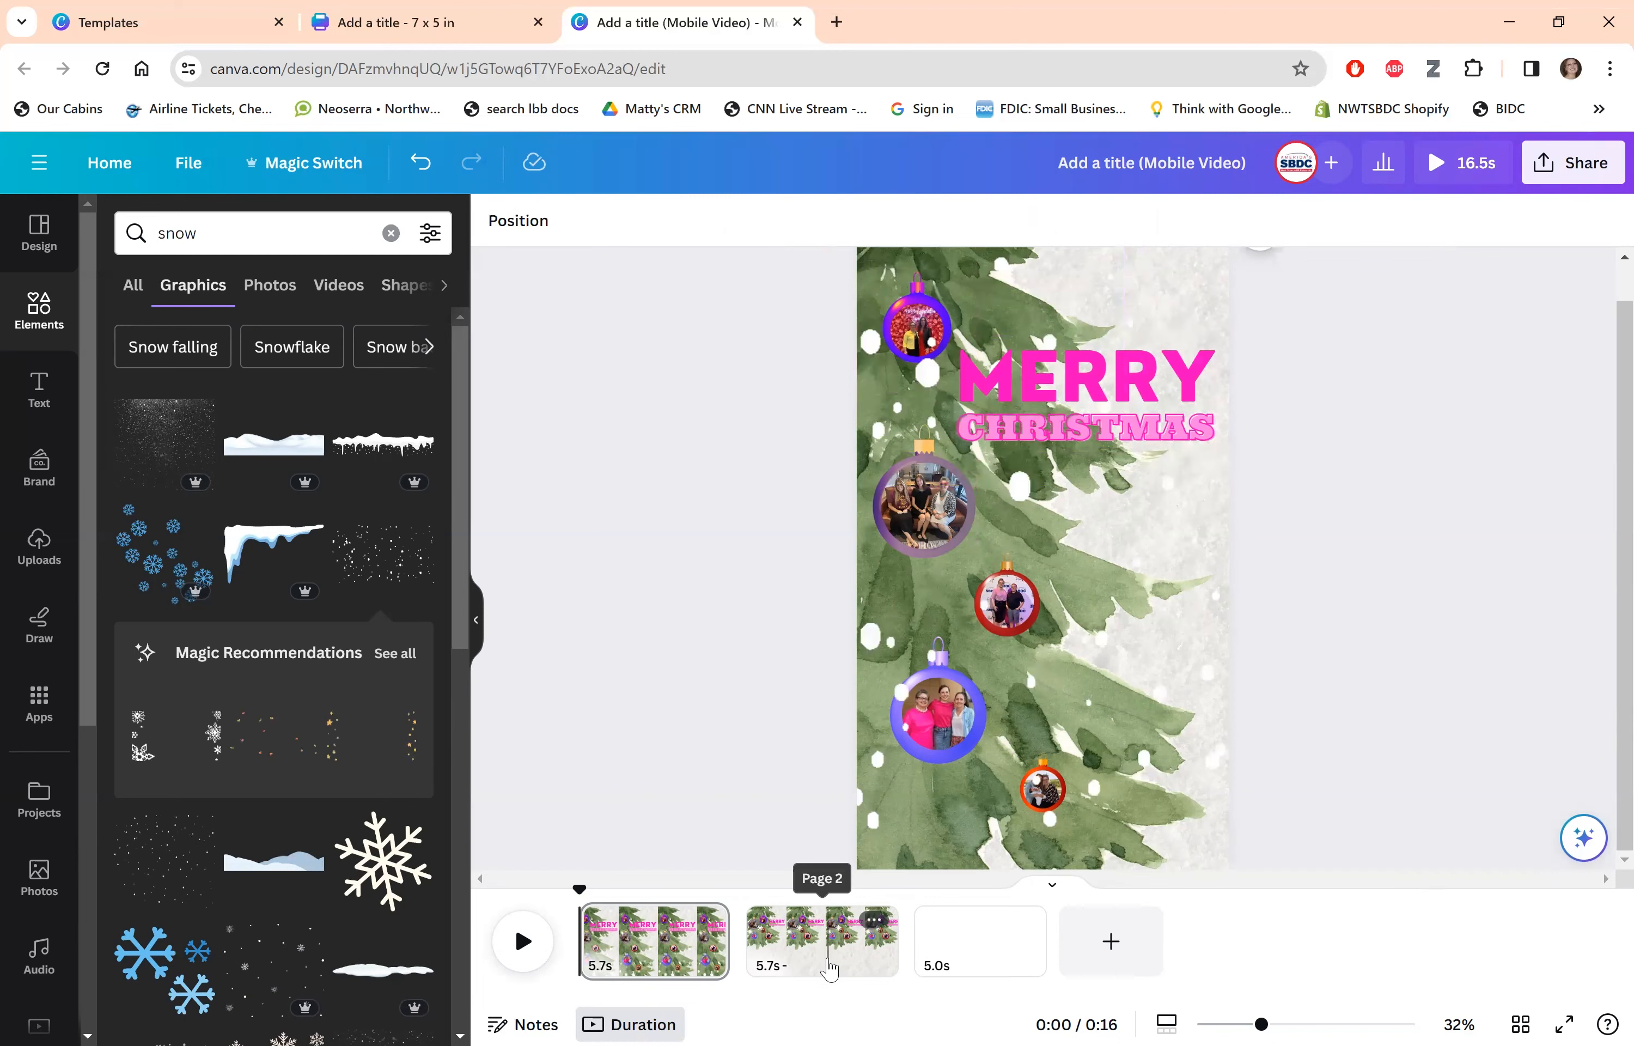
left_click(830, 969)
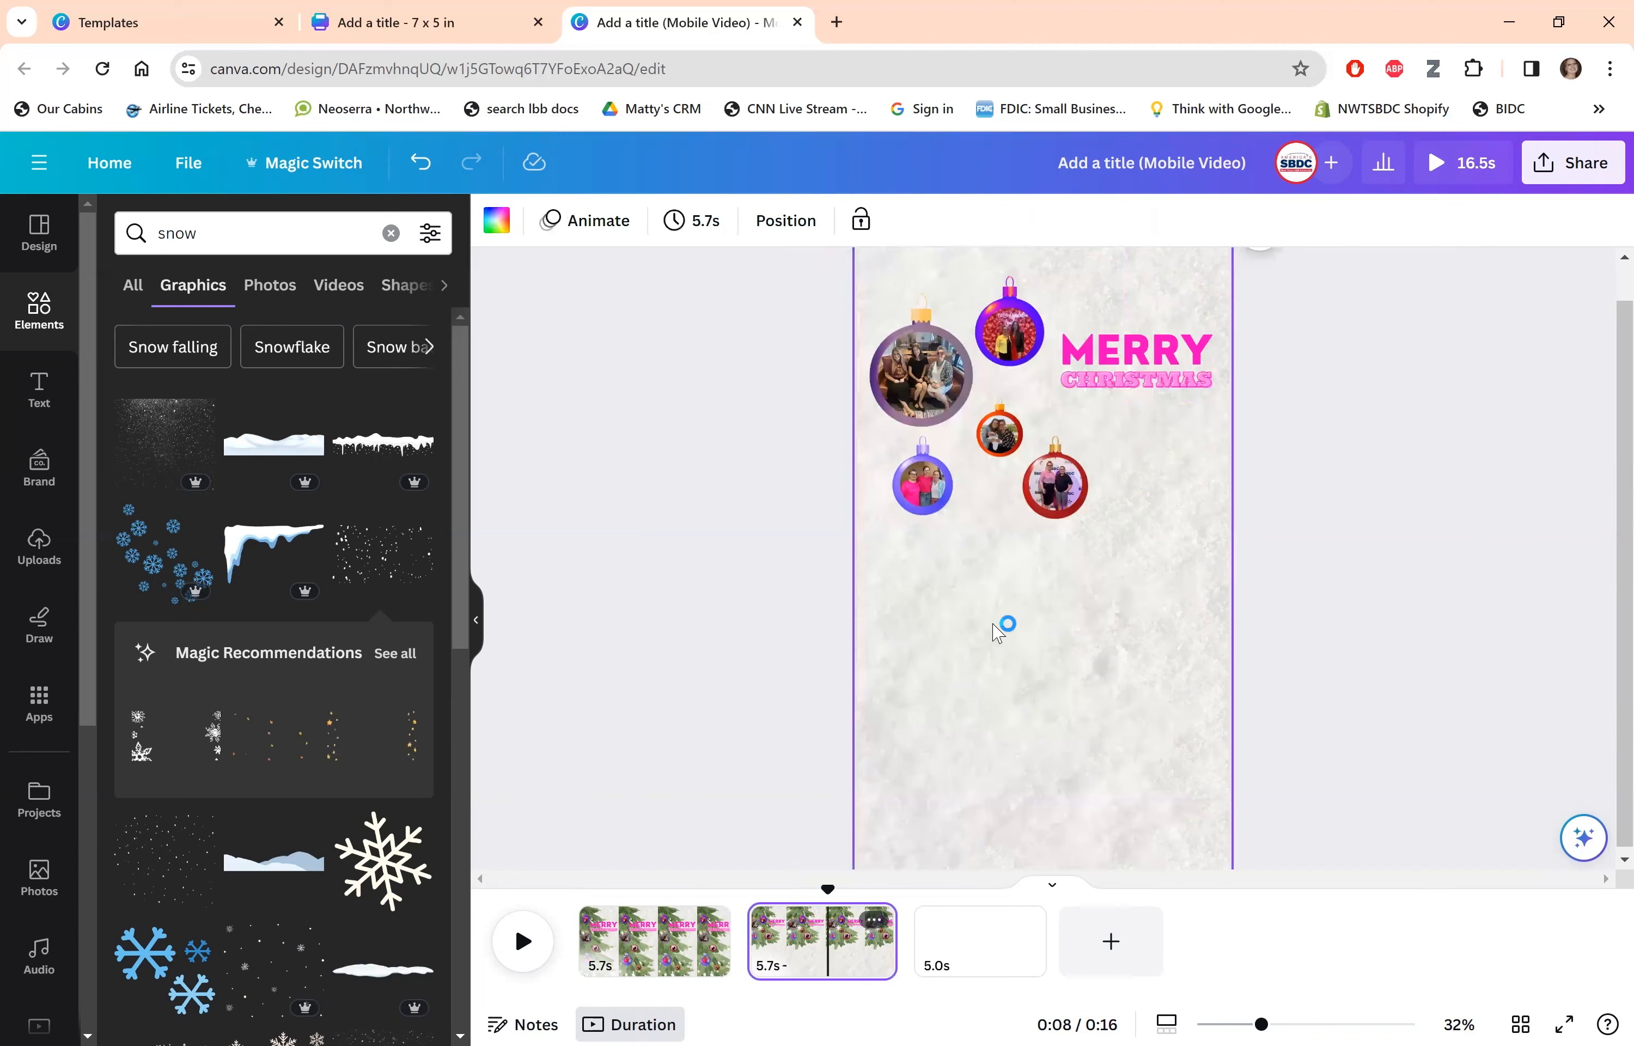
Re-crop the page 2 tree photo so it extends further down and left.
left_click(999, 484)
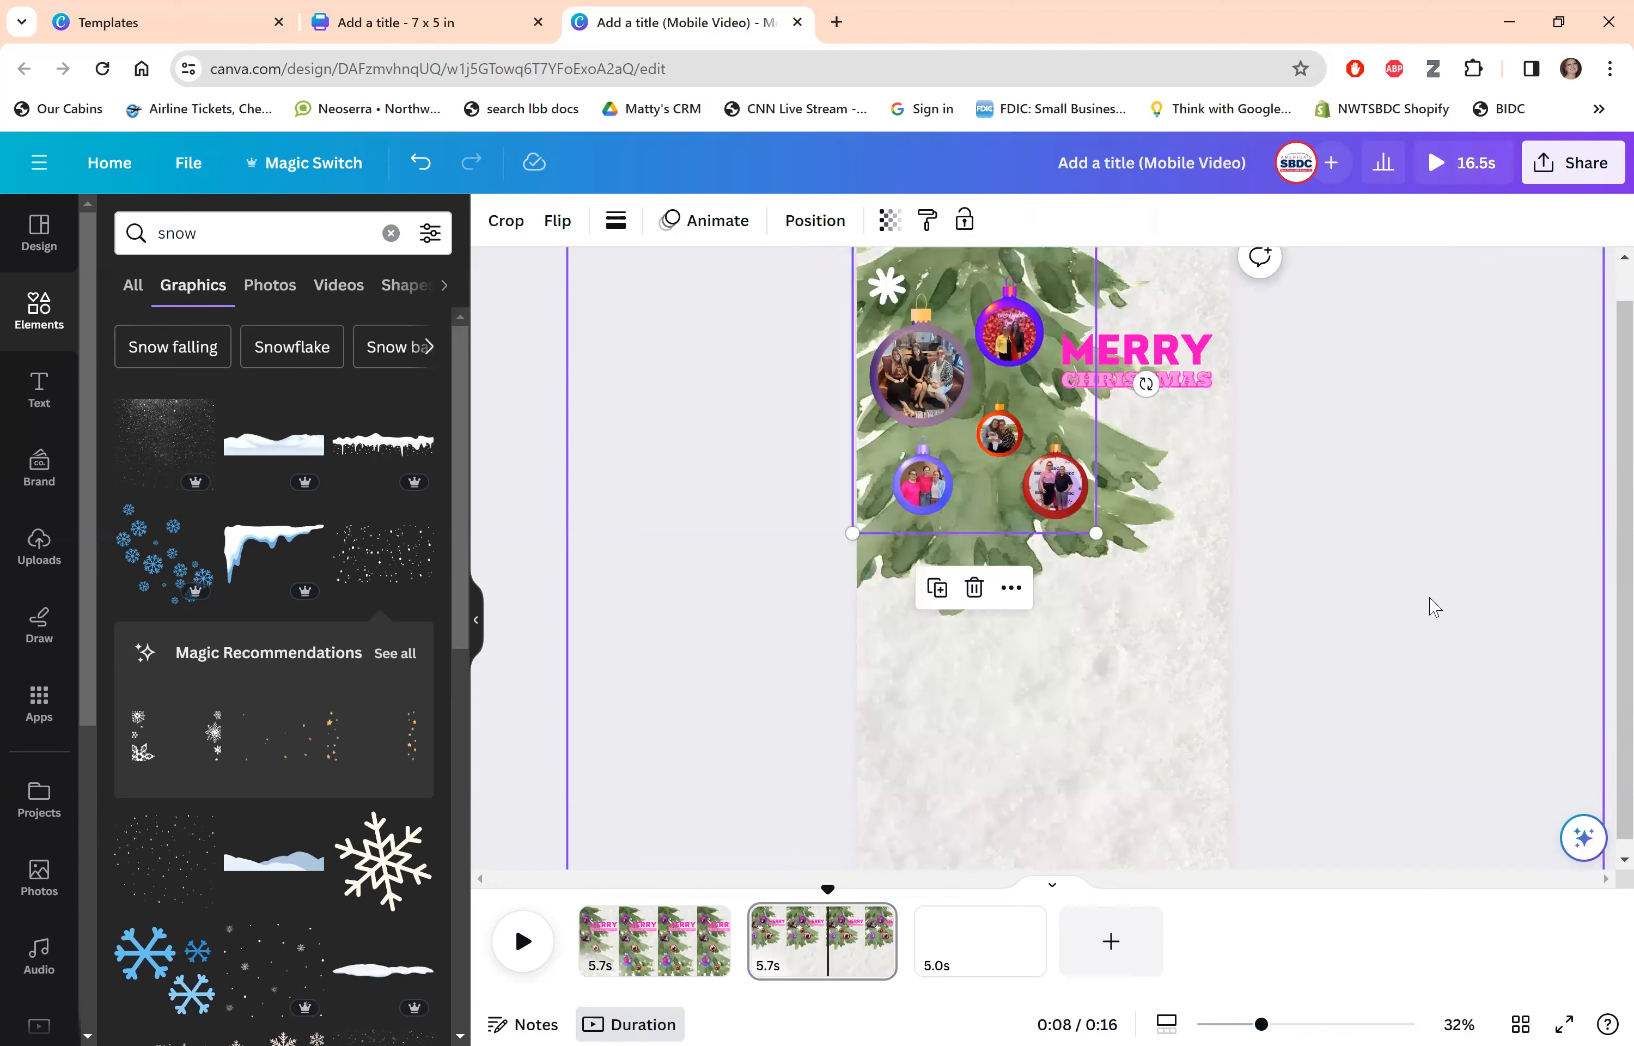
left_click(991, 549)
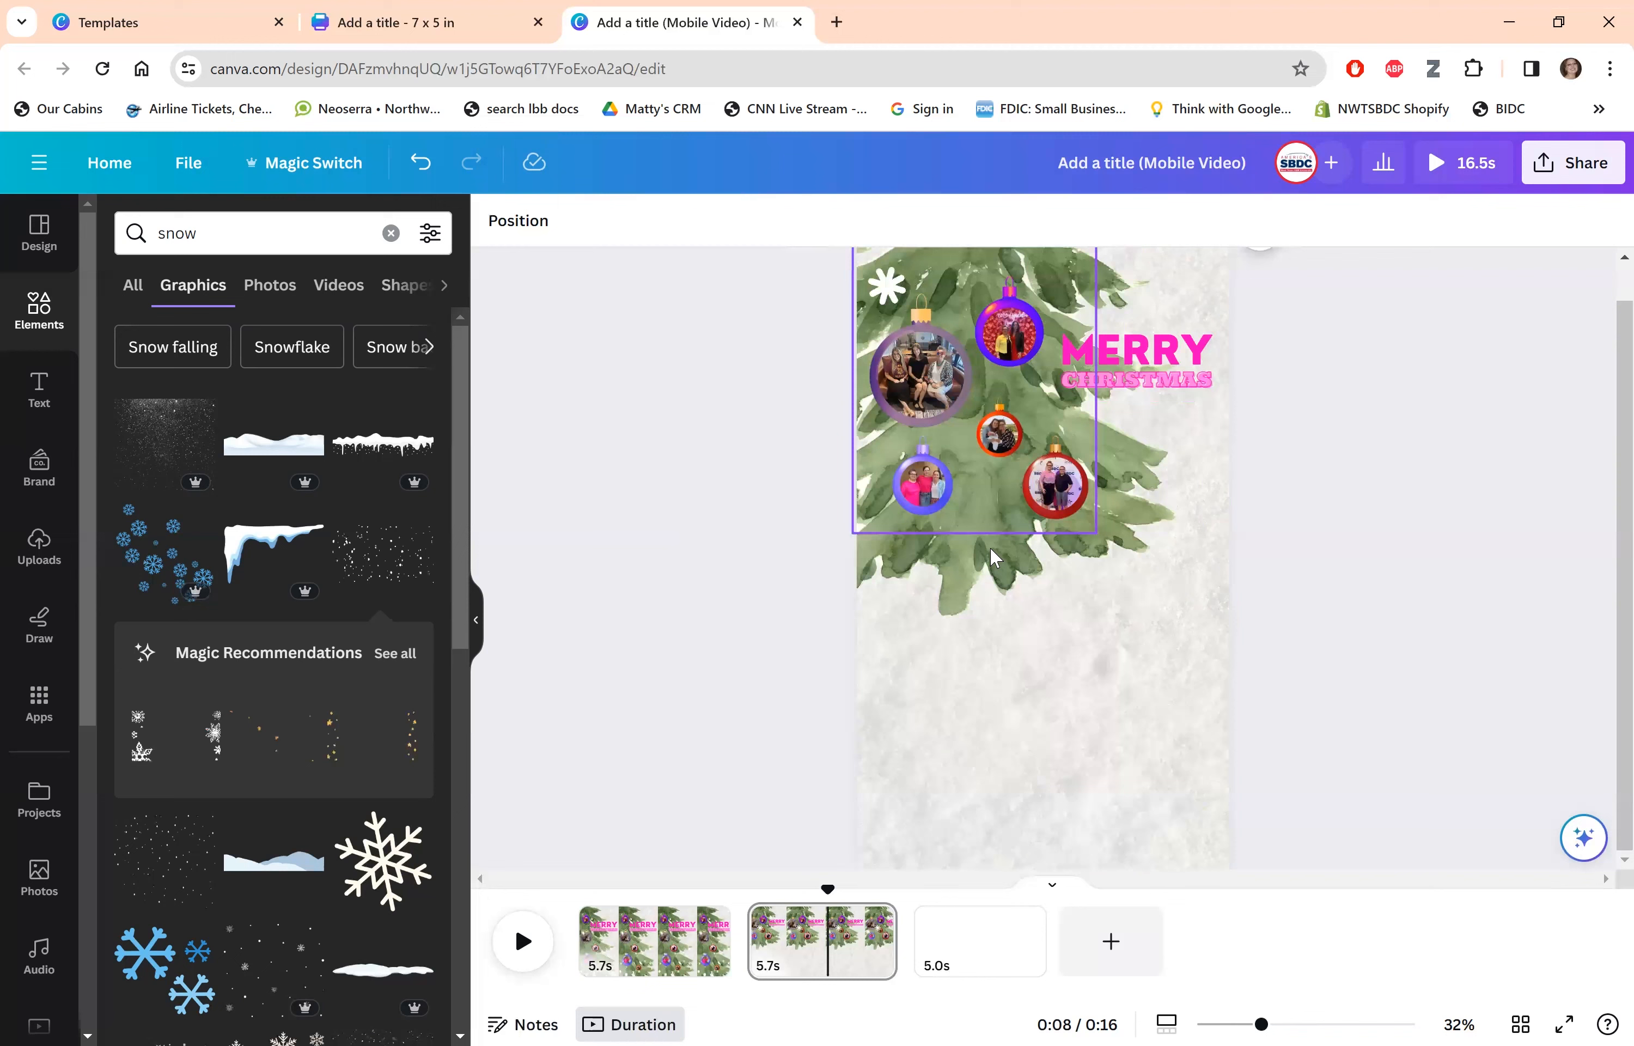
left_click(741, 646)
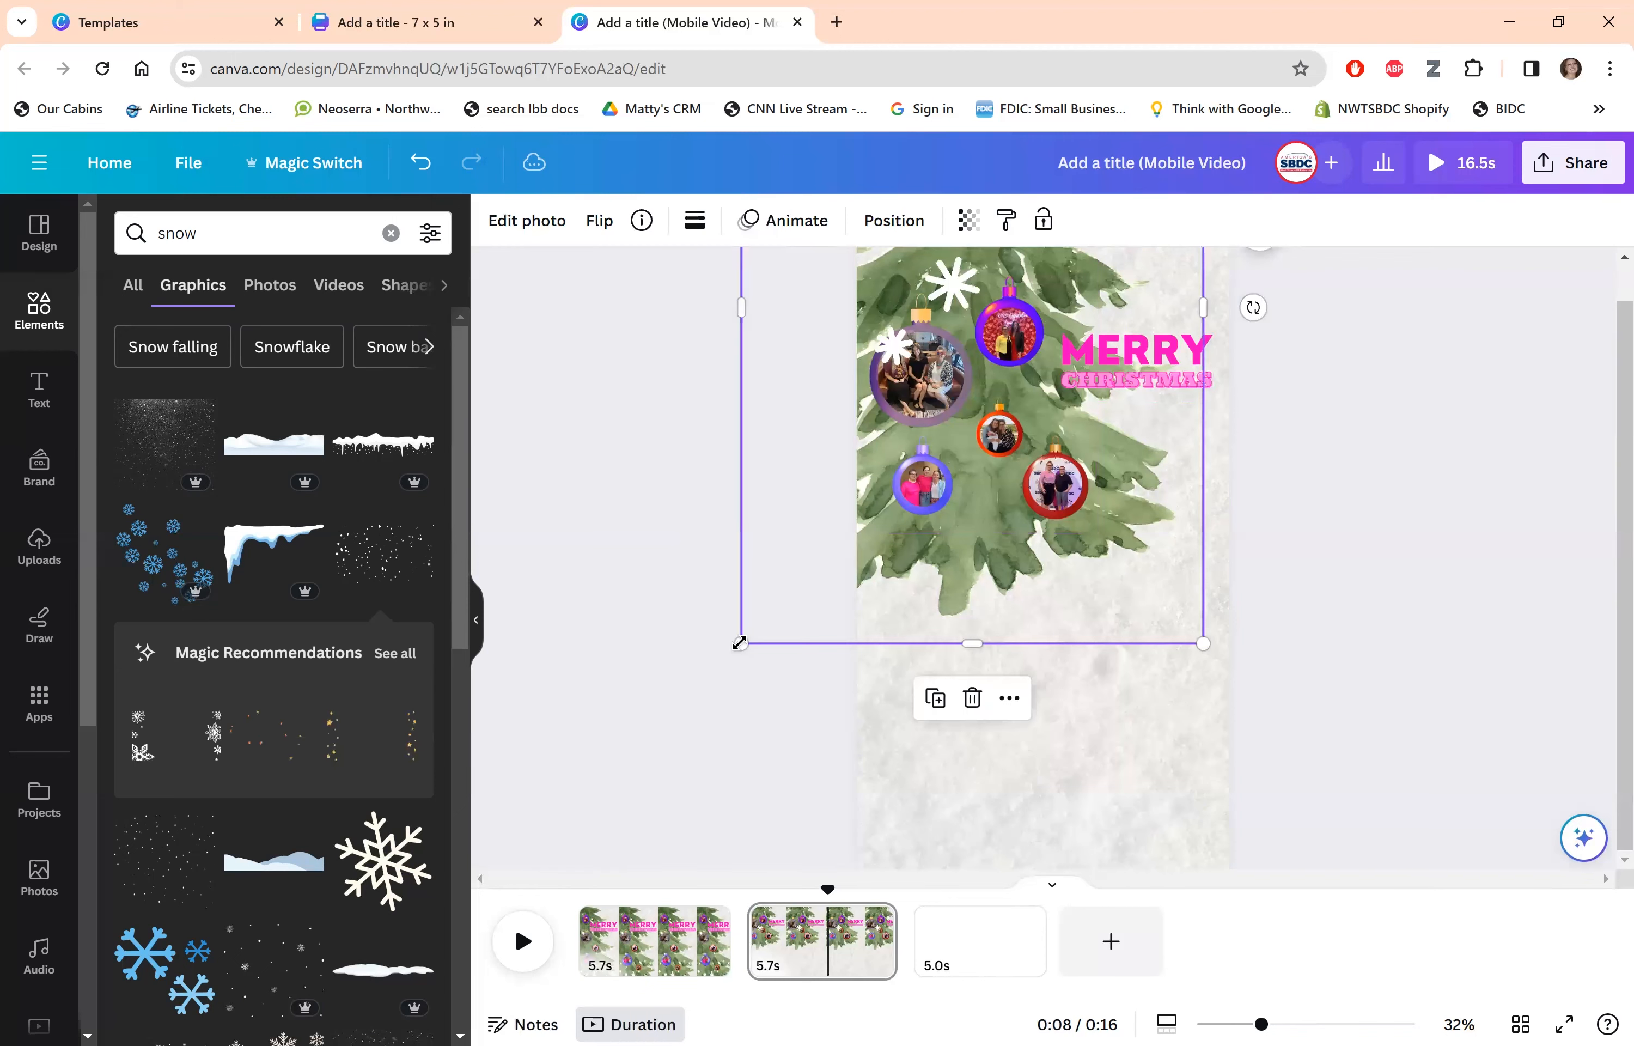
double_click(740, 645)
left_click_drag(741, 645, 604, 861)
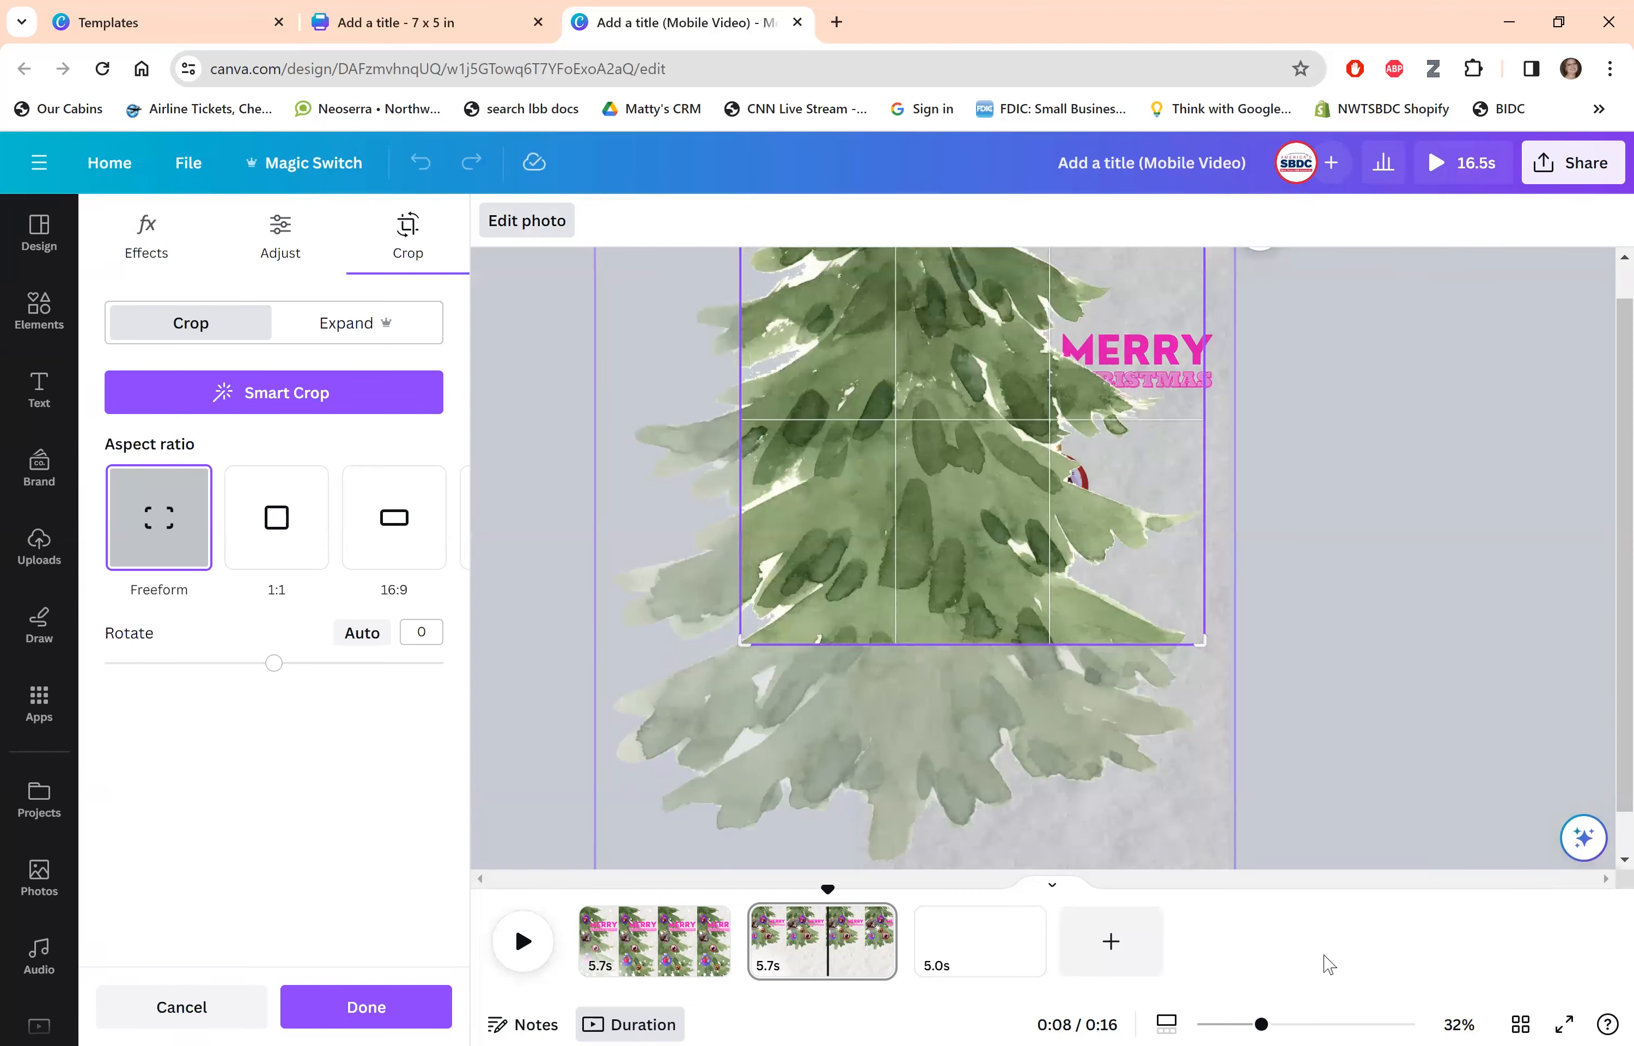
left_click(1460, 399)
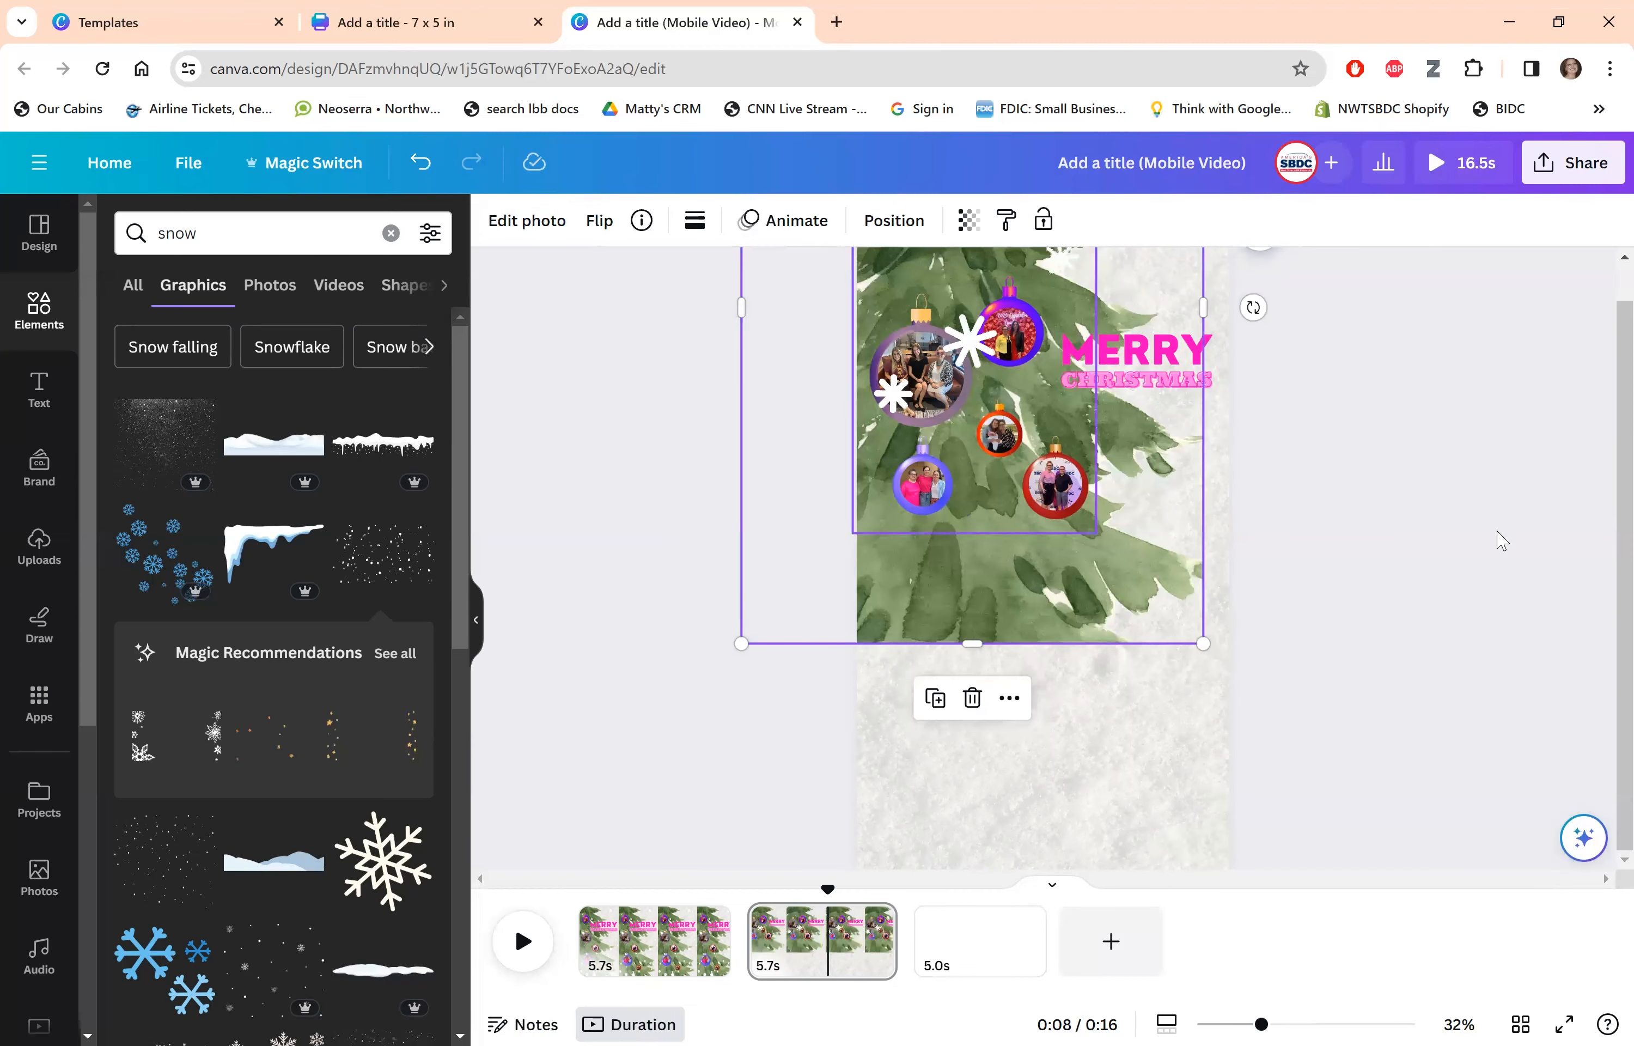
left_click(1062, 496)
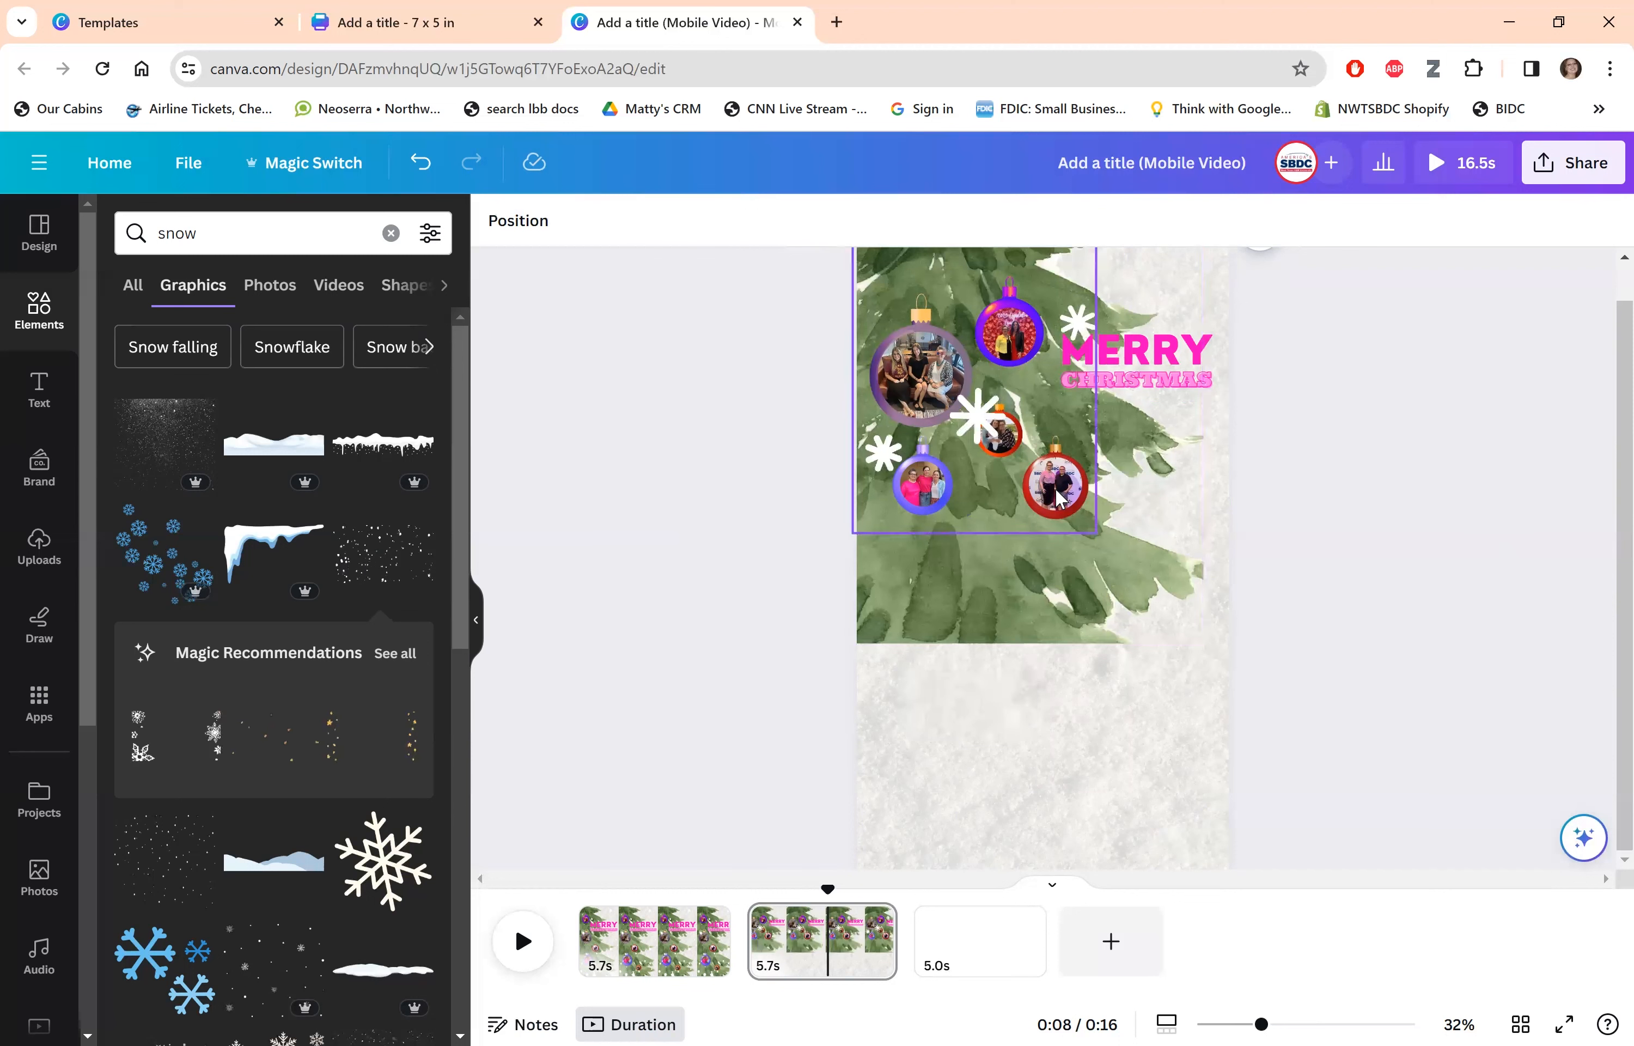
Delete the snowflake and the orange photo ornament from page 2.
left_click(1012, 447)
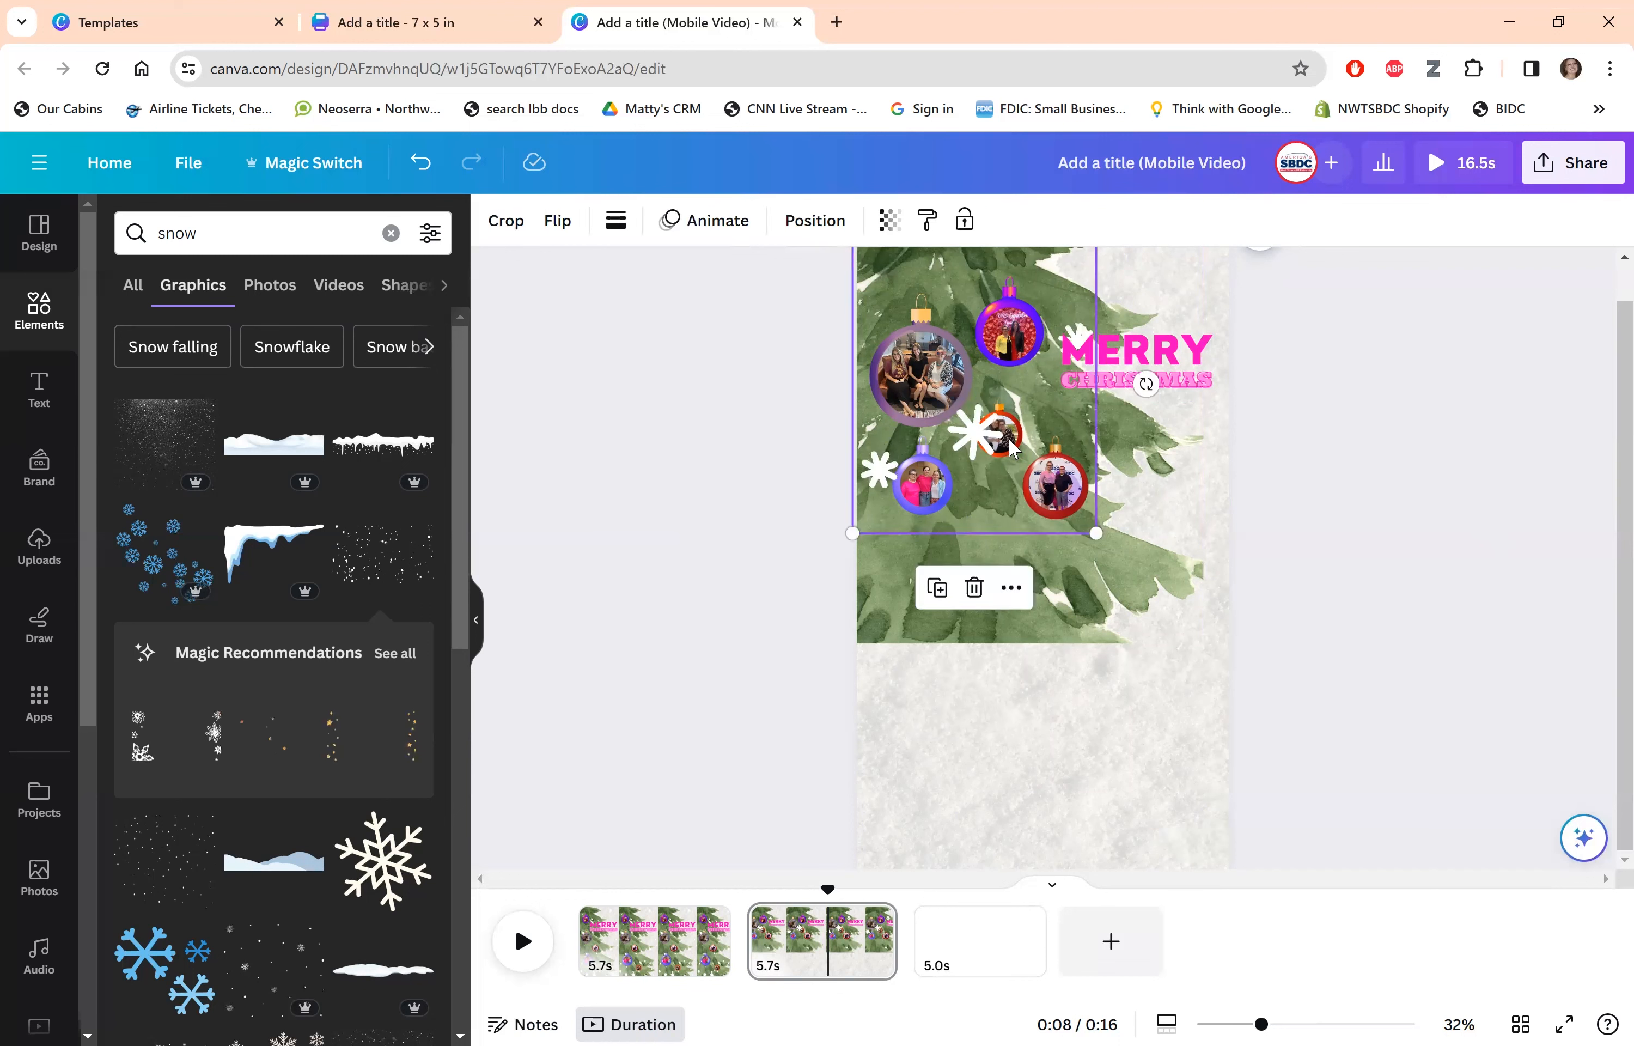
key("Delete")
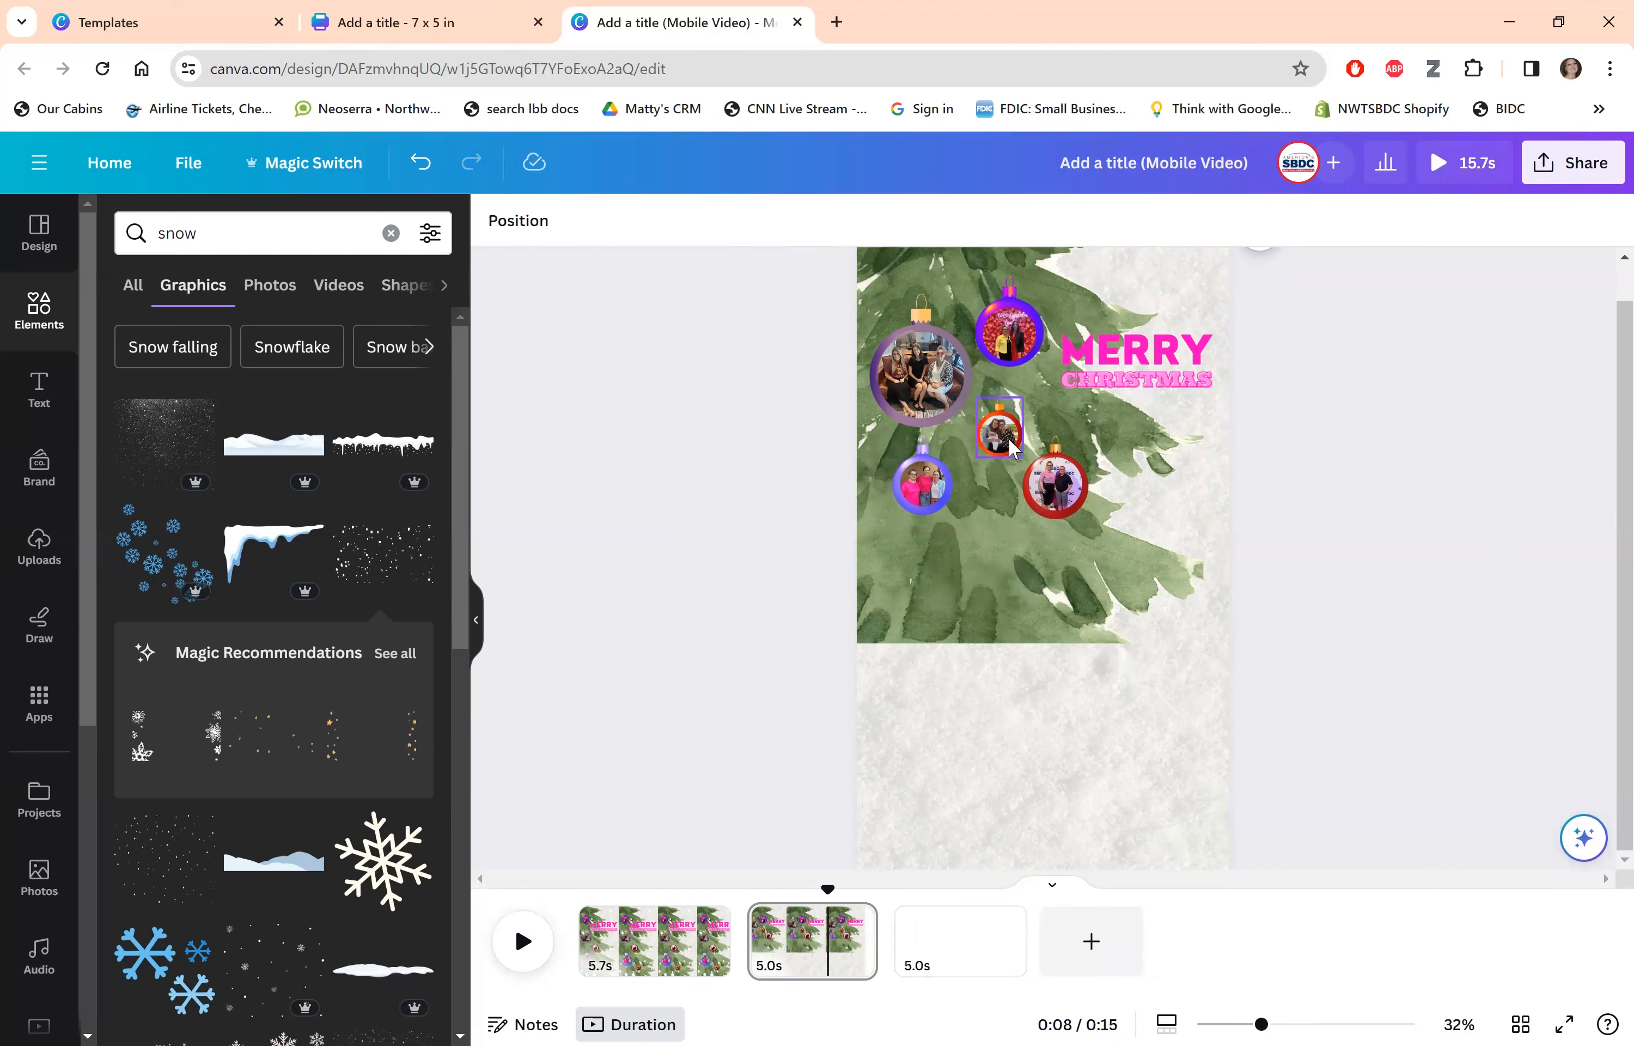
left_click(1009, 439)
key("Delete")
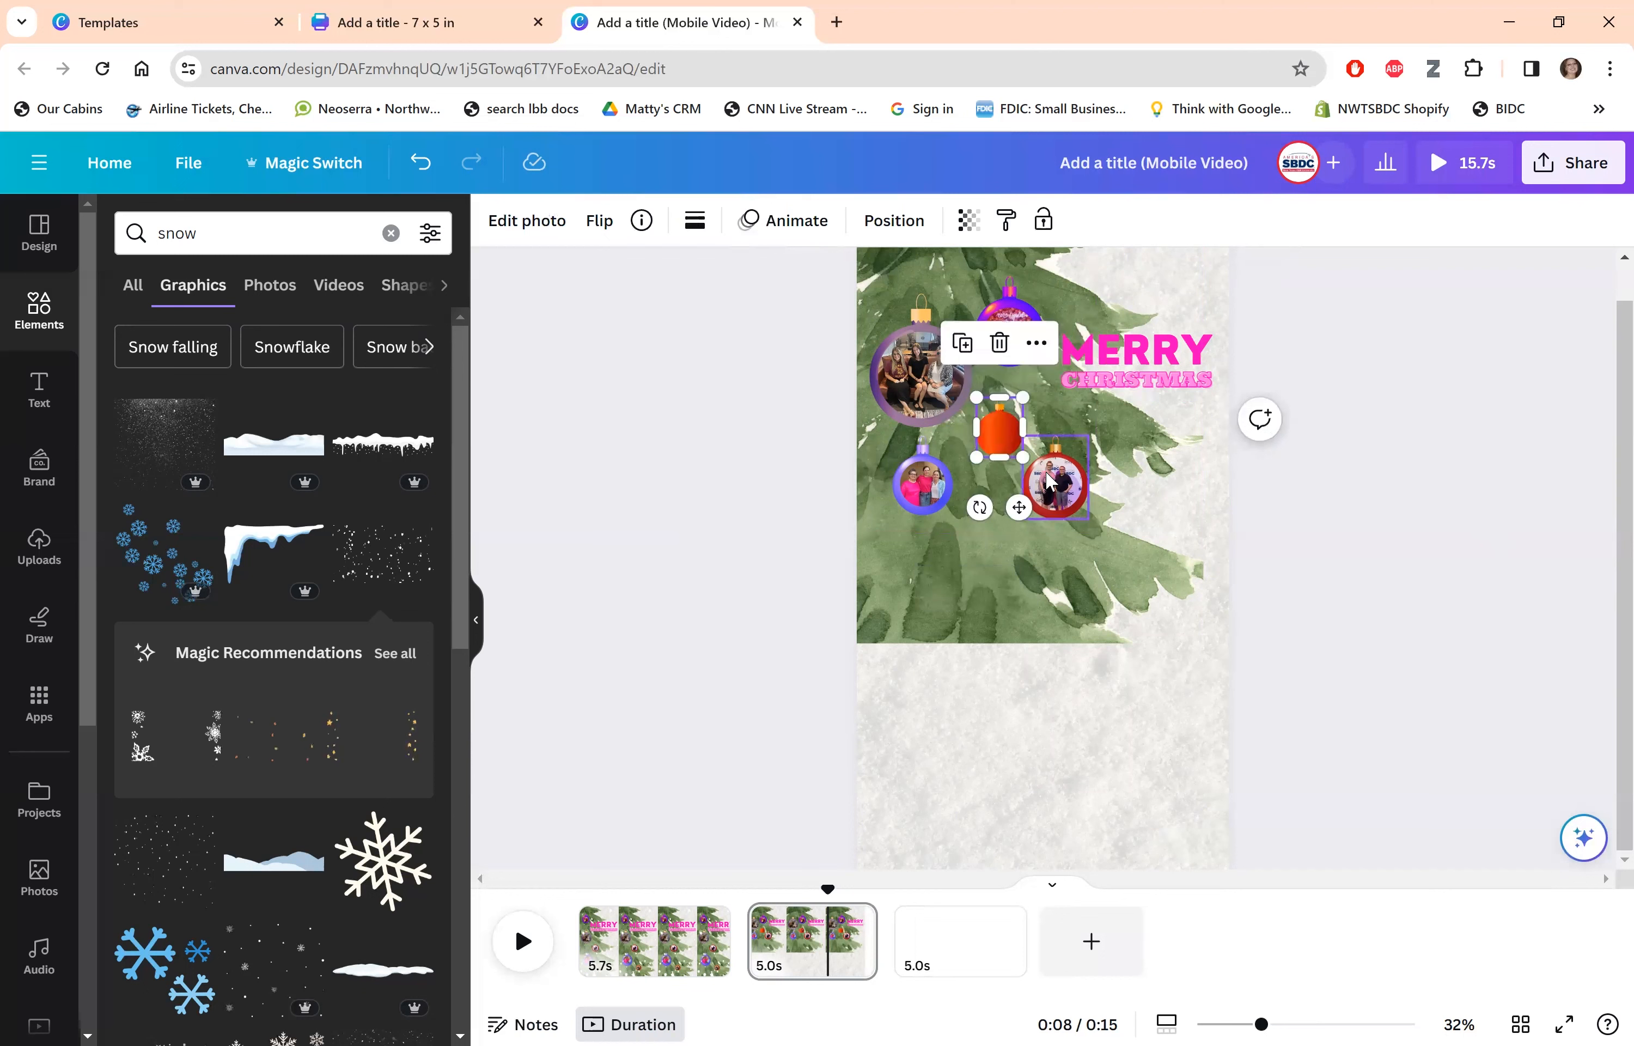
key("Delete")
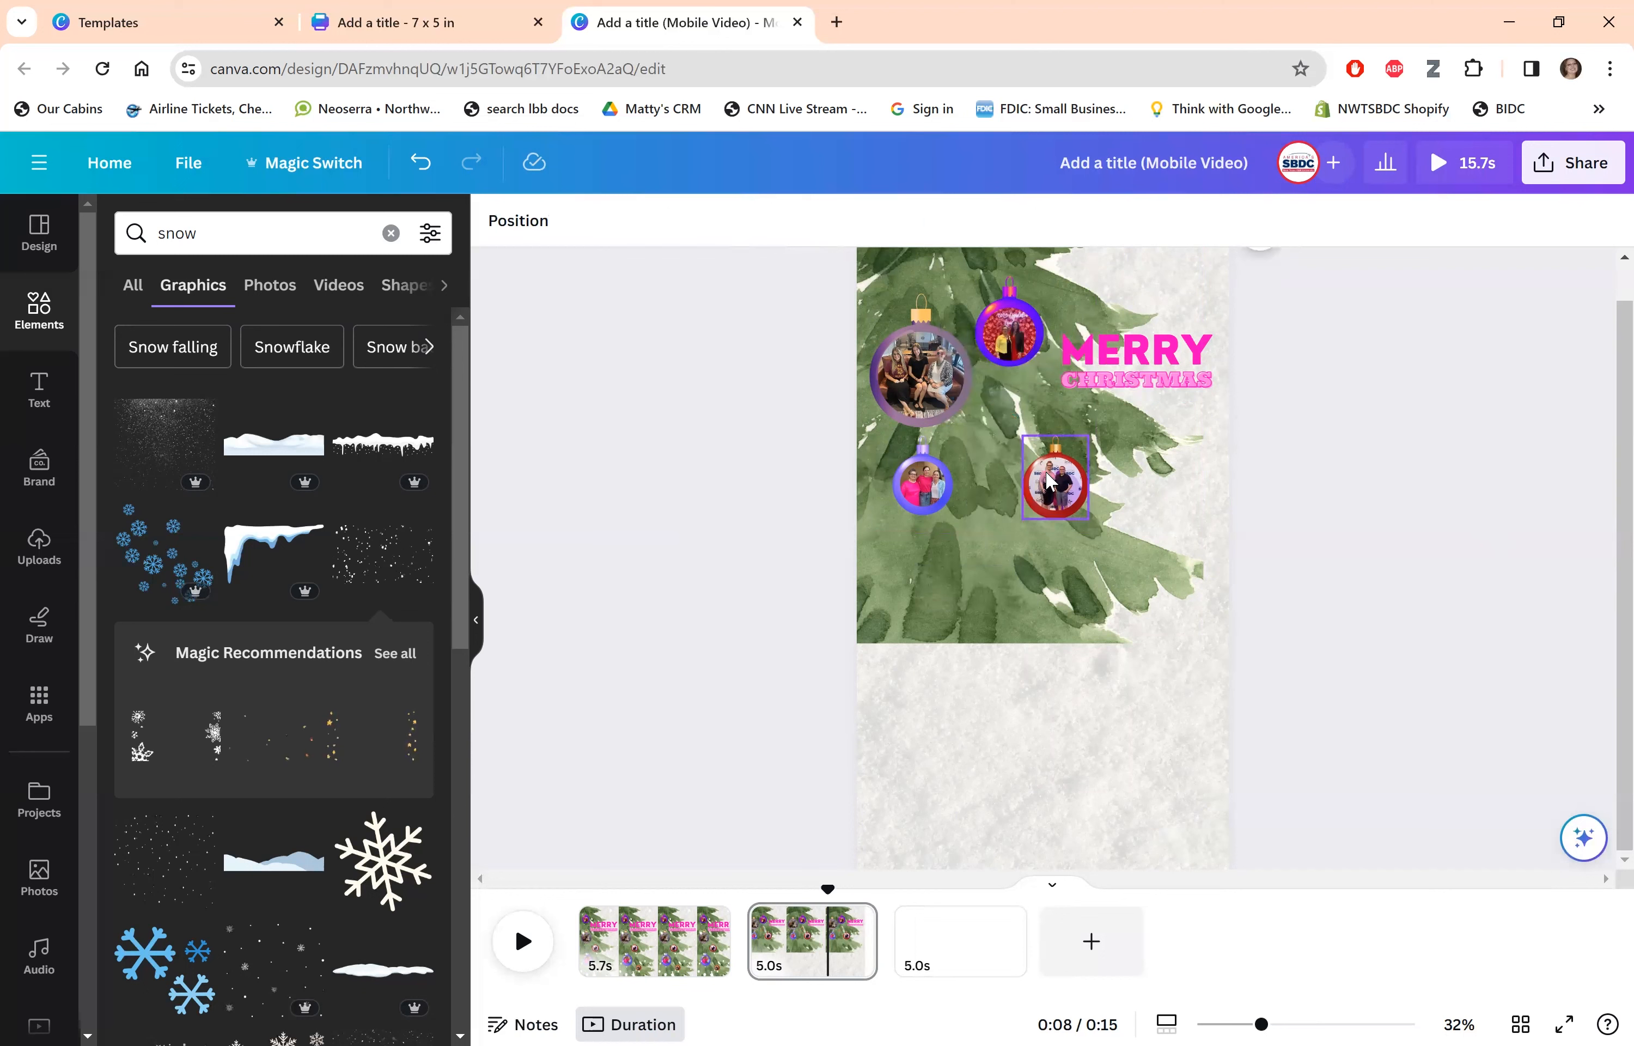
Delete the red and purple photo ornaments and the leftover empty circle frame.
left_click(1047, 480)
key("Delete")
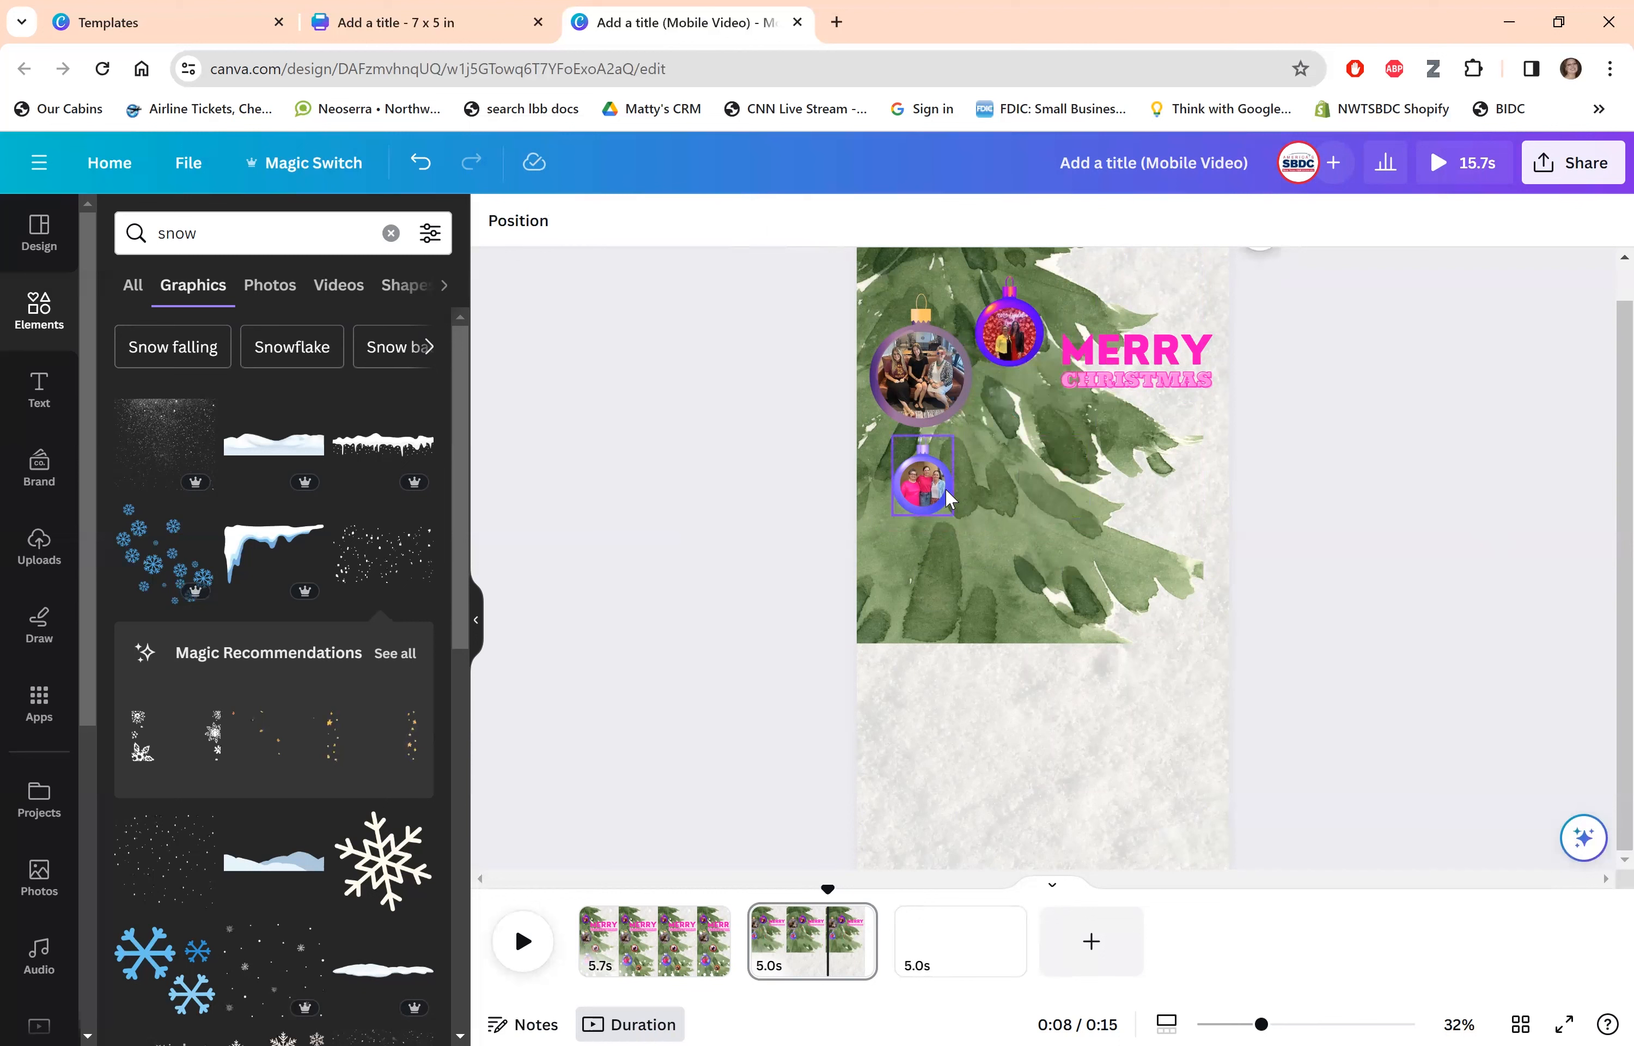
left_click(947, 496)
left_click(932, 367)
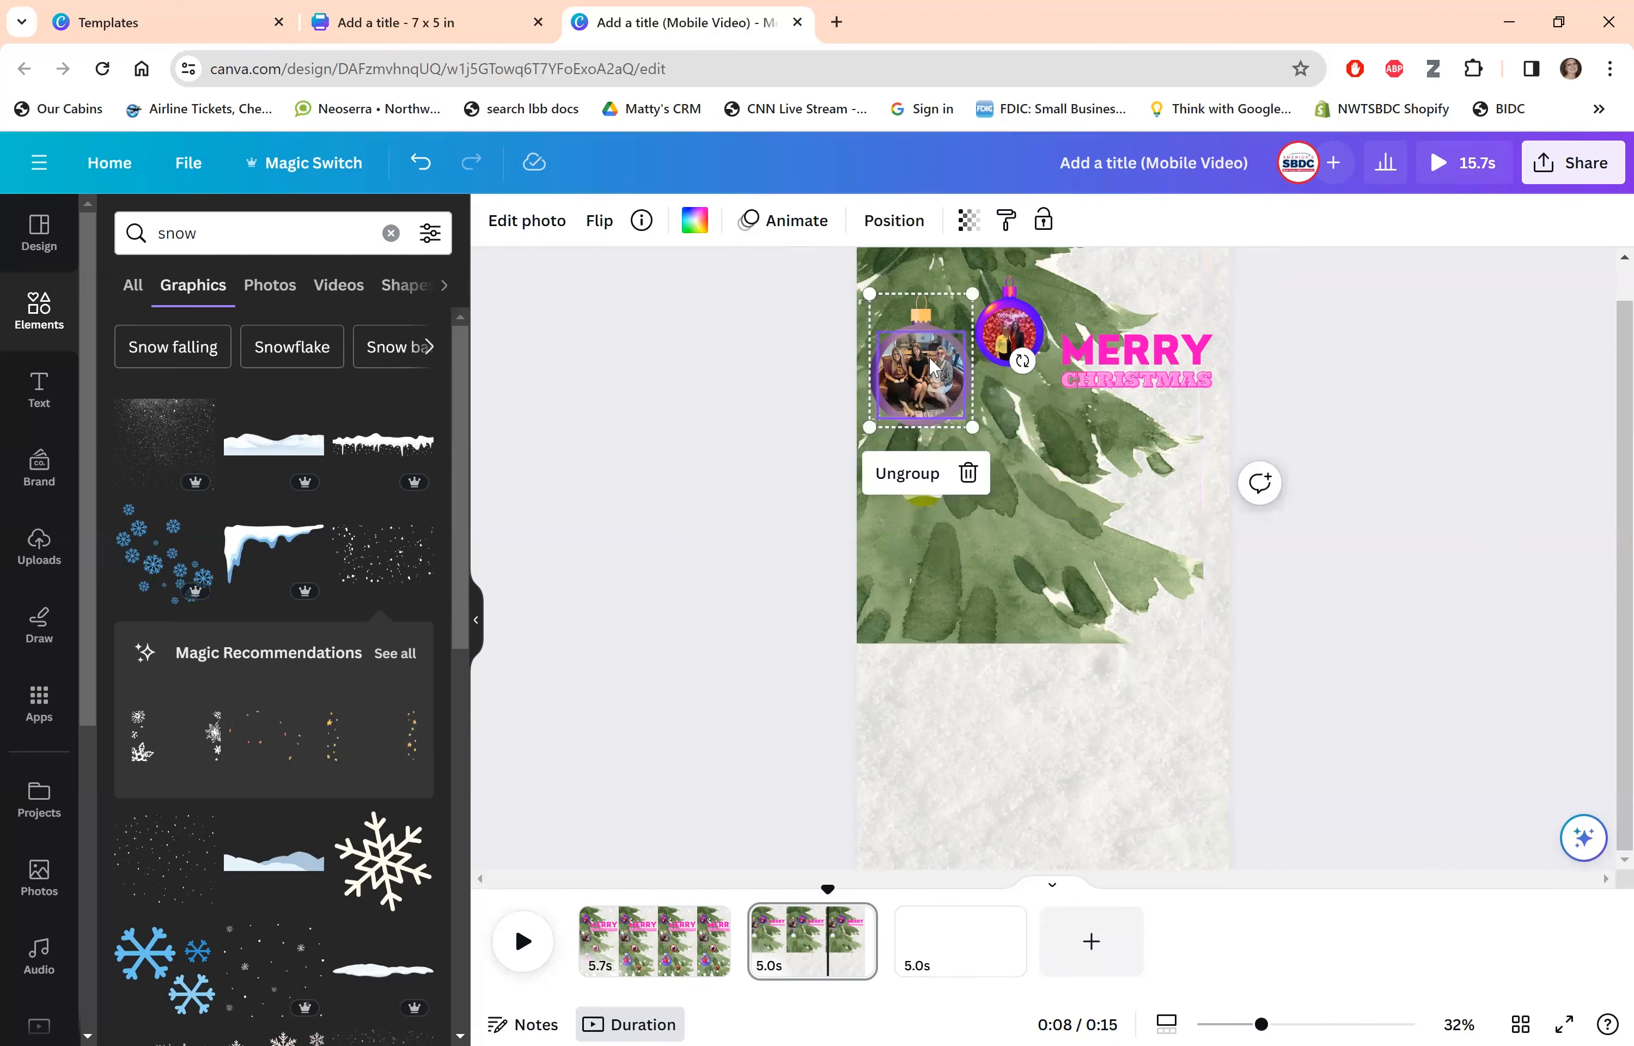
key("Delete")
left_click(928, 484)
key("Delete")
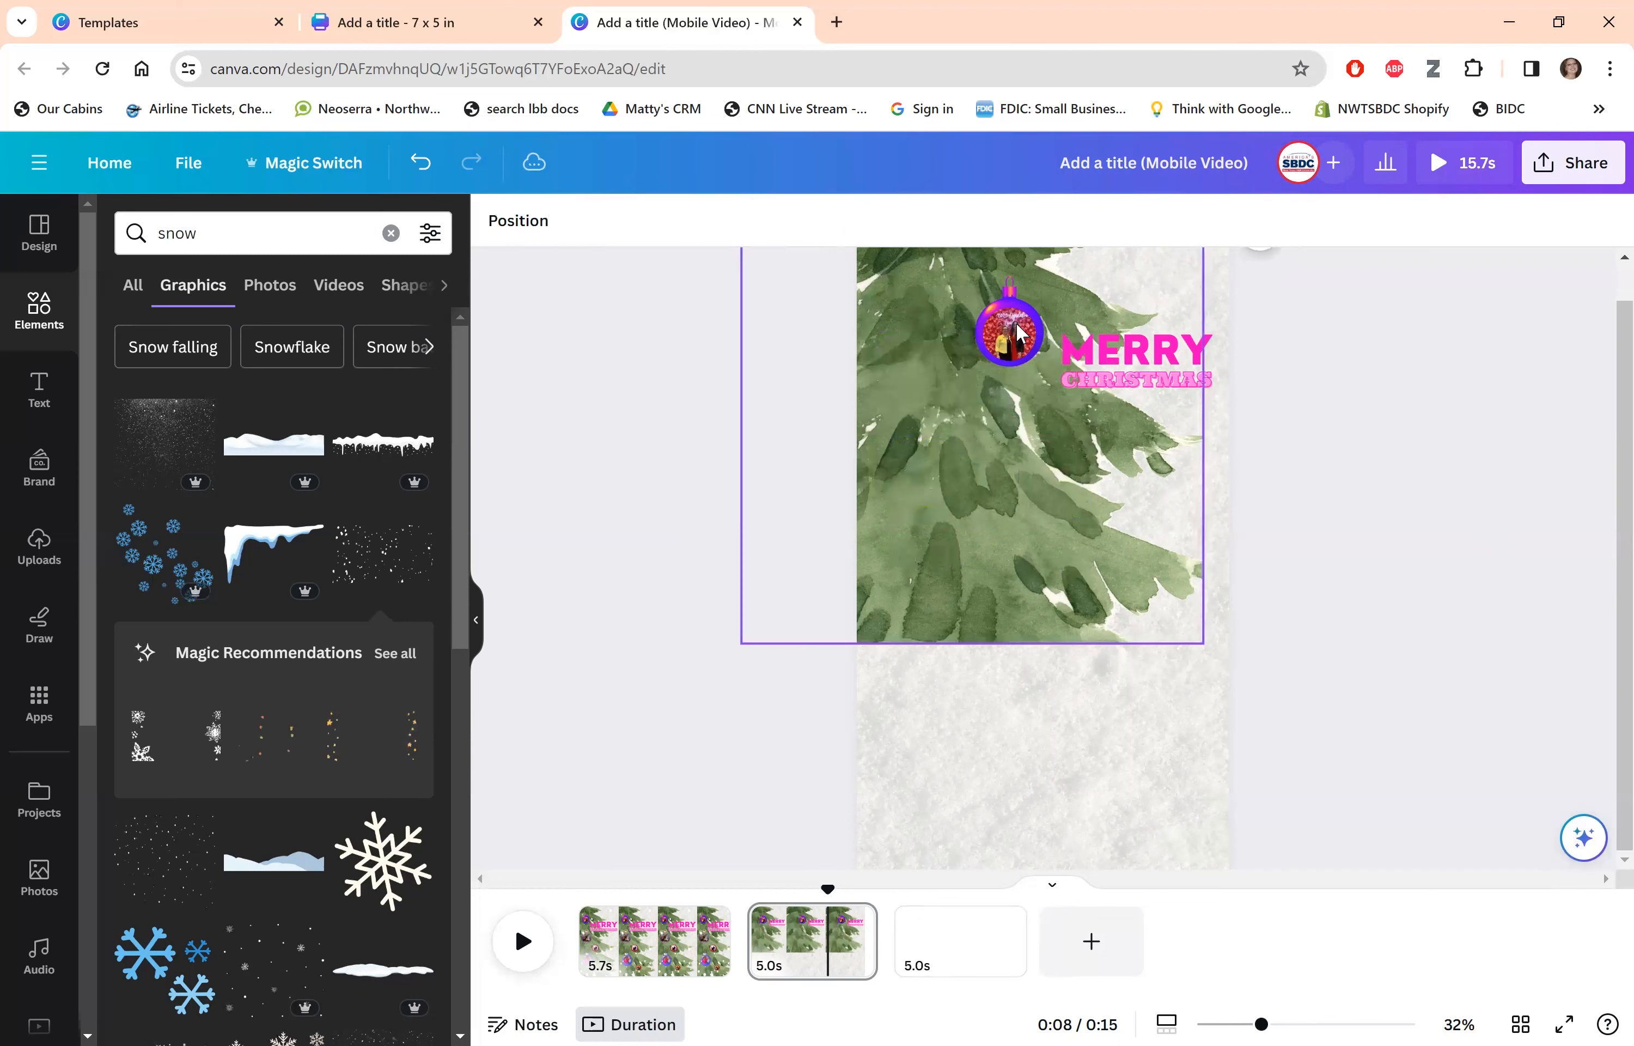
left_click(1017, 334)
key("Delete")
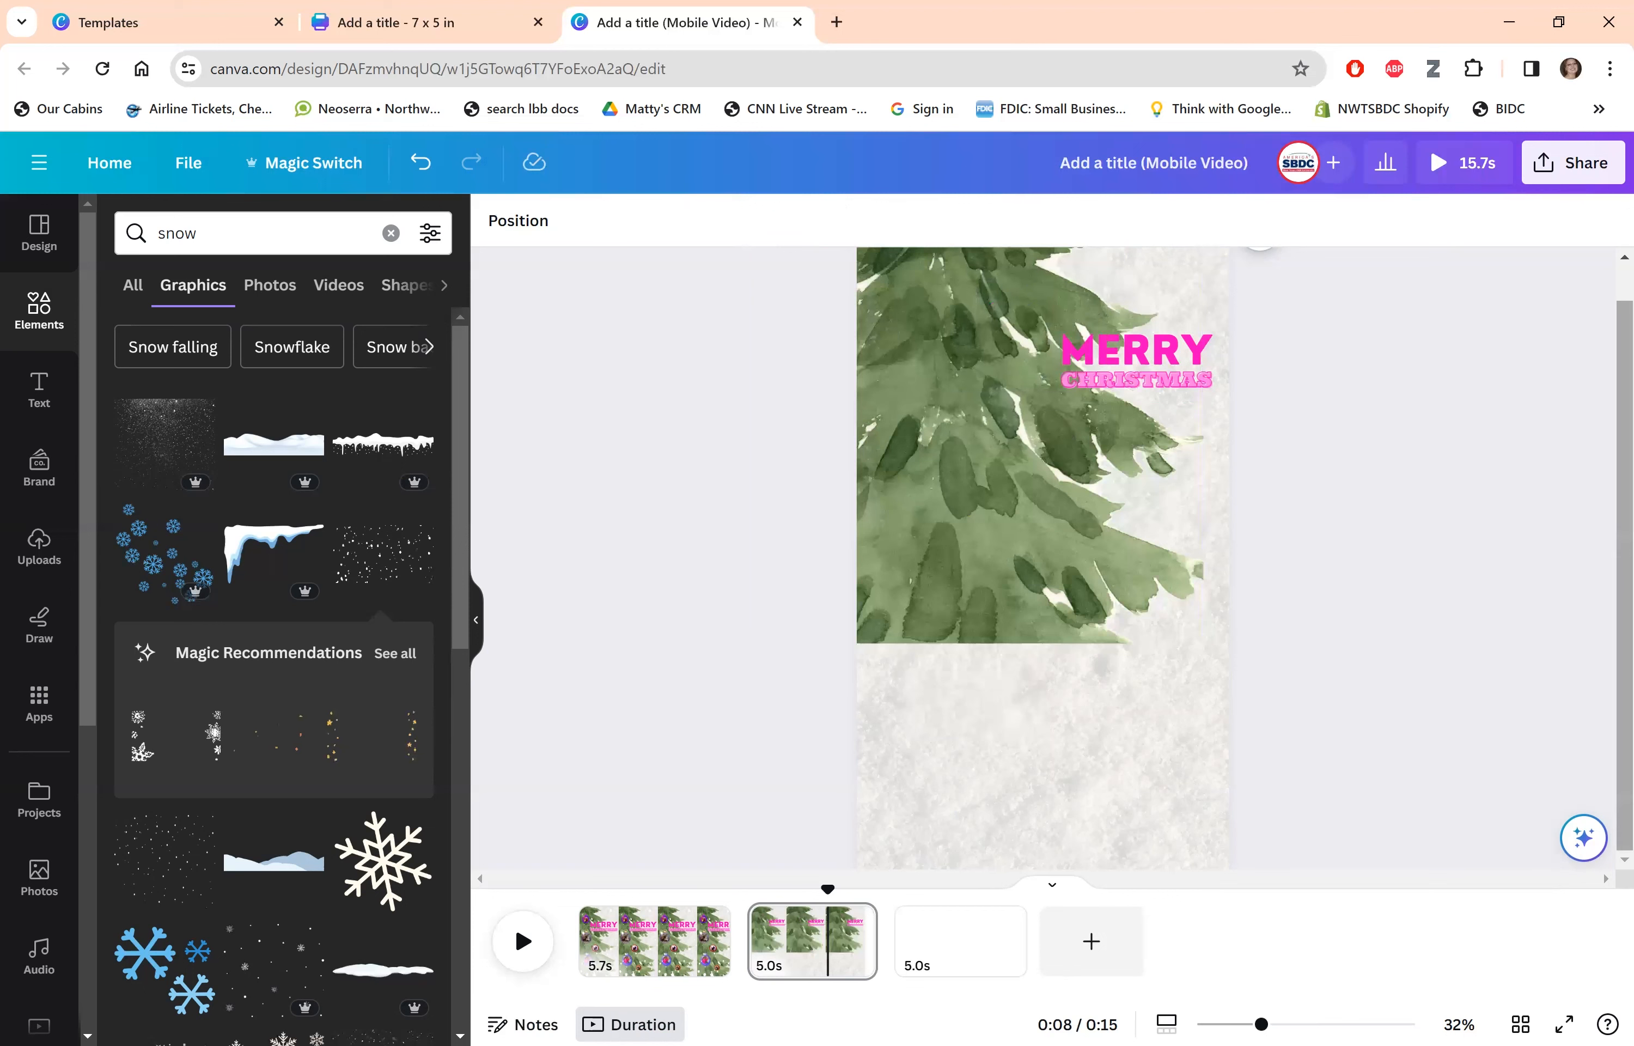
scroll(1040, 481, "up", 1)
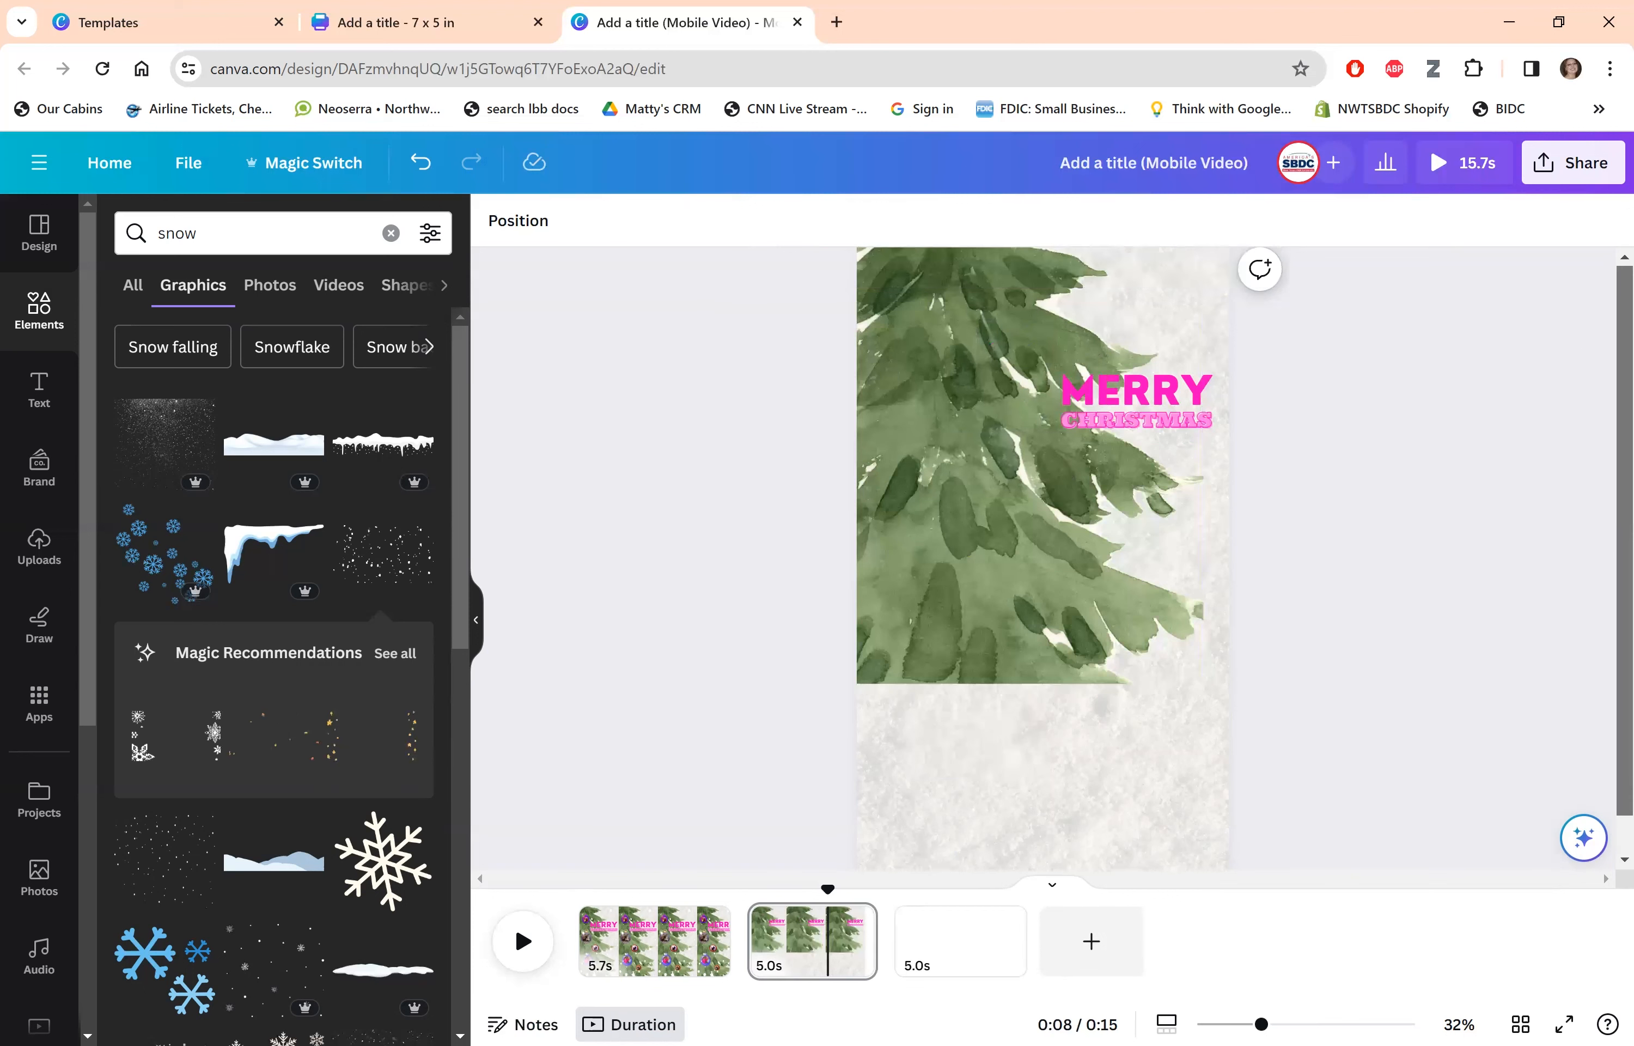
Enlarge the page 2 tree photo to fill the page and shift it slightly left.
left_click(968, 440)
left_click_drag(1313, 839, 1511, 1009)
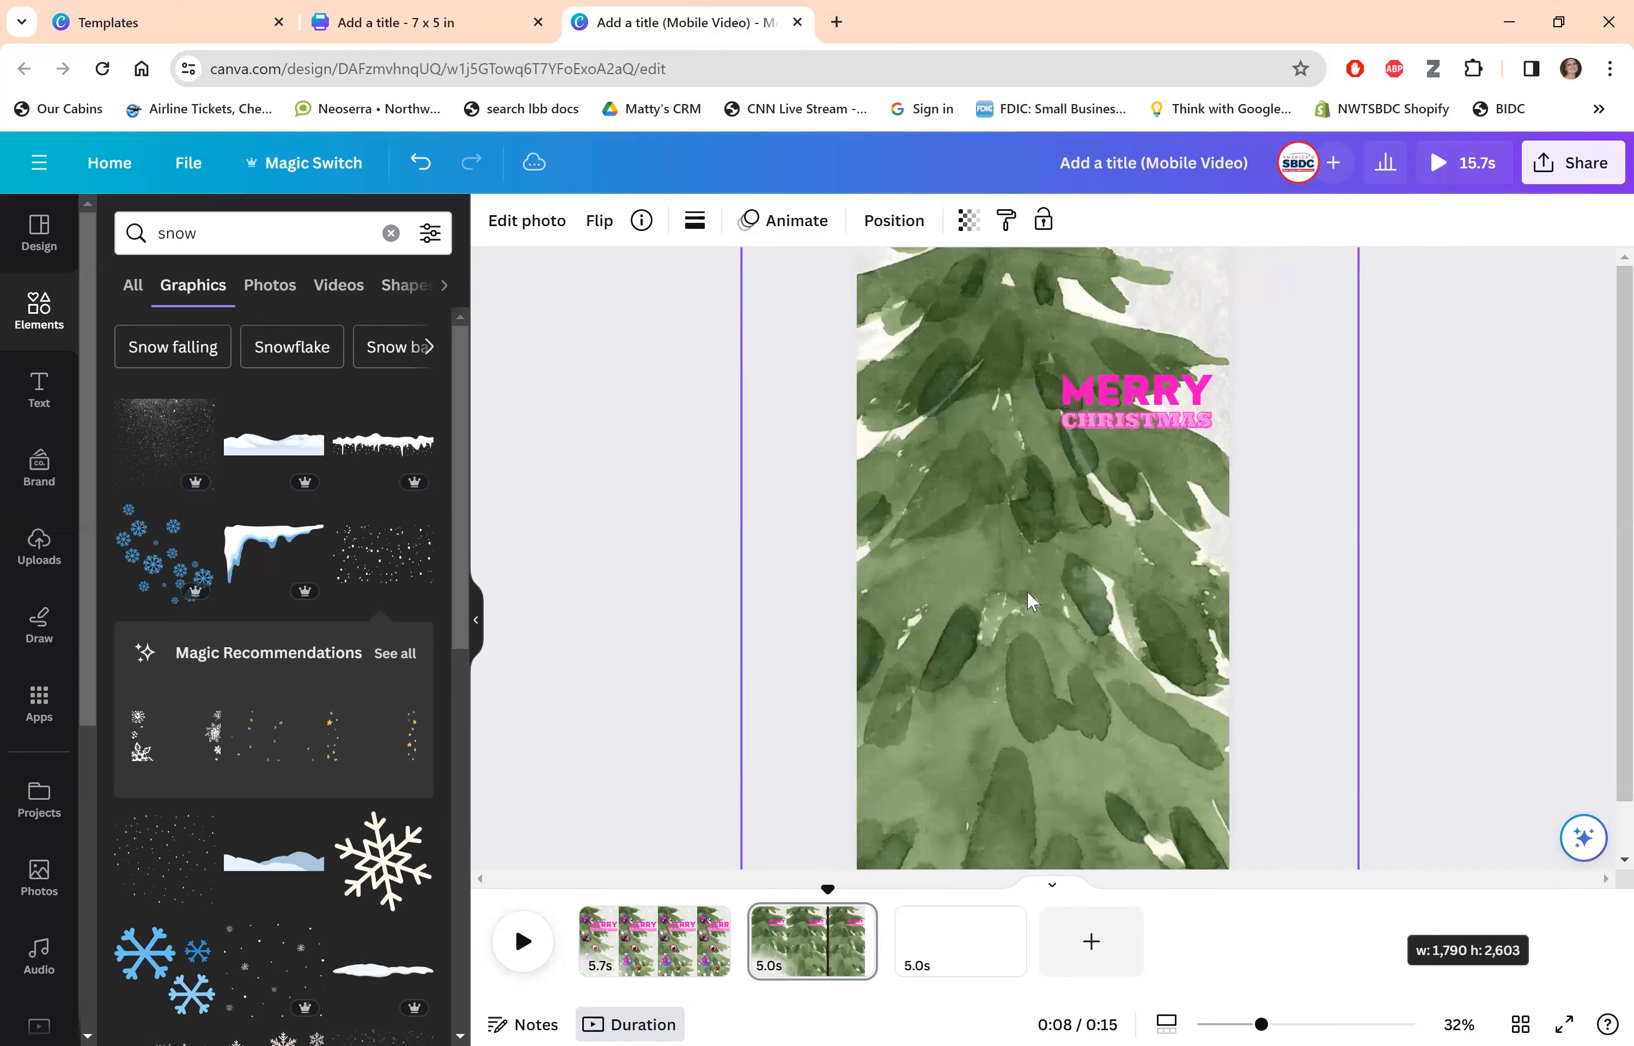
left_click_drag(1027, 590, 980, 583)
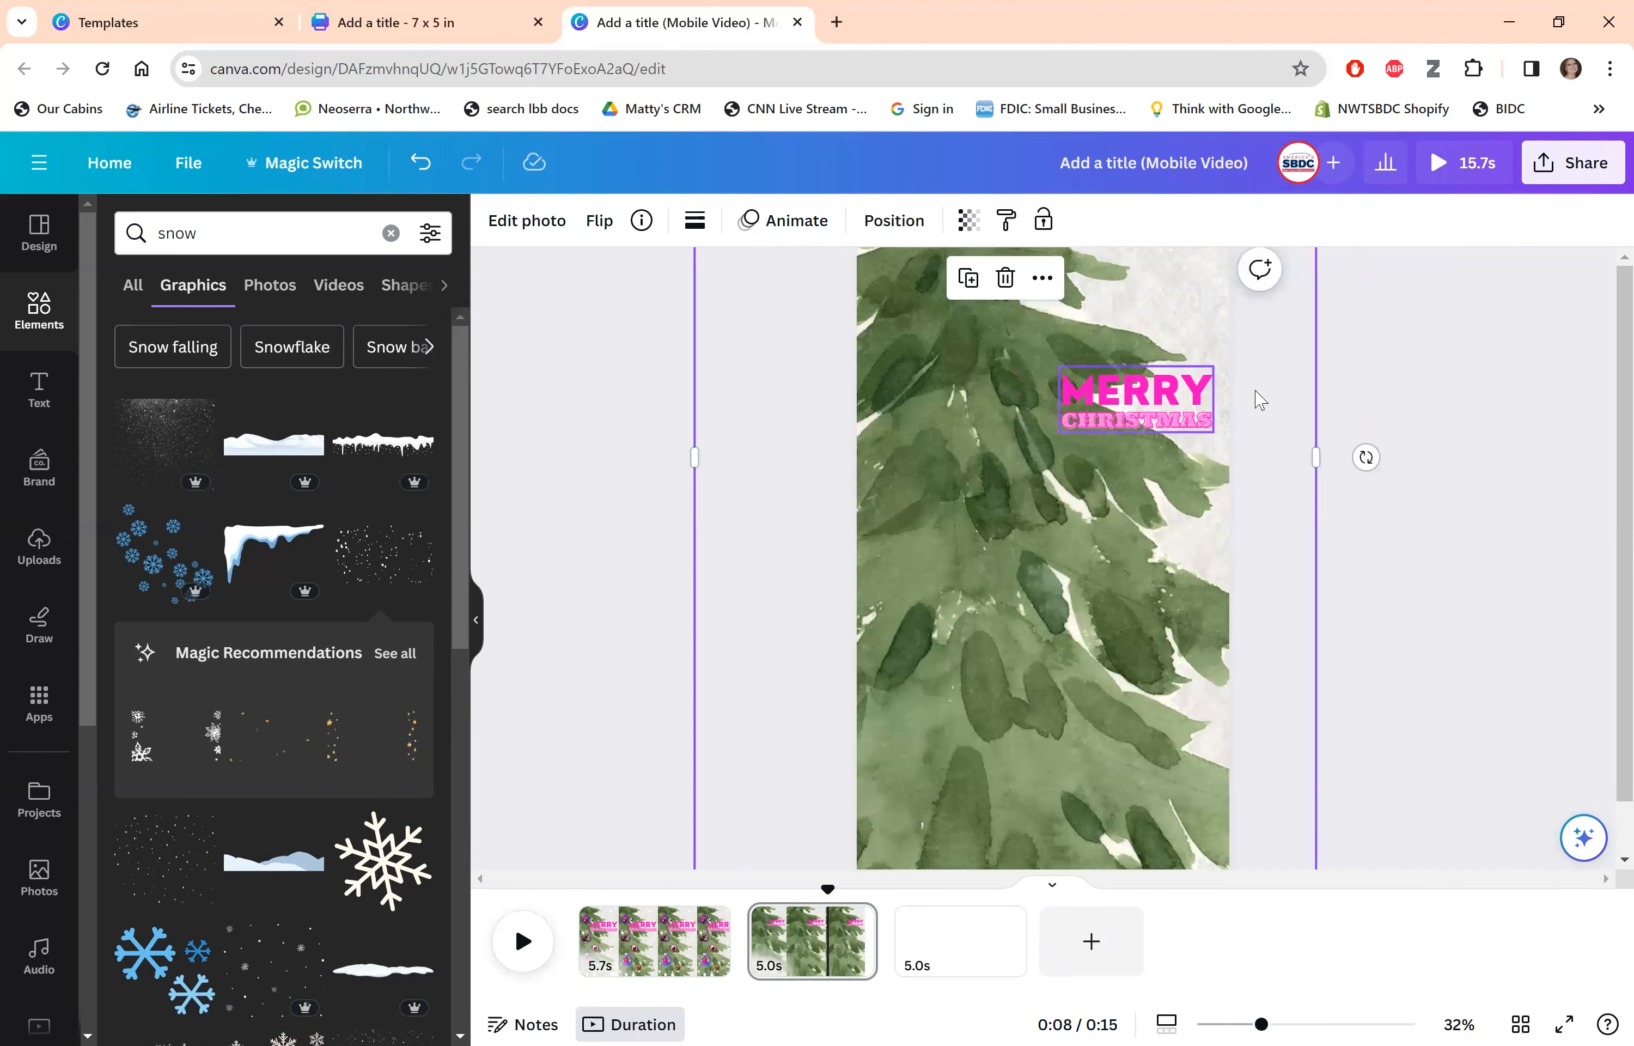
Enlarge the MERRY CHRISTMAS title, CHRISTMAS at about 78, and move it up right.
left_click(1176, 391)
left_click_drag(1122, 377, 1073, 347)
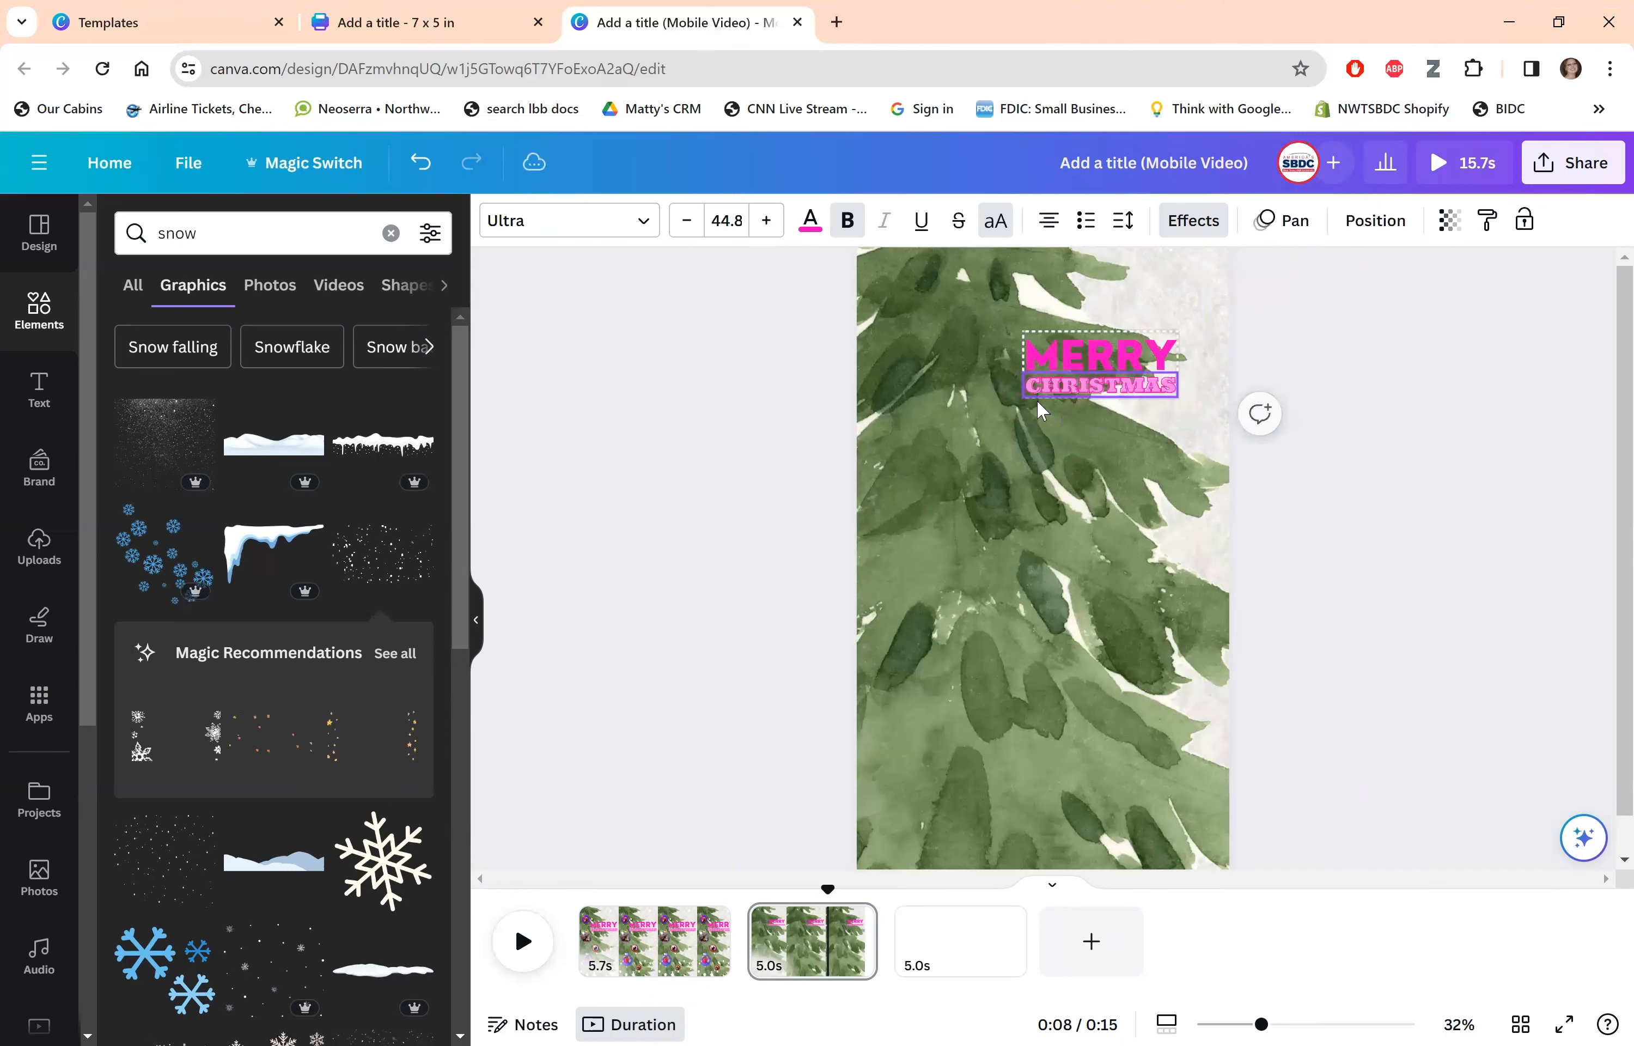
left_click_drag(960, 455, 901, 454)
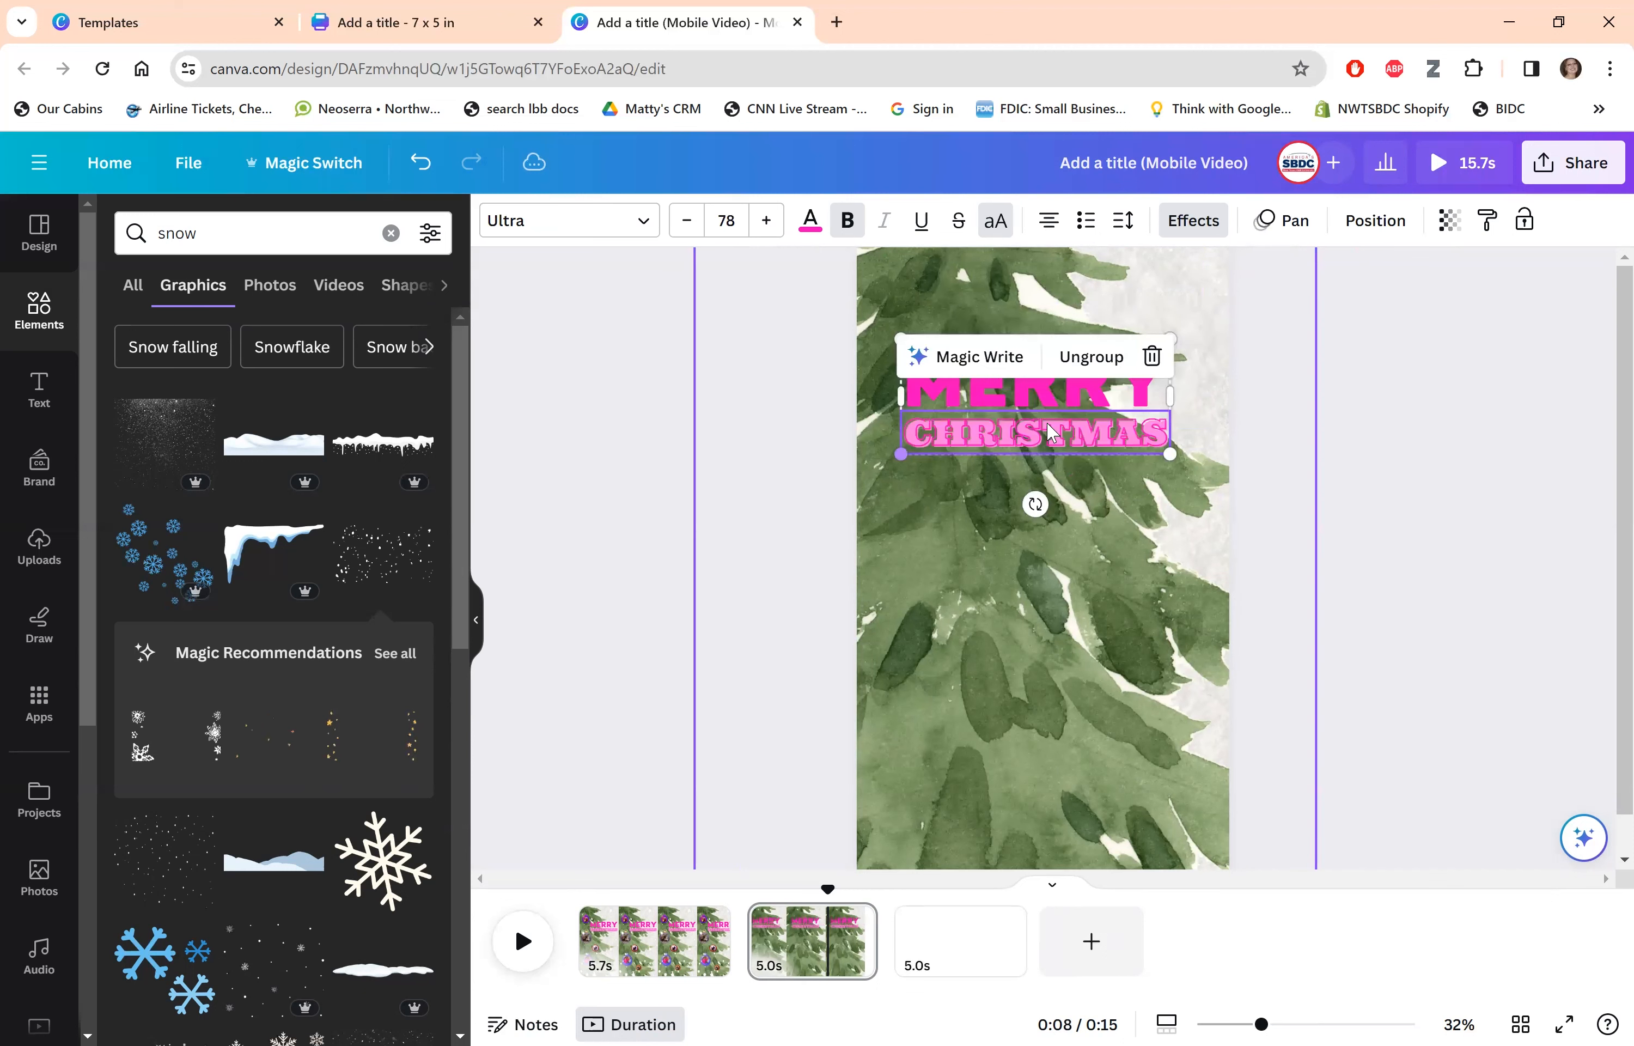
left_click_drag(1051, 432, 1076, 370)
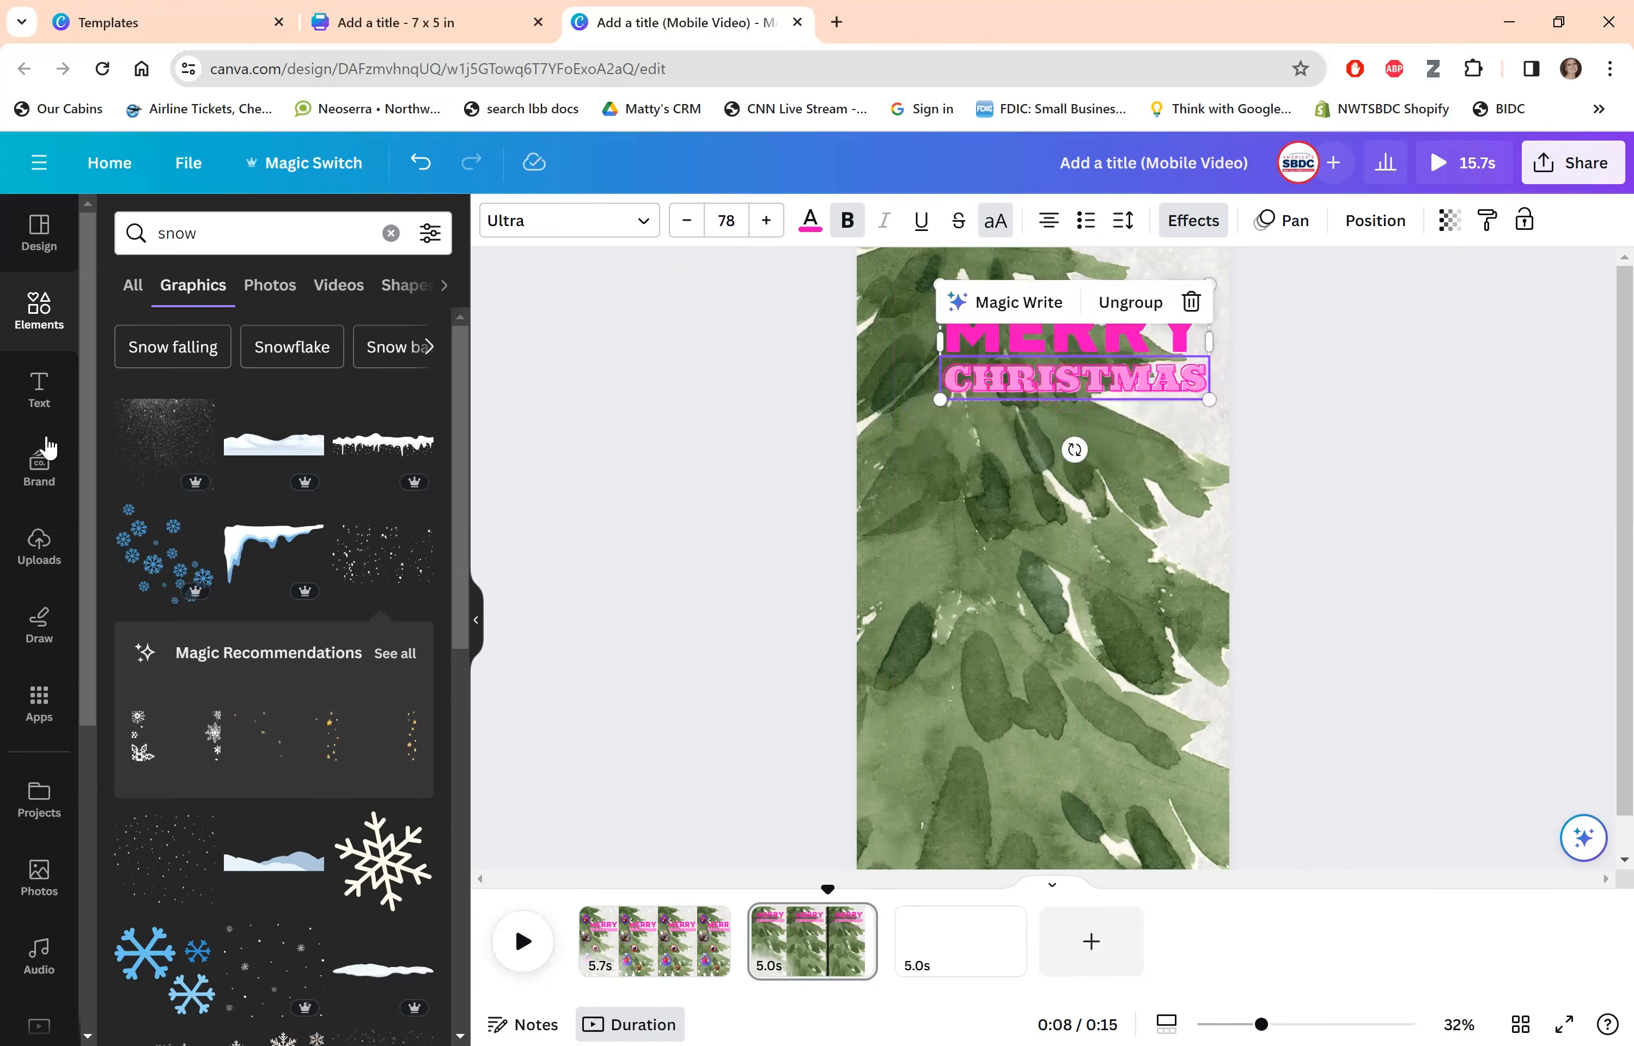
Add the Blue Wood text combination in white, scaled up and placed lower on the page.
left_click(39, 388)
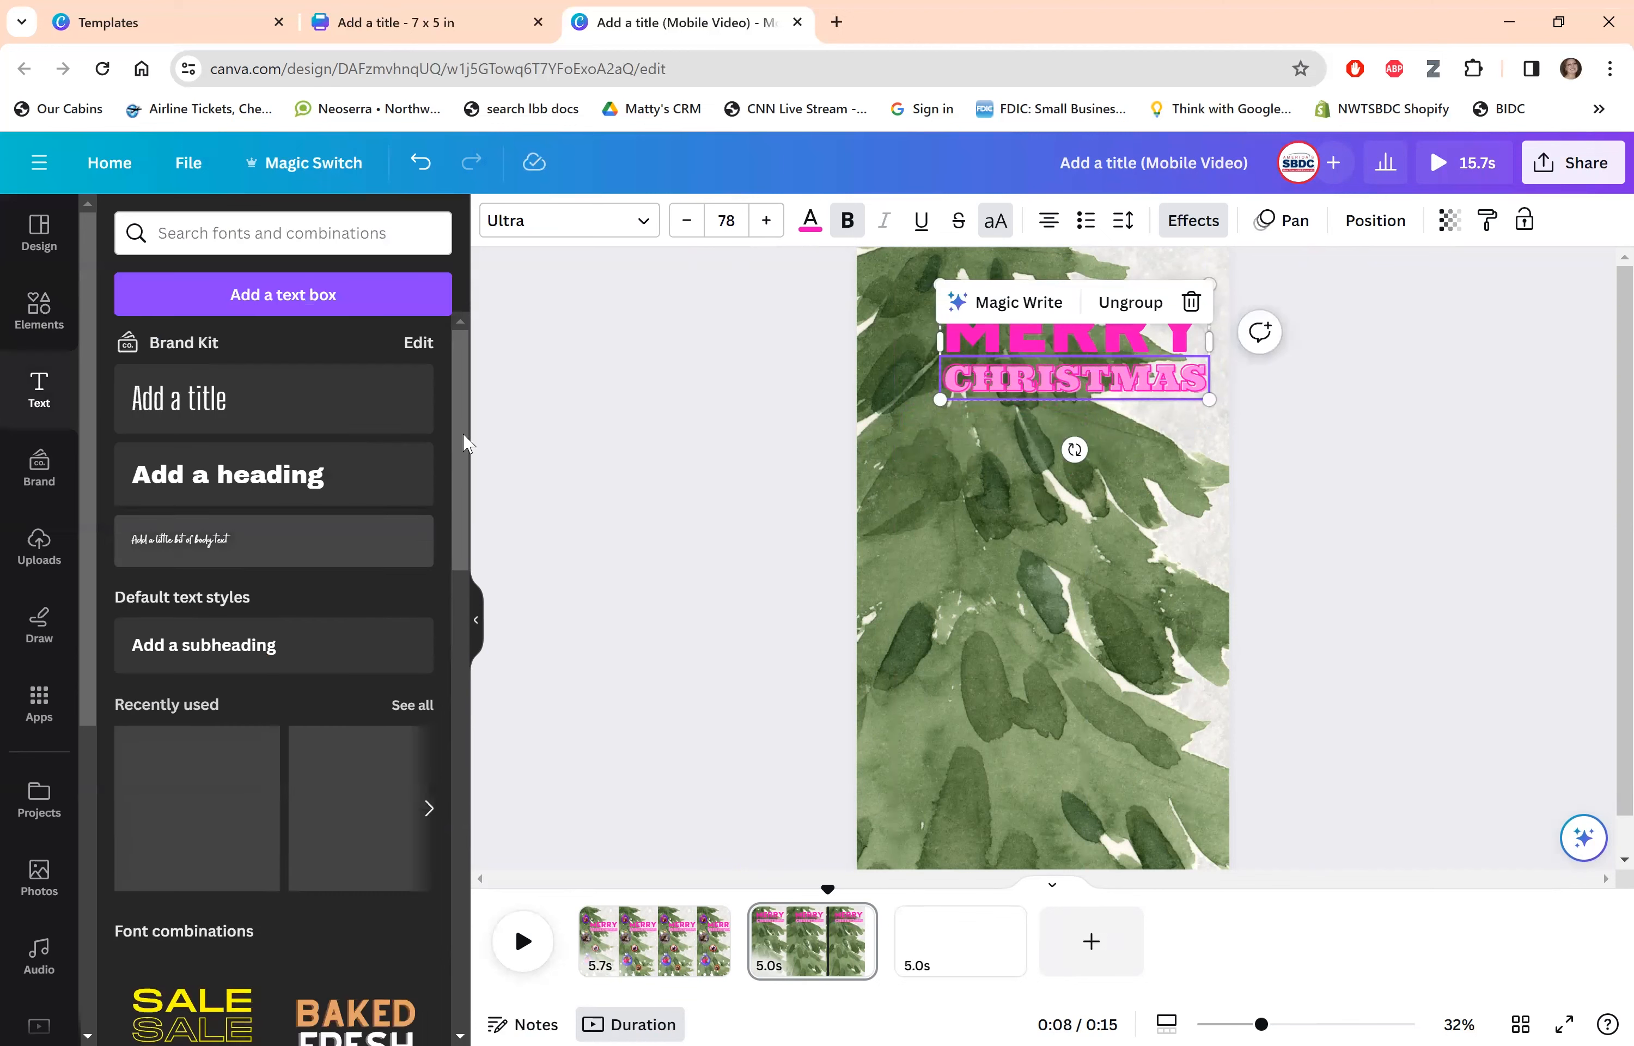
scroll(466, 443, "down", 5)
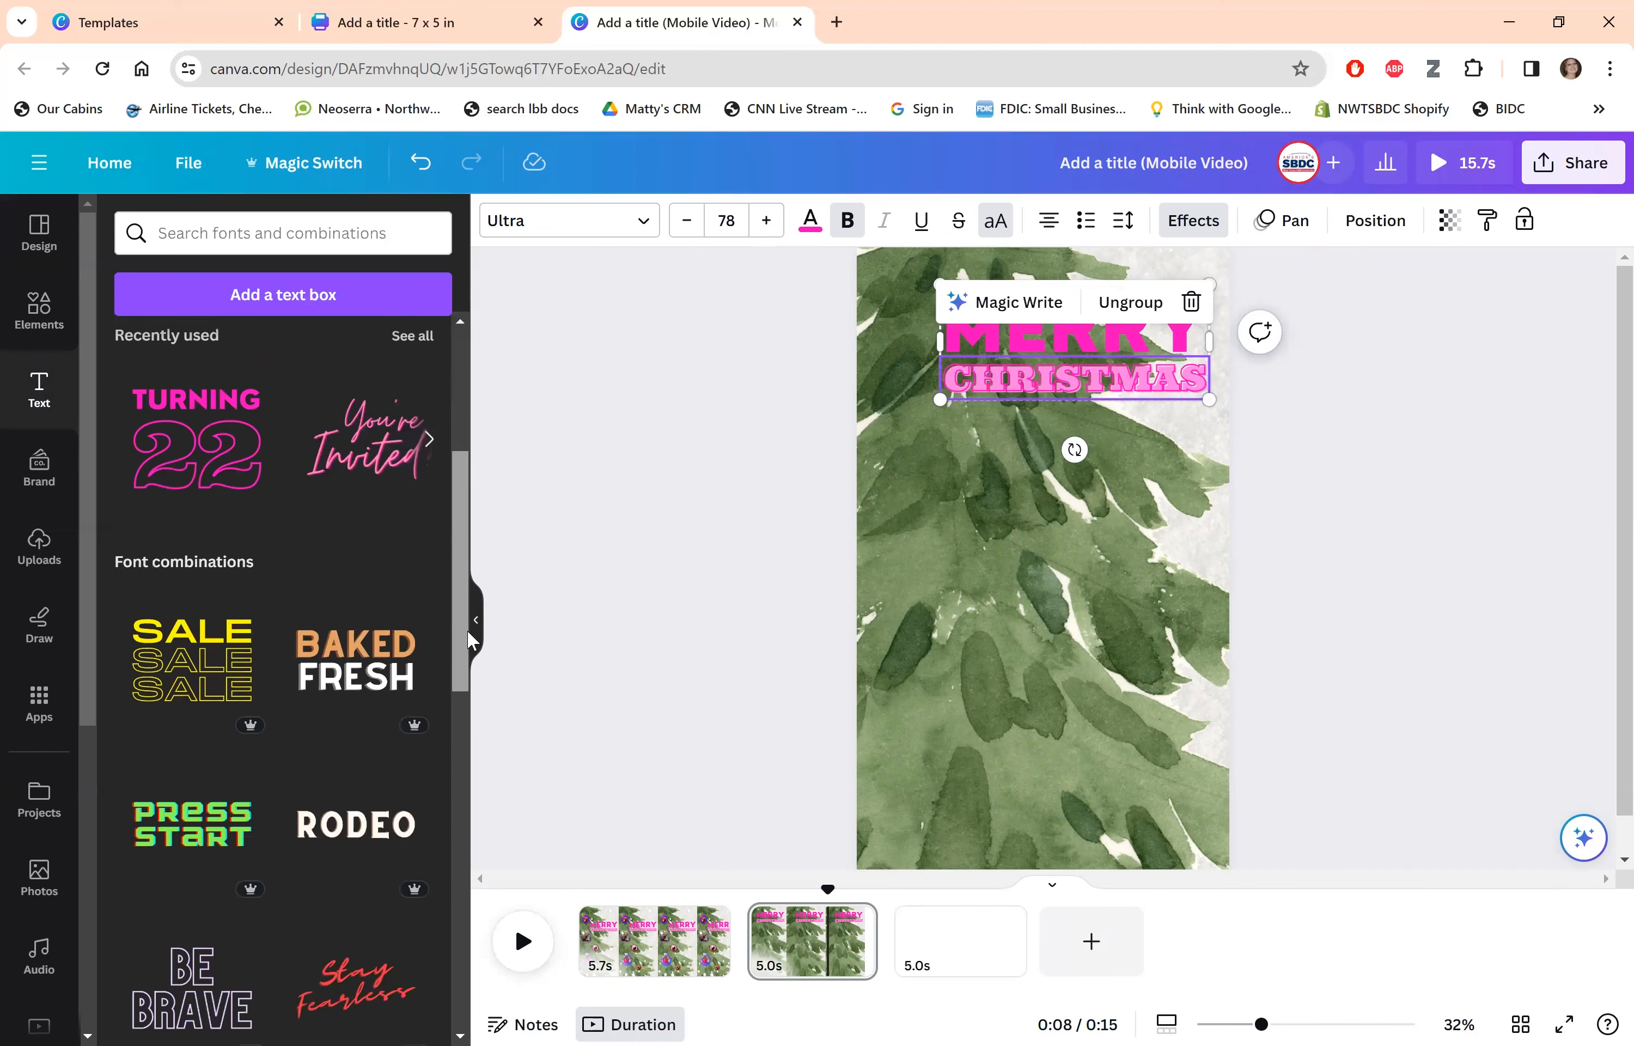
scroll(467, 708, "down", 10)
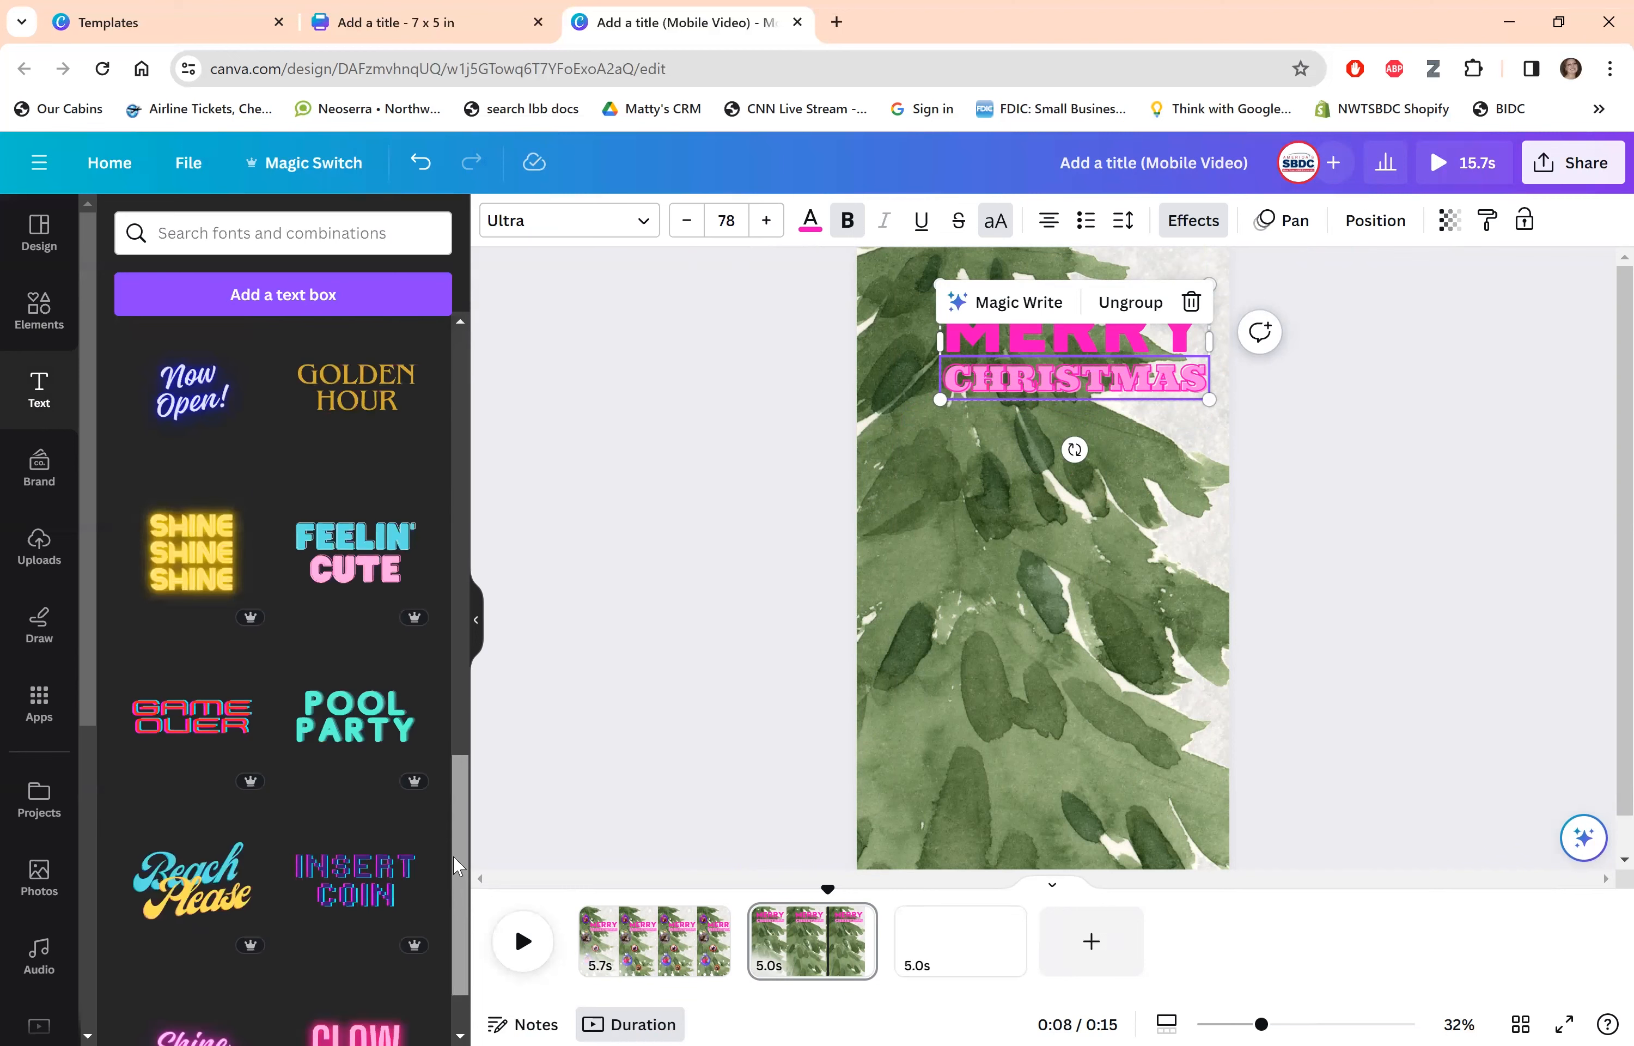
scroll(470, 738, "down", 5)
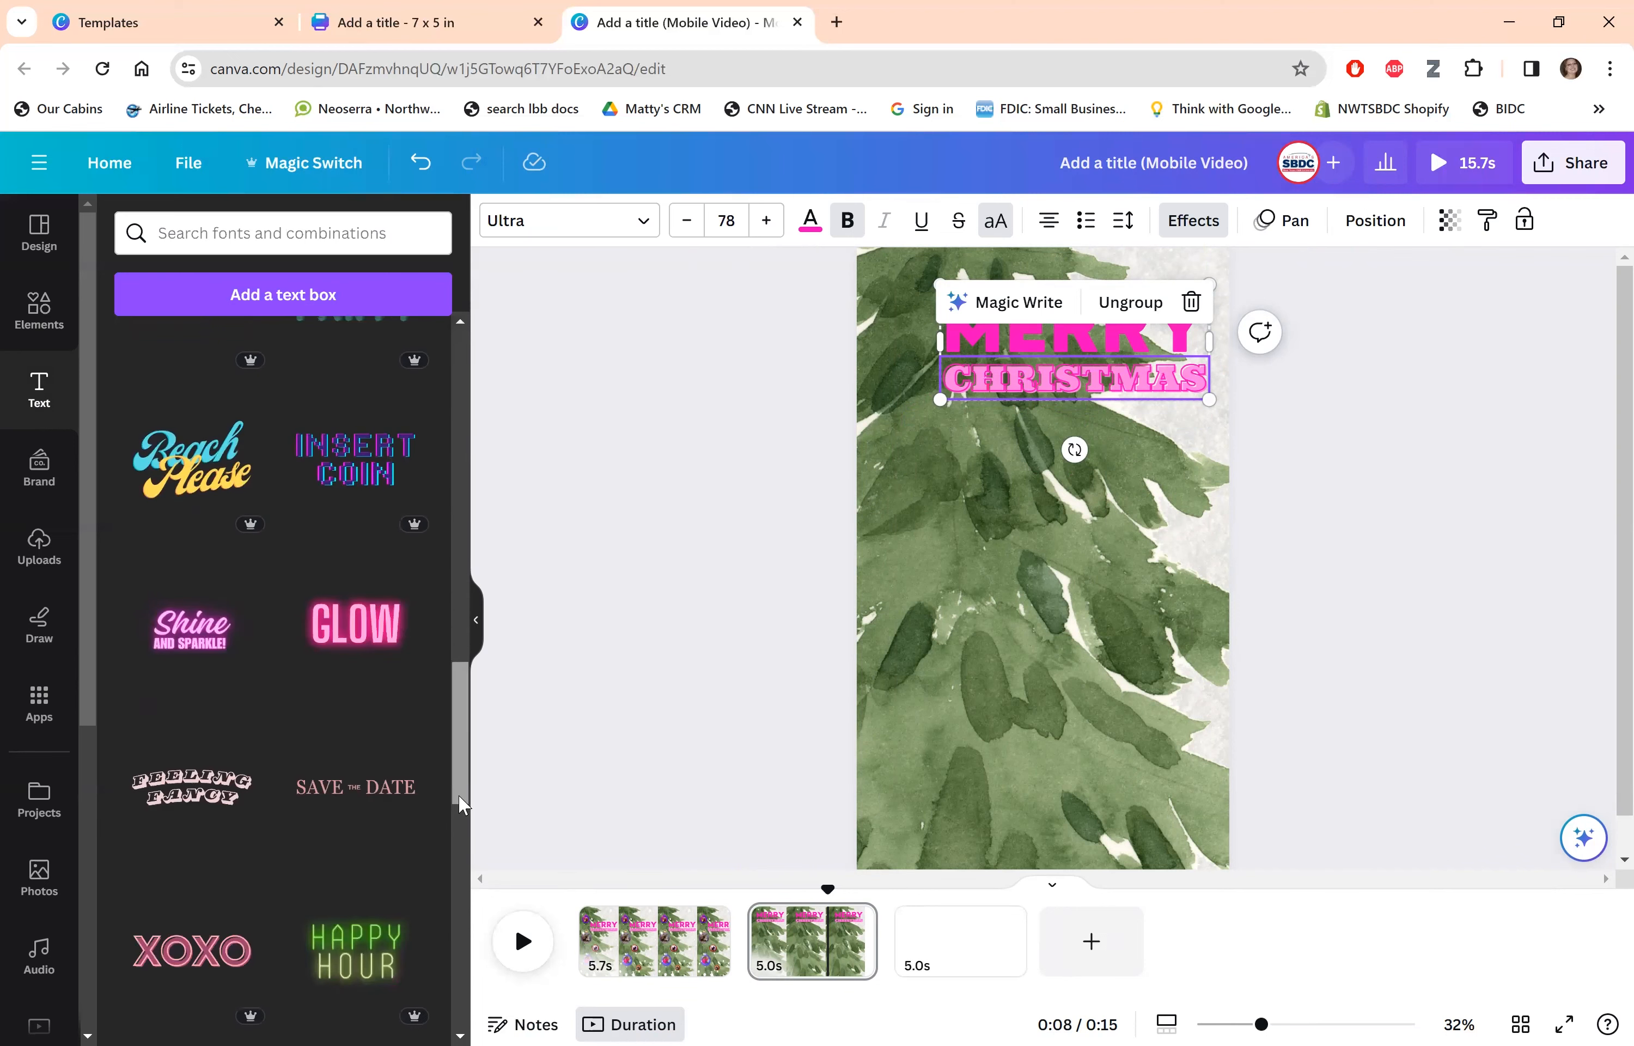
scroll(456, 845, "down", 10)
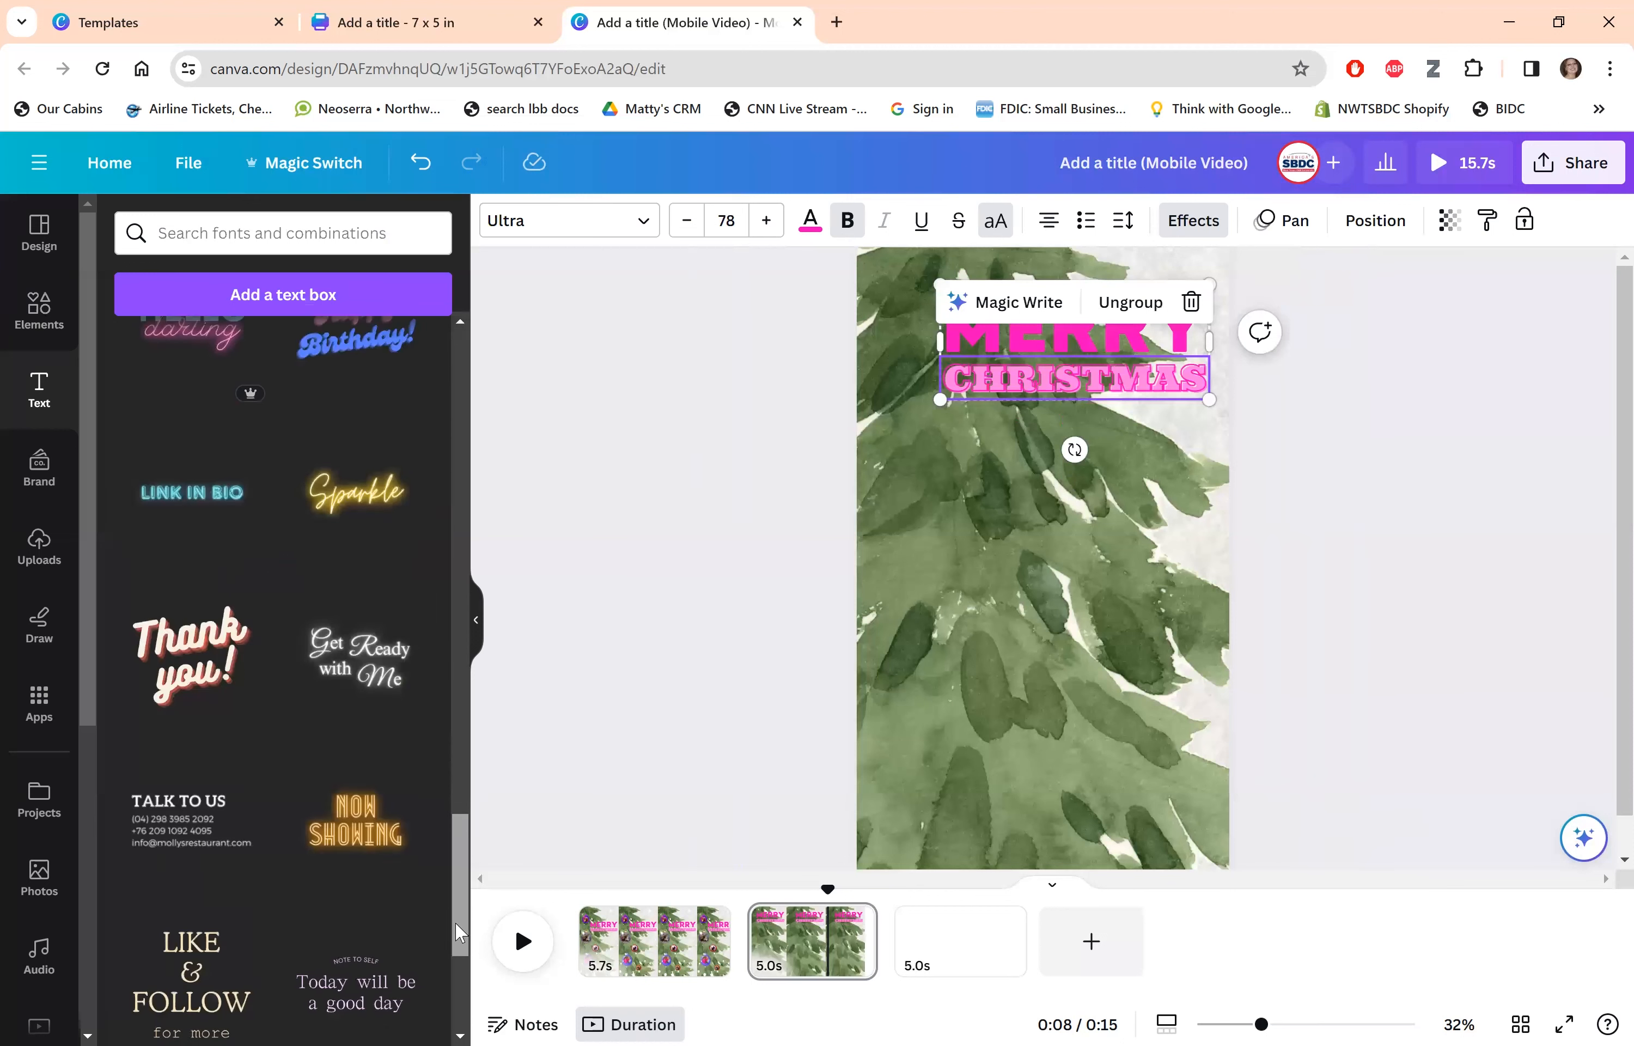
scroll(458, 950, "down", 3)
scroll(458, 966, "down", 1)
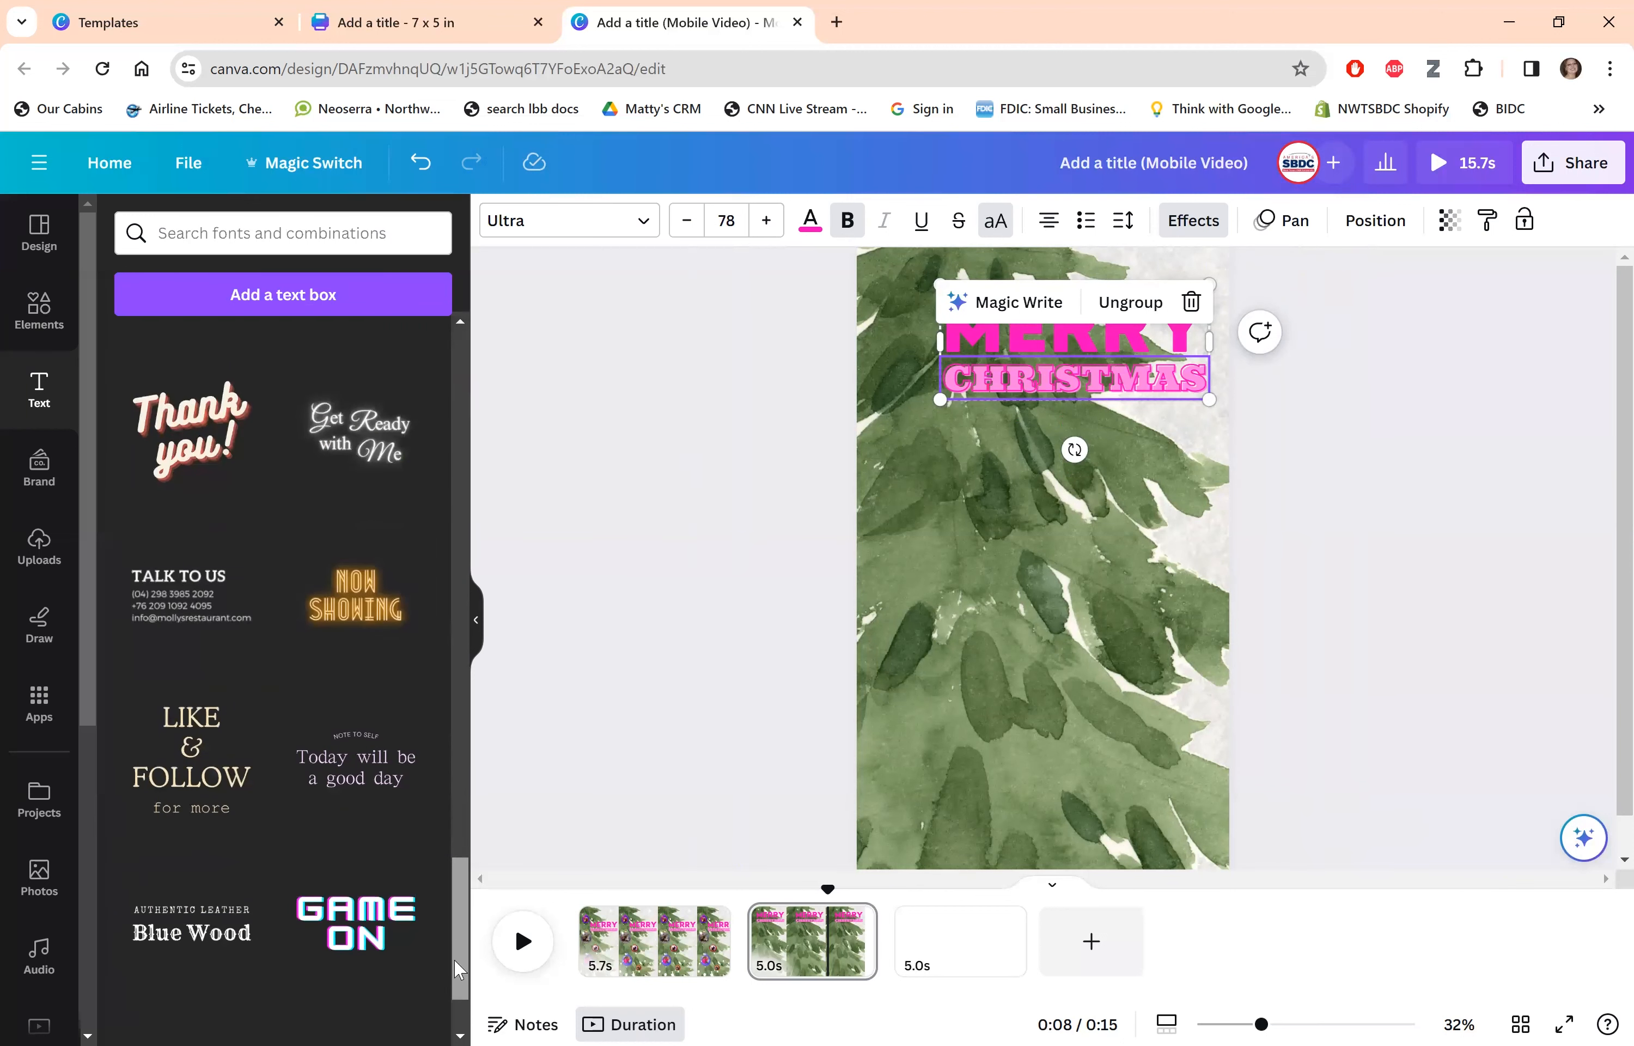
scroll(158, 868, "down", 1)
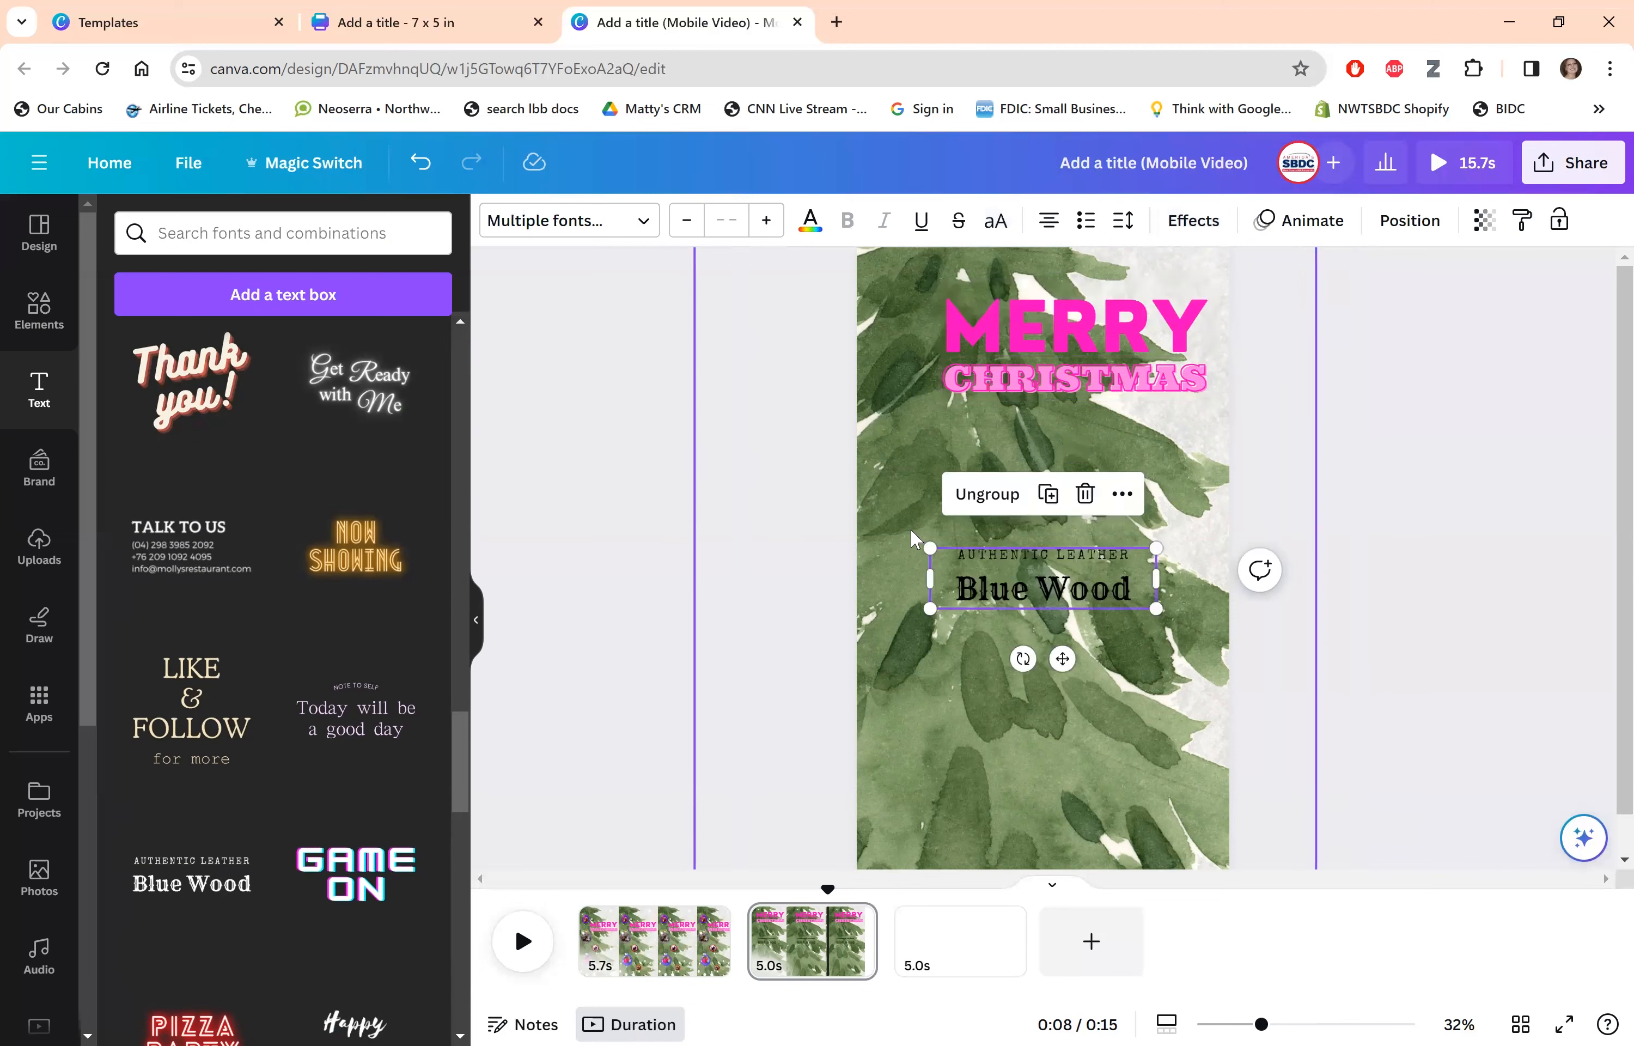
left_click(811, 223)
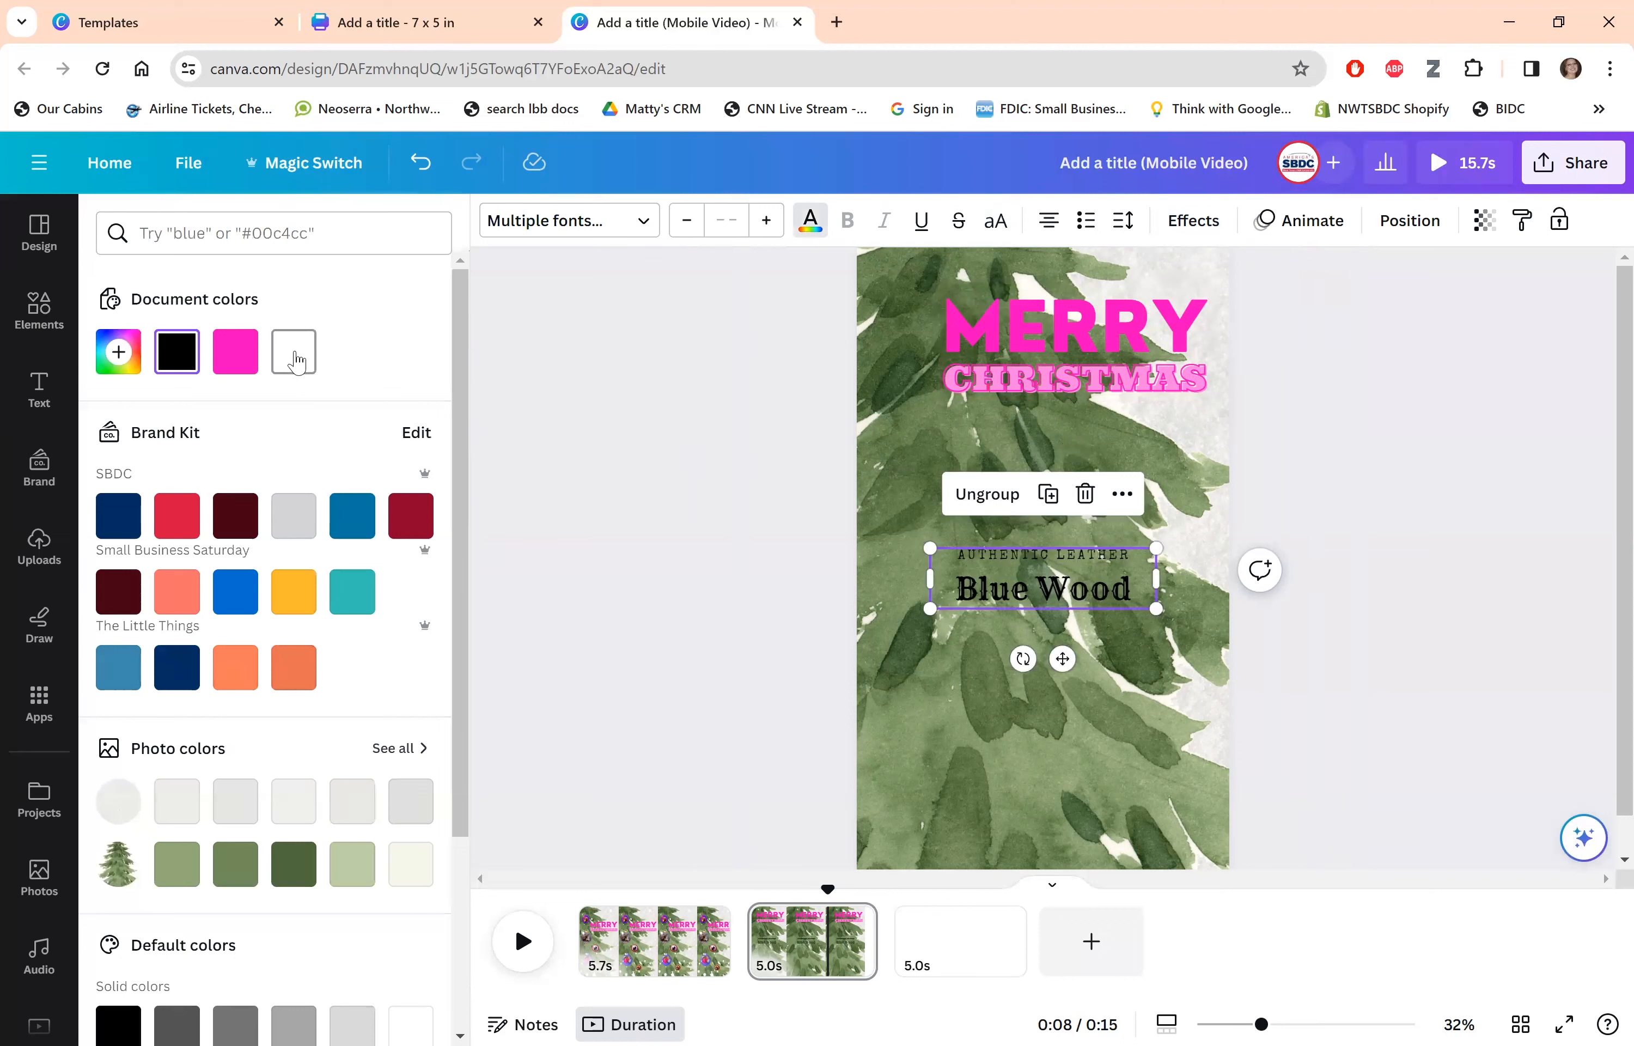
left_click(313, 365)
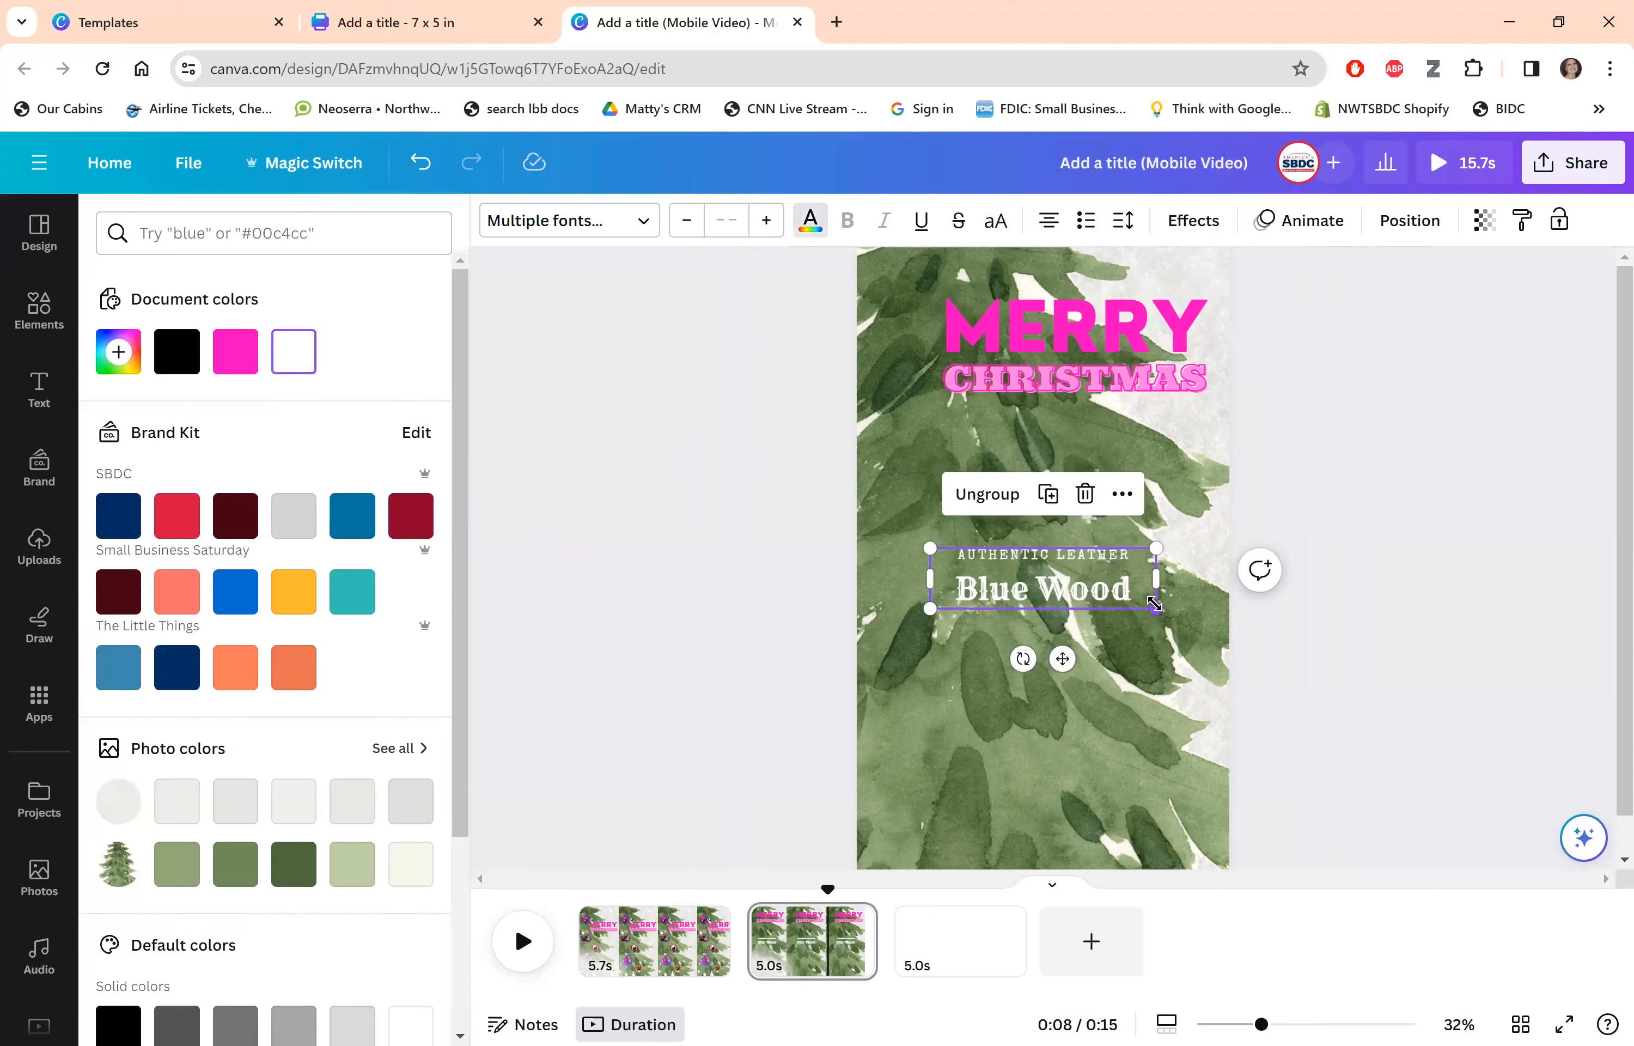
left_click_drag(1214, 660, 1284, 686)
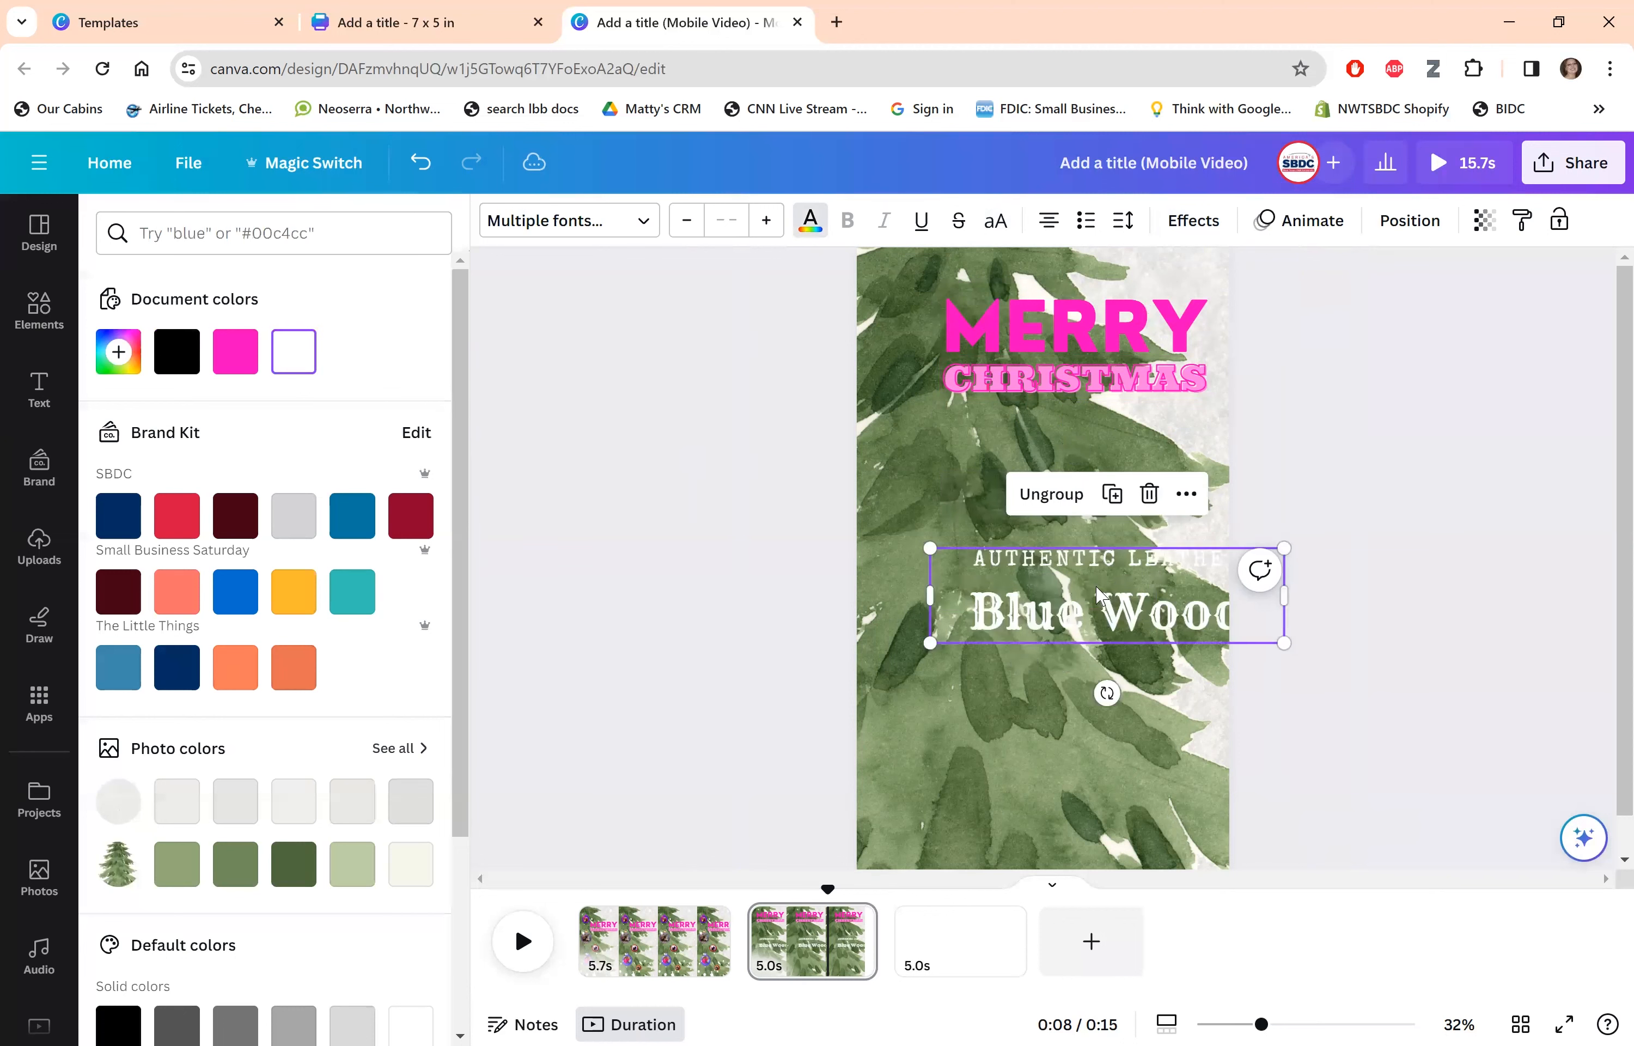
left_click_drag(1044, 670, 1021, 669)
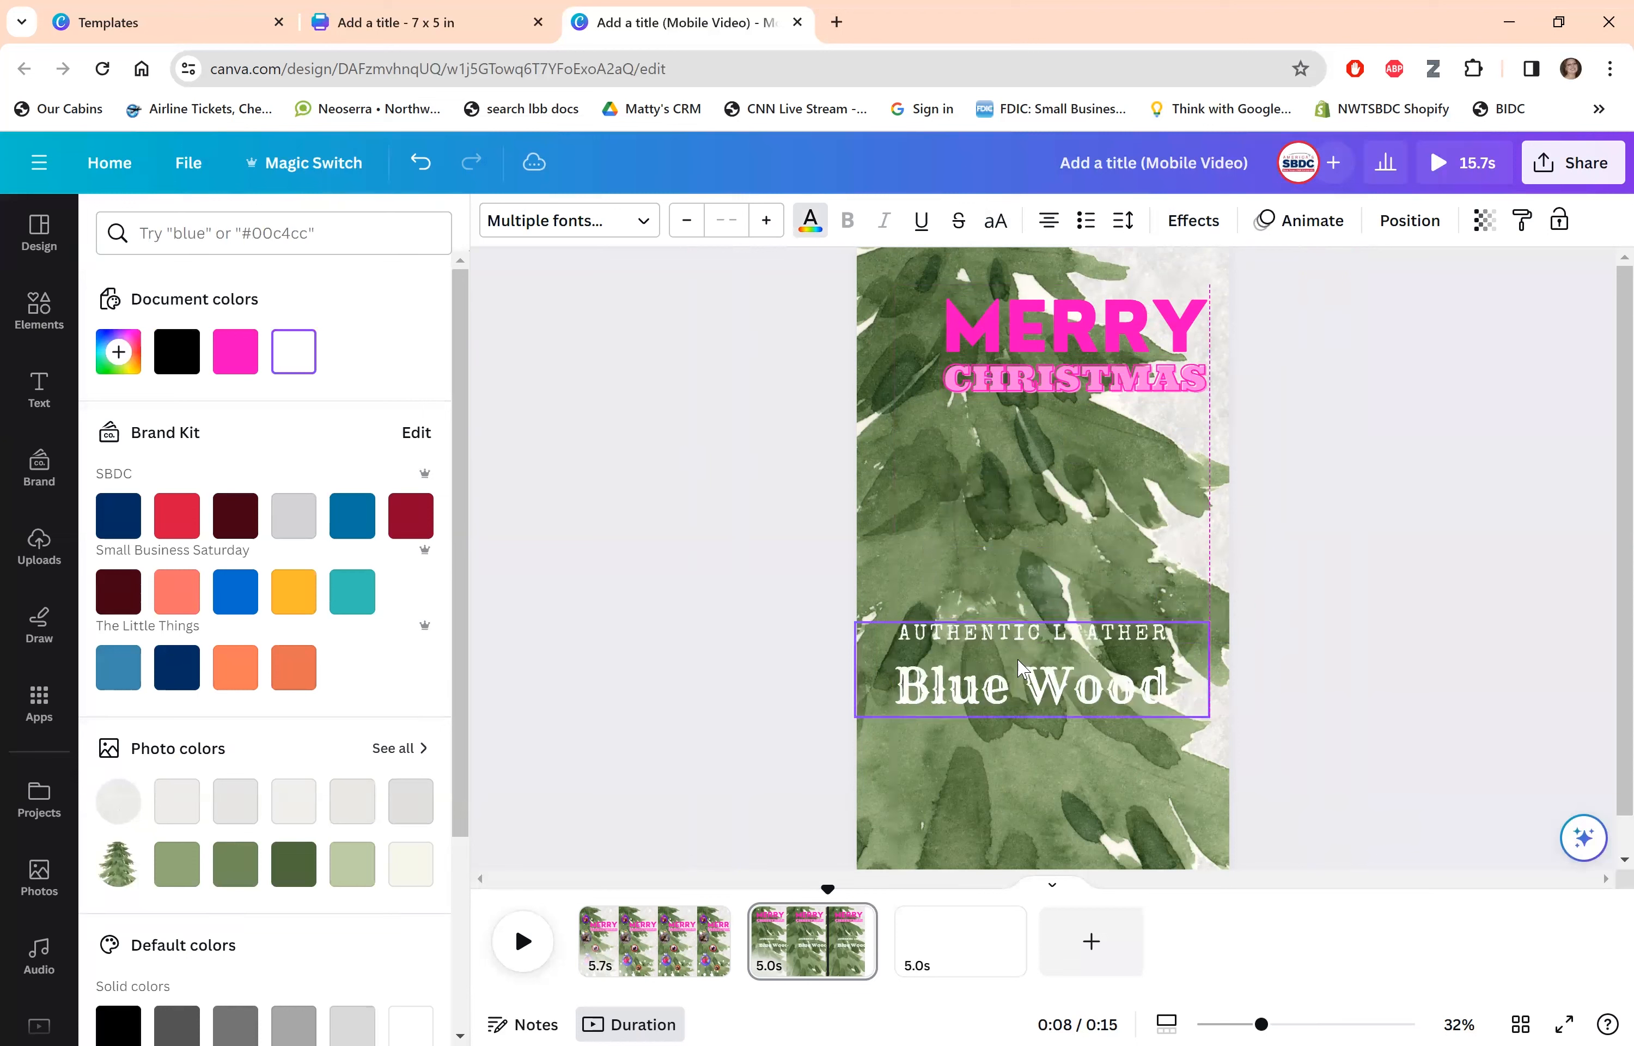
Replace the wording with 'Open House' and the street address line.
double_click(1055, 701)
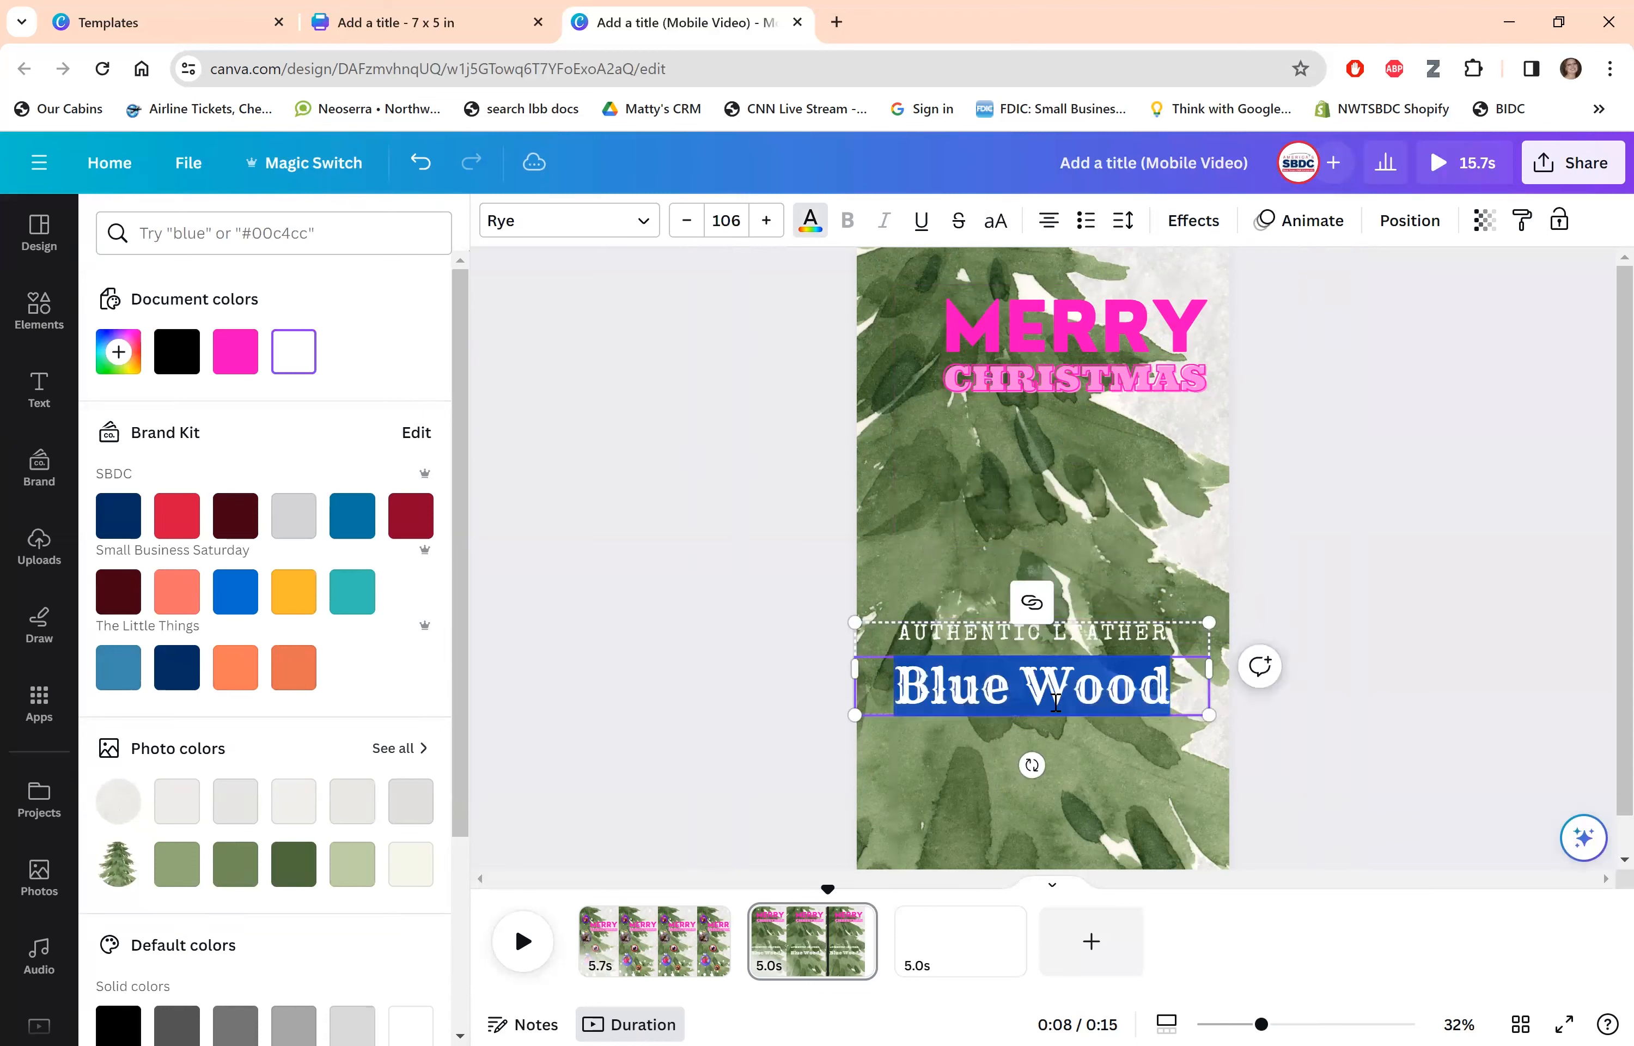
double_click(1011, 629)
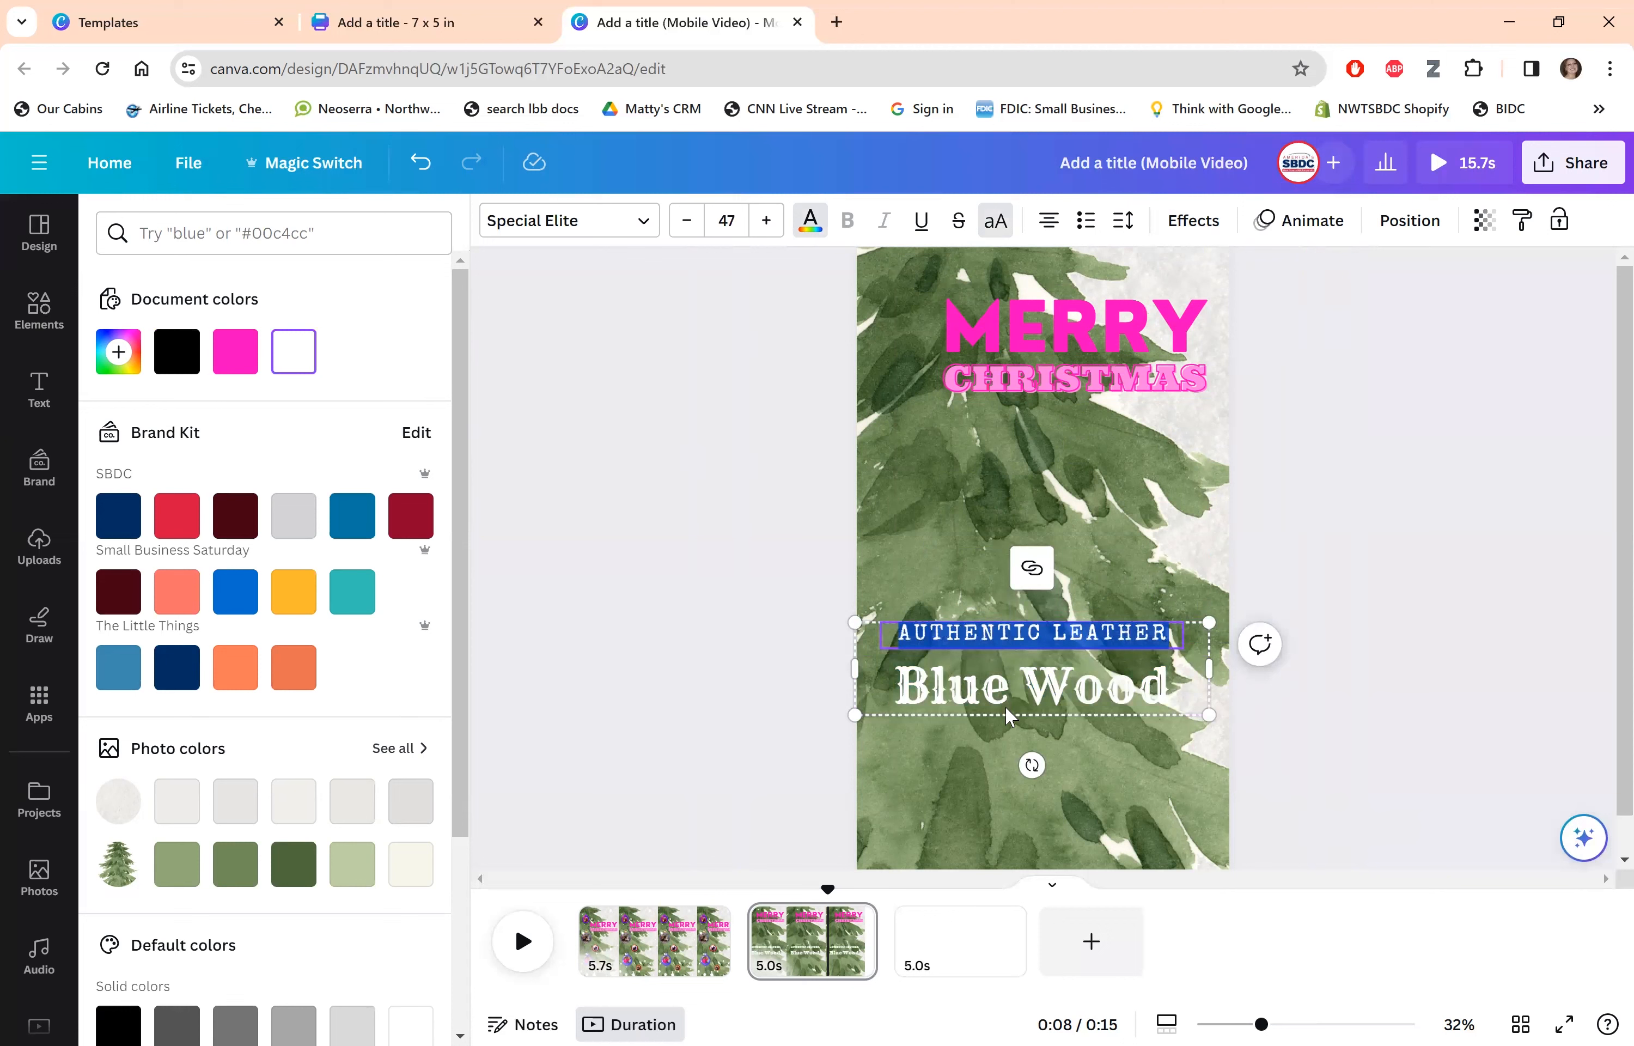
left_click_drag(894, 687, 989, 692)
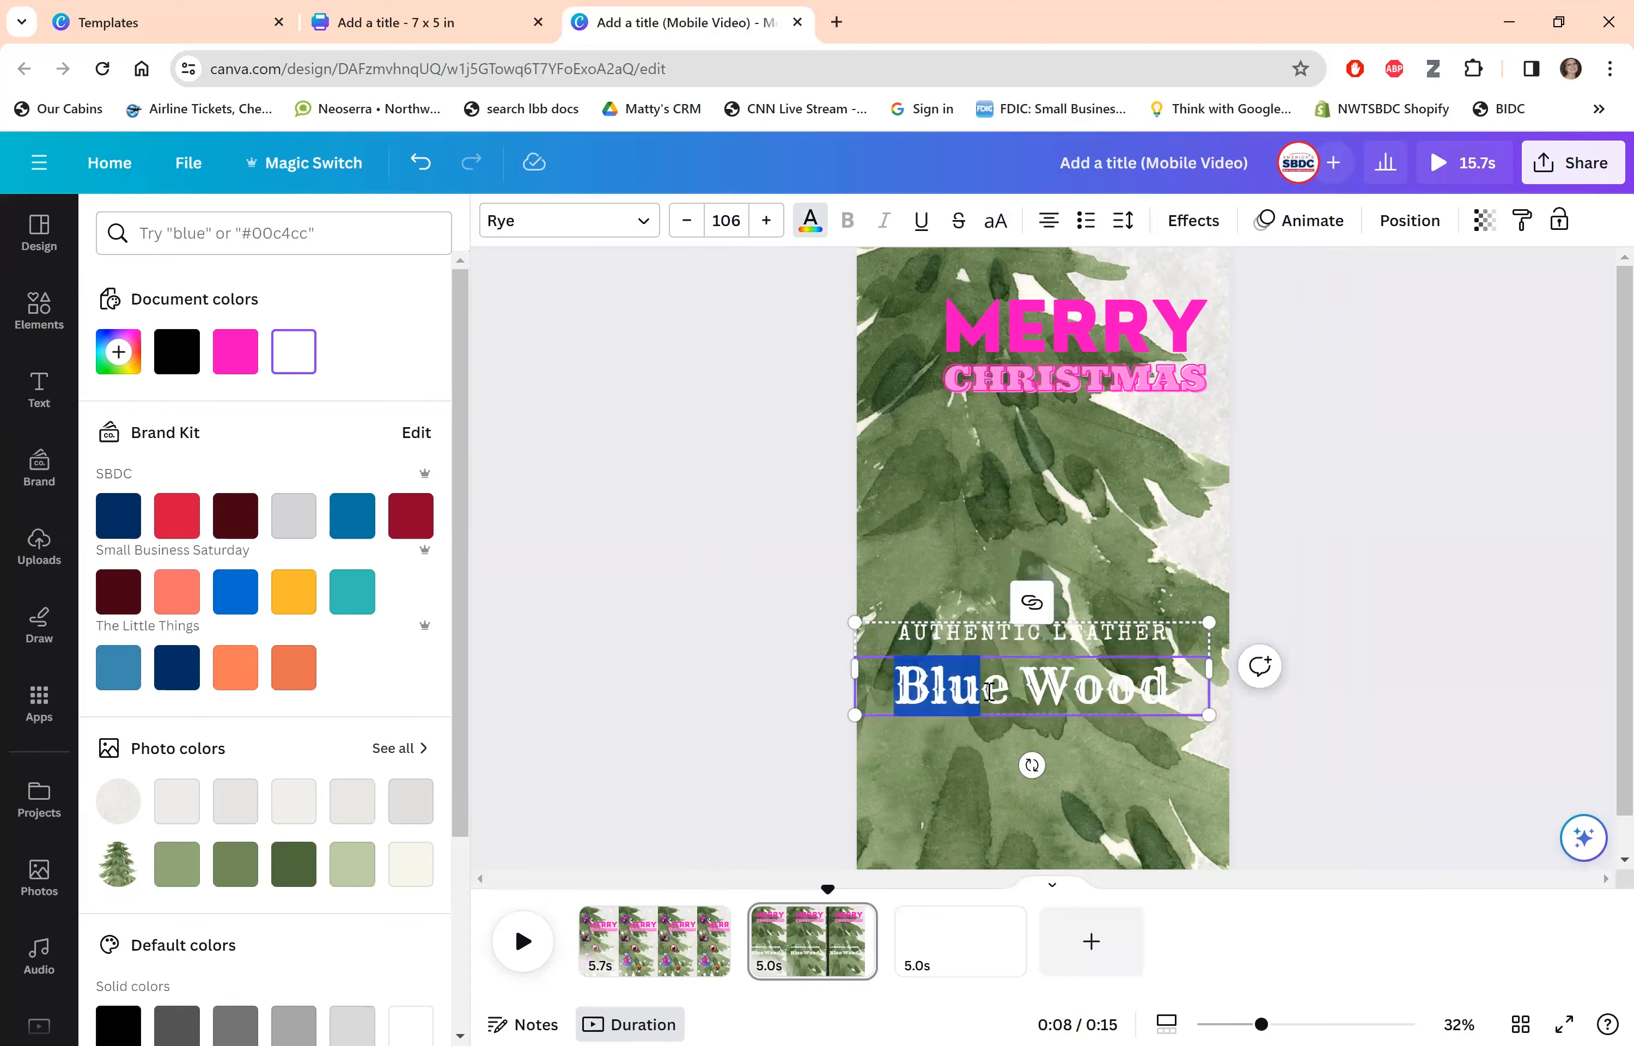
key("ctrl+a")
type("Open")
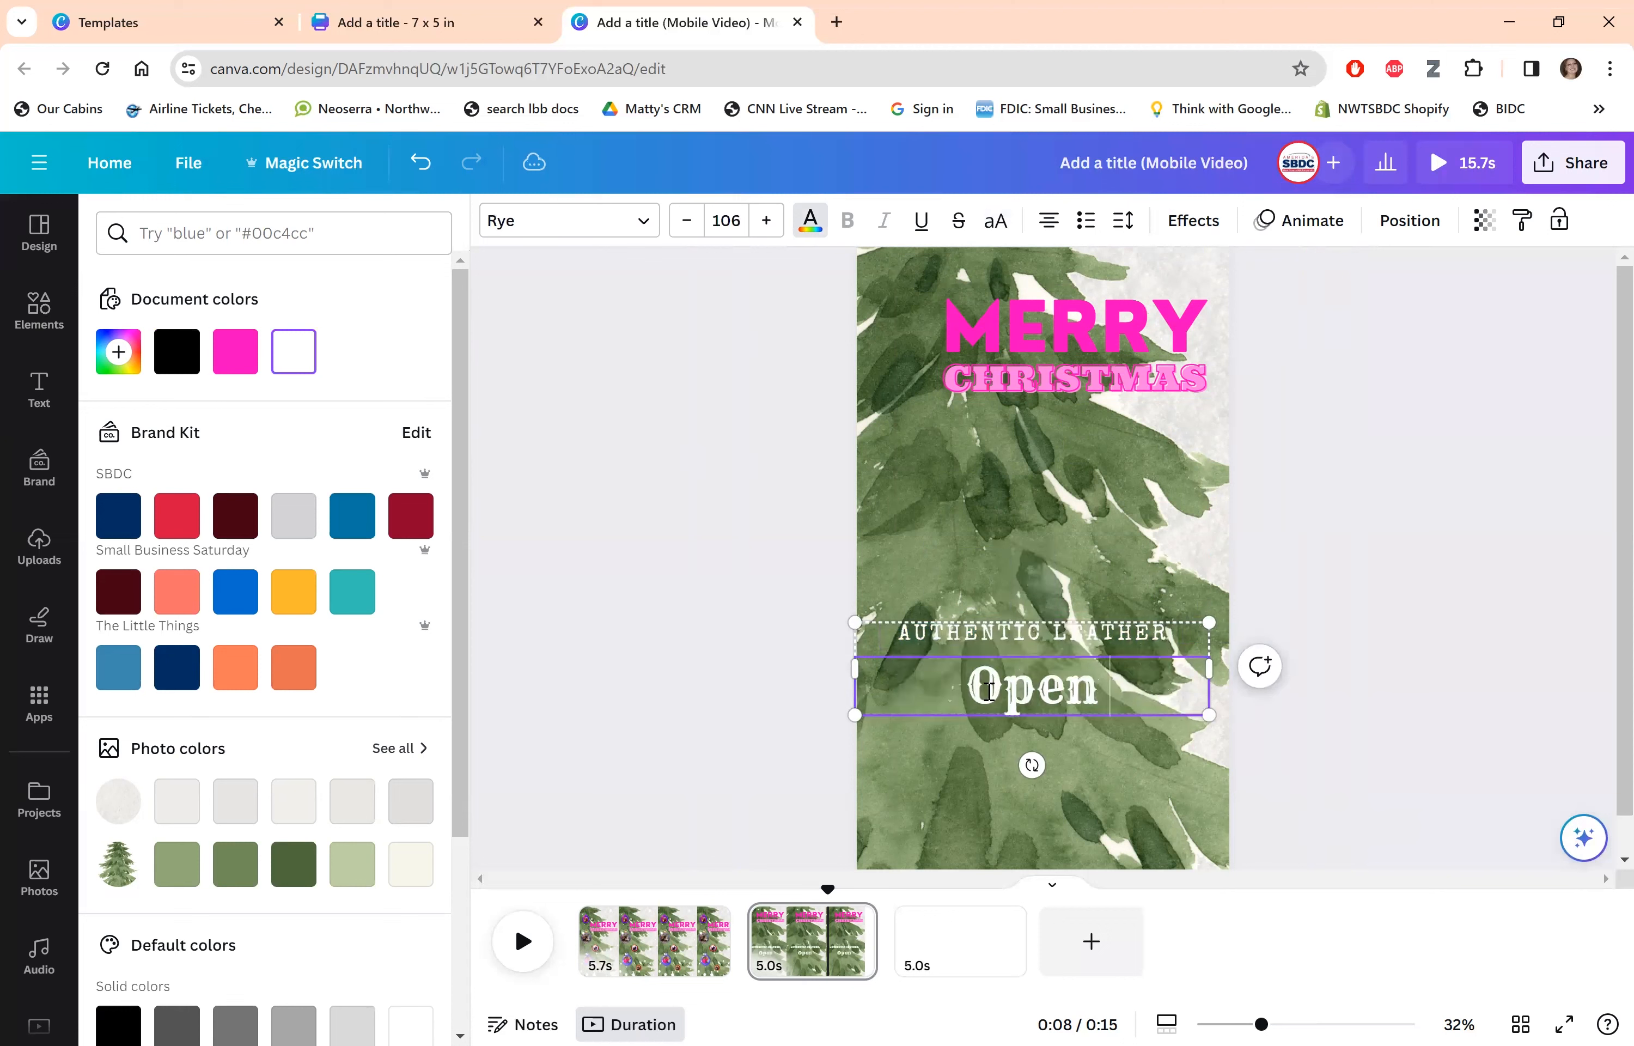
type(" House")
left_click(960, 637)
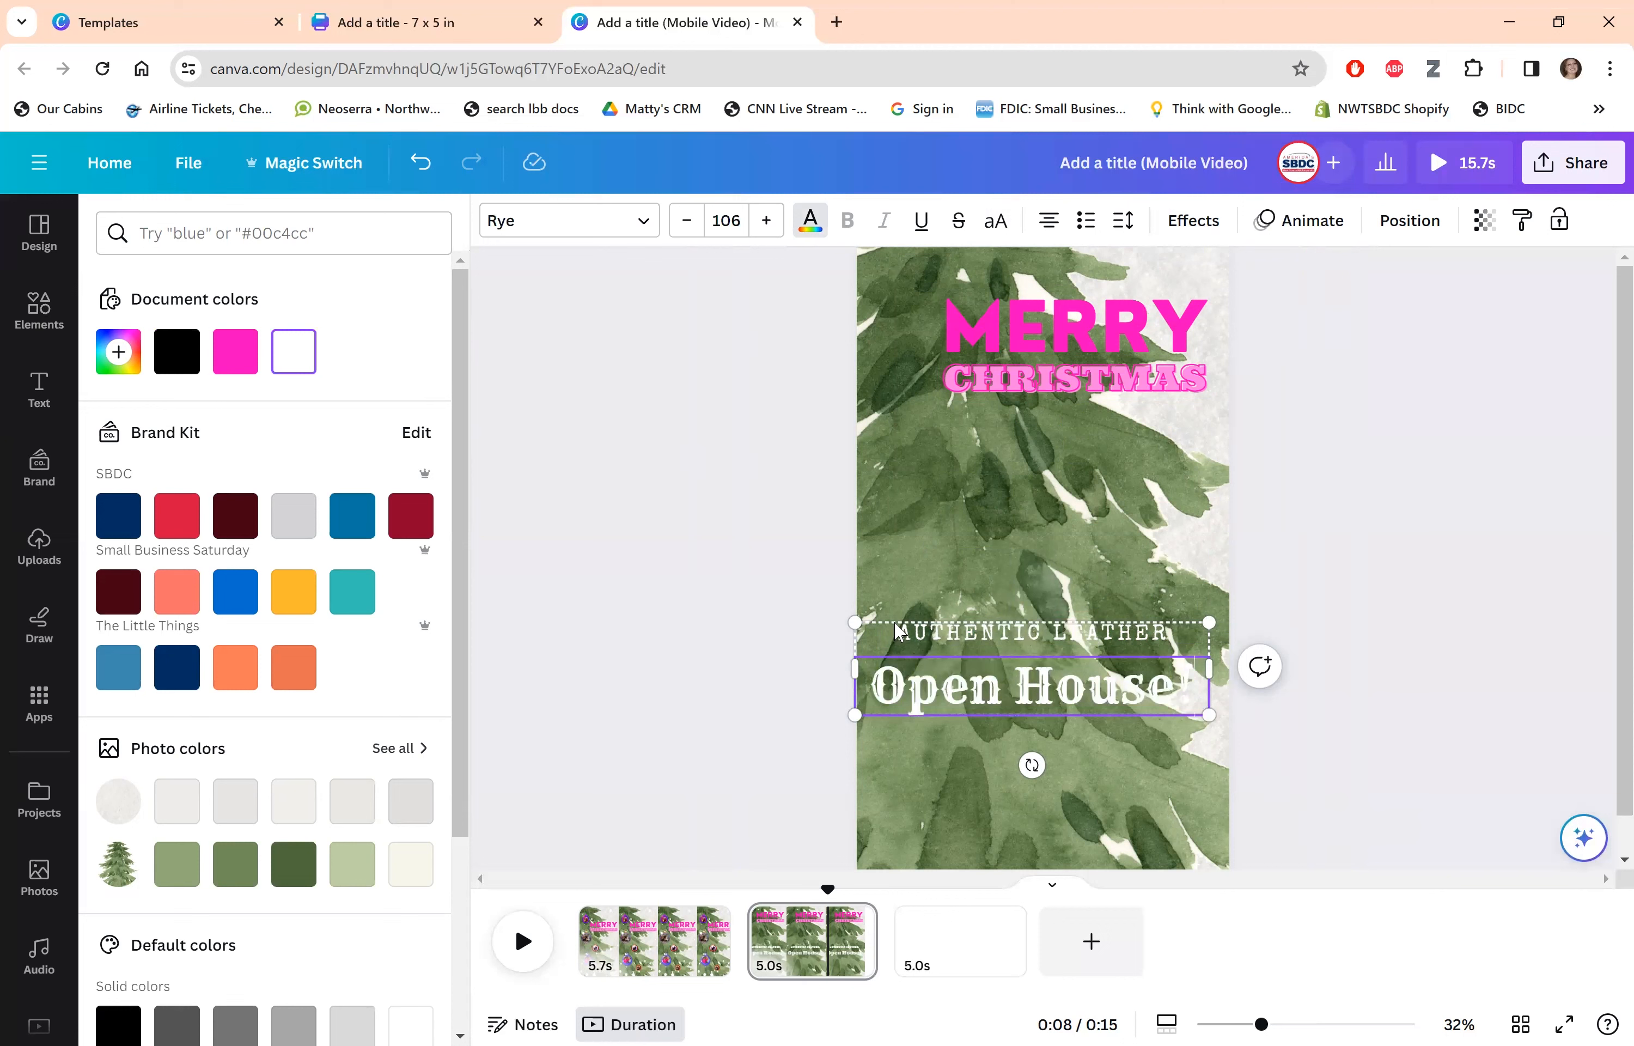
left_click(960, 637)
type("23")
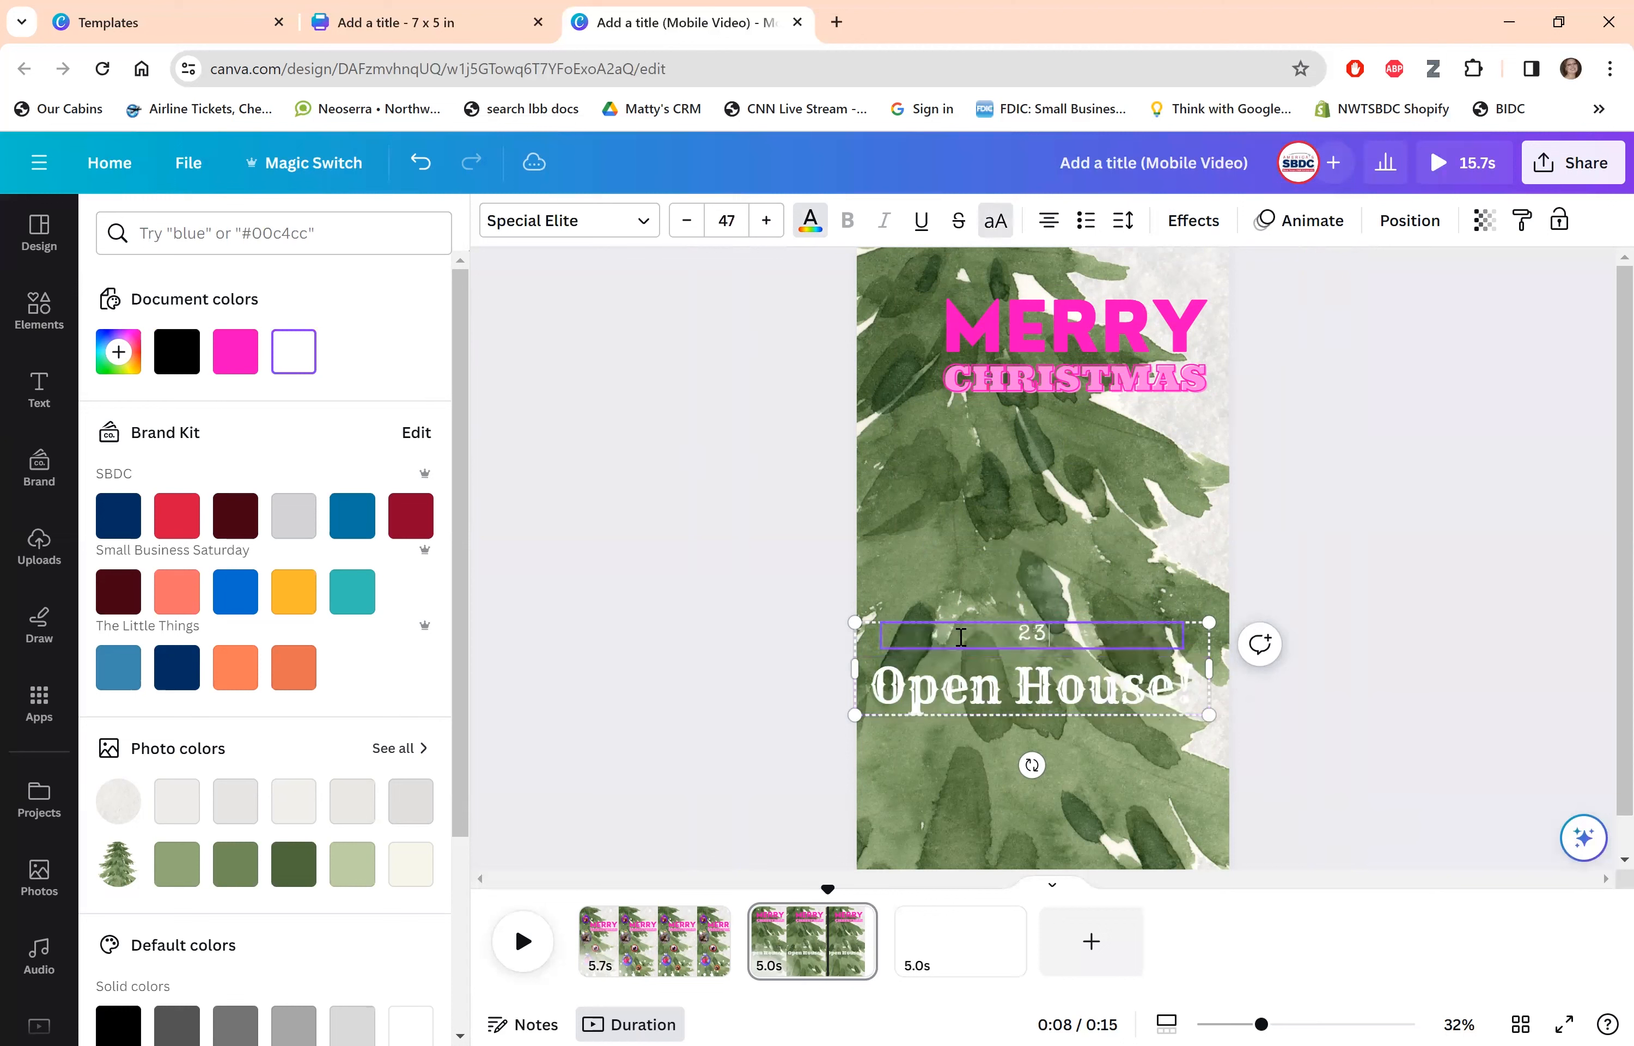
type("00 N WESTERN")
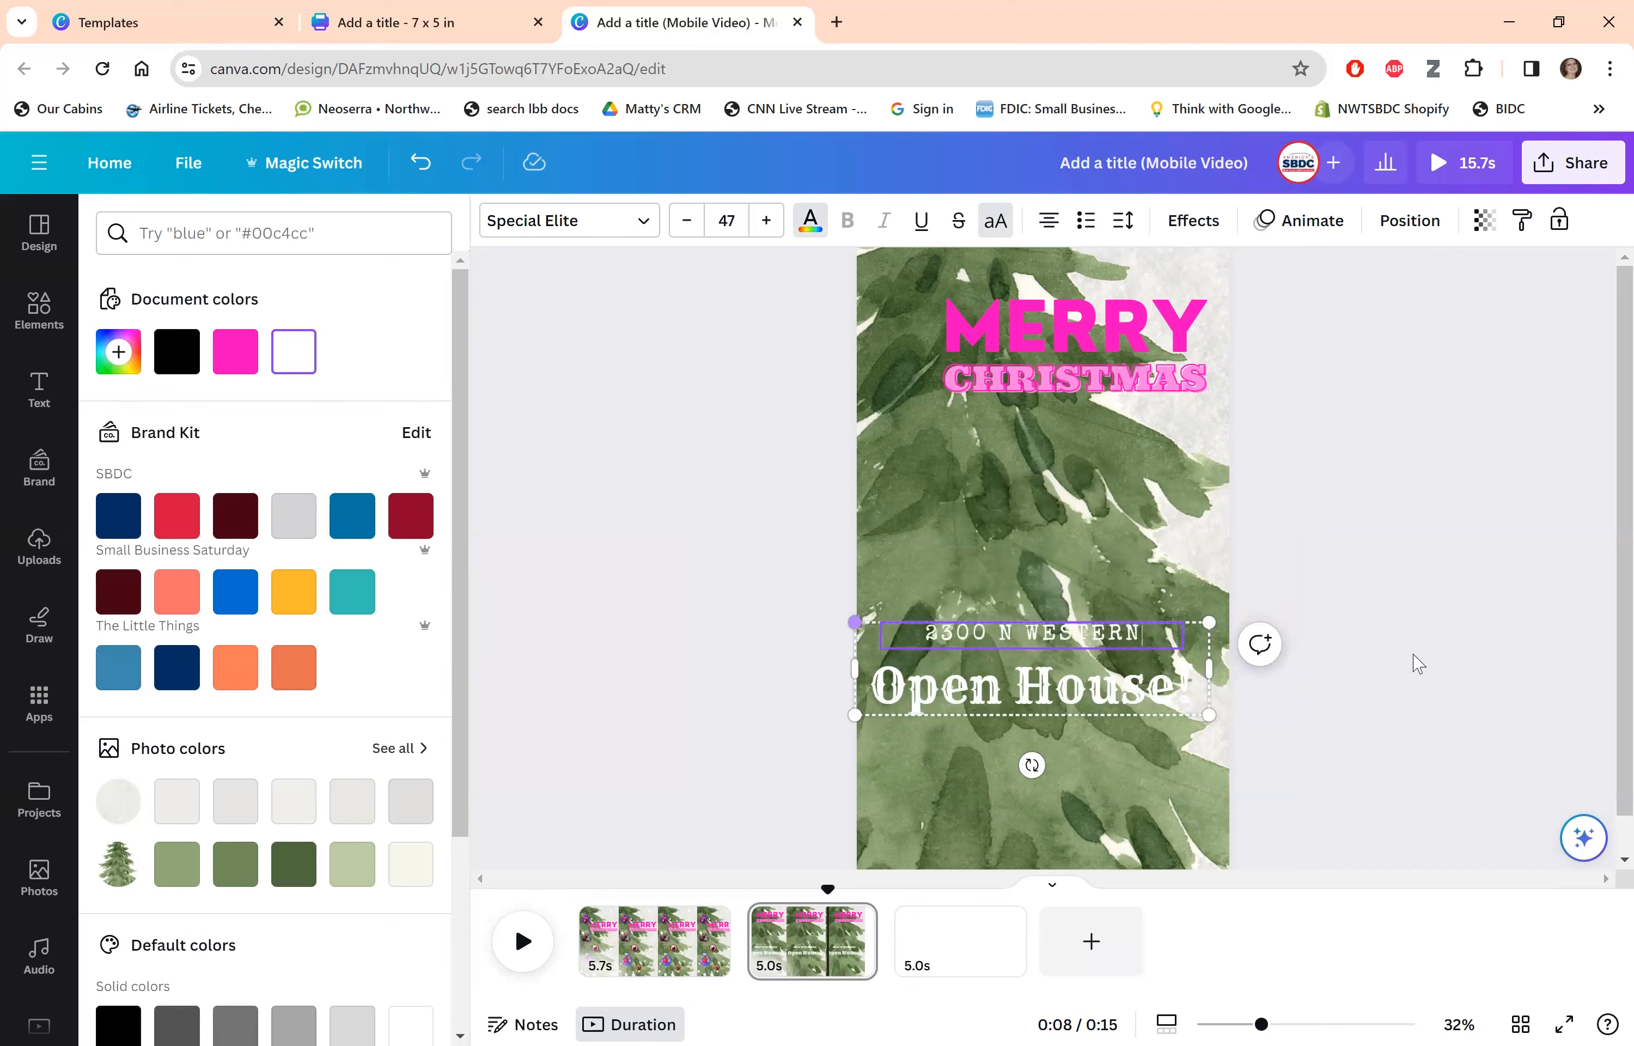
left_click(1044, 705)
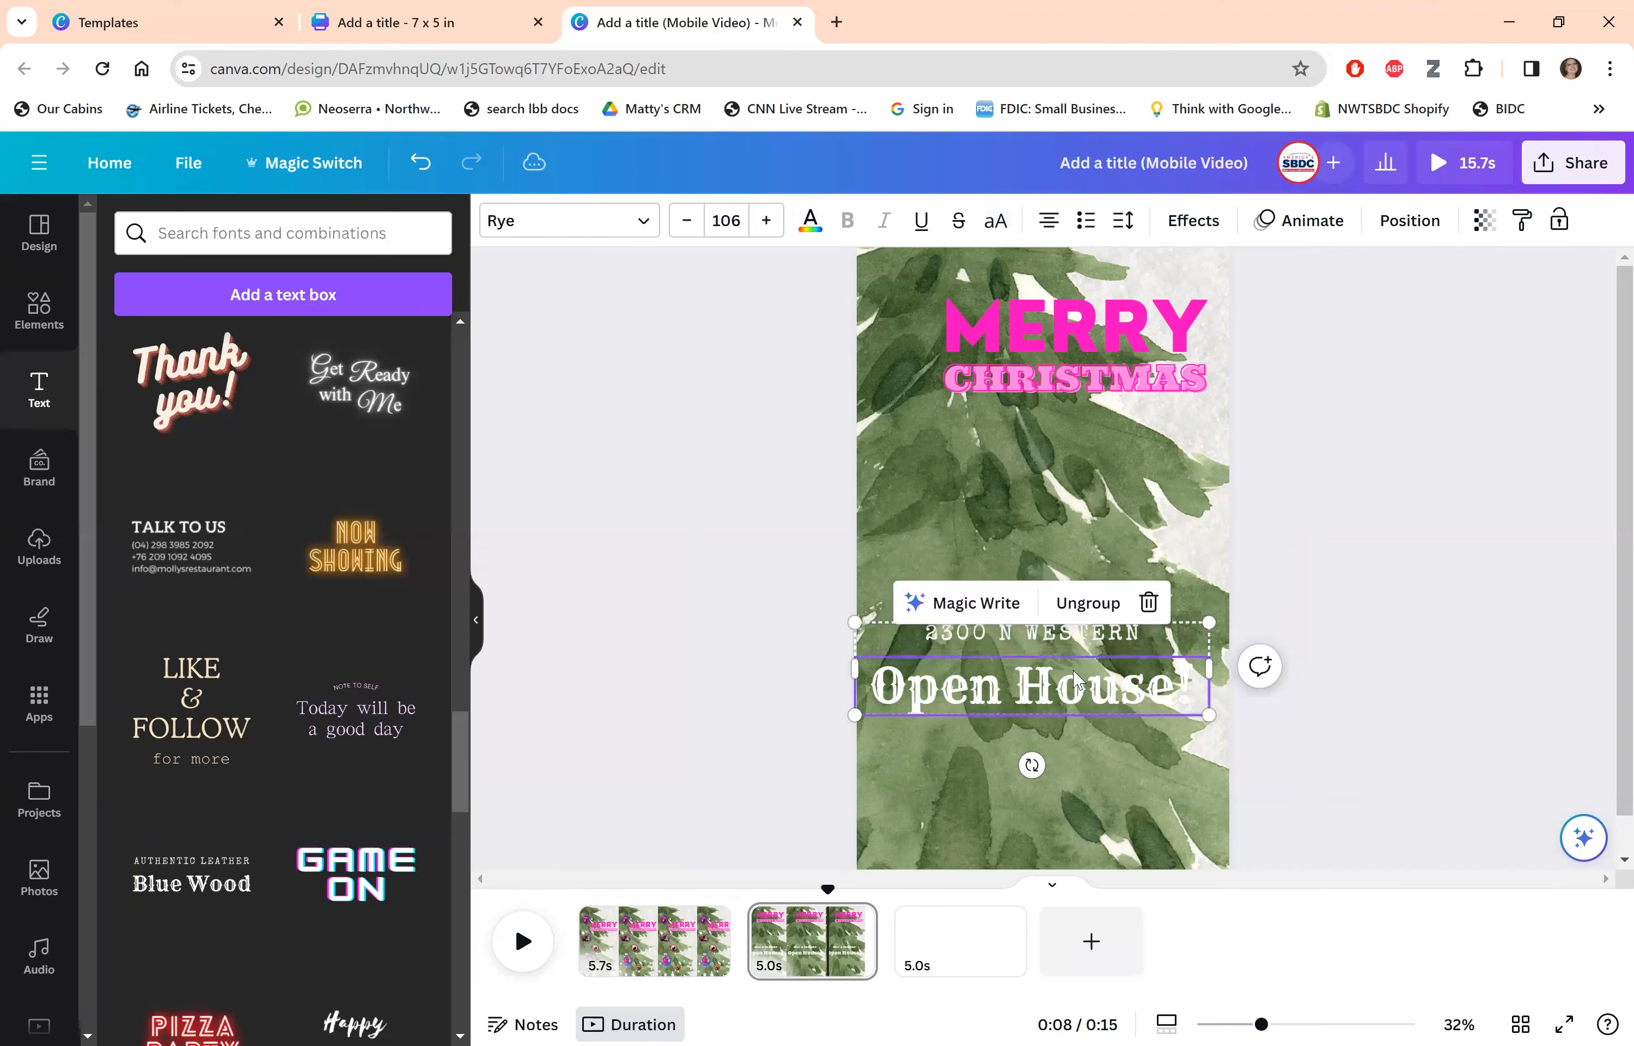
Shrink the Open House text group slightly and move it further down.
left_click_drag(1202, 719, 1177, 700)
left_click_drag(1170, 700, 1162, 696)
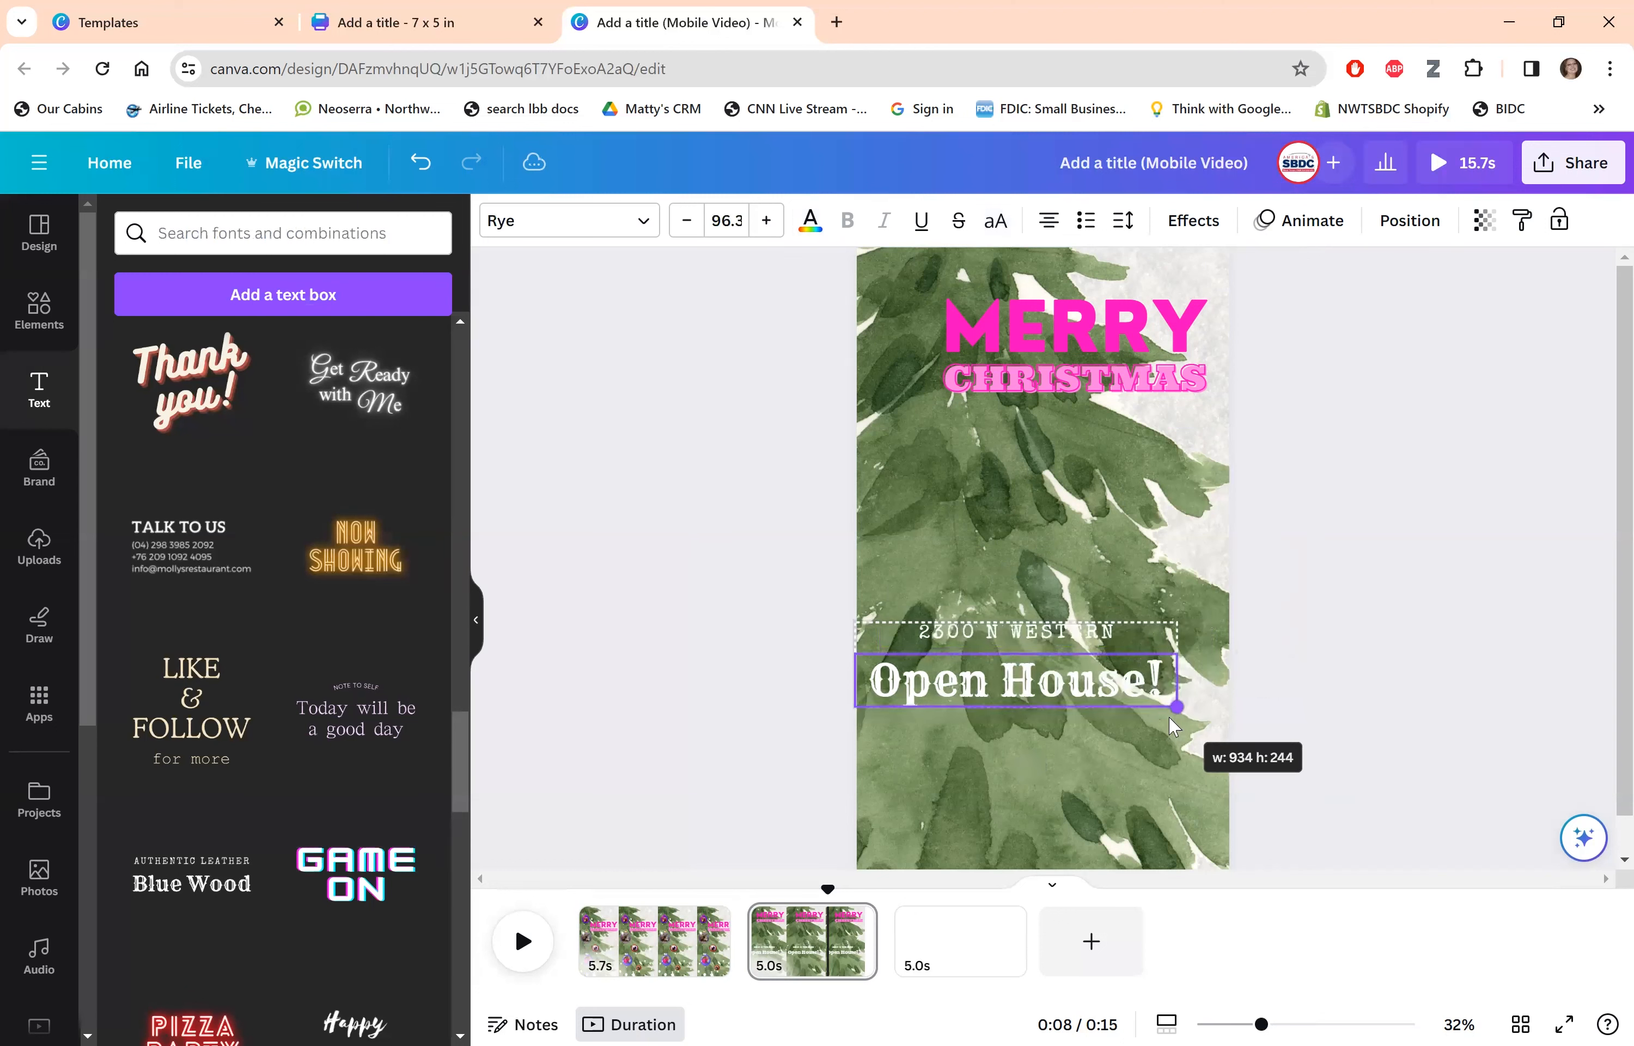
left_click_drag(1059, 753, 1074, 829)
left_click(1398, 462)
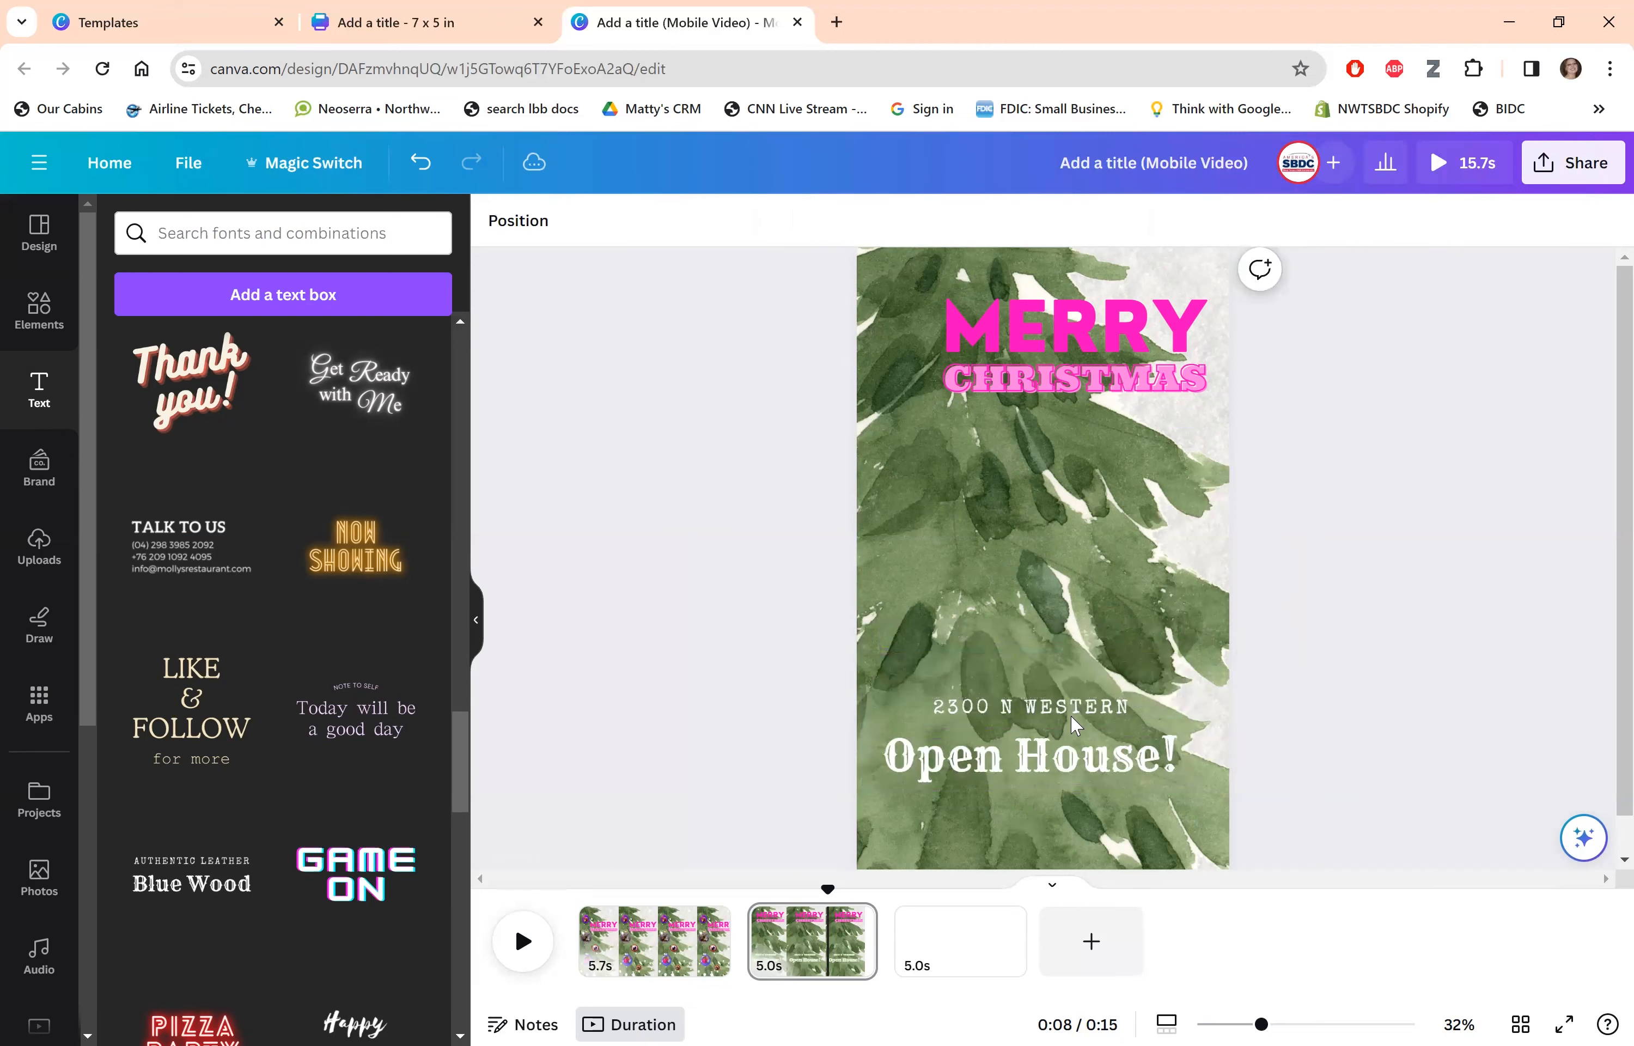
Ungroup the text and enlarge the street address line to font size 51.3.
left_click(1067, 718)
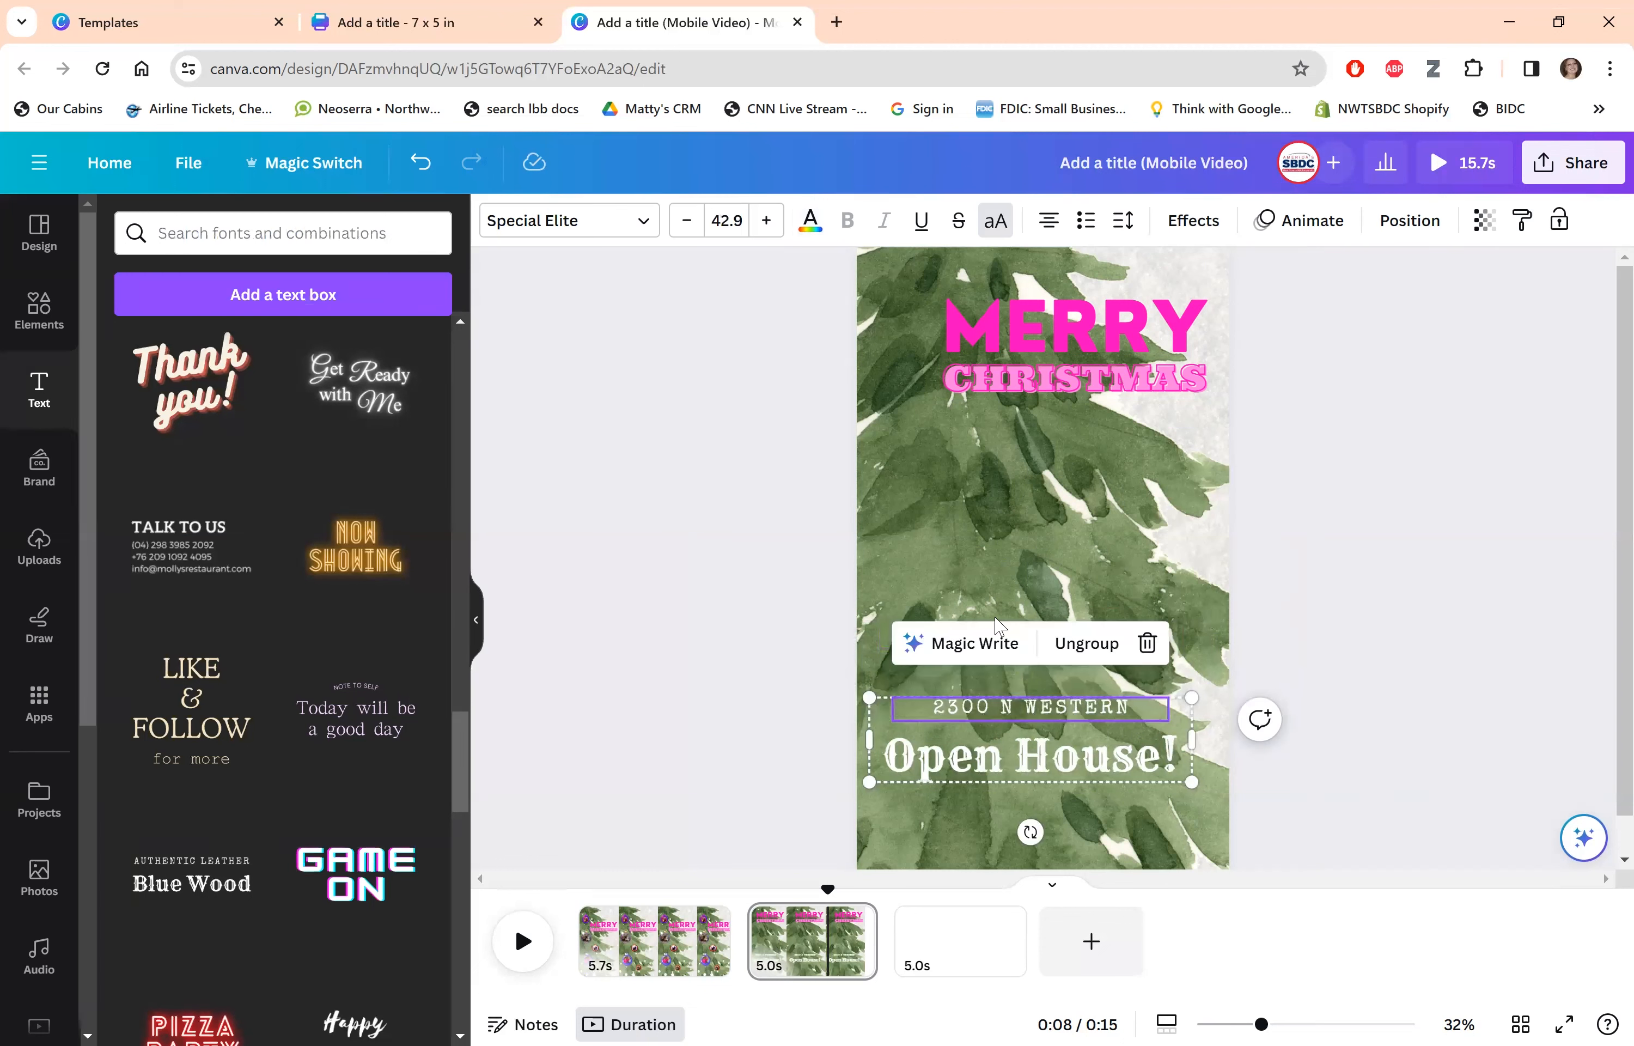
key("ctrl+shift+g")
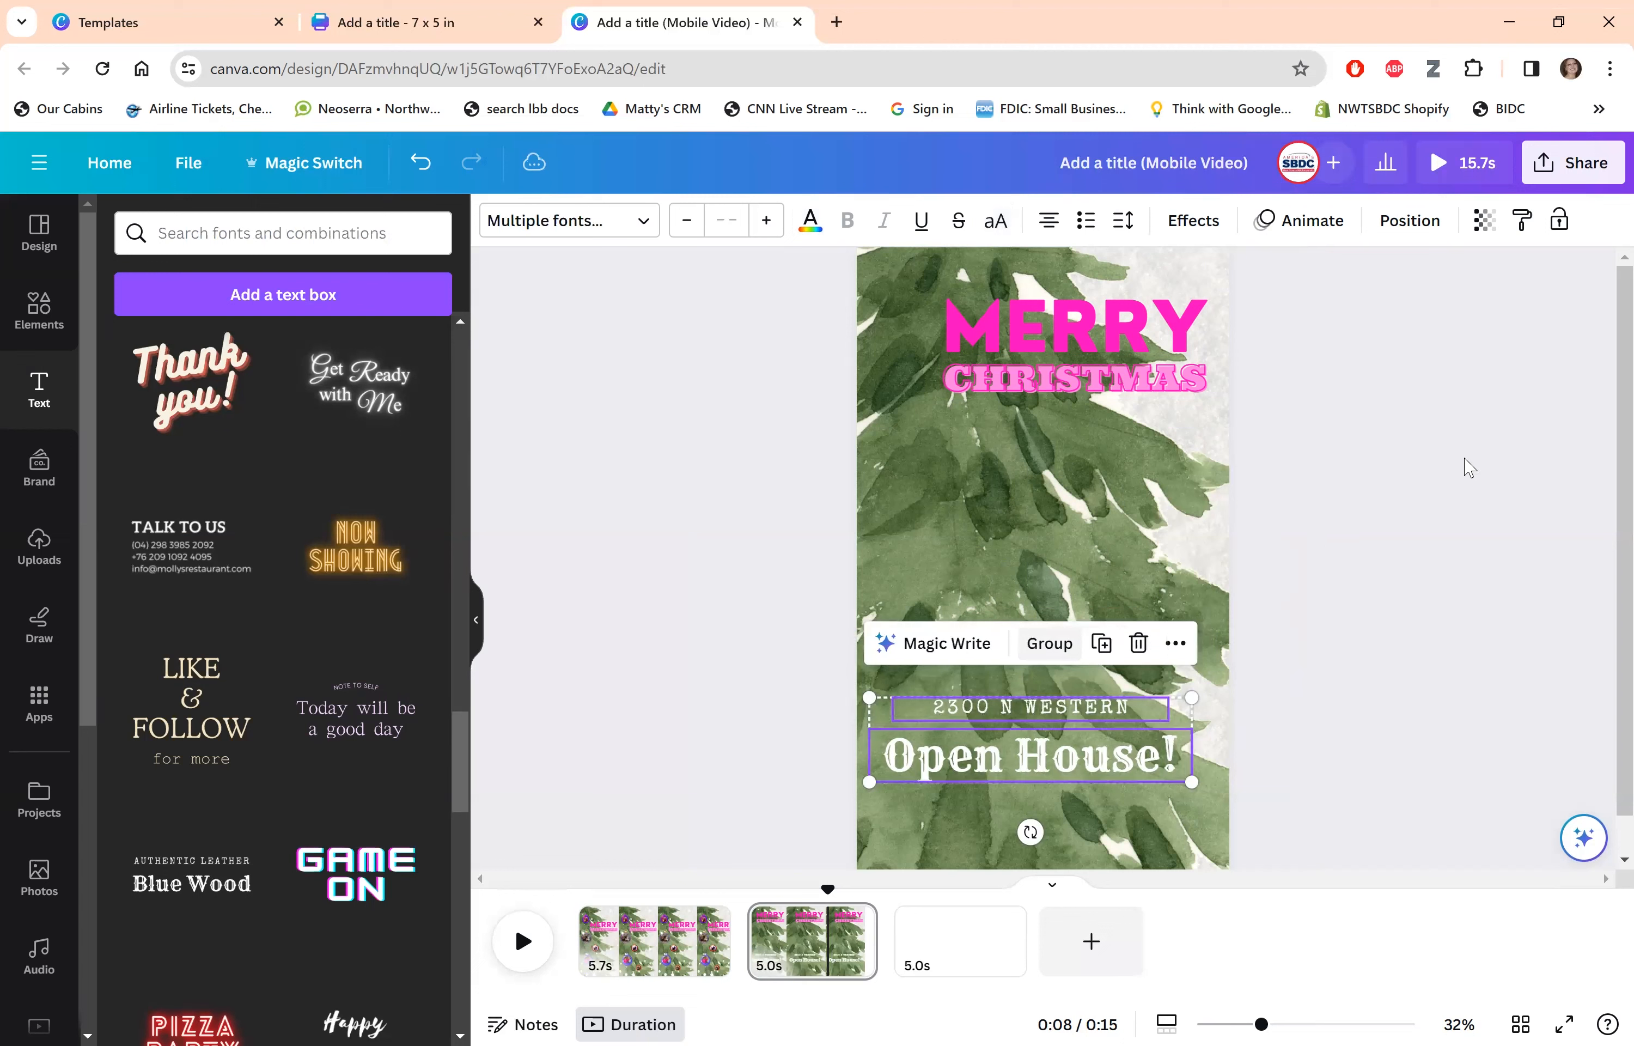
left_click(1464, 467)
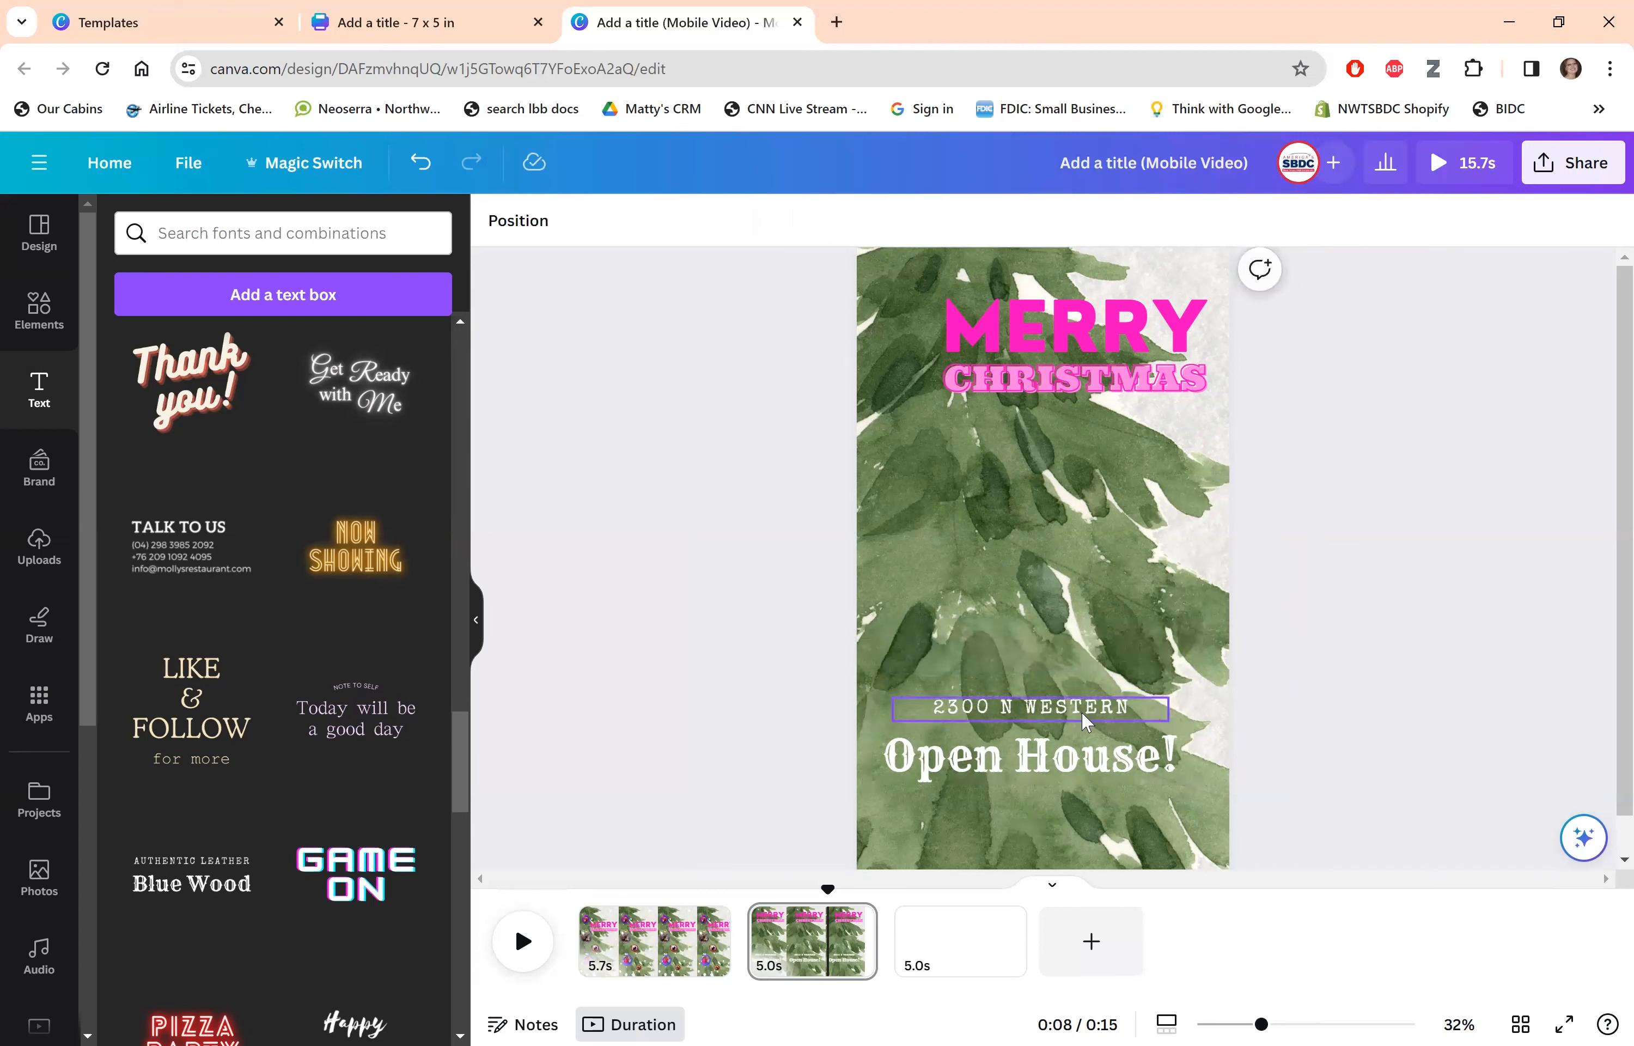
left_click(893, 702)
left_click_drag(886, 698, 839, 693)
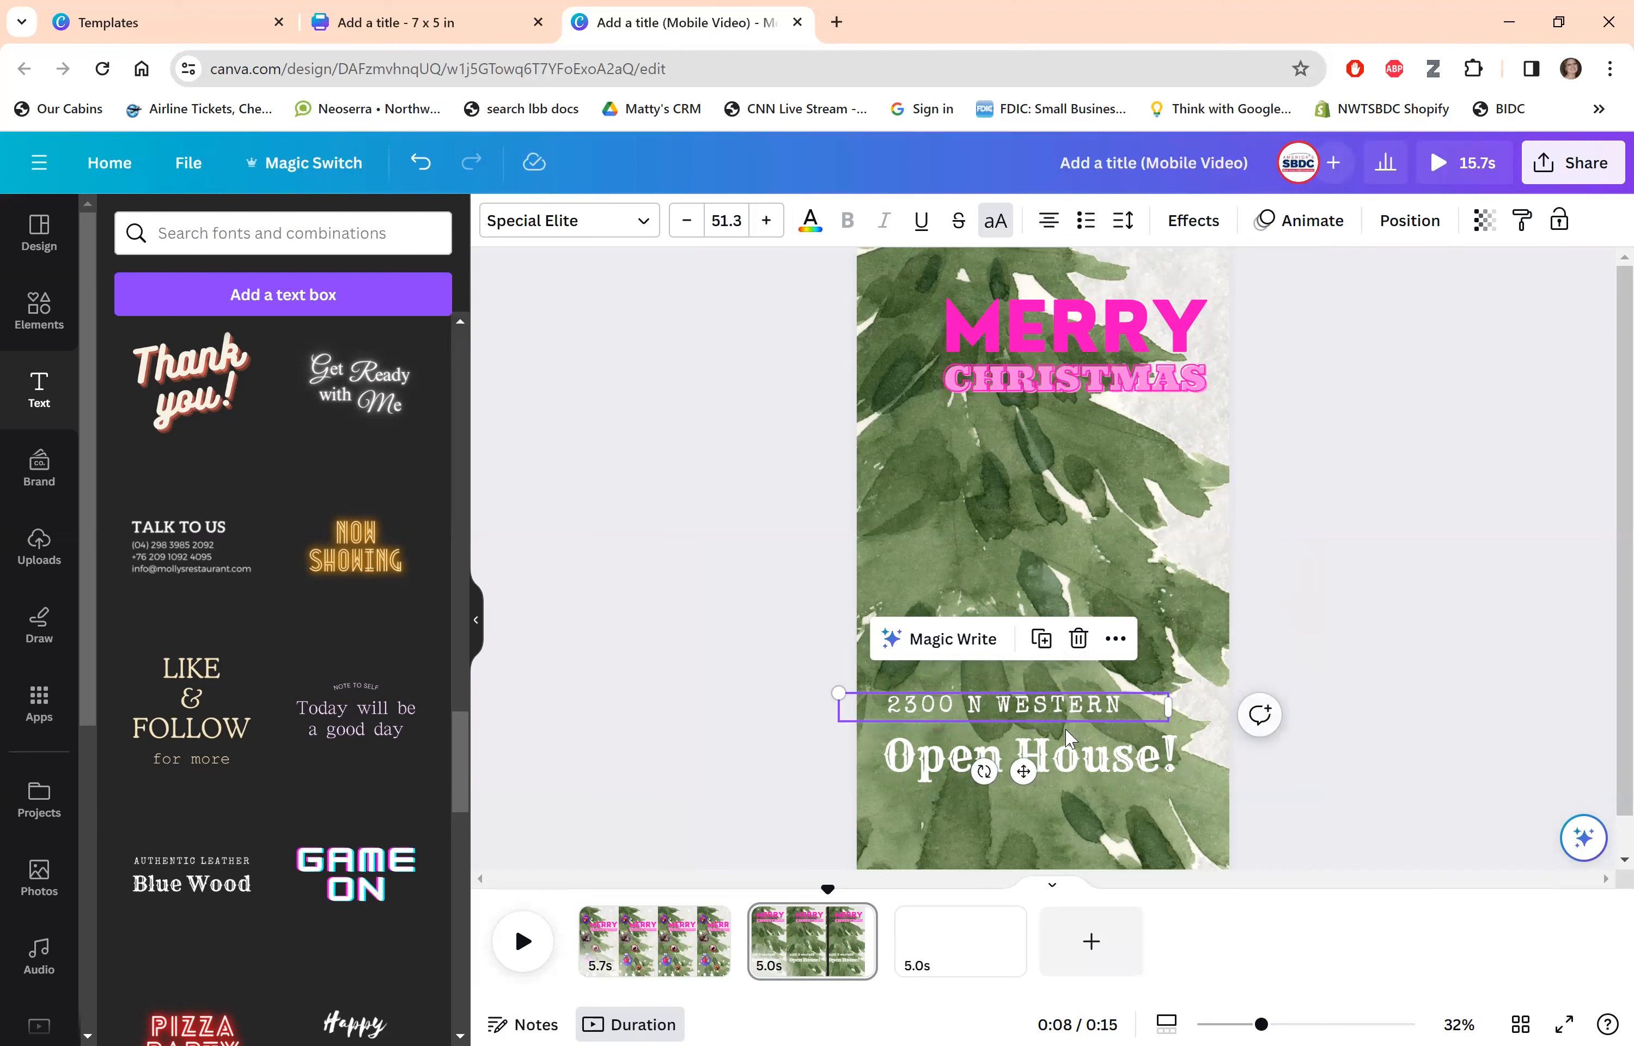
Give the address line and Open House! heading a slowed-down Pop animation.
left_click(1298, 219)
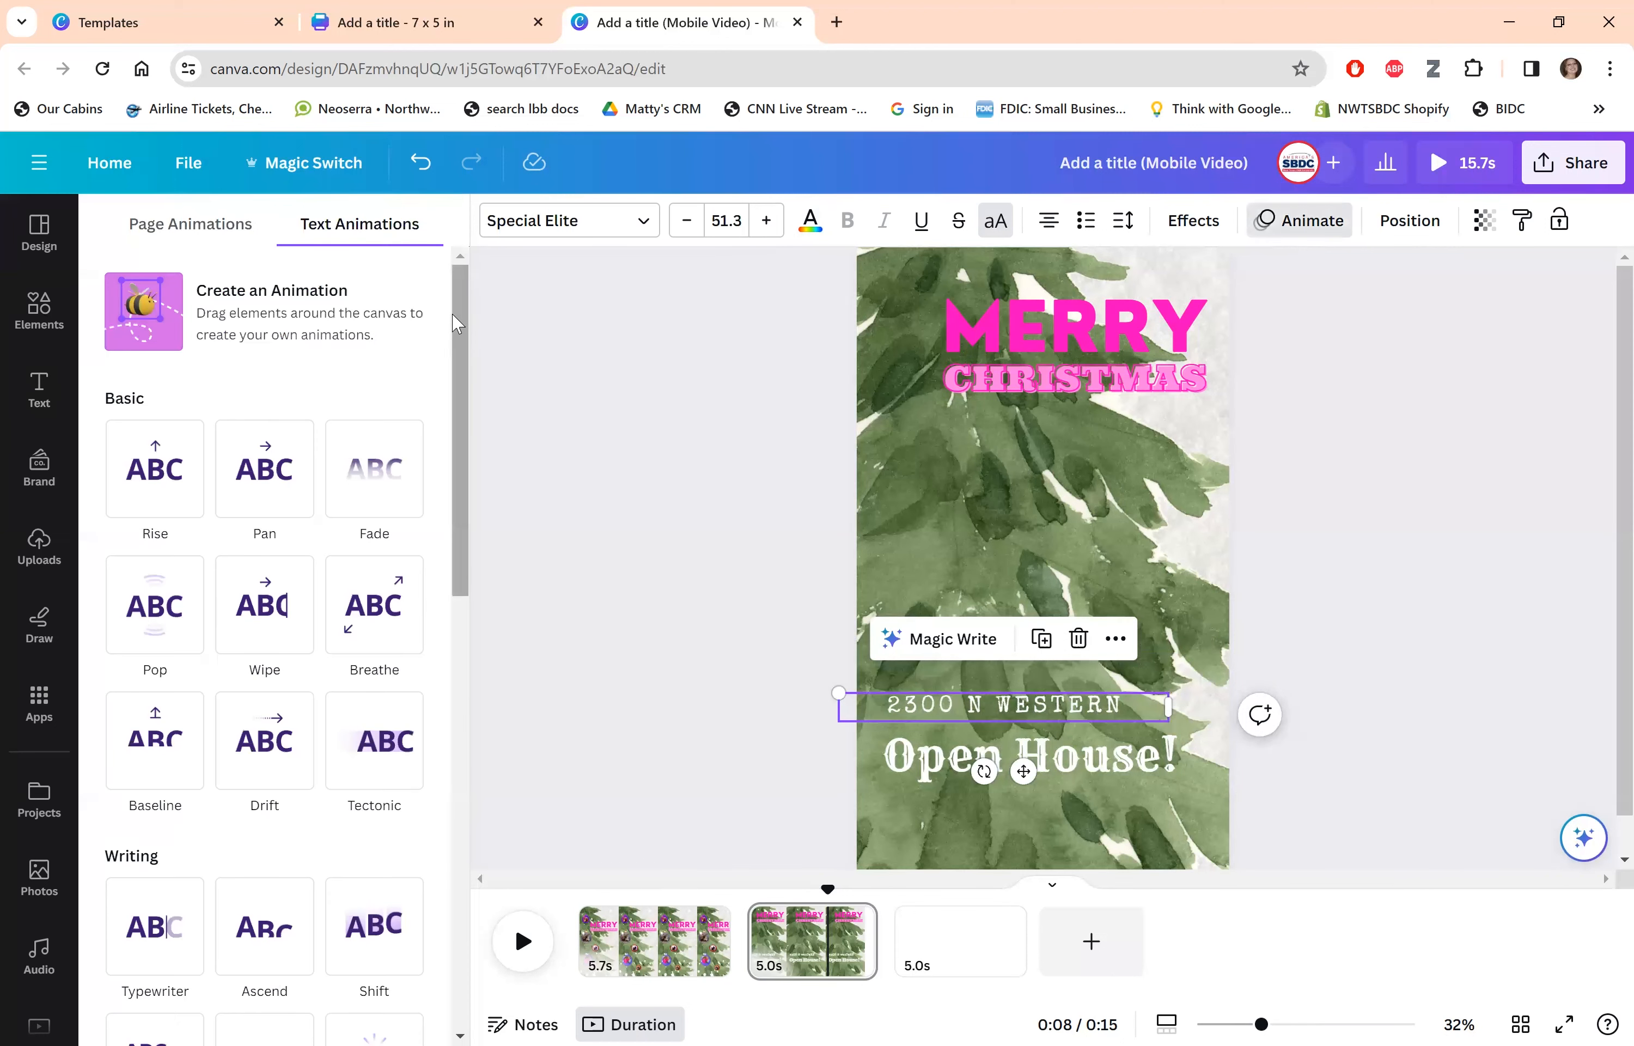
left_click(154, 620)
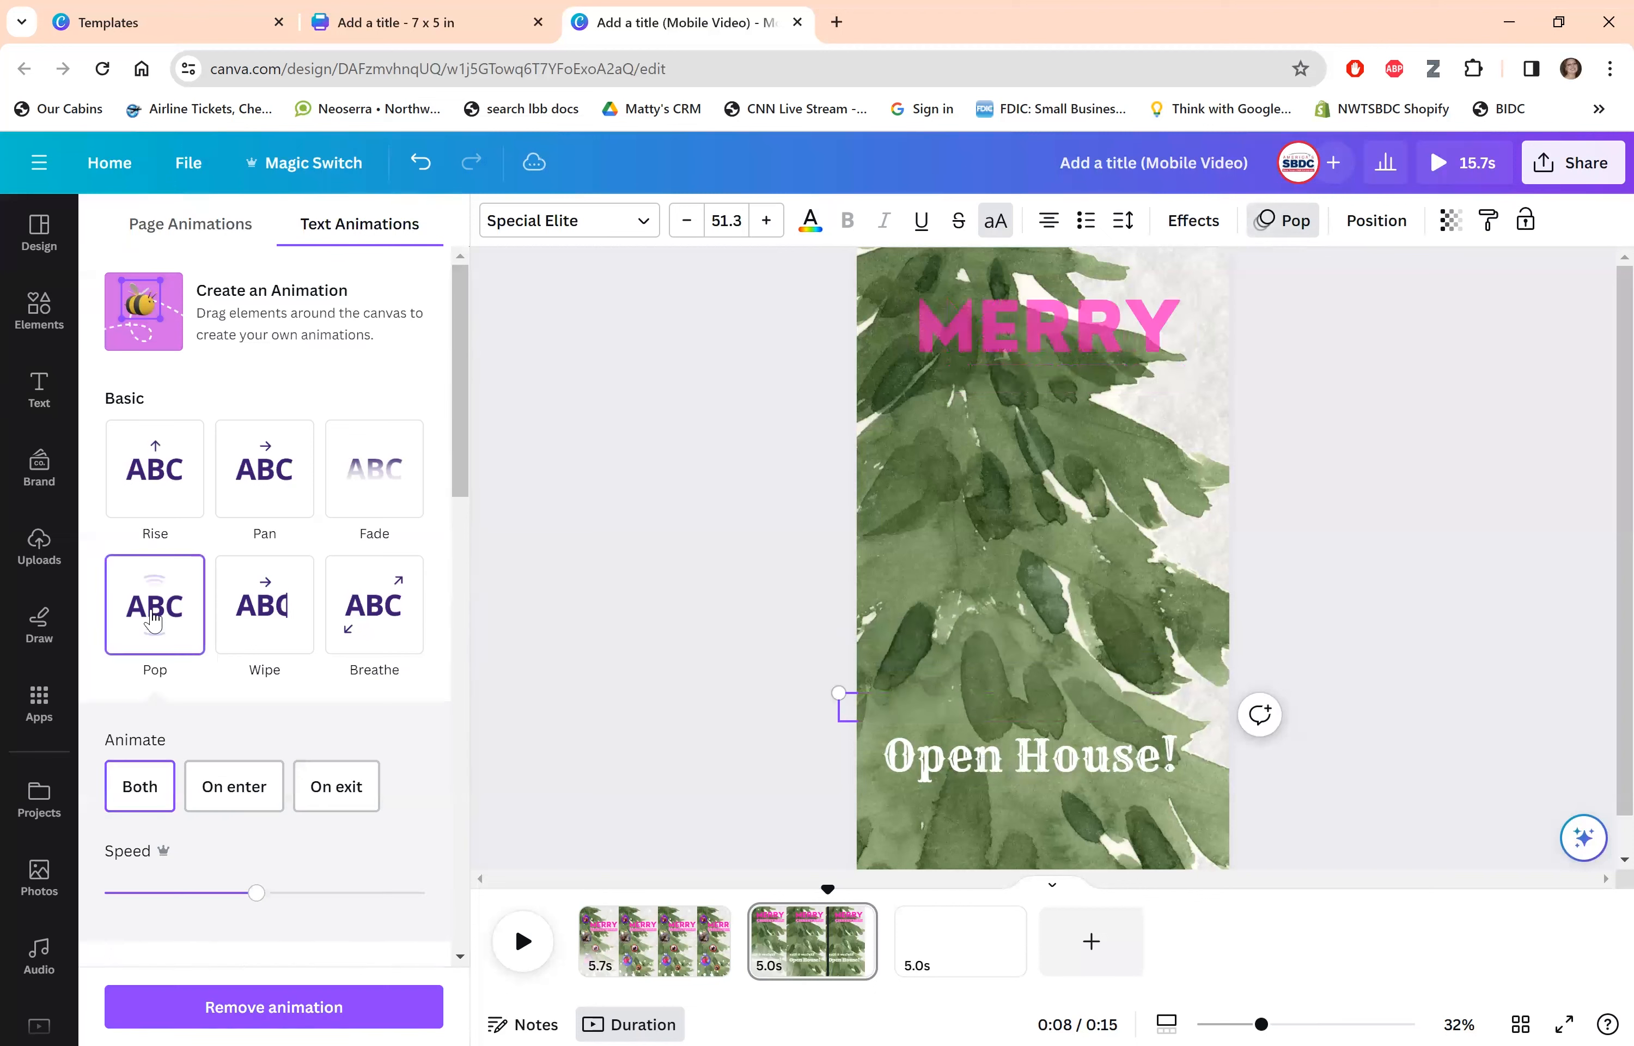
left_click_drag(257, 892, 193, 905)
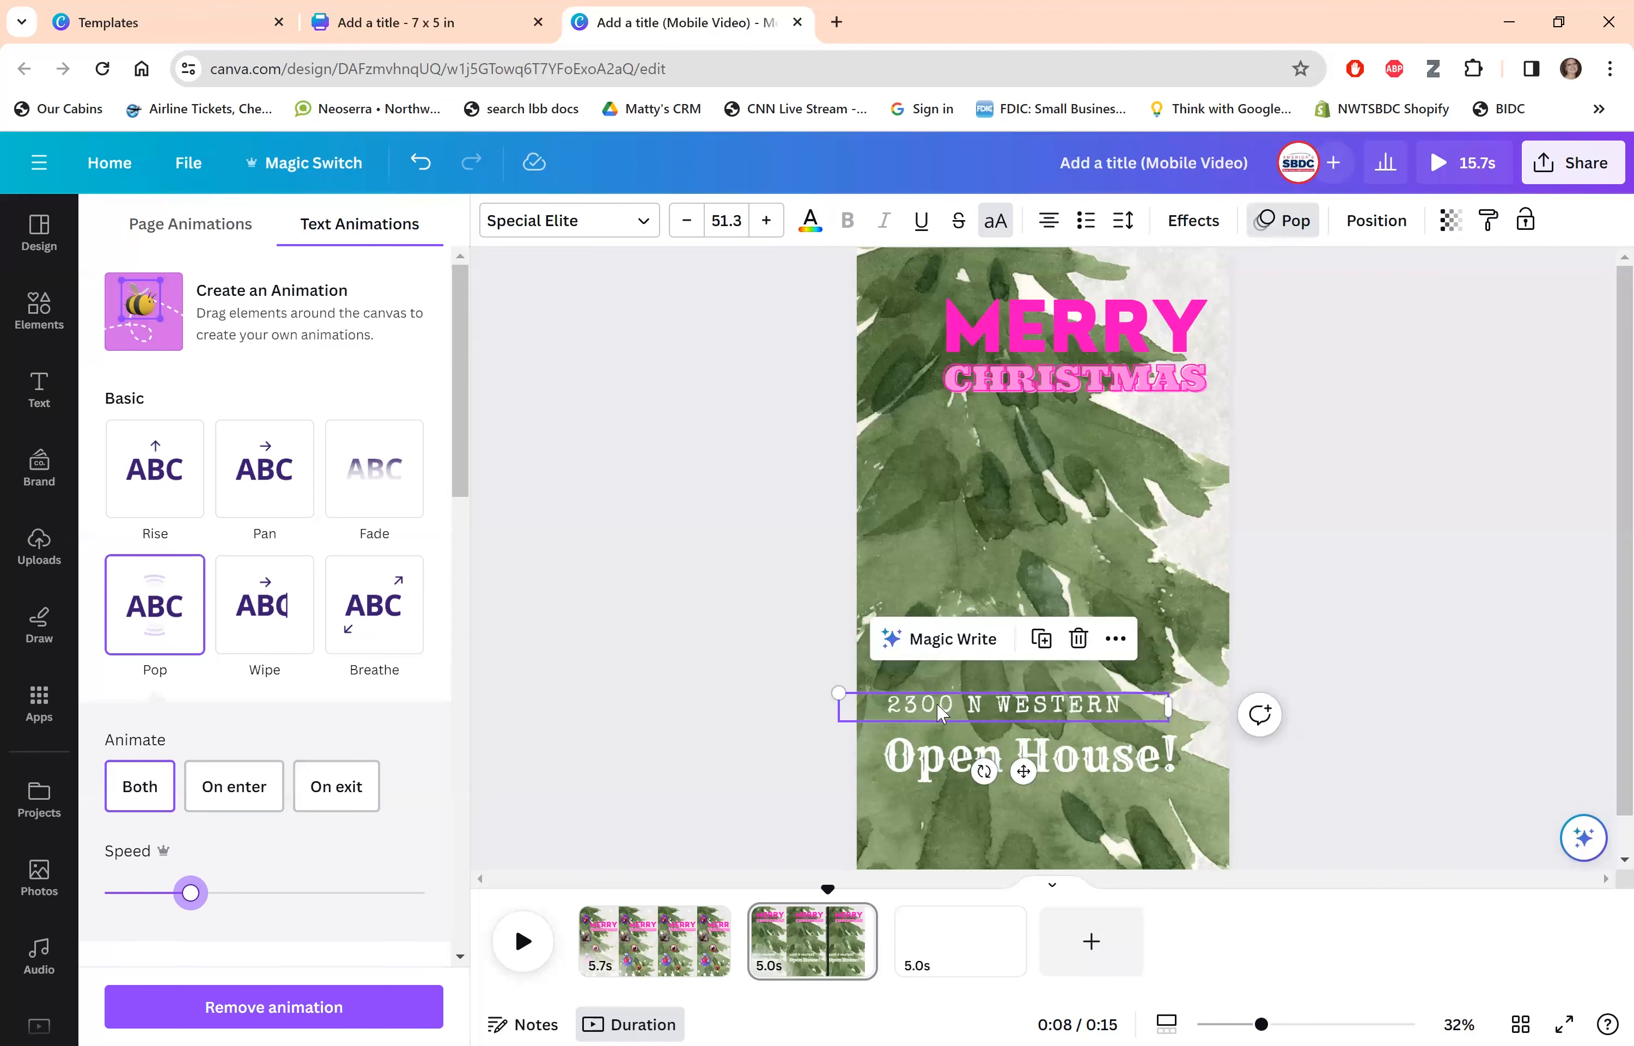
left_click(942, 758)
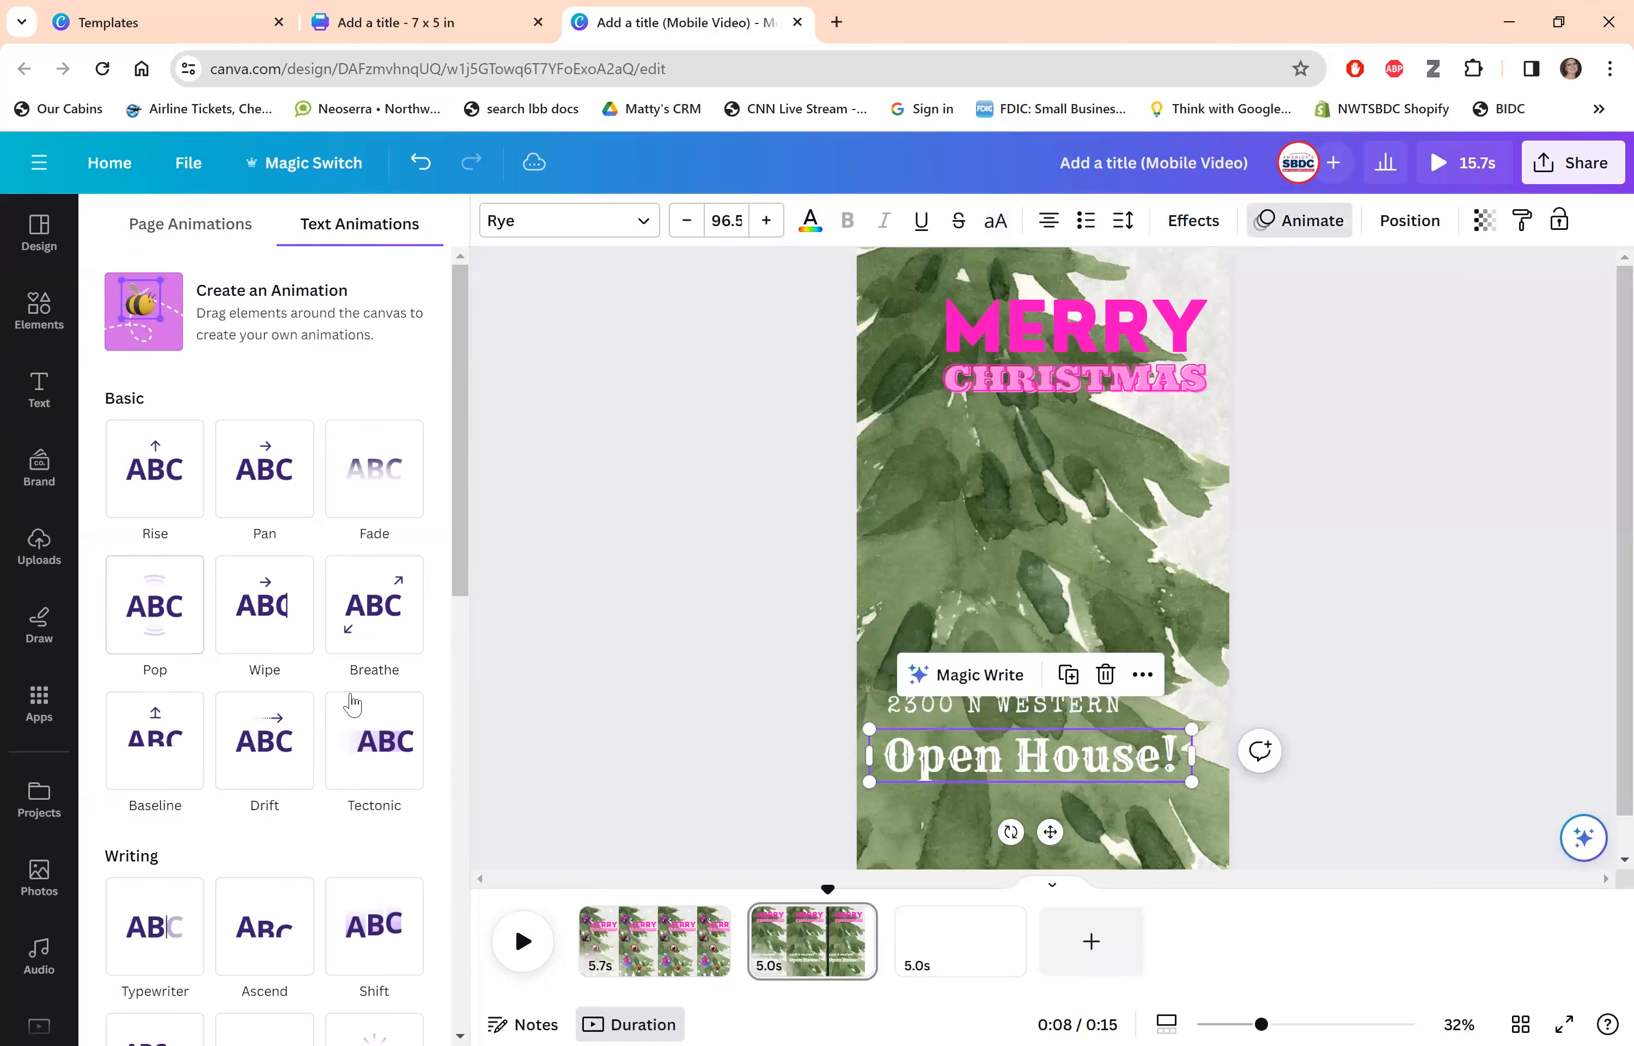
left_click(146, 608)
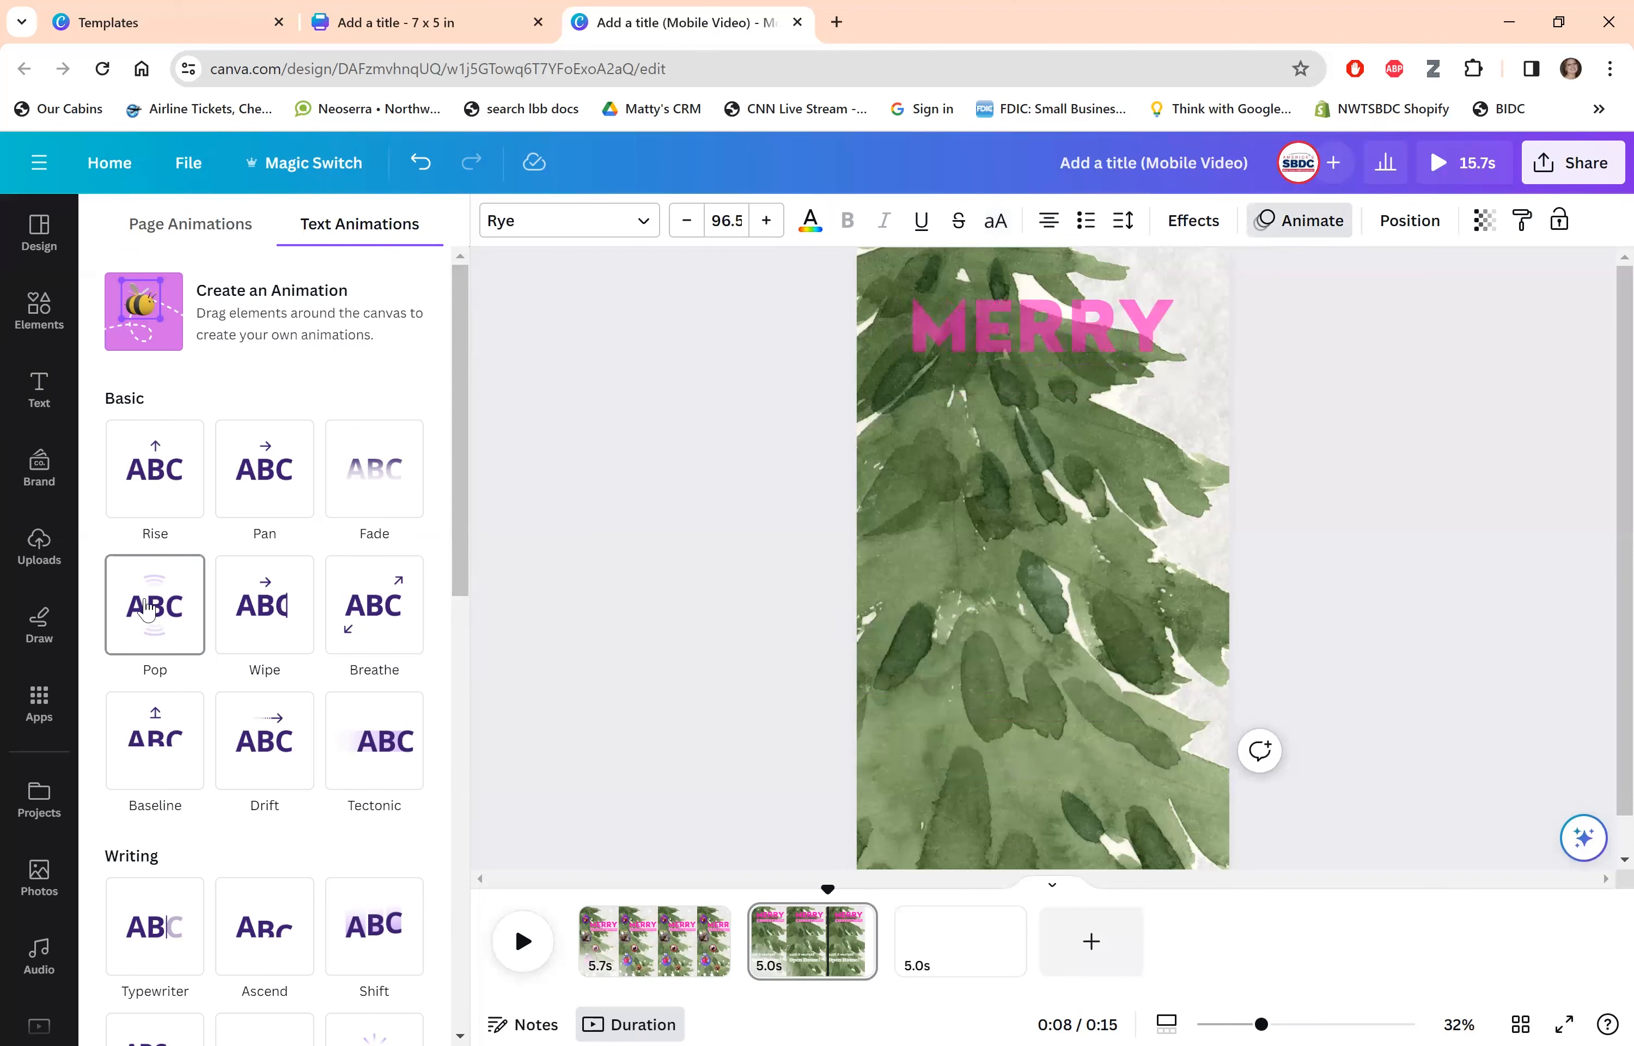
left_click_drag(258, 892, 206, 893)
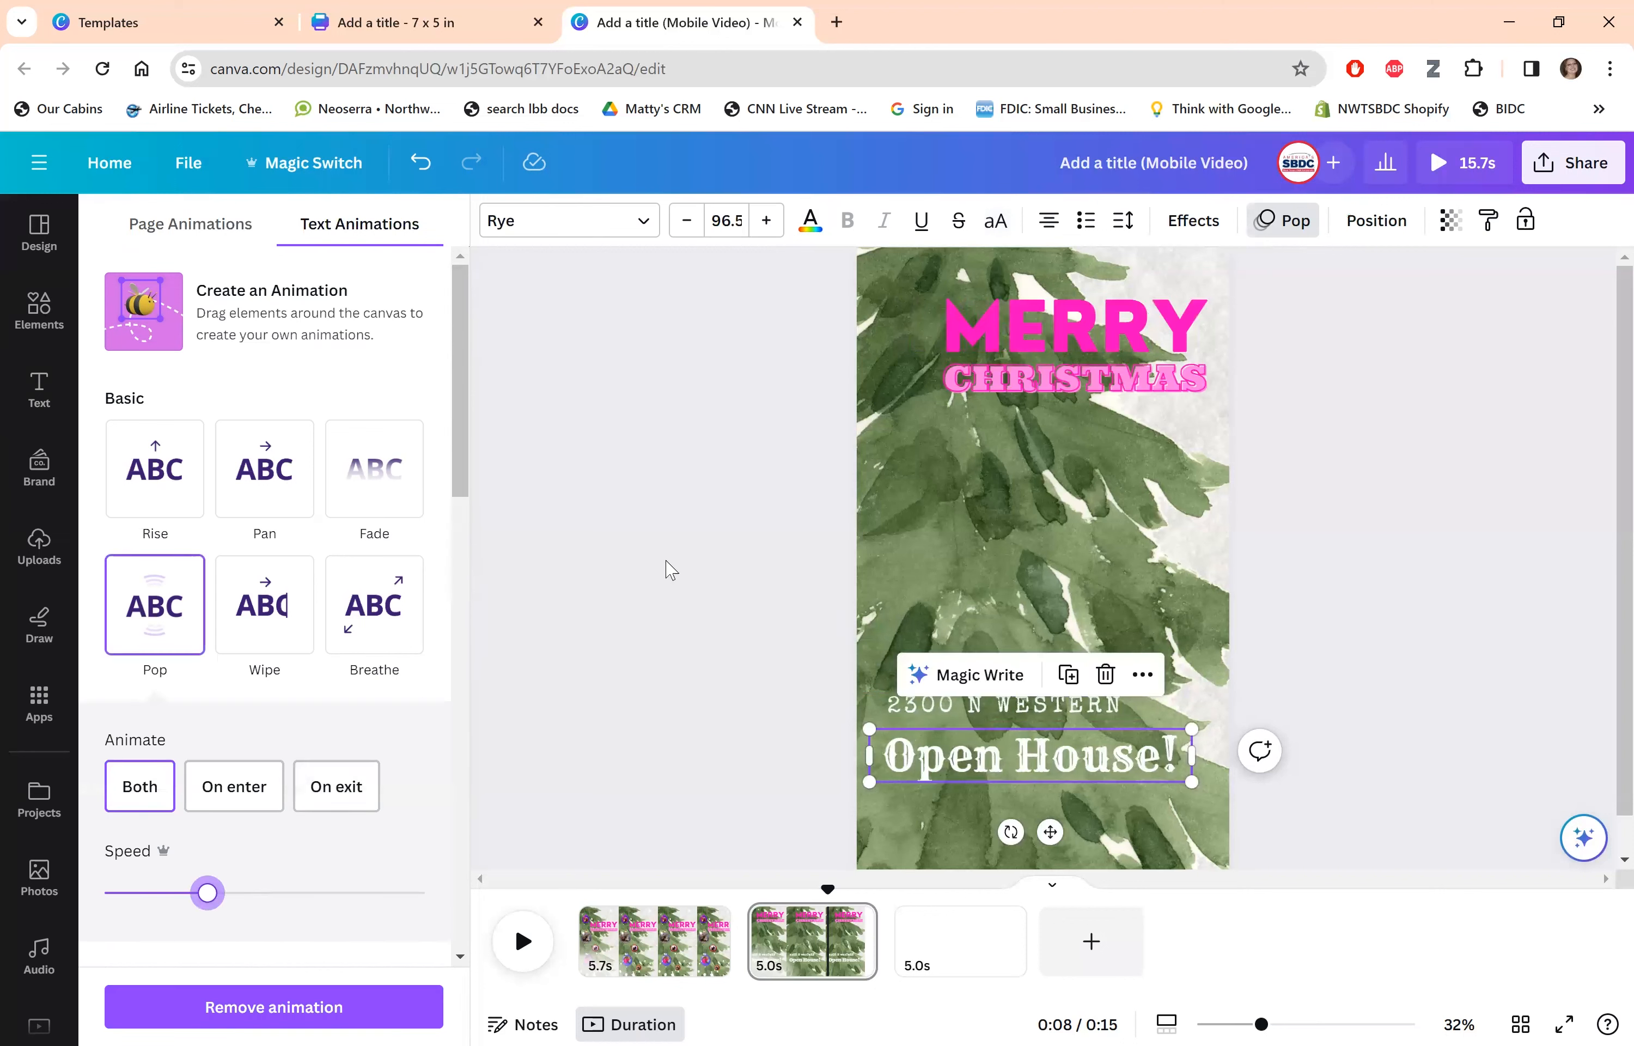
left_click(40, 314)
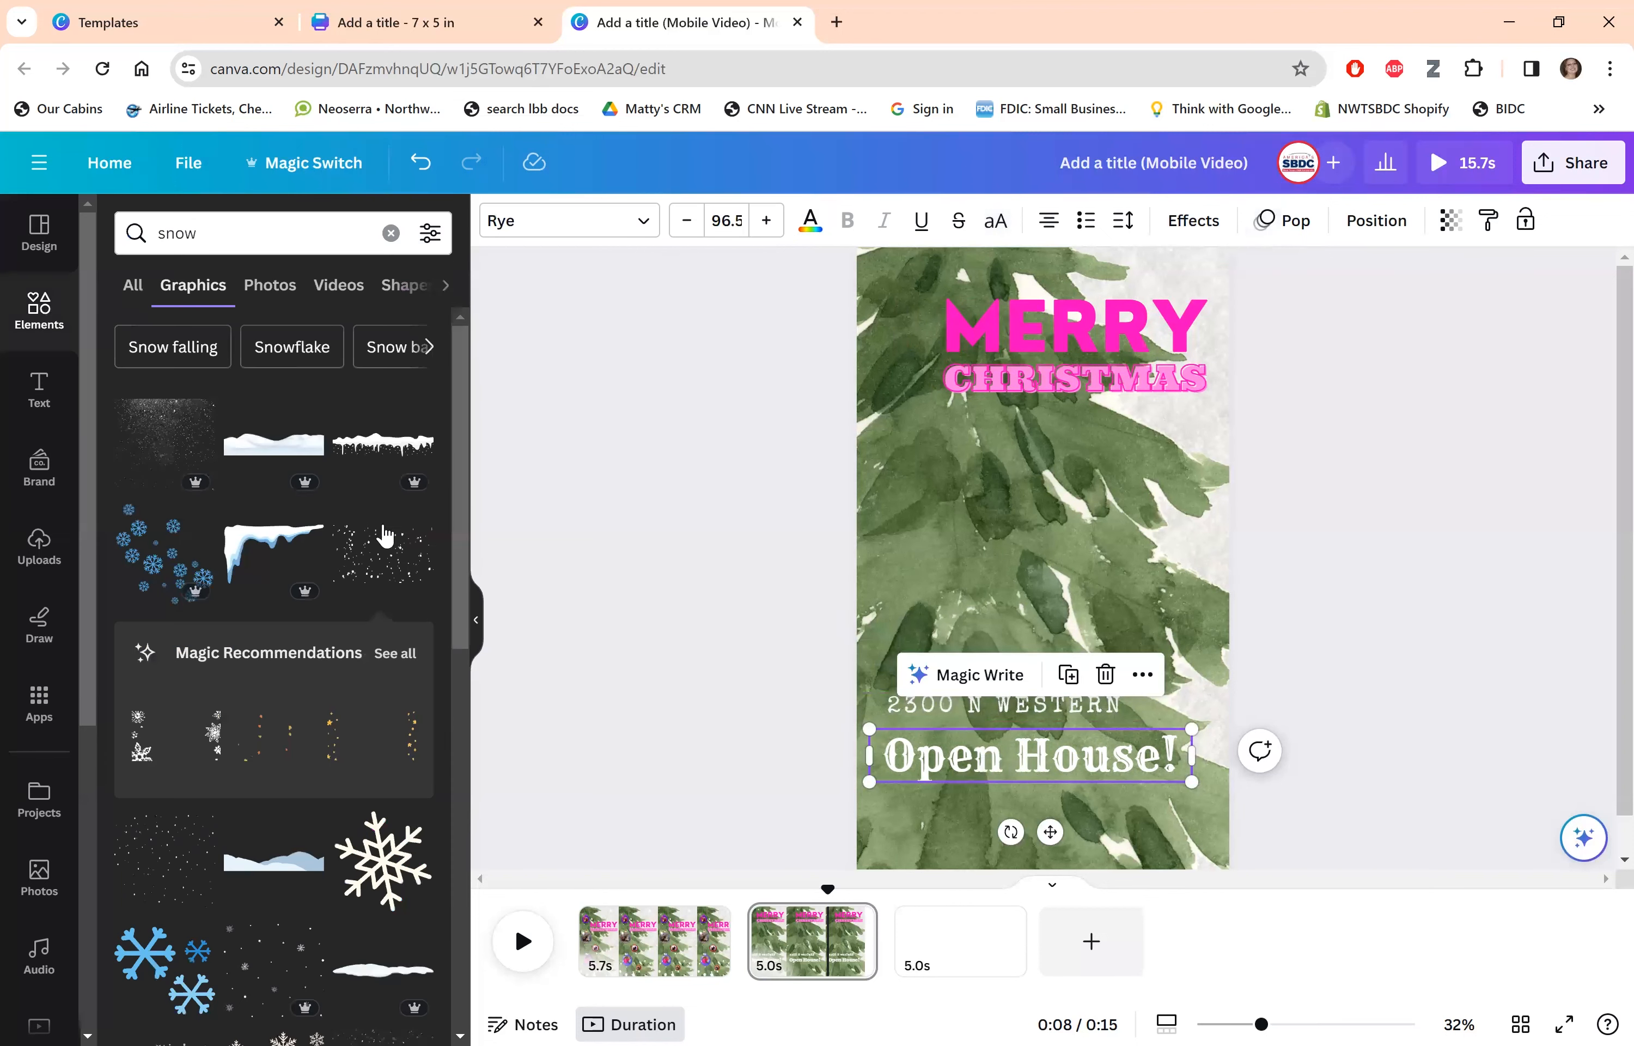
Add the sparkly snow-dots graphic to page 2 and stretch it over the tree, title and Open House text.
left_click(383, 564)
left_click_drag(1015, 440, 988, 285)
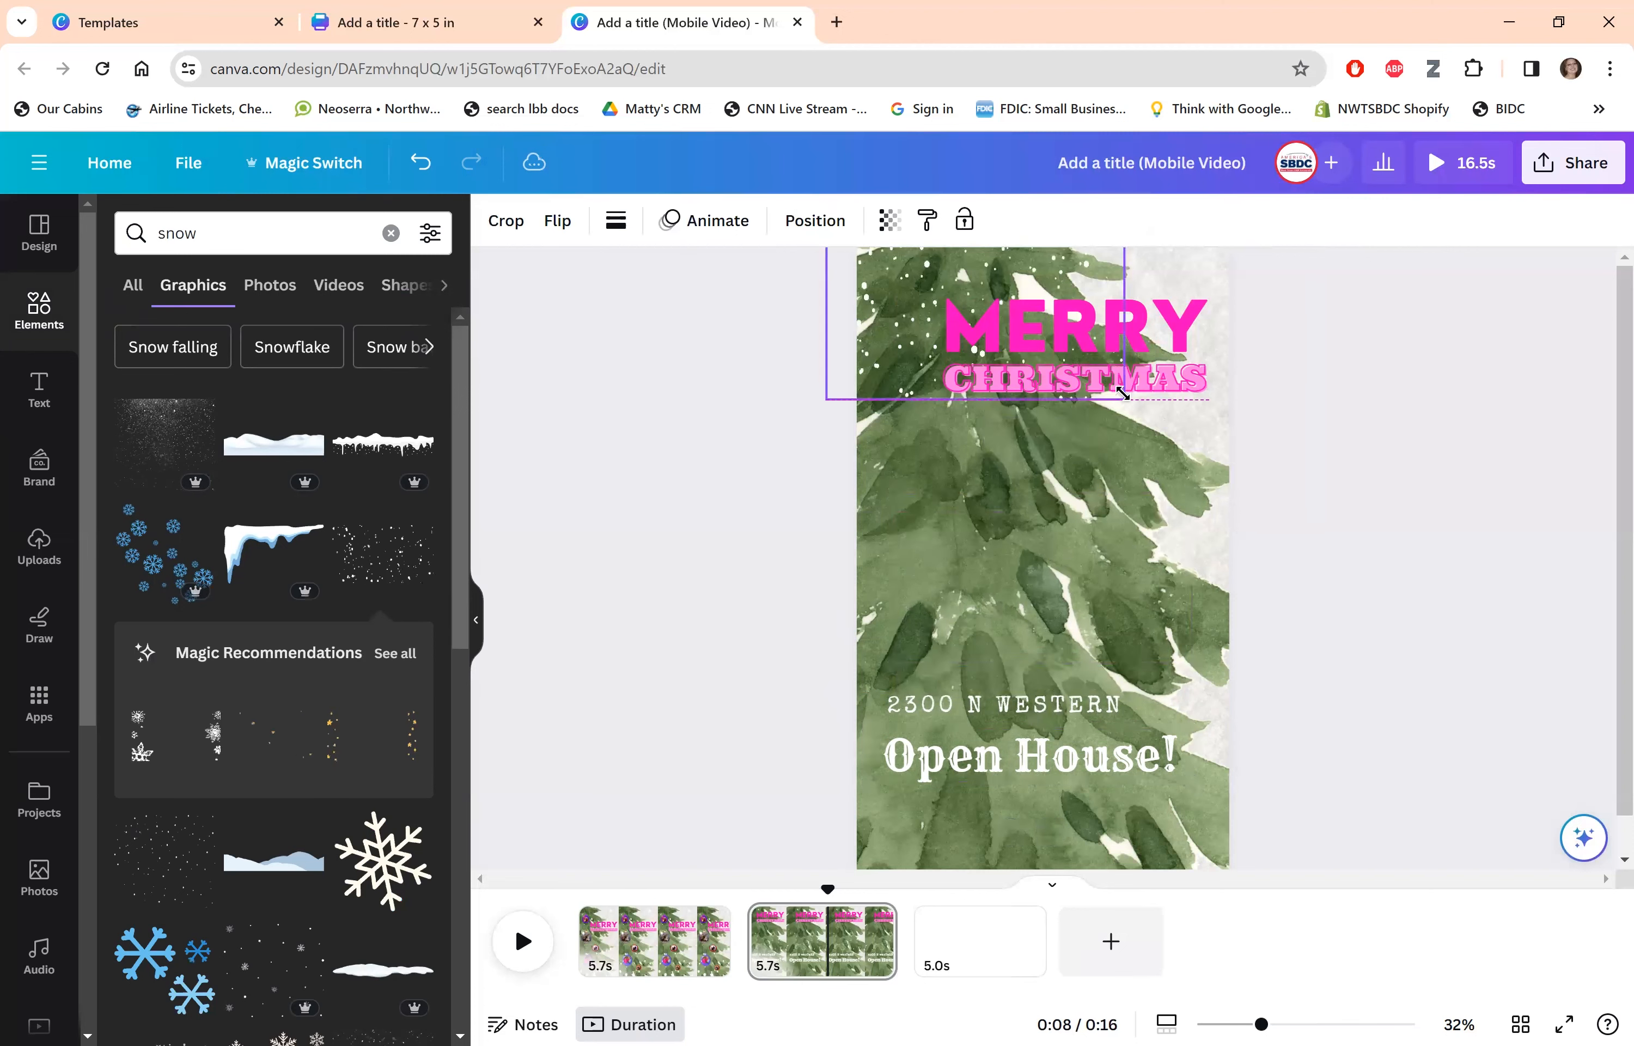
left_click_drag(1123, 393, 1124, 398)
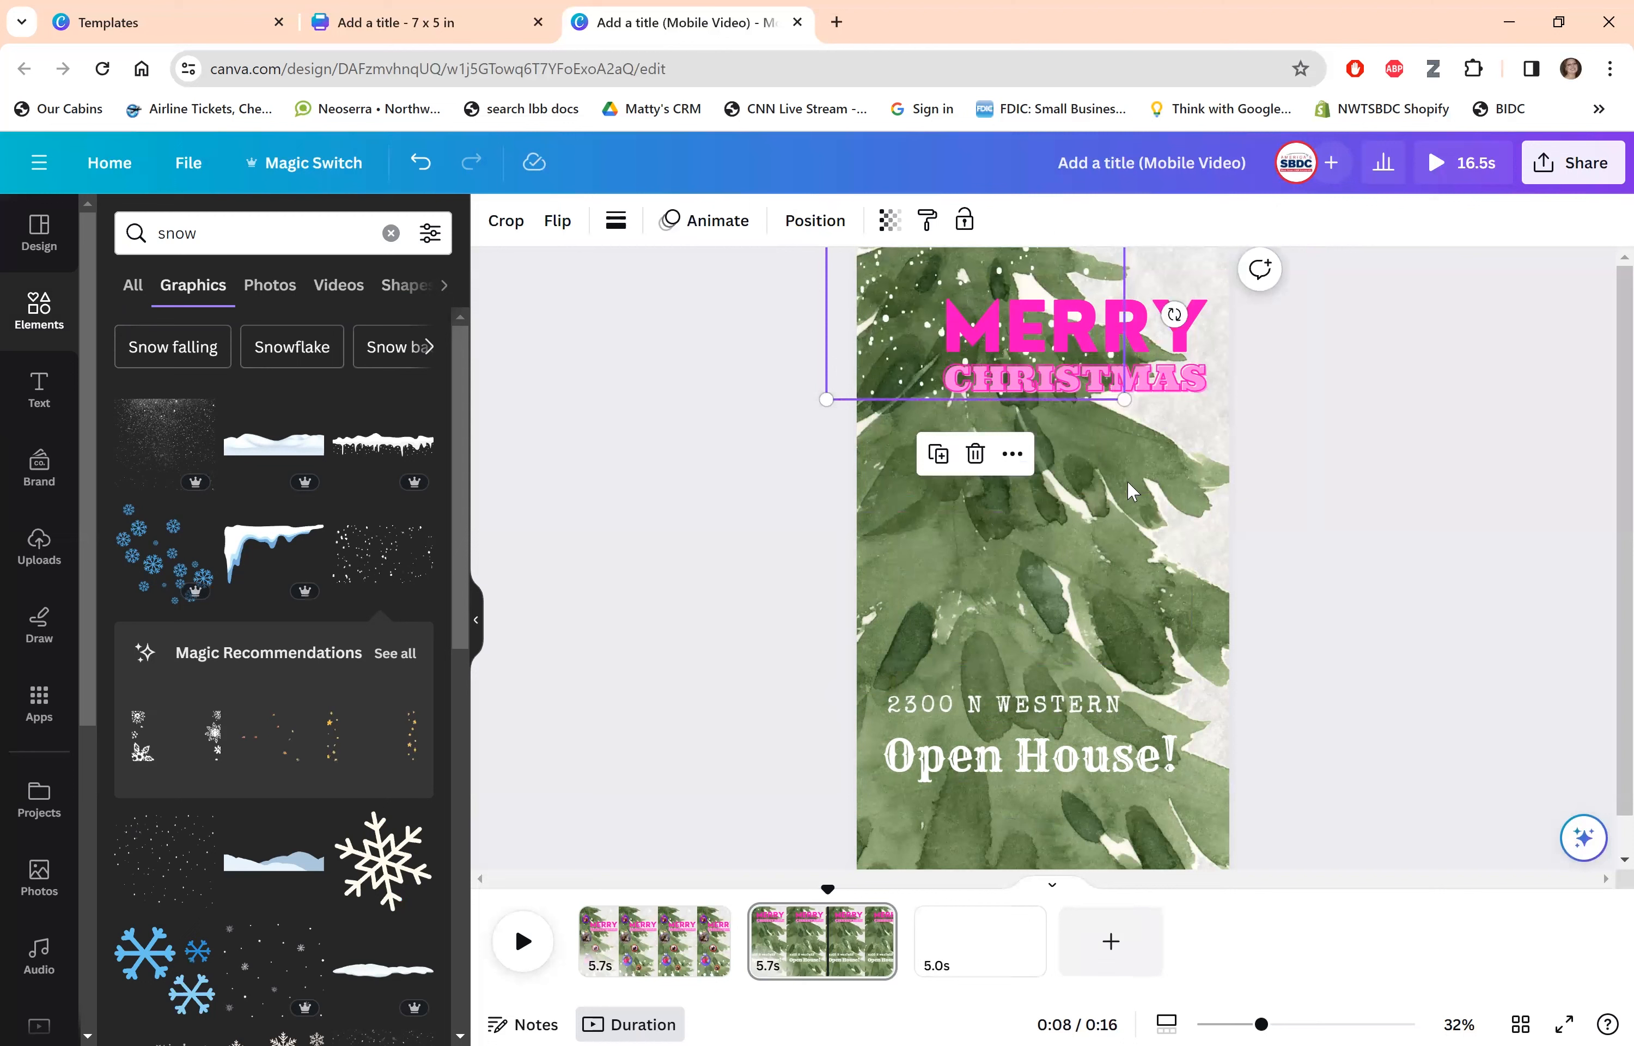
left_click(1457, 851)
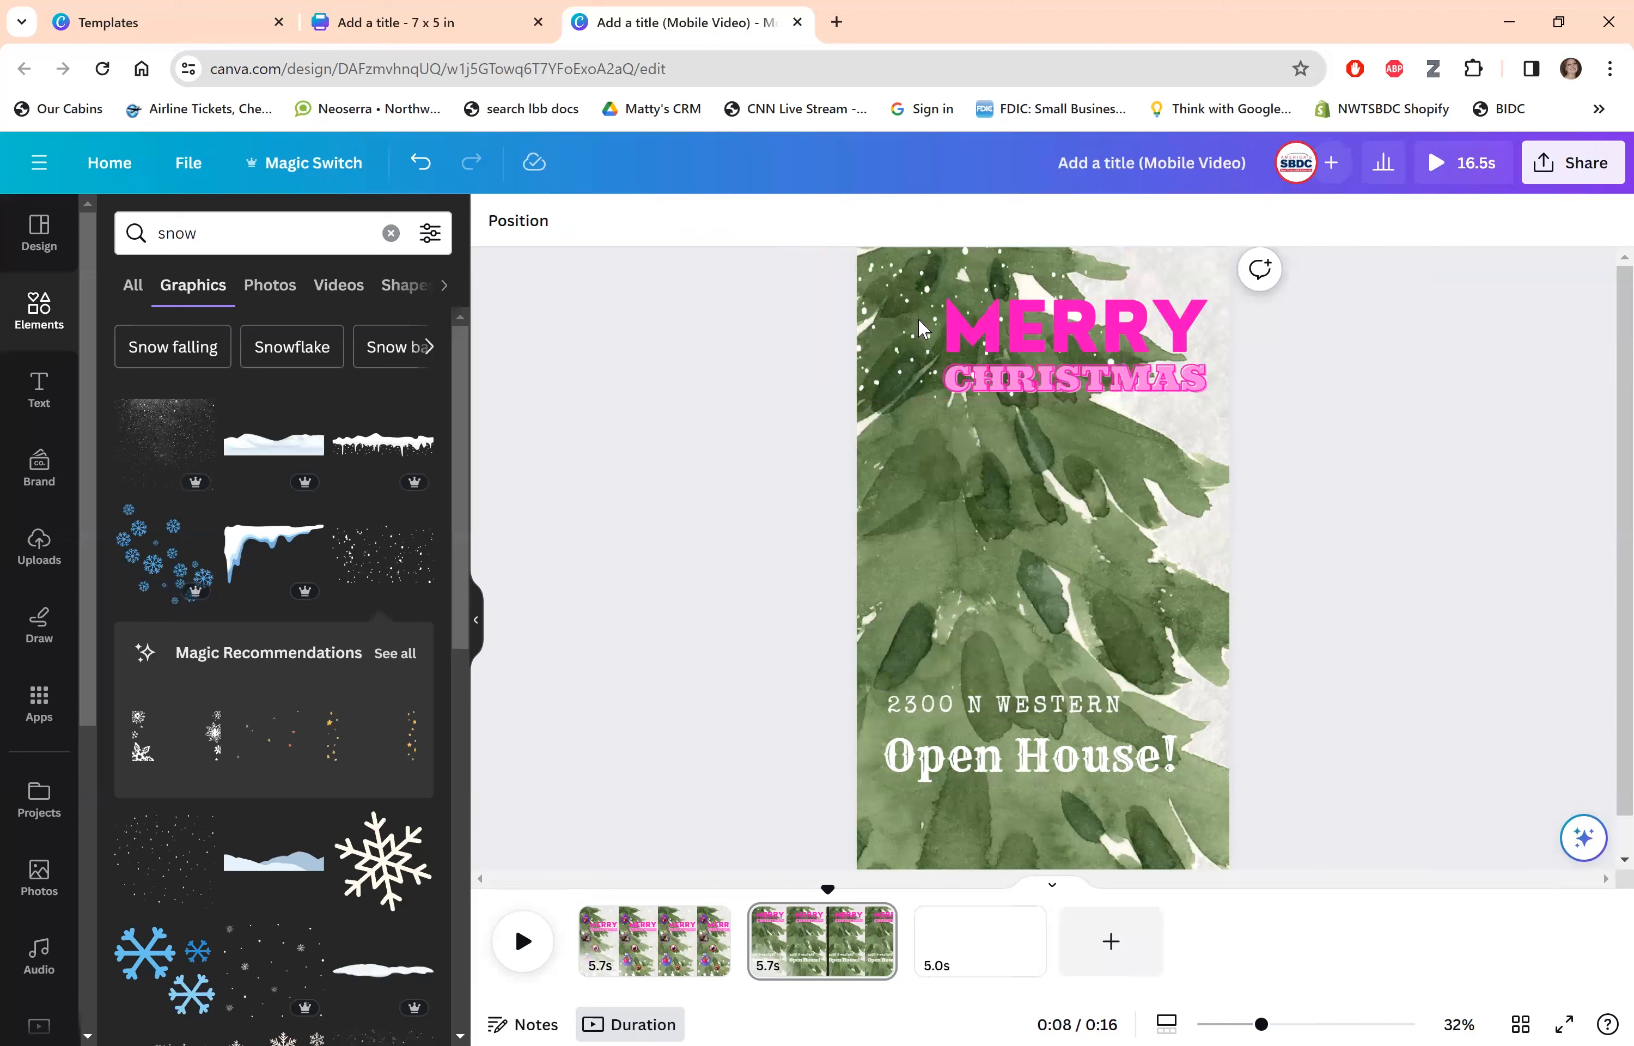
left_click(905, 329)
left_click_drag(1398, 758, 1303, 741)
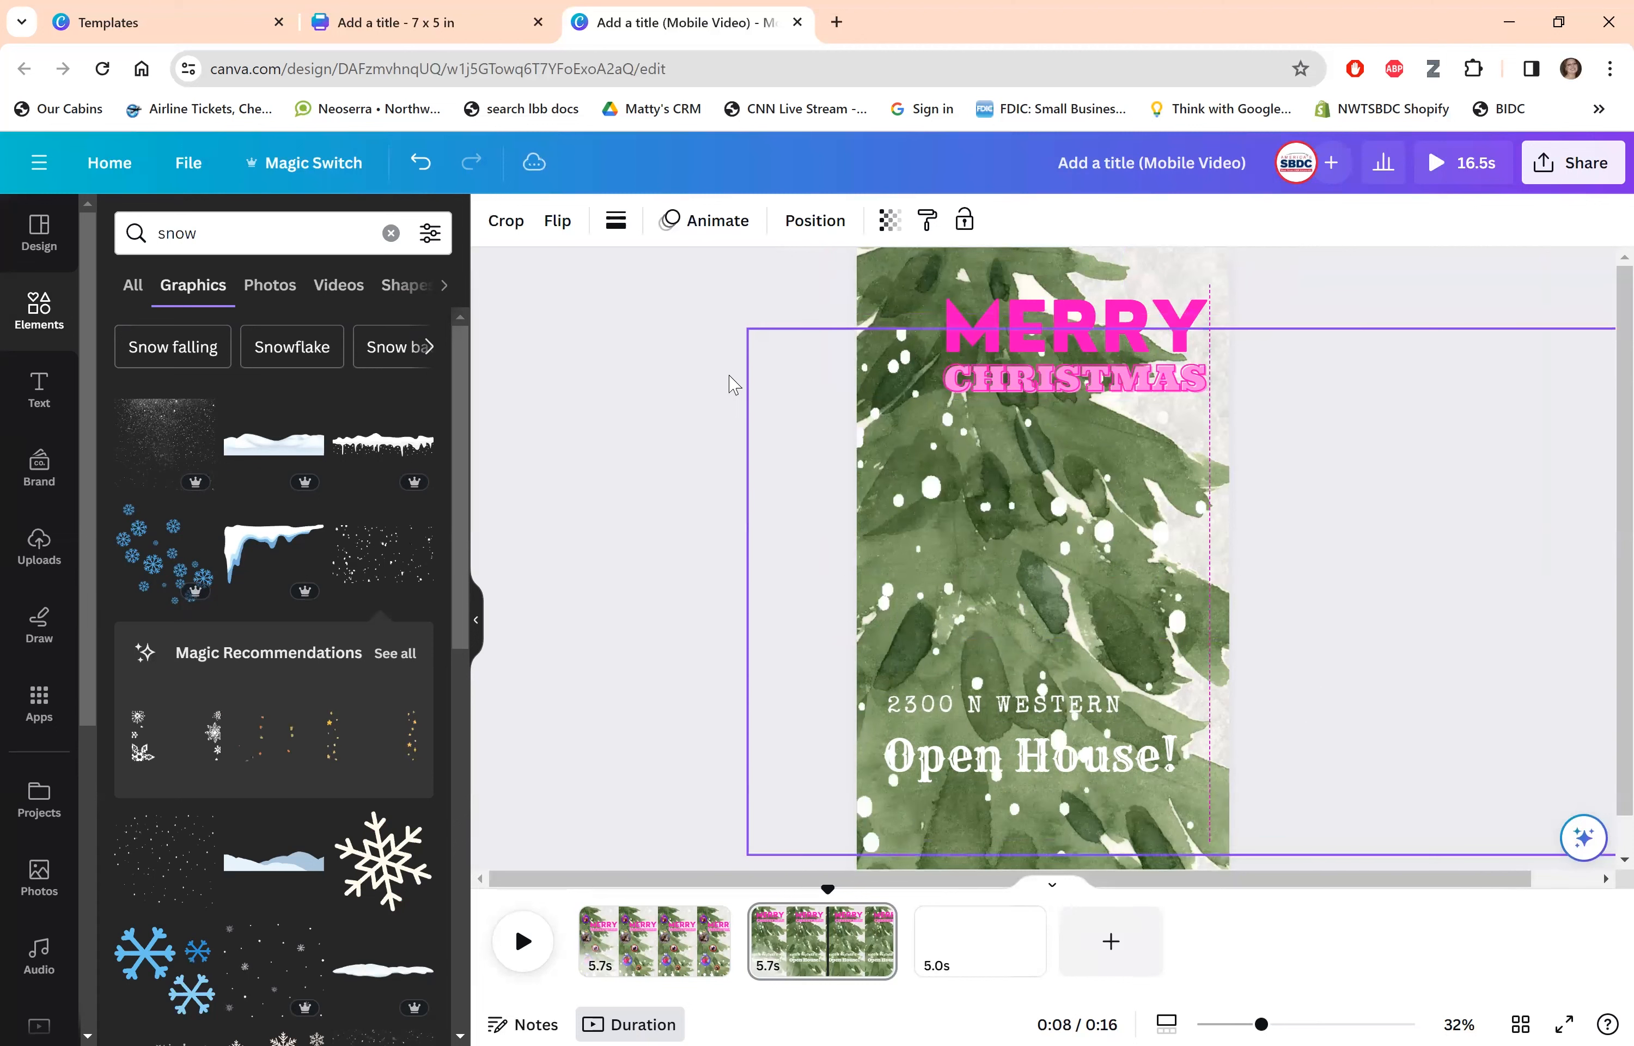
left_click_drag(723, 349, 489, 450)
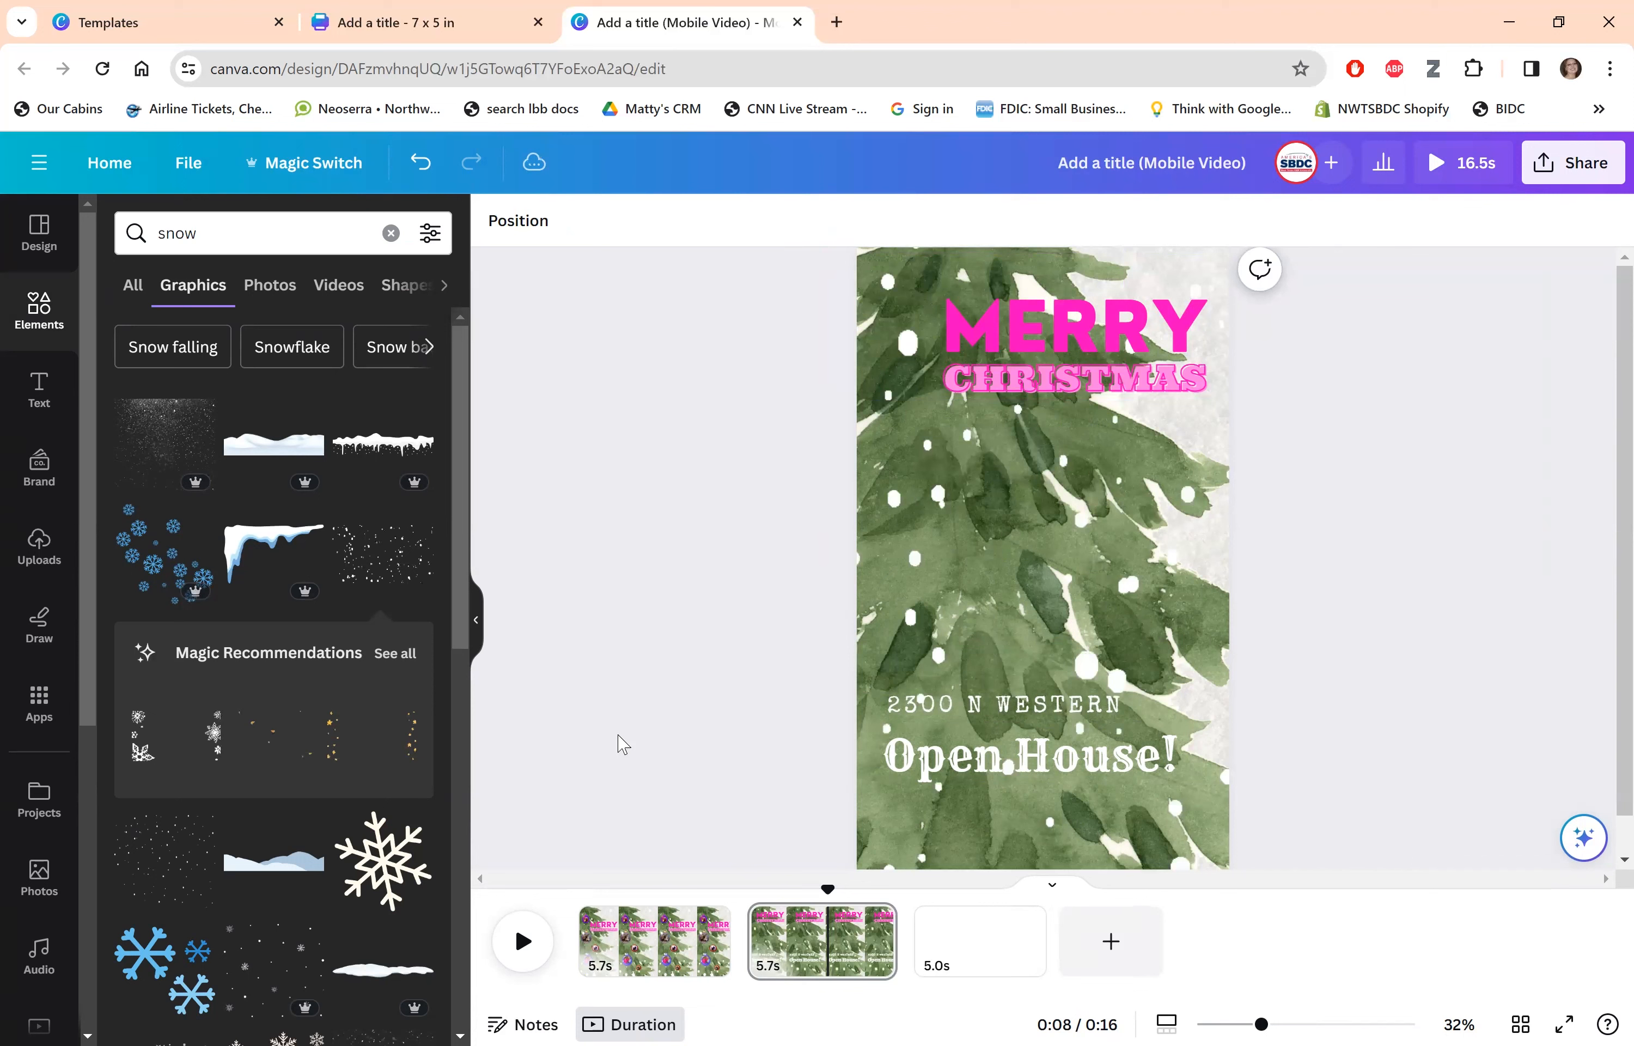
left_click(594, 943)
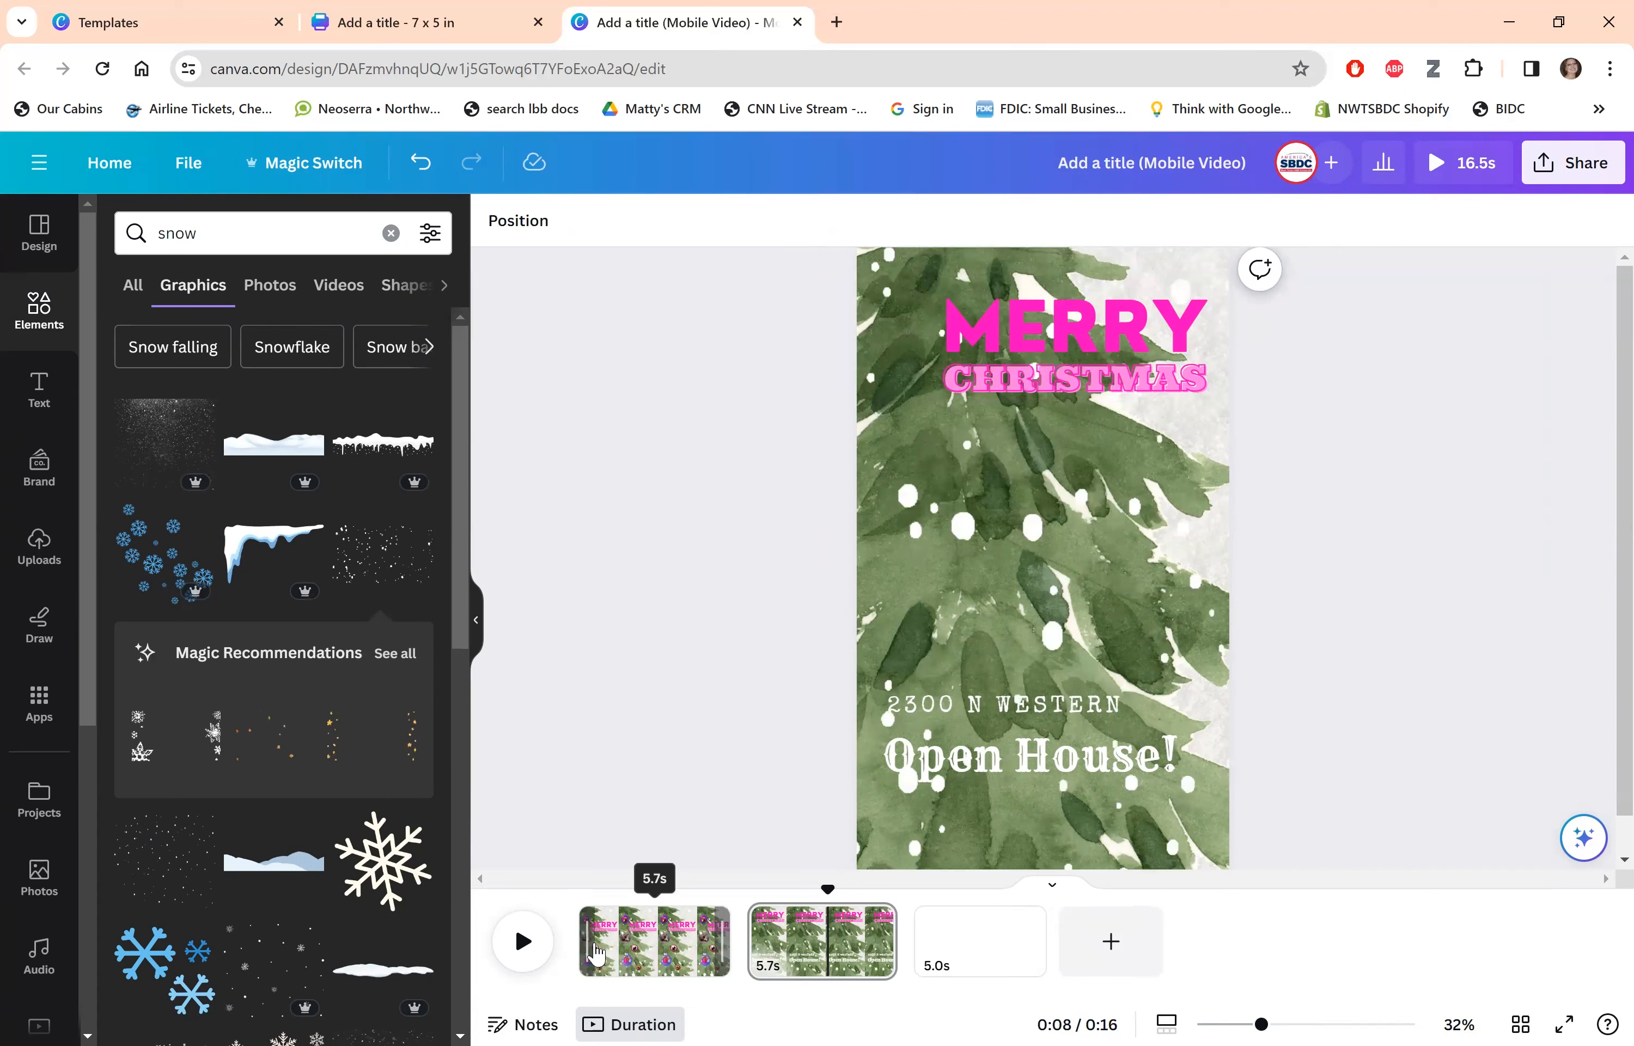
Preview the video and delete the blank third page.
left_click(524, 947)
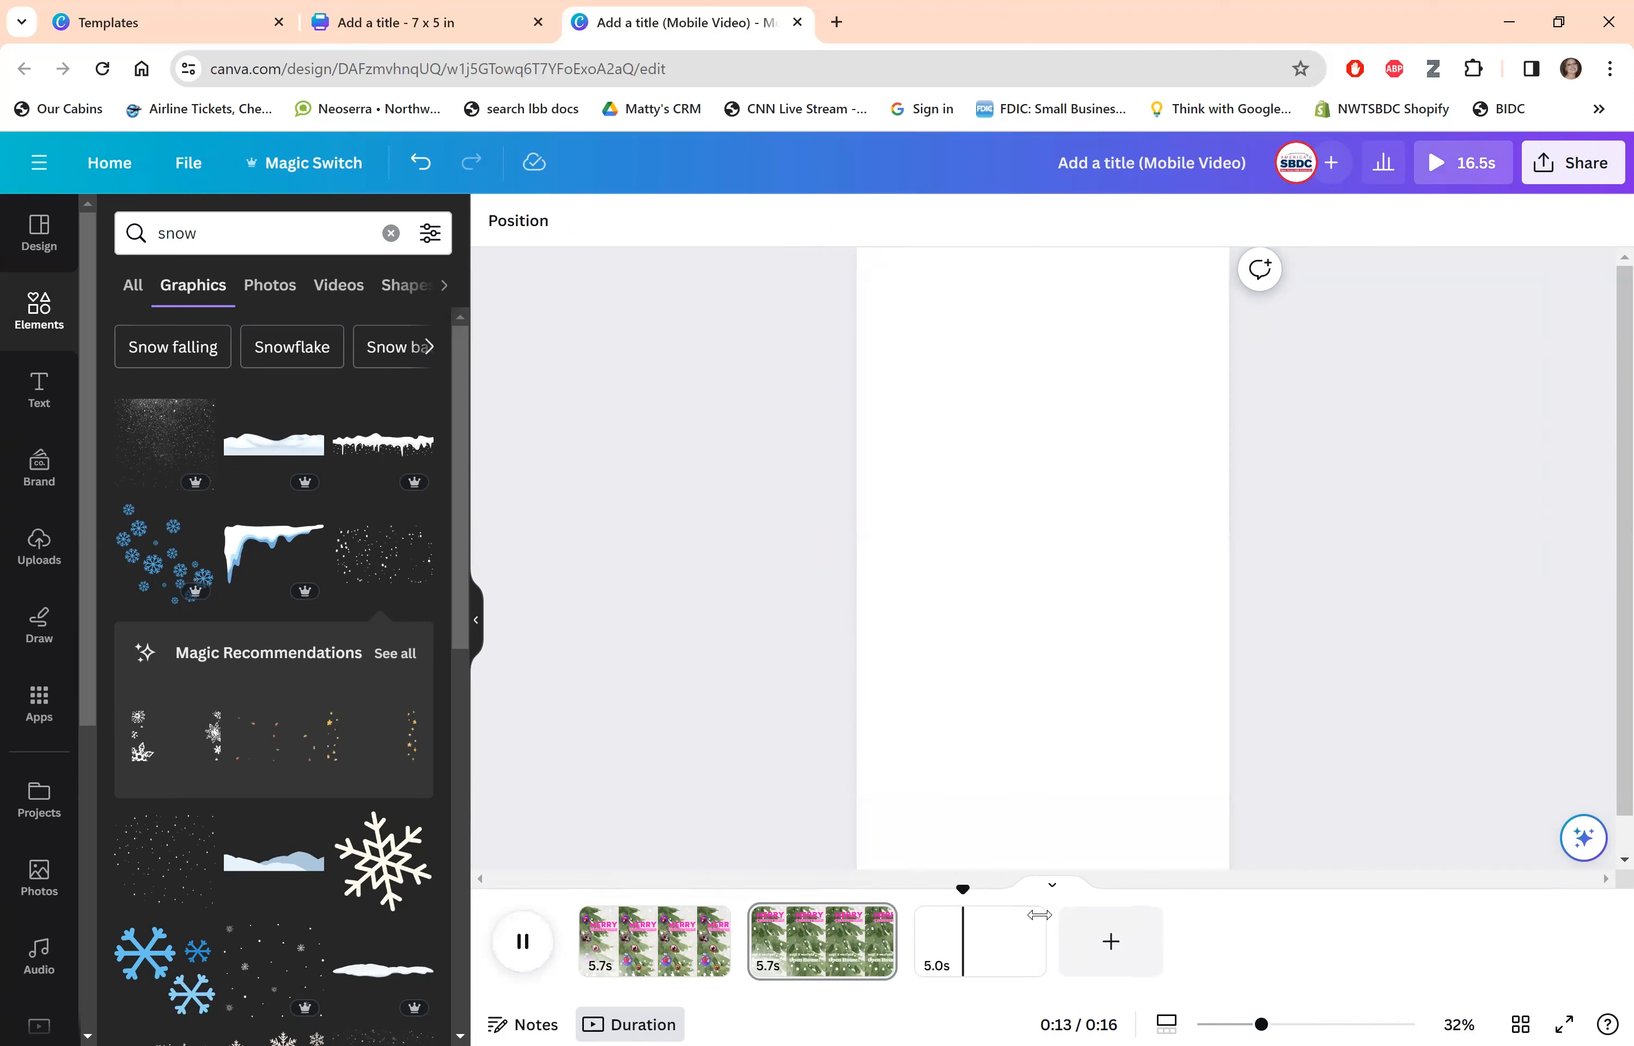
left_click(1022, 920)
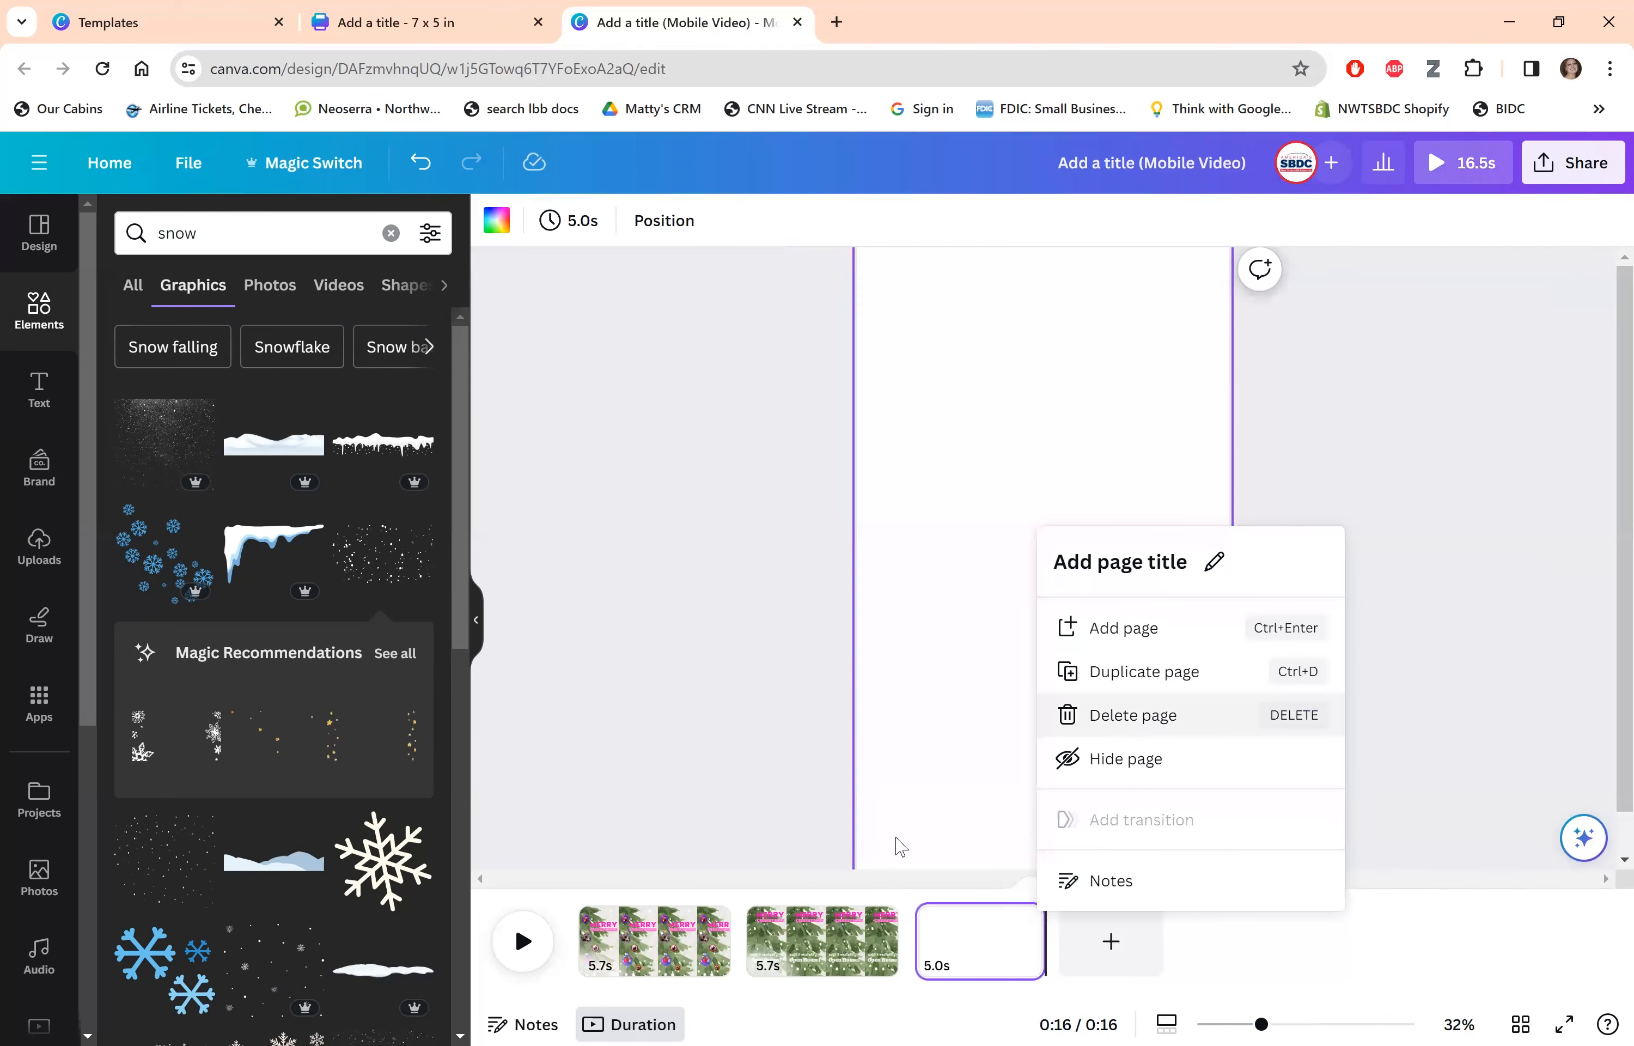
key("Delete")
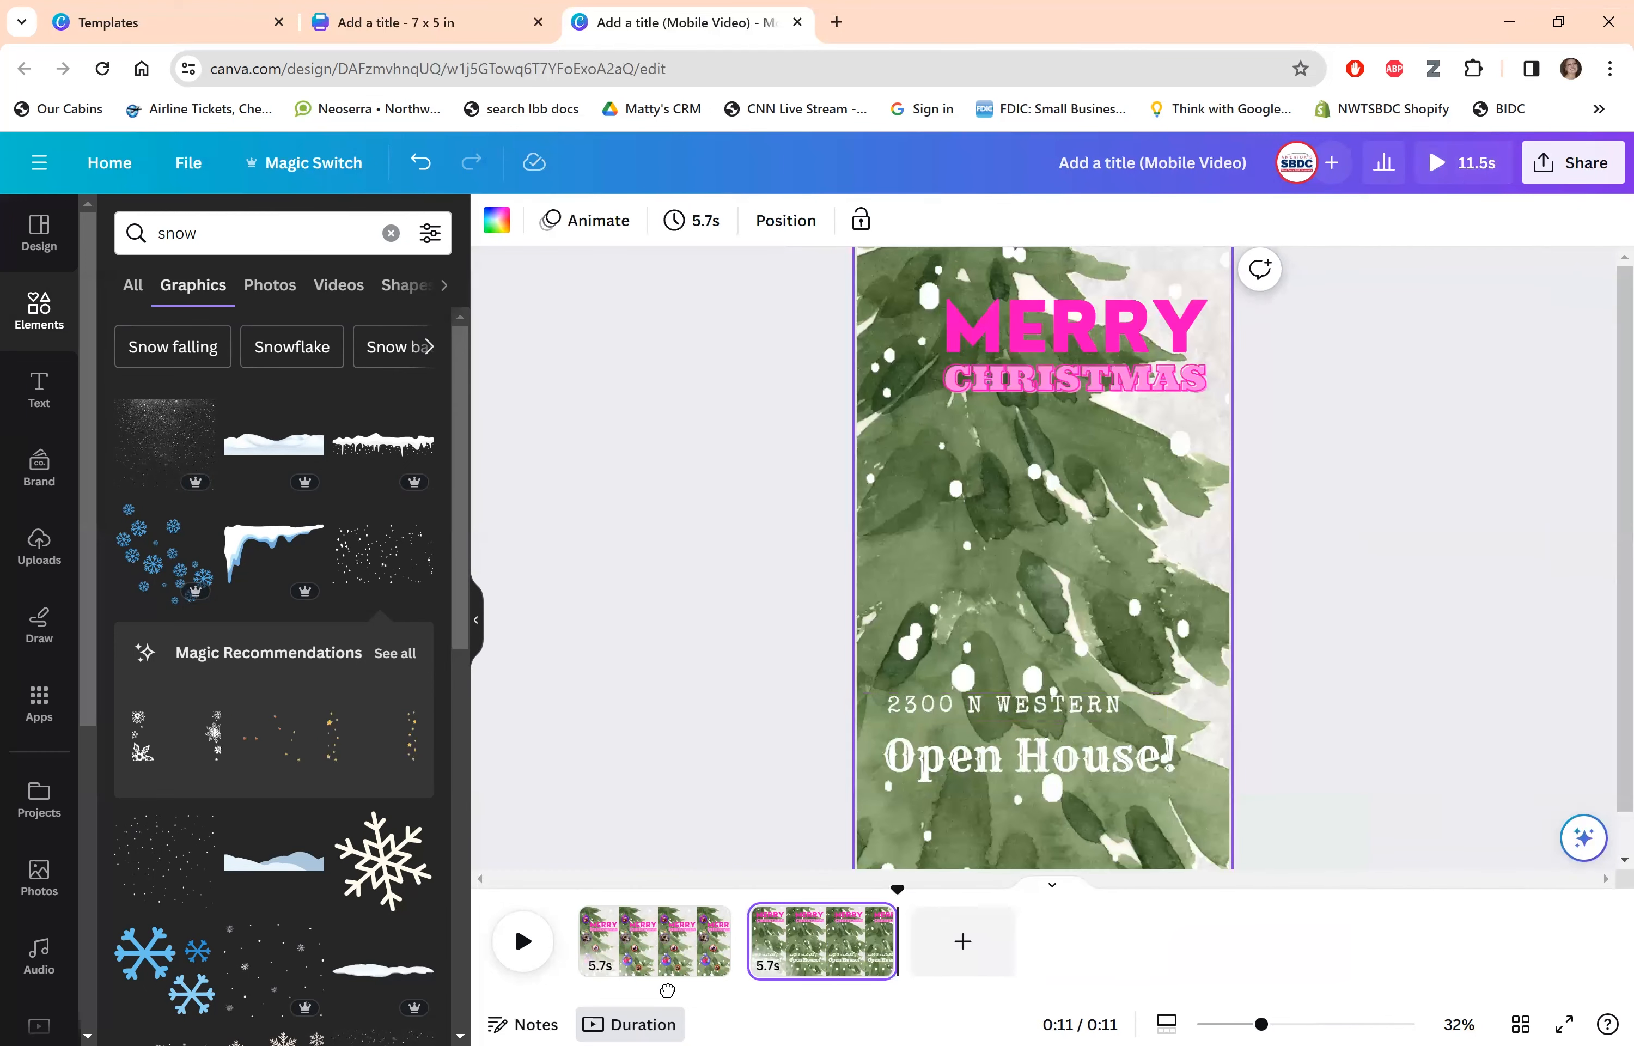
Replay the now two-page, 11.5-second video from the beginning.
left_click(522, 942)
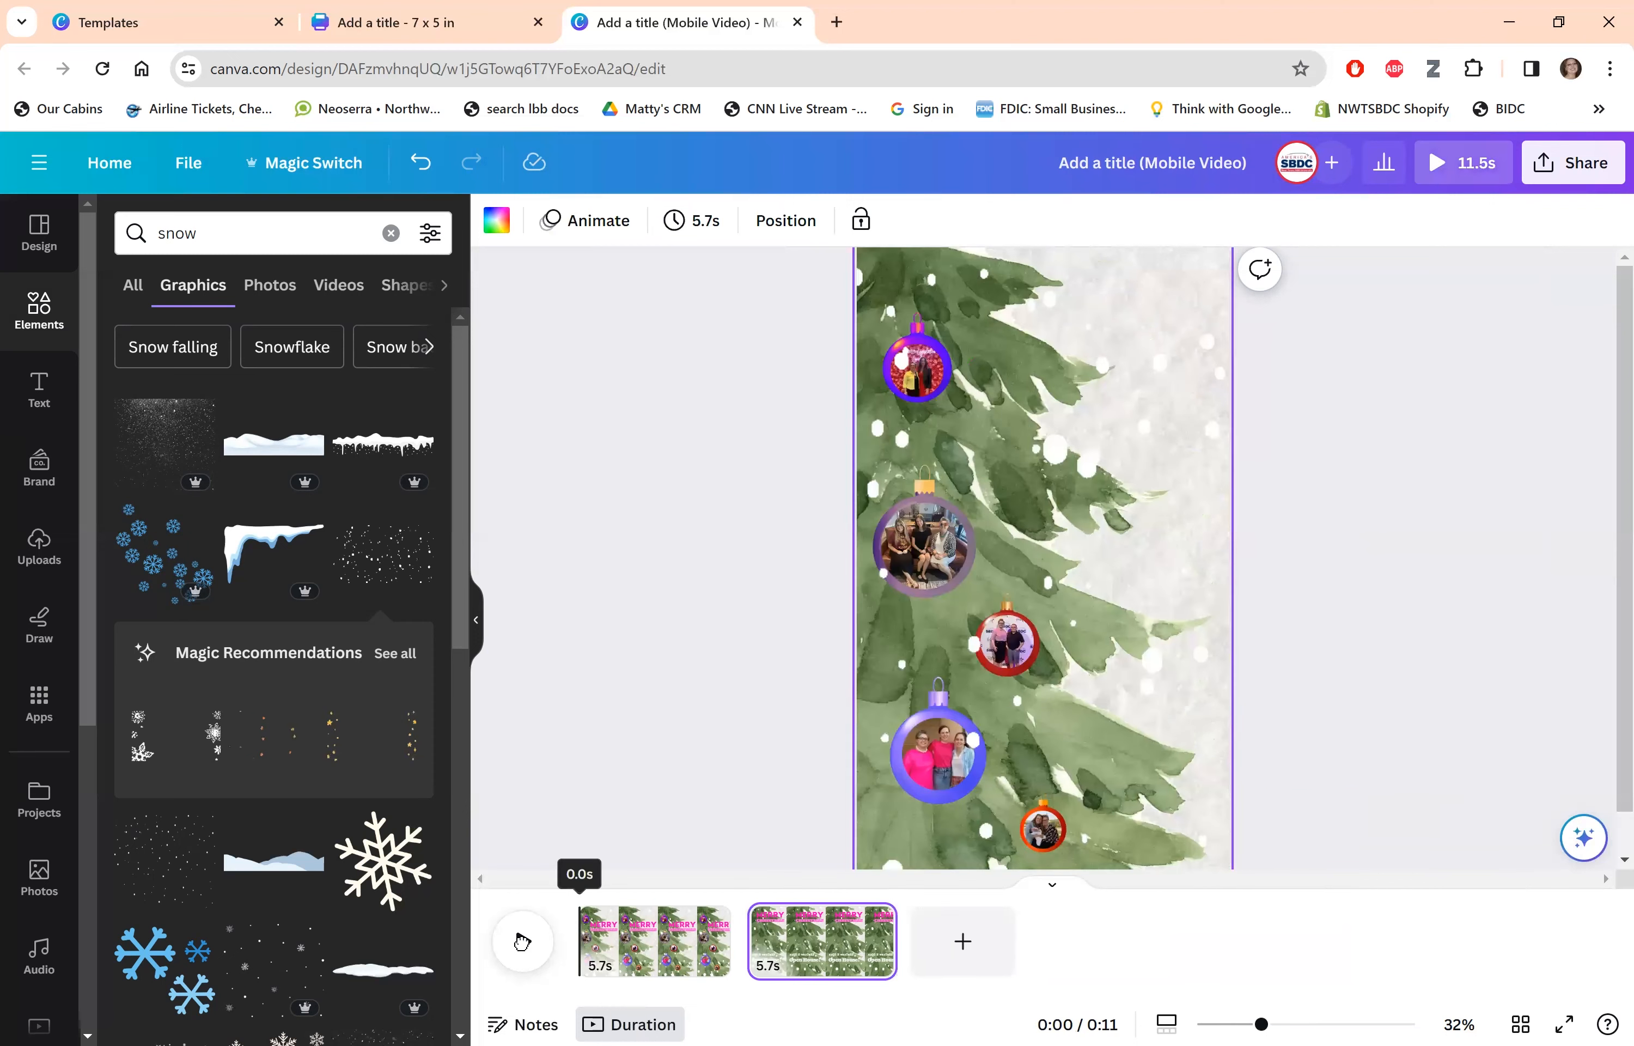
left_click(1408, 280)
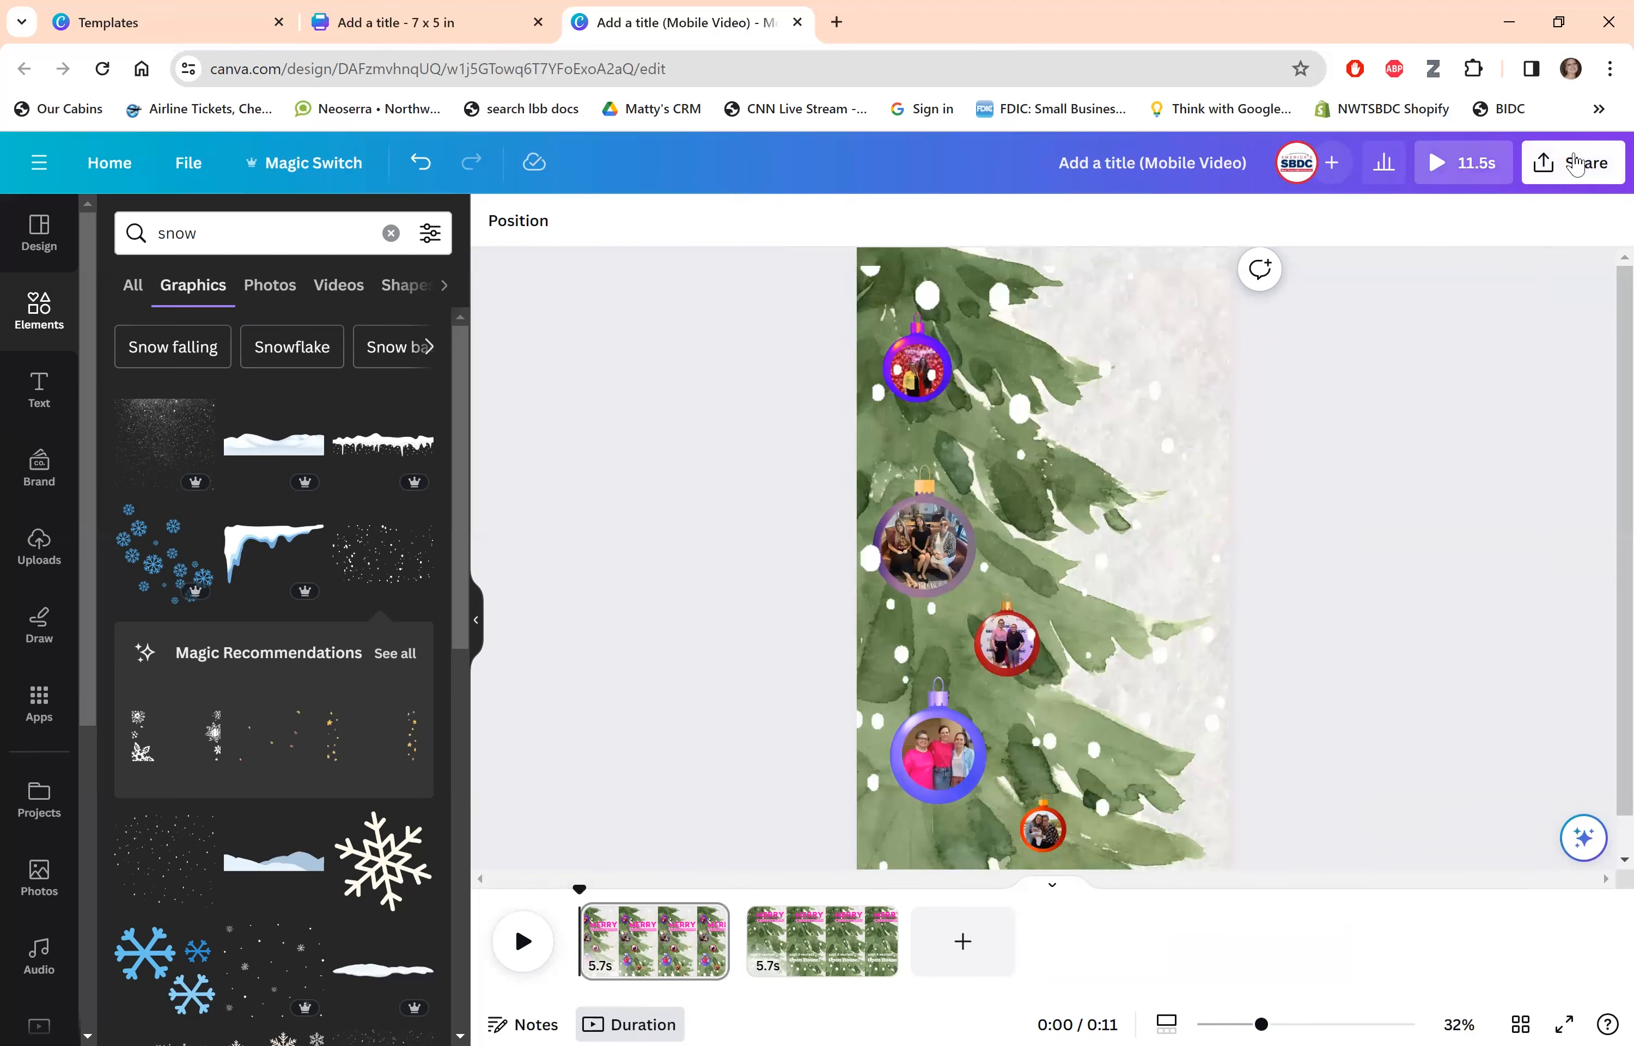
left_click(1577, 164)
left_click(520, 951)
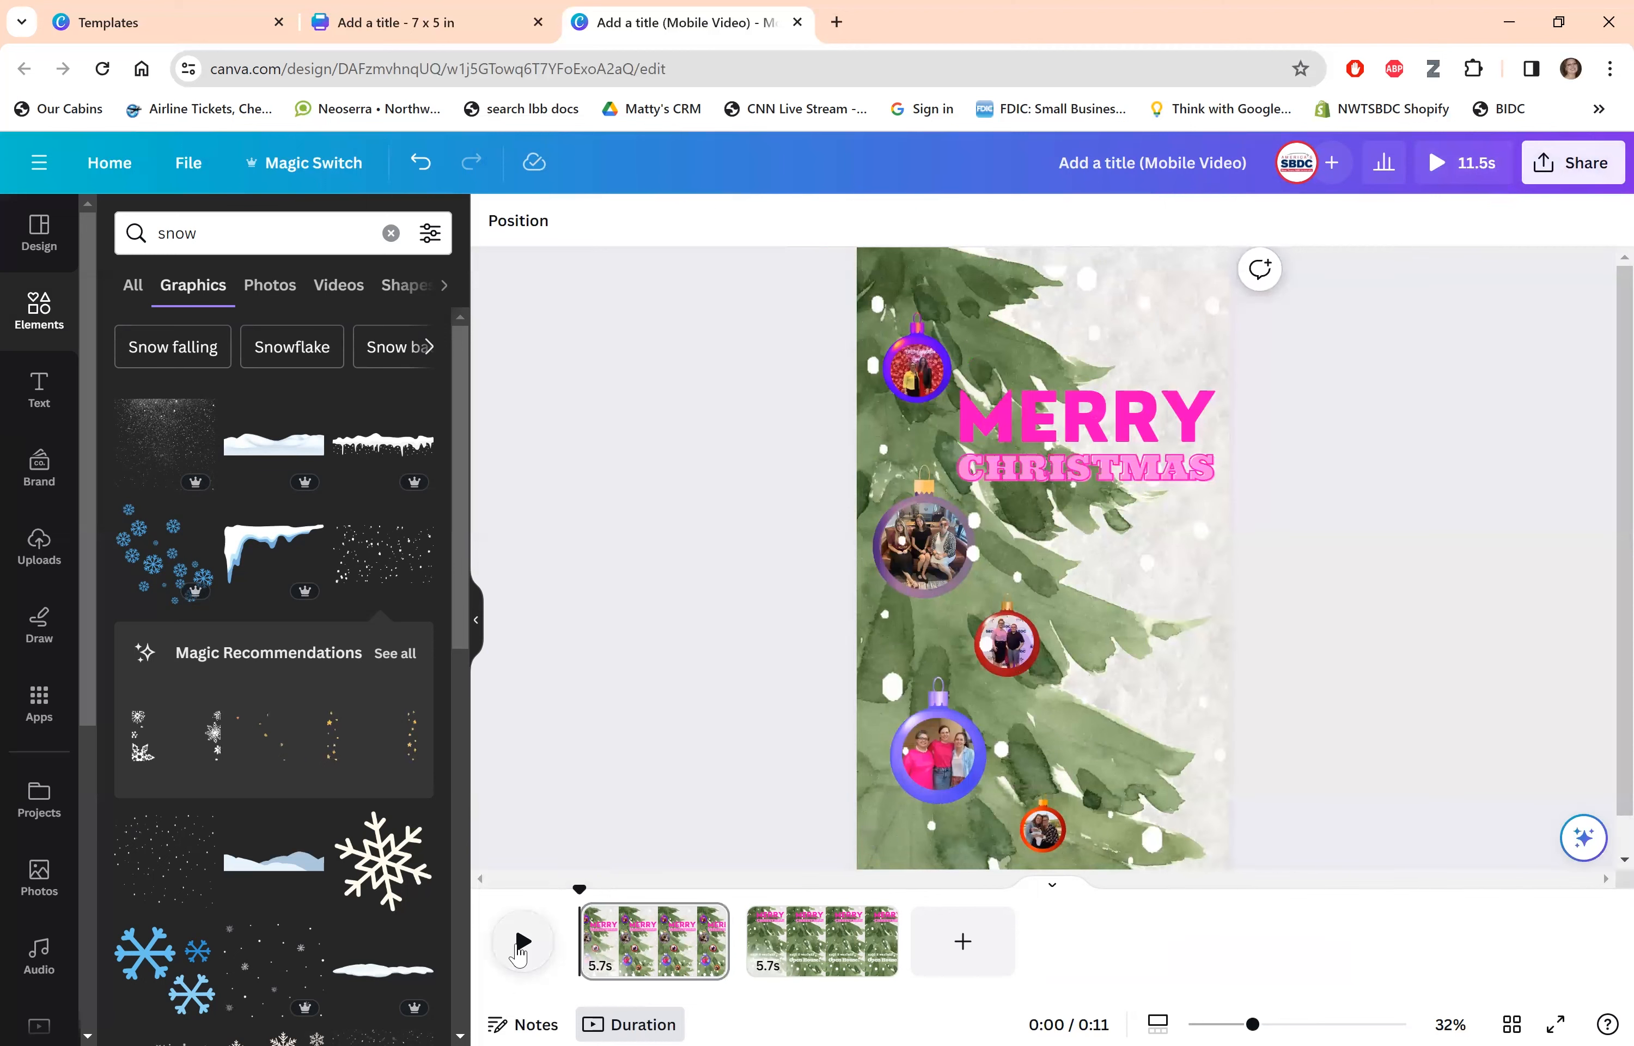
left_click(520, 950)
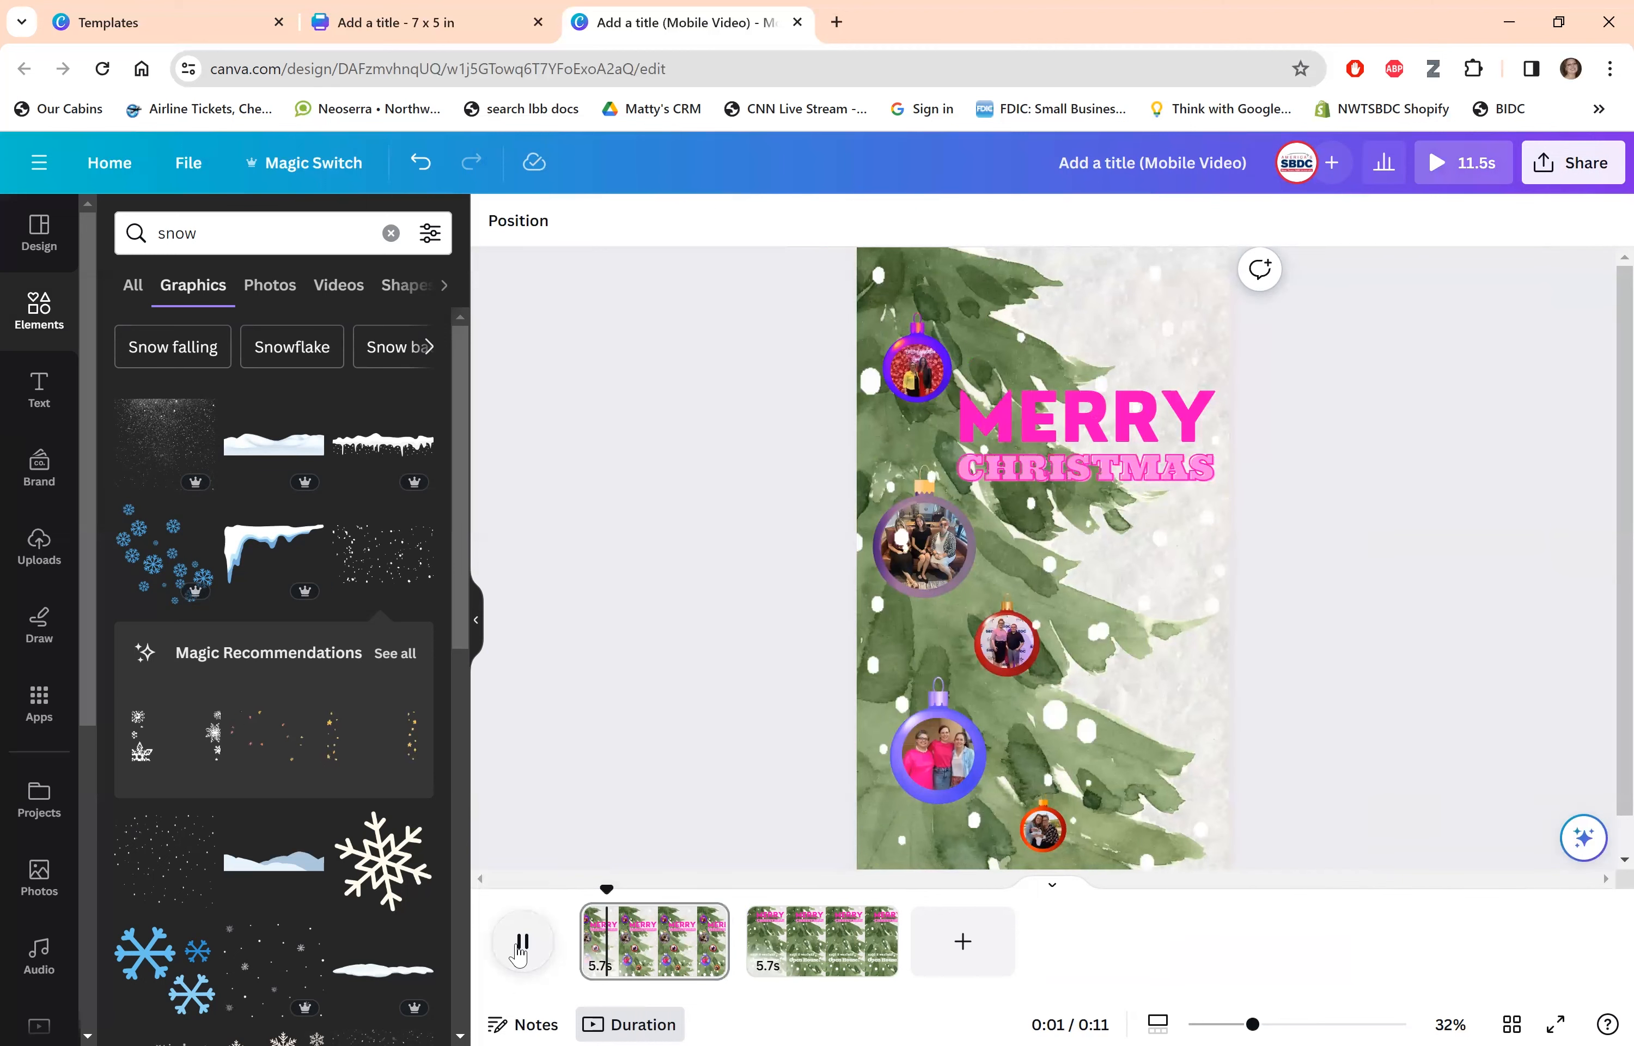